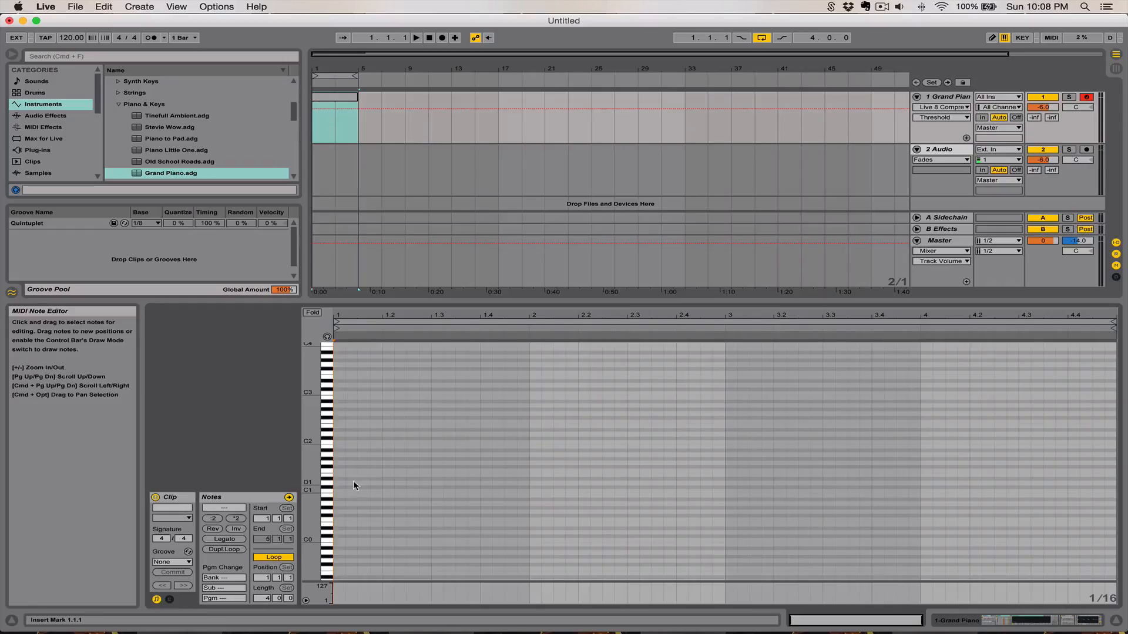
Draw a one-beat chord of C2, D#2, G2 and A#2 at the start of the piano clip
drag(310, 440, 386, 454)
double_click(342, 452)
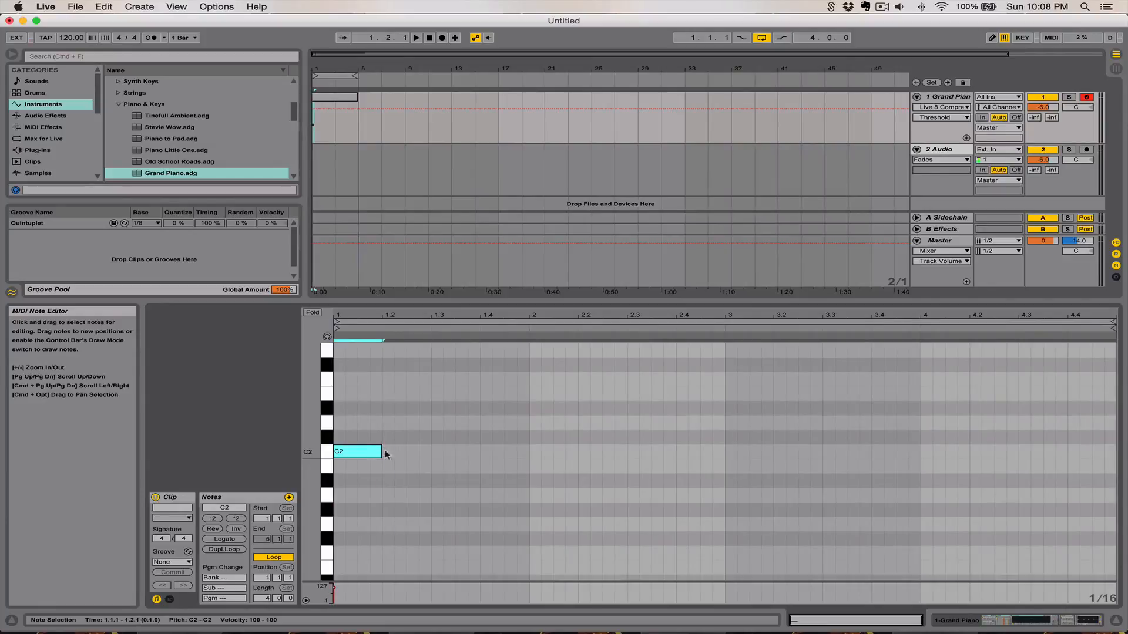
double_click(339, 408)
drag(345, 408, 382, 406)
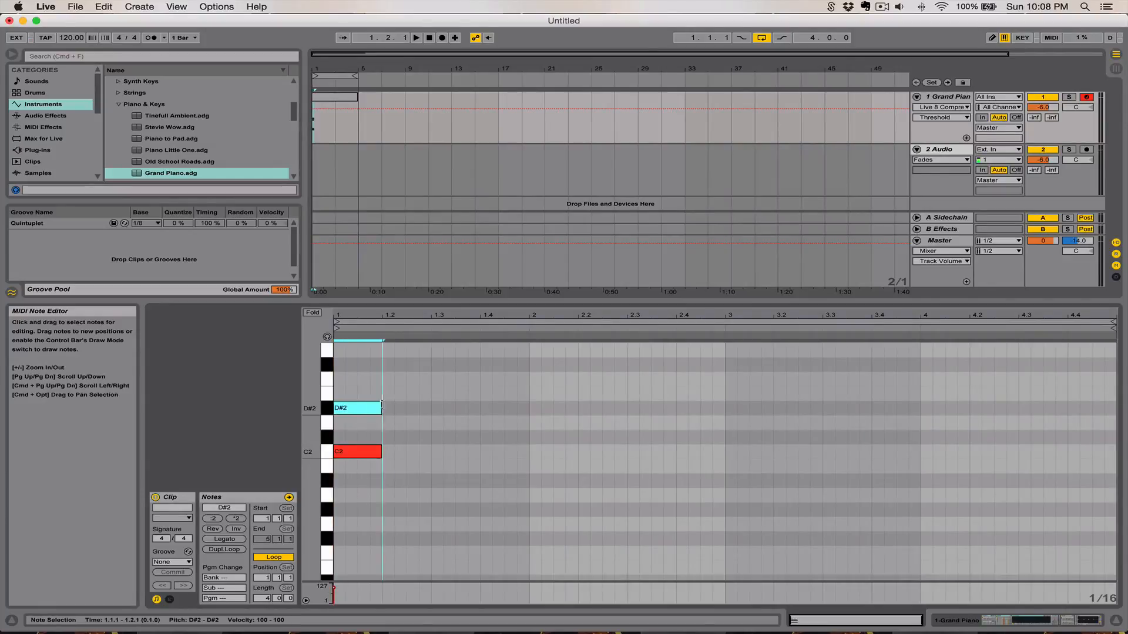
scroll(343, 452, up, 3)
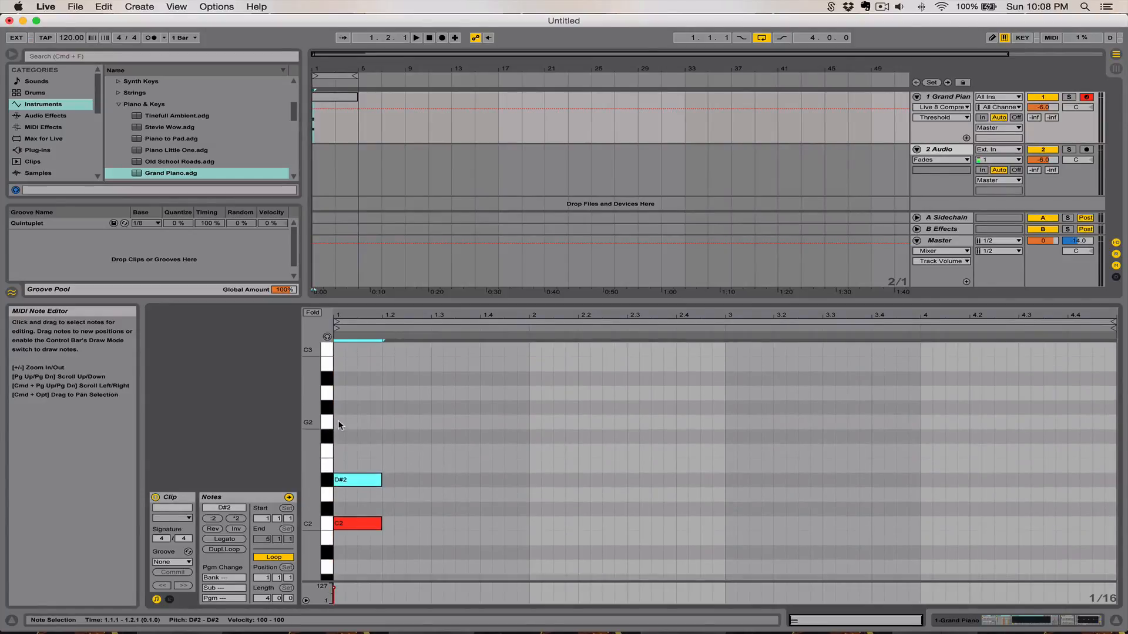
double_click(342, 422)
drag(345, 422, 382, 420)
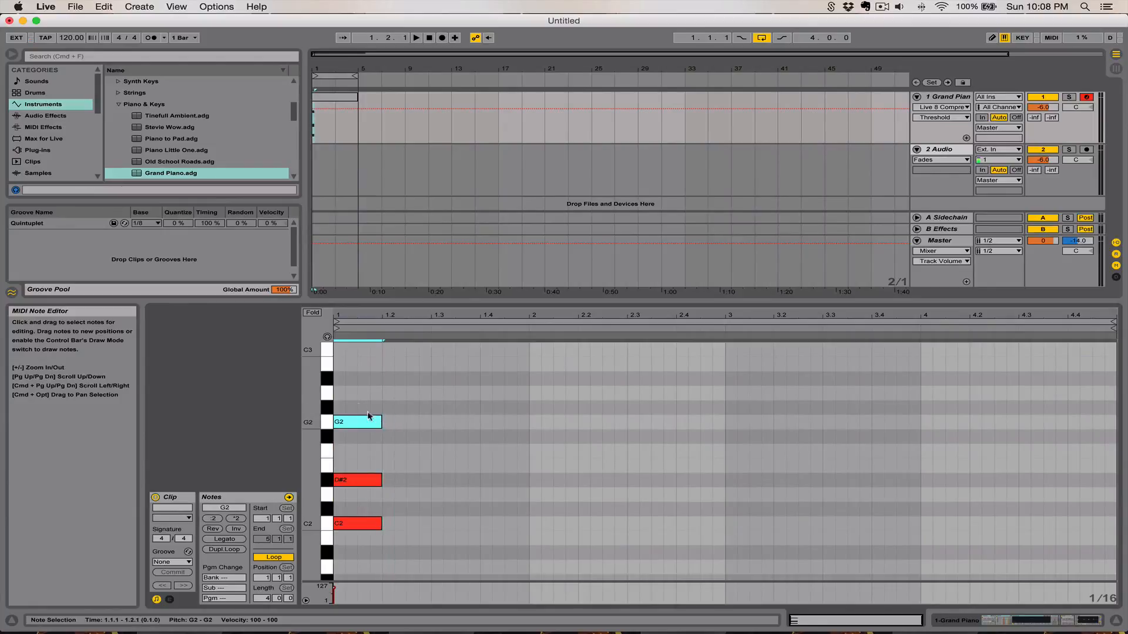
double_click(339, 379)
drag(346, 379, 362, 550)
Play the chord and transpose all four notes down two semitones to A#1, C#2, F2 and G#2
key(space)
key(space)
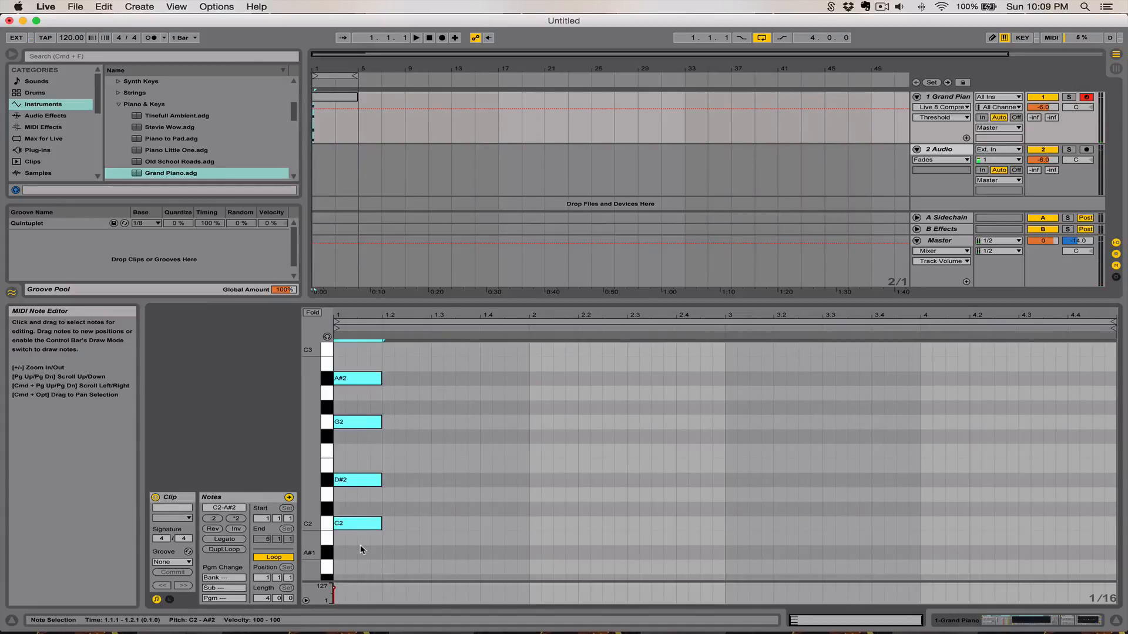
key(Down)
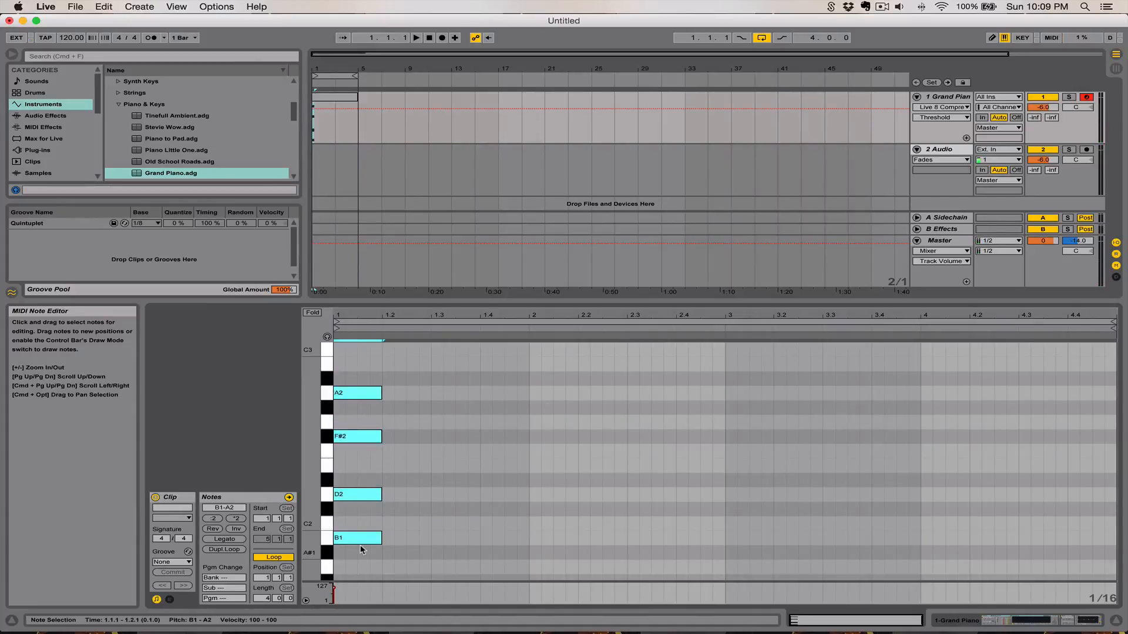
key(space)
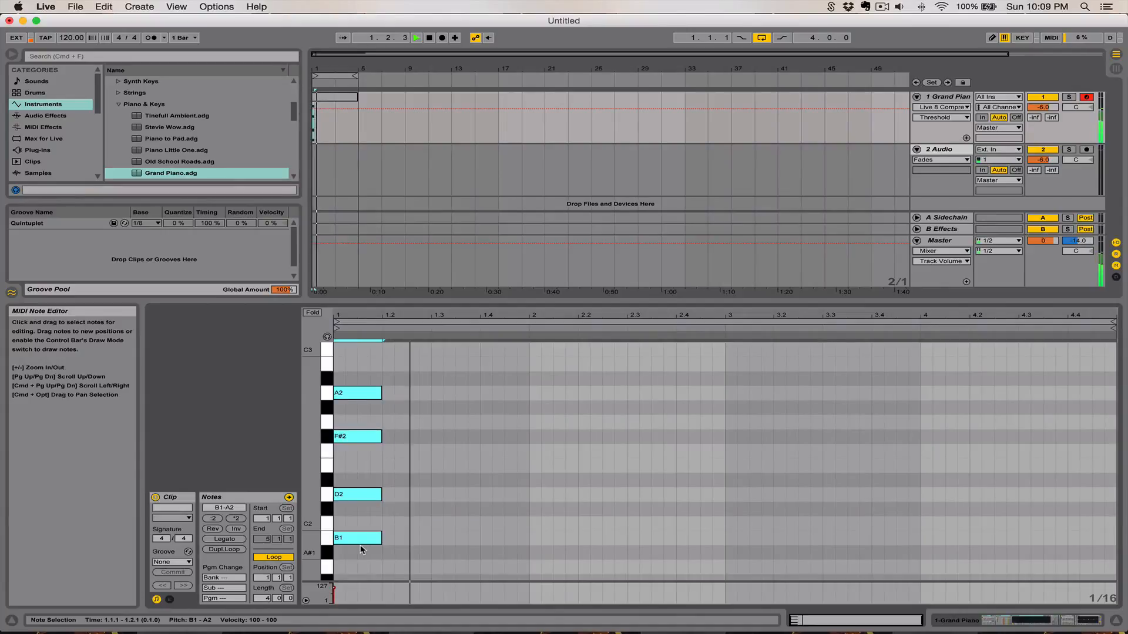
key(Down)
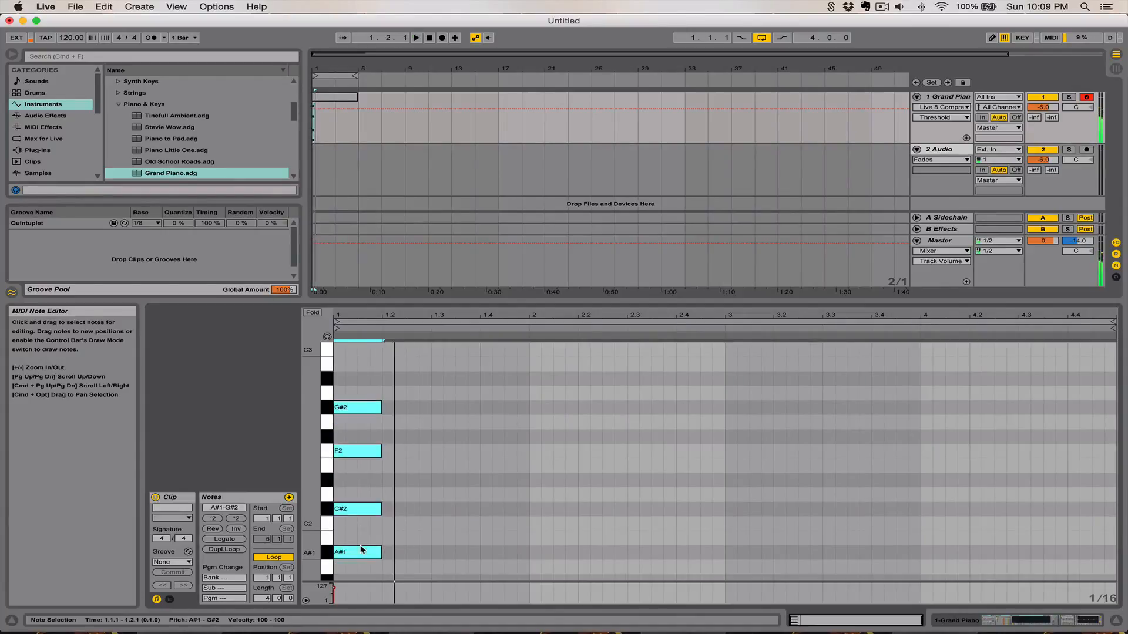
Deactivate the top G#2 note, transpose the whole chord down one semitone to A1, C2, E2 and G2, and play it
click(353, 415)
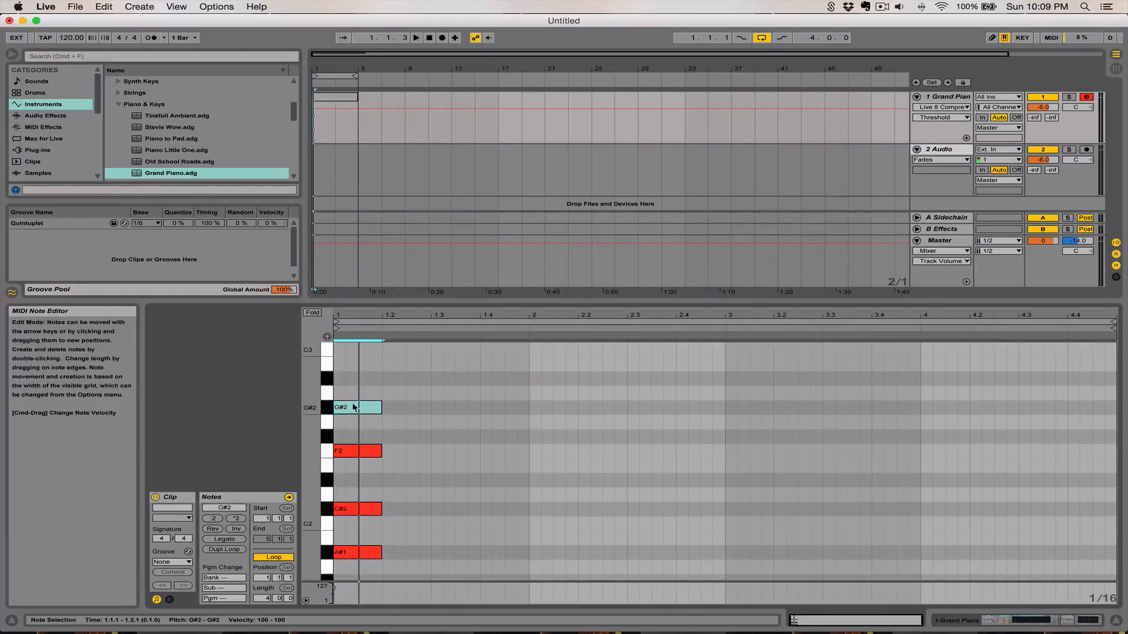
drag(359, 393, 355, 553)
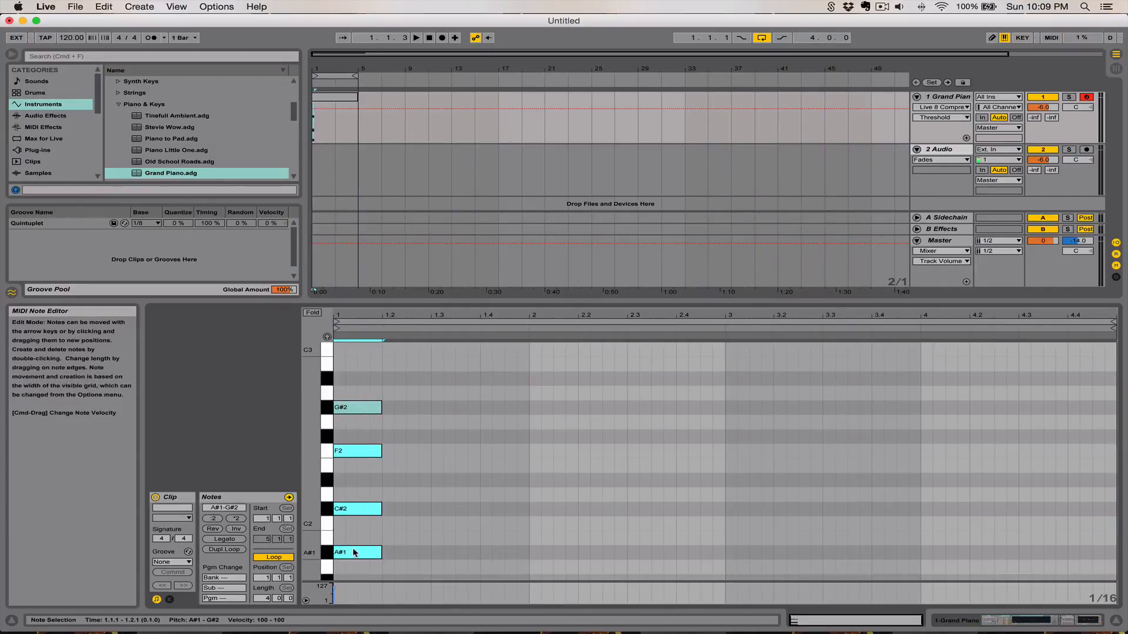
key(Down)
key(space)
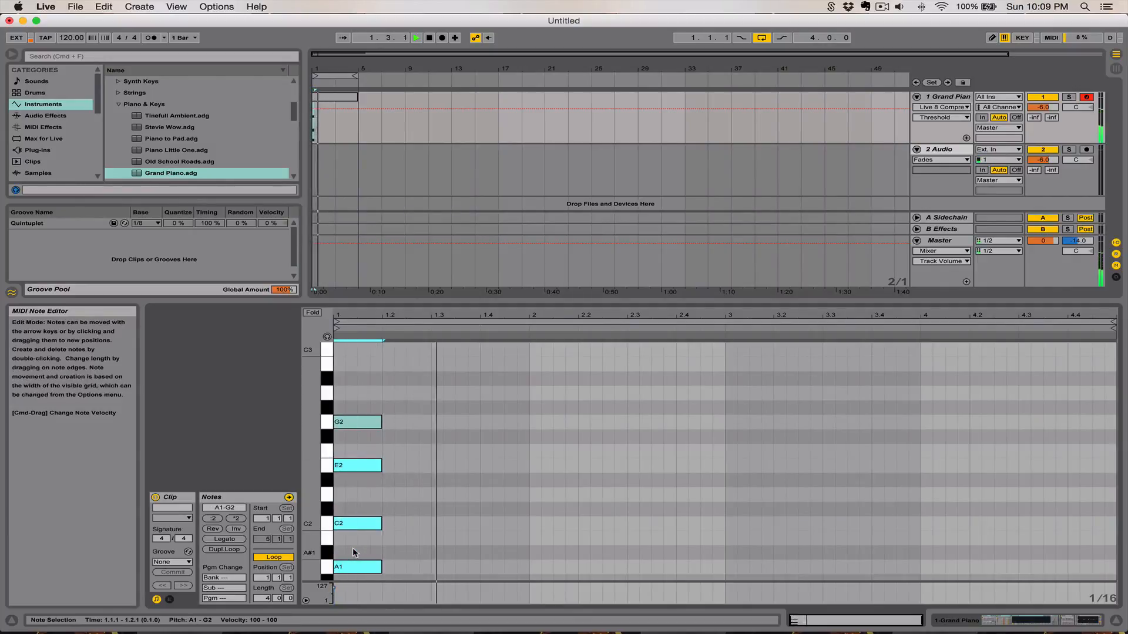
key(space)
Extend the A1, C2 and E2 notes together to one full bar, ending at bar 2
drag(395, 477, 375, 584)
drag(391, 461, 375, 577)
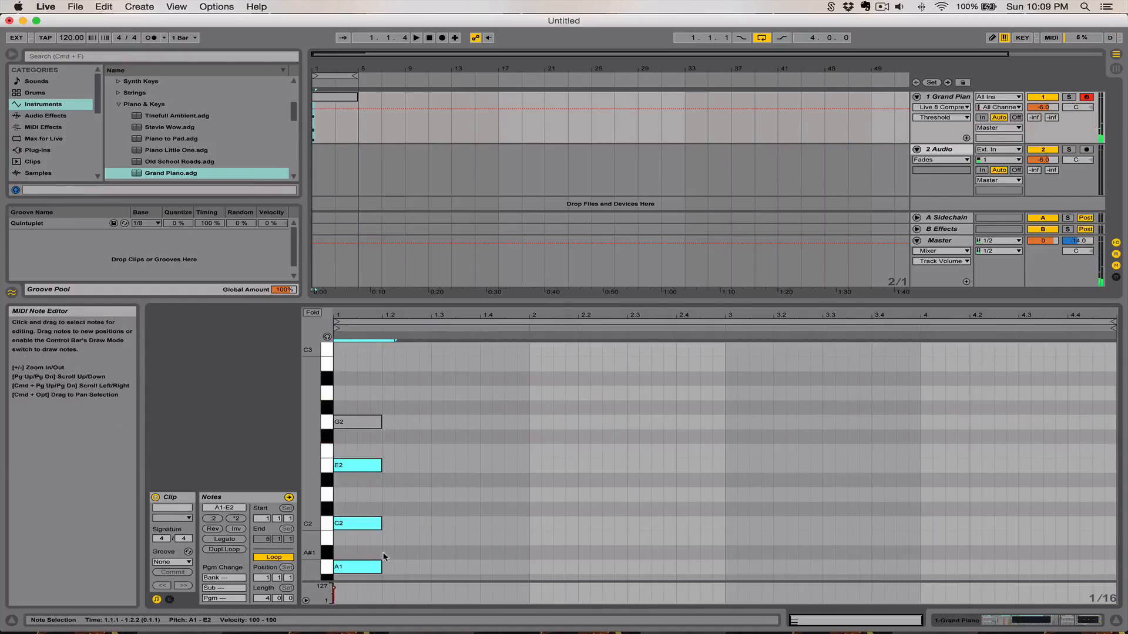
drag(380, 572, 531, 561)
Play the clip with the metronome on and extend the A1, C2 and E2 notes to beat 2.2
key(space)
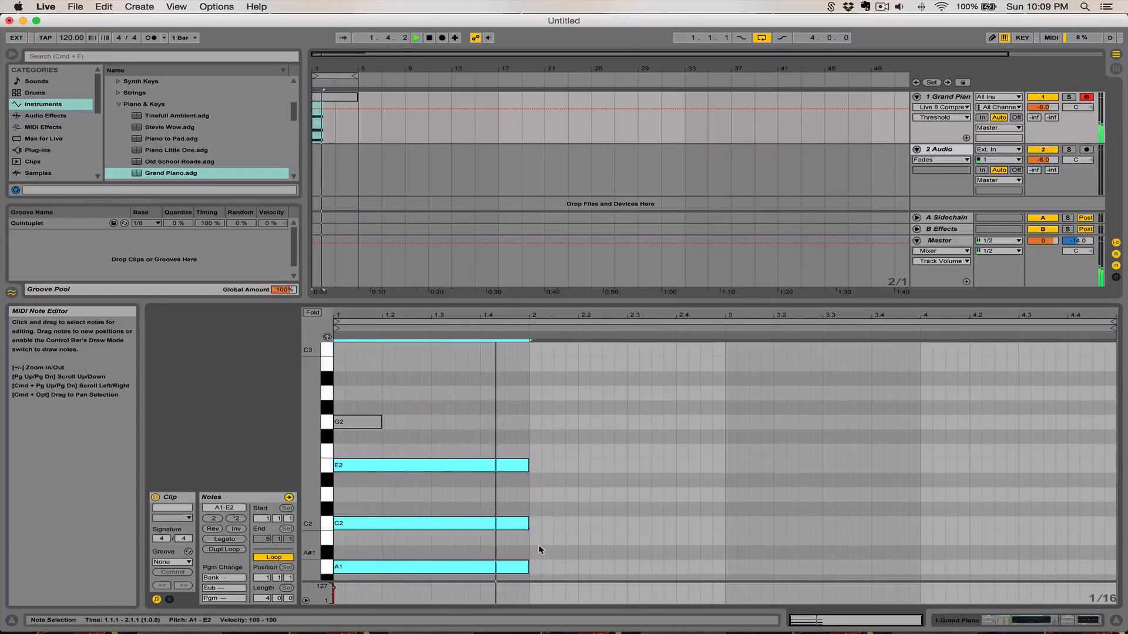
key(space)
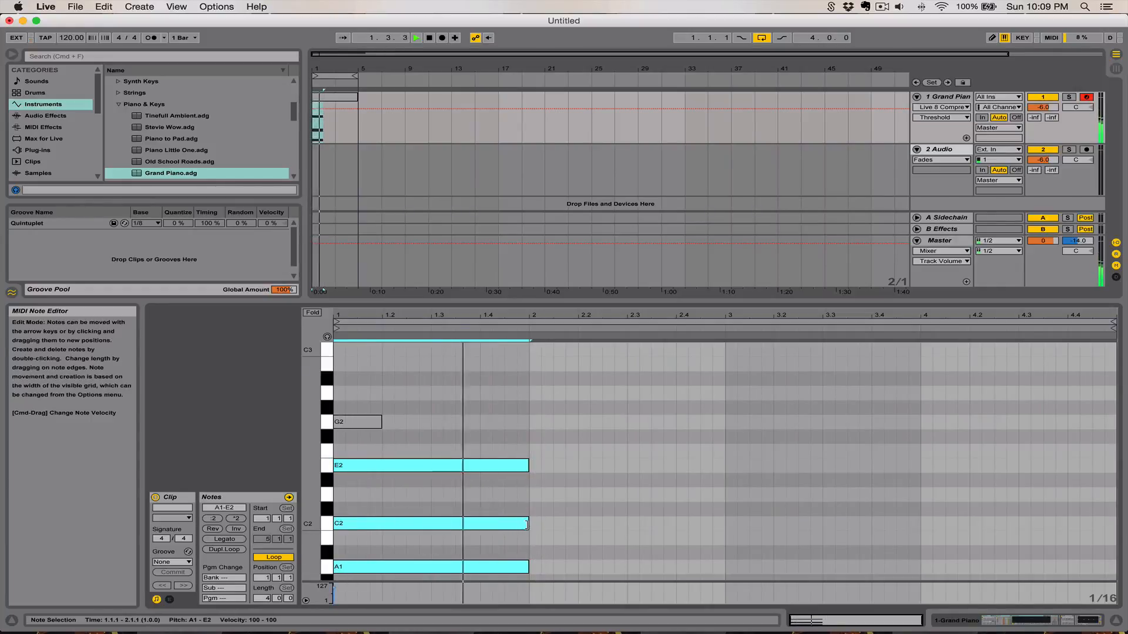
click(151, 37)
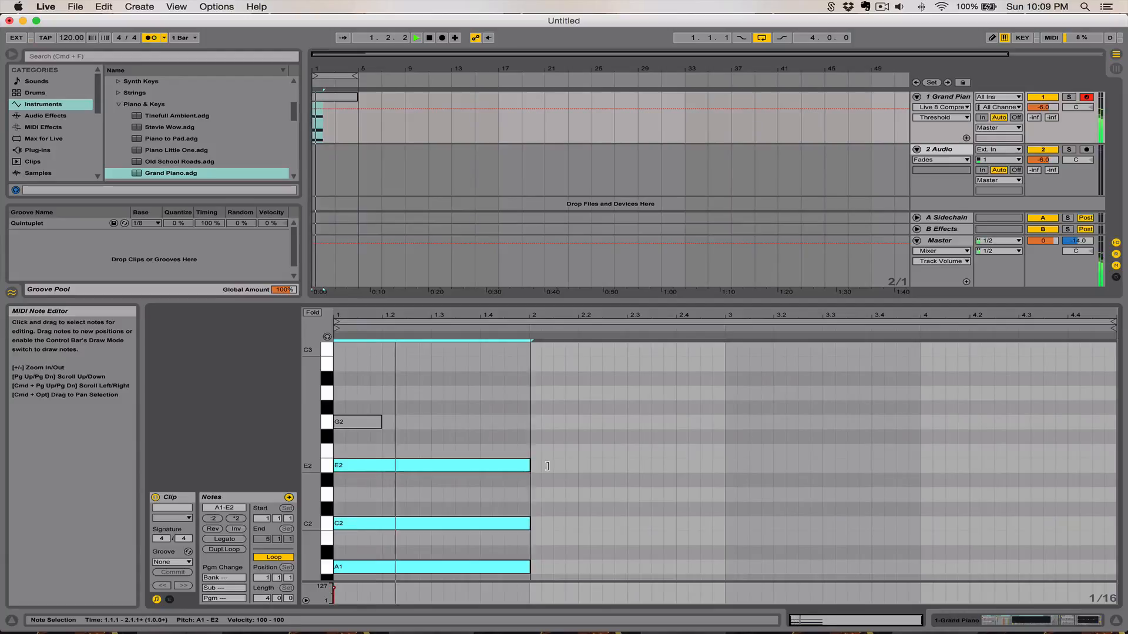
drag(528, 466, 580, 465)
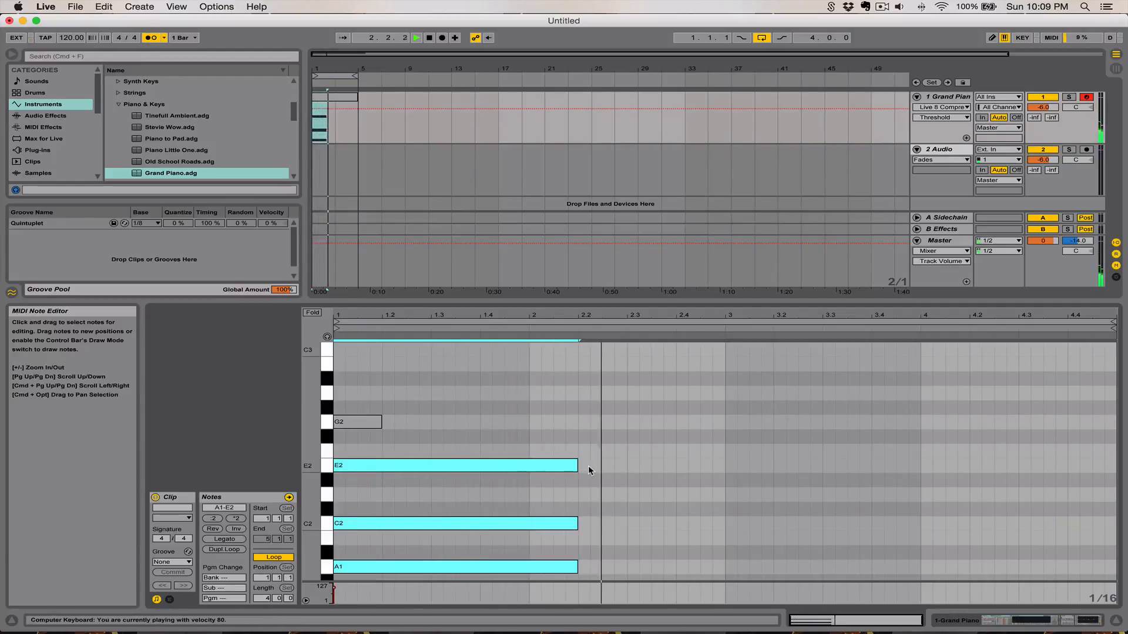
Draw a D2 note and an E1 note from beat 2.2 to bar 3 and listen to them
double_click(587, 495)
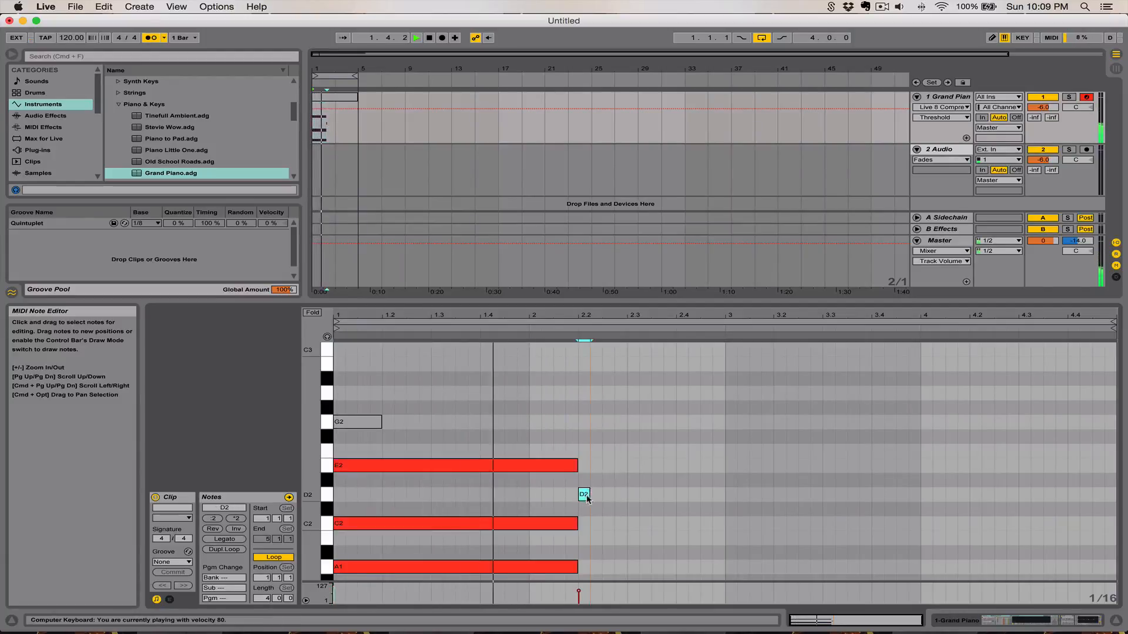
mouse_move(703, 494)
mouse_down()
mouse_move(735, 494)
mouse_move(725, 494)
mouse_up()
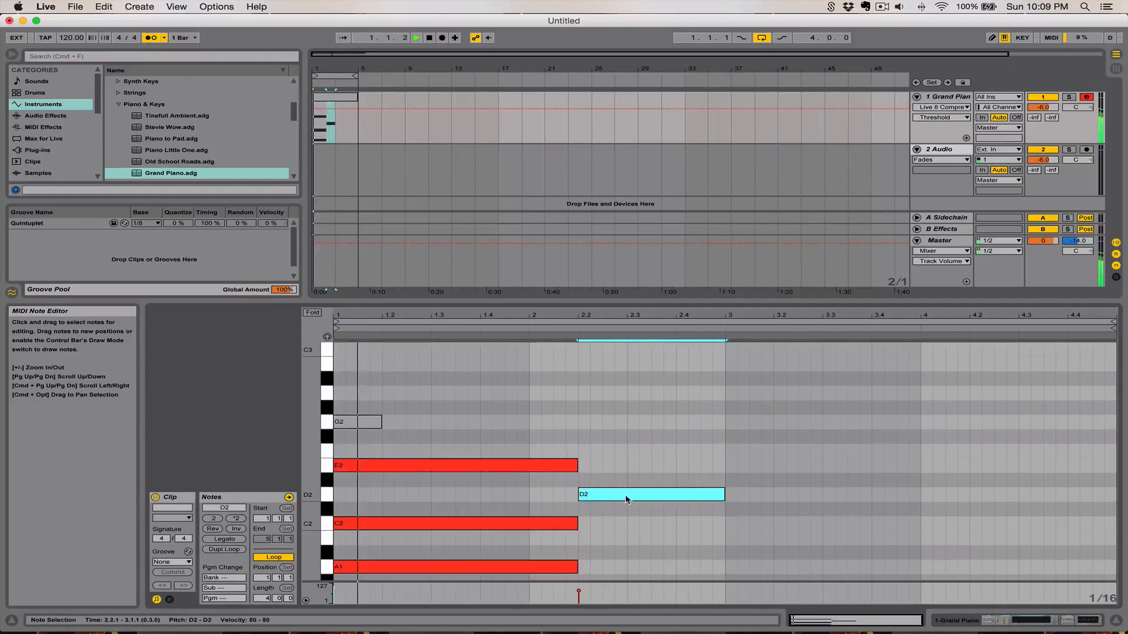
scroll(613, 513, down, 3)
scroll(611, 517, down, 5)
double_click(586, 524)
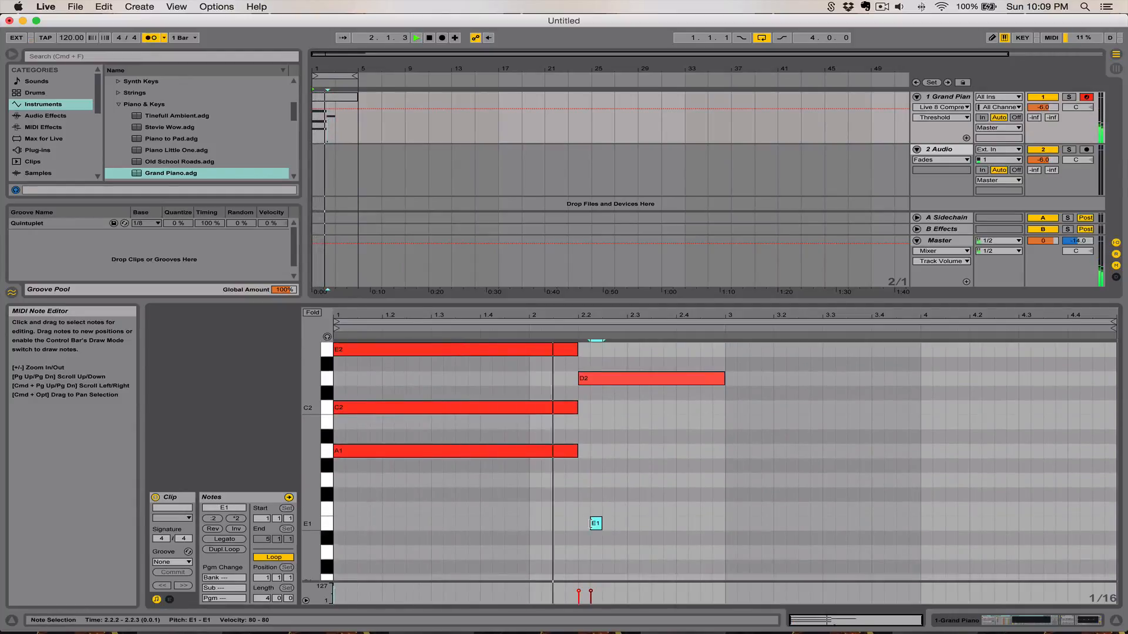
drag(592, 529, 725, 524)
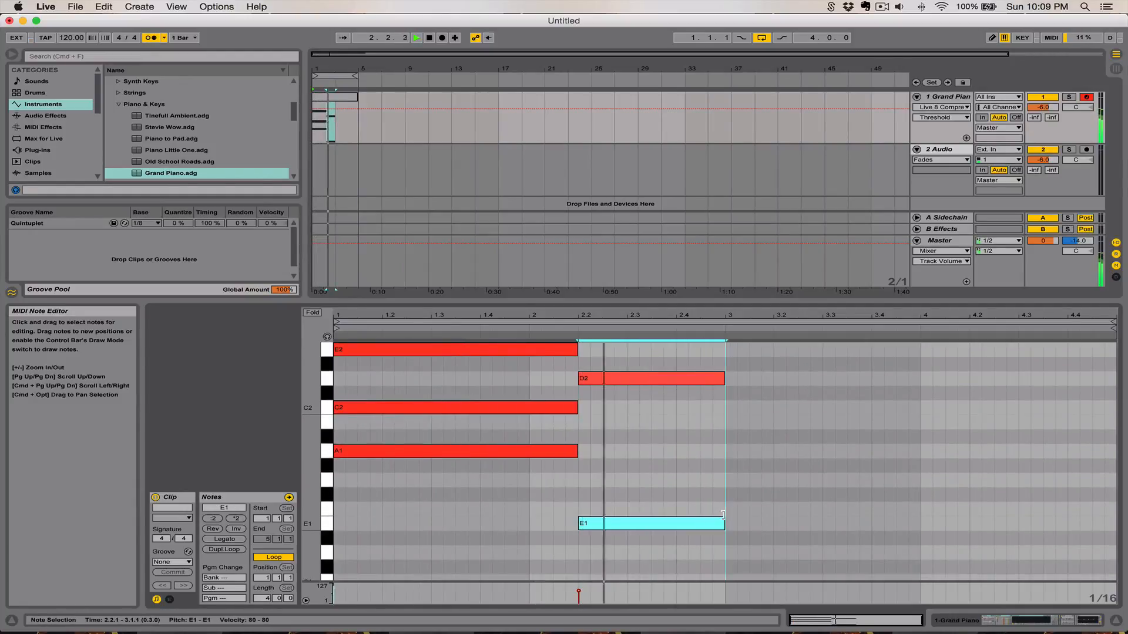
key(space)
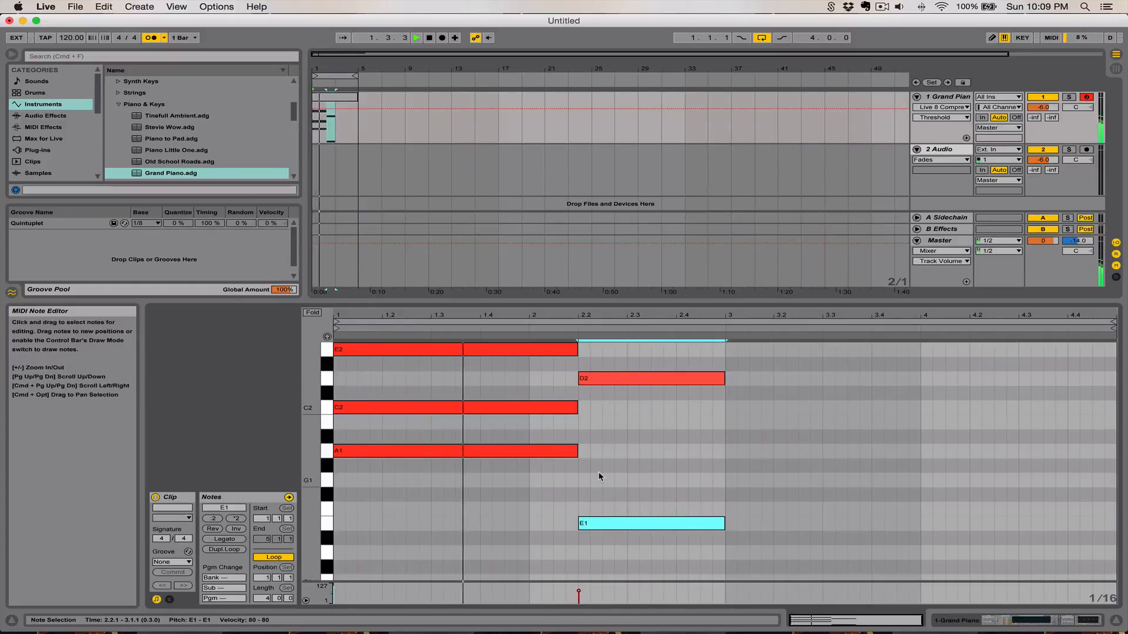
Add an A1 note and a C2 note to the second chord, both from beat 2.2 to bar 3
double_click(584, 451)
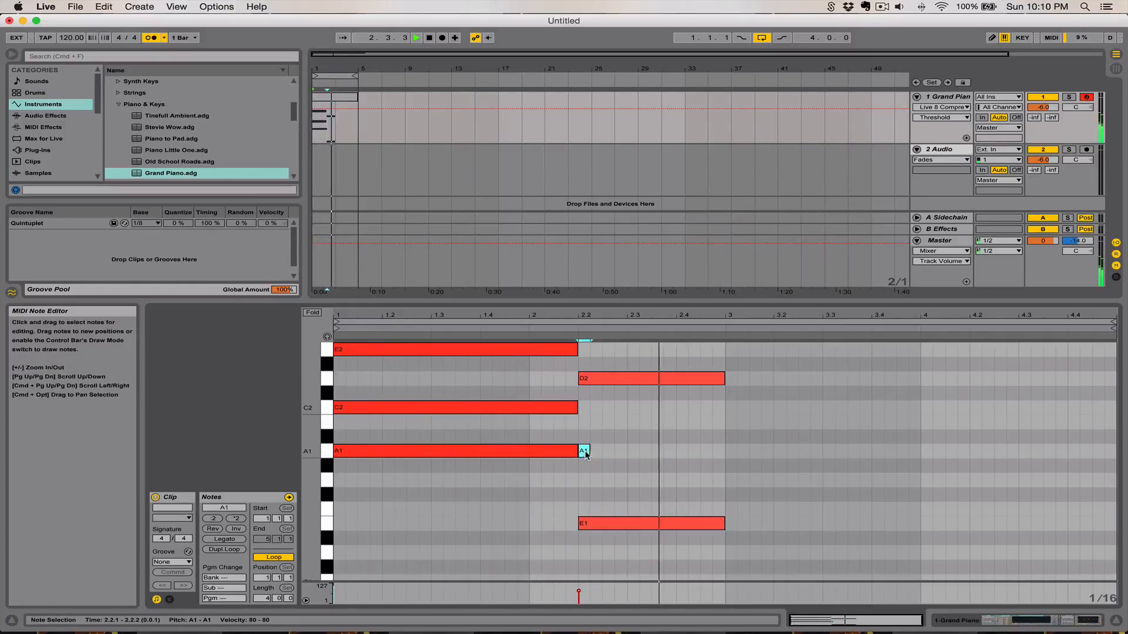
drag(617, 453, 725, 451)
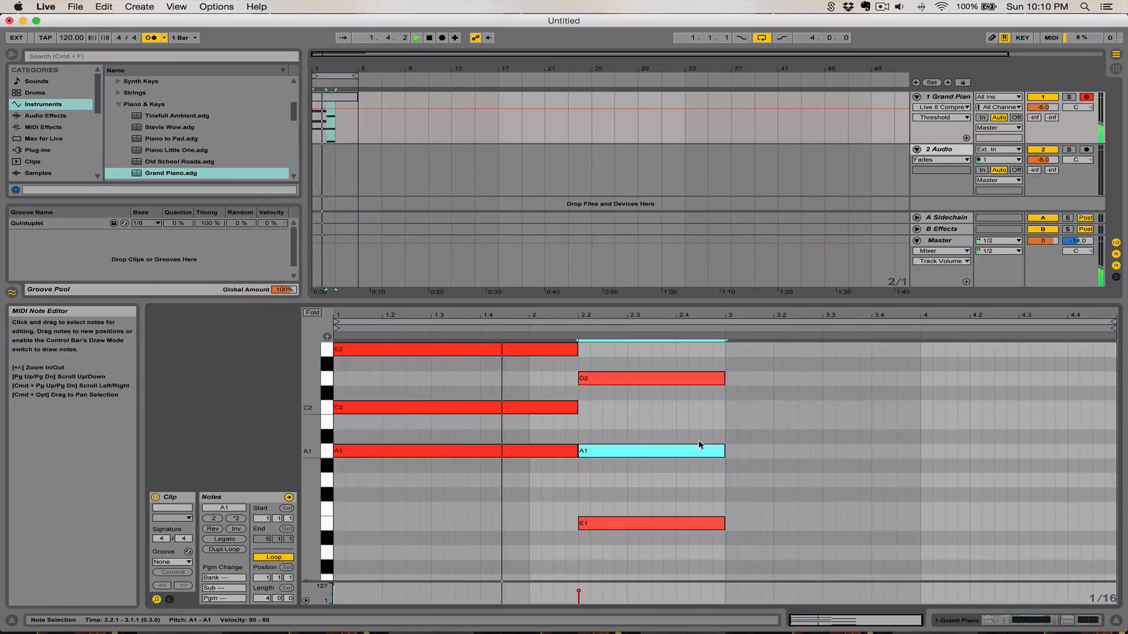
double_click(590, 409)
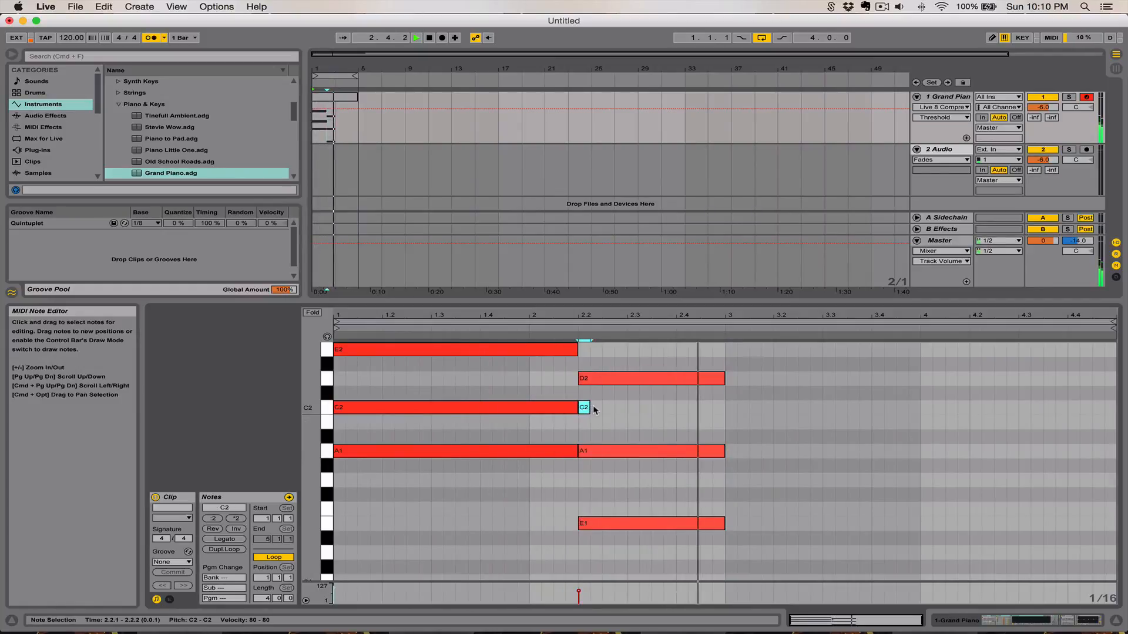
drag(589, 408, 725, 407)
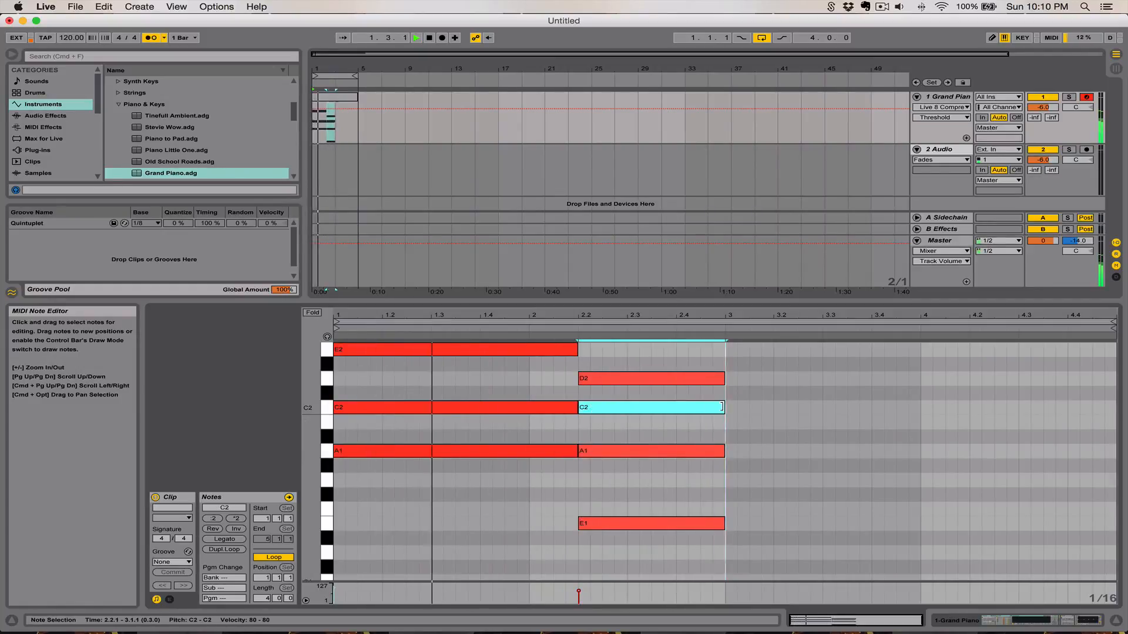
Delete the second chord's D2 note and play the clip with the remaining E1, A1 and C2 notes selected
click(691, 376)
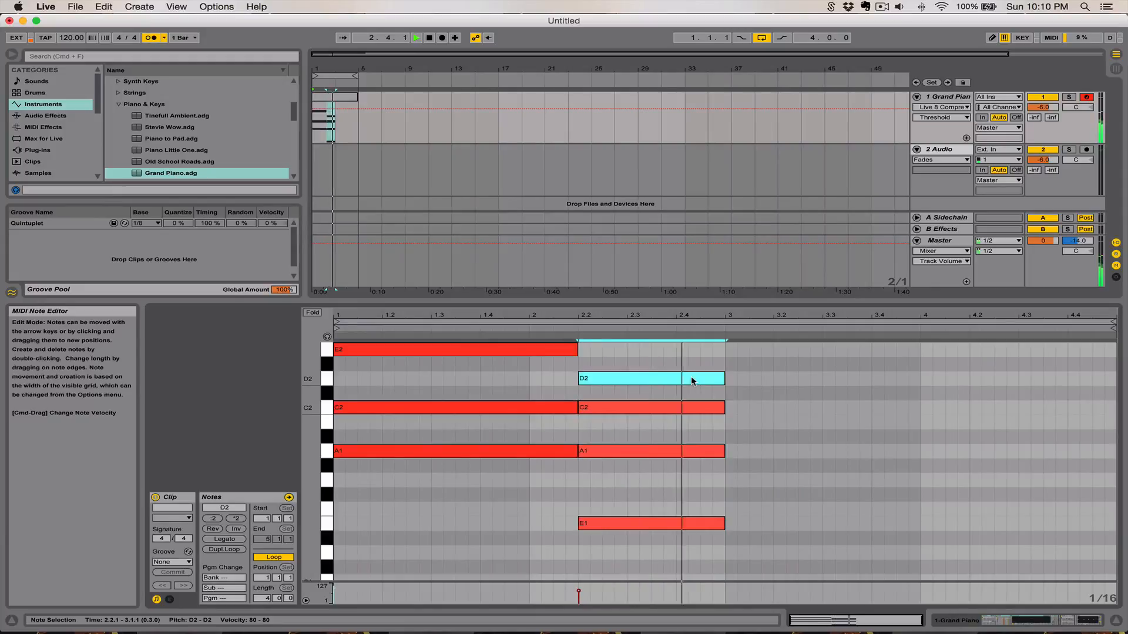
key(Delete)
key(space)
drag(668, 382, 668, 532)
key(space)
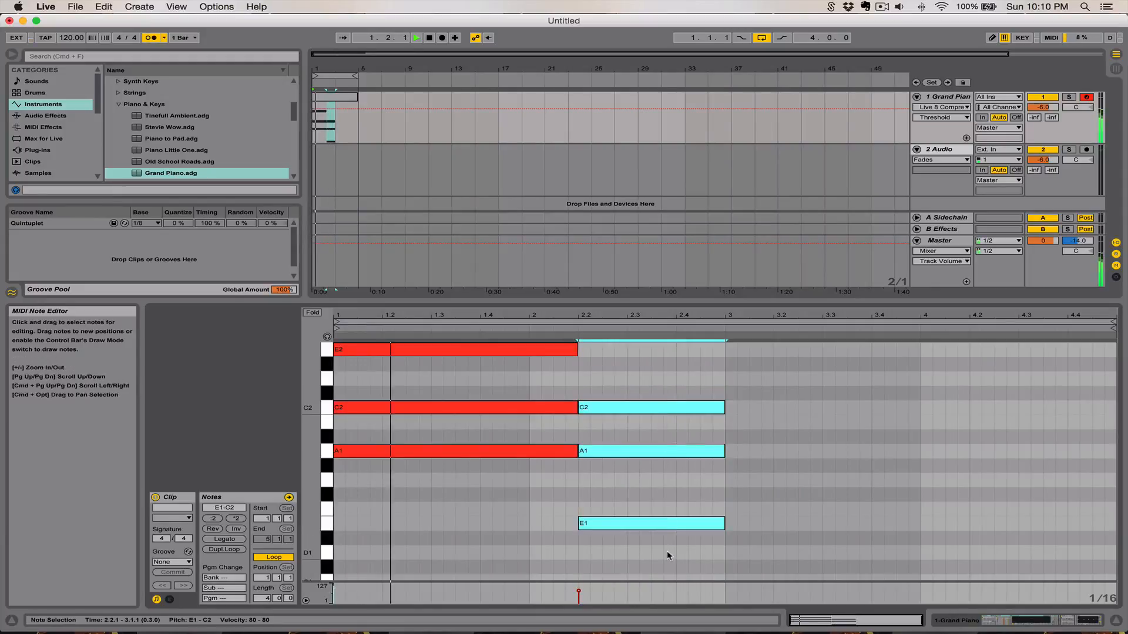
In the second chord, lower A1 to G1 and C2 to B1, and add a D2 note from beat 2.2 to bar 3
click(648, 495)
drag(625, 451, 626, 480)
drag(627, 405, 620, 421)
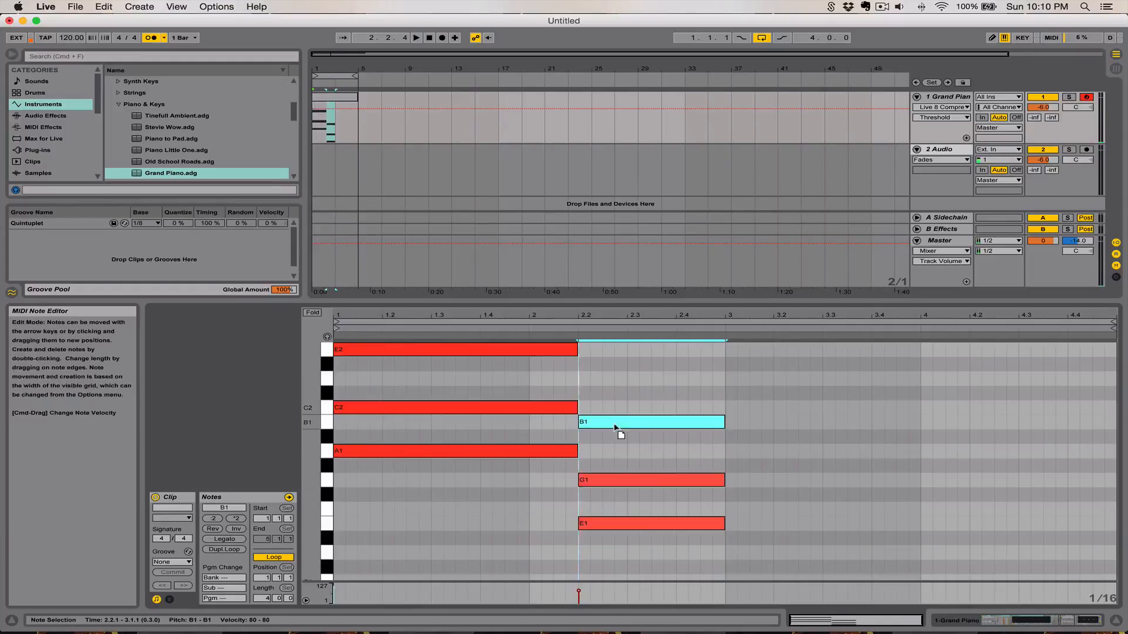
double_click(585, 379)
drag(702, 379, 720, 379)
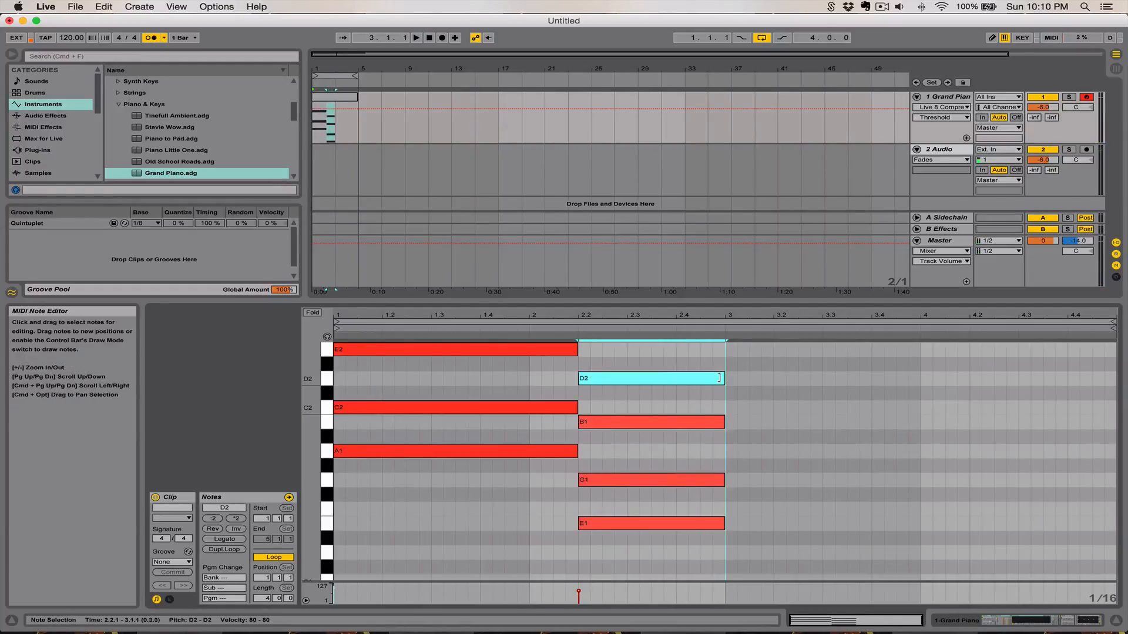
Play the clip and paste a copy of the first A1, C2 and E2 chord at bar 3
key(space)
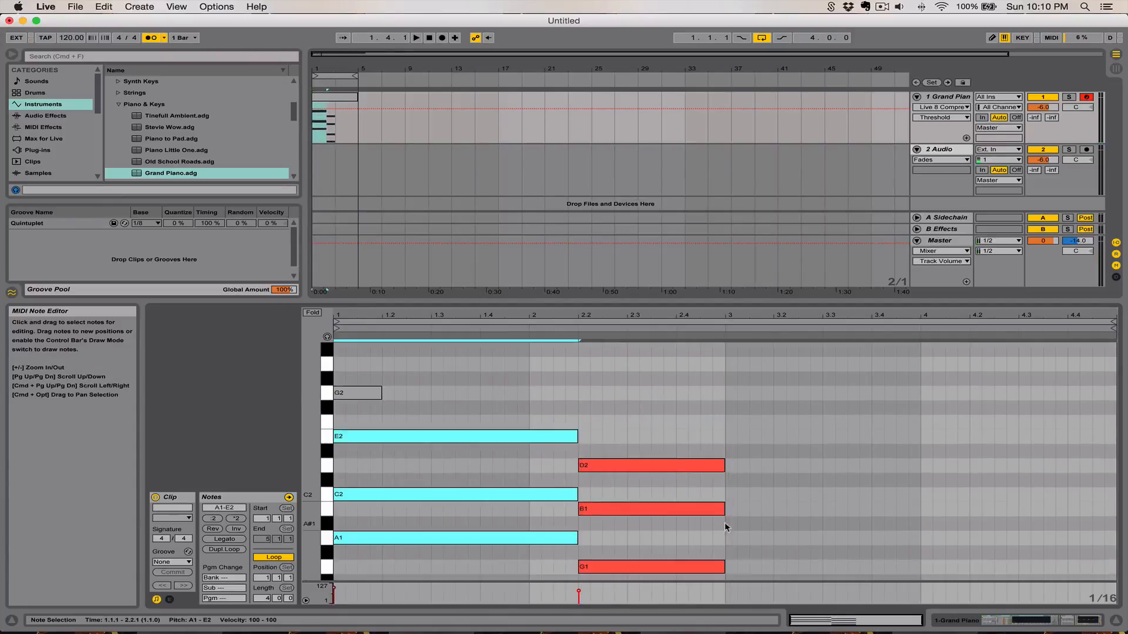
click(723, 527)
key(super+v)
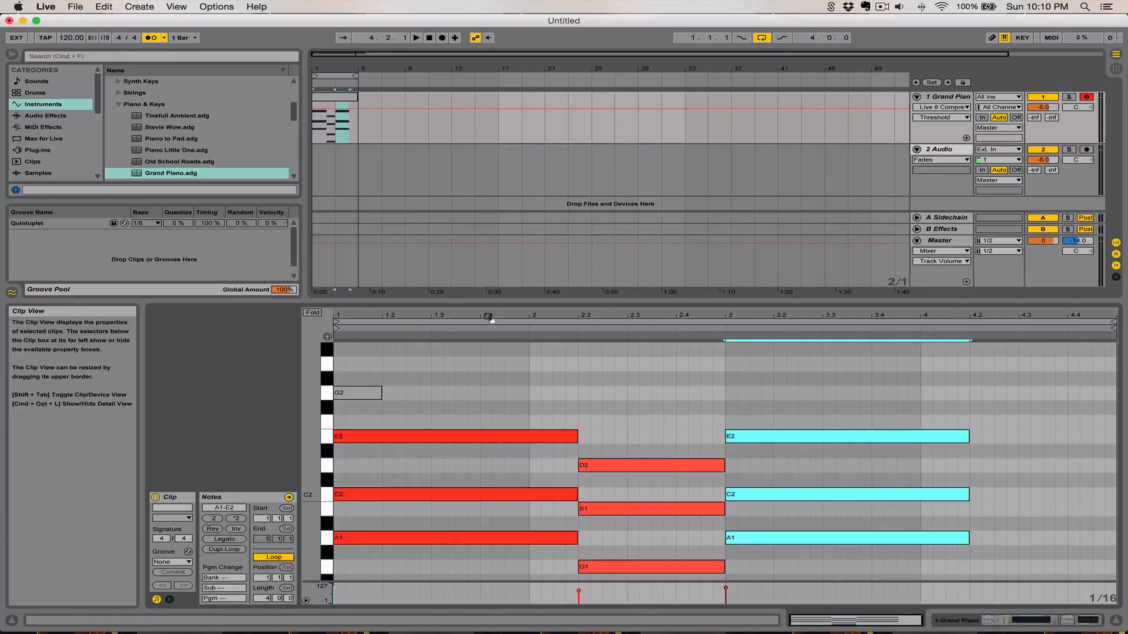
Start the fourth chord with a D2 note and a B1 note, both from beat 4.2 to bar 5
double_click(978, 466)
drag(987, 466, 1117, 466)
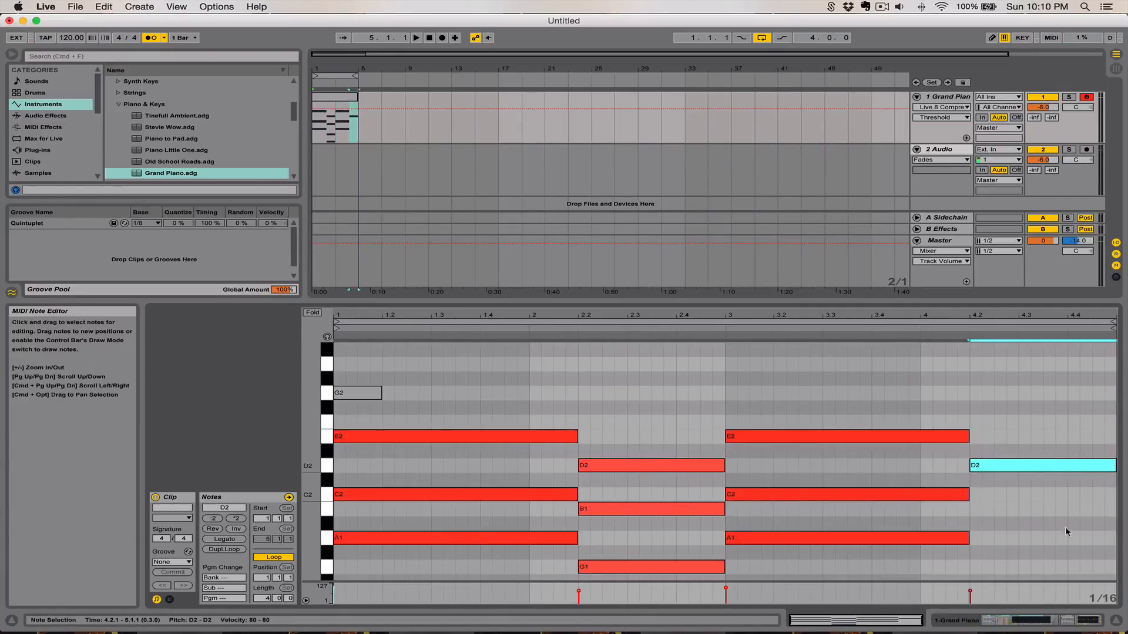
click(979, 515)
double_click(978, 510)
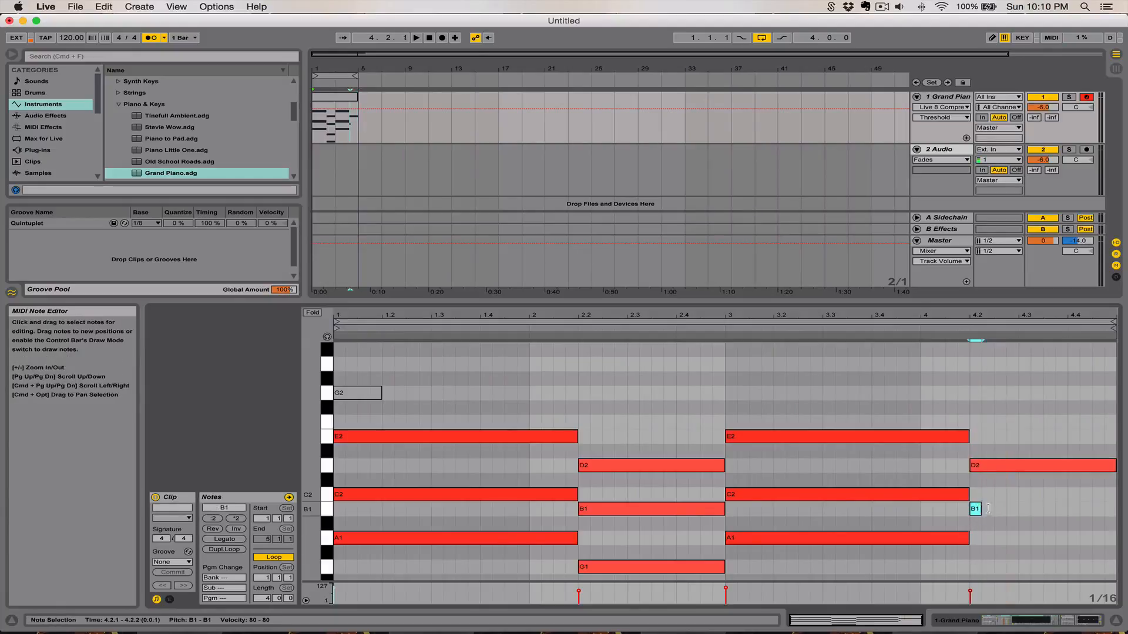
drag(980, 509, 1116, 510)
Add a G1 note and an E1 note to the fourth chord, both from beat 4.2 to bar 5
click(976, 563)
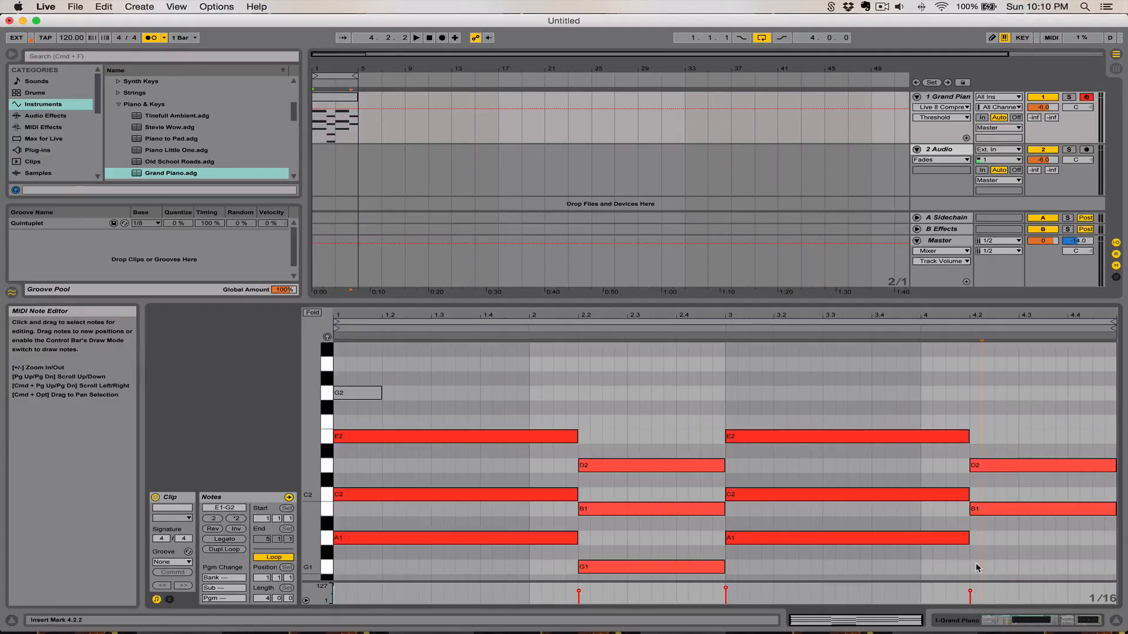
double_click(977, 567)
drag(982, 567, 1116, 567)
scroll(1021, 550, down, 3)
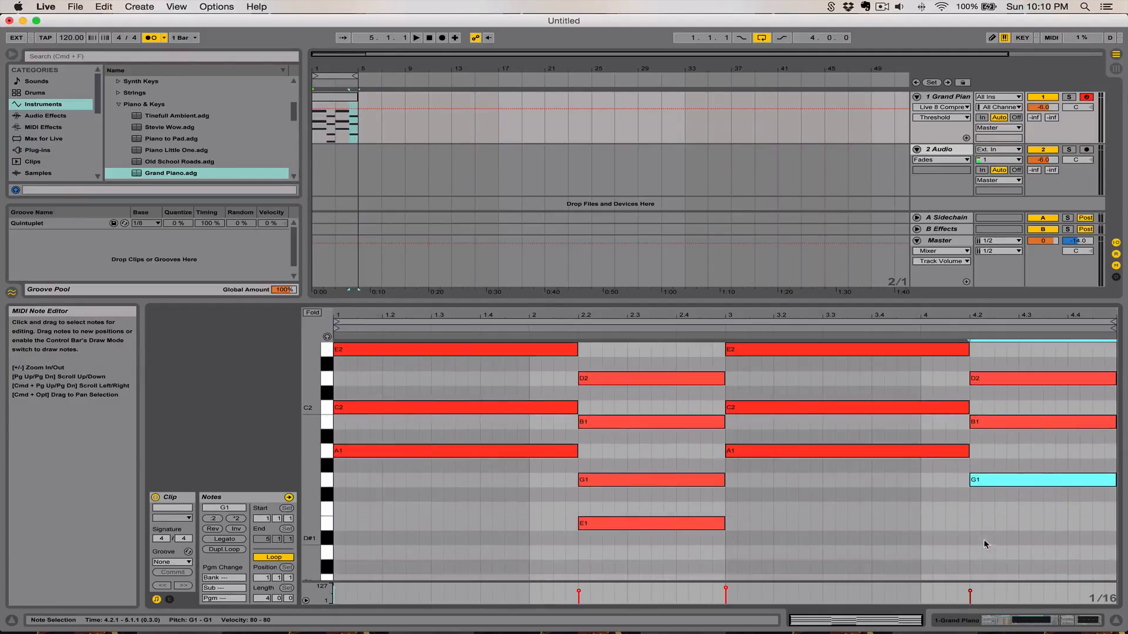
click(975, 525)
double_click(976, 524)
drag(982, 523, 1115, 523)
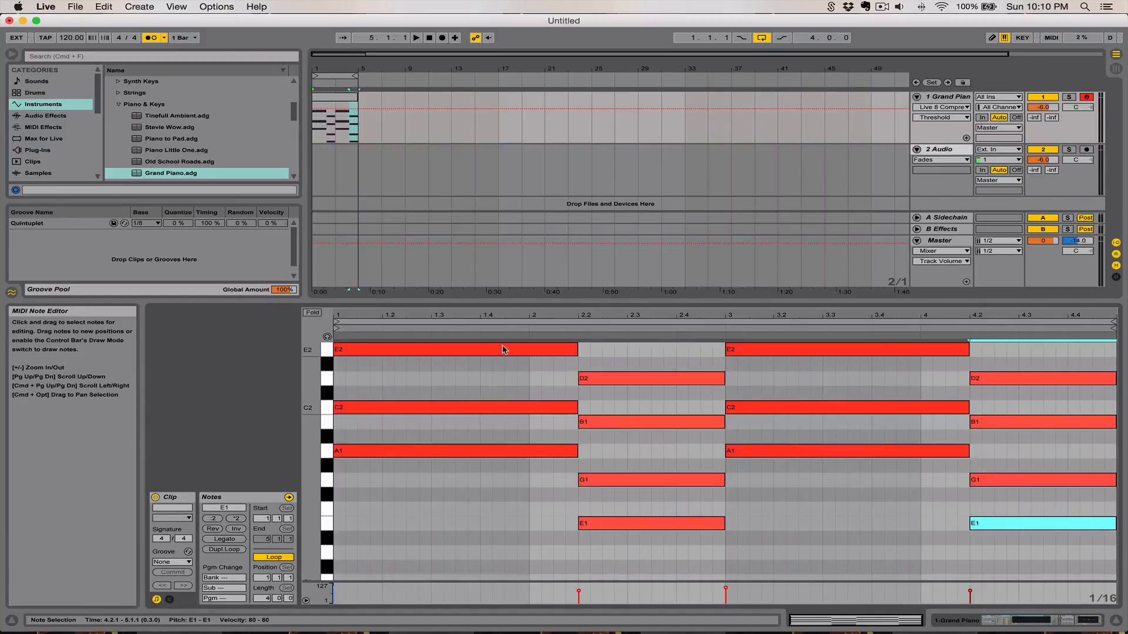
Select the first chord's C2 and E2 notes and play the clip to hear the progression
scroll(496, 385, up, 2)
drag(496, 386, 516, 511)
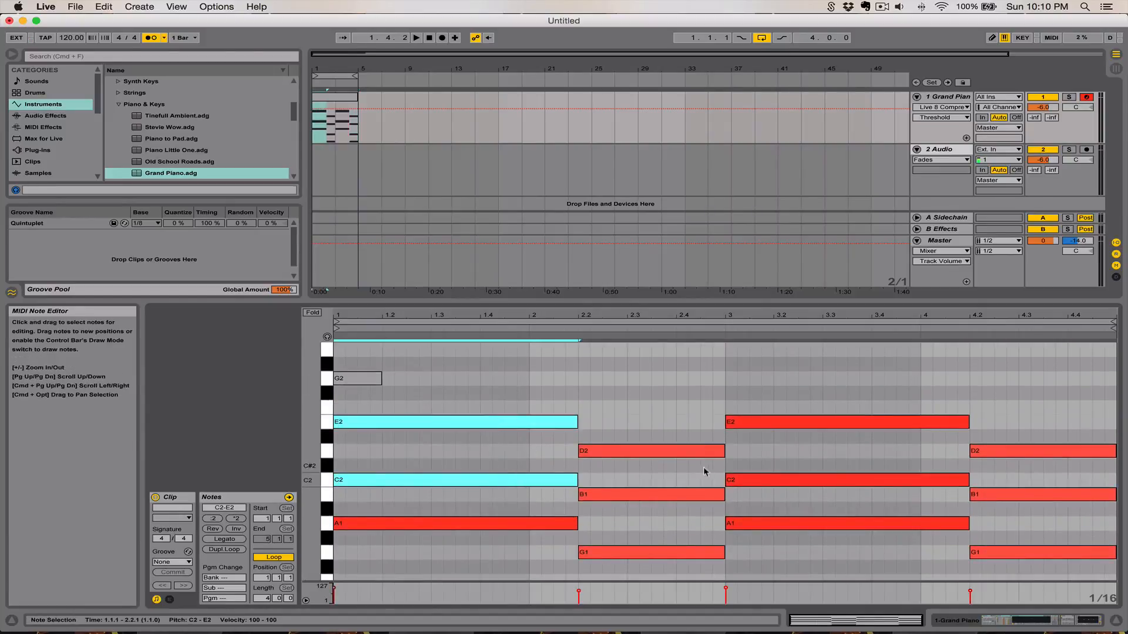
scroll(707, 469, down, 2)
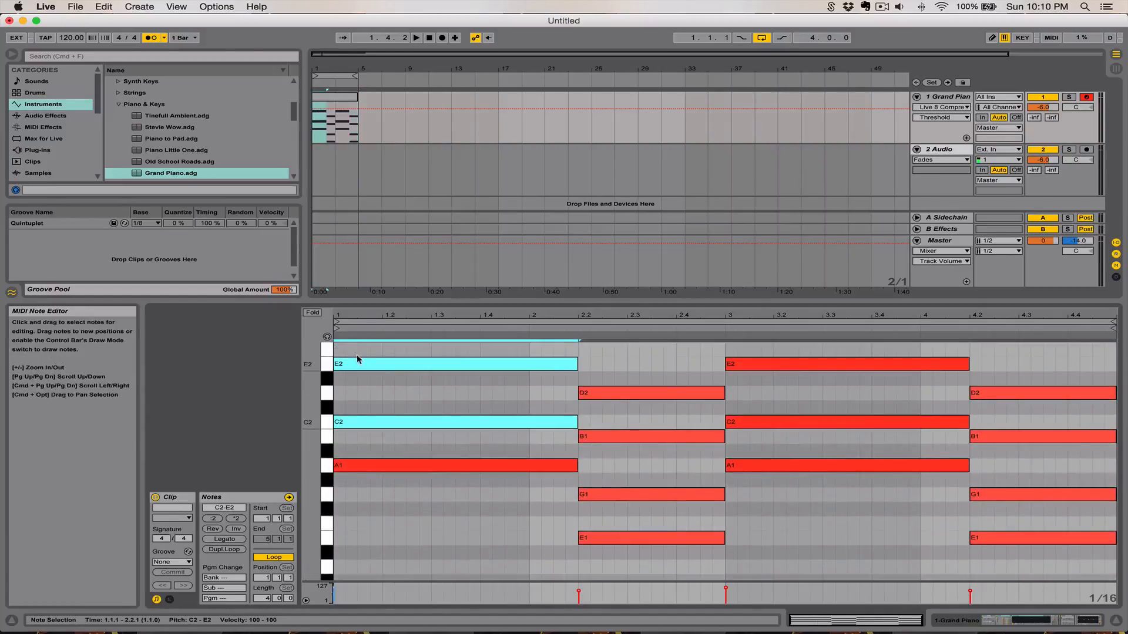
key(space)
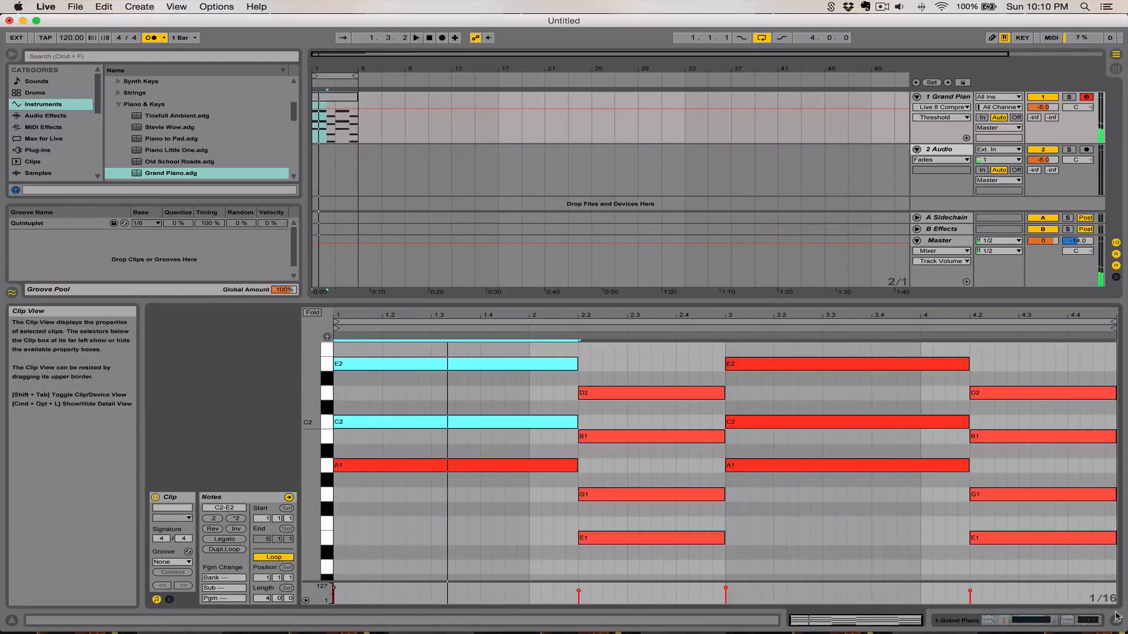
Hide the clip detail view and insert a new MIDI track directly below the Grand Piano track
key(super+alt+l)
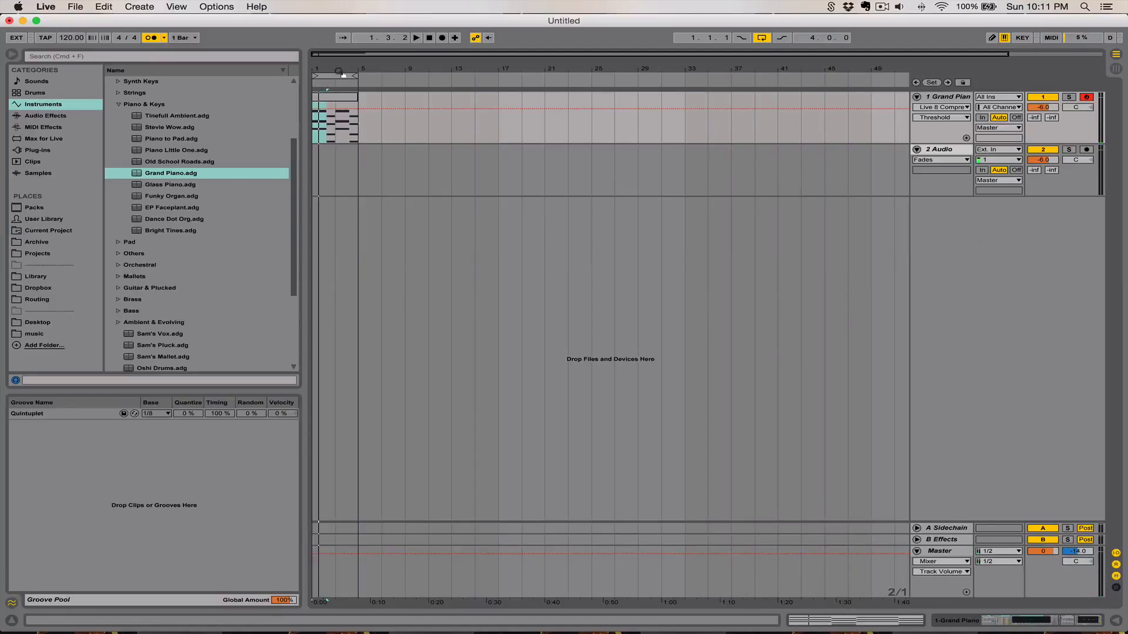
drag(341, 70, 344, 117)
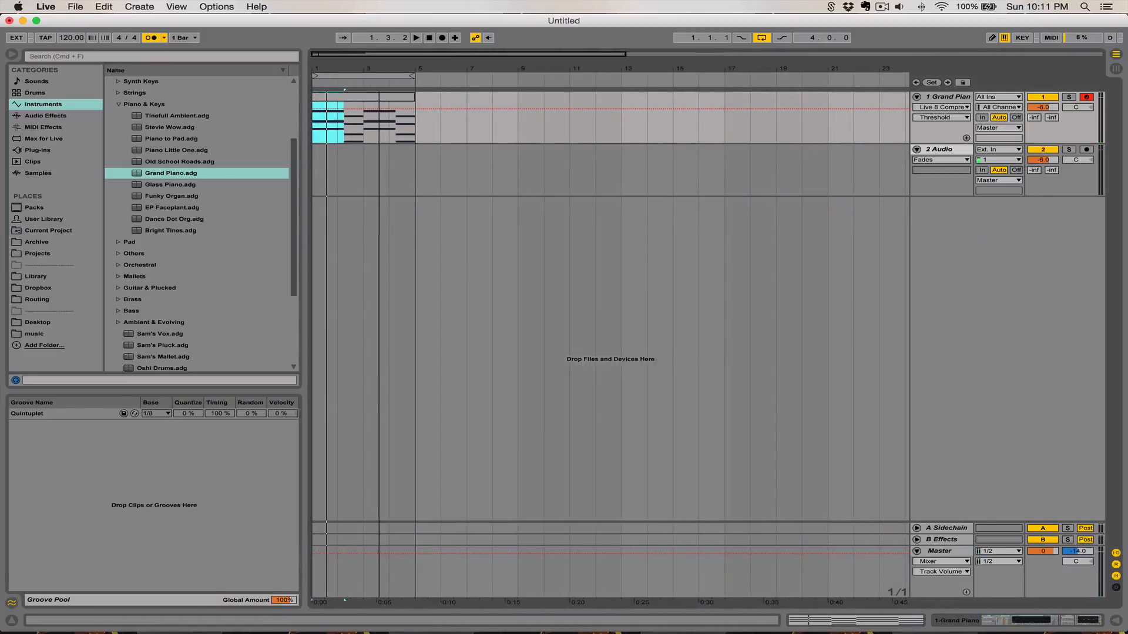
click(337, 98)
double_click(946, 98)
key(super+shift+t)
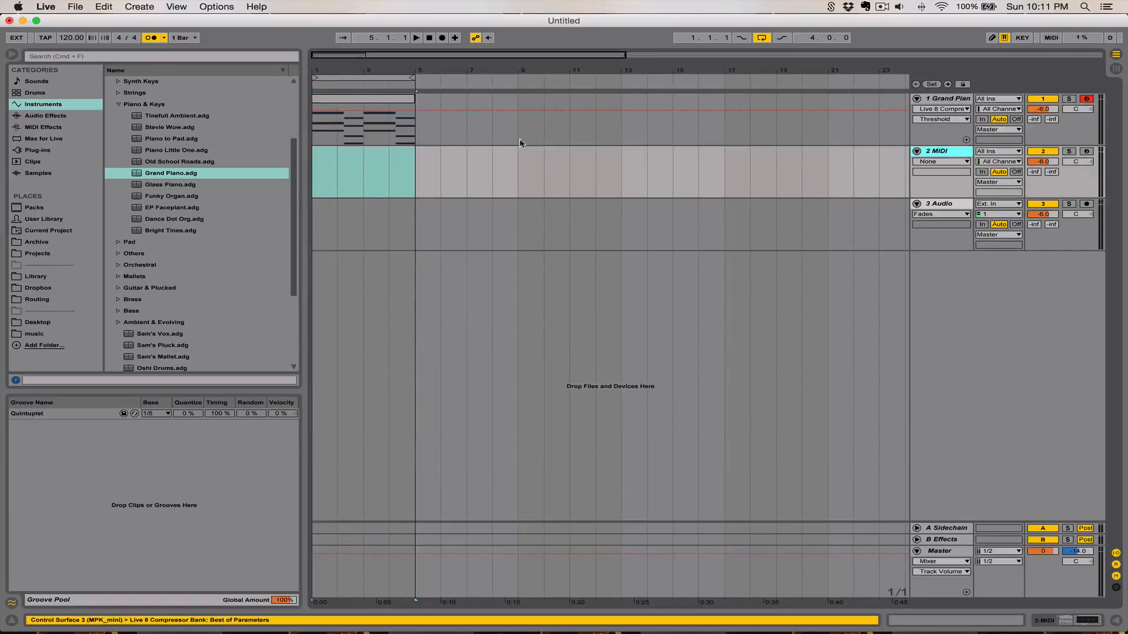
Load the Serum instrument plug-in onto the new MIDI track
click(337, 172)
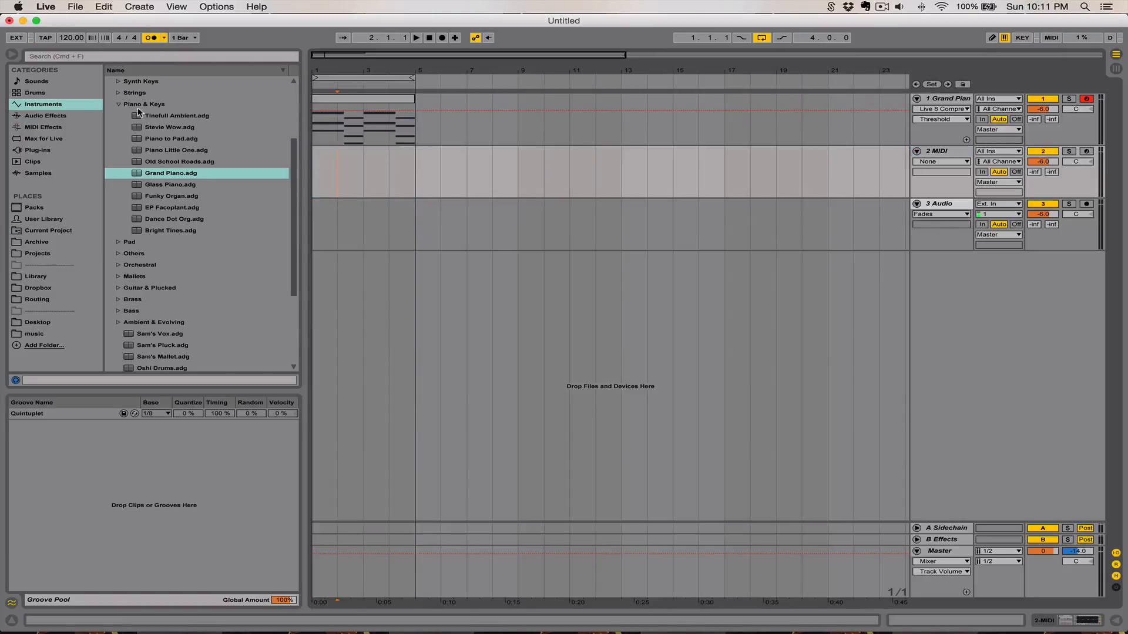
click(118, 105)
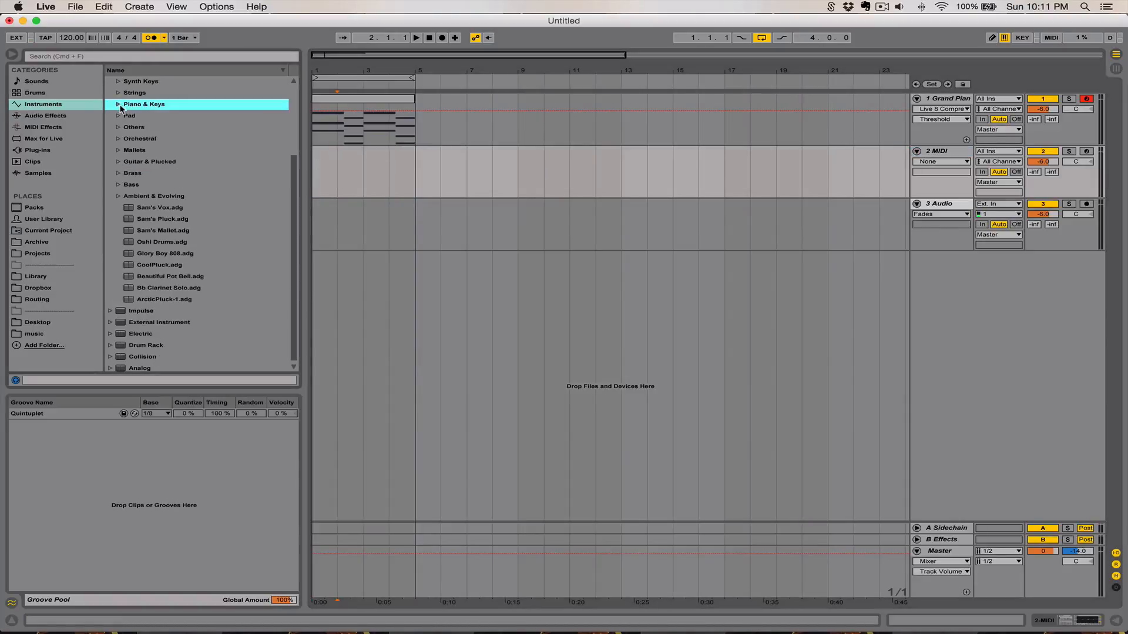
click(119, 92)
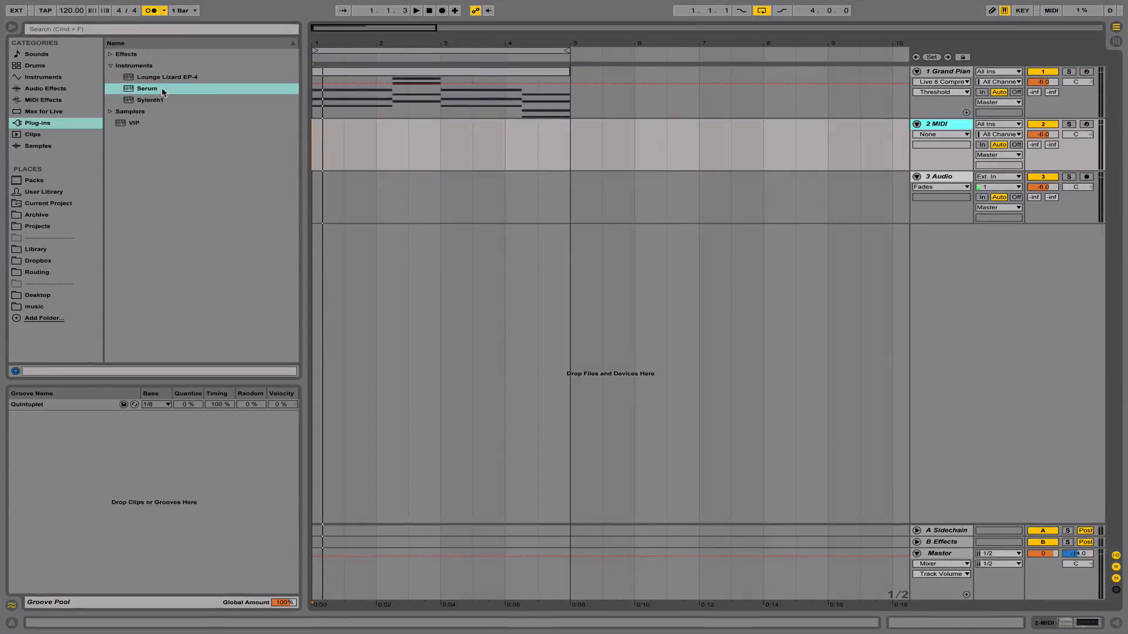
drag(160, 87, 337, 139)
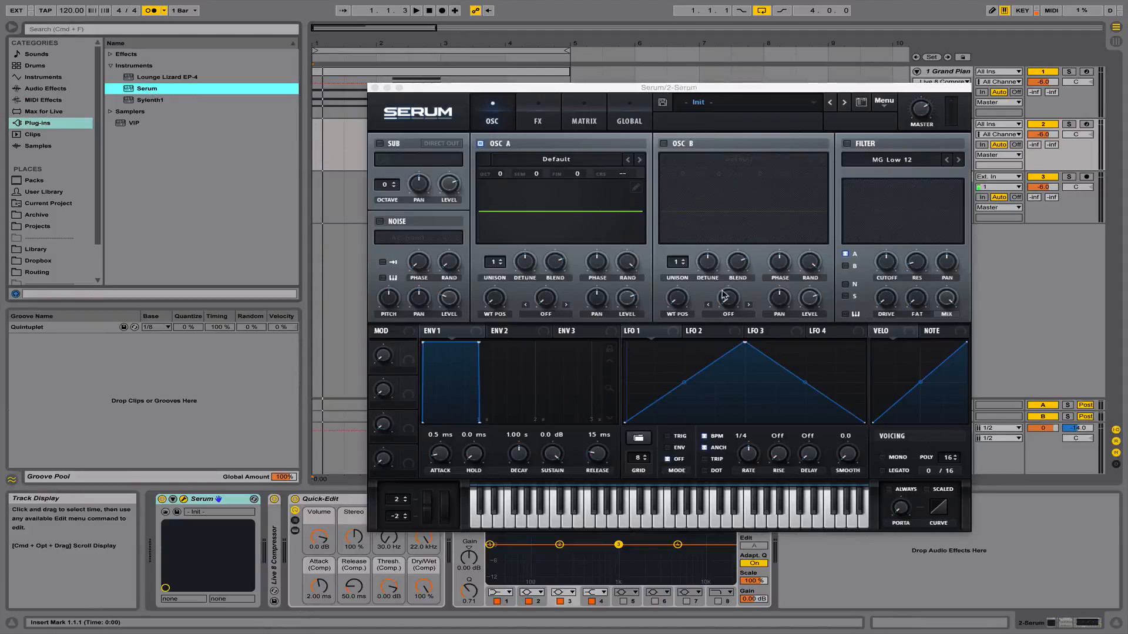
Load the user preset KEYS - Lonely from the LUSH - SeriBeats.com bank in Serum and close the plug-in window
click(744, 104)
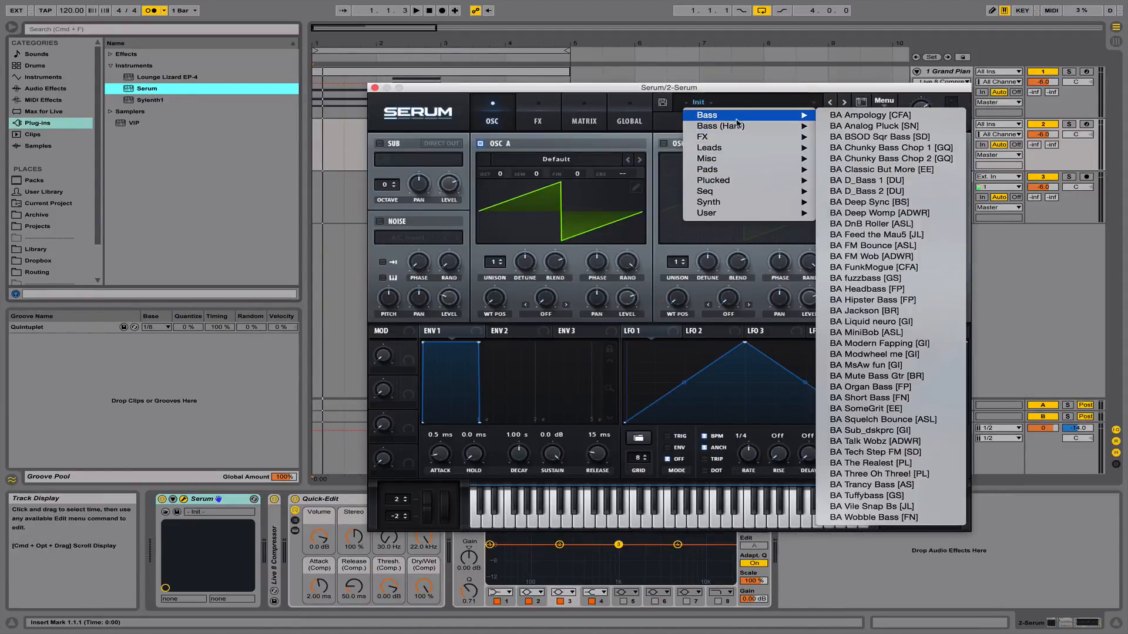
mouse_move(761, 215)
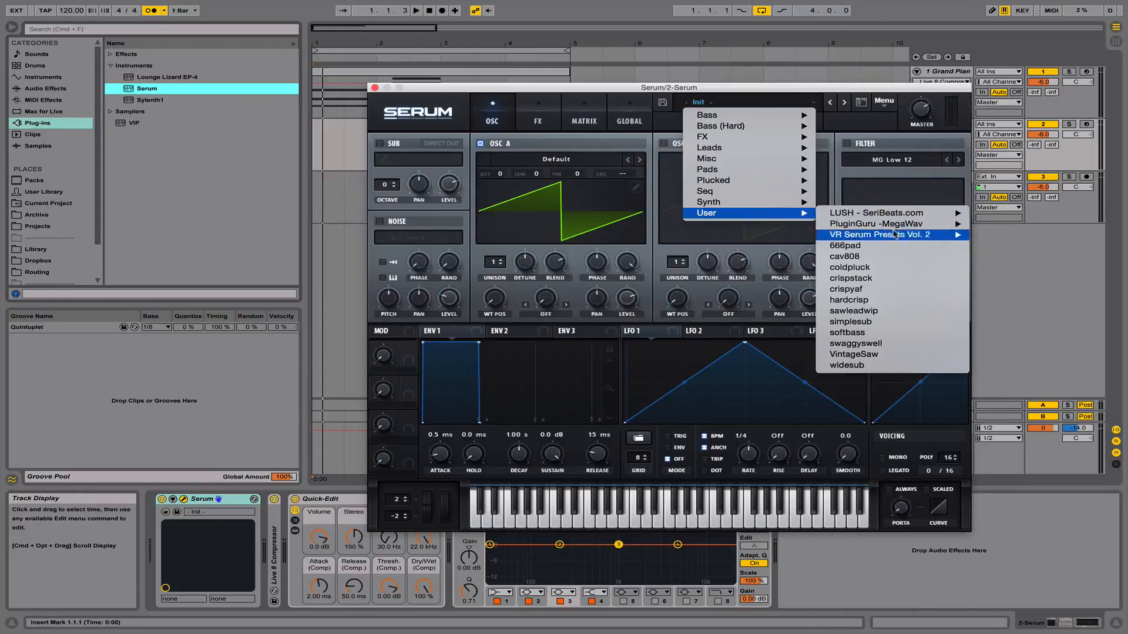
mouse_move(914, 217)
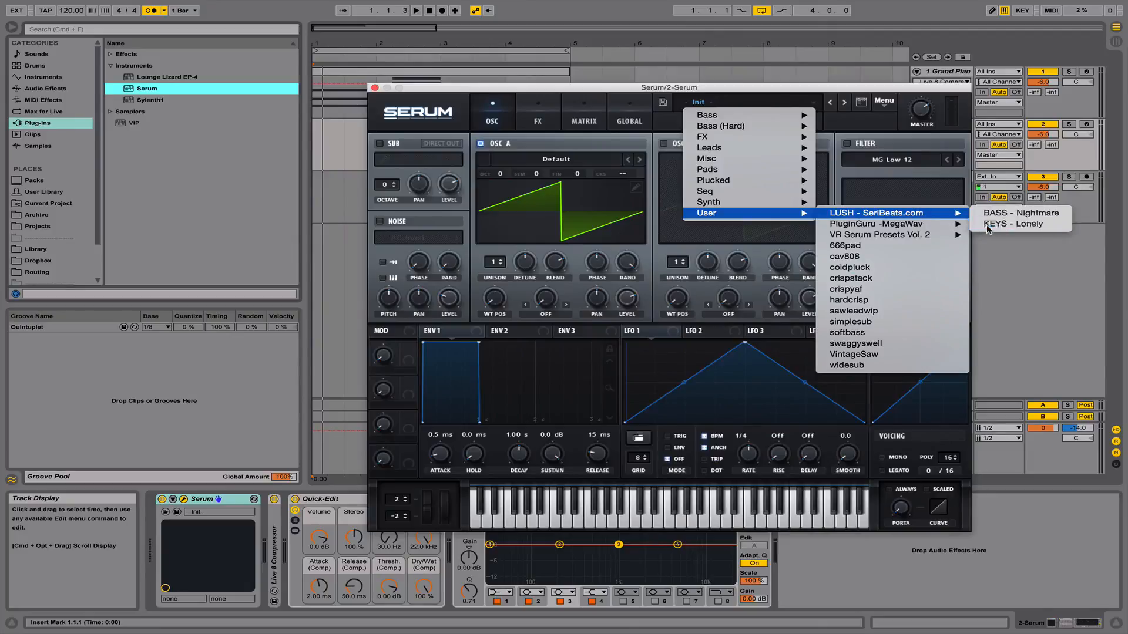
click(1011, 224)
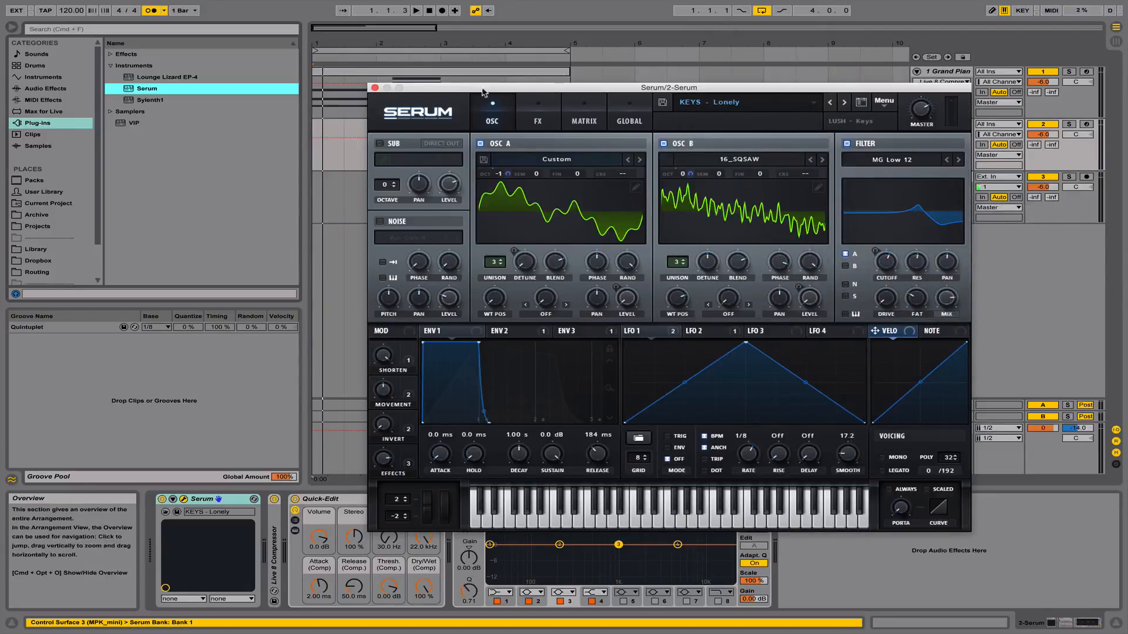
click(374, 87)
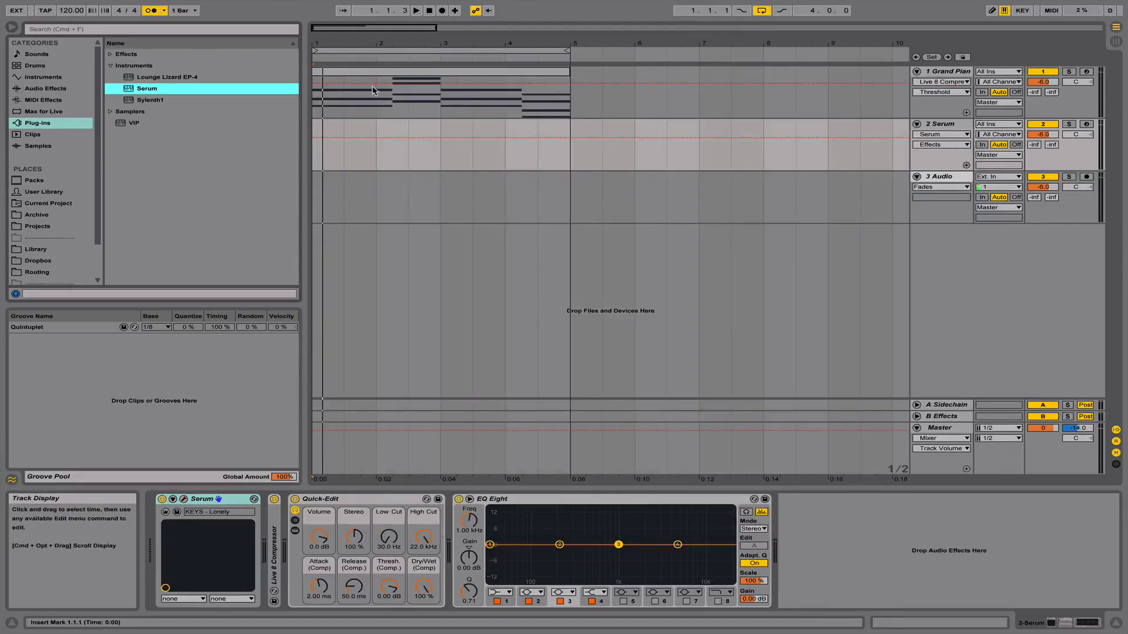
Look through the Samplers, Effects and Instruments plug-in folders in the browser
click(111, 65)
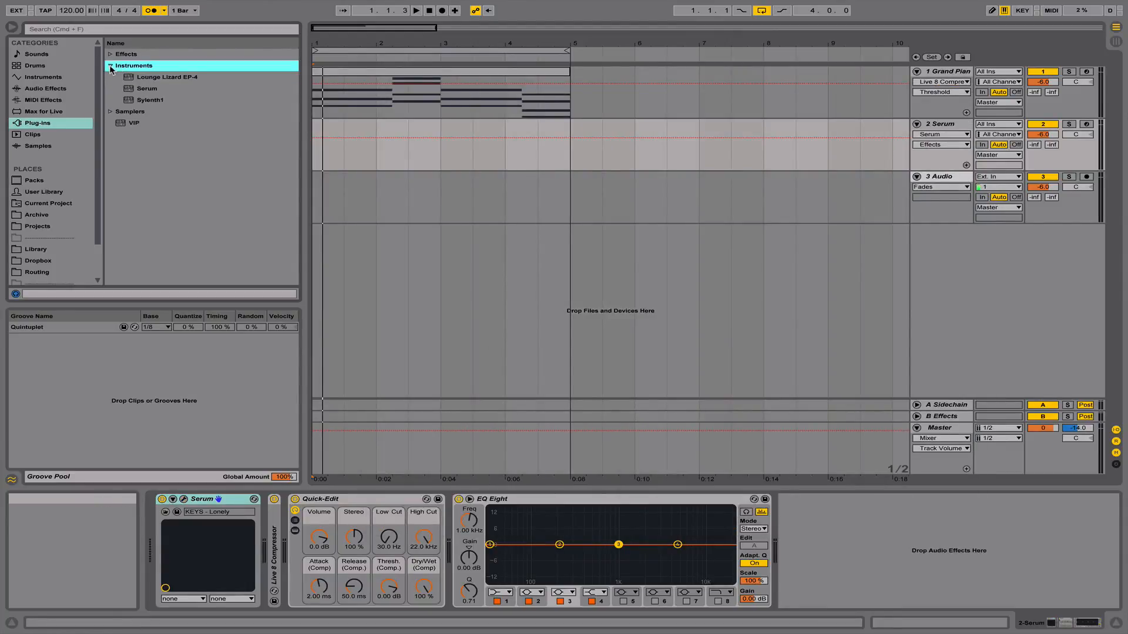
click(110, 65)
key(Down)
key(Right)
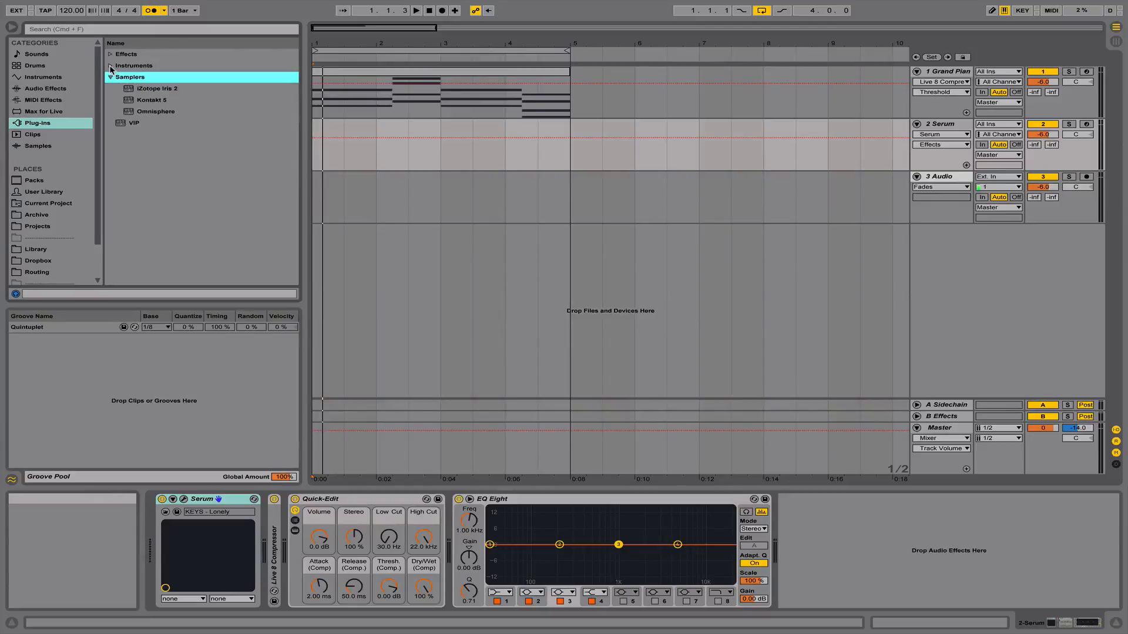
key(Left)
key(Up)
key(Up)
key(Right)
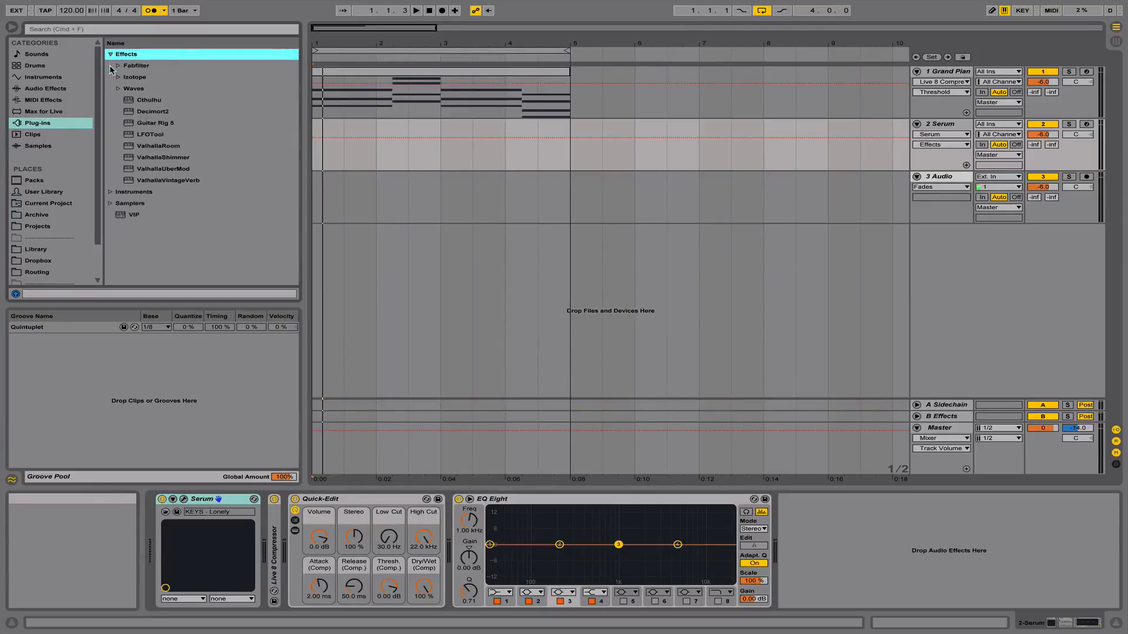
key(Left)
key(Down)
key(Down)
key(Up)
key(Right)
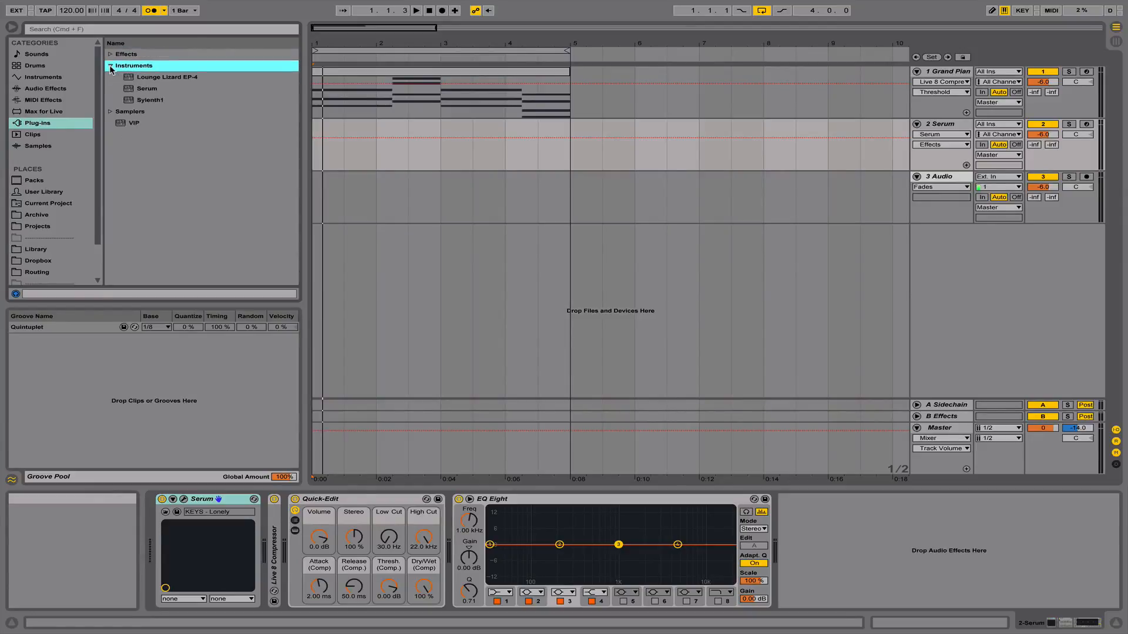
key(Down)
key(Down)
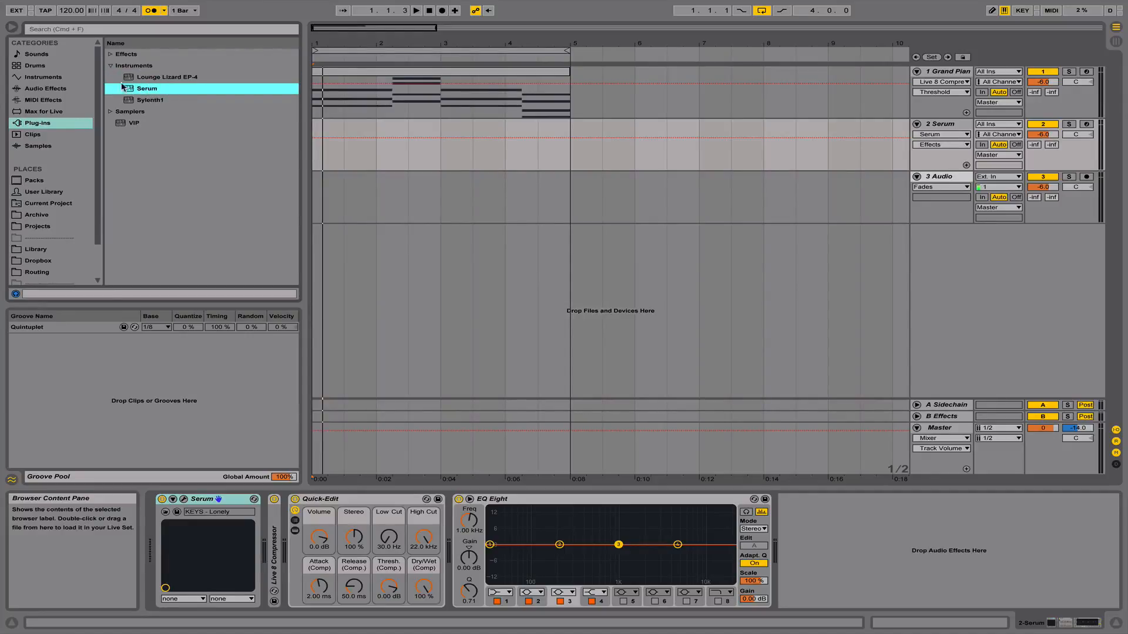
Review the Serum plug-in window, close it, and check Sylenth1 in the Instruments folder before collapsing the folder
click(184, 499)
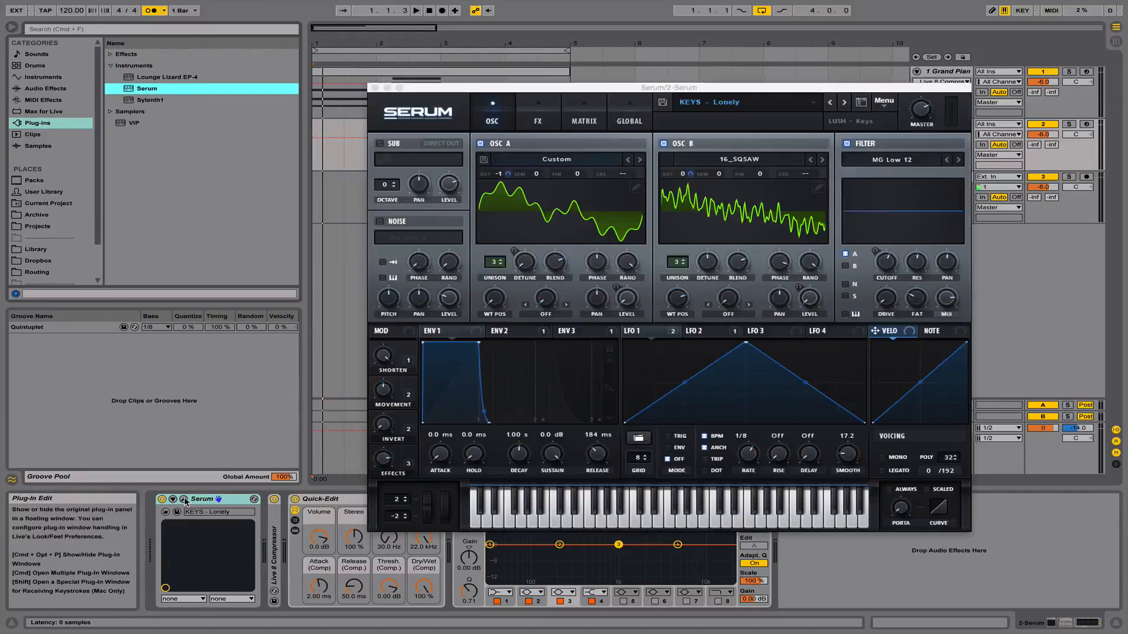
click(375, 88)
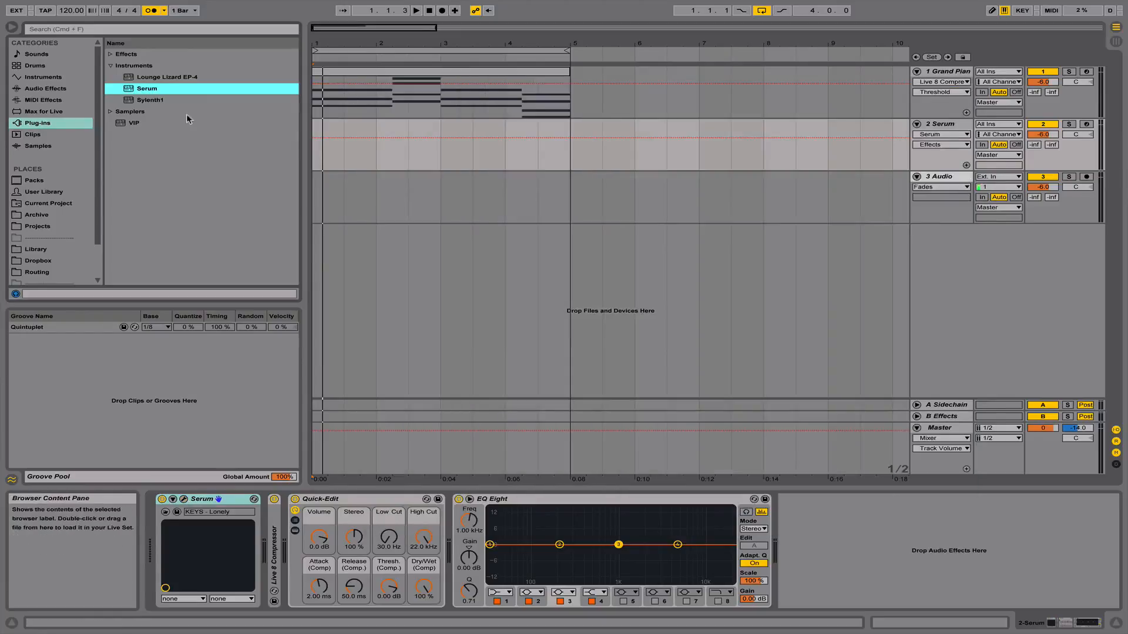
click(147, 101)
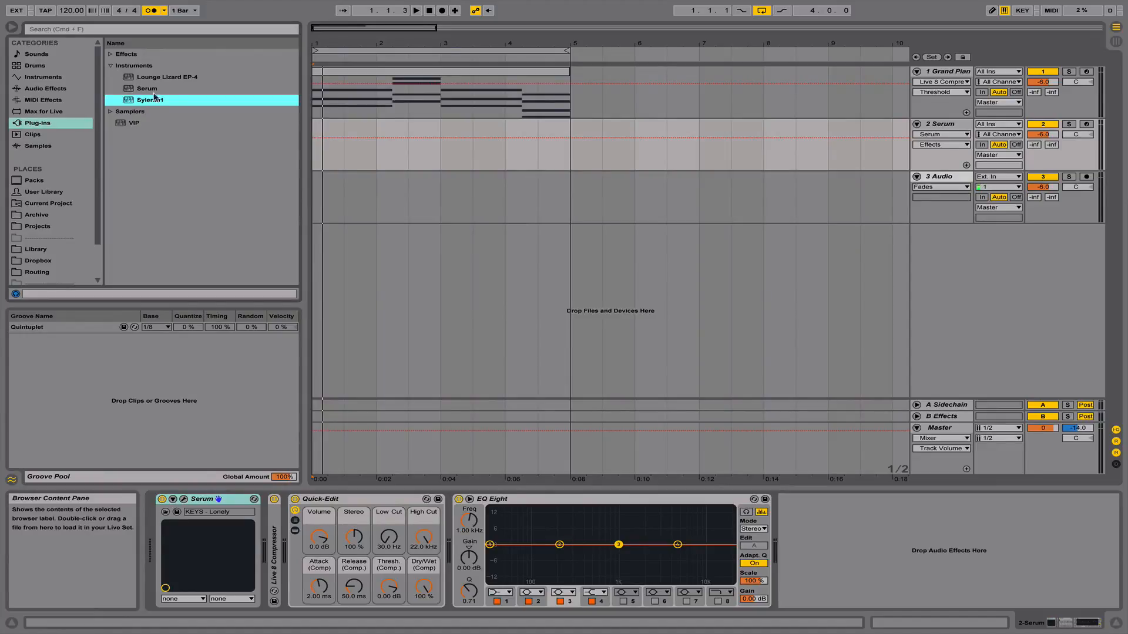
click(110, 65)
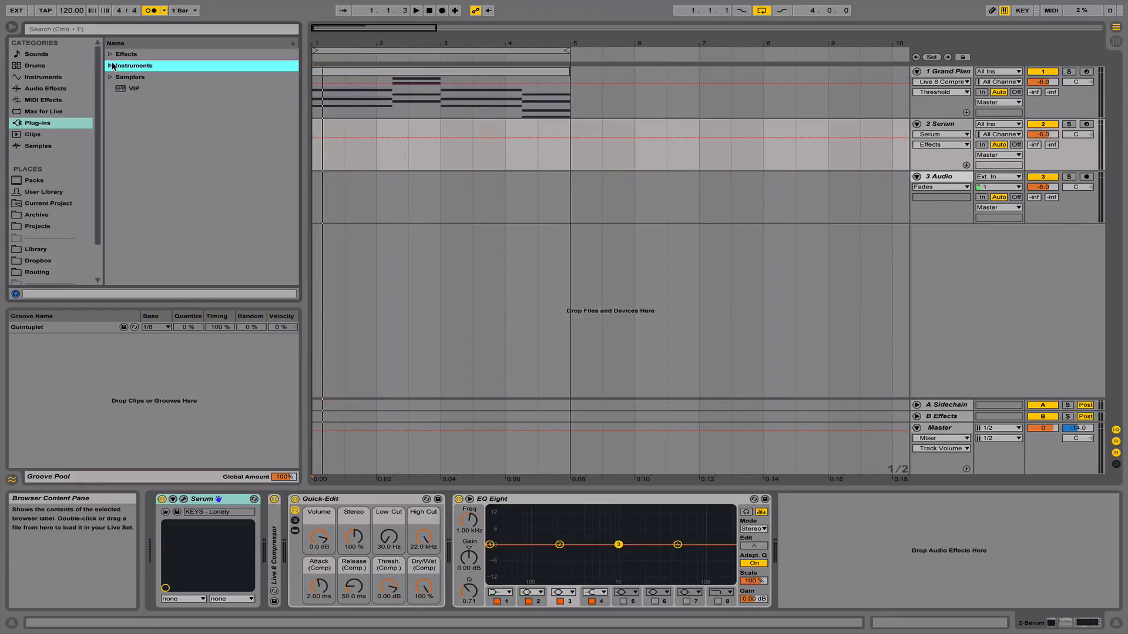
Arm the Serum track, record a four-bar MIDI part from bar 1, and play it back with the piano
click(319, 158)
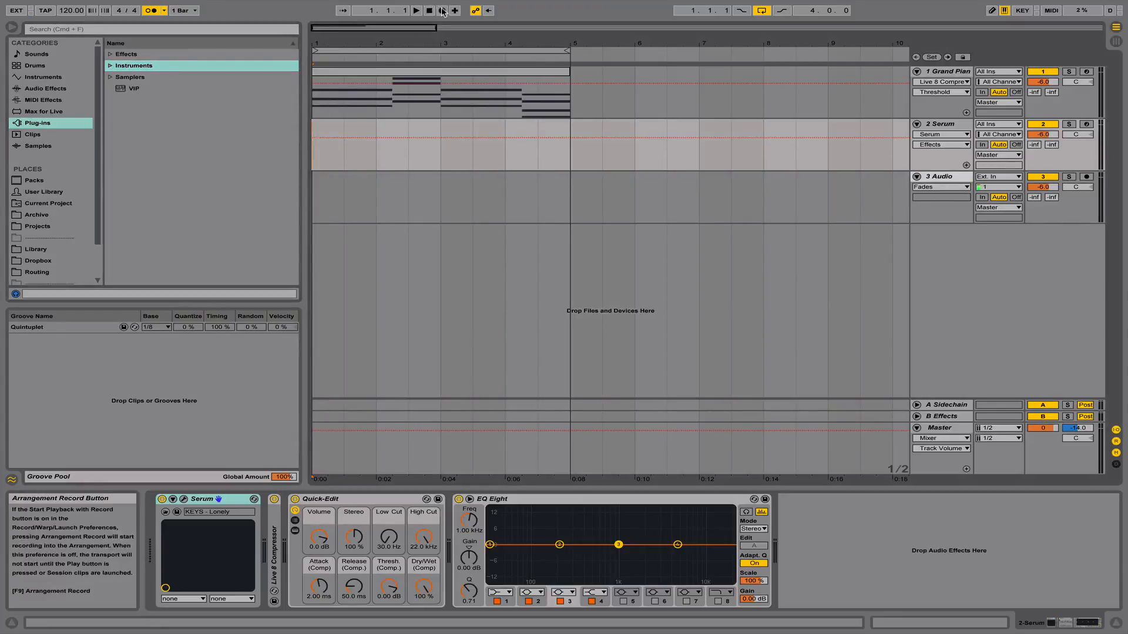
click(1086, 124)
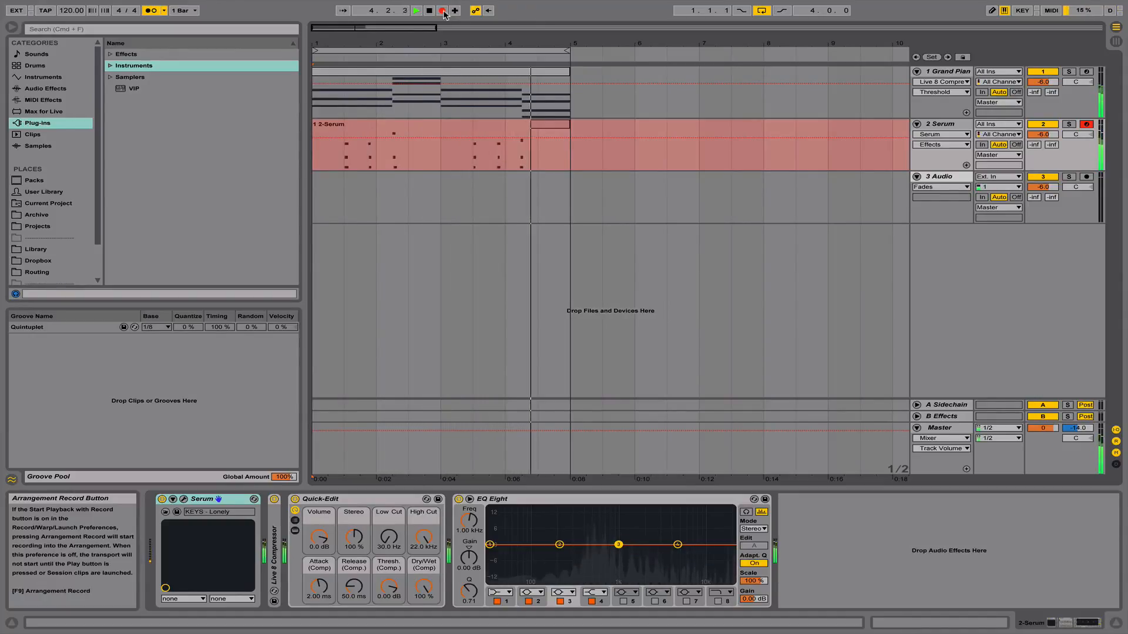
key(space)
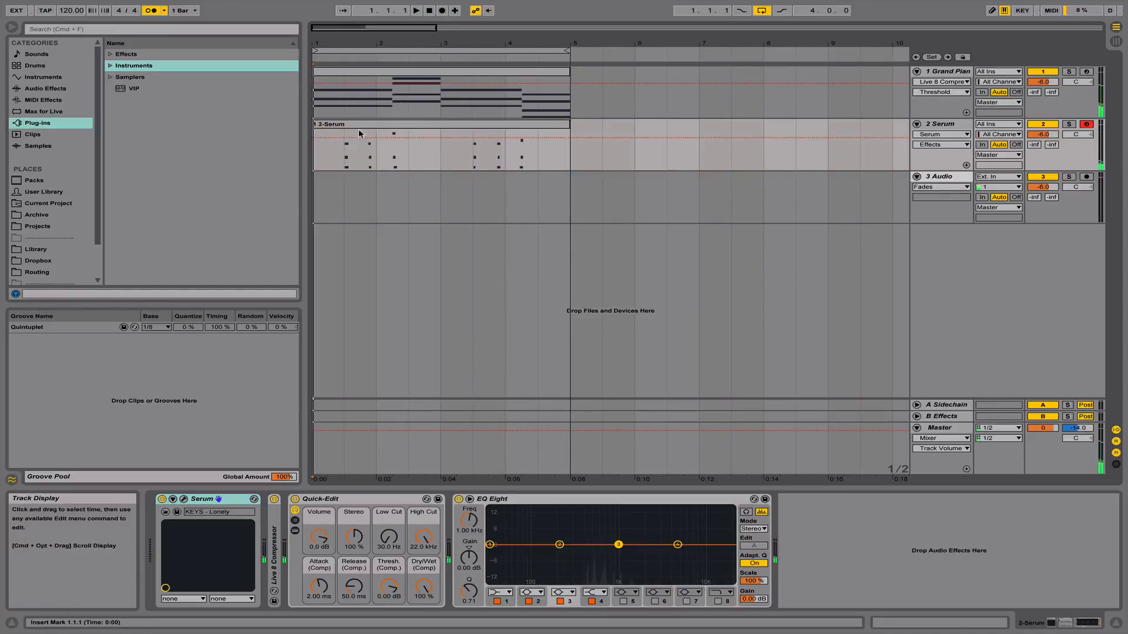
key(space)
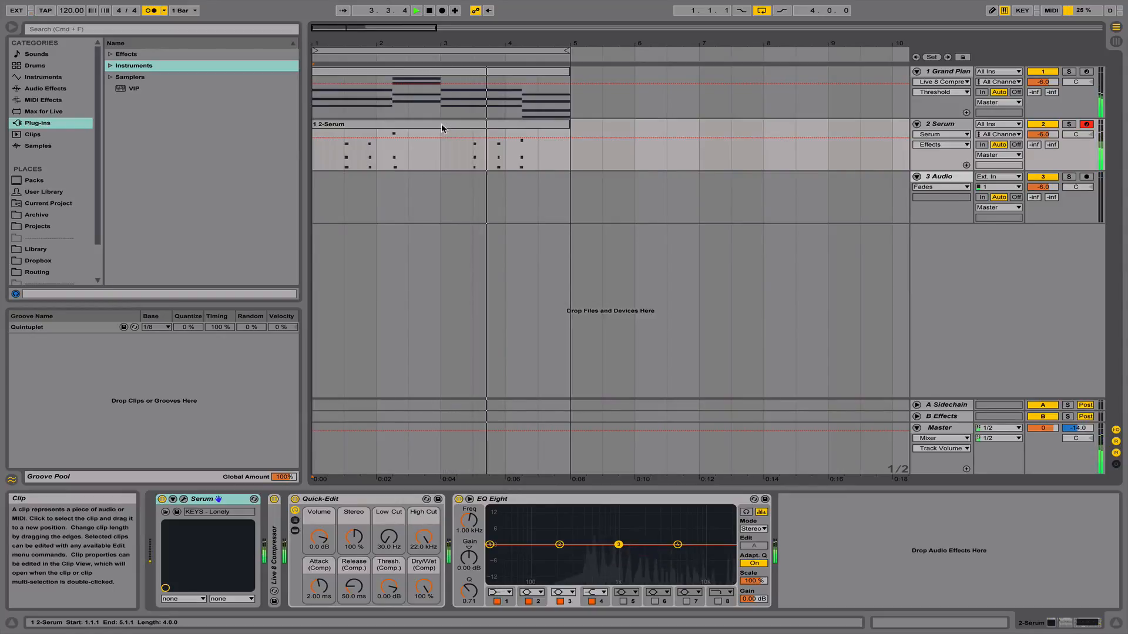
Insert a new MIDI track directly below the Serum track
click(942, 128)
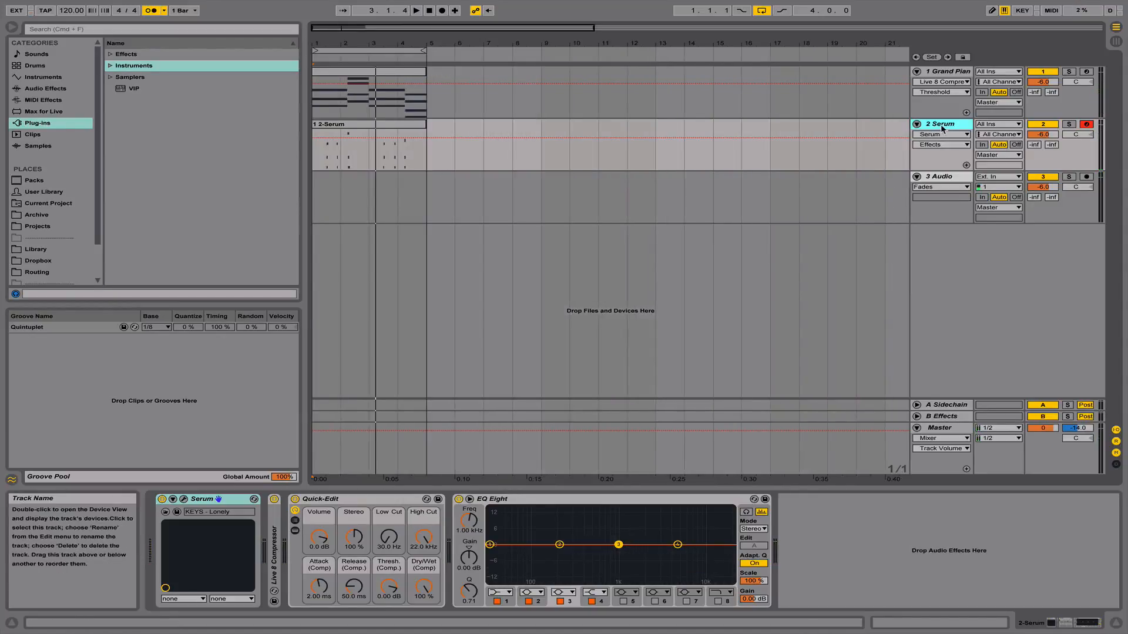
key(super+shift+t)
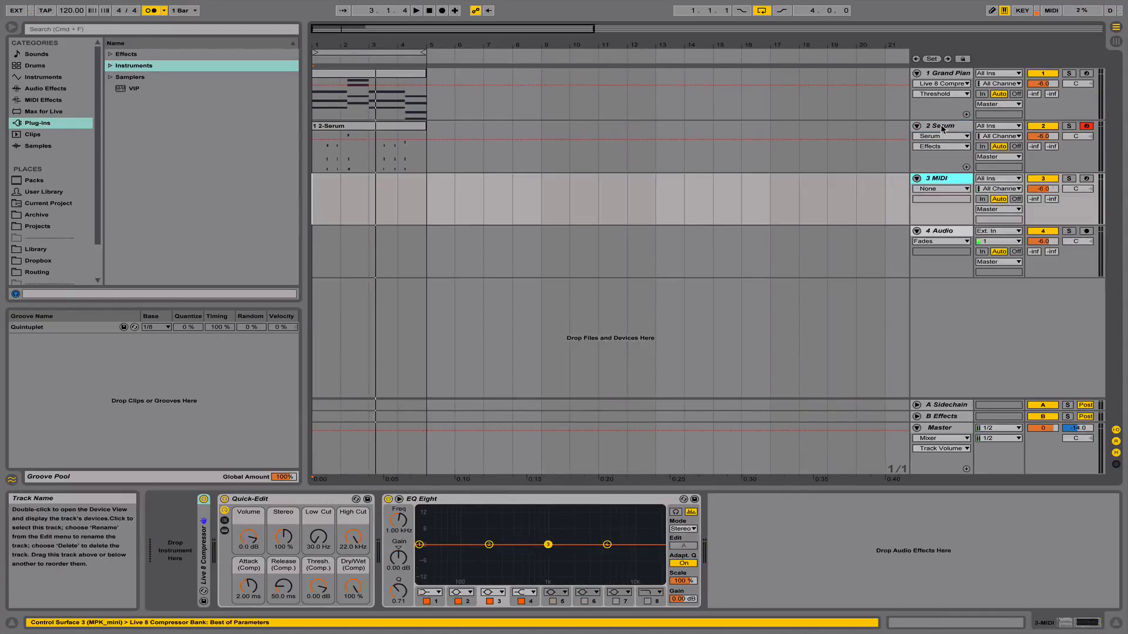
Audition the trumpet and soft horn presets in the Instrument Rack's Brass folder of the built-in instruments
click(319, 200)
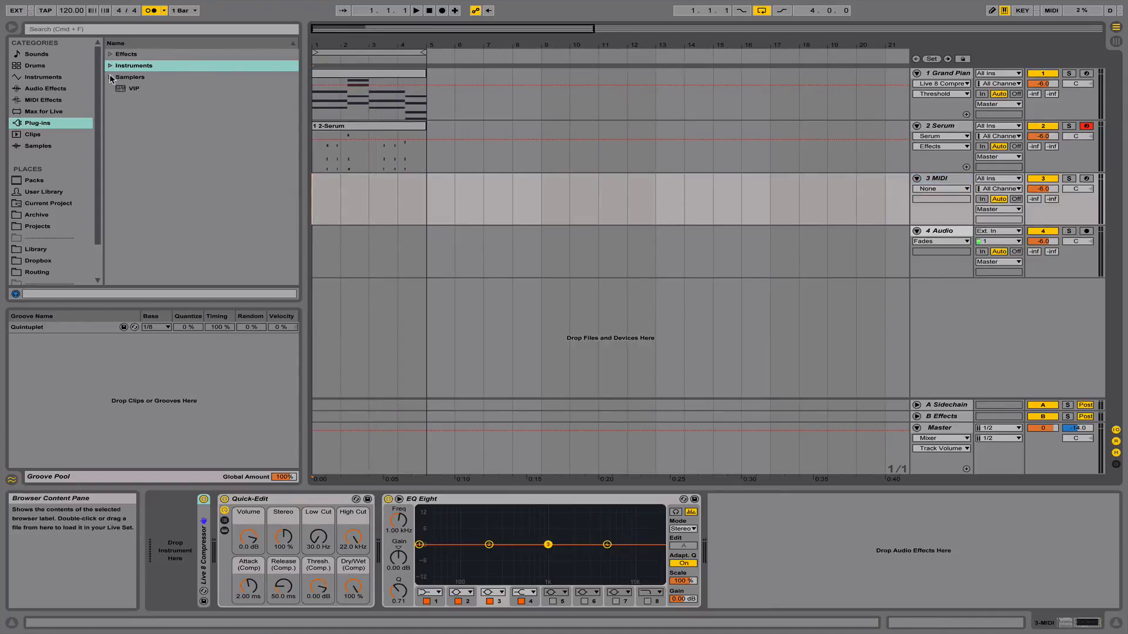
click(39, 80)
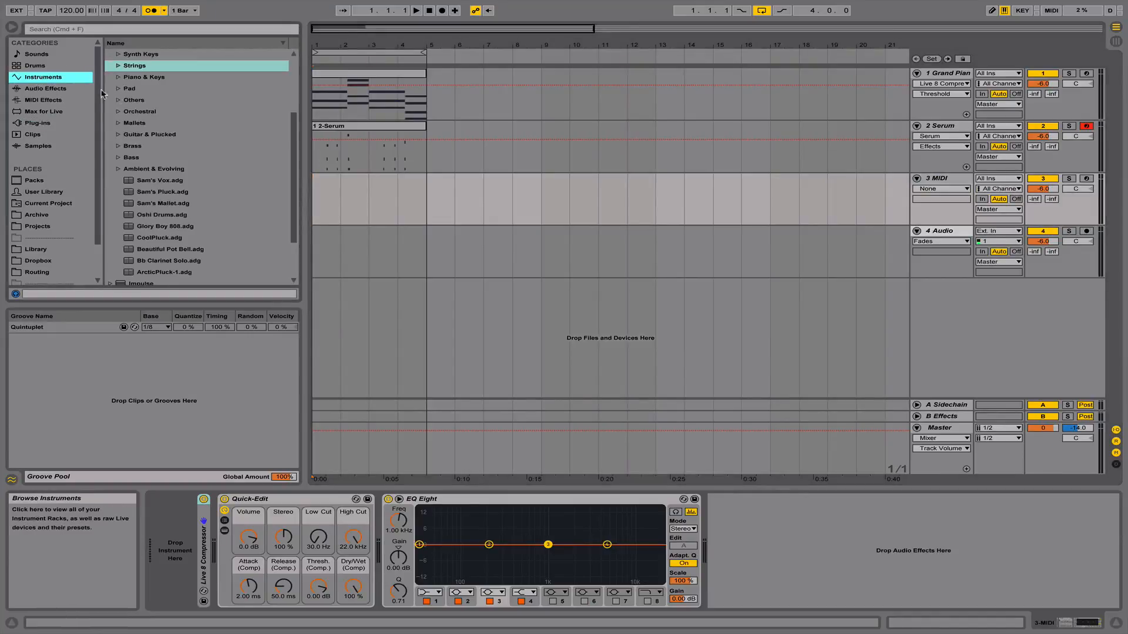
double_click(151, 147)
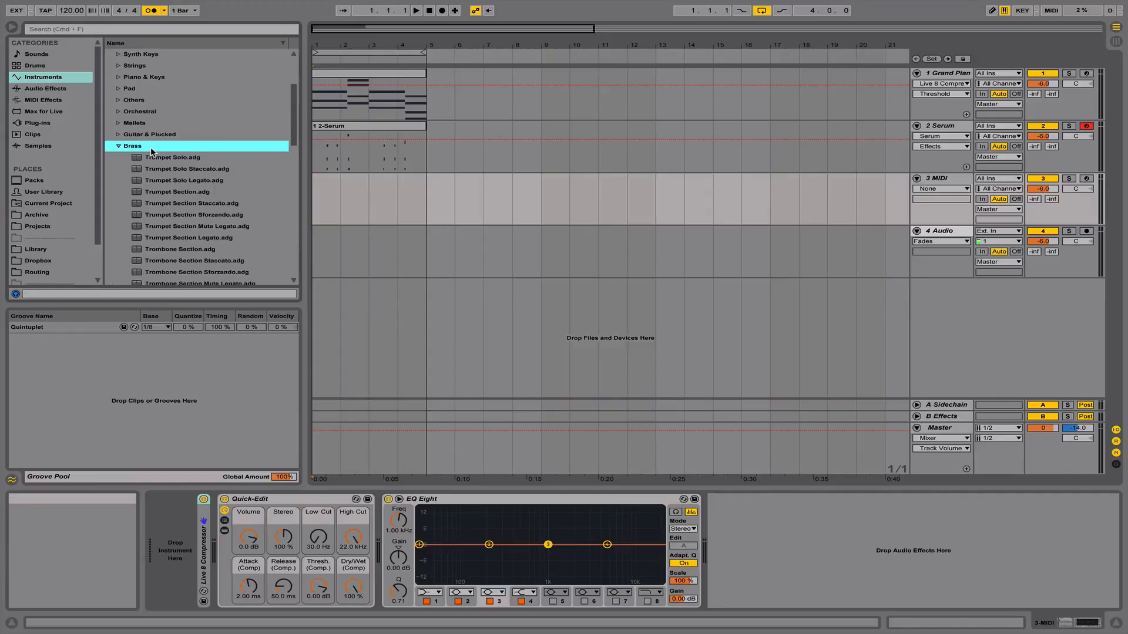
click(177, 180)
click(203, 237)
scroll(203, 237, down, 5)
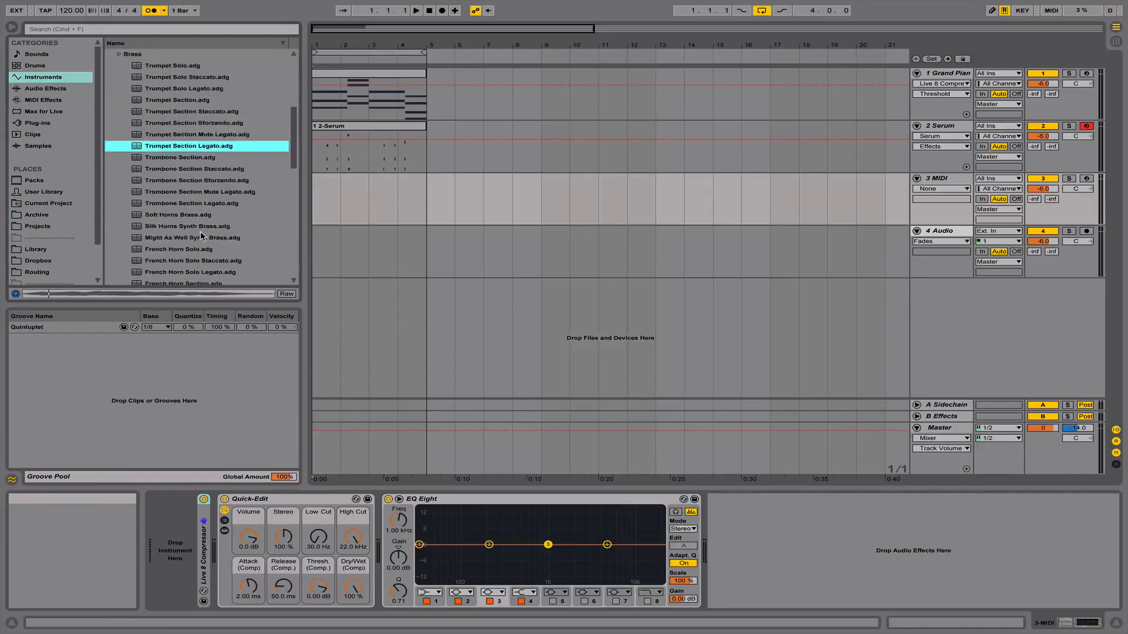
click(188, 146)
click(189, 135)
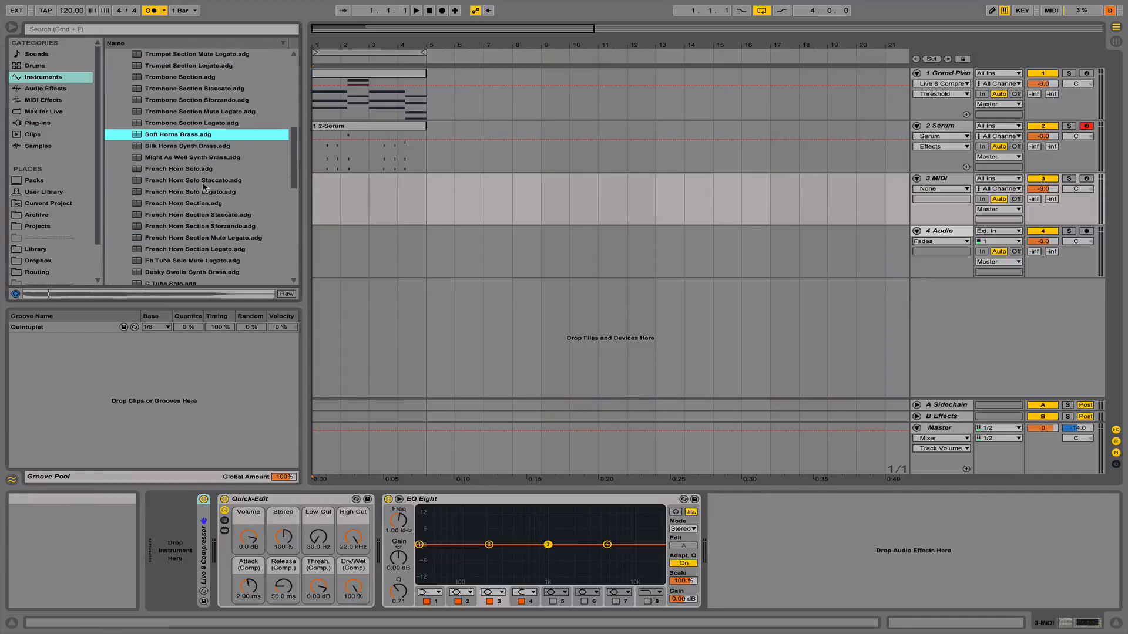
Audition the French horn and tuba brass presets, and collapse the Brass folder
click(206, 215)
click(219, 249)
scroll(219, 249, down, 5)
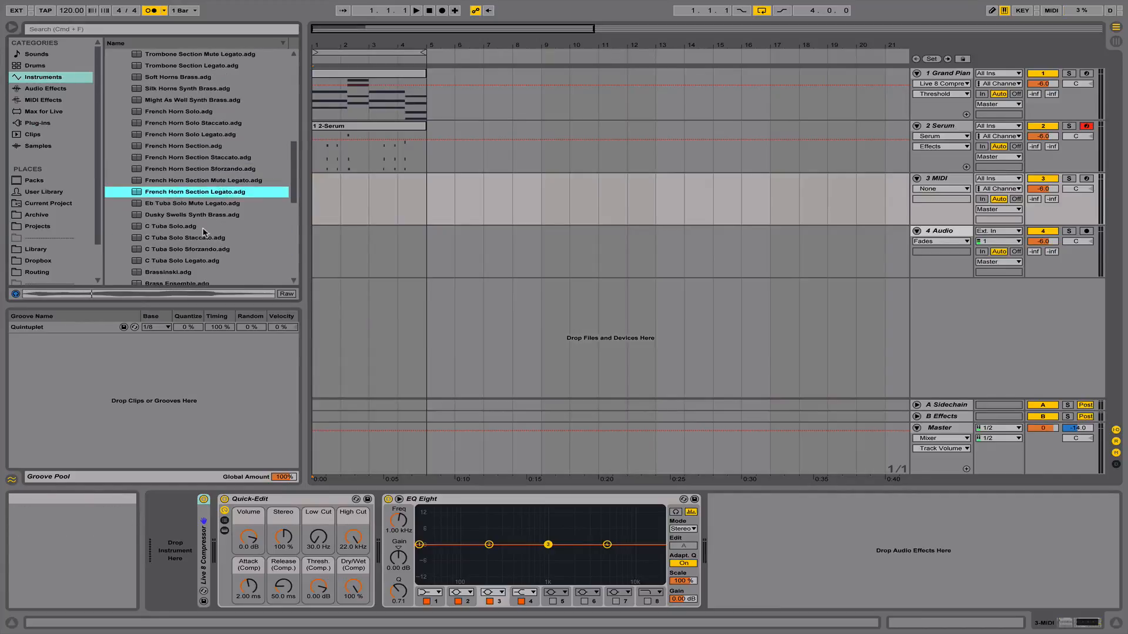
click(198, 204)
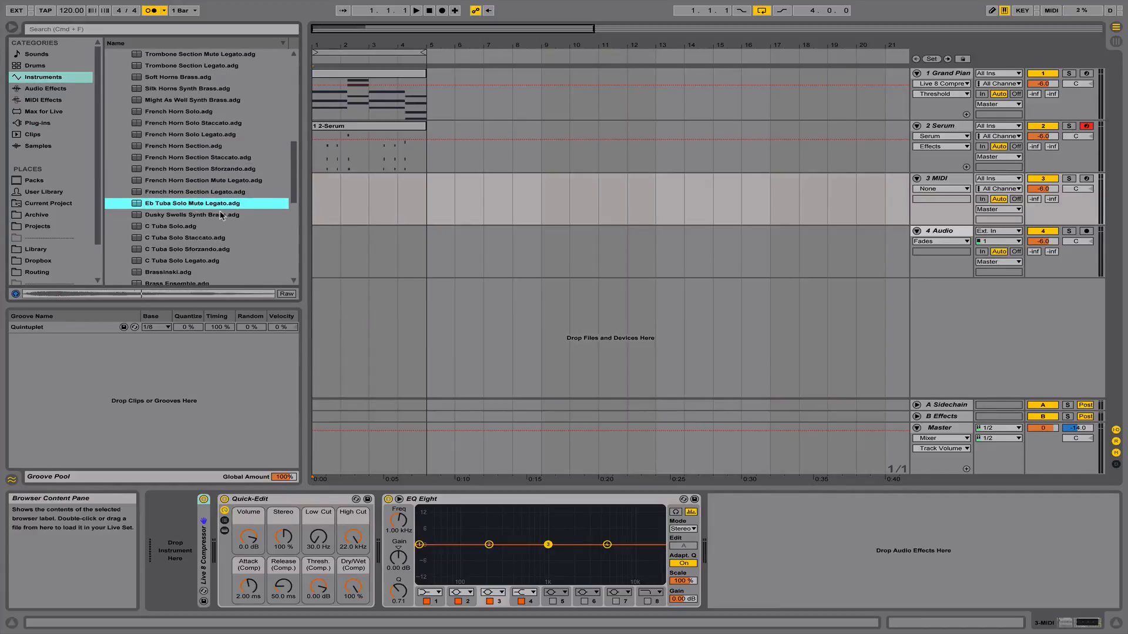
click(215, 193)
click(201, 273)
scroll(200, 275, up, 10)
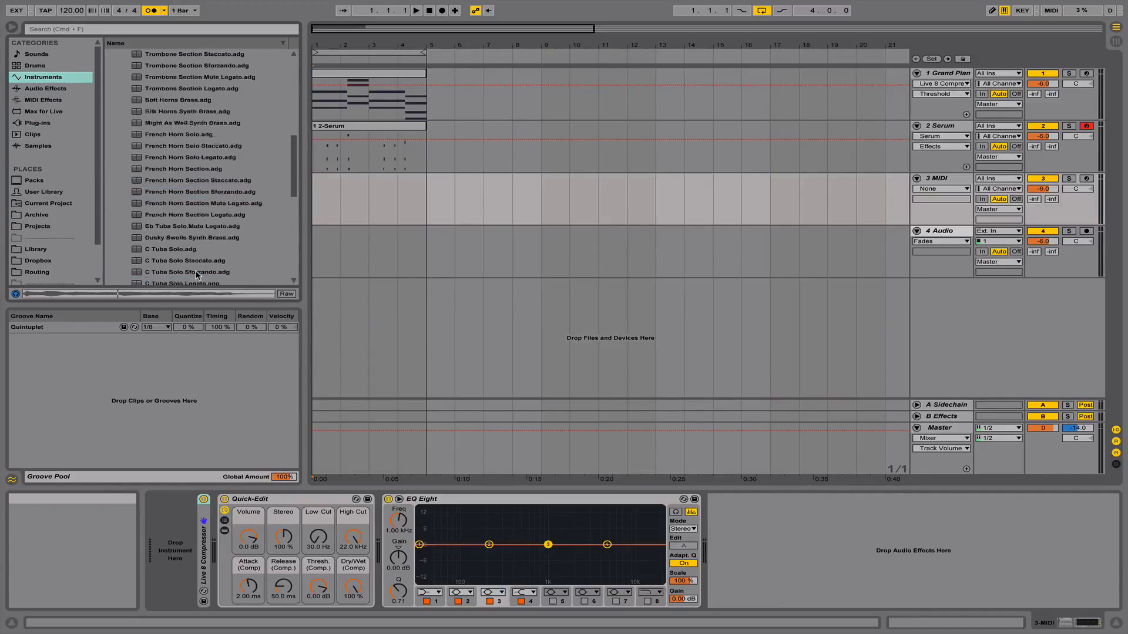
key(Left)
key(Left)
key(Left)
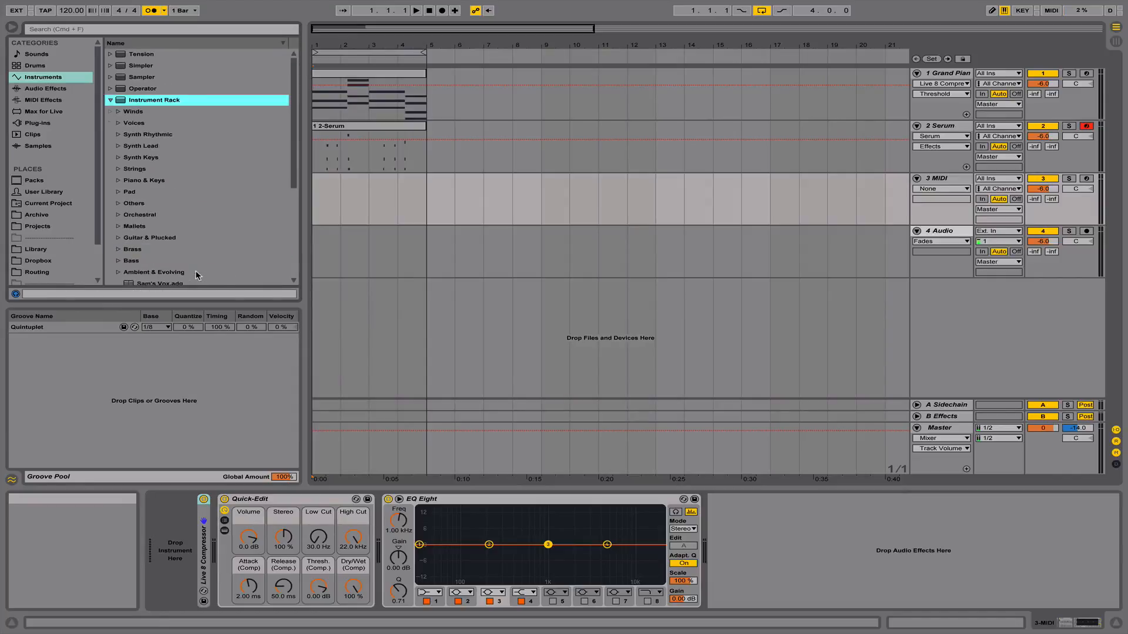
Load the Kontakt 5 plug-in from the Samplers folder as the instrument of the empty MIDI track
click(43, 122)
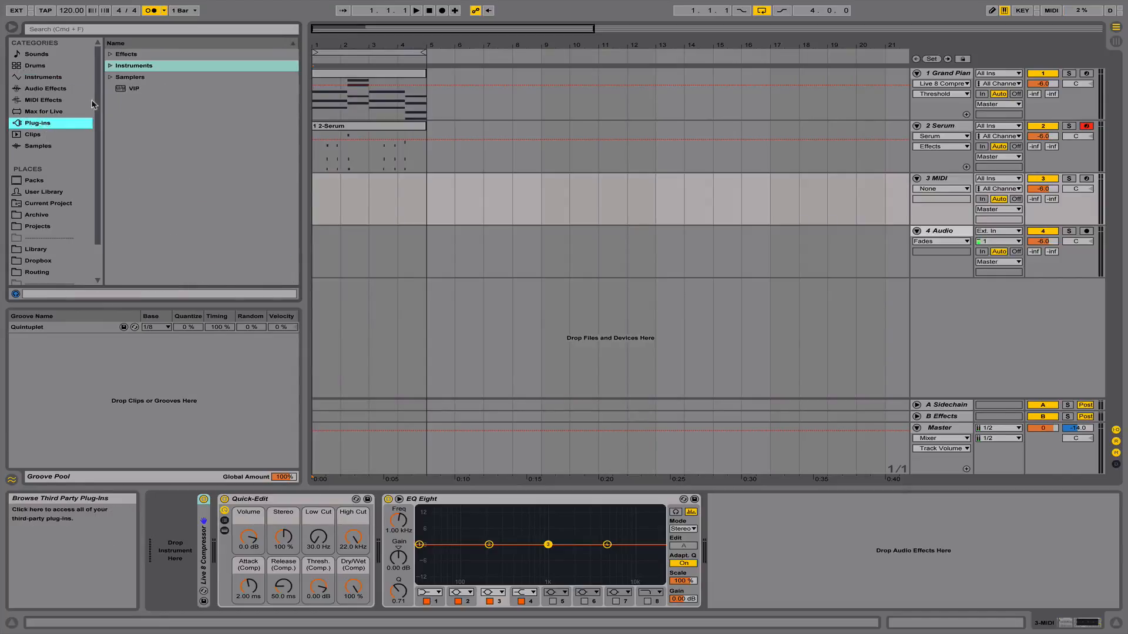
click(110, 77)
drag(138, 100, 183, 123)
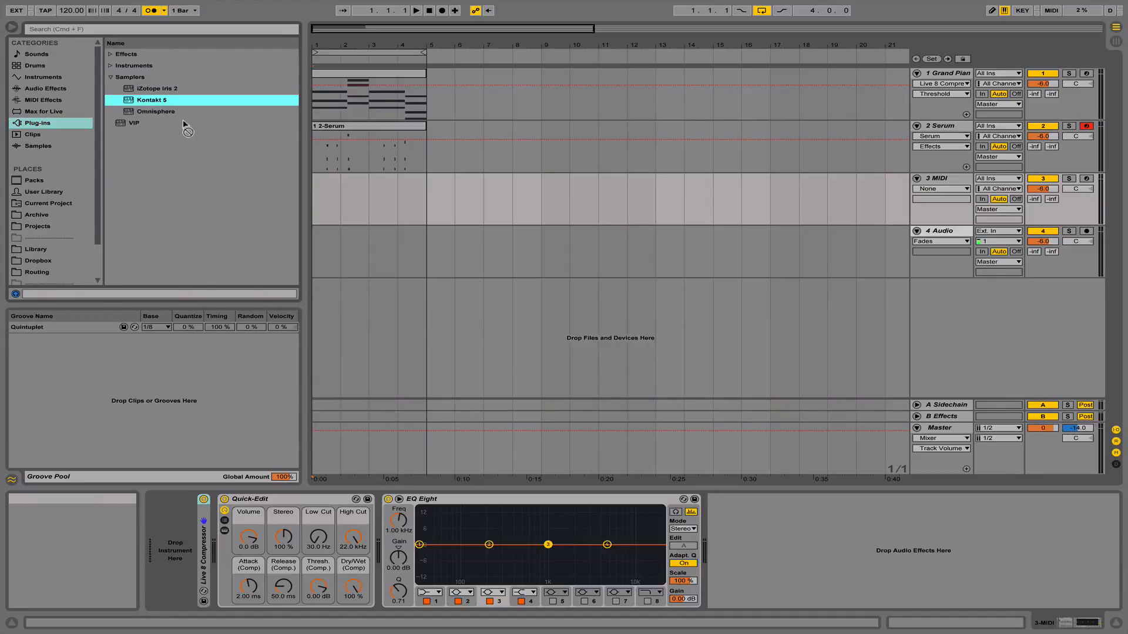
drag(245, 171, 164, 538)
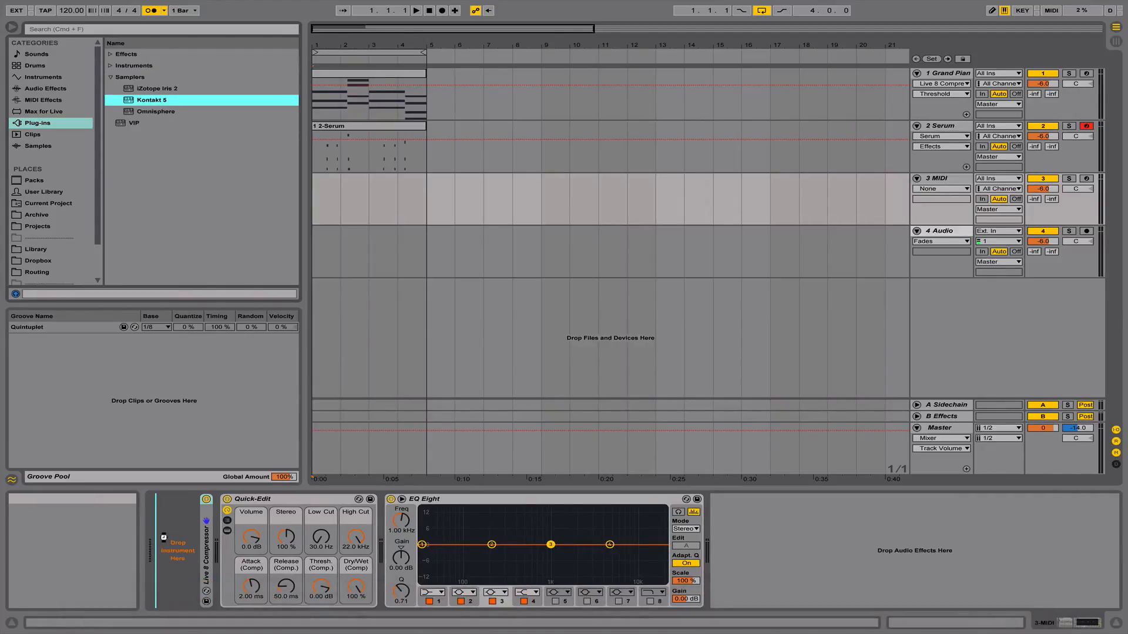
drag(163, 538, 163, 537)
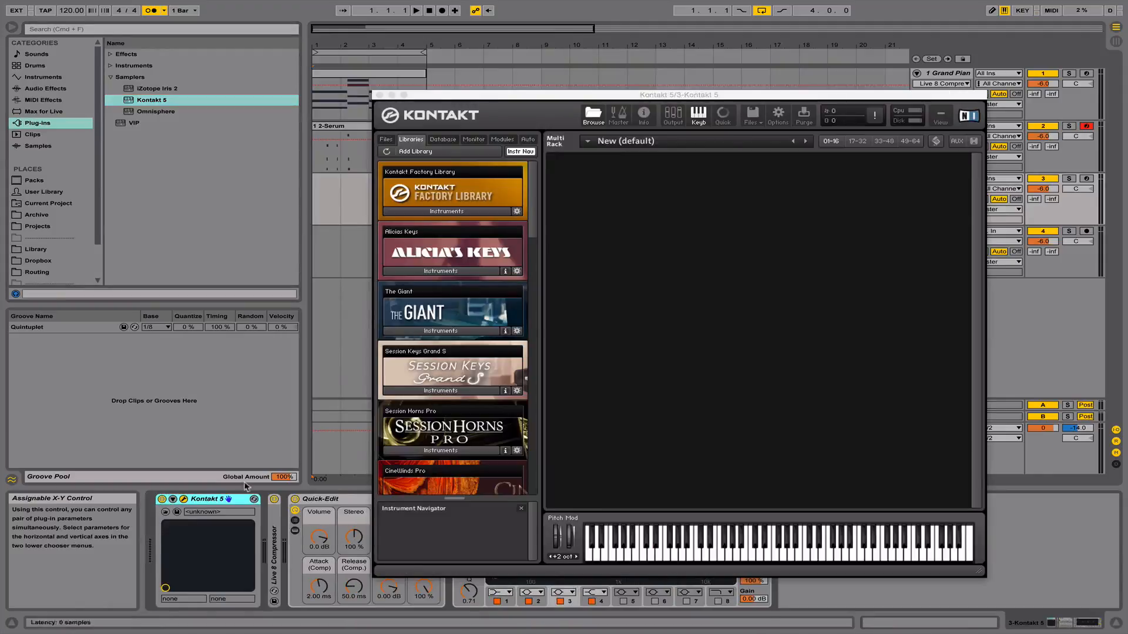
Look through Kontakt's sample libraries and open the CineBrass PRO instrument list
scroll(462, 348, down, 2)
scroll(462, 348, down, 10)
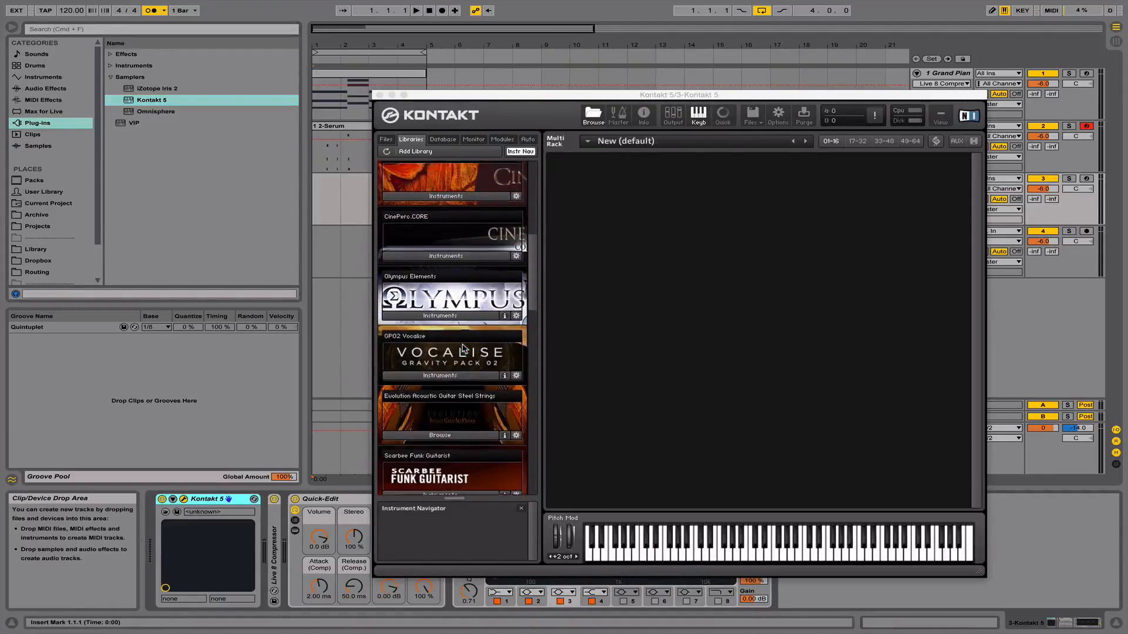
scroll(462, 348, down, 8)
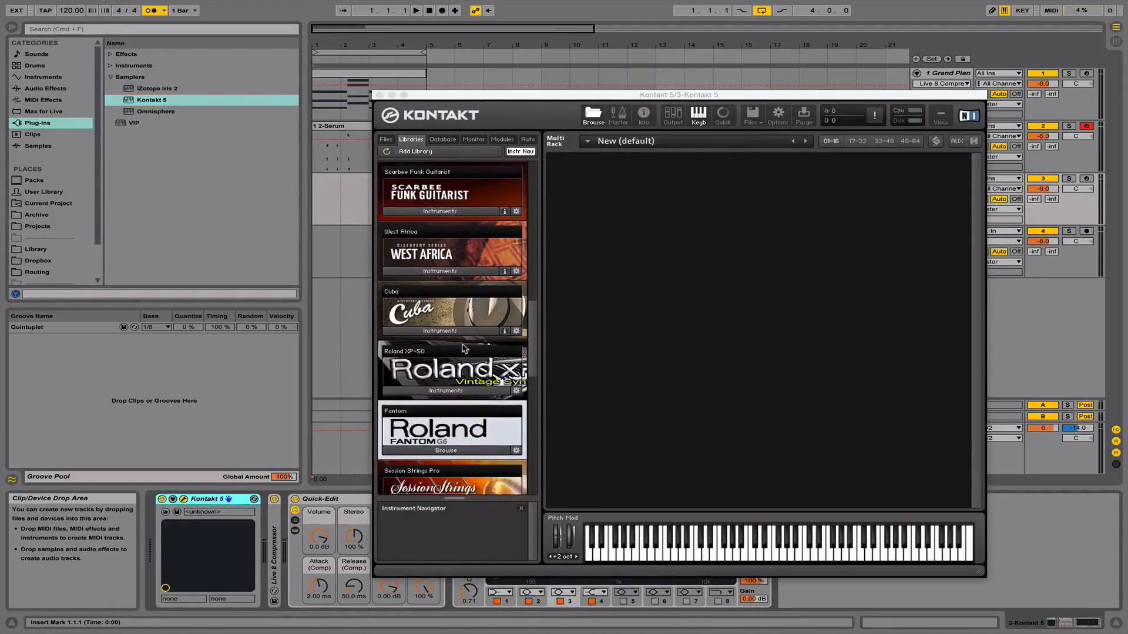
scroll(462, 349, down, 5)
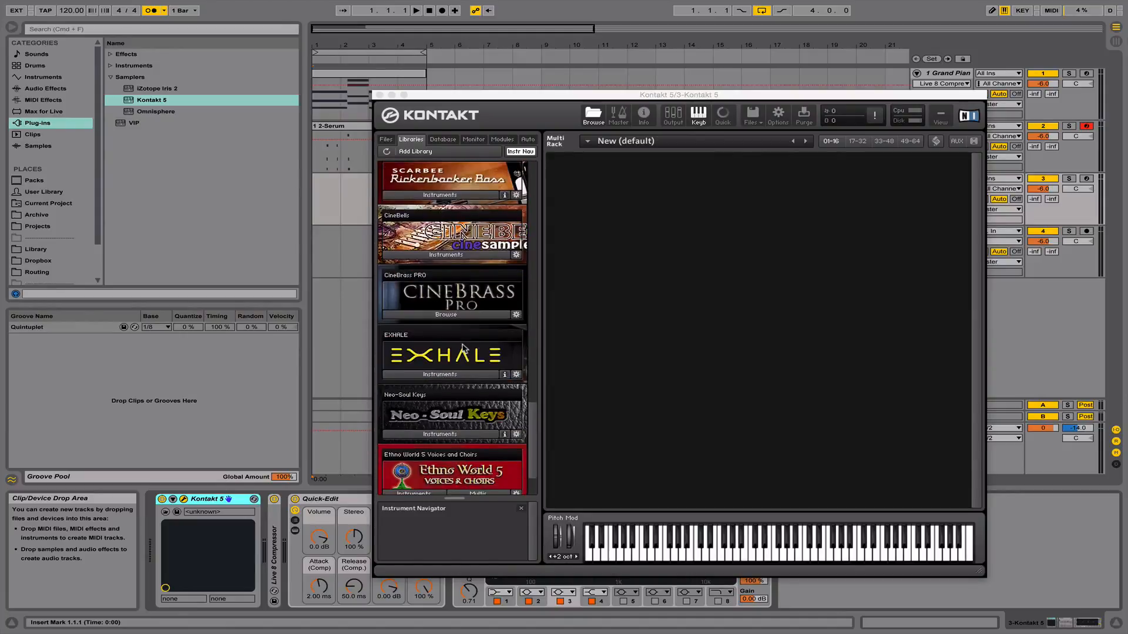
scroll(462, 349, down, 3)
click(447, 247)
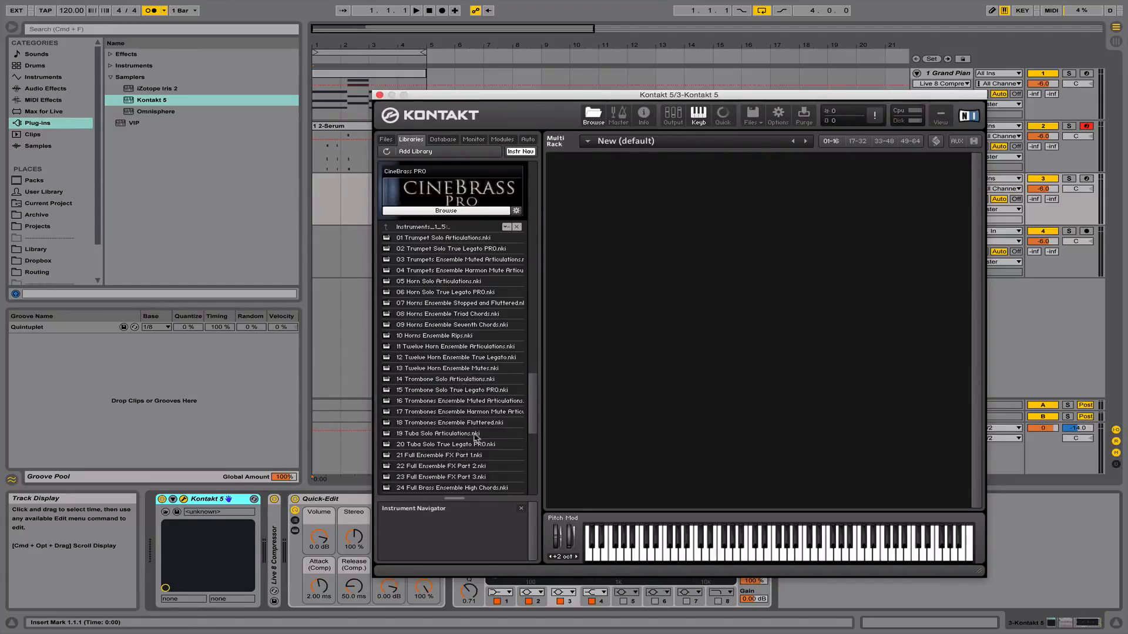
Load the 26 Monster Low Brass Articulations patch into Kontakt and close the plug-in window
scroll(468, 461, down, 2)
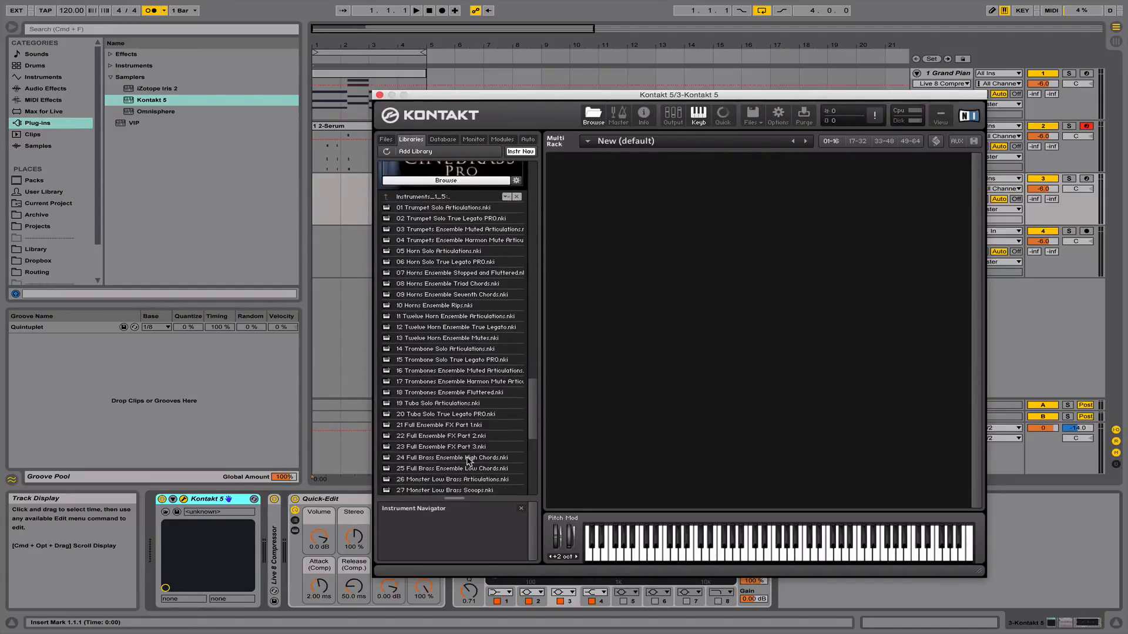
scroll(468, 461, down, 2)
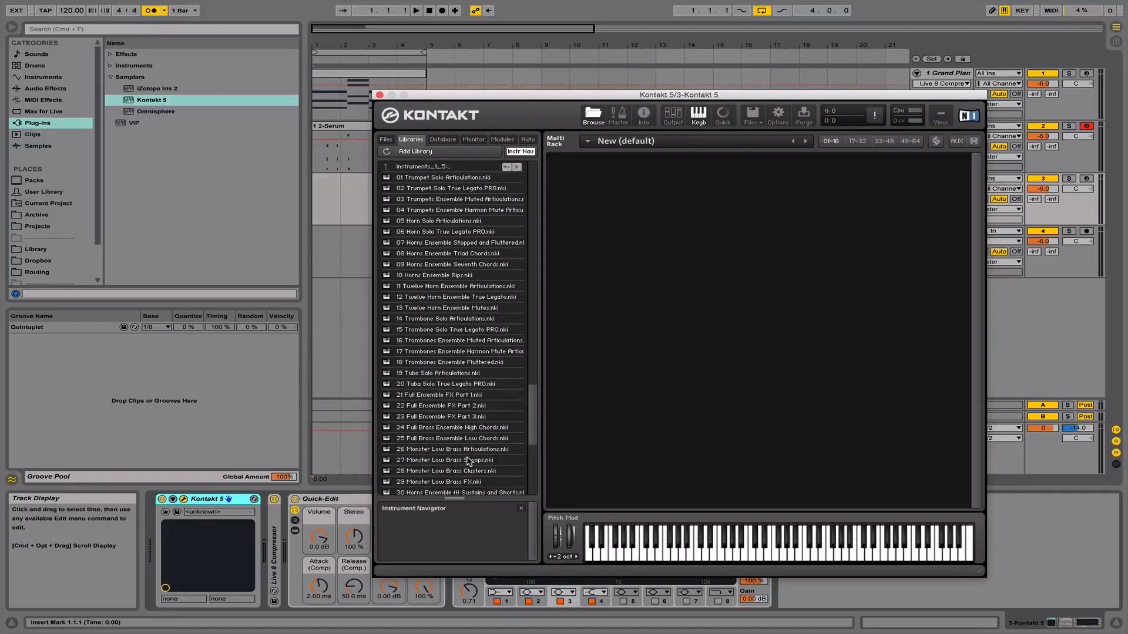
scroll(469, 461, down, 3)
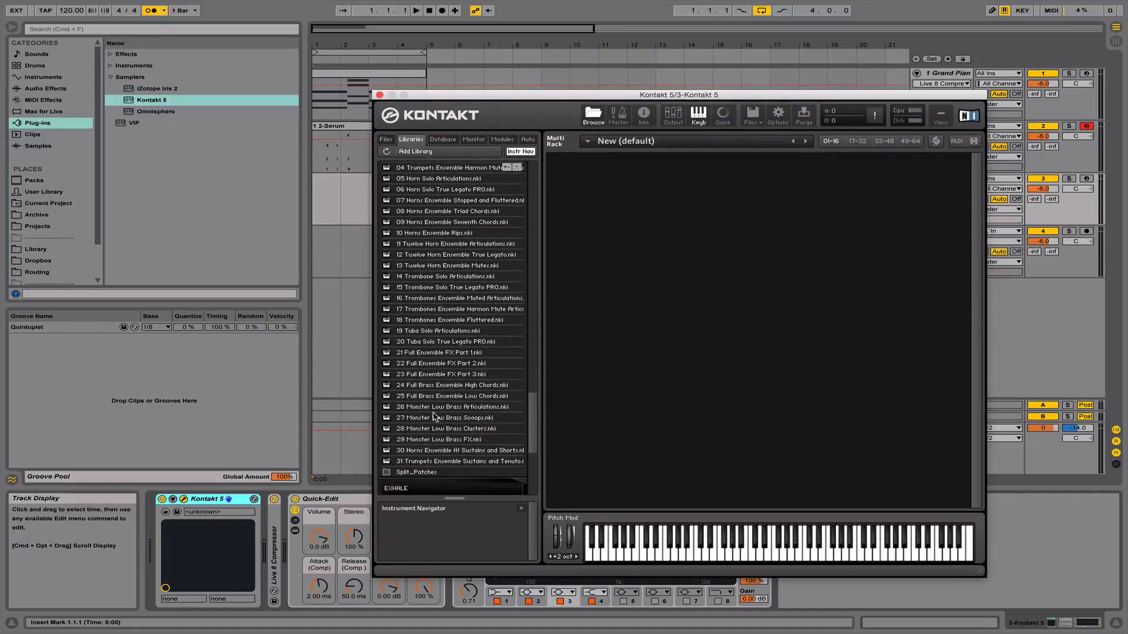
scroll(470, 411, up, 3)
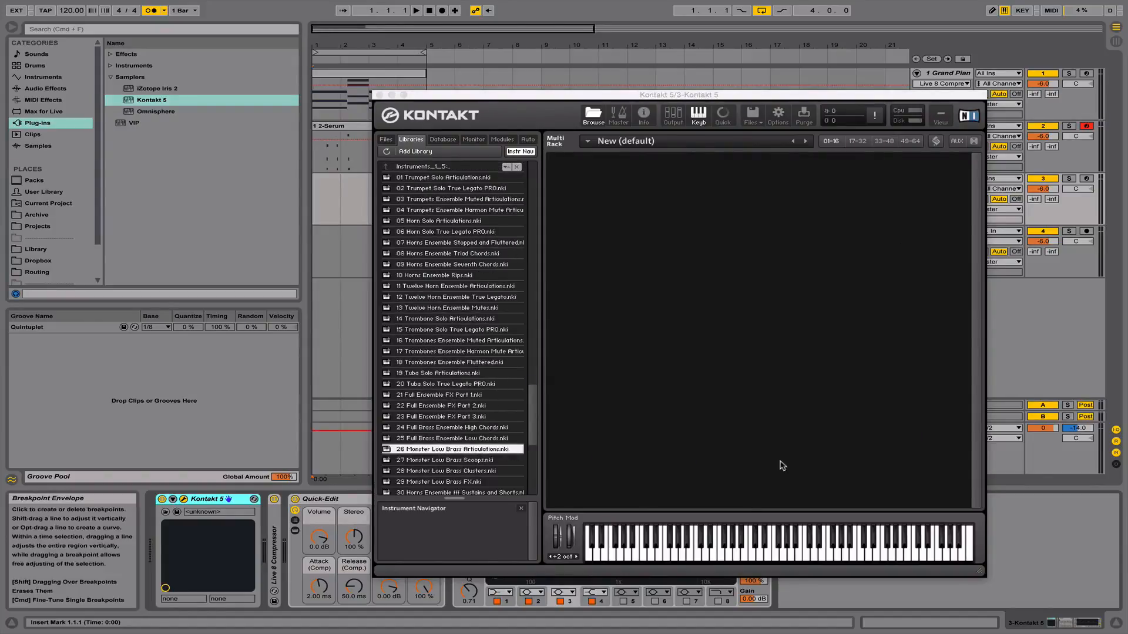
click(379, 94)
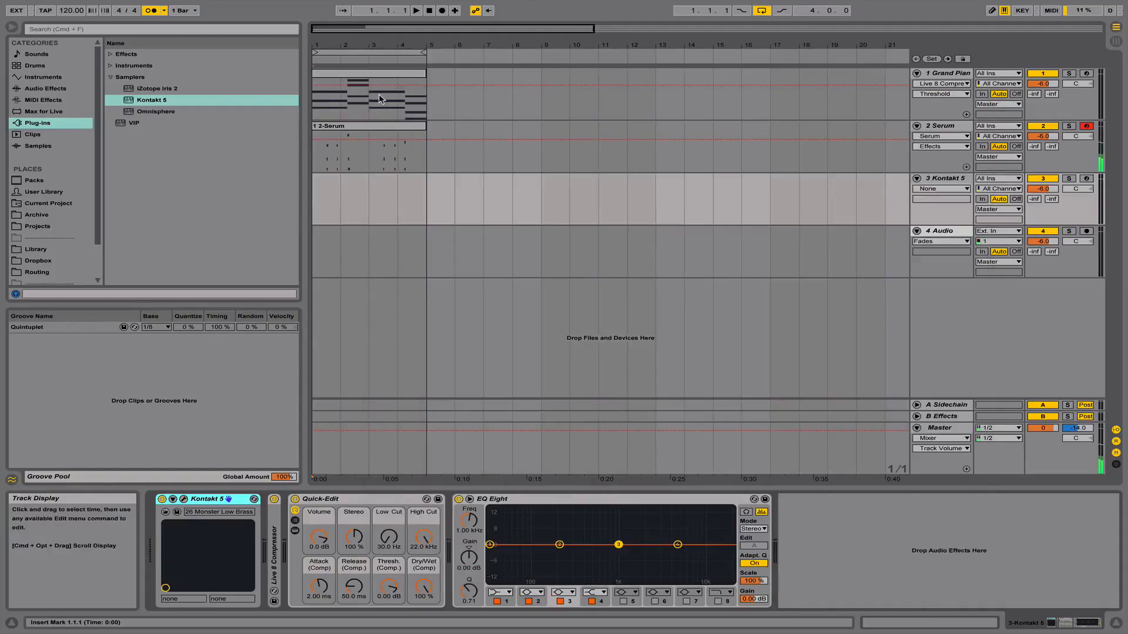
Arm the Kontakt 5 track and rehearse a low brass part over the piano and Serum loop
click(1088, 179)
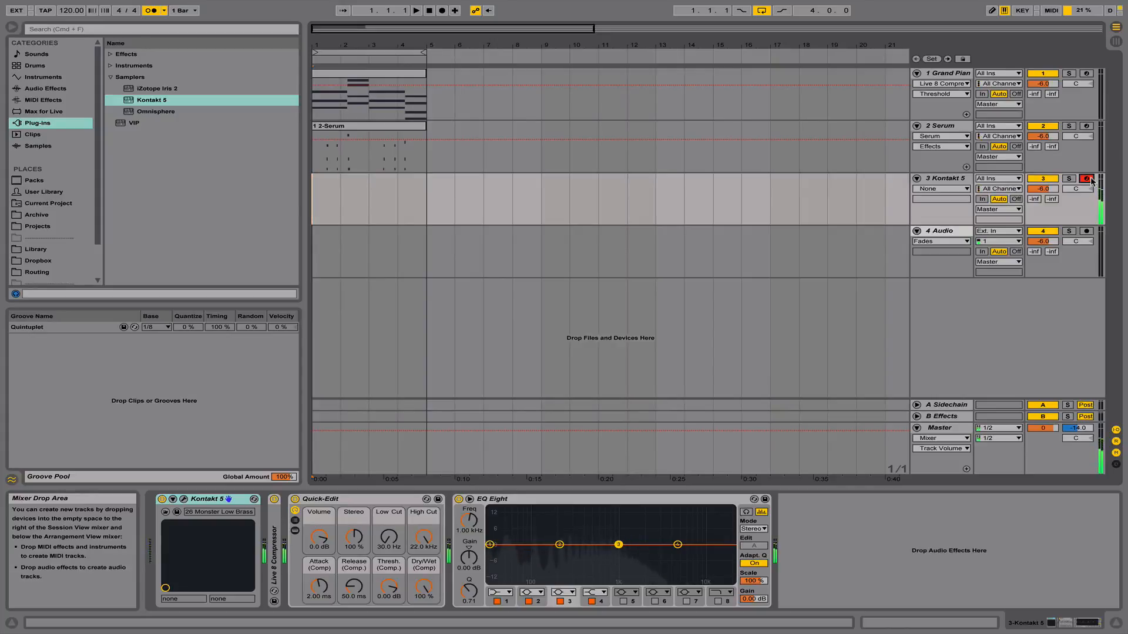
key(space)
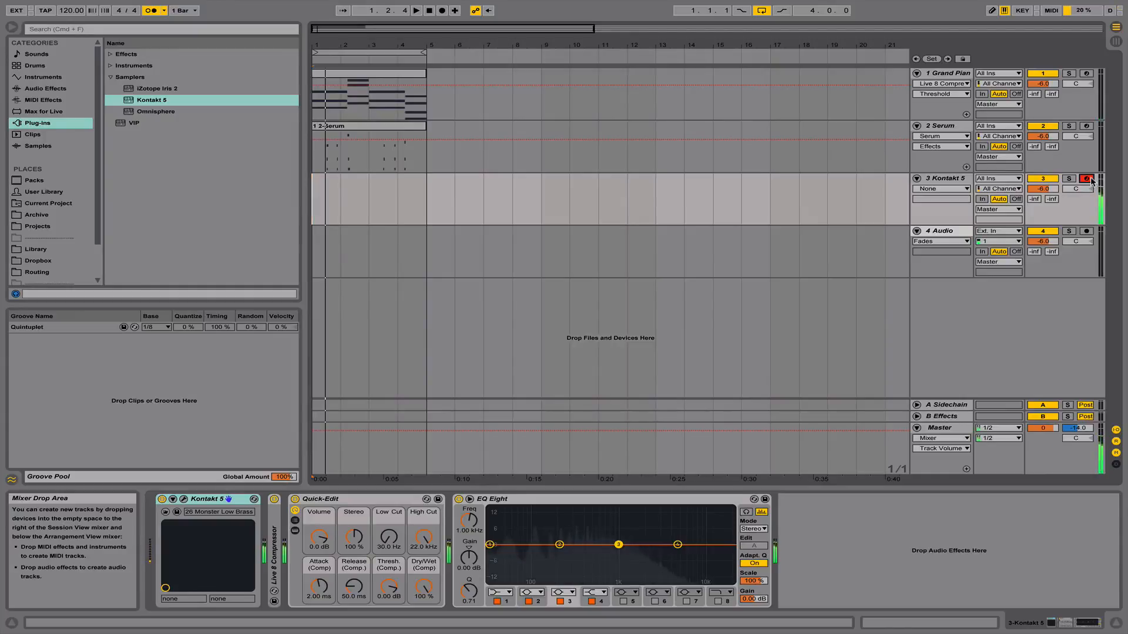
key(space)
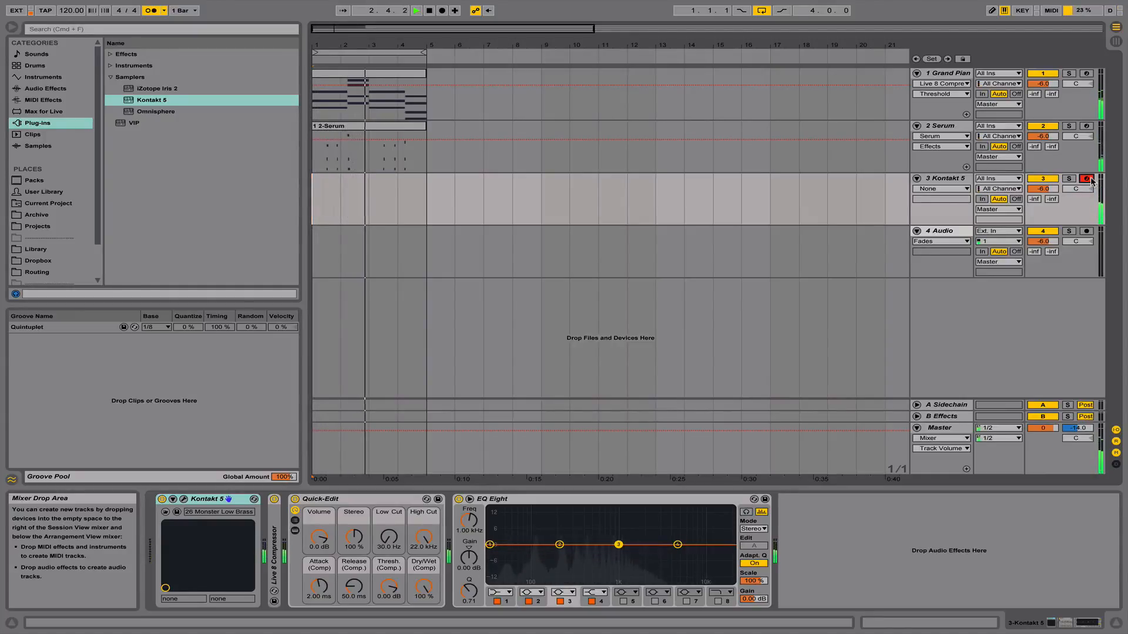
key(space)
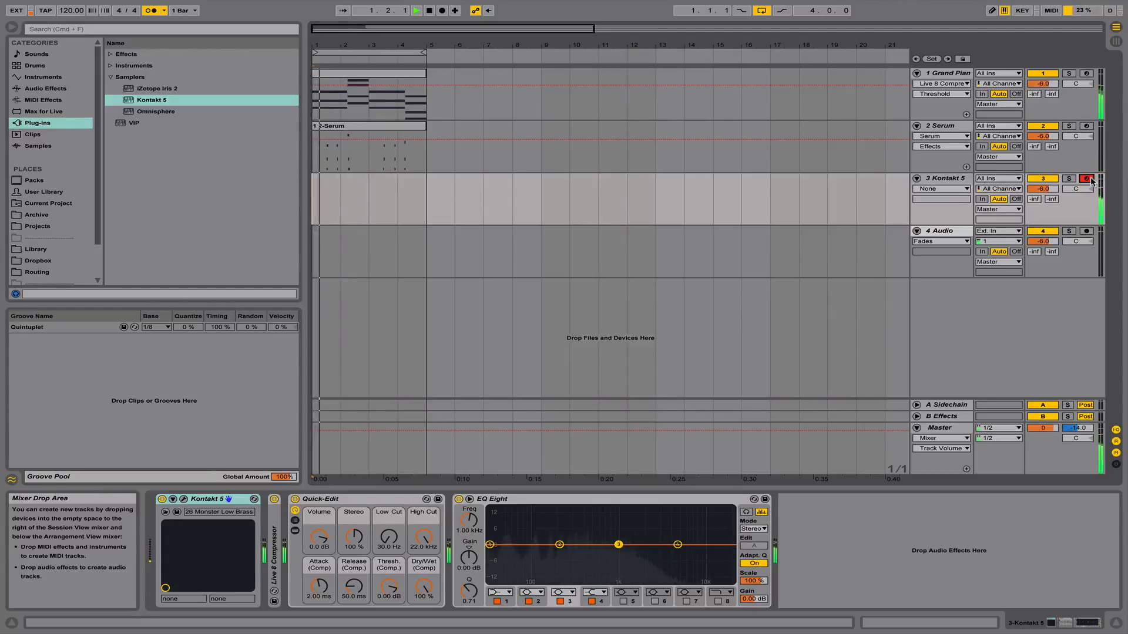
key(space)
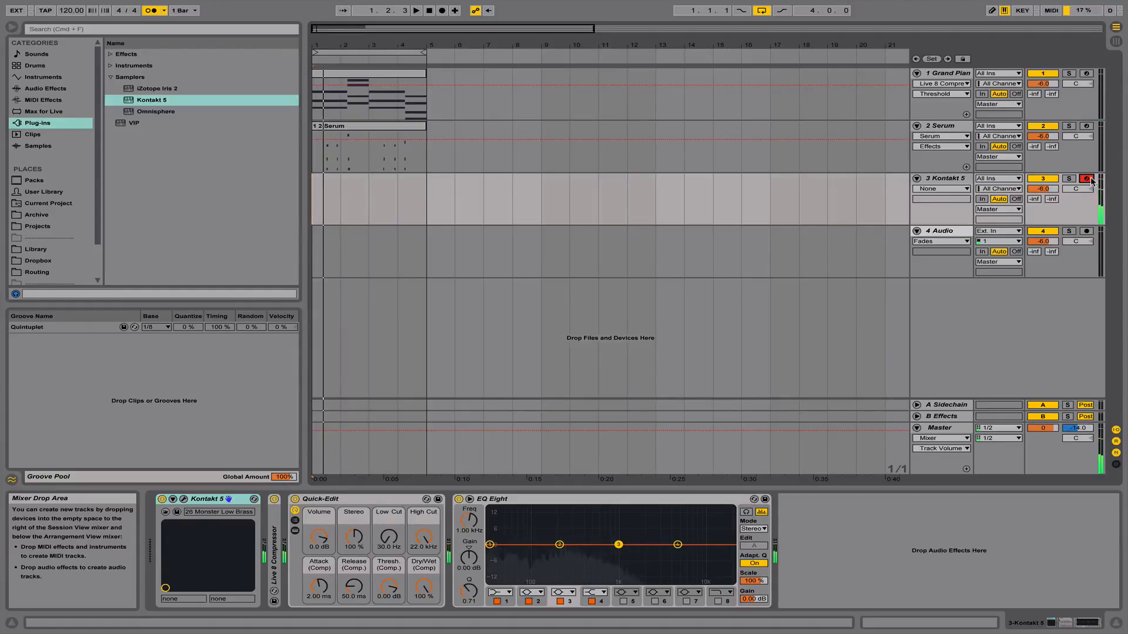
key(space)
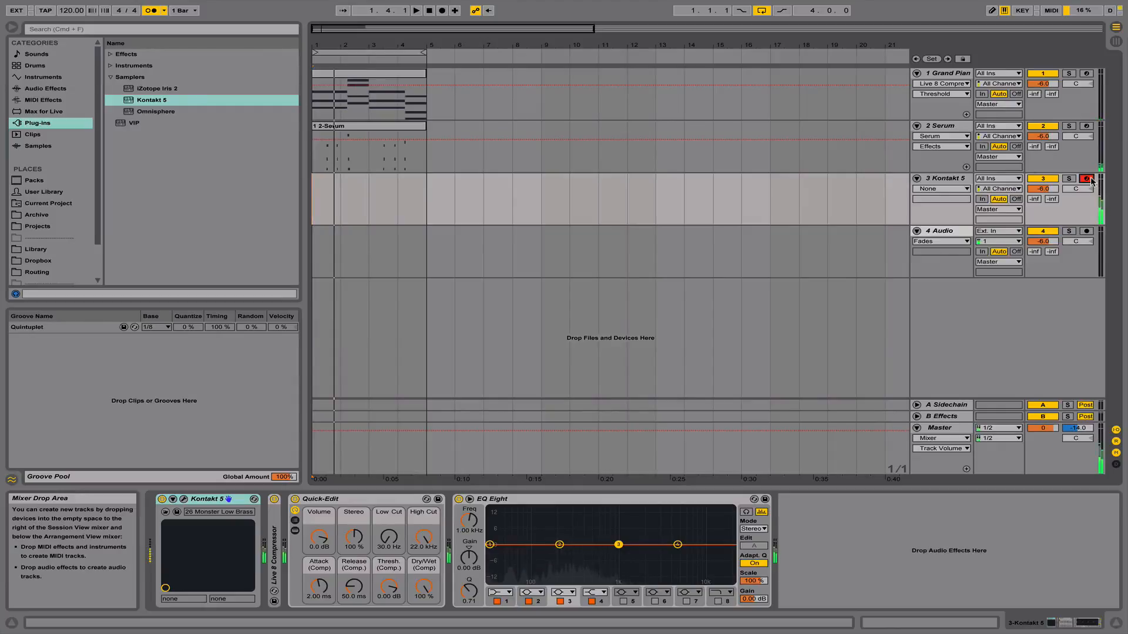
key(space)
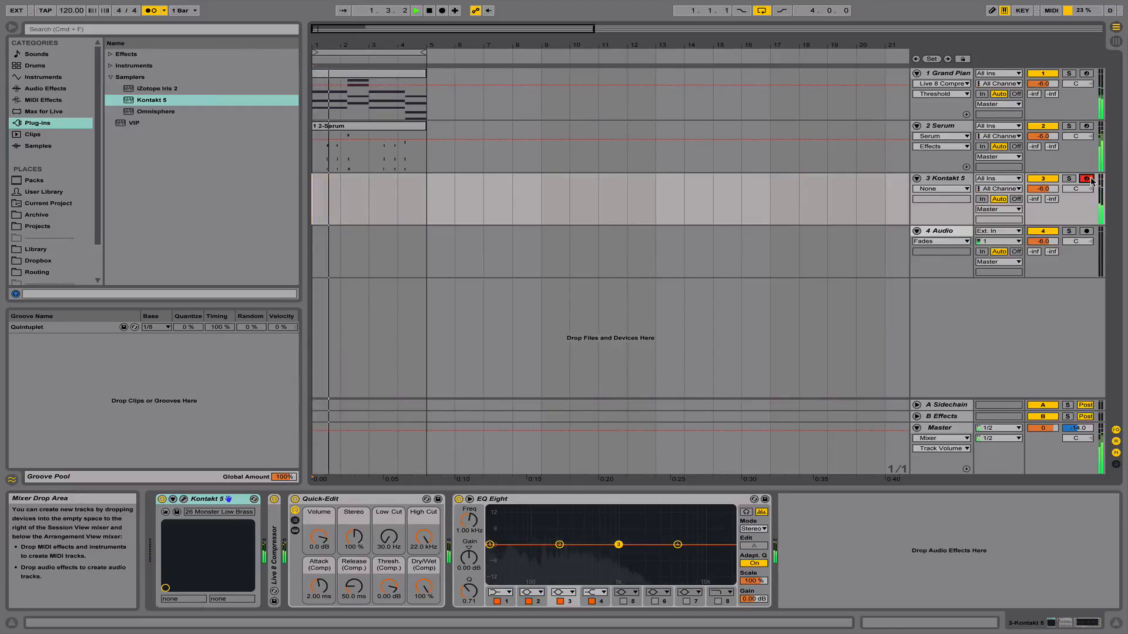
key(space)
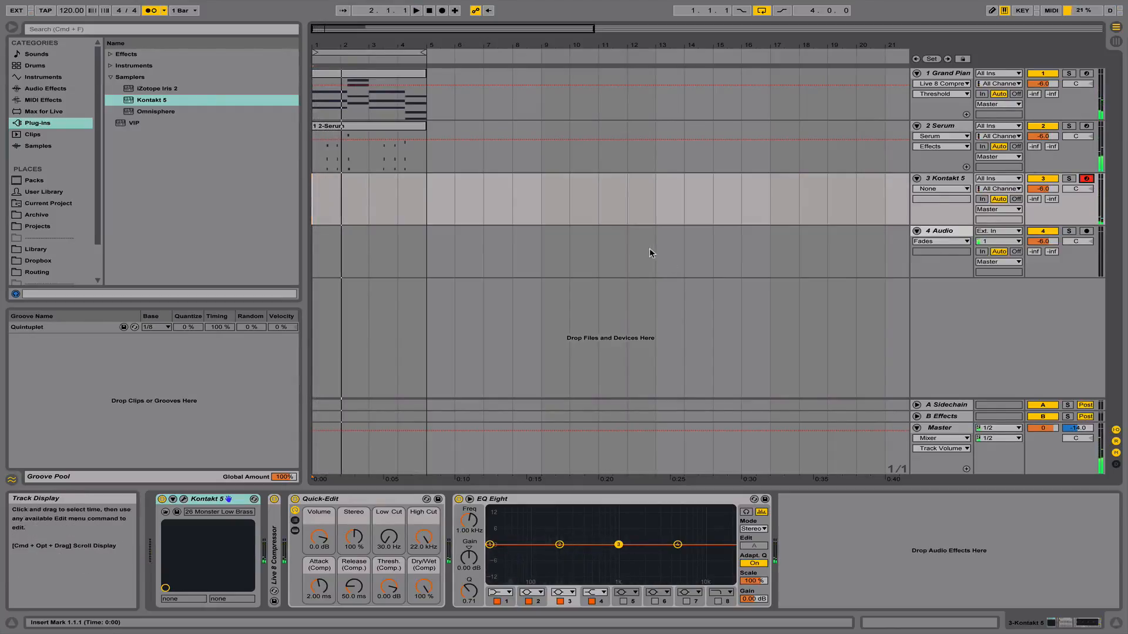
Record a short low brass MIDI clip on the Kontakt 5 track from bar 5
click(434, 183)
click(441, 10)
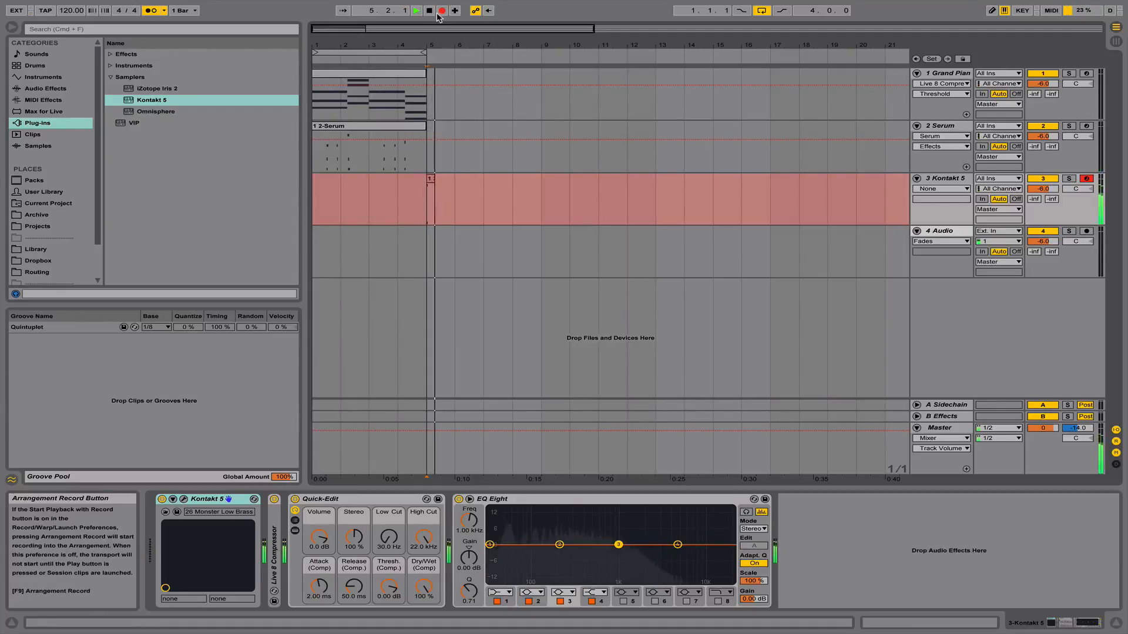
key(space)
Transpose all notes of the recorded brass clip up one octave, audition the result, and hide the clip view
double_click(436, 179)
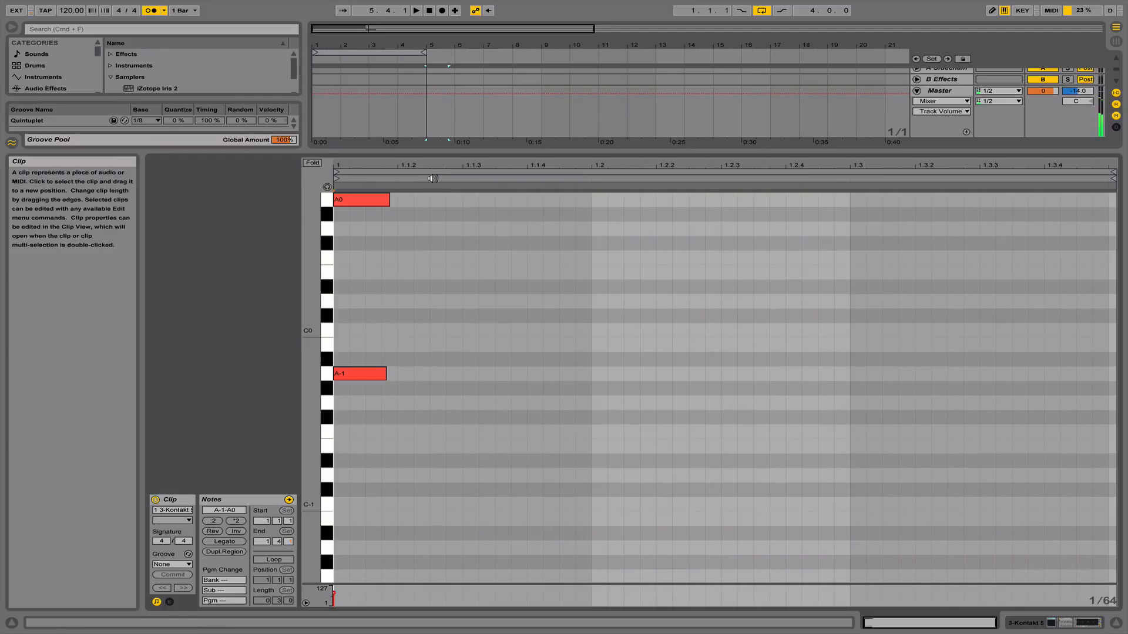
key(super+a)
key(shift+Up)
key(space)
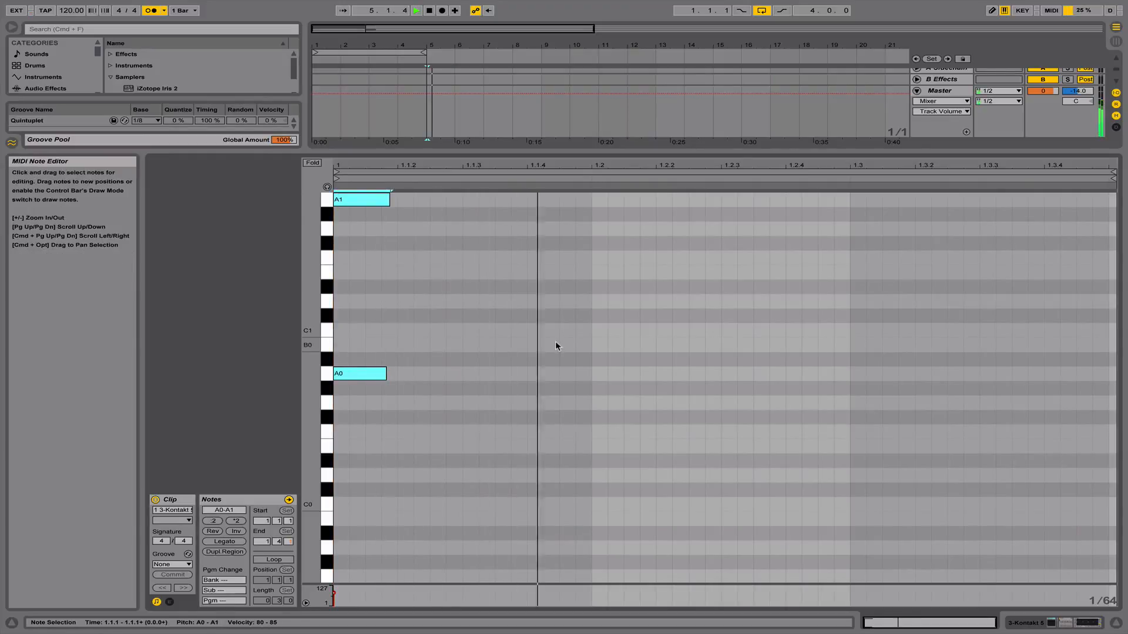
key(space)
key(space)
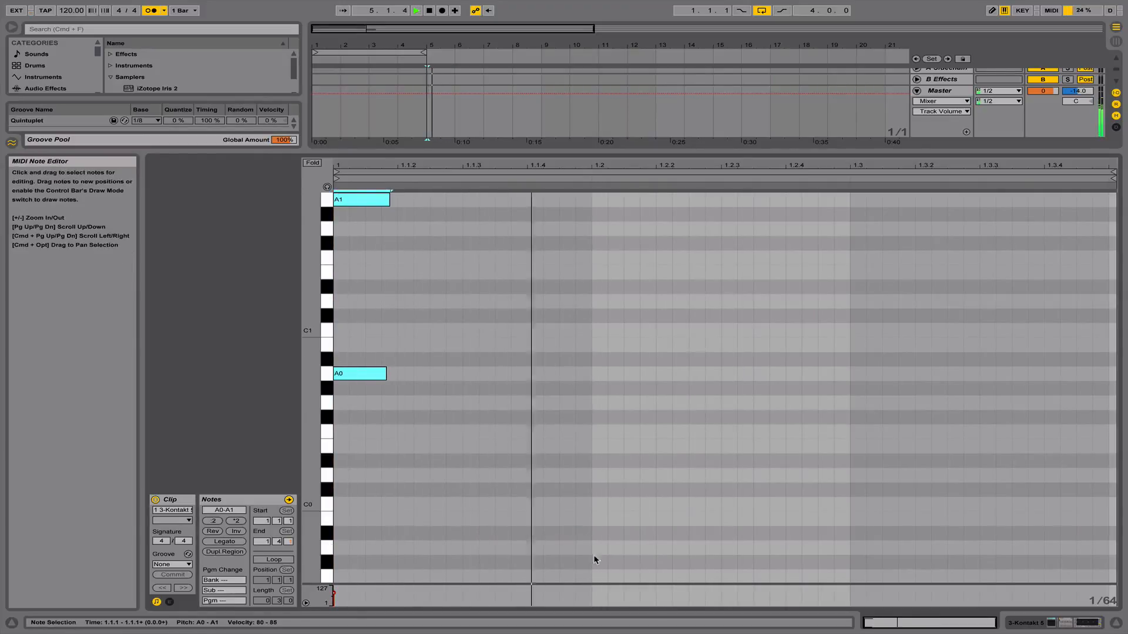
key(space)
key(space)
click(1115, 624)
key(space)
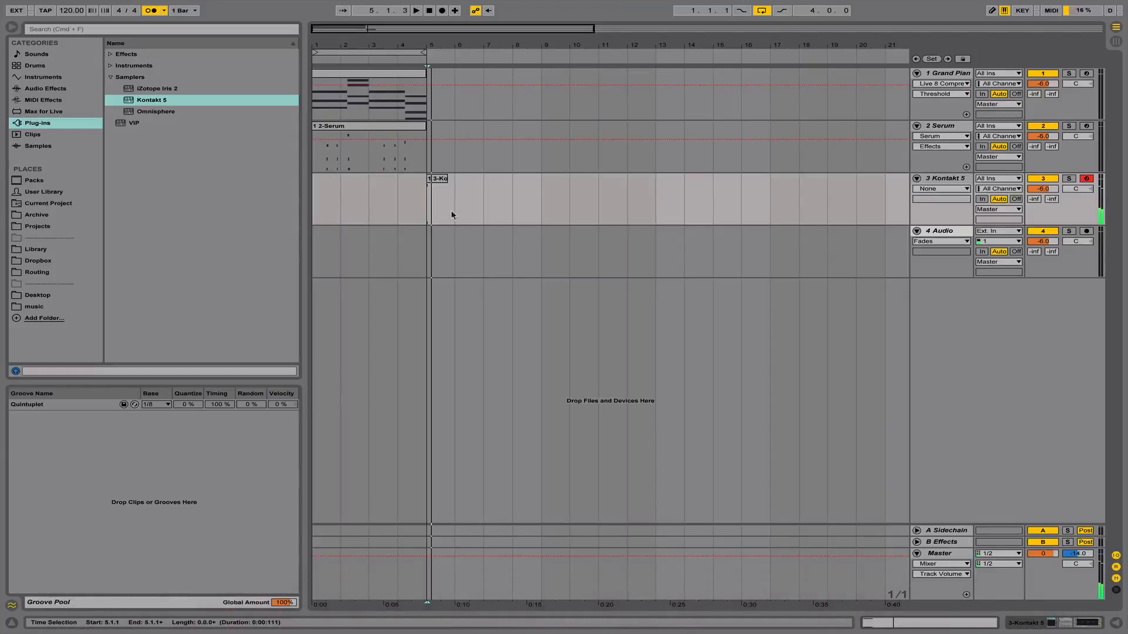
Select the four-bar piano and Serum clips during playback and duplicate both so they repeat from bar 5
double_click(432, 182)
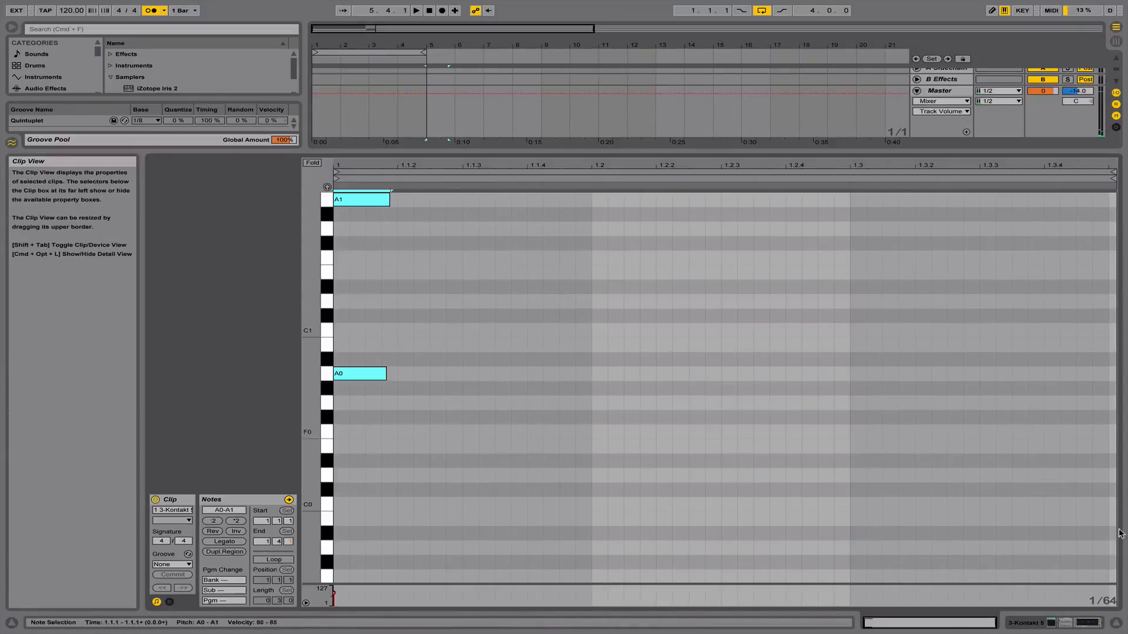
click(1116, 623)
click(421, 150)
key(space)
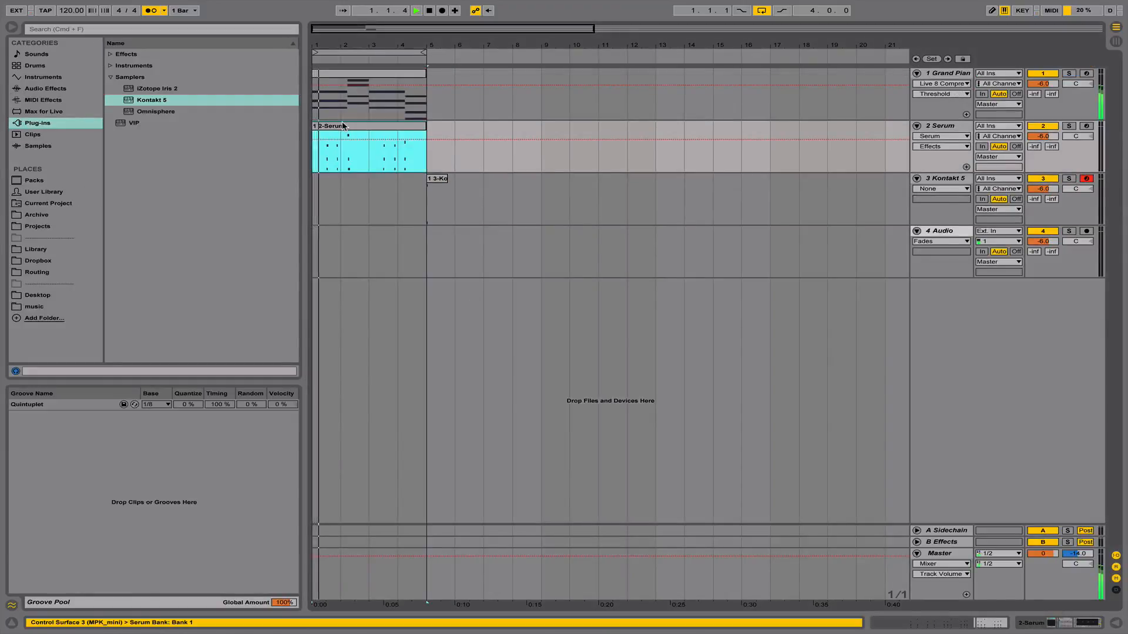
shift+click(422, 99)
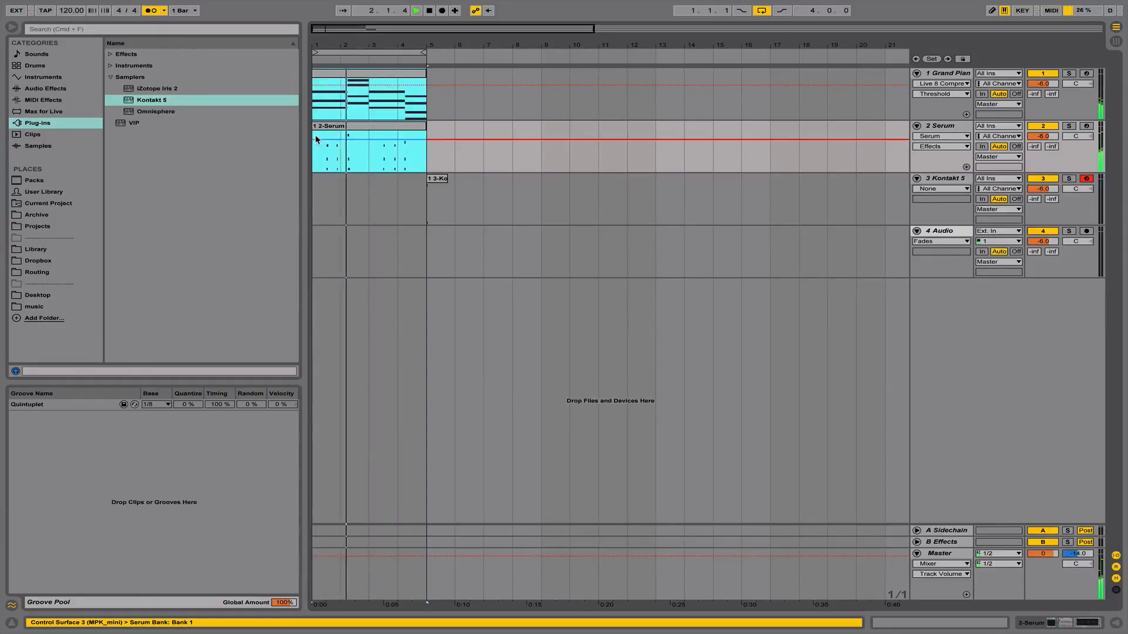
key(super+d)
Extend the arrangement loop to eight bars and copy the short low brass clip to bar 9
drag(422, 53, 540, 53)
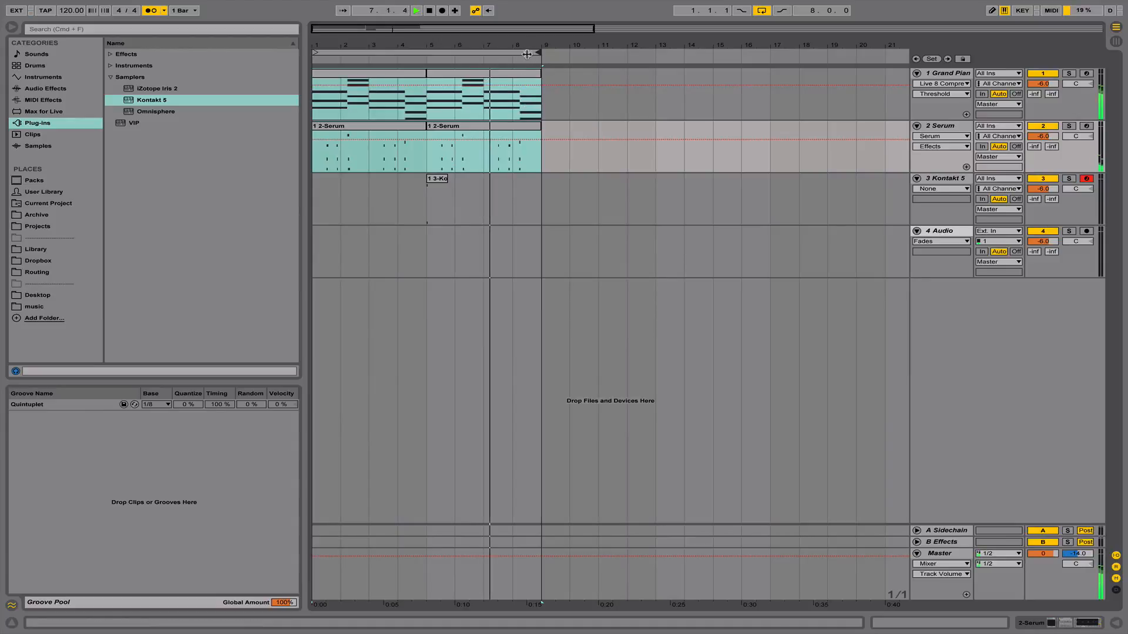
drag(511, 45, 461, 43)
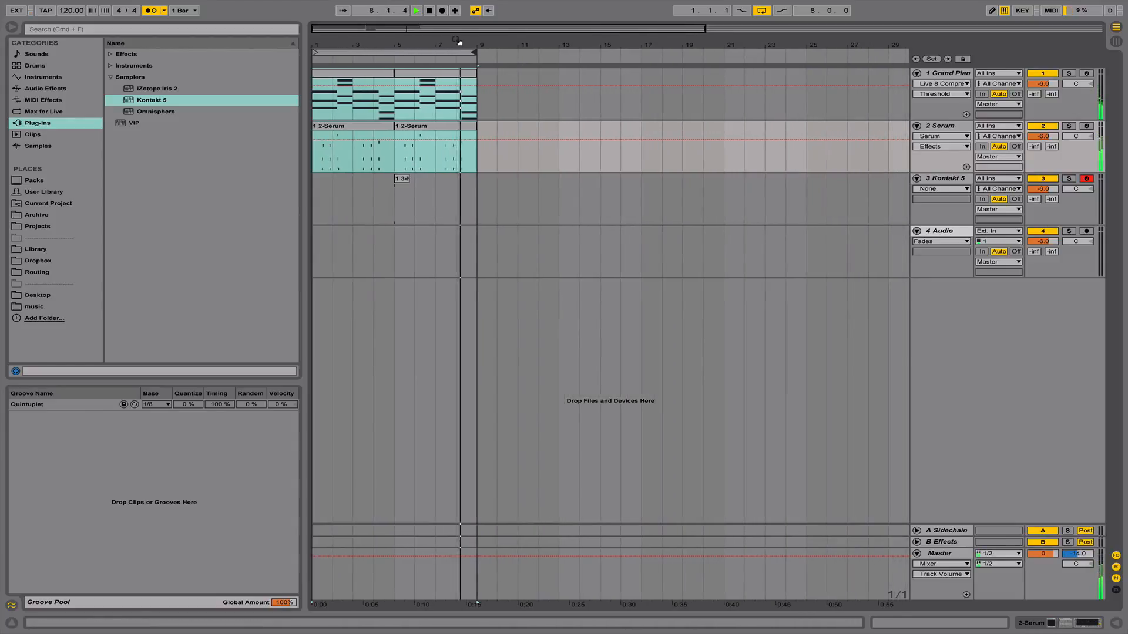
click(402, 179)
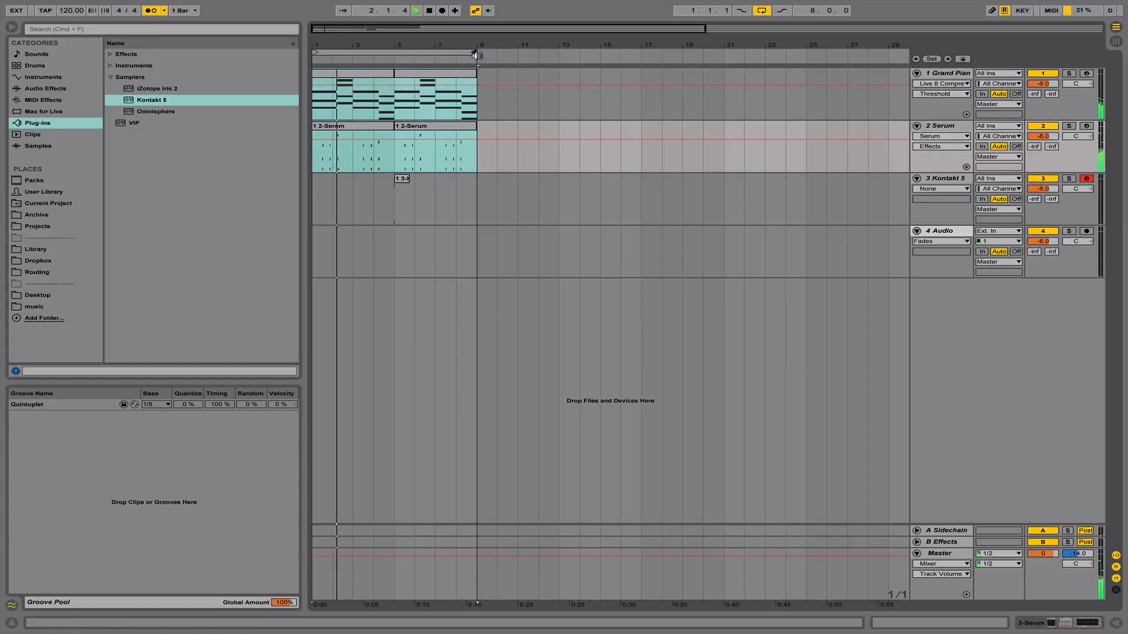
key(space)
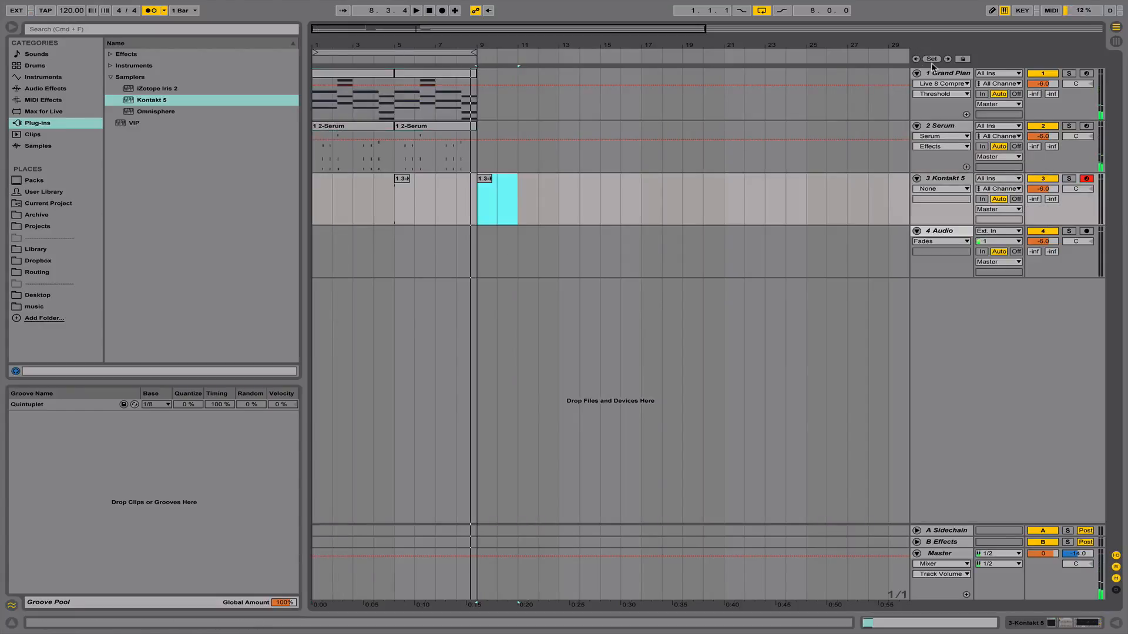
Insert a new MIDI track and move it above the Grand Piano track
click(938, 73)
key(super+shift+t)
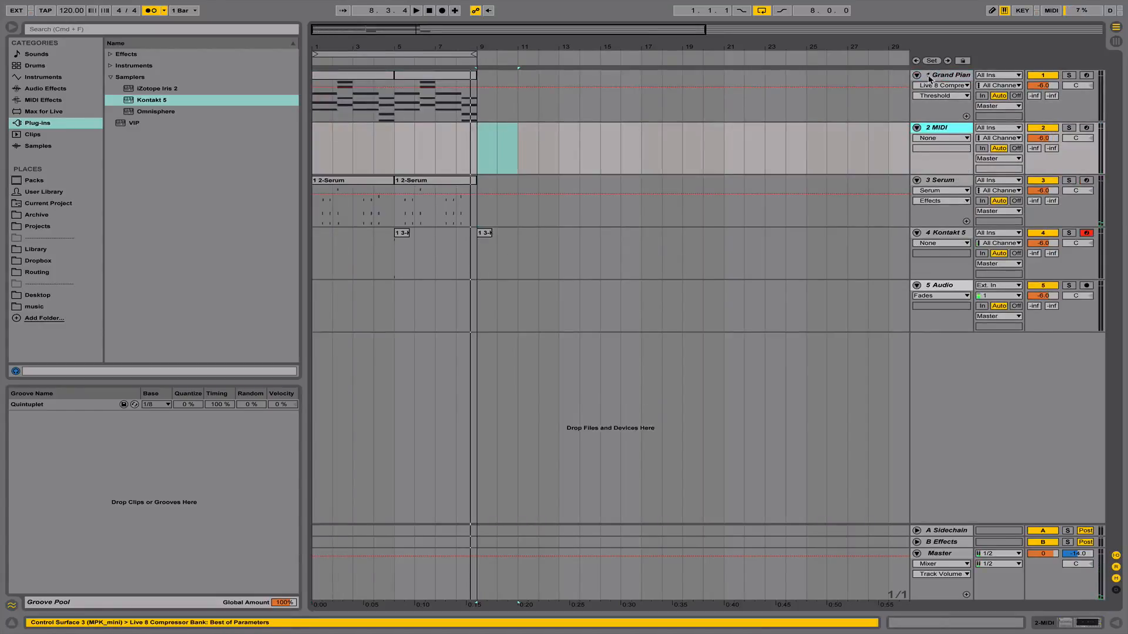
double_click(944, 128)
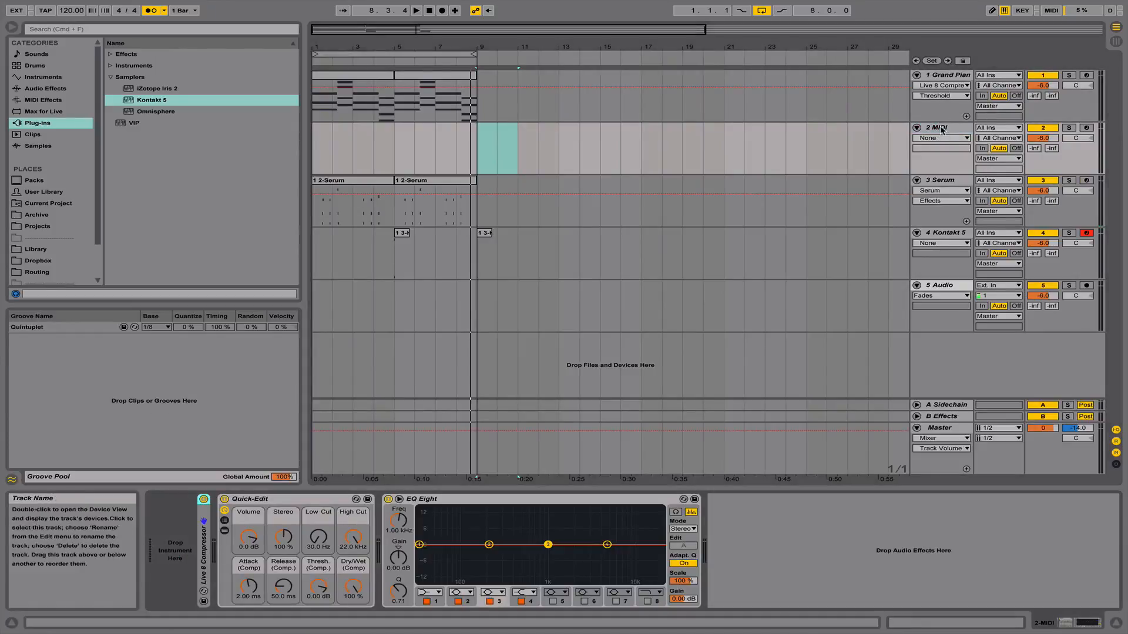
drag(942, 129, 947, 73)
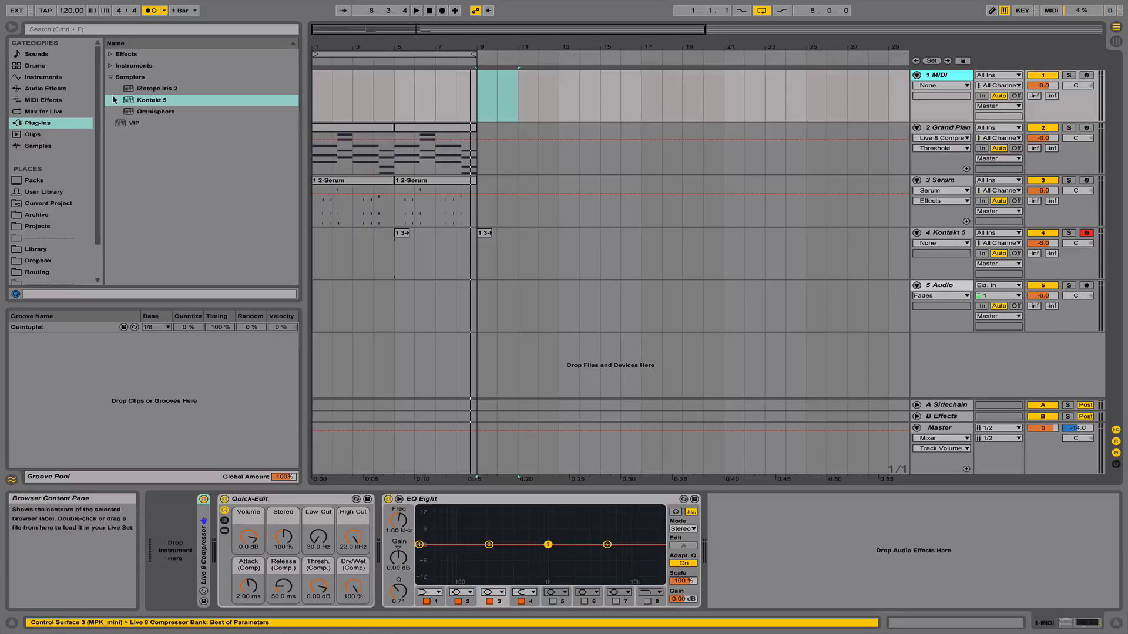
Expand the Kits folder in the Archive place and look through its sample packs
click(110, 77)
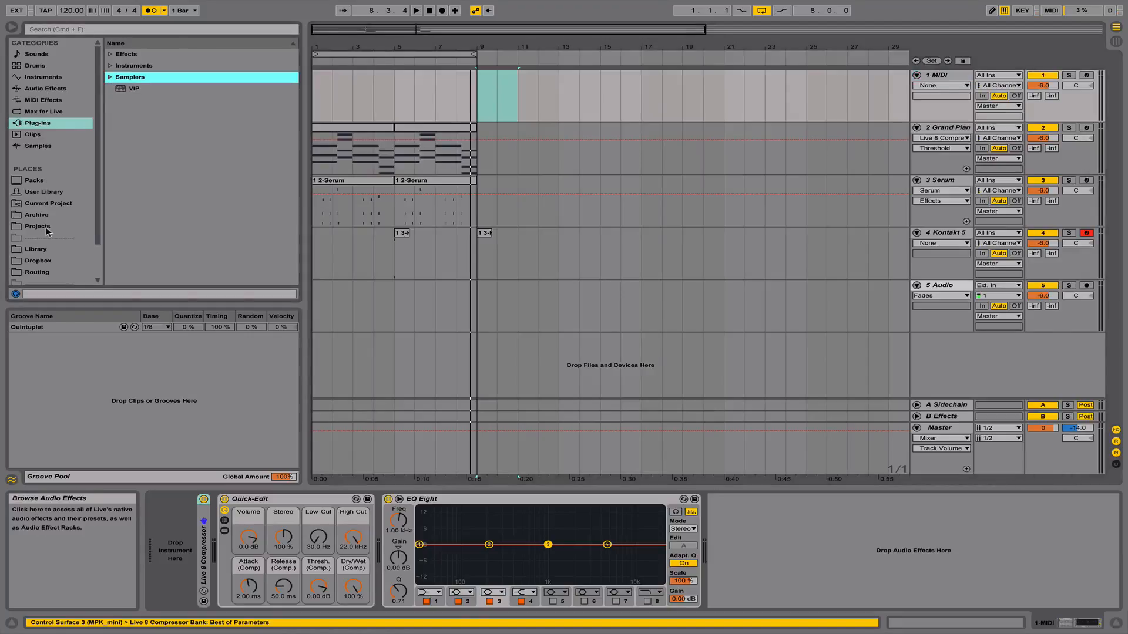
scroll(46, 246, down, 3)
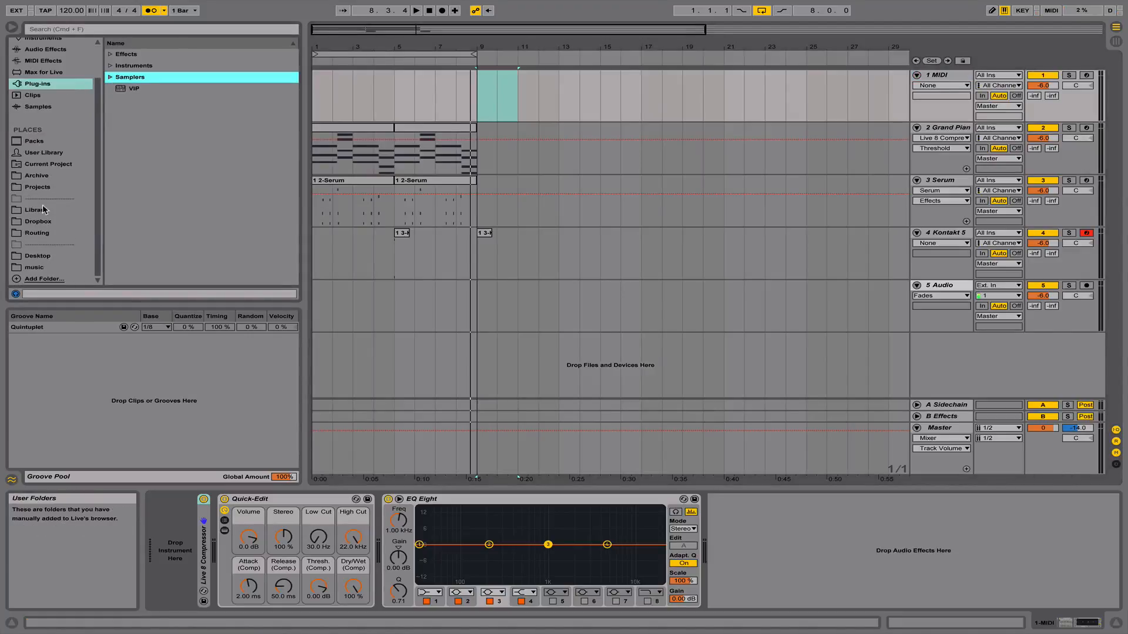
click(36, 175)
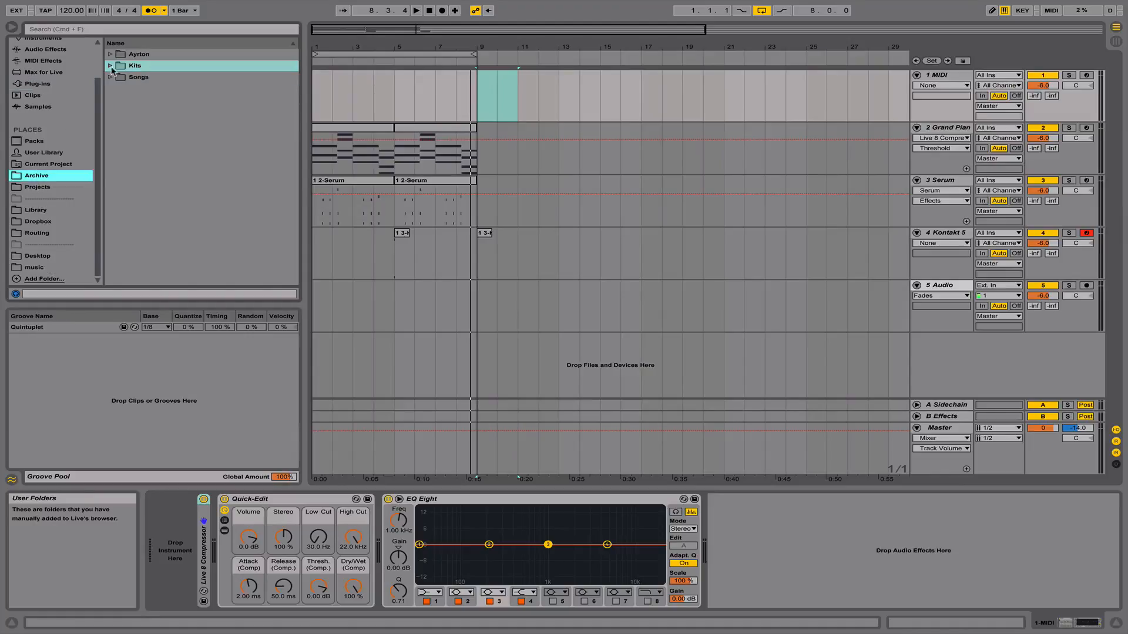
double_click(121, 66)
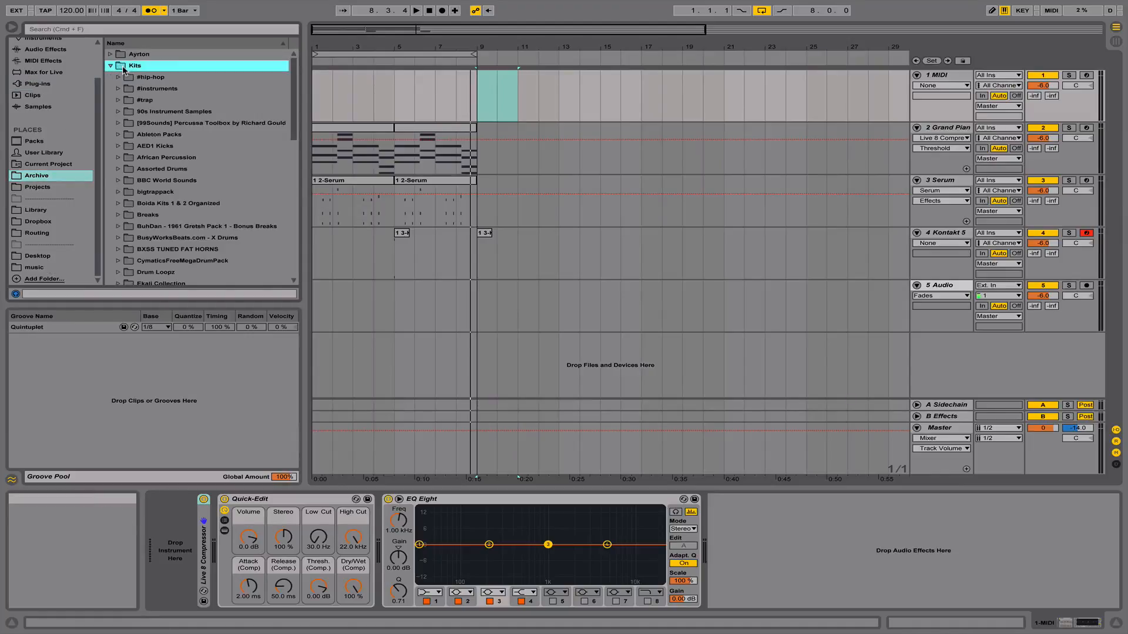
scroll(184, 222, down, 15)
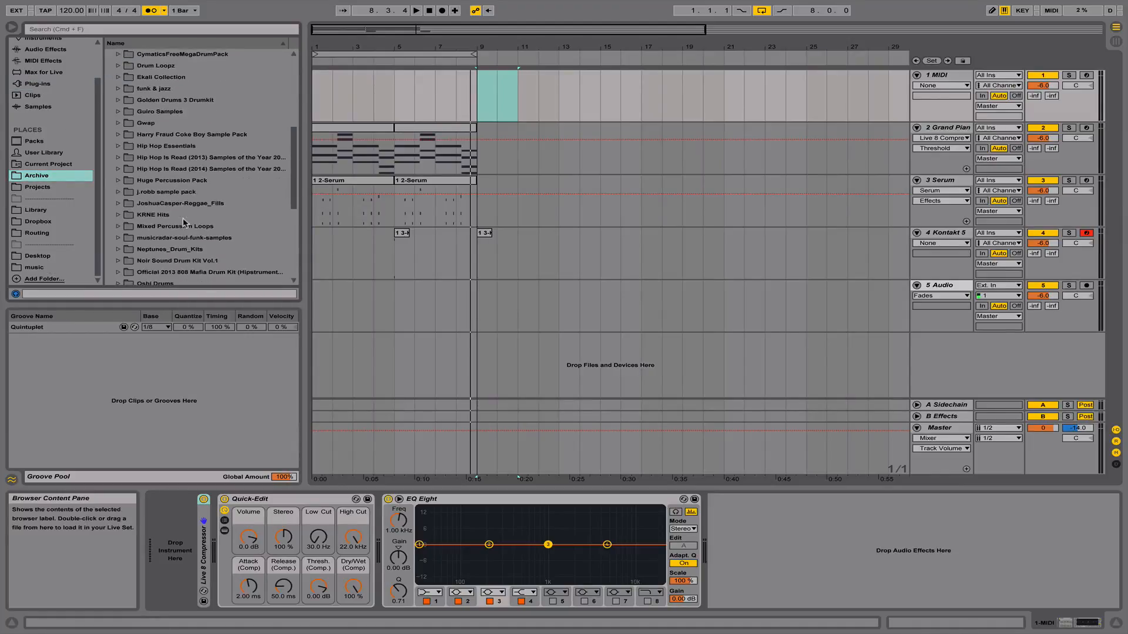
scroll(184, 222, up, 8)
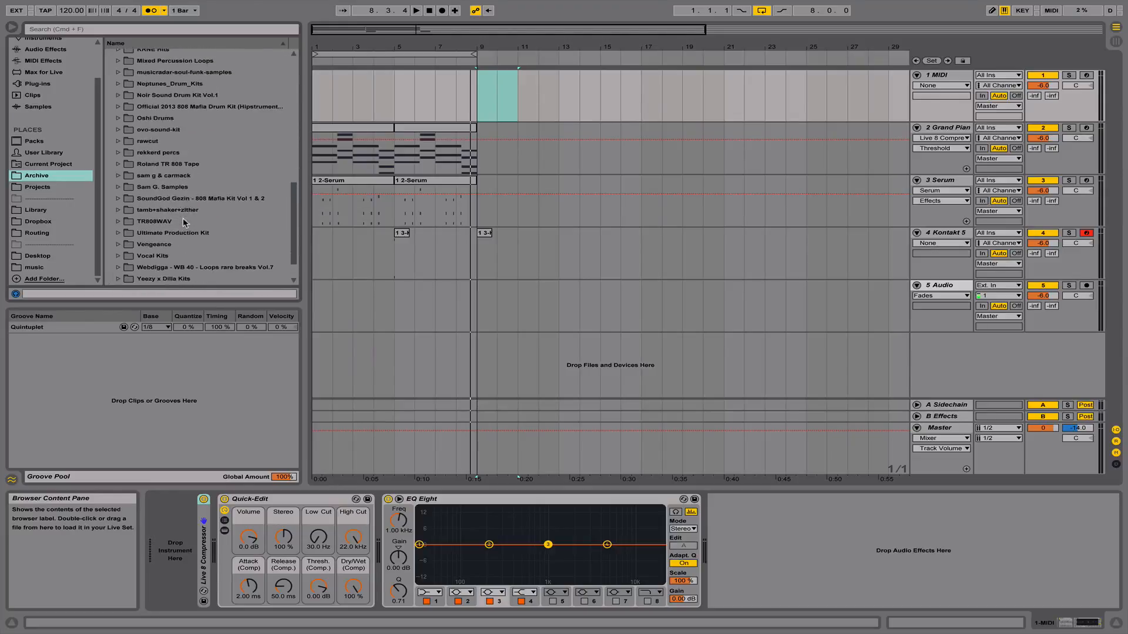
scroll(183, 222, up, 3)
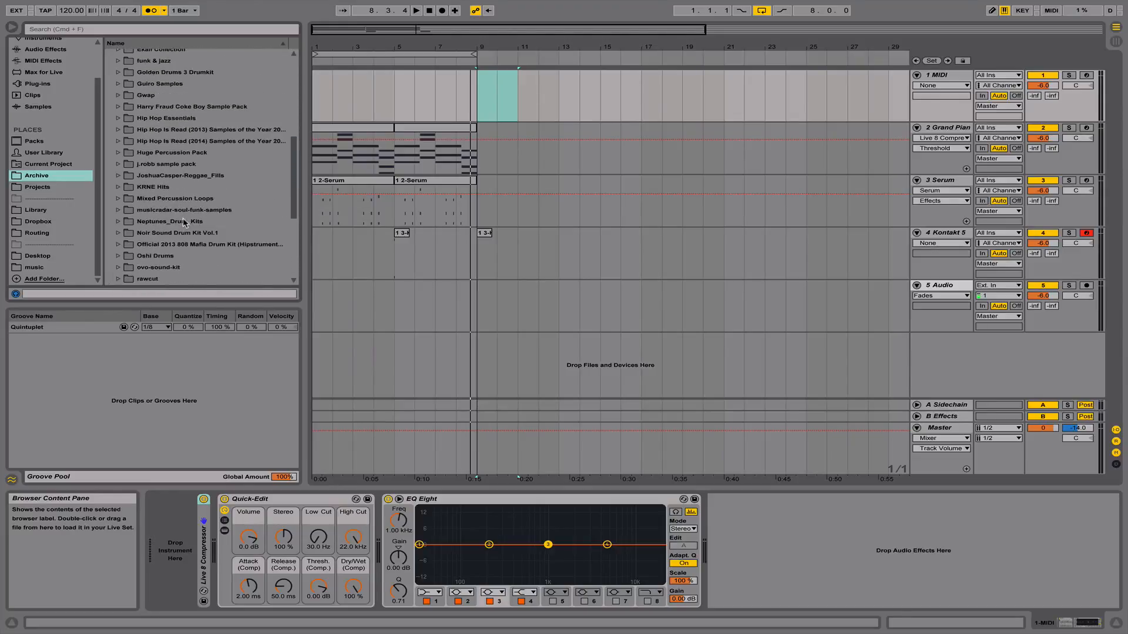
scroll(183, 221, down, 7)
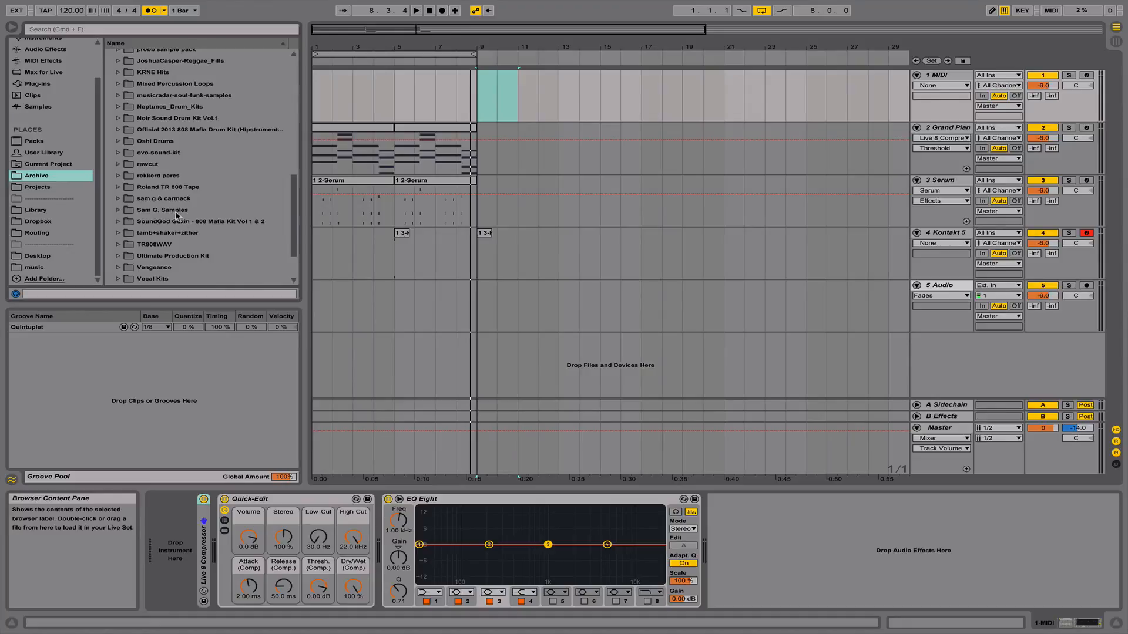
Preview the kick samples in the Sam G. Samples pack and collapse the pack again
click(168, 212)
click(169, 213)
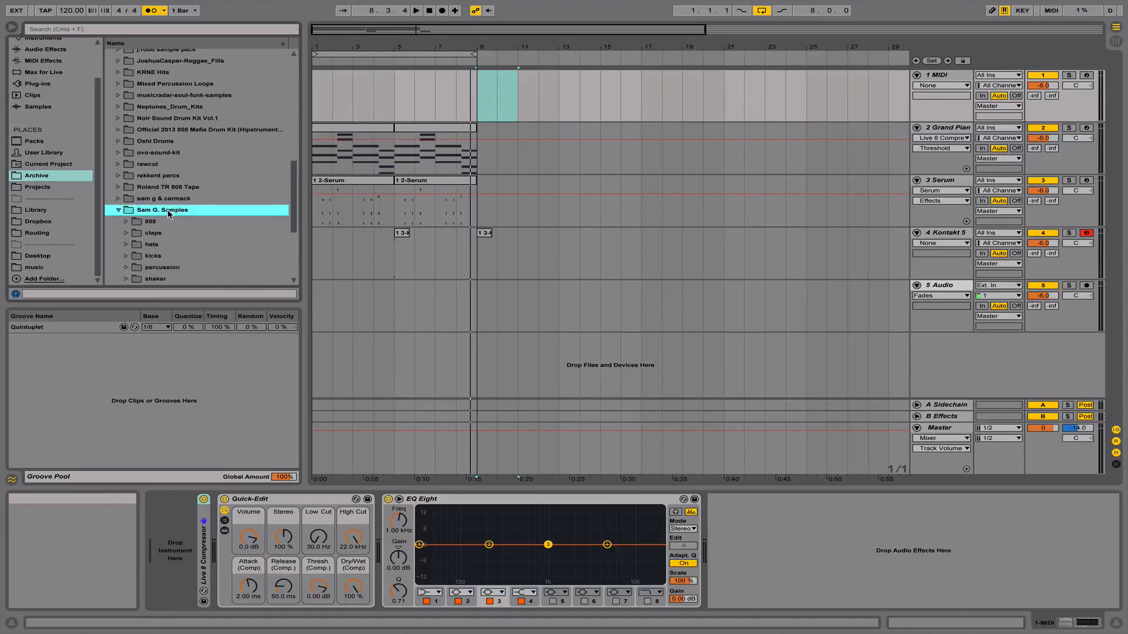
key(Down)
key(Down)
key(Down)
key(Down)
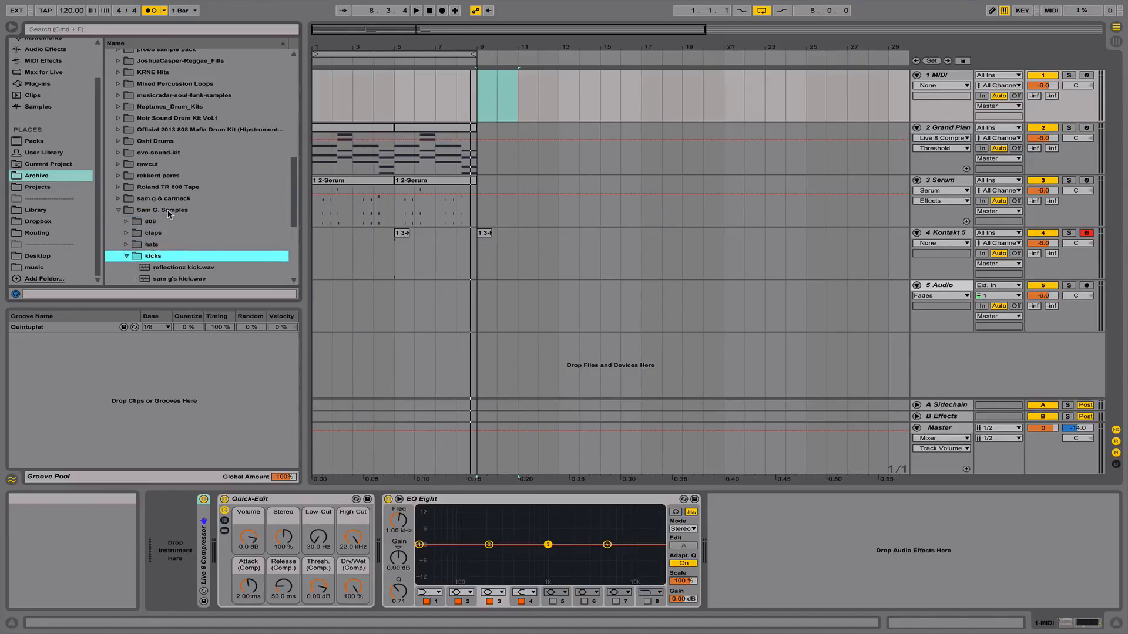
key(Down)
key(Down)
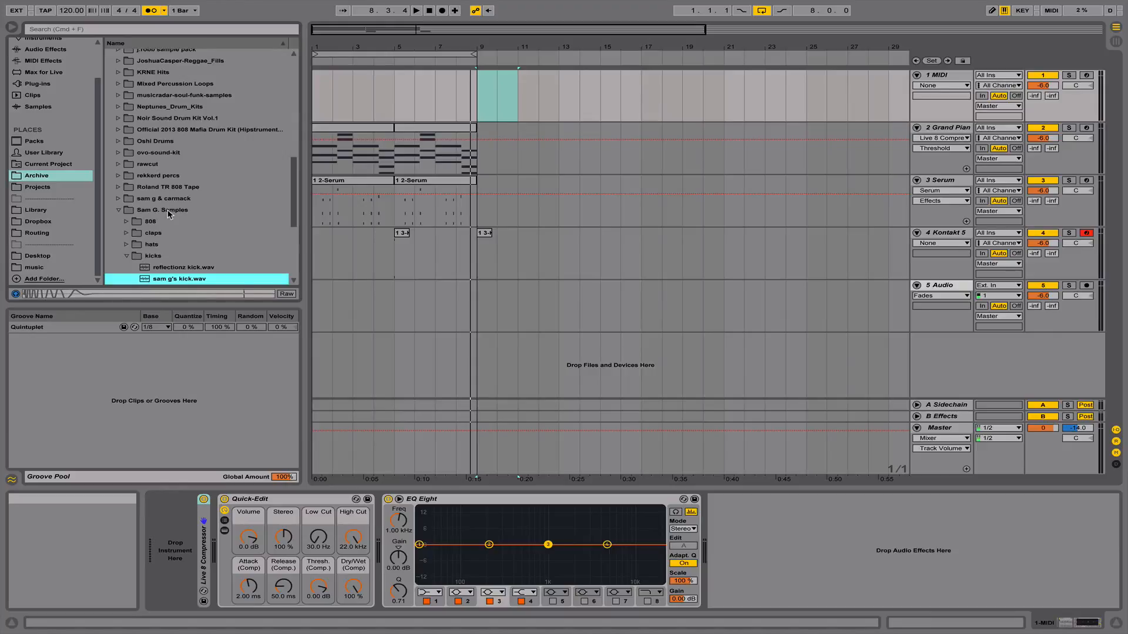
key(Left)
key(Left)
key(Left)
key(Left)
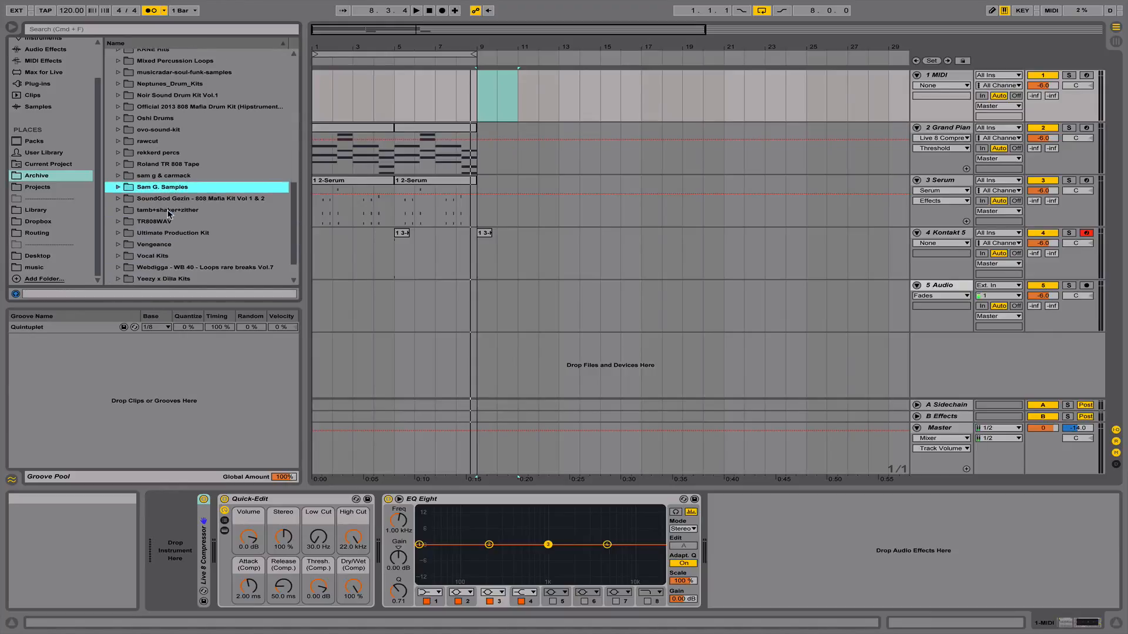
Expand the kicks folder inside the #trap sample pack
scroll(172, 193, up, 5)
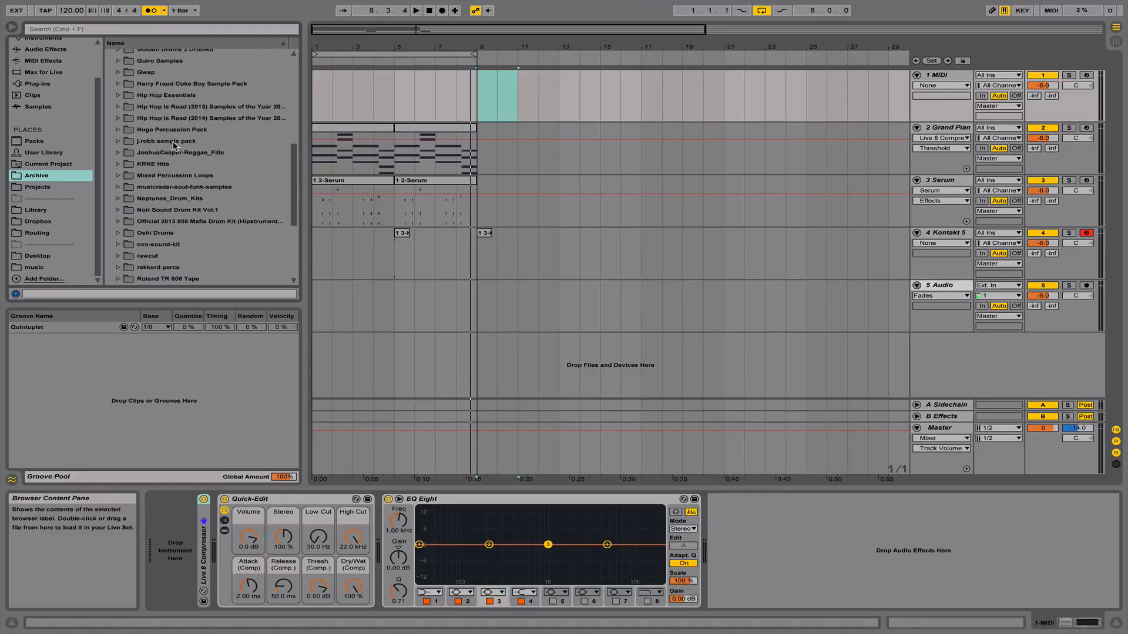
scroll(173, 143, up, 5)
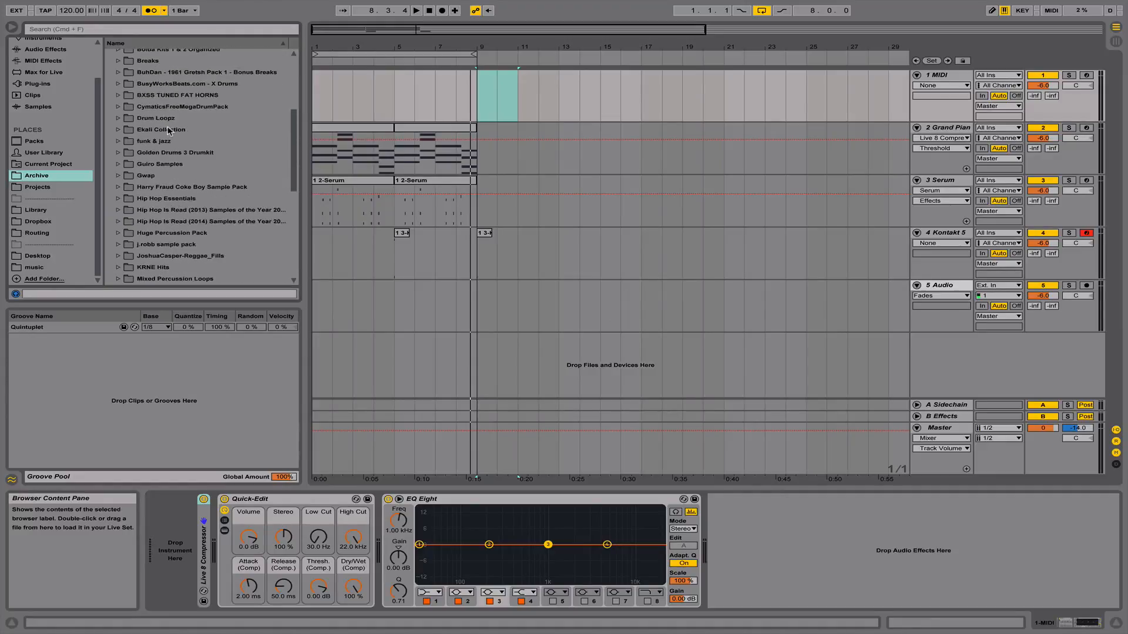
scroll(168, 130, up, 5)
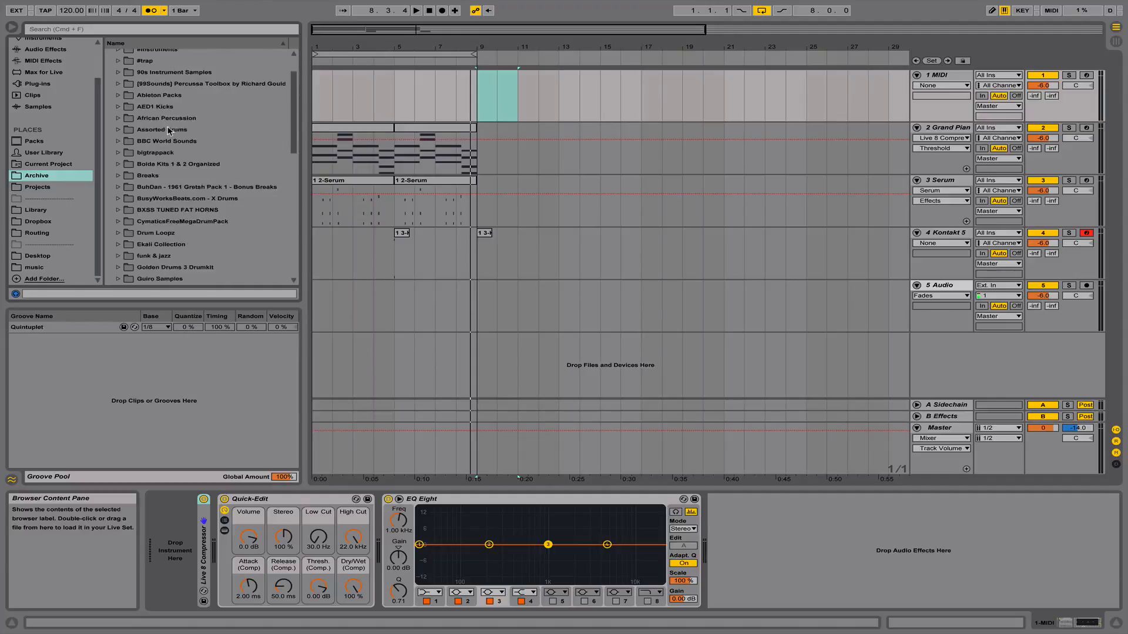
scroll(169, 130, up, 1)
click(161, 91)
key(Up)
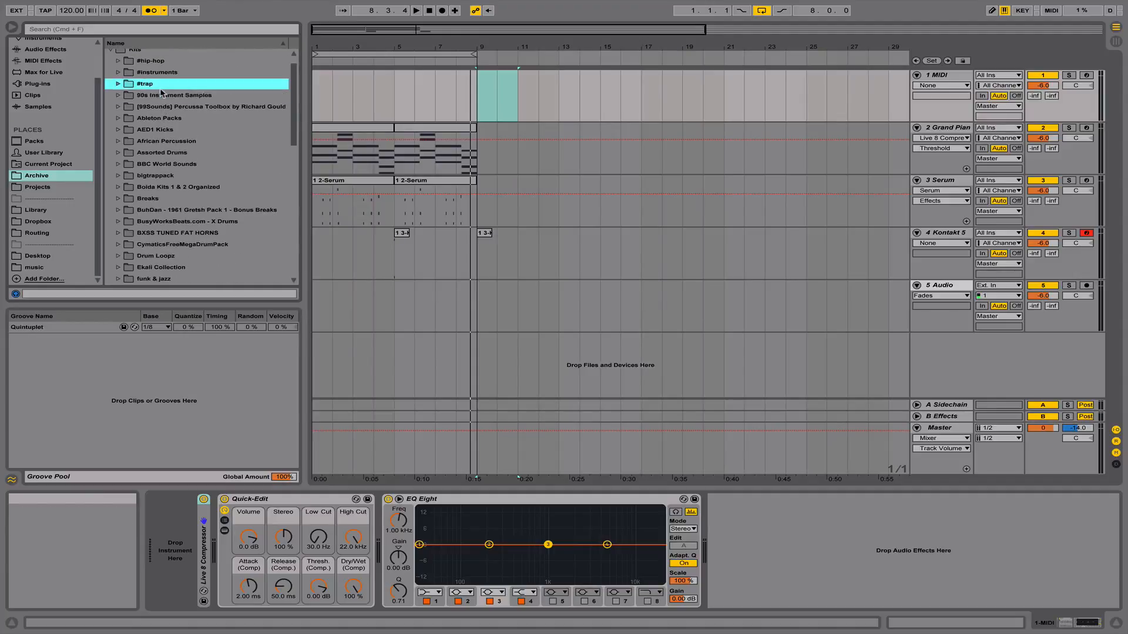
key(Right)
key(Down)
key(Down)
key(Down)
key(Down)
key(Right)
Audition the City_Kick samples in the #trap kicks folder one after another through City_Kick18.wav
key(Down)
key(Down)
key(Down)
key(Down)
key(Down)
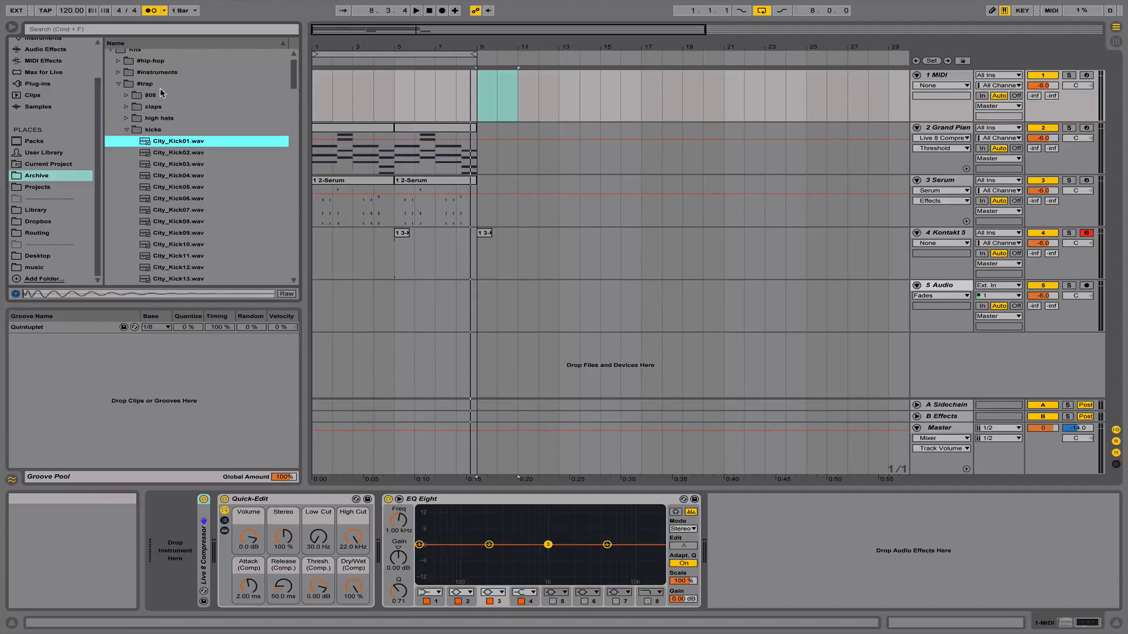
key(Down)
key(Down)
key(Down)
key(Down)
key(Down)
key(Down)
key(Down)
key(Down)
key(Down)
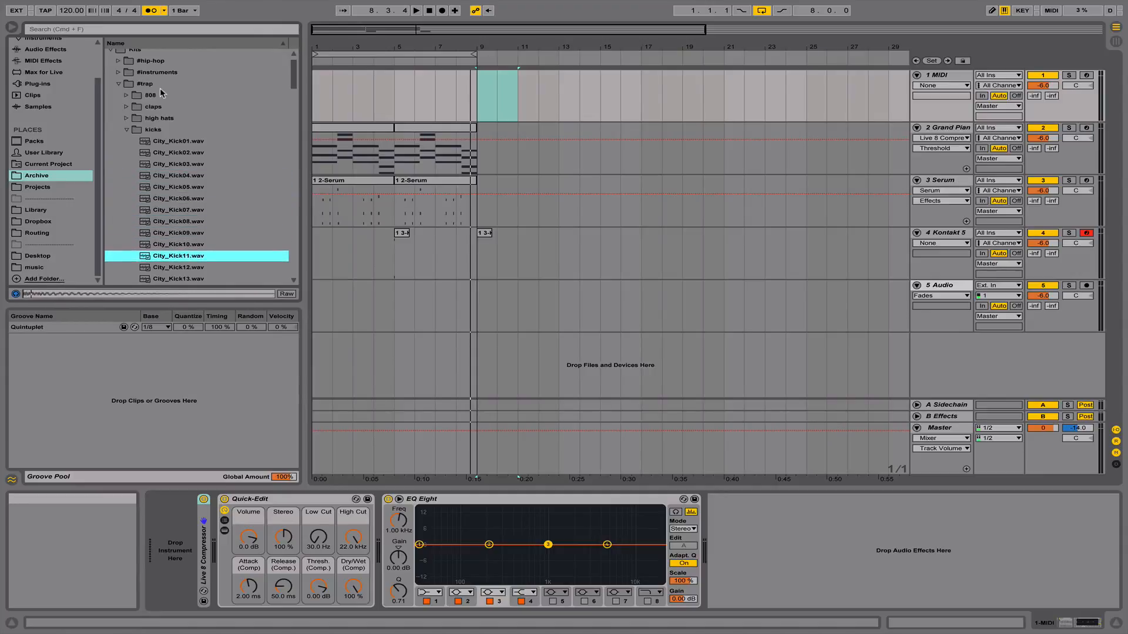
key(Down)
key(Down)
key(Down)
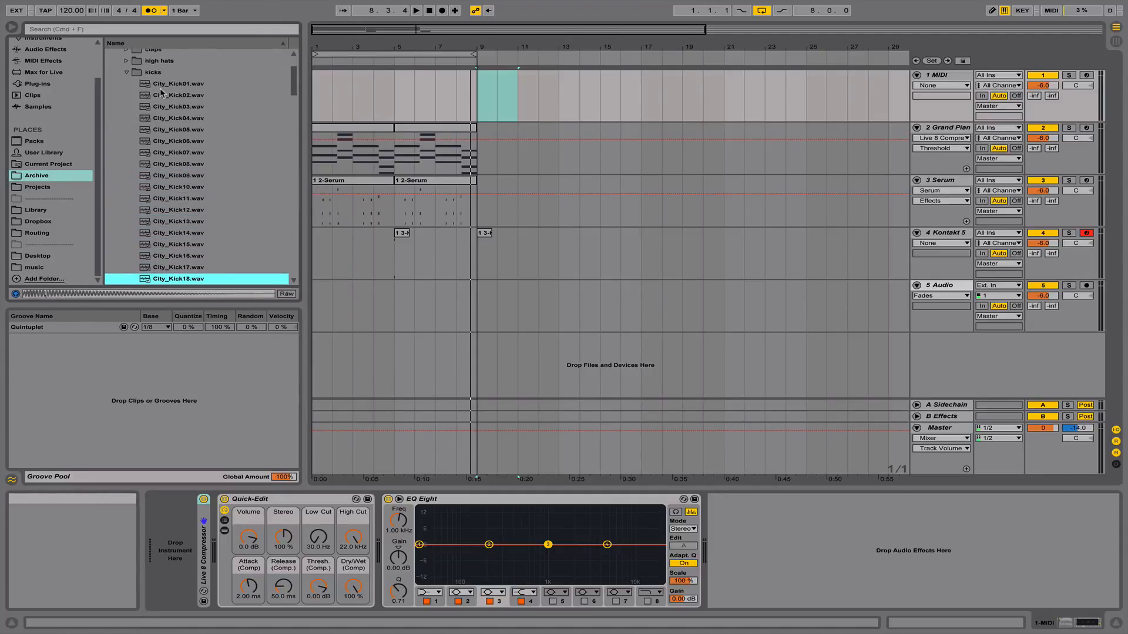
Sample kicks from further down the #trap kicks folder, ending with Zombie_Kick06.wav
scroll(159, 88, down, 12)
click(195, 212)
scroll(196, 212, down, 8)
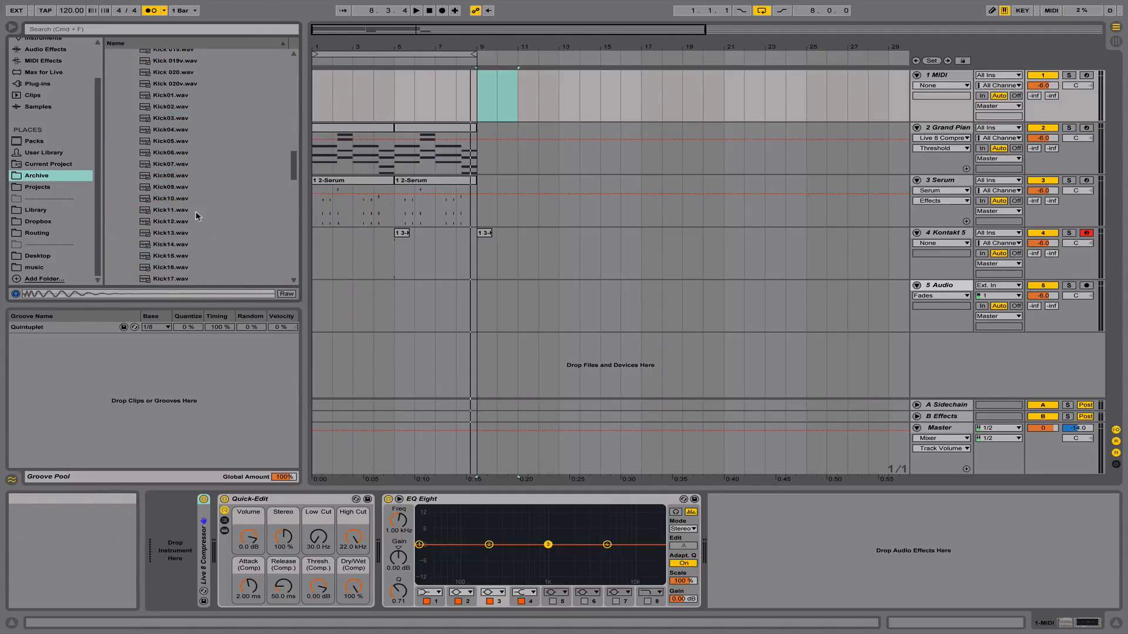
click(196, 215)
scroll(151, 221, down, 7)
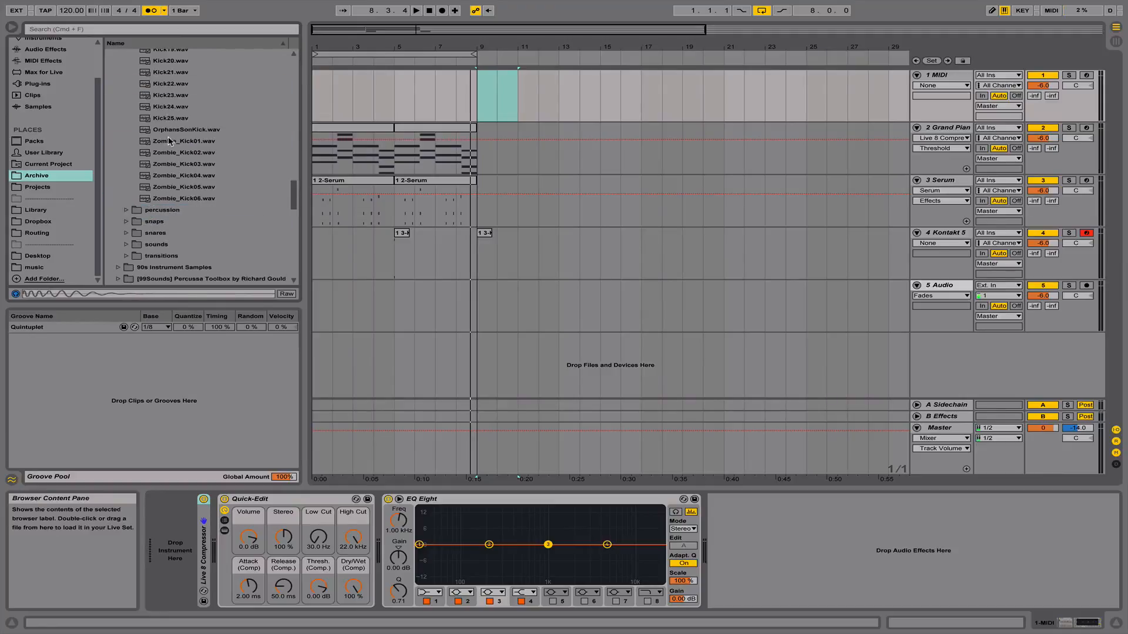
click(170, 107)
click(174, 120)
click(184, 186)
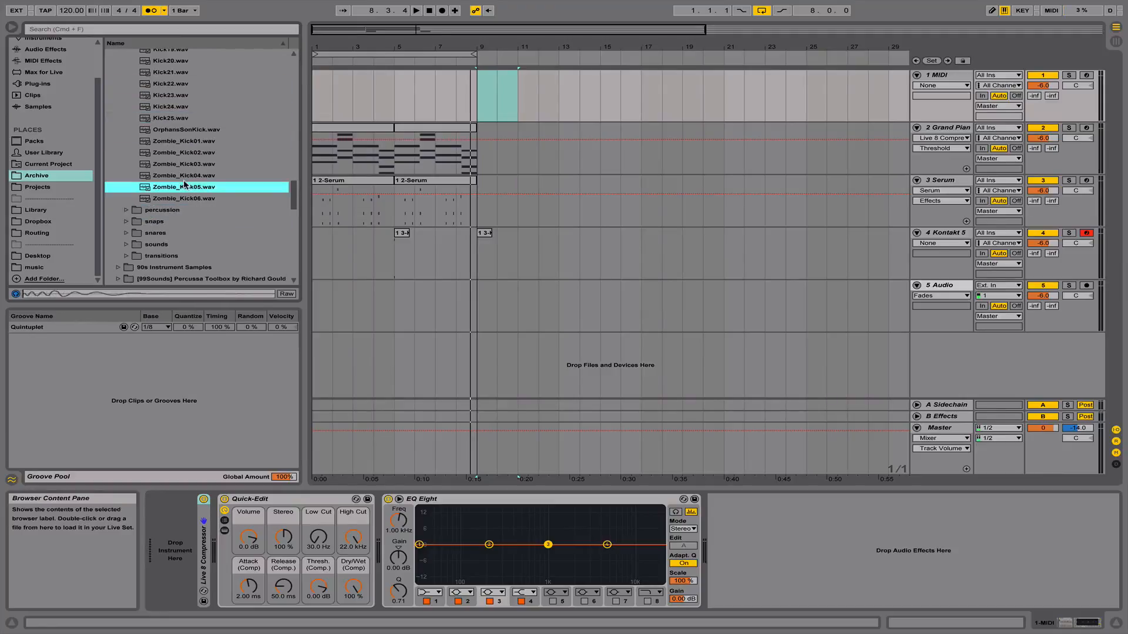
click(196, 202)
Audition the #trap kick samples backwards from Zombie_Kick05.wav, narrowing in on the samples around Kick14.wav
key(Up)
key(Up)
key(Up)
key(Up)
key(Up)
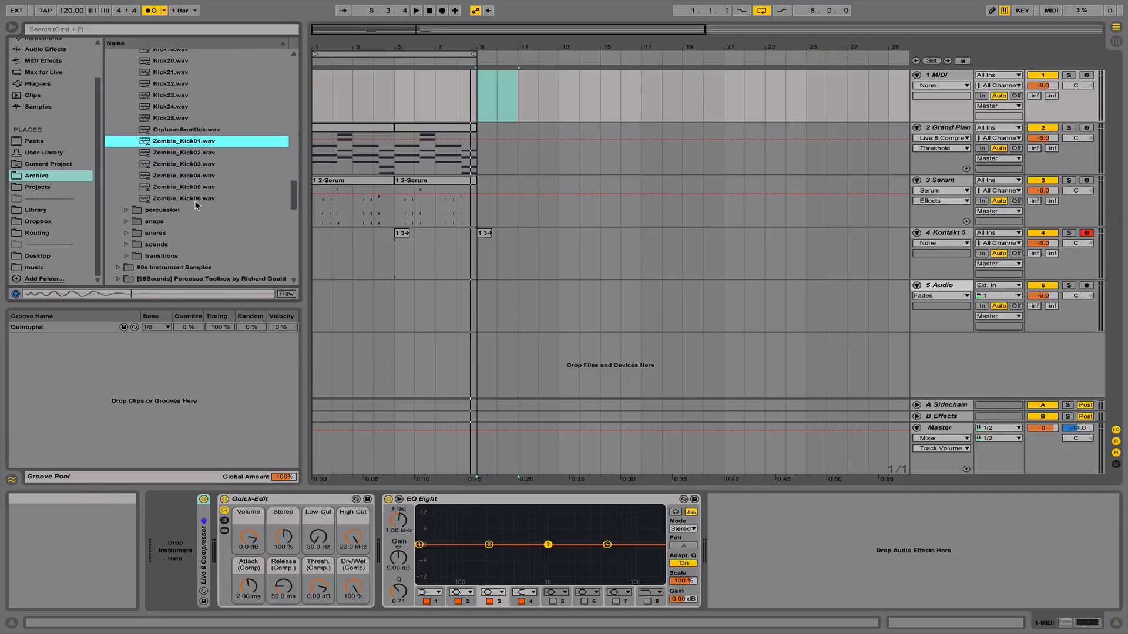
key(Up)
key(Up)
key(Up)
key(Up)
key(Up)
key(Up)
key(Up)
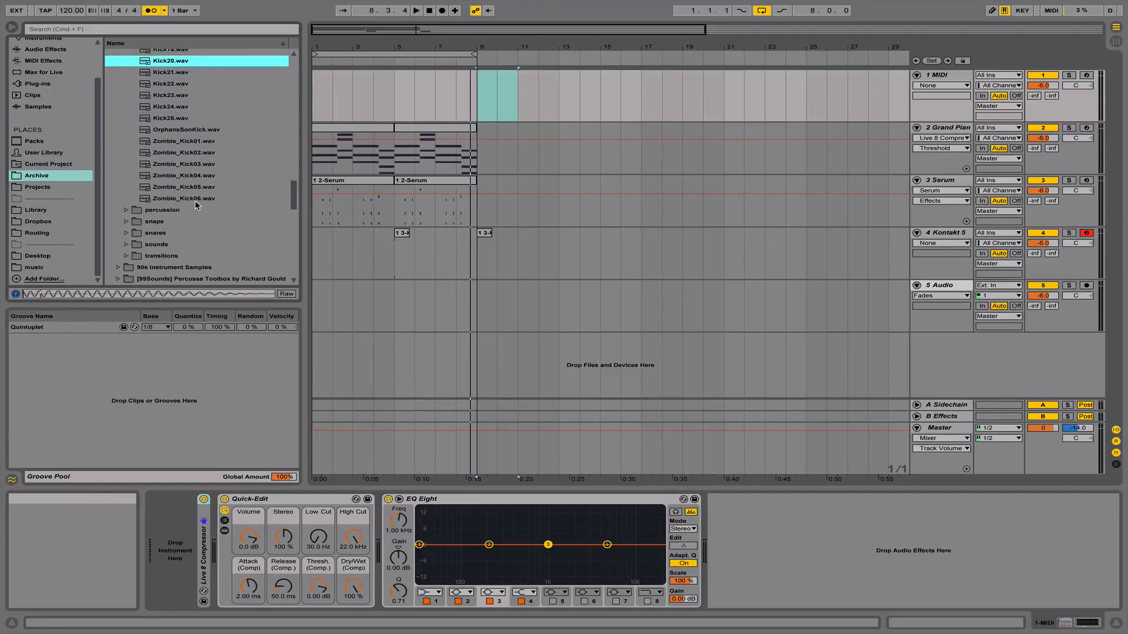
key(Up)
key(Up)
key(Up)
key(Up)
key(Up)
key(Down)
key(Down)
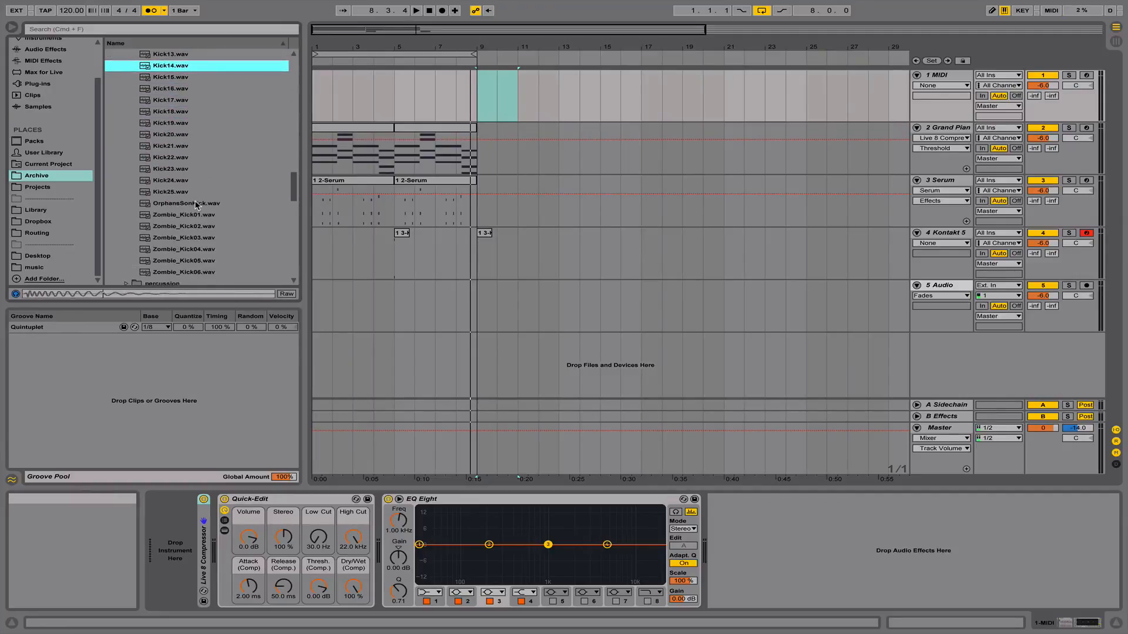
Place Kick15.wav on the 5 Audio track at the start of bar 9
key(Up)
key(Down)
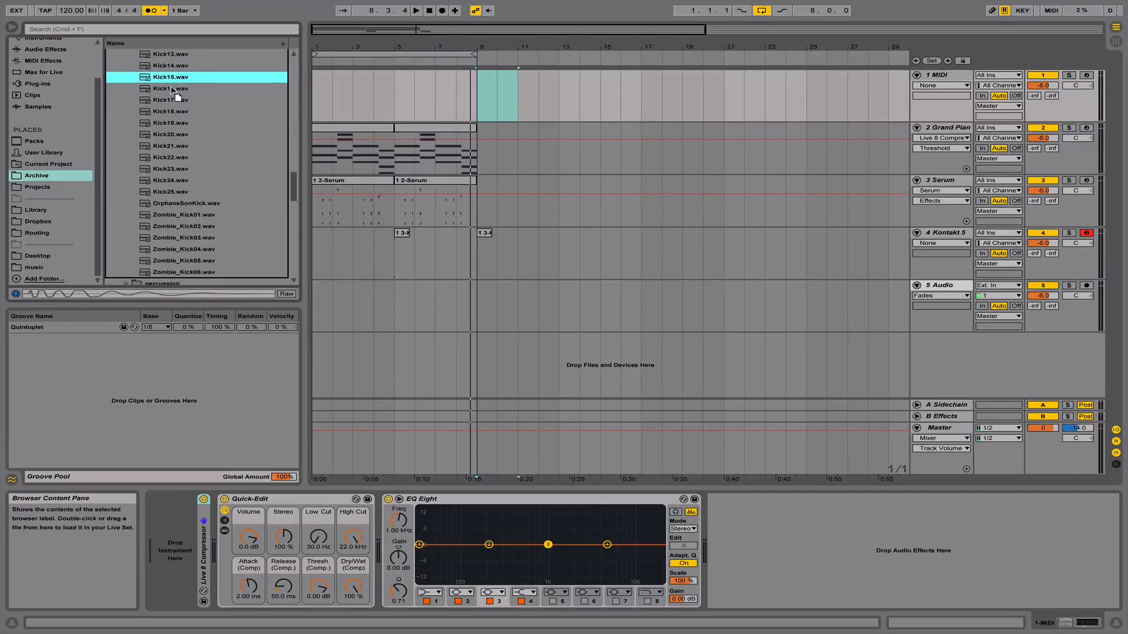
mouse_move(172, 90)
mouse_down()
mouse_move(355, 361)
mouse_move(439, 73)
mouse_move(468, 93)
mouse_move(232, 93)
mouse_move(403, 312)
mouse_move(474, 304)
mouse_up()
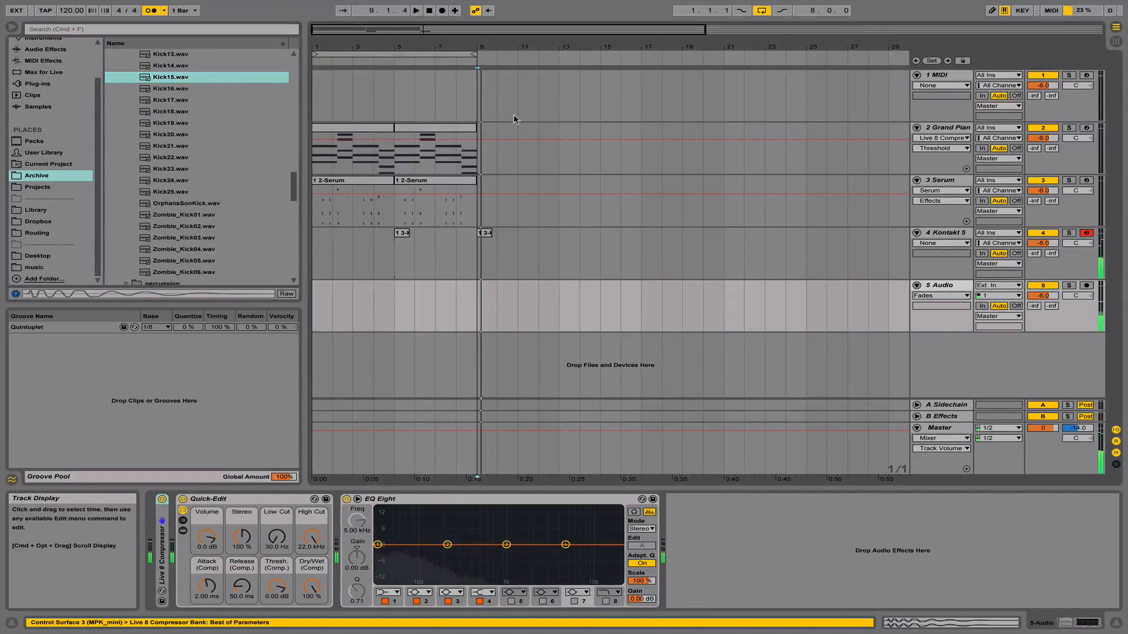
drag(489, 47, 638, 265)
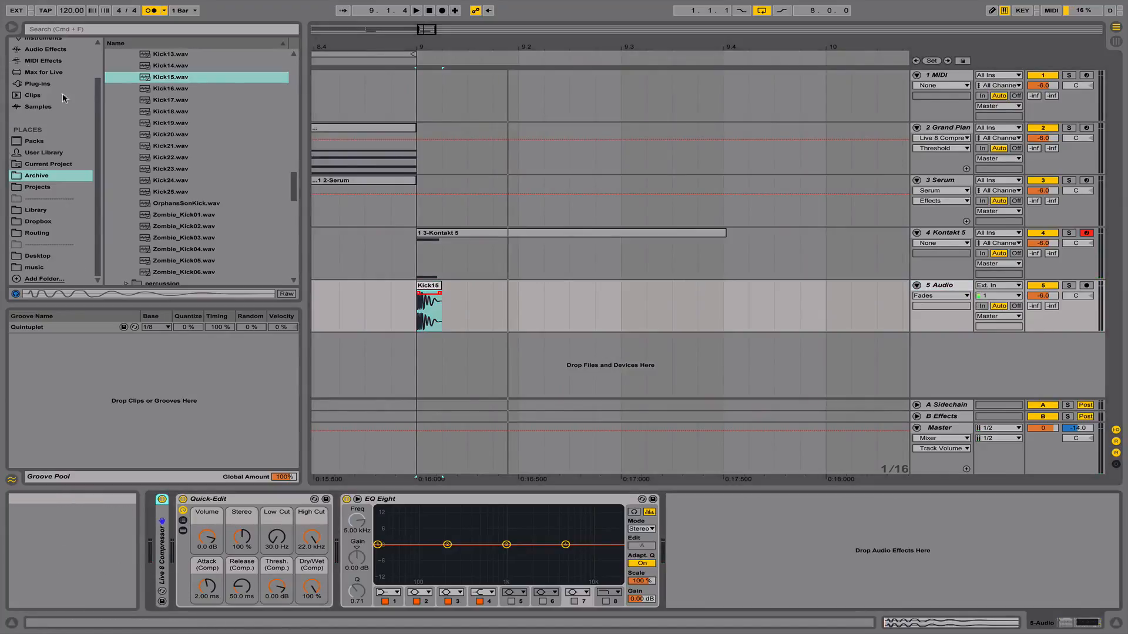
Try the 5 Audio track's volume at its default level while playing the kick, and undo the change
right_click(1043, 295)
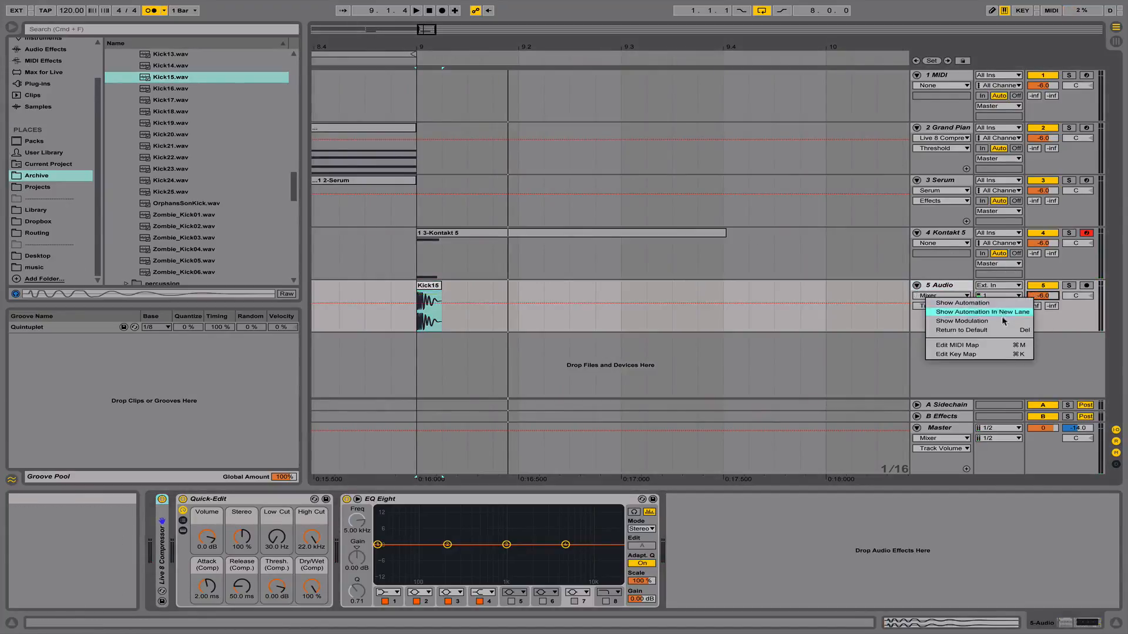
click(975, 329)
key(space)
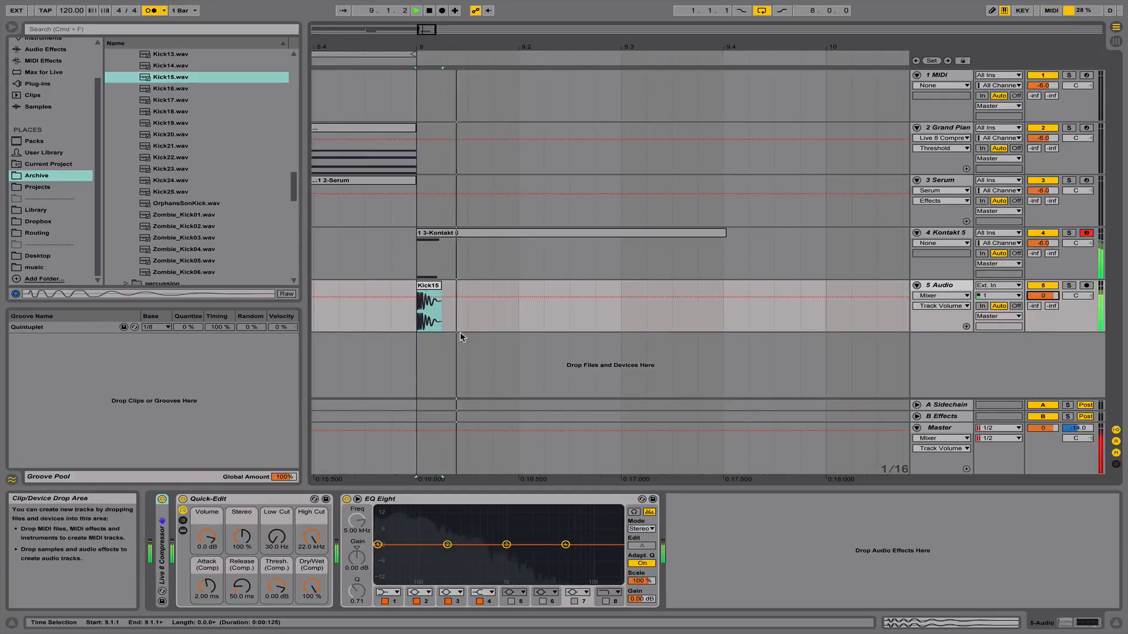
click(46, 82)
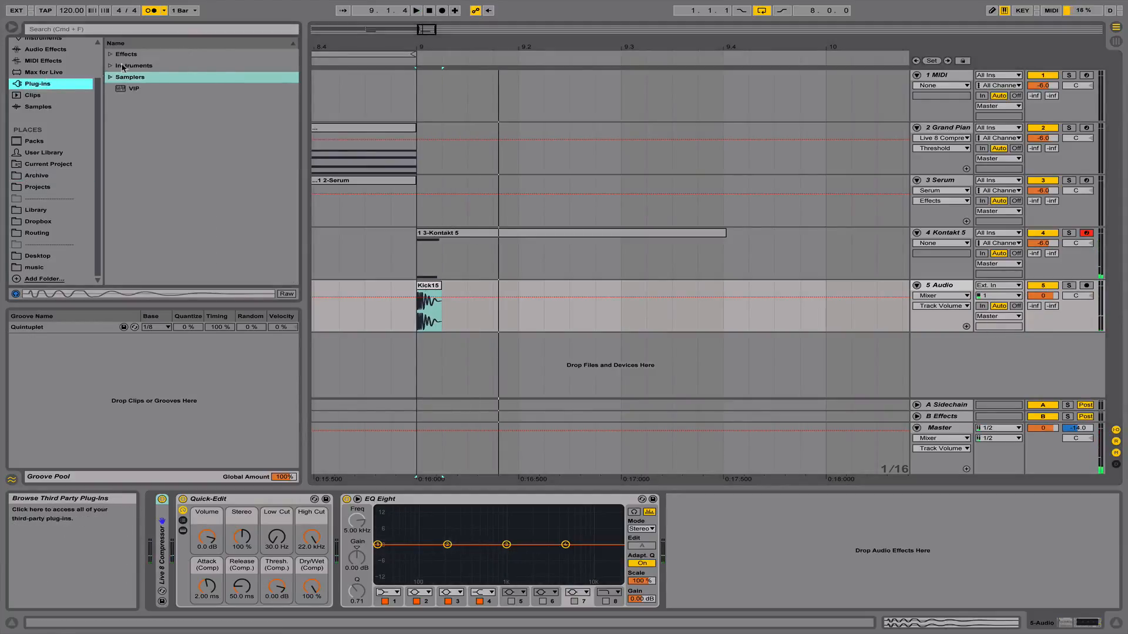
key(ctrl+z)
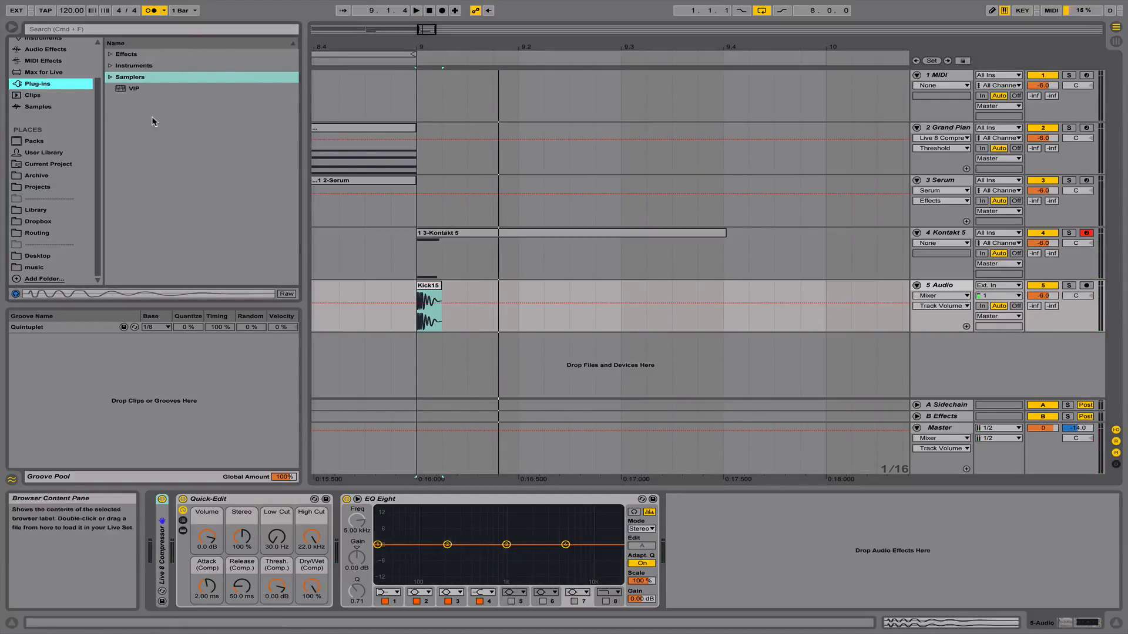
Add a Saturator audio effect to the 5 Audio track and place it ahead of the EQ Eight
scroll(44, 72, up, 1)
click(42, 71)
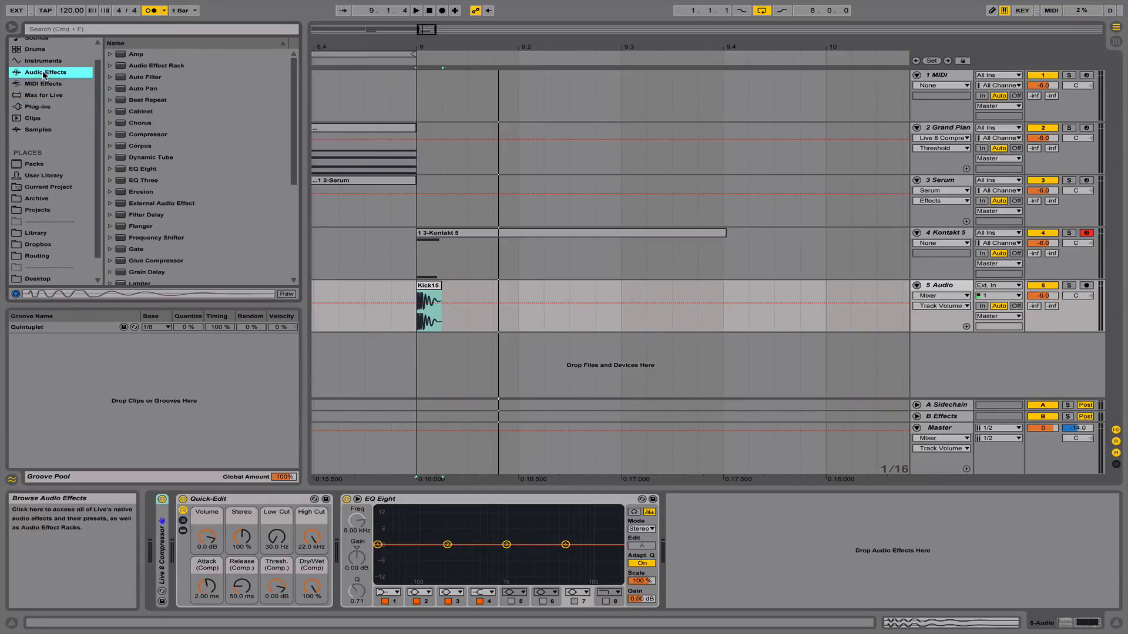
scroll(200, 192, down, 6)
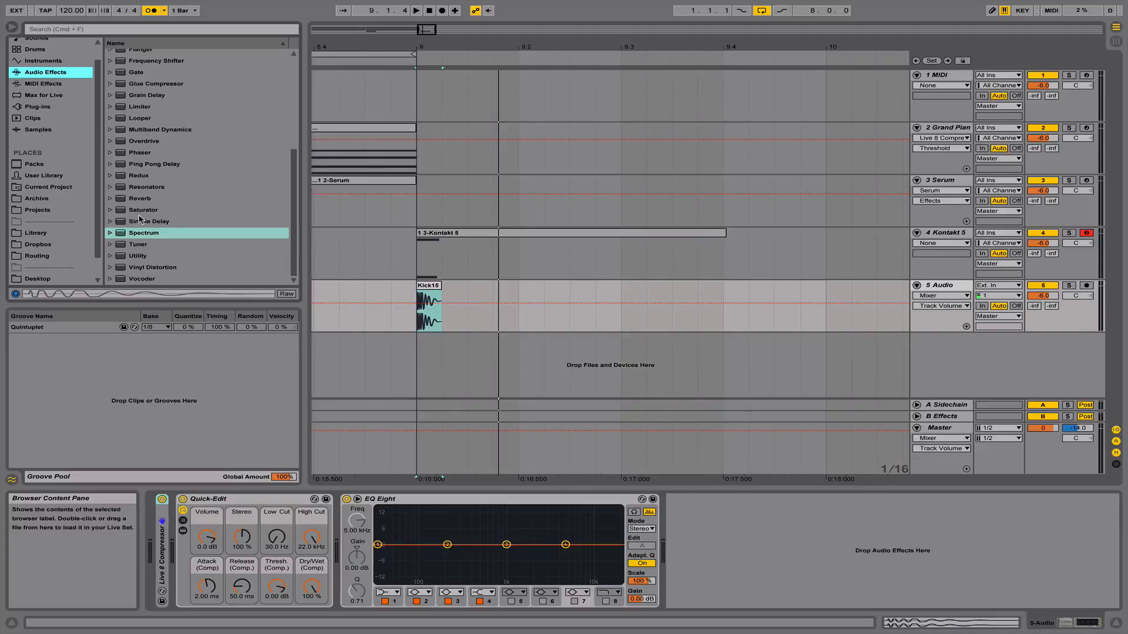
drag(140, 220, 427, 322)
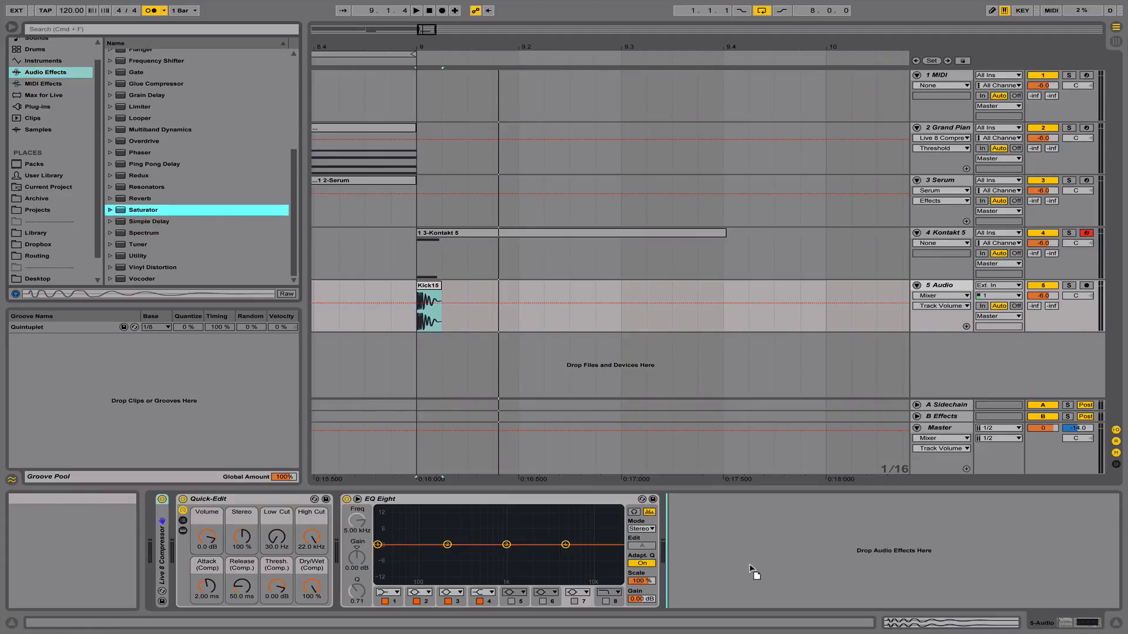
drag(752, 573, 749, 567)
drag(701, 500, 356, 502)
Set the Saturator to 8.57 dB drive, DC on, Medium Curve and base 1.14, and dip EQ Eight band 3 to -5.08 dB at 1.70 kHz
key(space)
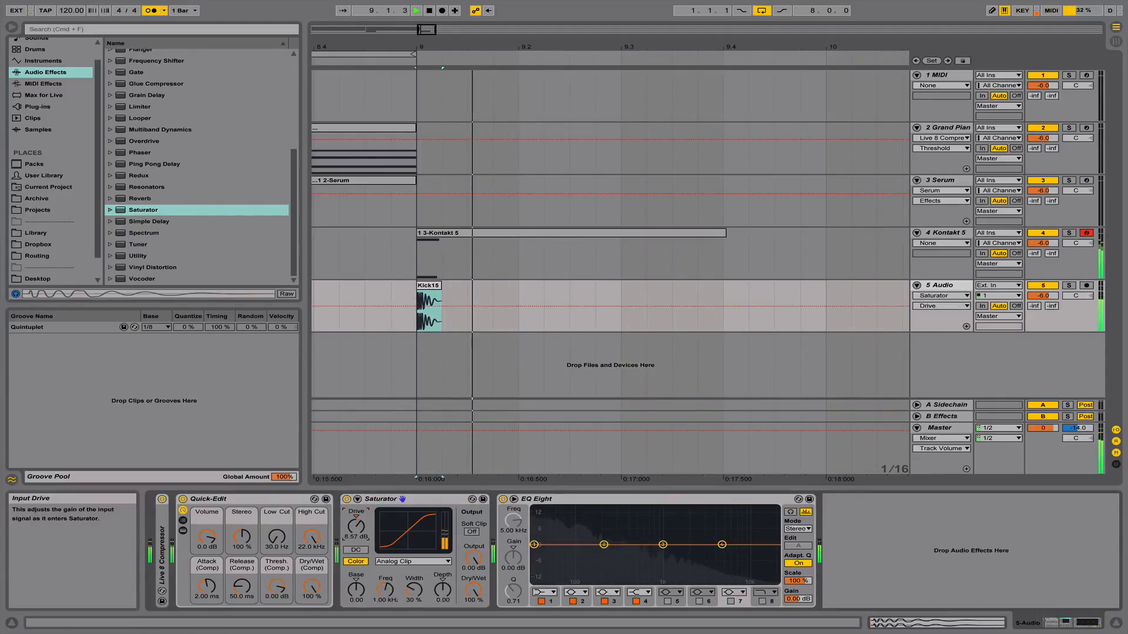
mouse_move(356, 590)
mouse_down()
mouse_move(356, 602)
mouse_move(356, 575)
mouse_move(356, 586)
mouse_up()
key(space)
key(space)
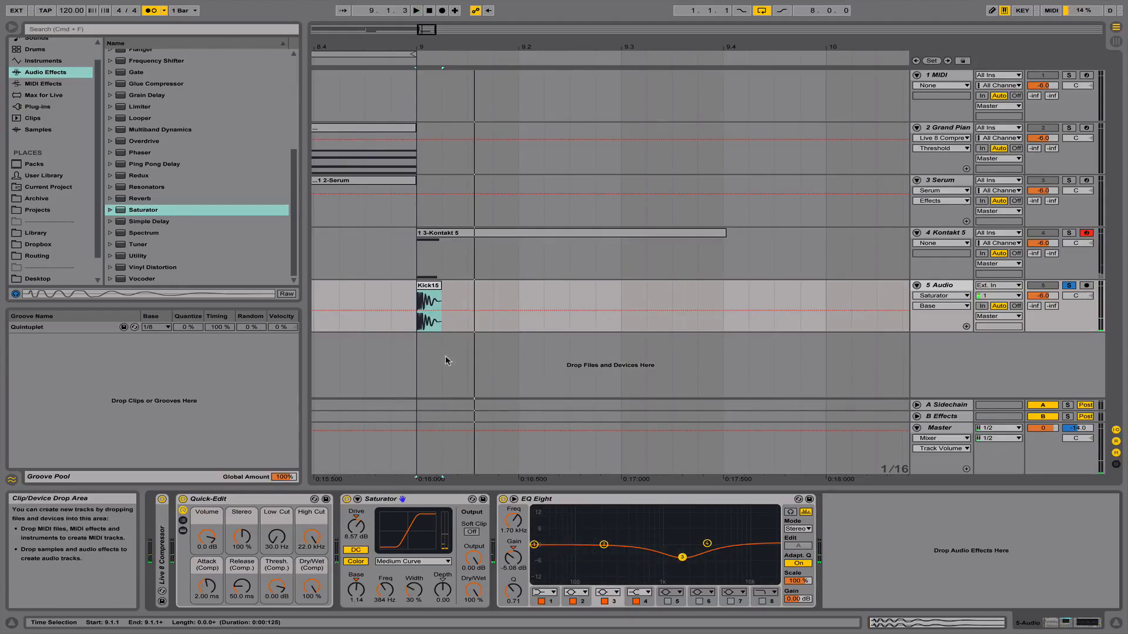
key(space)
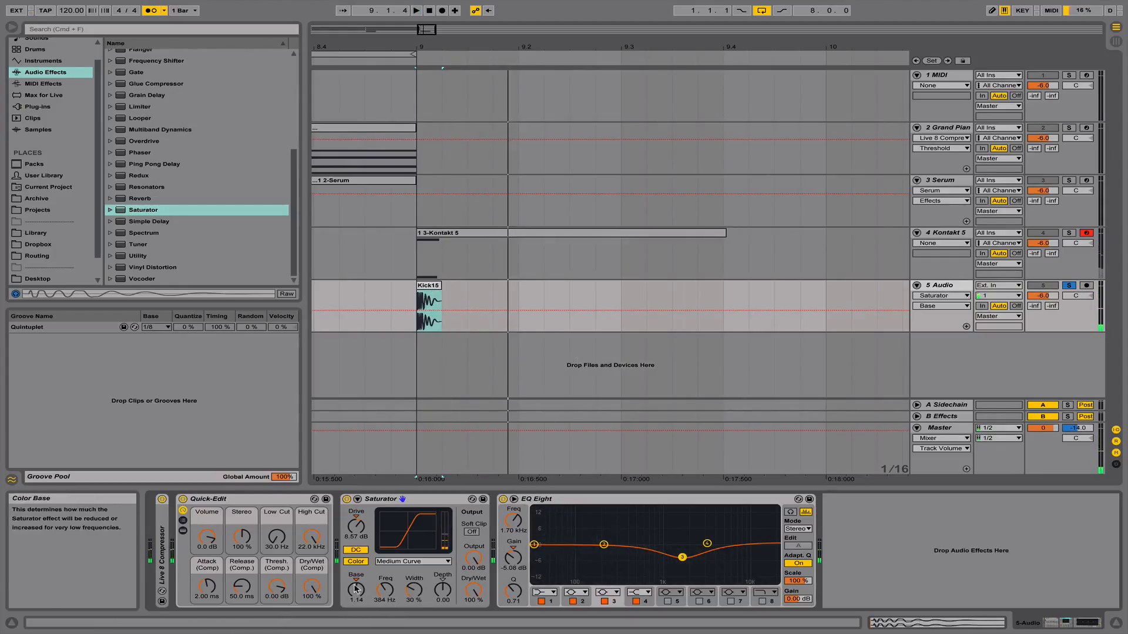
Lower the Saturator's color base to -5.14 while repeatedly playing the kick
mouse_move(355, 589)
mouse_down()
mouse_move(355, 625)
mouse_move(355, 587)
mouse_up()
key(space)
key(space)
key(space)
key(space)
key(space)
key(space)
key(space)
key(space)
key(space)
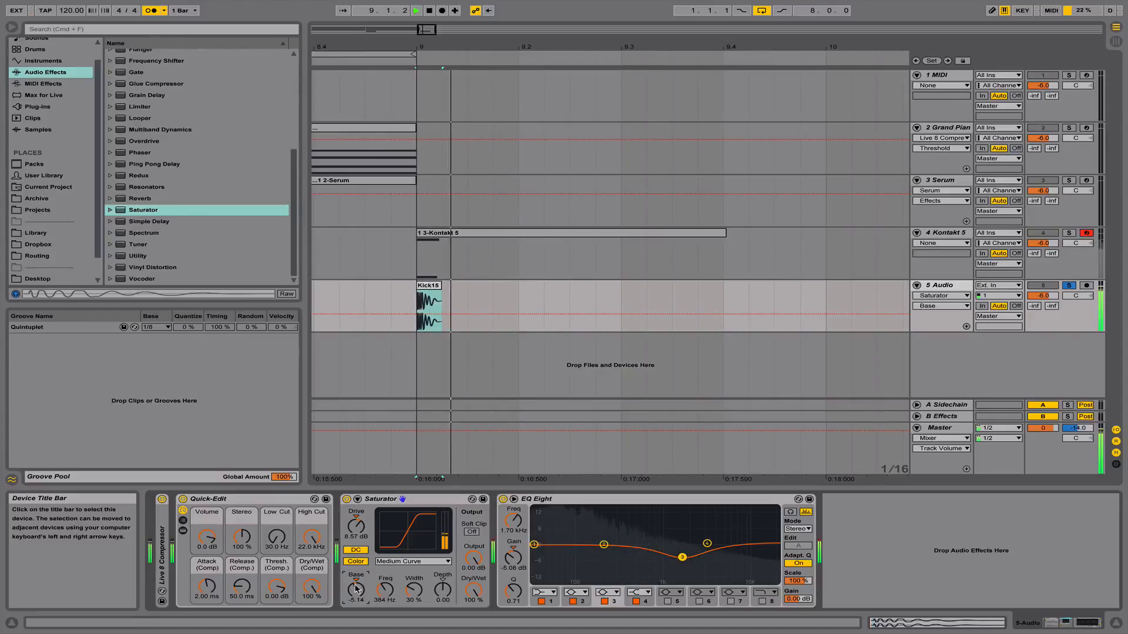
key(space)
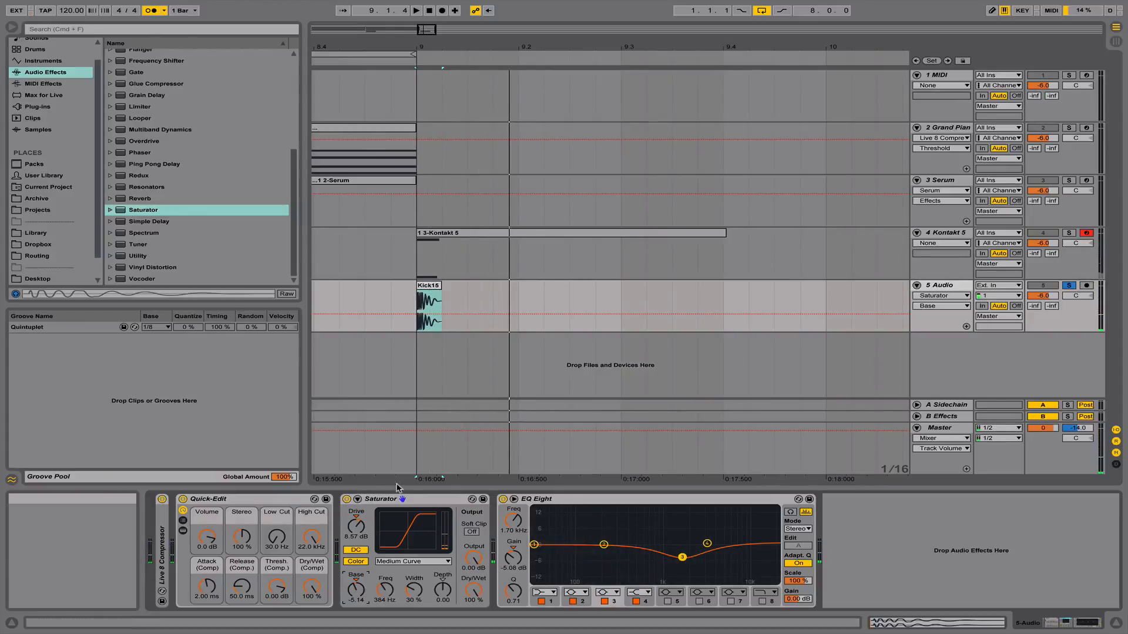
key(space)
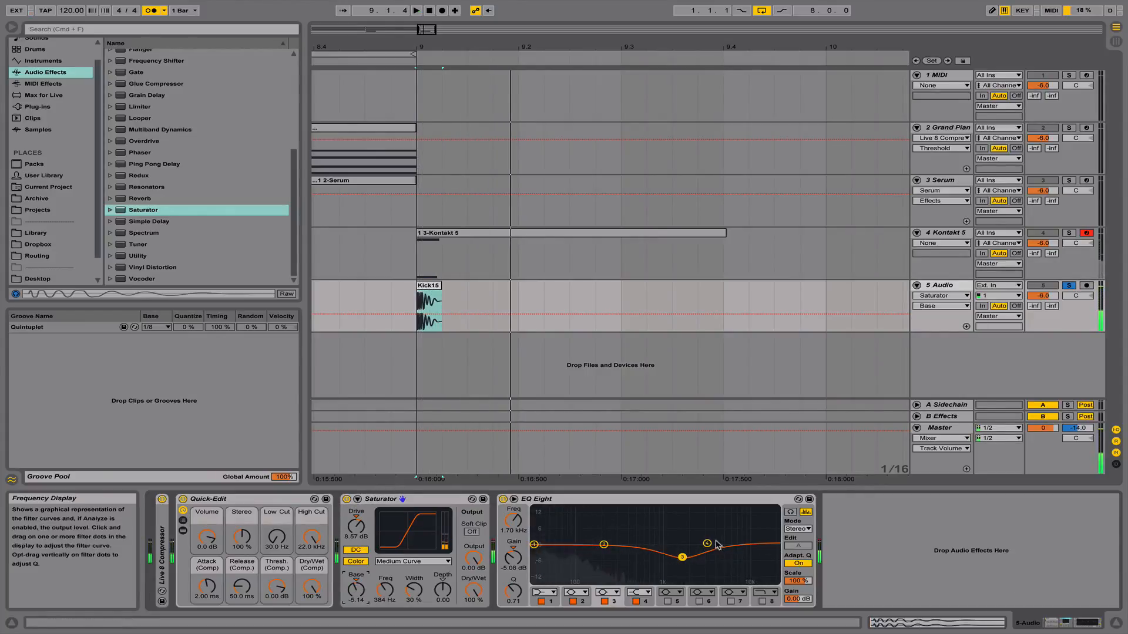
Boost EQ Eight band 4 to about 1.86 dB at 3.35 kHz and listen to the kick
drag(707, 542, 707, 540)
key(space)
key(space)
key(space)
key(space)
key(space)
key(space)
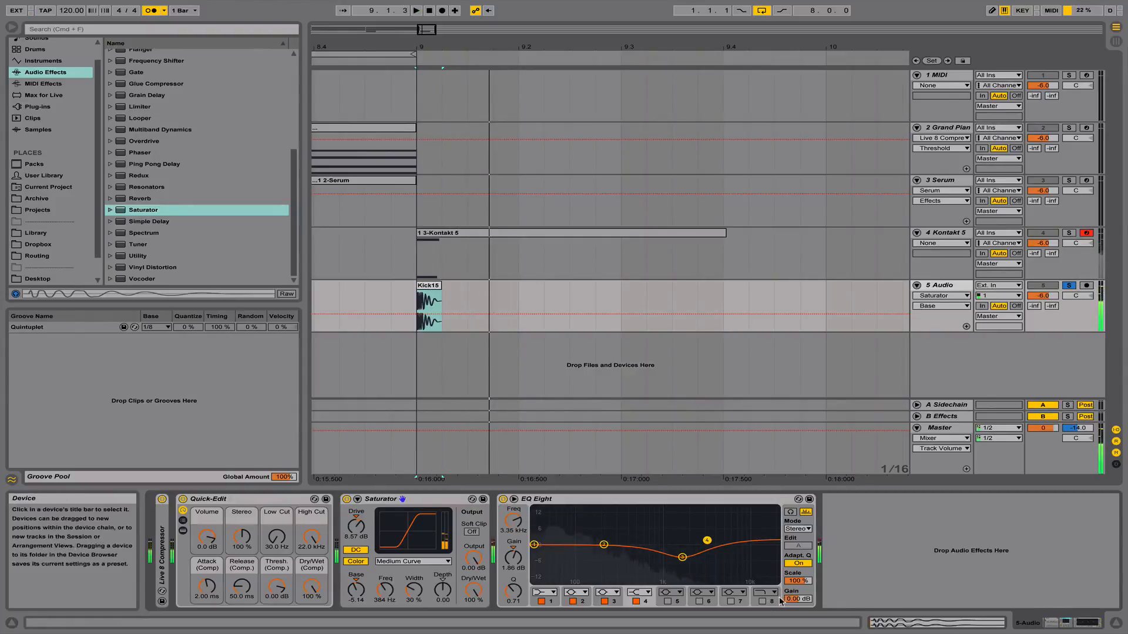
Enable EQ Eight band 8 as a high cut at about 20.6 kHz with a Q of 0.26, checking it by ear
click(763, 601)
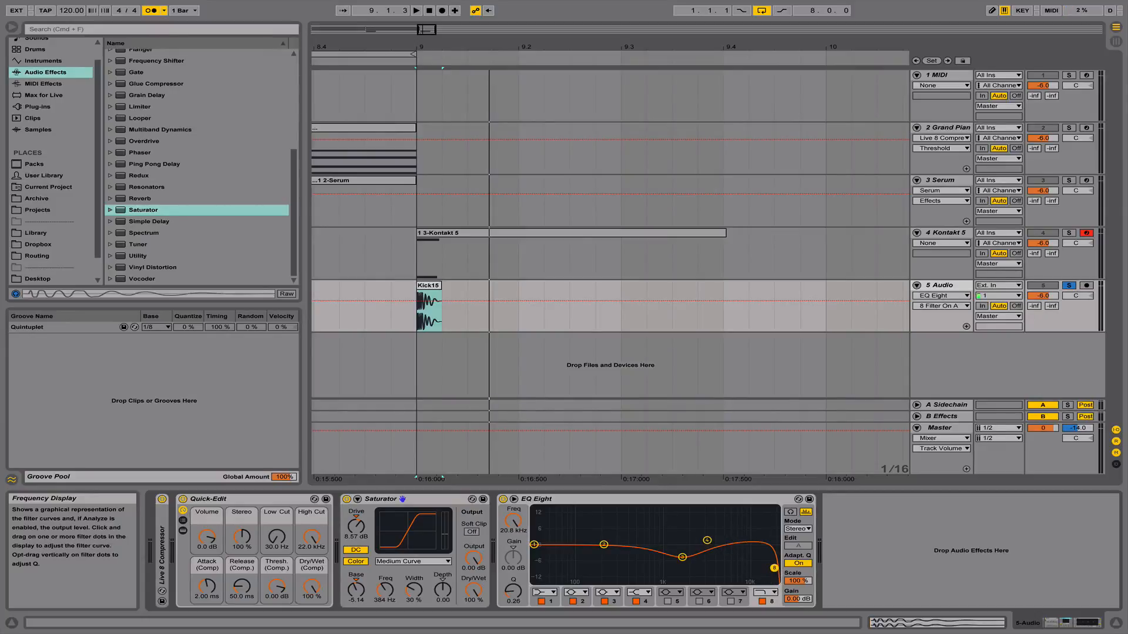
key(space)
key(space)
key(space)
key(space)
key(space)
key(space)
key(space)
drag(682, 575, 775, 570)
key(space)
key(space)
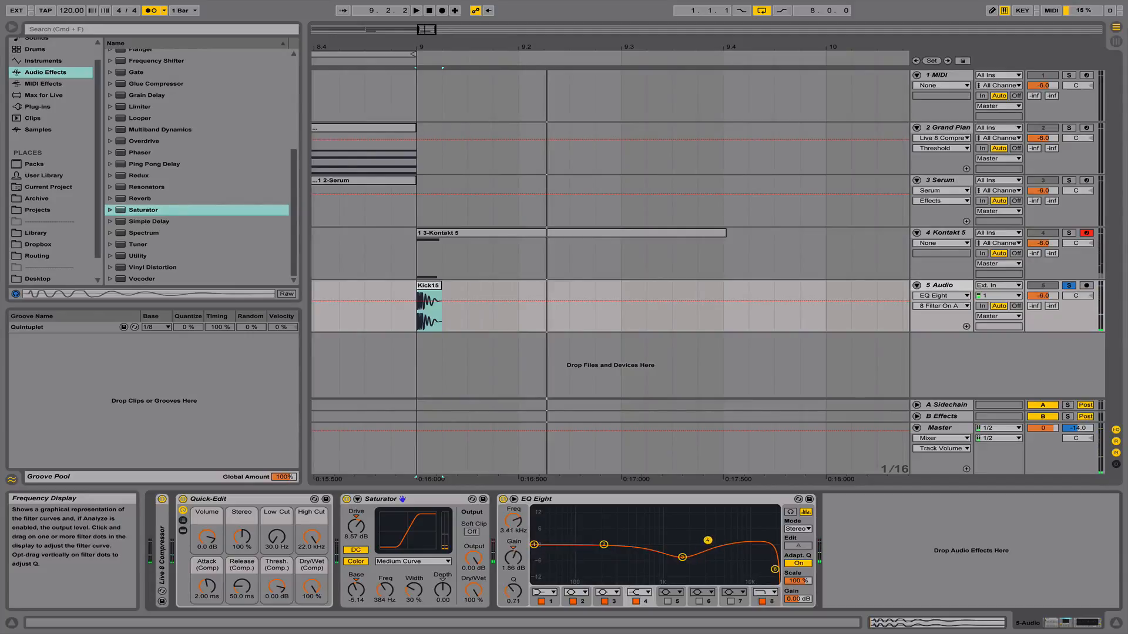
Readjust EQ Eight band 4 to about 1.61 dB at a slightly higher frequency and play the kick
key(space)
drag(708, 540, 713, 541)
key(space)
key(space)
key(space)
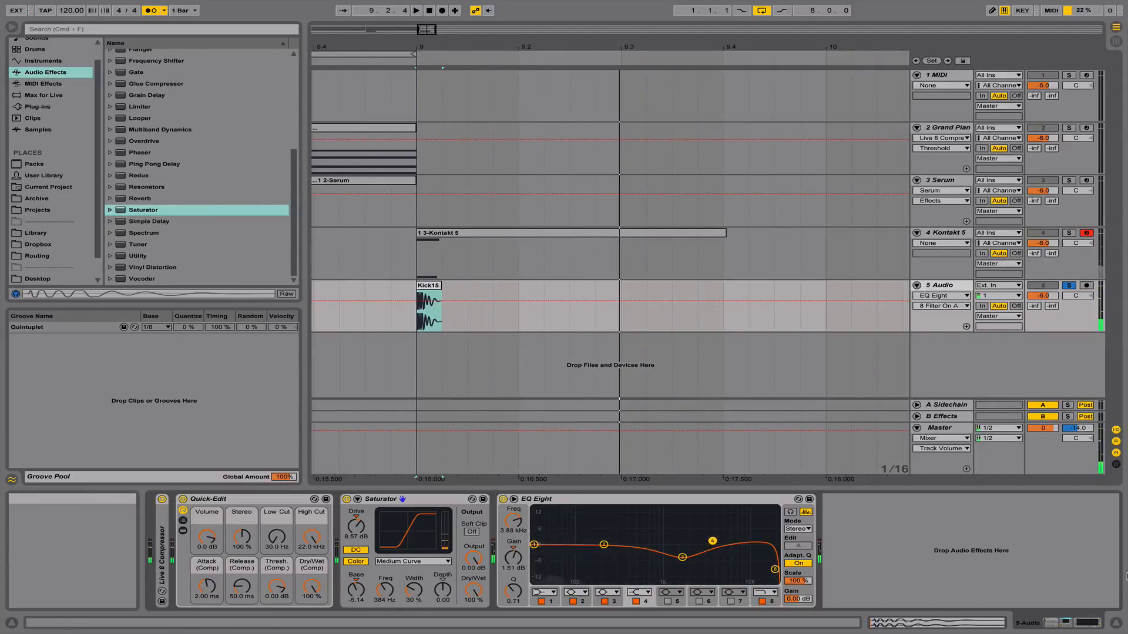
Freeze the 5 Audio track and flatten it to render the processed kick as audio
click(1116, 624)
drag(452, 40, 451, 23)
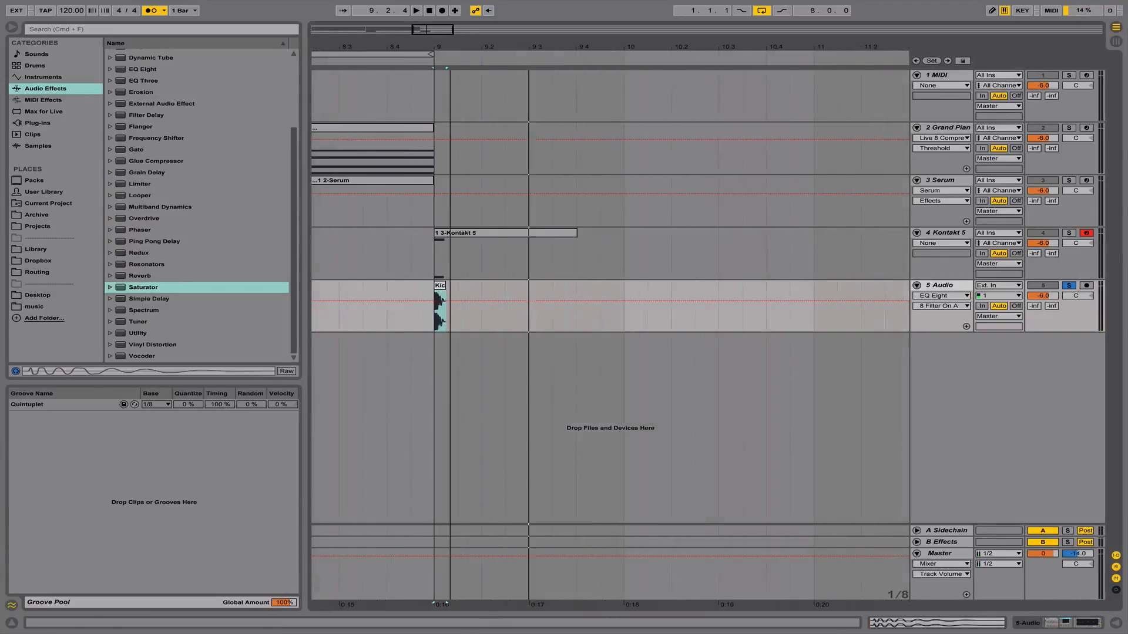
click(946, 76)
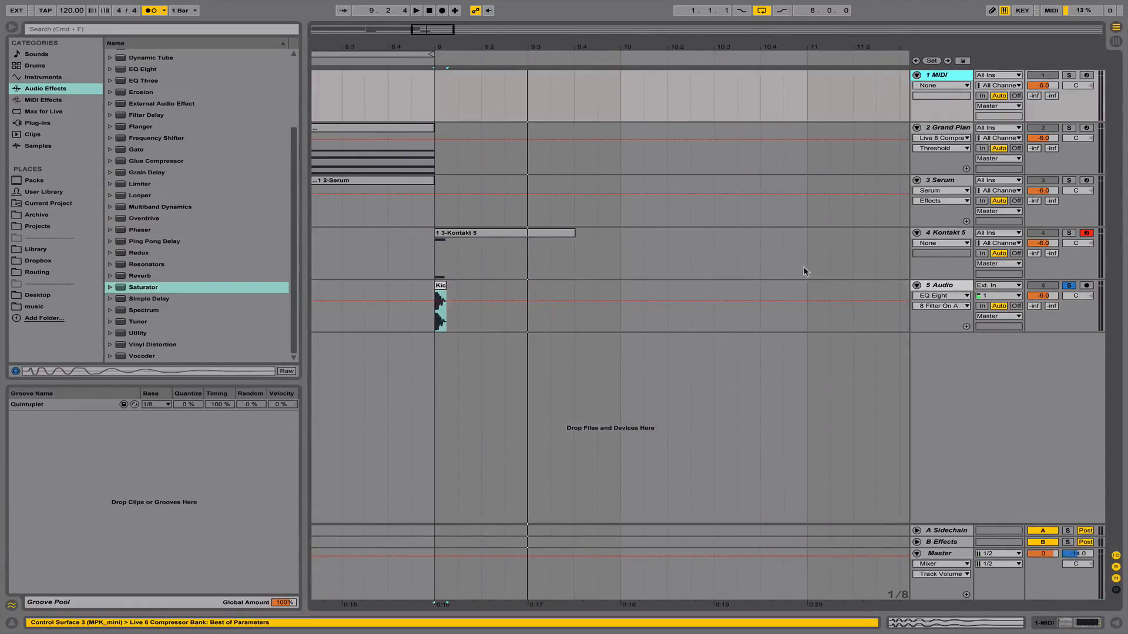
click(956, 288)
right_click(526, 294)
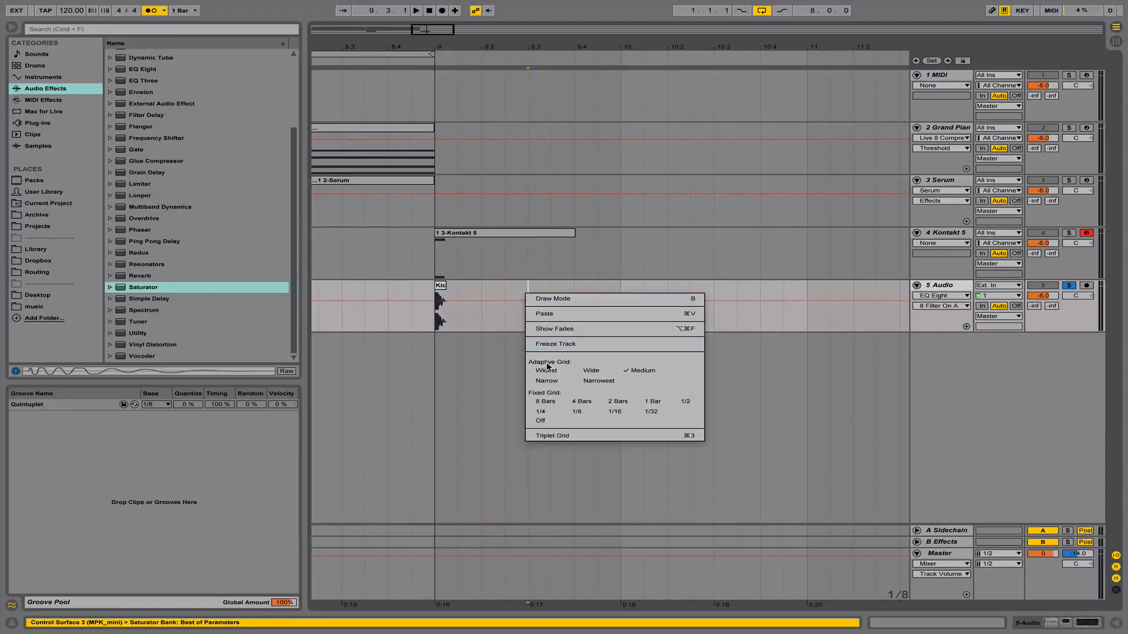
key(Escape)
right_click(527, 295)
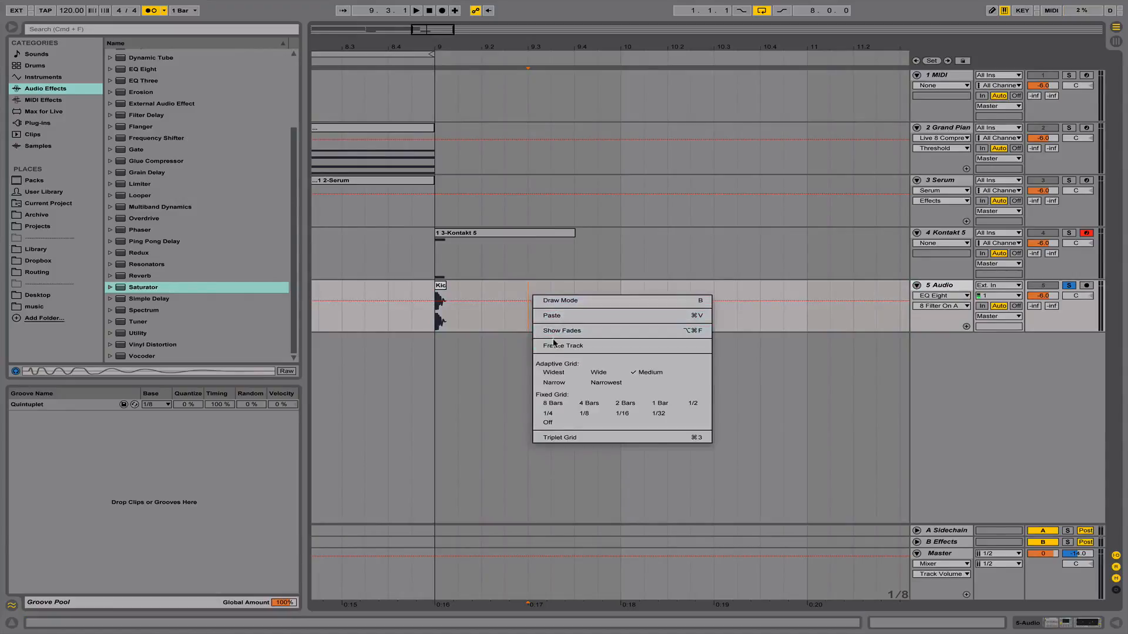
click(548, 343)
right_click(532, 293)
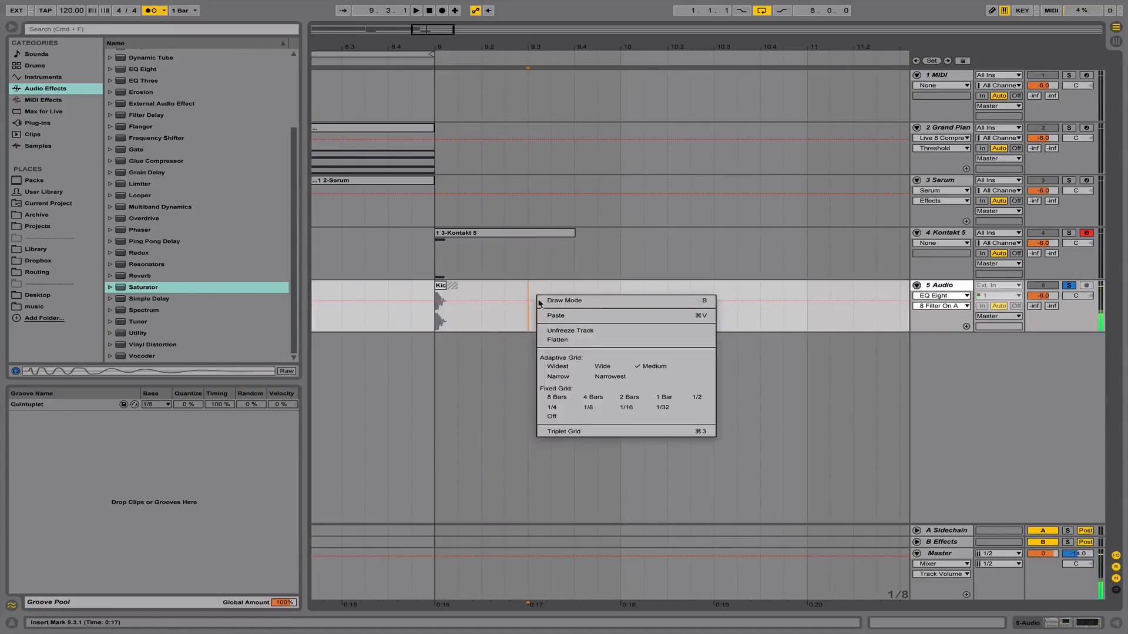
click(552, 336)
Delete the freeze tail clip after the flattened kick and play the remaining clip
drag(446, 299, 459, 298)
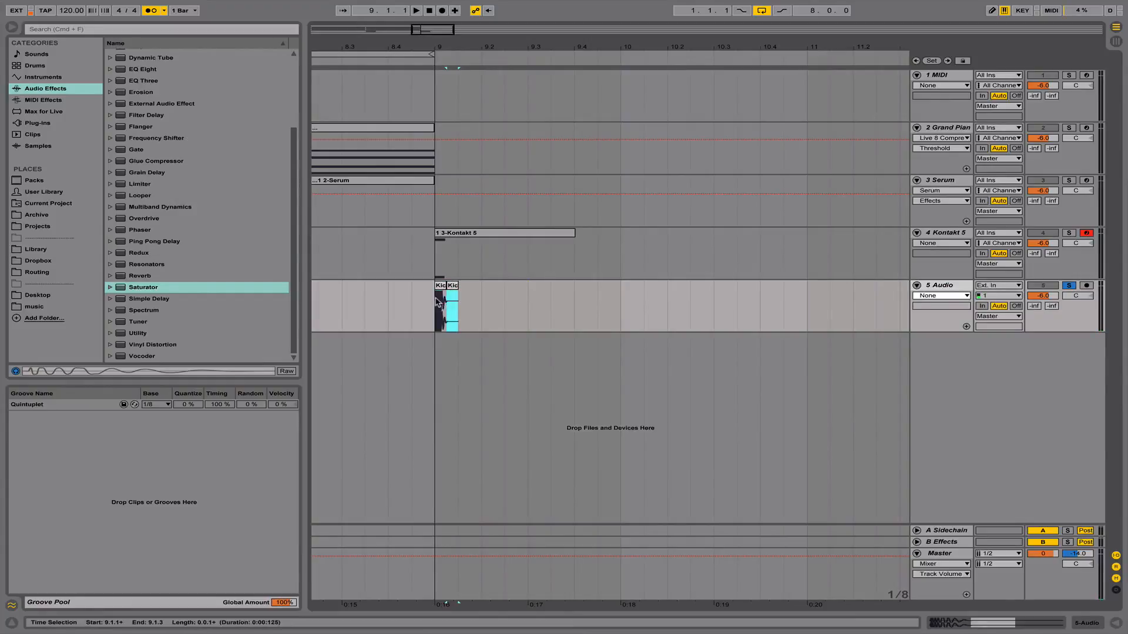
click(454, 287)
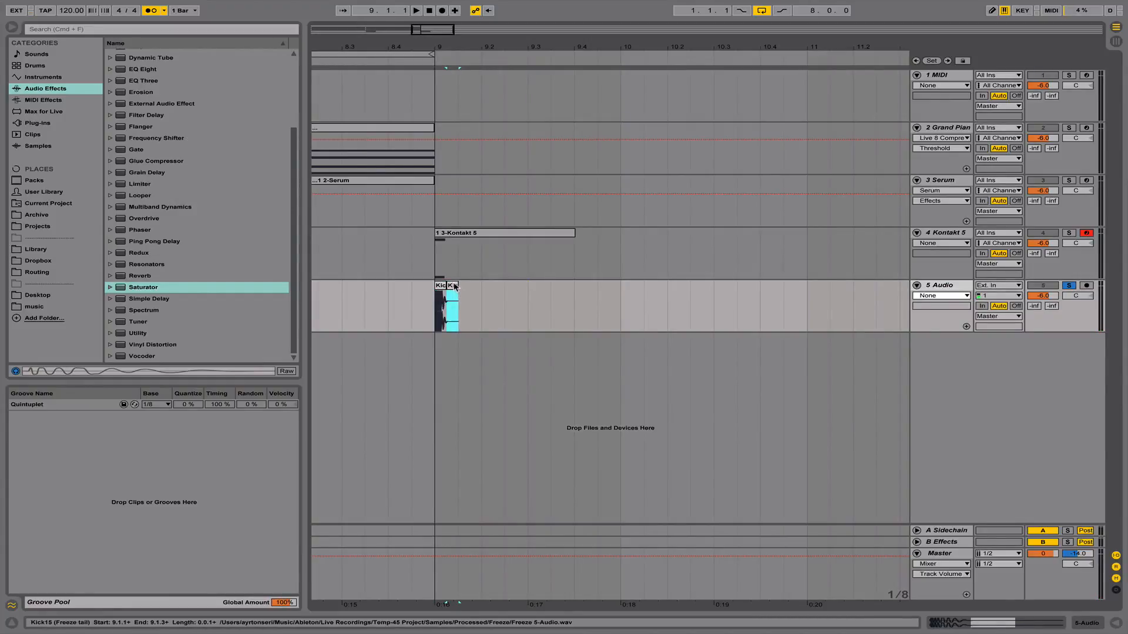
key(Delete)
key(space)
key(space)
scroll(458, 287, left, 1)
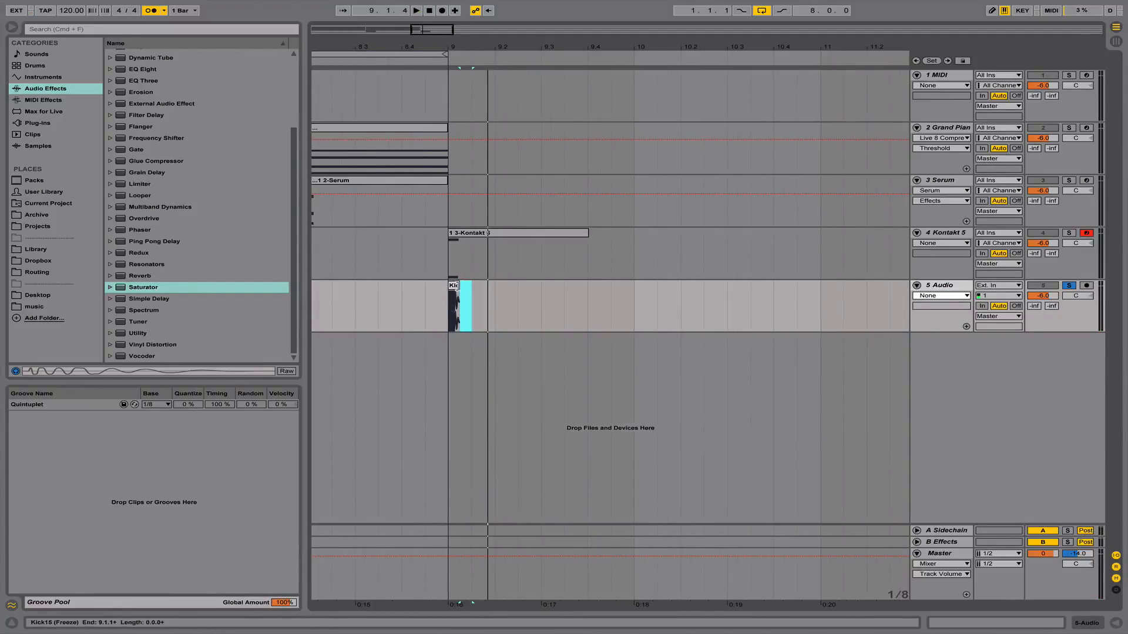
Adjust the flattened kick clip's end to 9.1.2, play it, and consolidate the clip
mouse_move(457, 286)
mouse_down()
mouse_move(486, 287)
mouse_move(462, 296)
mouse_up()
key(space)
key(space)
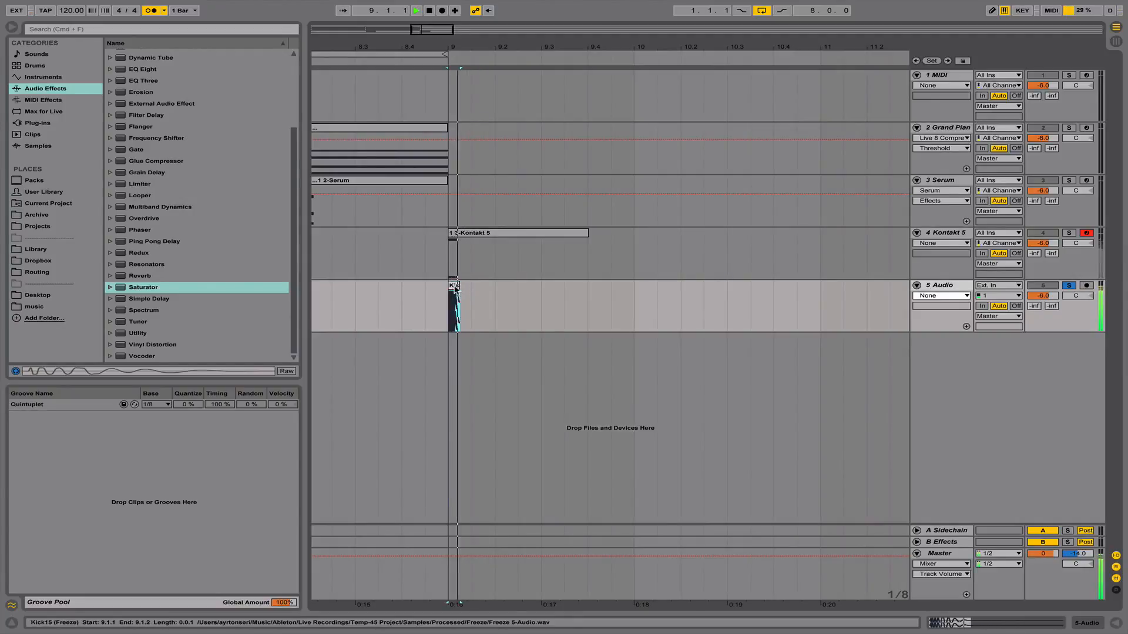
key(space)
key(super+j)
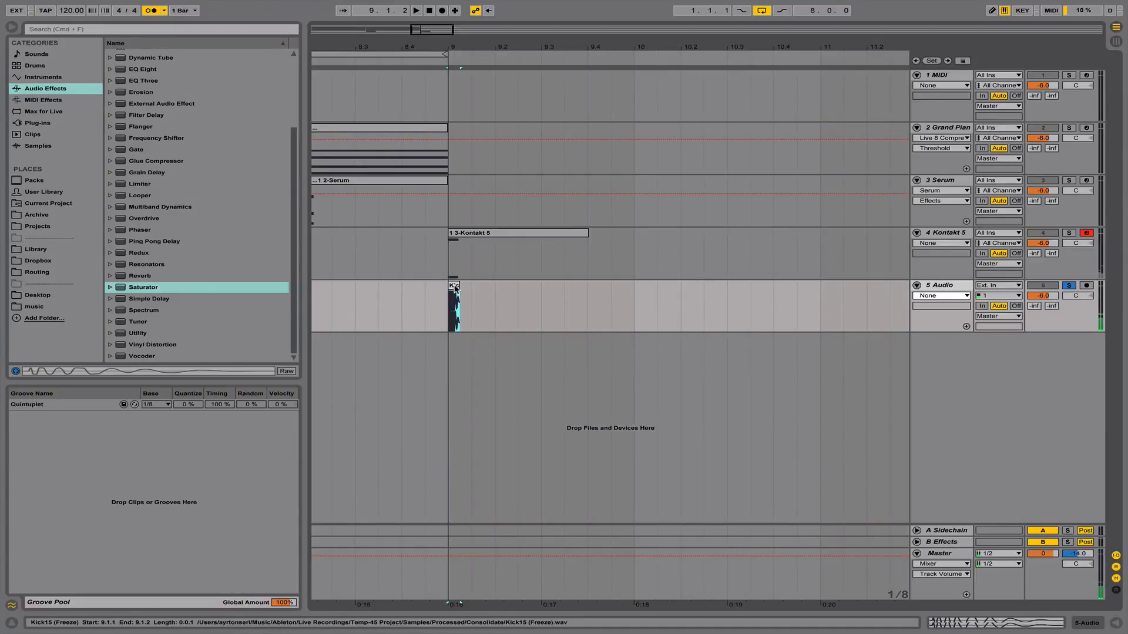
Load a Drum Rack onto the 1 MIDI track
double_click(958, 75)
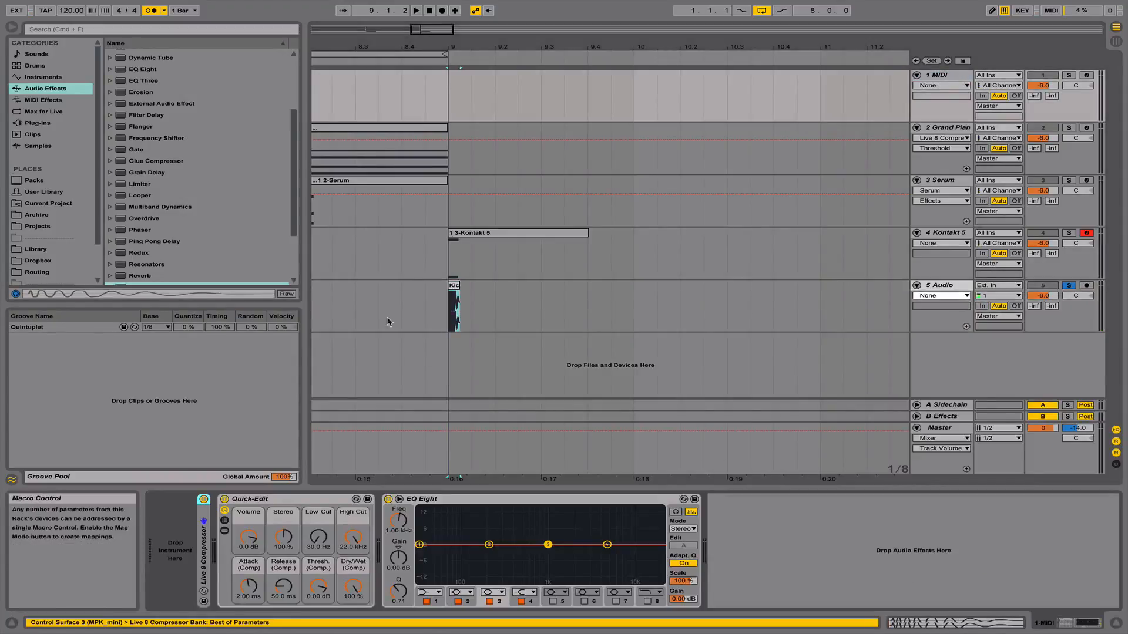
click(78, 75)
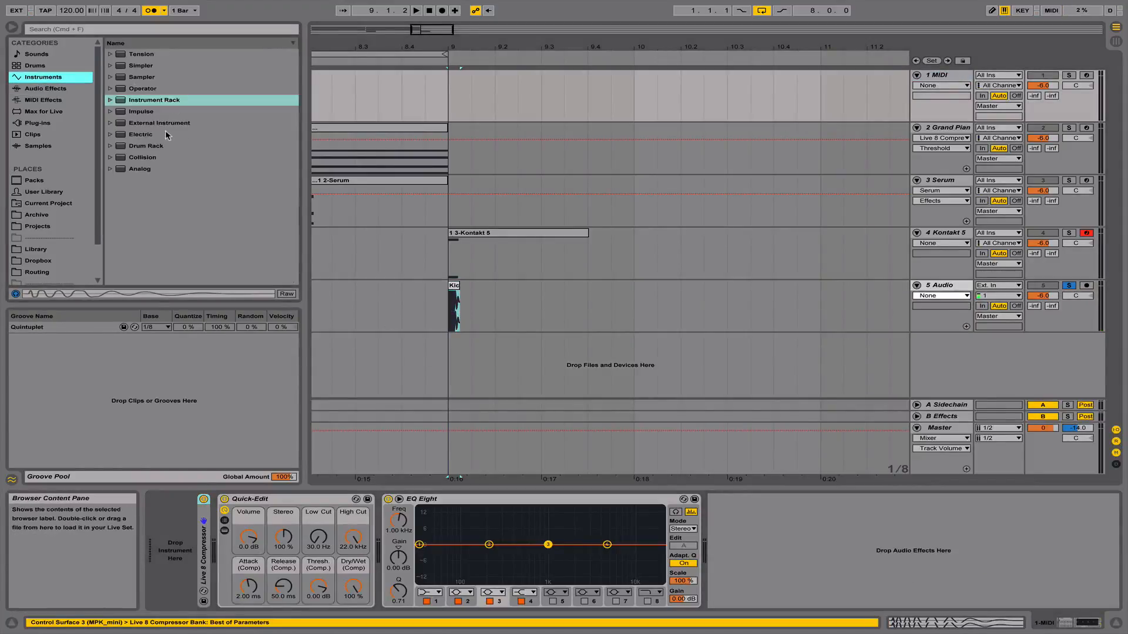
drag(140, 145, 175, 546)
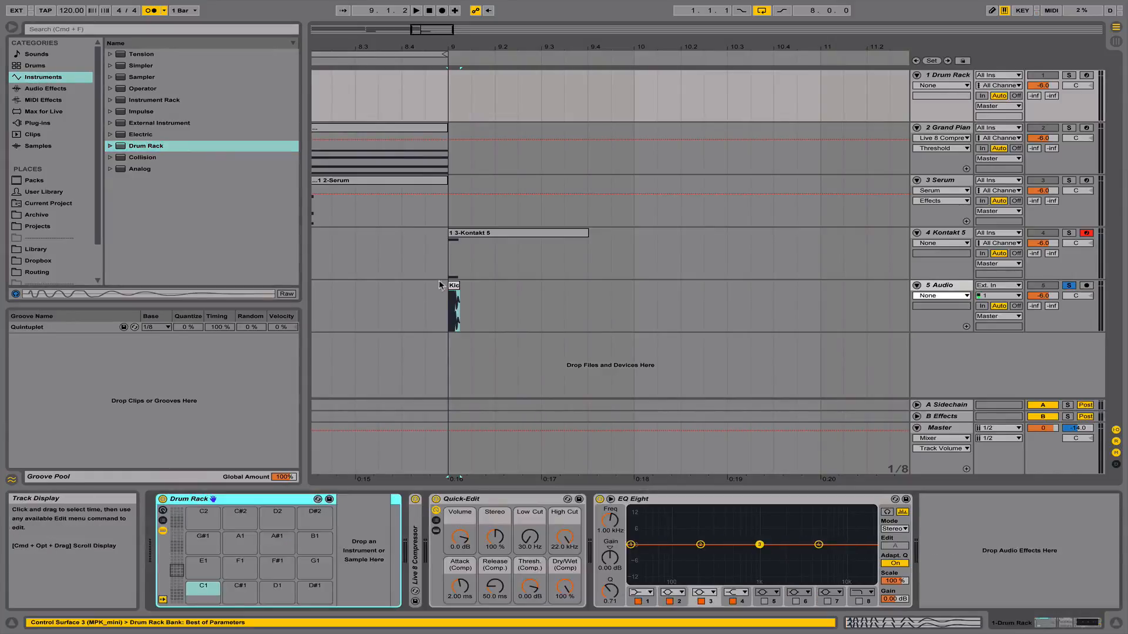
Place the rendered kick clip on the Drum Rack's C1 pad, audition it and raise its volume to about 6.75 dB
drag(208, 594, 202, 600)
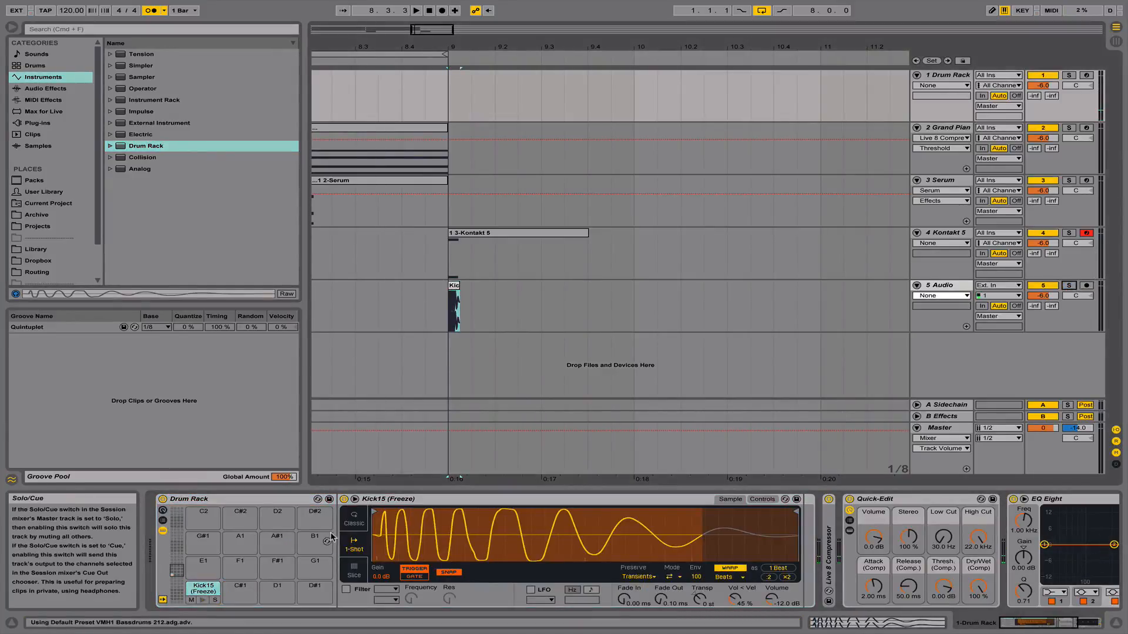
click(202, 600)
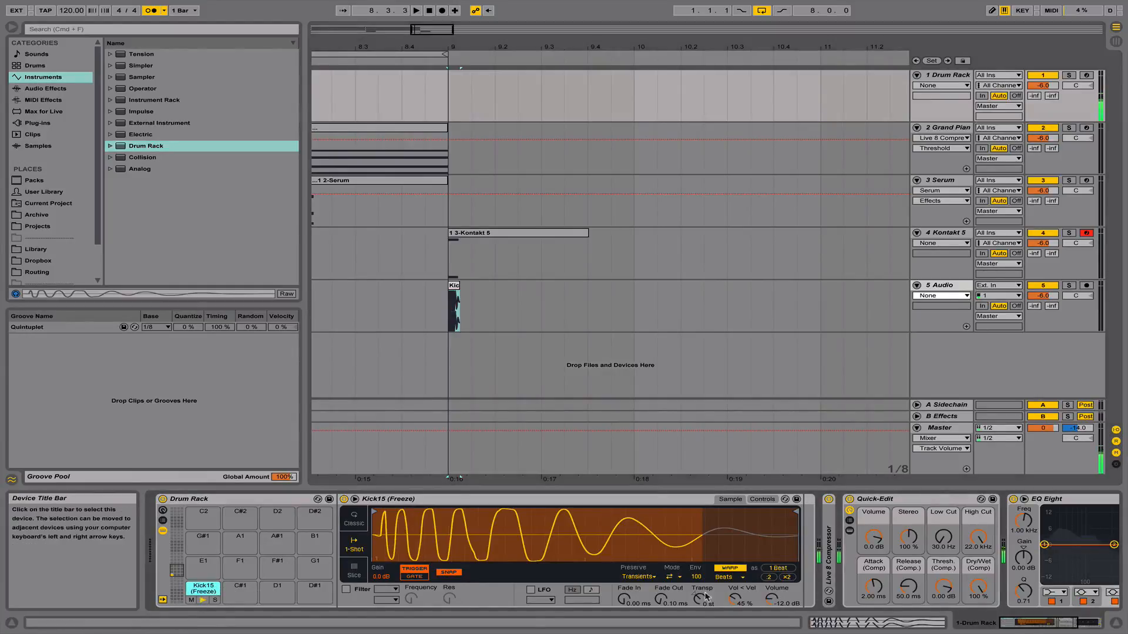
click(201, 599)
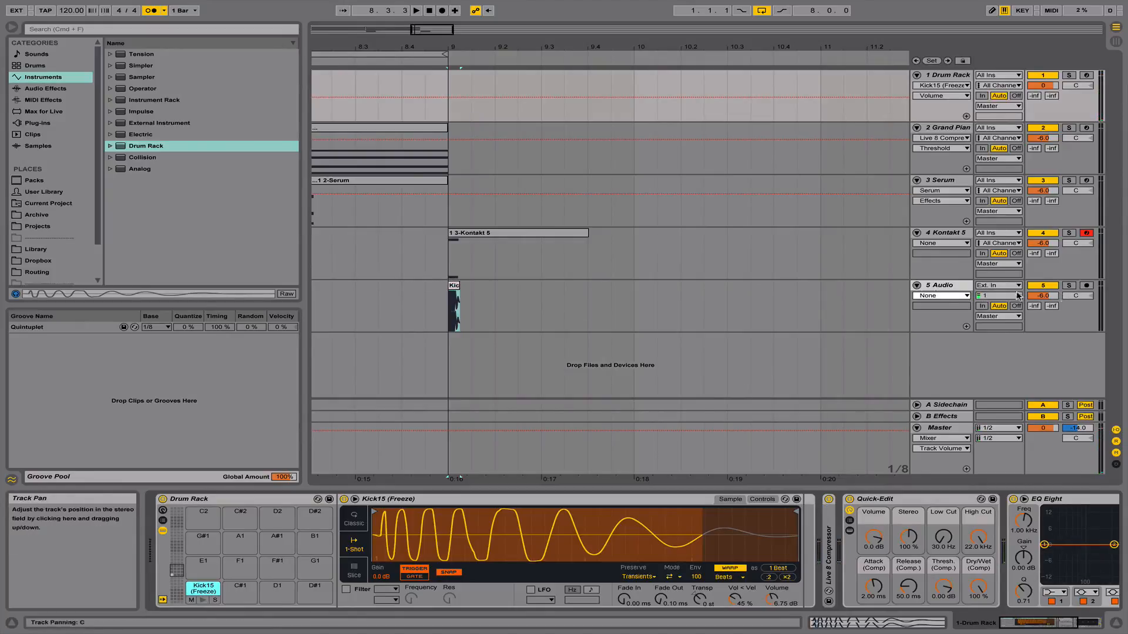
Delete the 5 Audio track and play the remaining arrangement from bar 9 and from bar 1
click(953, 288)
key(Delete)
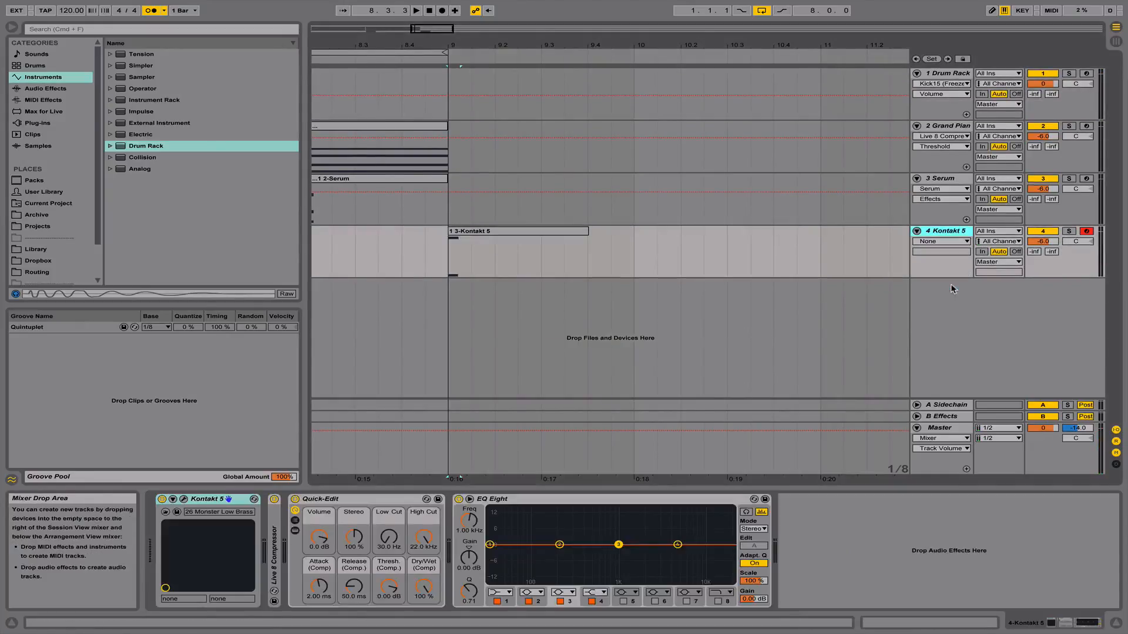
key(space)
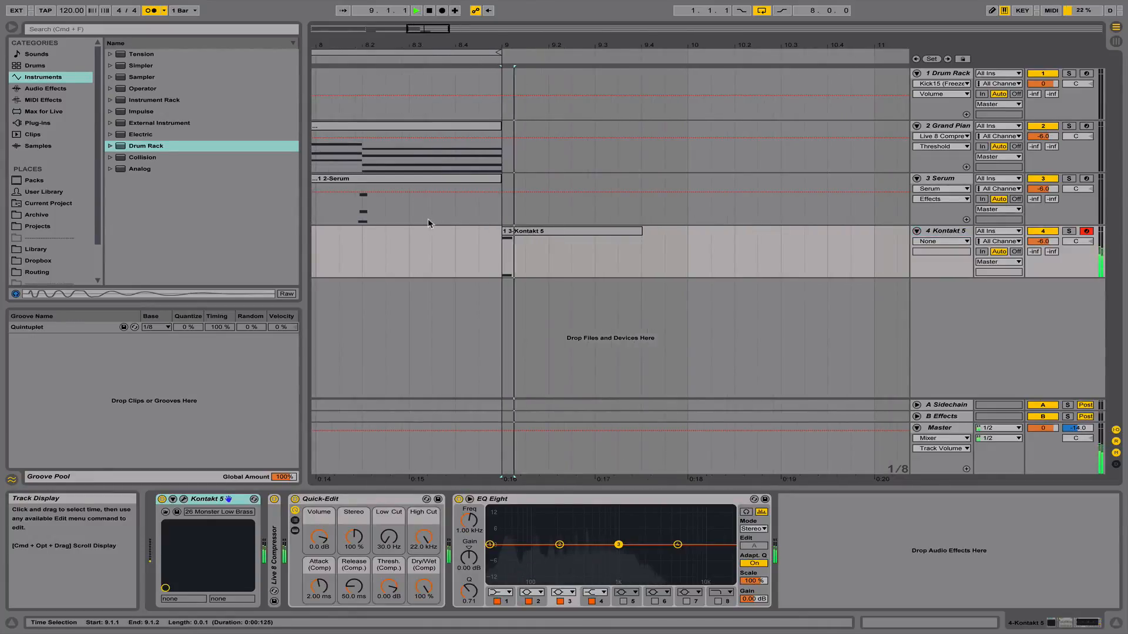
scroll(456, 238, left, 20)
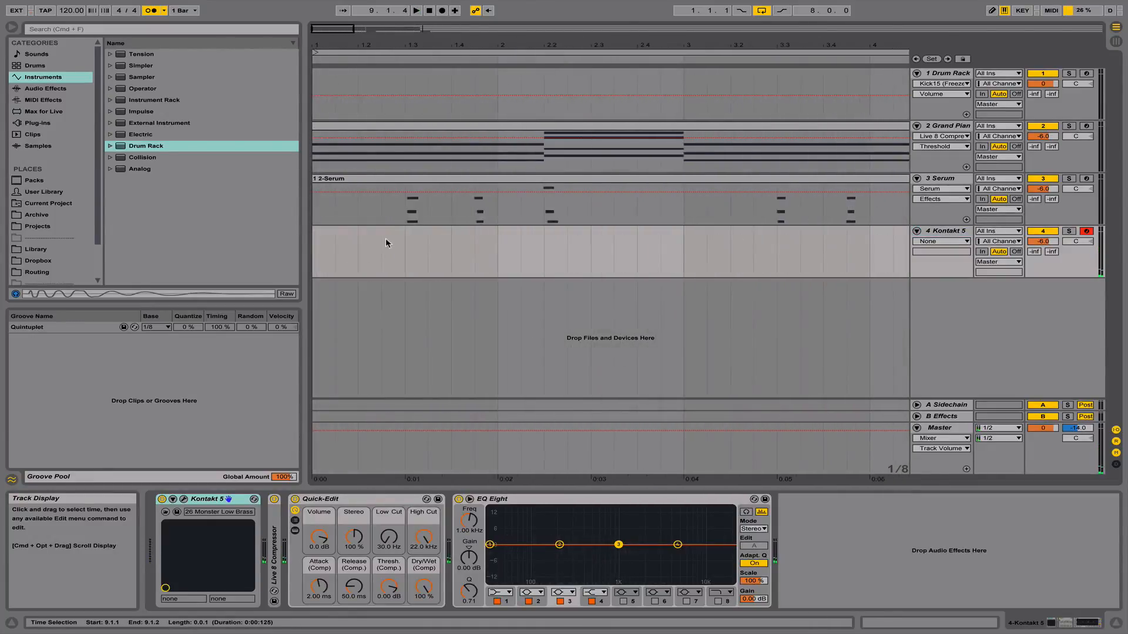
click(321, 245)
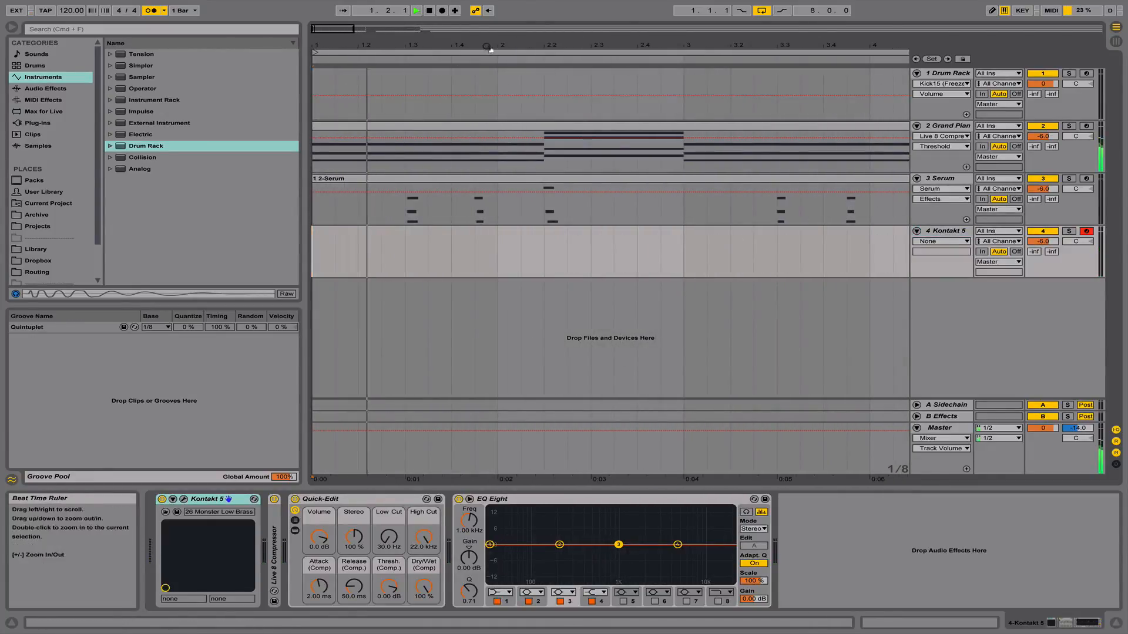
Transpose all notes in the first Serum clip down one octave and listen to the result
drag(491, 46, 491, 6)
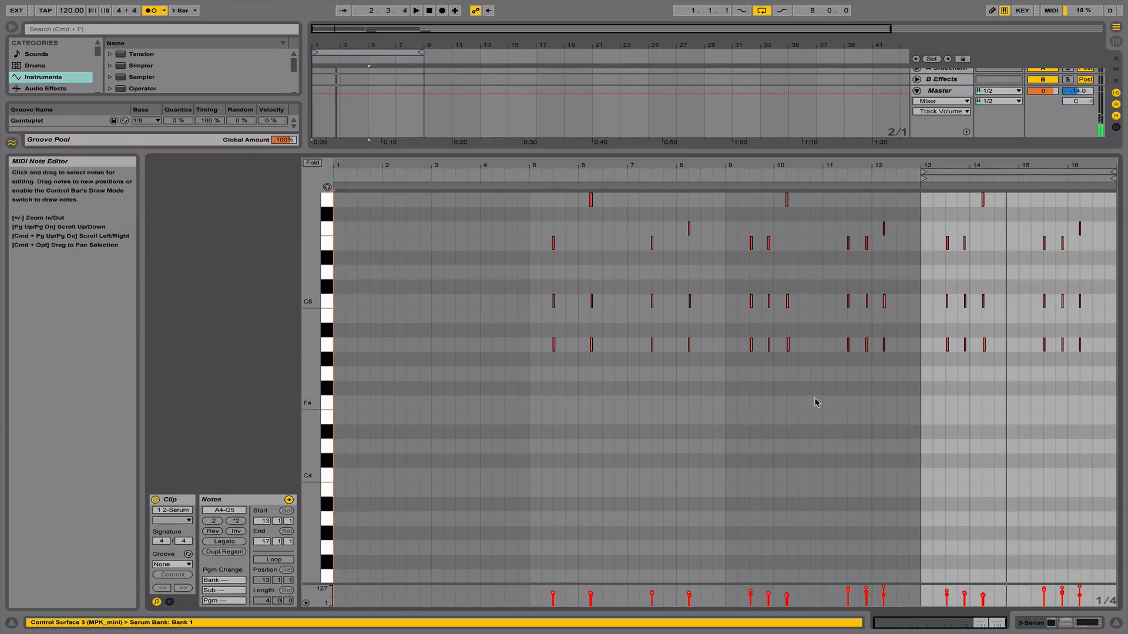
click(870, 403)
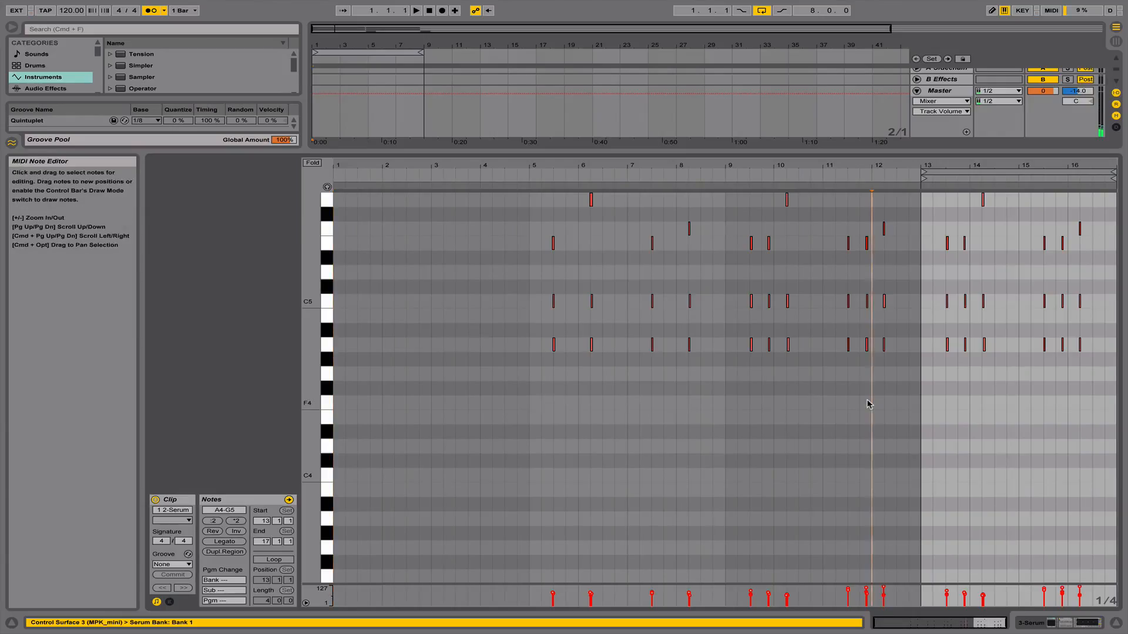
key(super+a)
key(shift+Down)
key(space)
scroll(870, 404, down, 10)
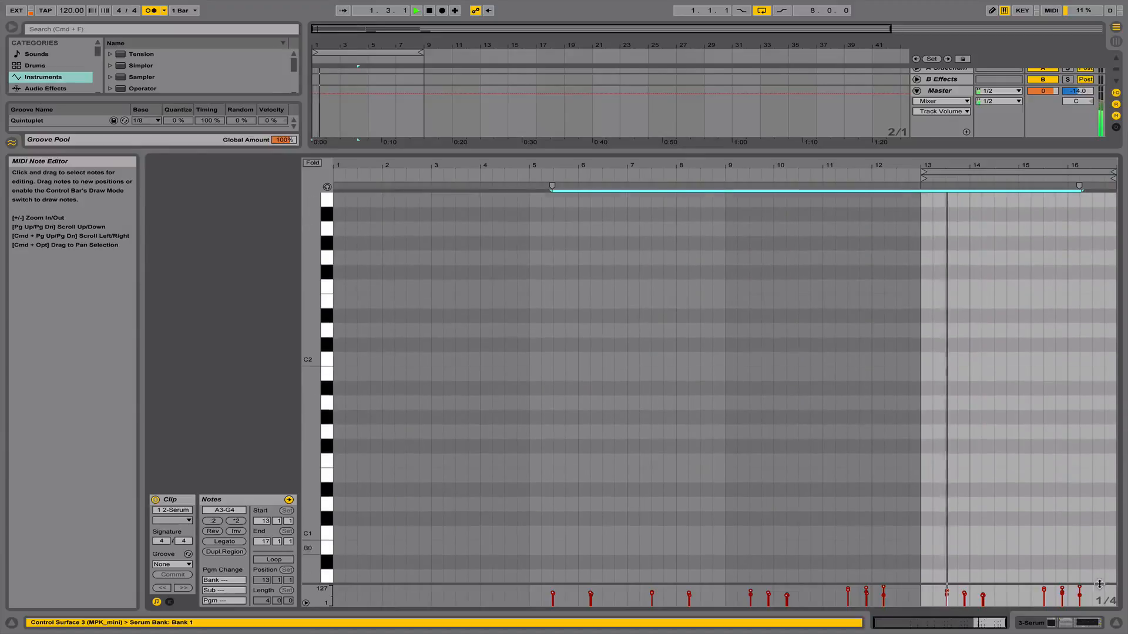
click(1117, 624)
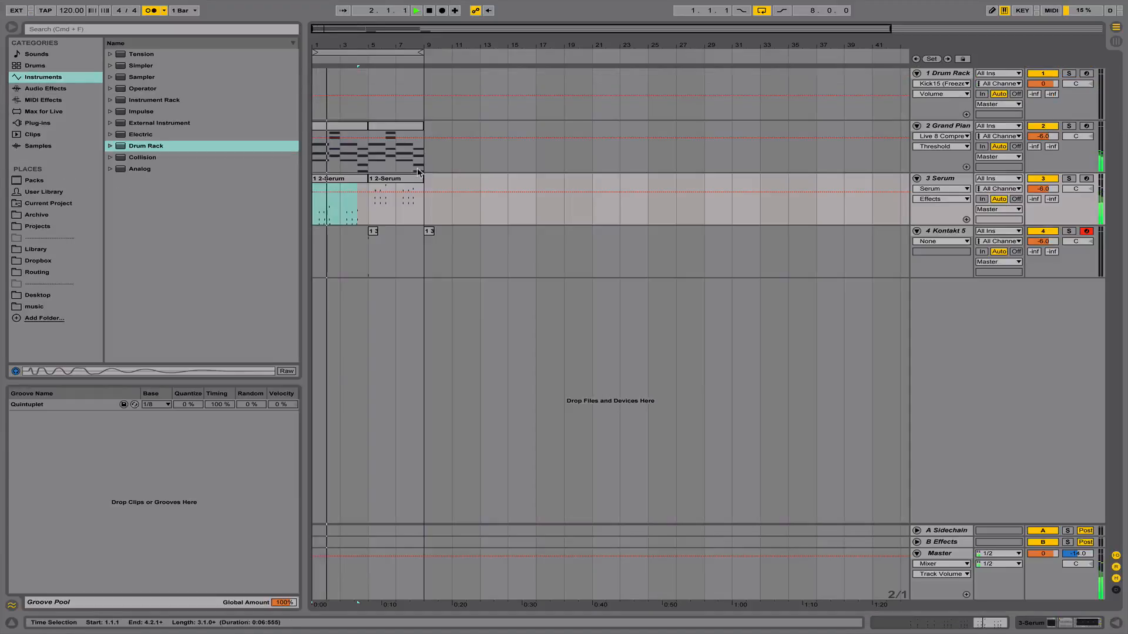
Replace the second Serum clip at bar 5 with a copy of the transposed first clip
click(381, 181)
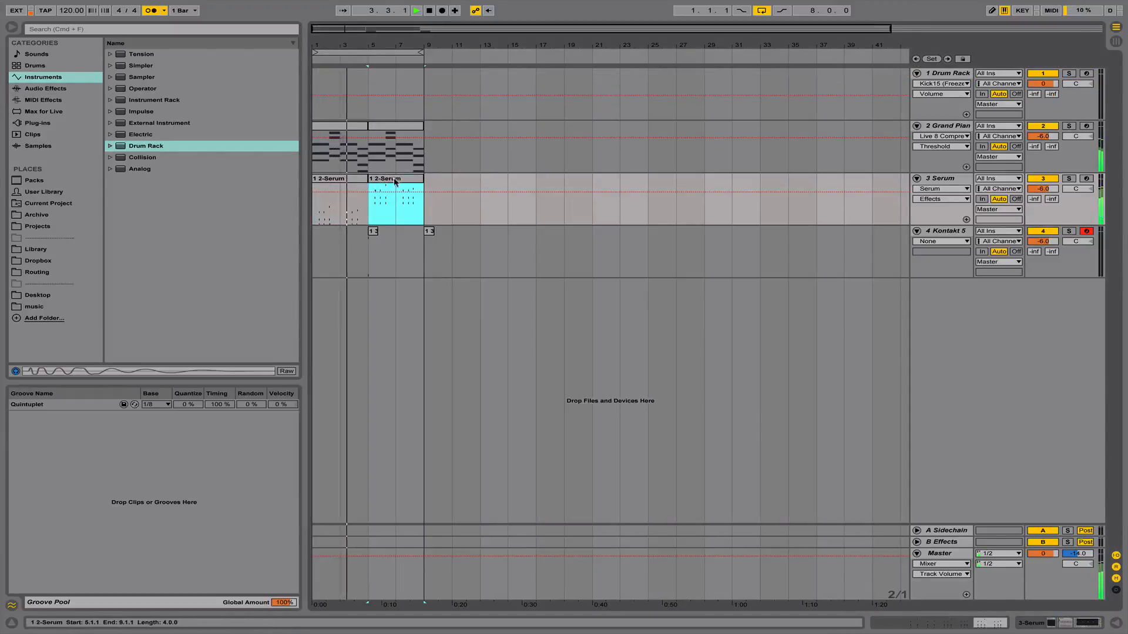
click(331, 180)
drag(331, 180, 386, 184)
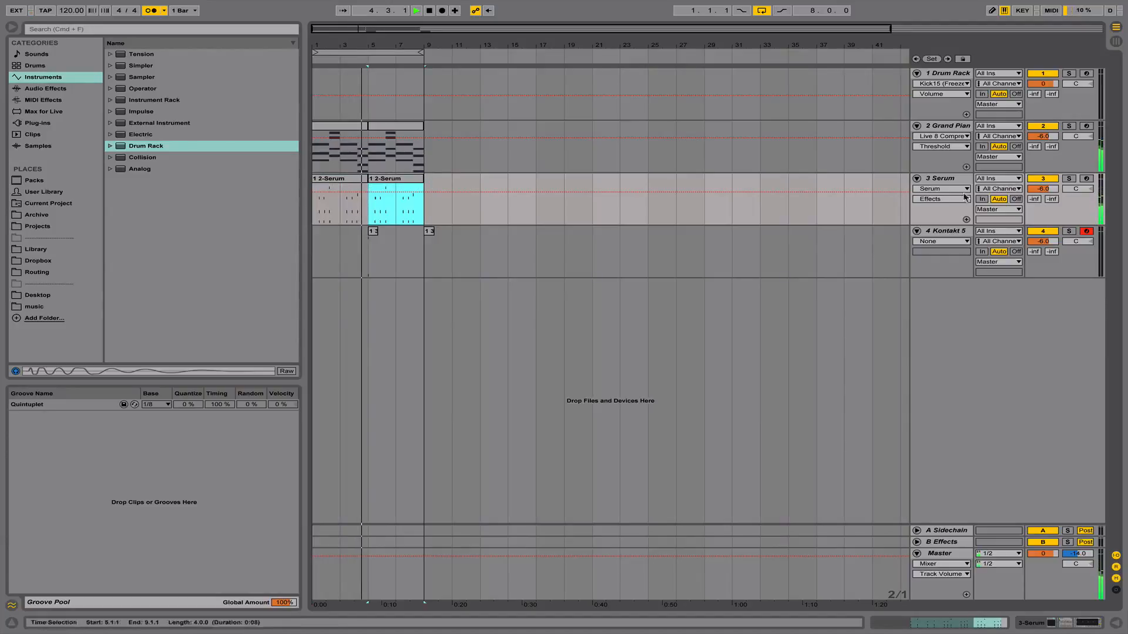
Add a Reverb to the end of the Serum track's chain and set its Dry/Wet to about 90%
double_click(945, 179)
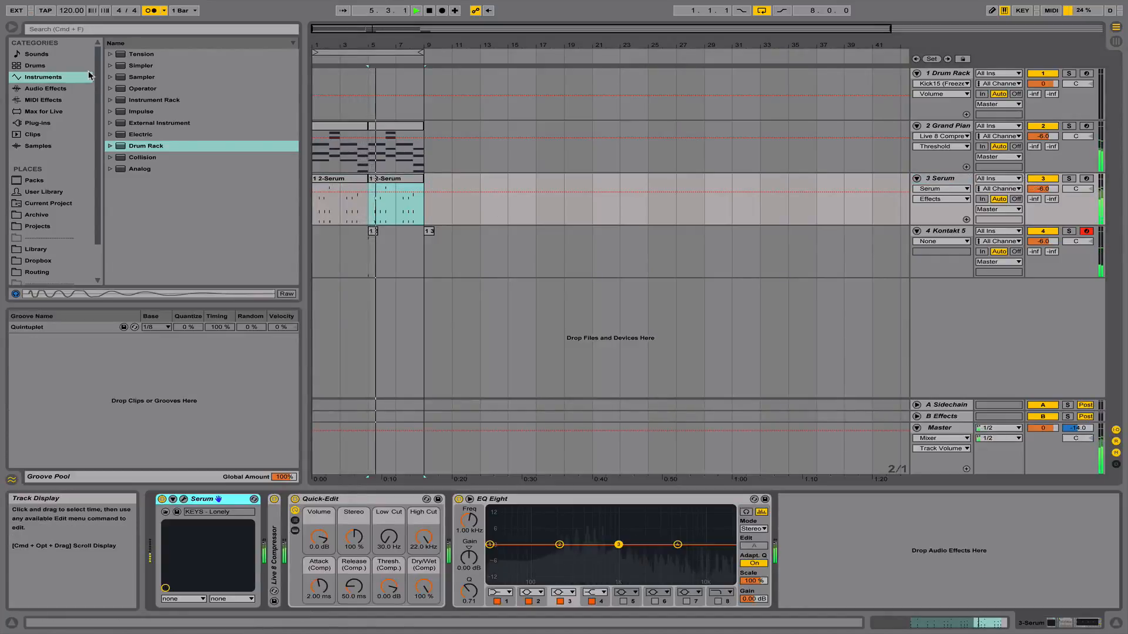
click(51, 89)
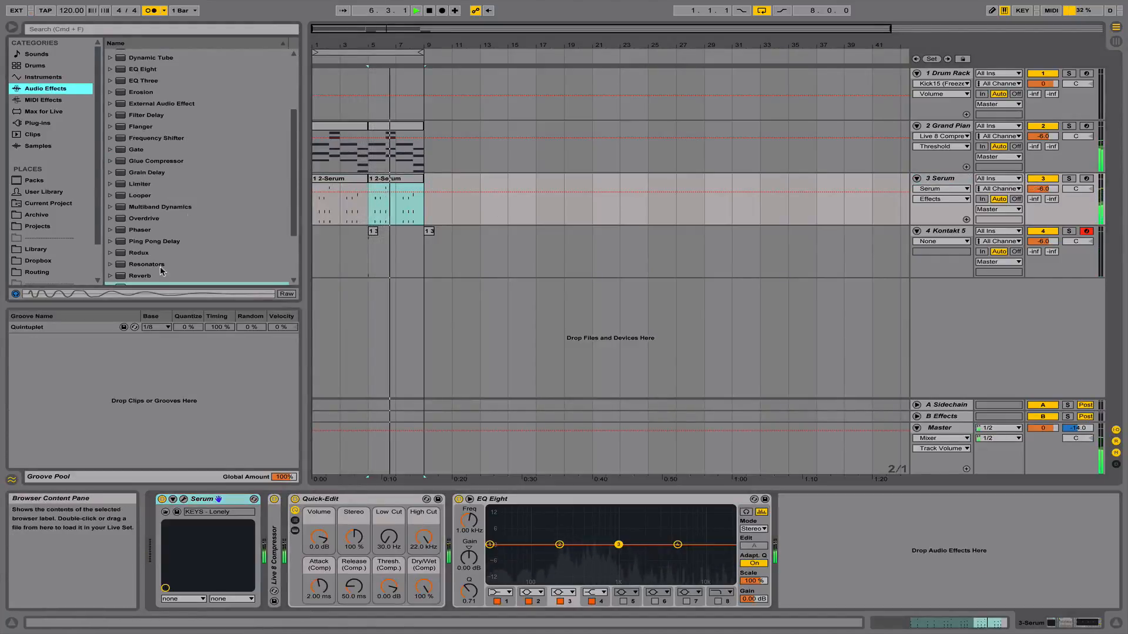
scroll(150, 247, down, 3)
drag(140, 197, 776, 529)
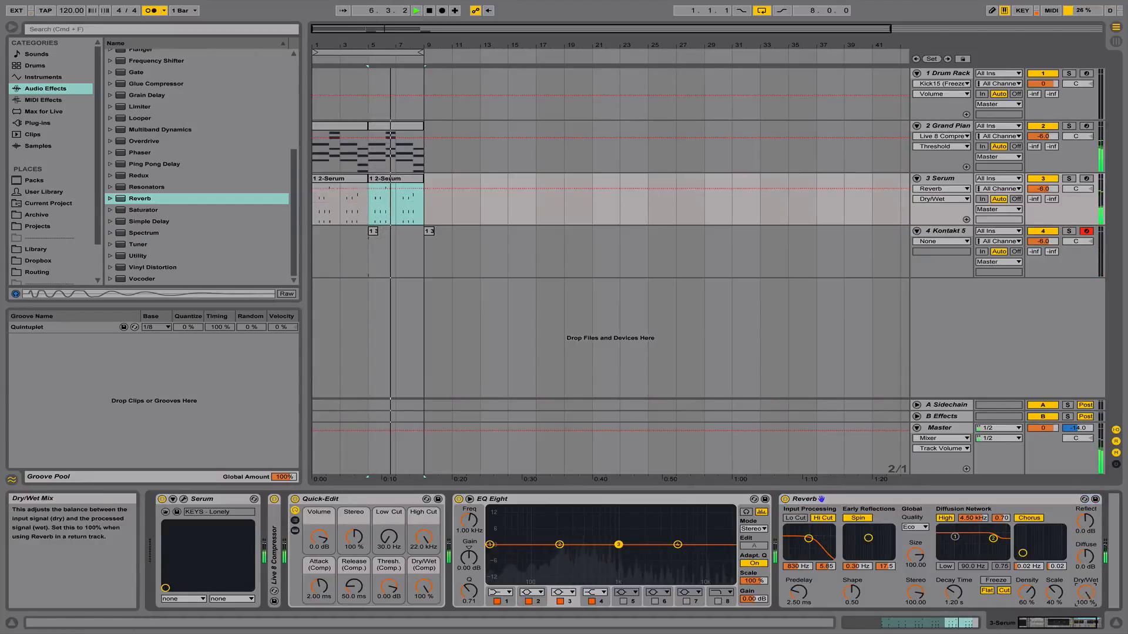
mouse_move(1085, 594)
mouse_down()
mouse_move(1085, 570)
mouse_move(1077, 602)
mouse_up()
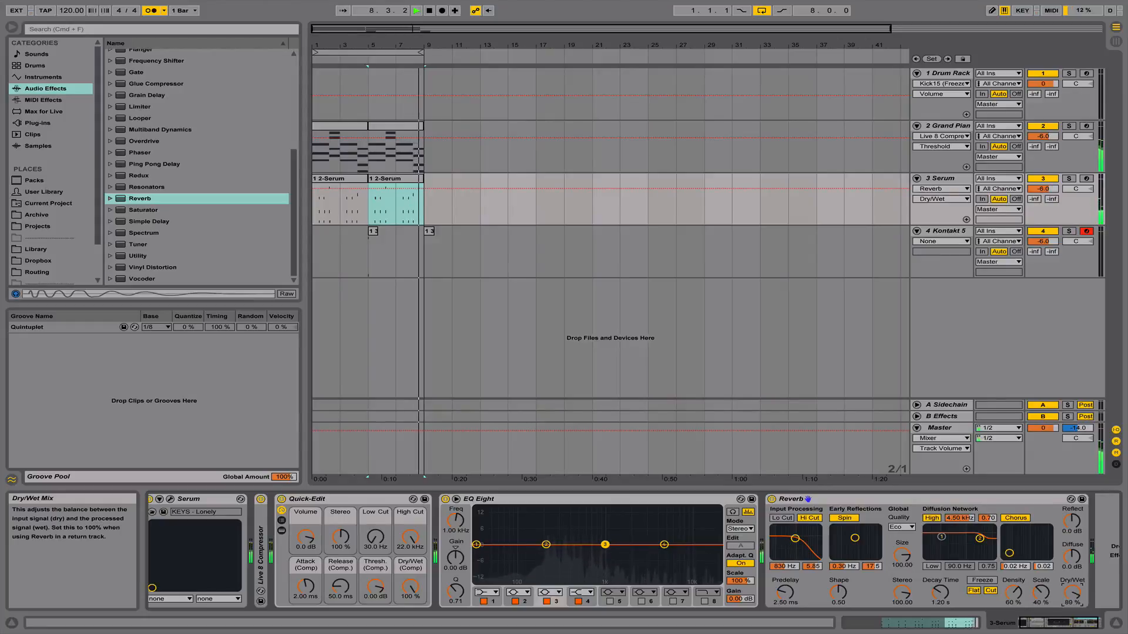
Turn off the chorus and high shelf in Serum's Reverb and set its decay time to 2.20 s
drag(1010, 553, 1005, 528)
click(1009, 518)
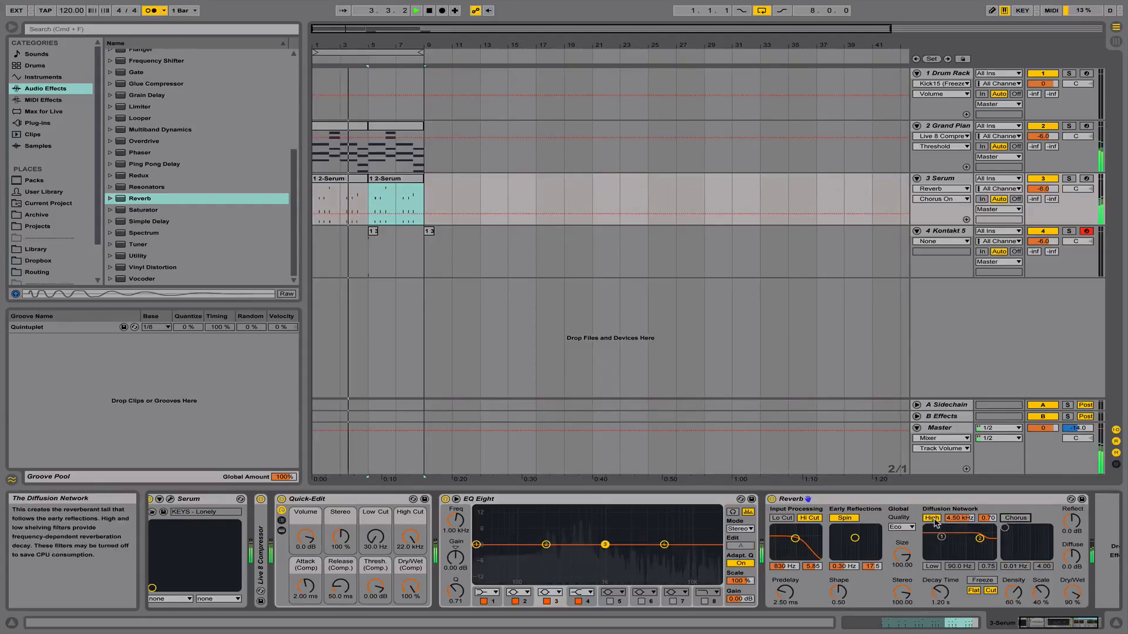
click(935, 520)
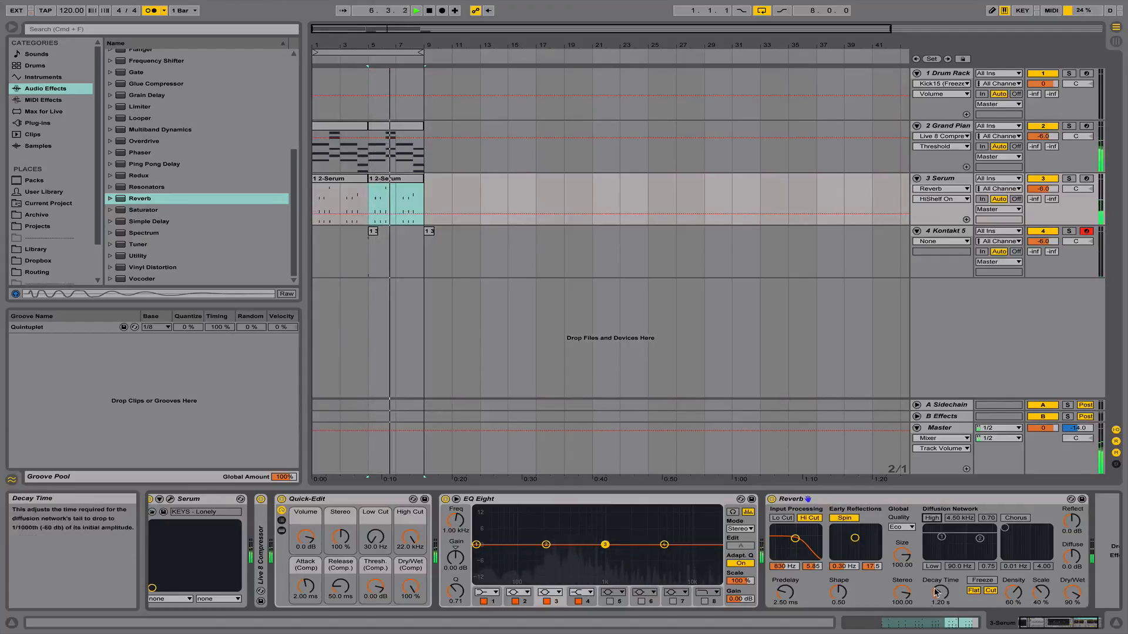
drag(940, 593, 940, 562)
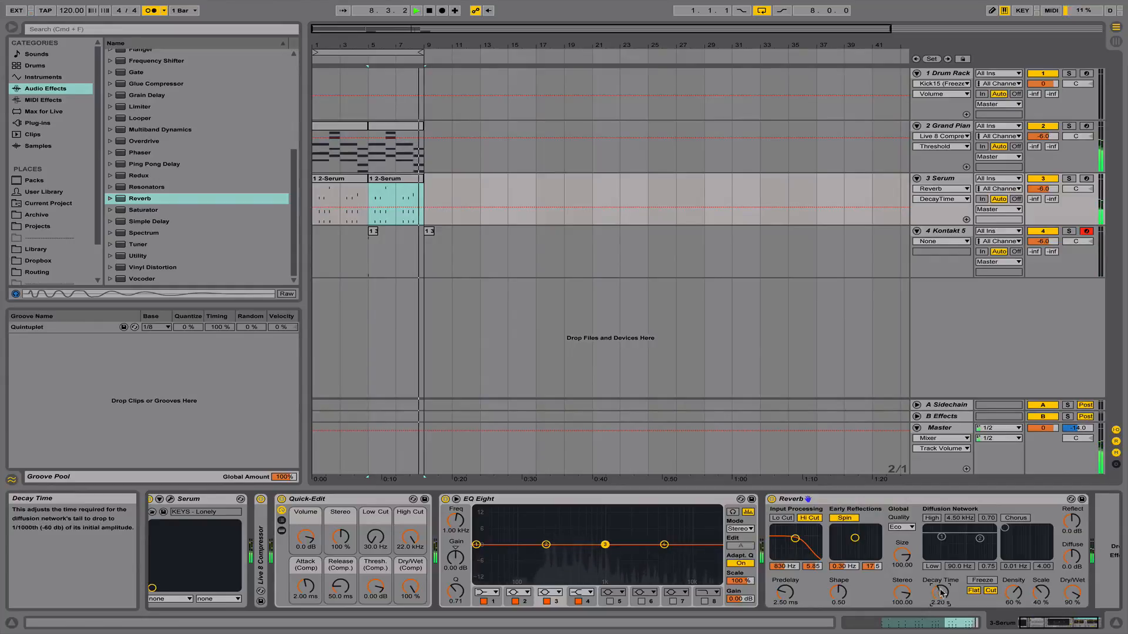
click(1116, 624)
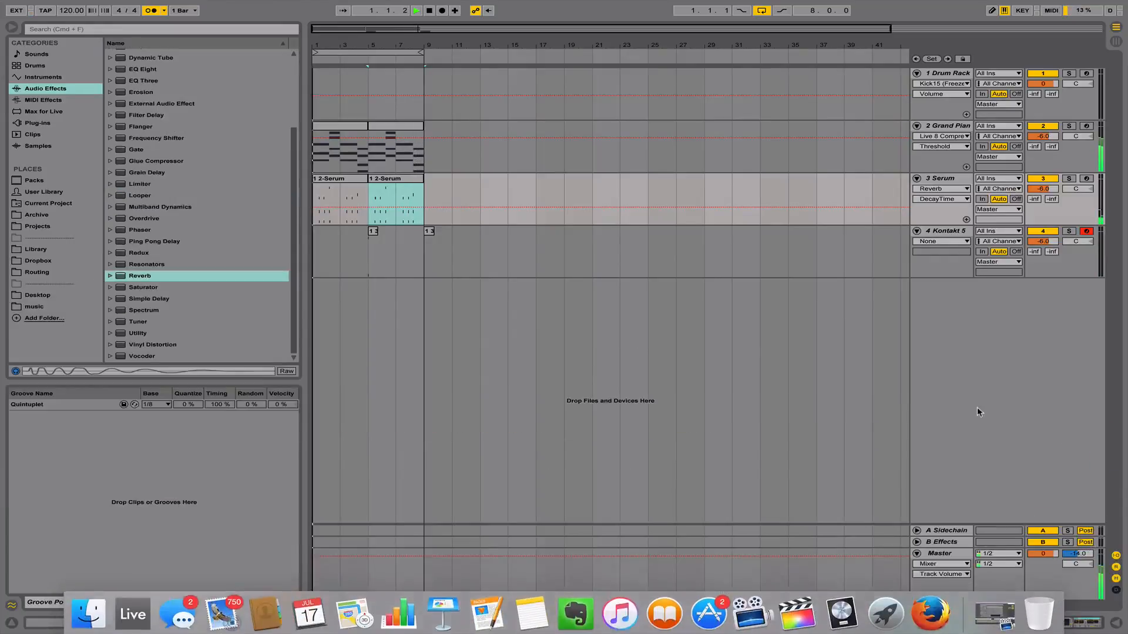
Add a Reverb to the end of the Grand Piano track's chain with Dry/Wet at about 75%
double_click(947, 125)
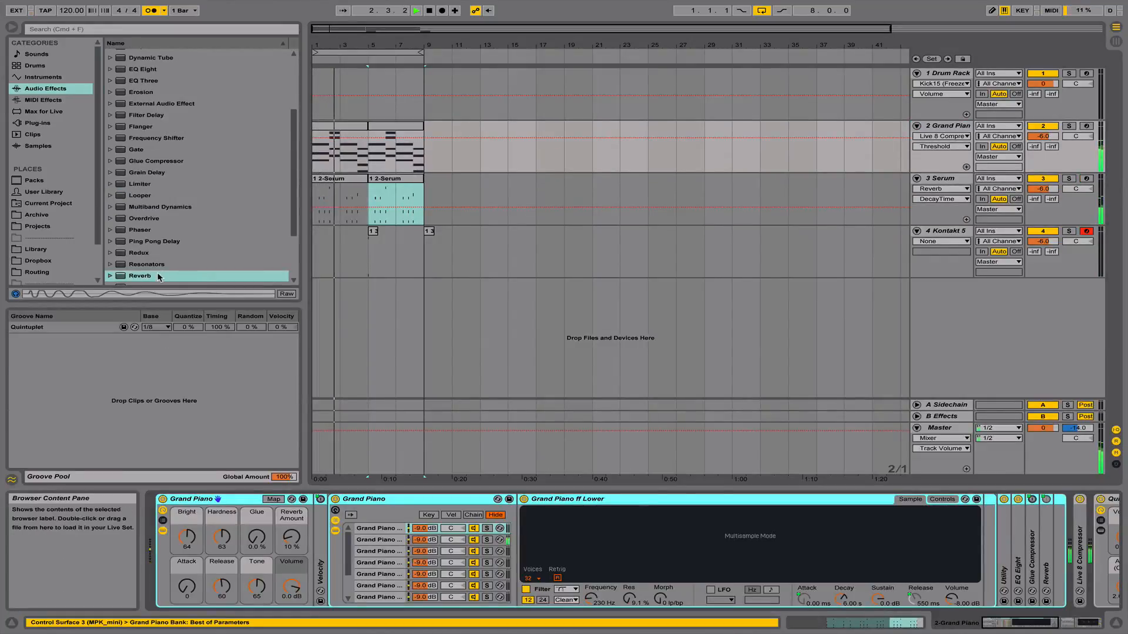
scroll(821, 587, right, 10)
scroll(564, 446, right, 5)
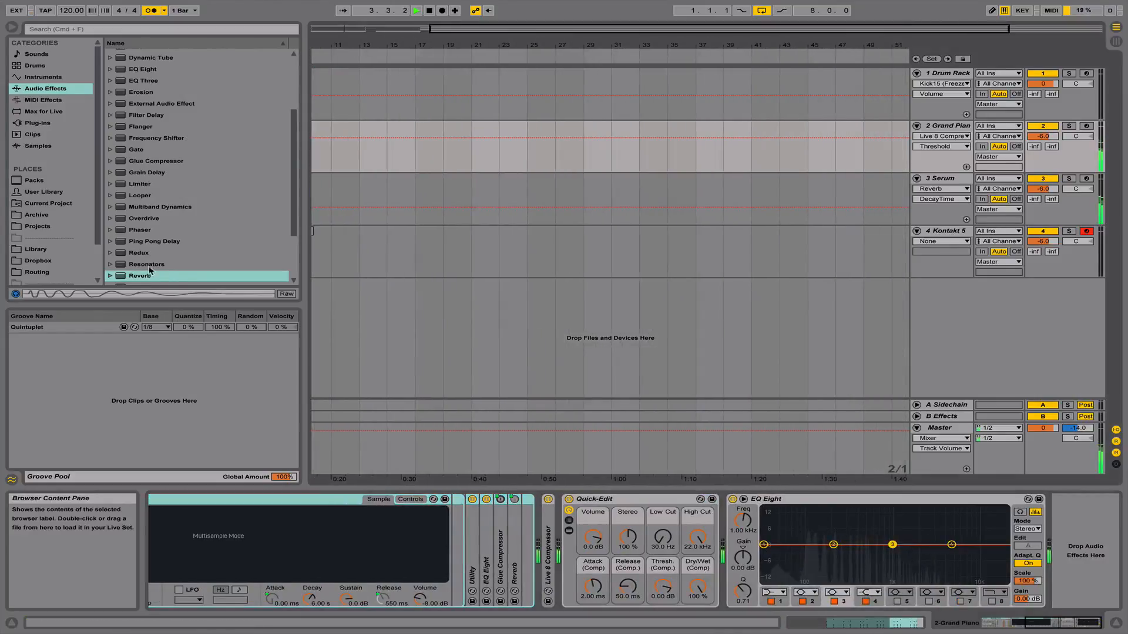
drag(147, 275, 907, 474)
drag(1090, 539, 1089, 540)
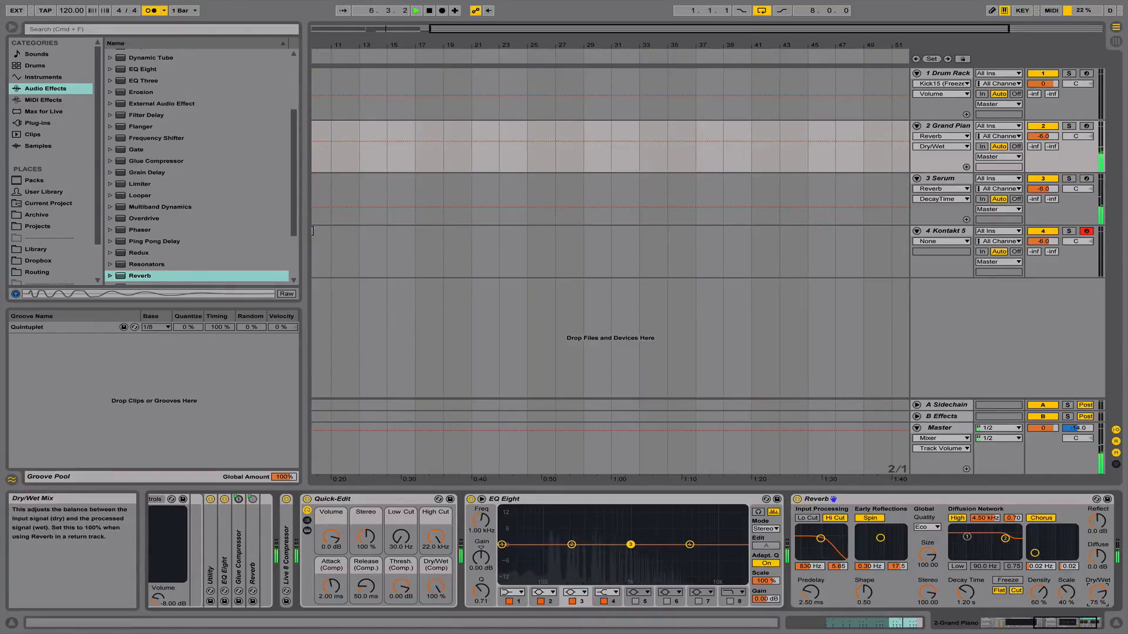
Create a MIDI clip from bar 9 to 13 on the Drum Rack track, add a kick note on its first beat and play it
drag(425, 107, 484, 107)
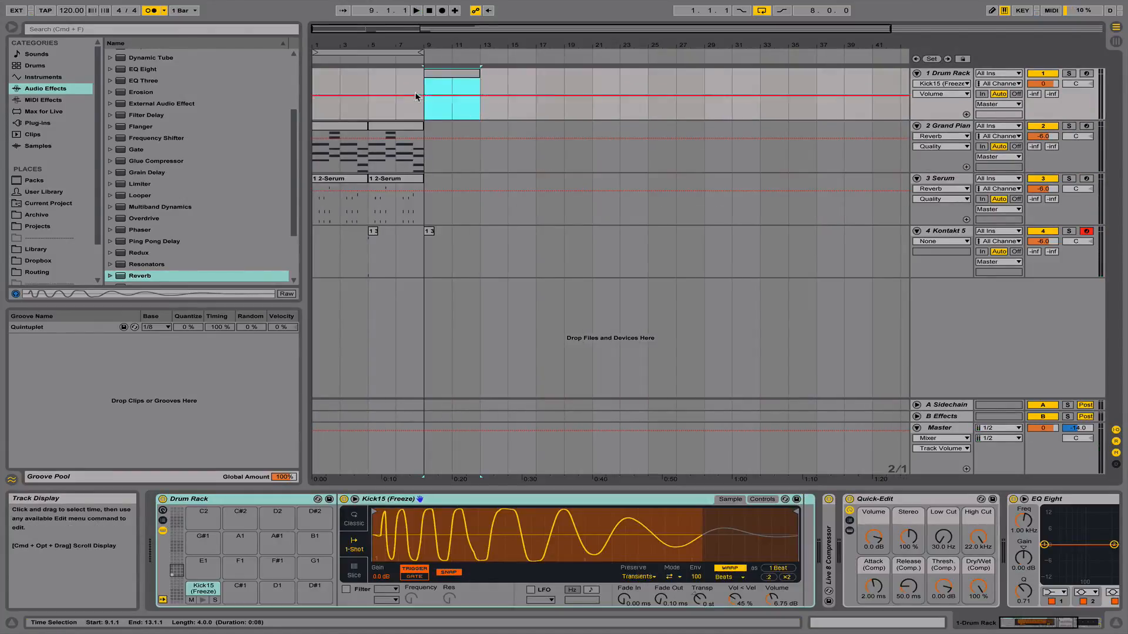
double_click(442, 73)
click(376, 200)
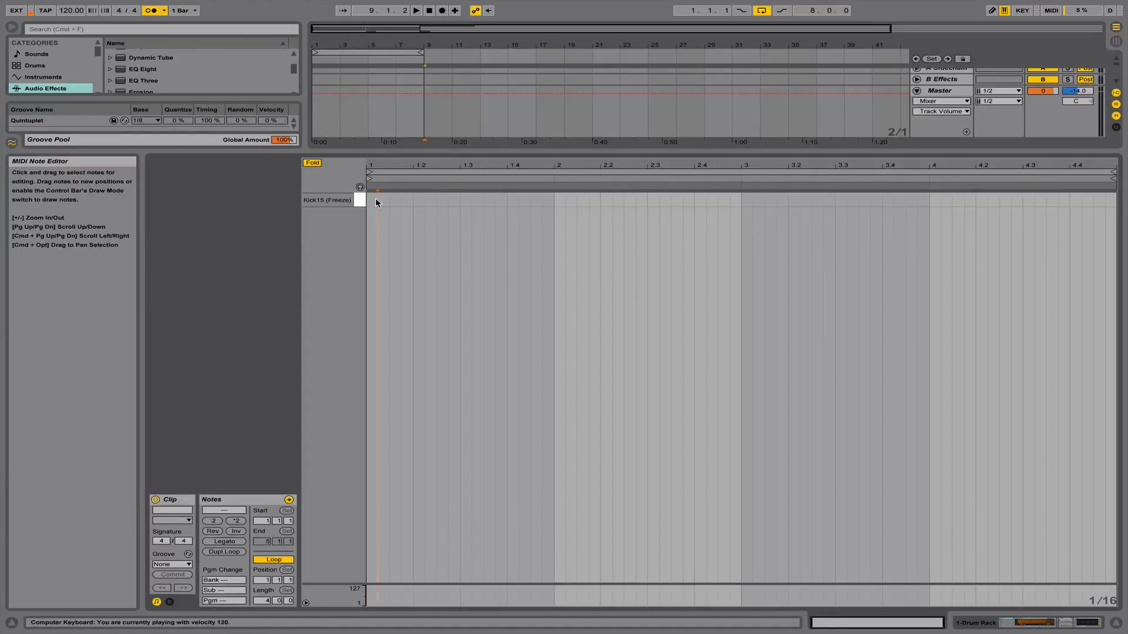
double_click(371, 201)
key(space)
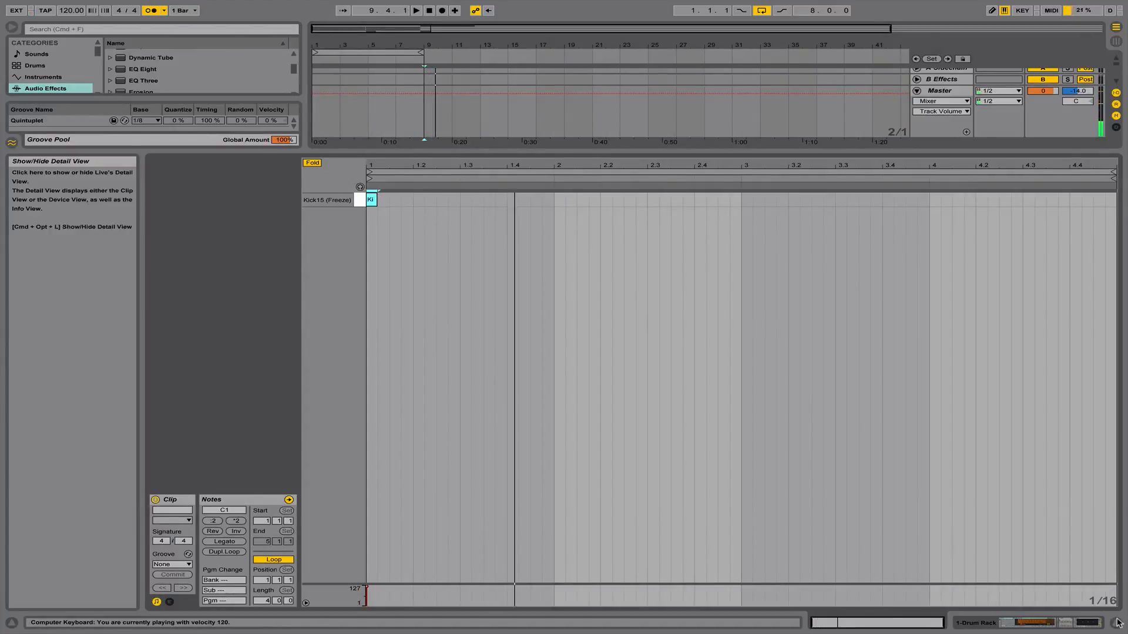
Reset the kick Simpler's volume to -12.0 dB and play the kick with the low brass at bar 9
click(1053, 623)
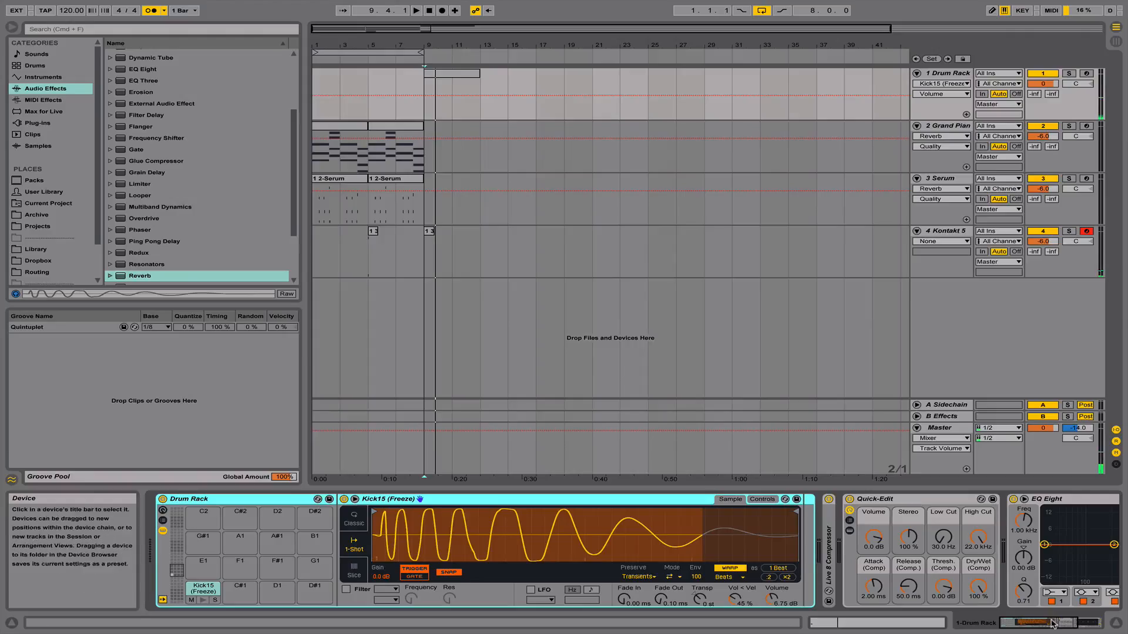
right_click(768, 597)
click(822, 480)
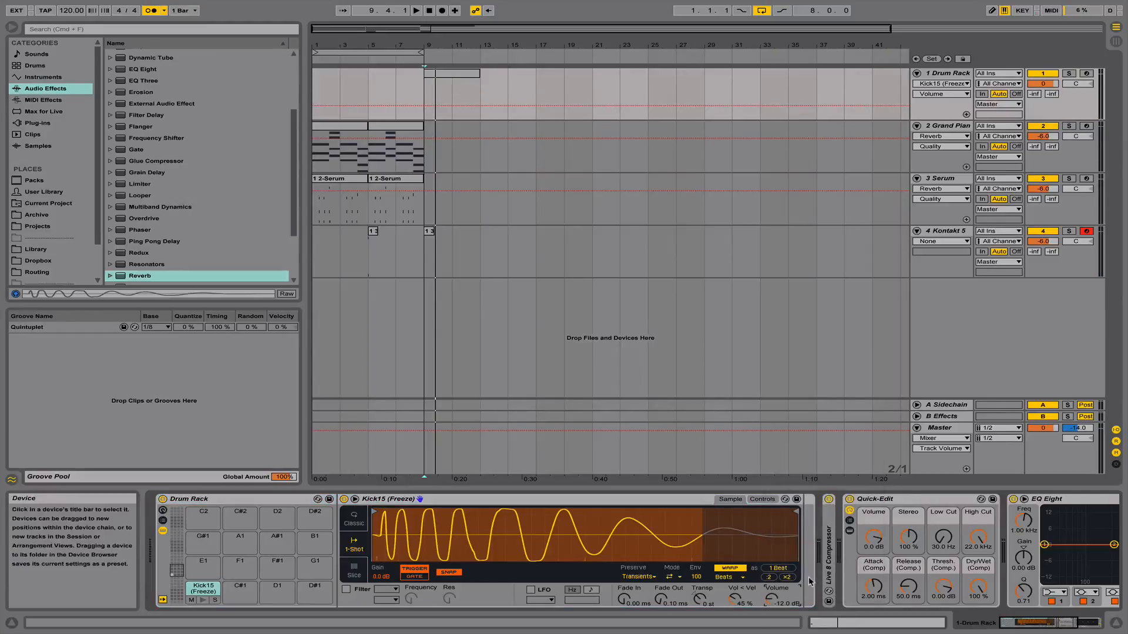
key(space)
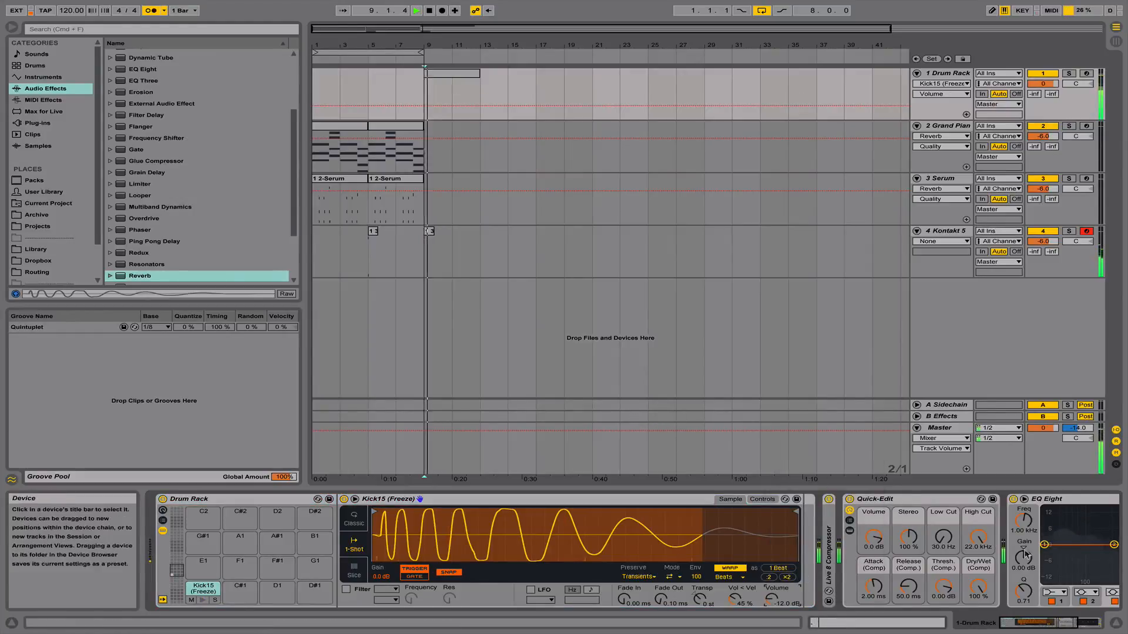
key(space)
key(space)
Play the kick hit at bar 9 again, and listen to the arrangement from bar 1
click(1115, 622)
key(space)
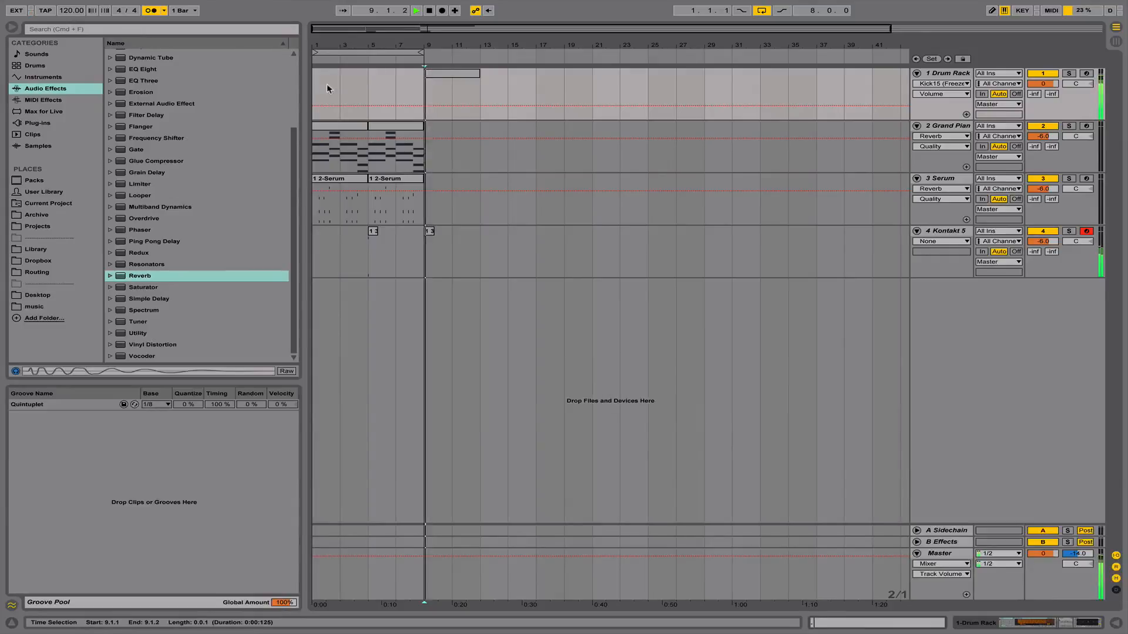
click(318, 88)
key(space)
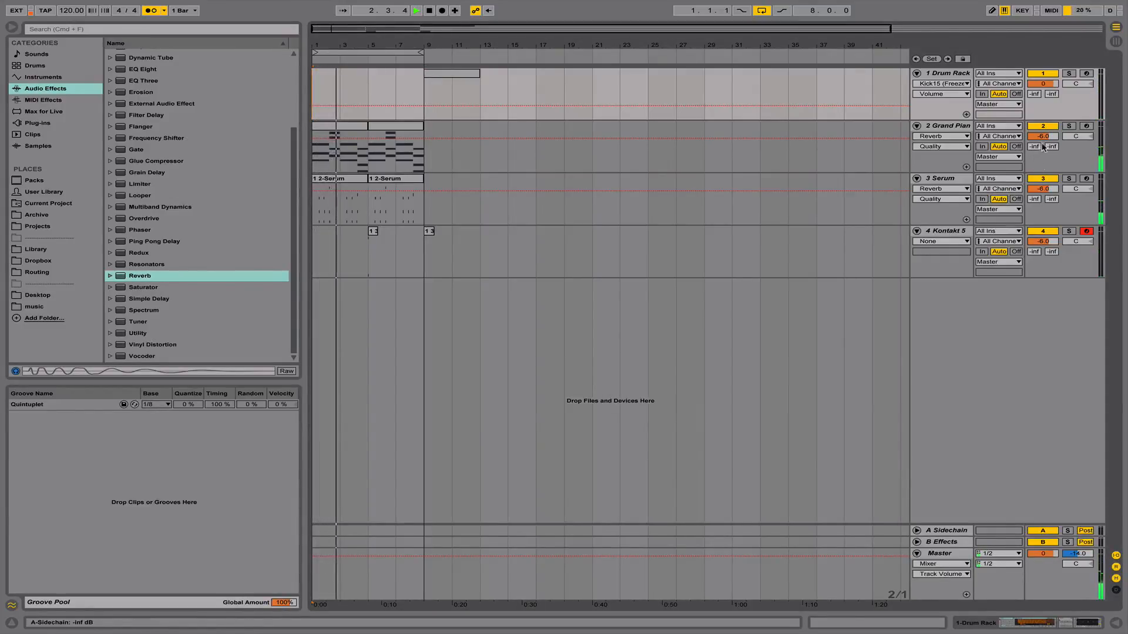
Set the Grand Piano track's volume to -3.5 dB, and shift the first chord's C2 and E2 slightly later in its first clip
drag(1043, 135, 1043, 127)
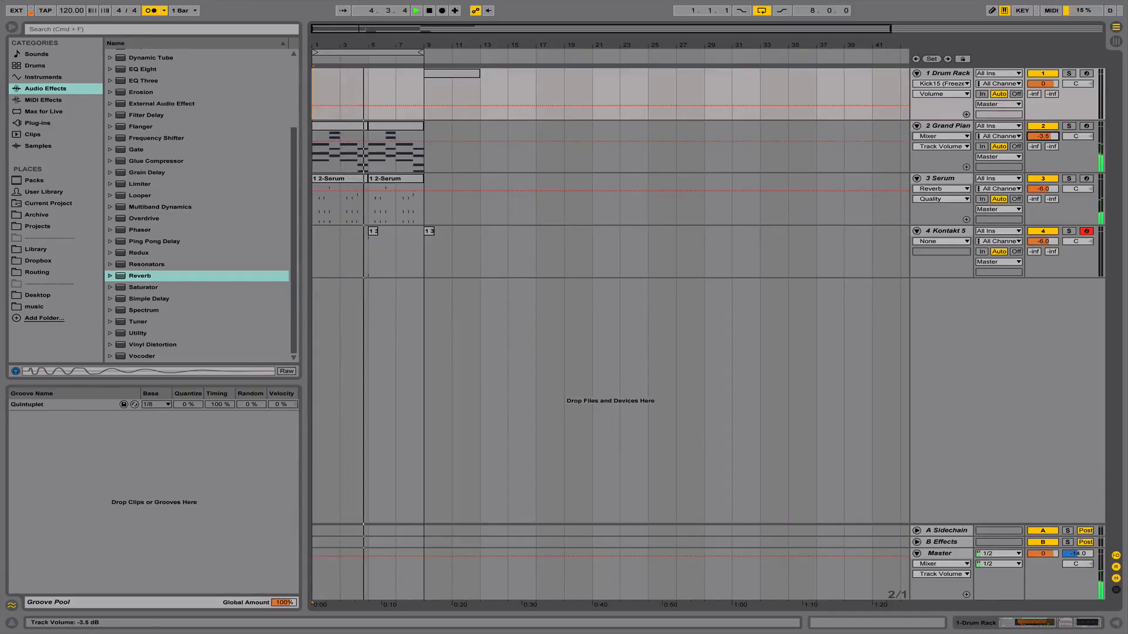
double_click(348, 126)
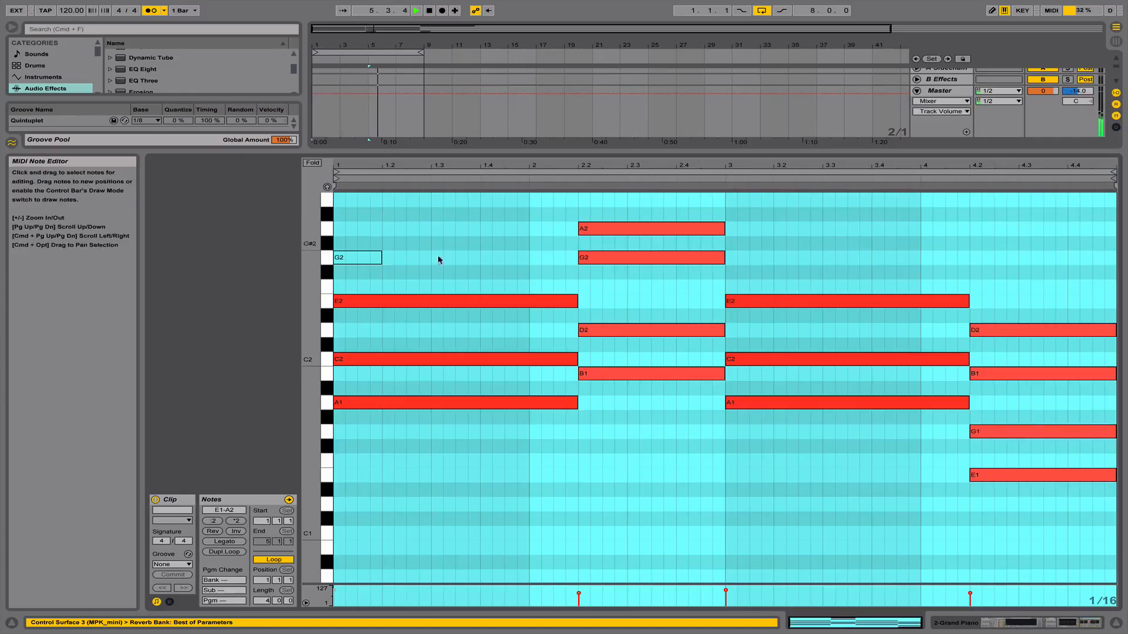
key(space)
drag(436, 263, 416, 359)
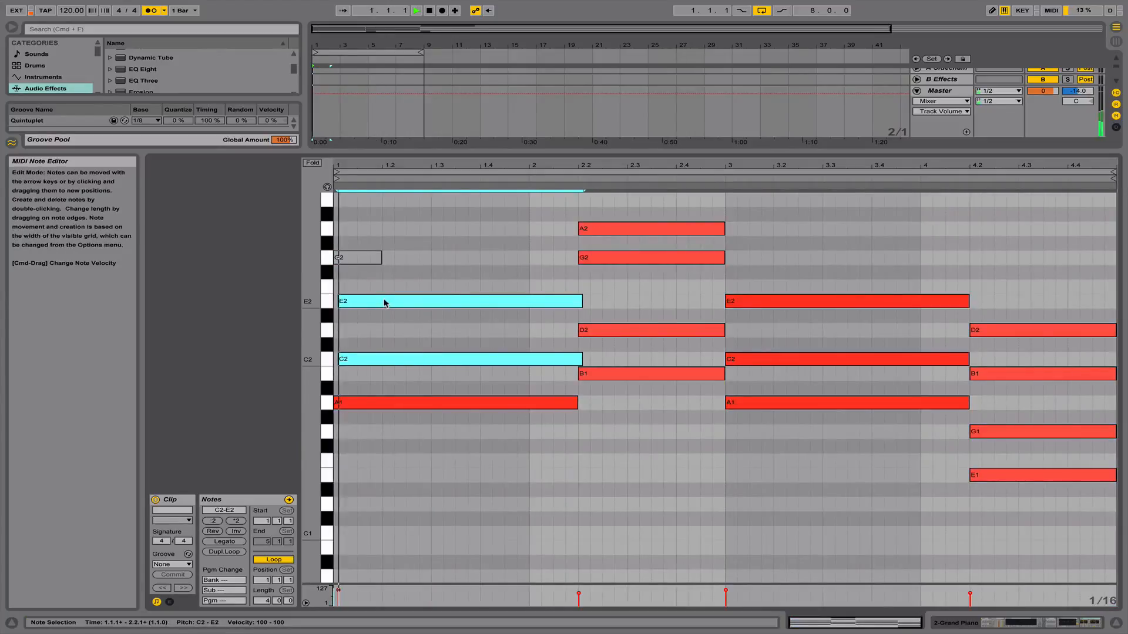
key(space)
key(space)
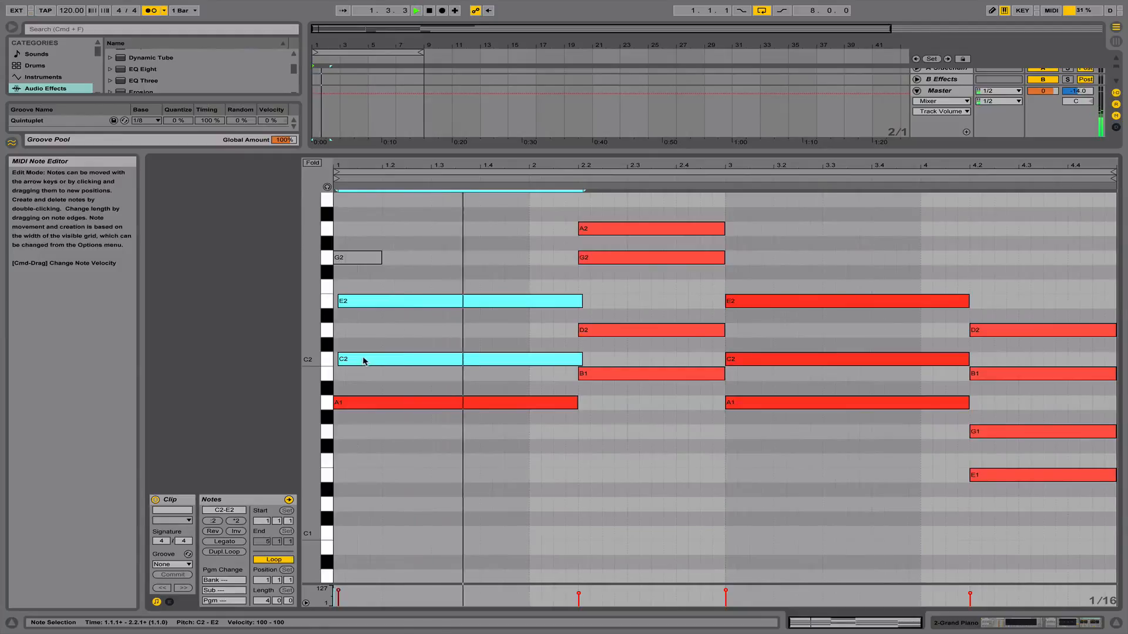
key(space)
key(space)
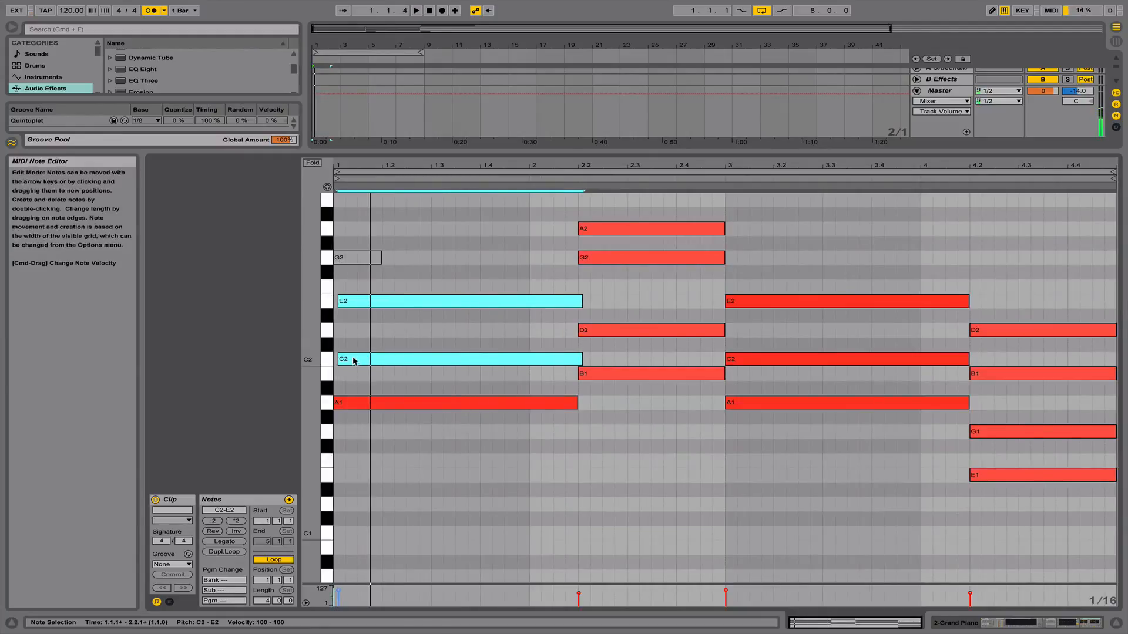
Stagger C2 and E2 just behind A1 in the first chord, play it, and adjust the second chord's upper notes A2 and G2
drag(355, 360, 353, 364)
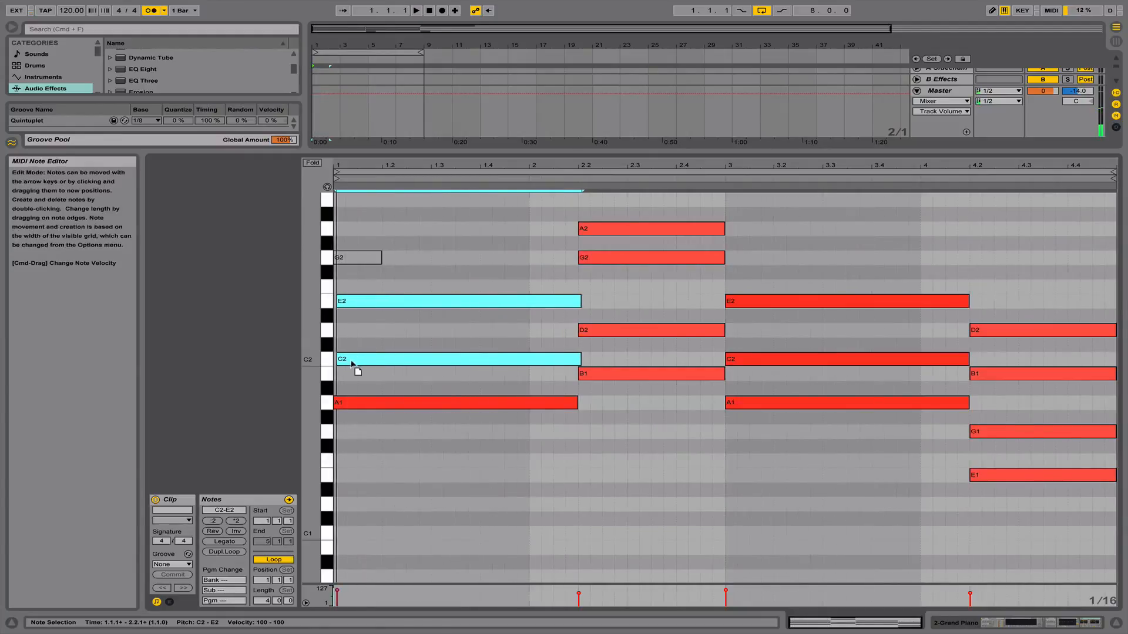
click(354, 306)
drag(353, 301, 354, 302)
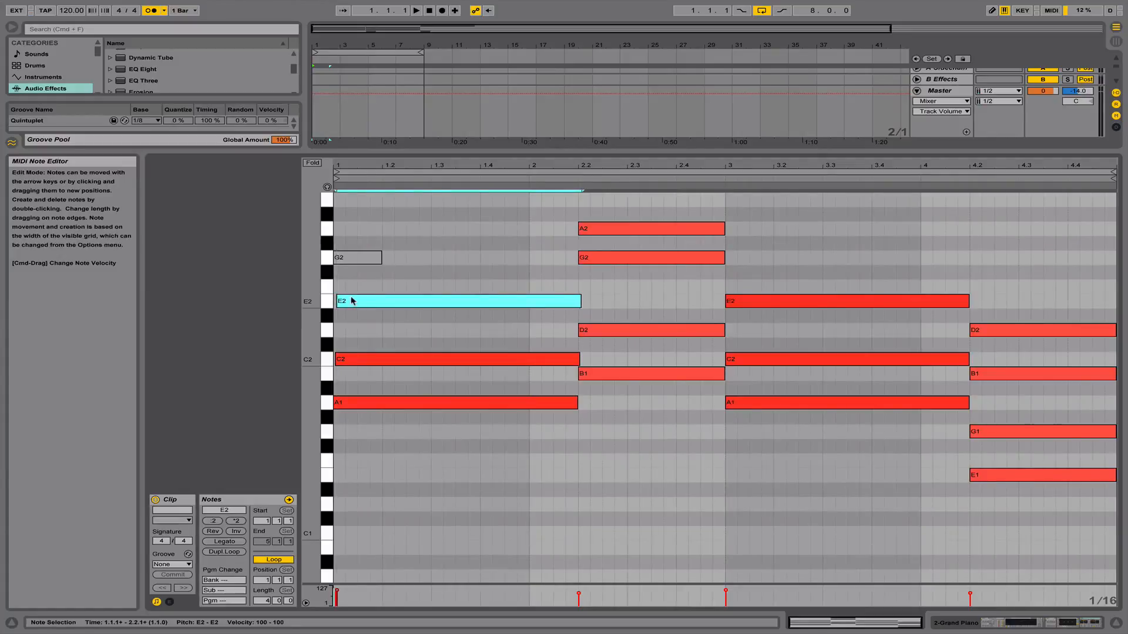
key(space)
key(space)
key(space)
click(596, 224)
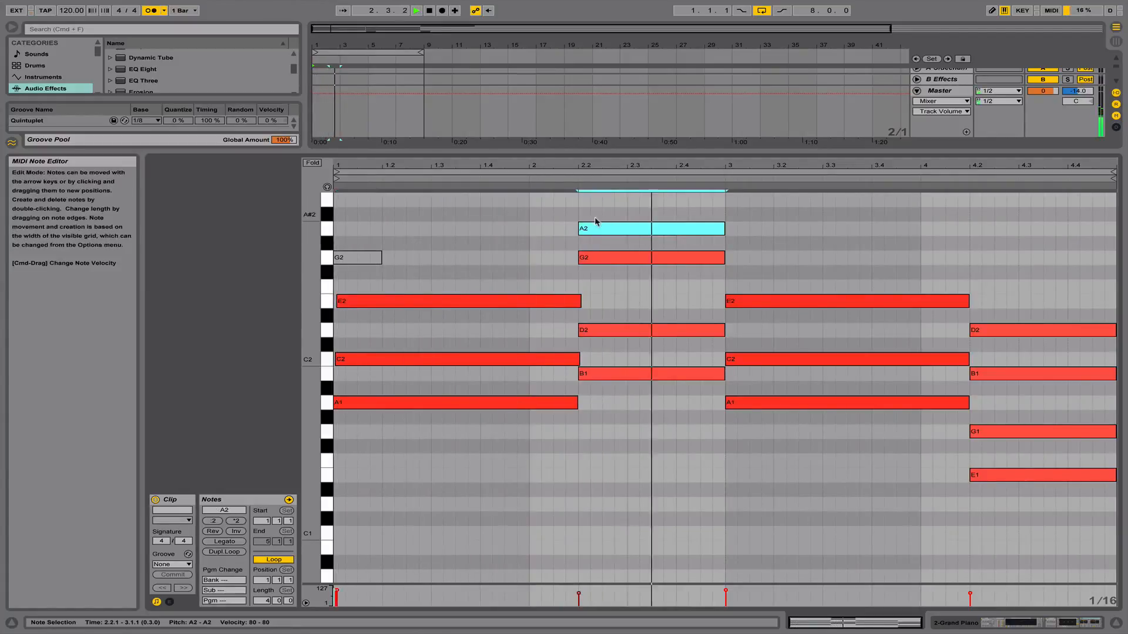
drag(597, 231, 609, 265)
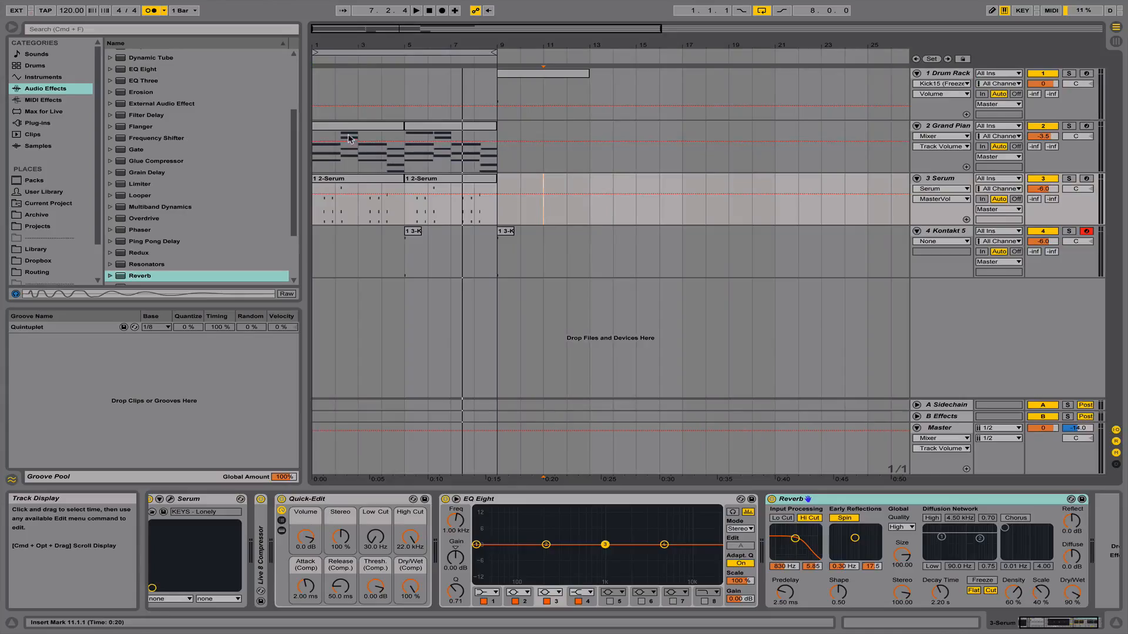
Rename the Serum track to Bell Keys, the Grand Piano track to Piano and the Kontakt 5 track to Low Brass
click(353, 153)
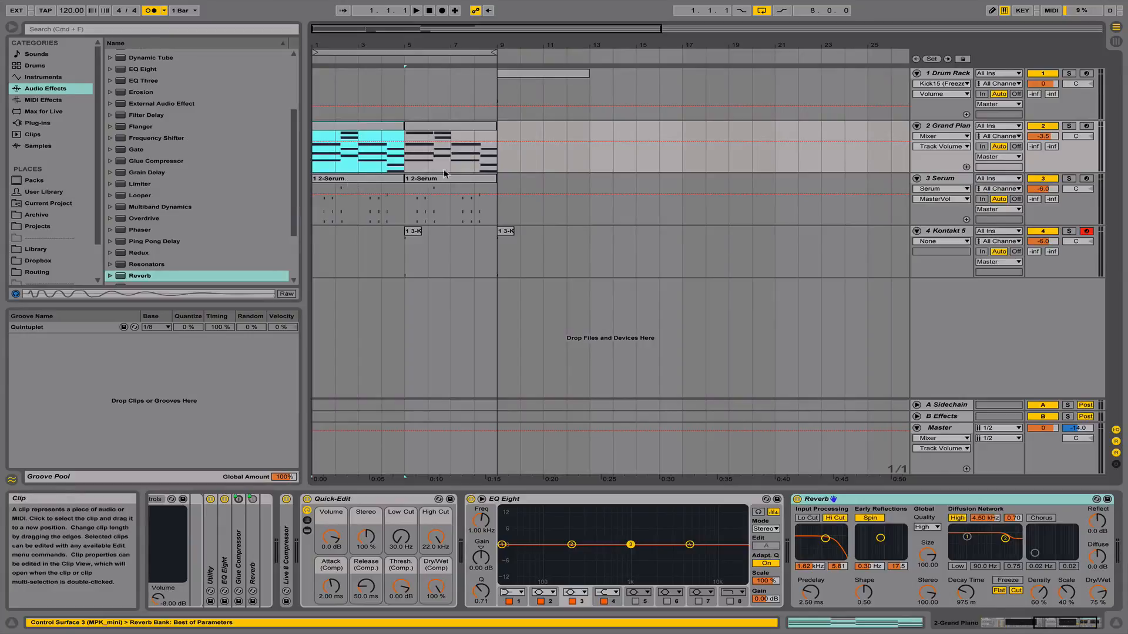
click(341, 182)
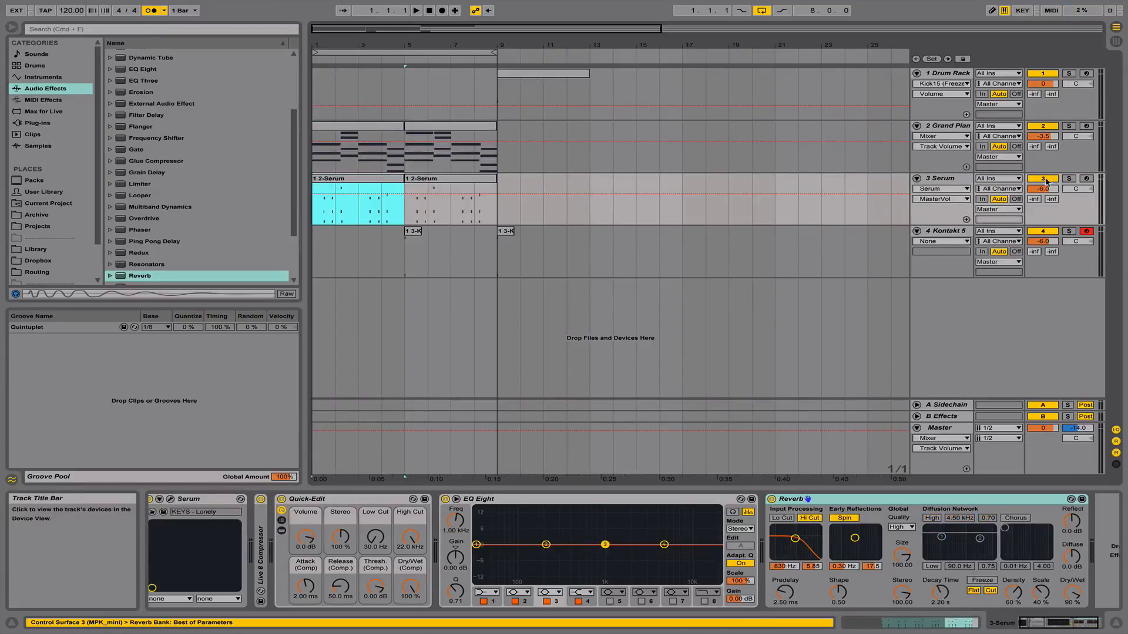
click(940, 178)
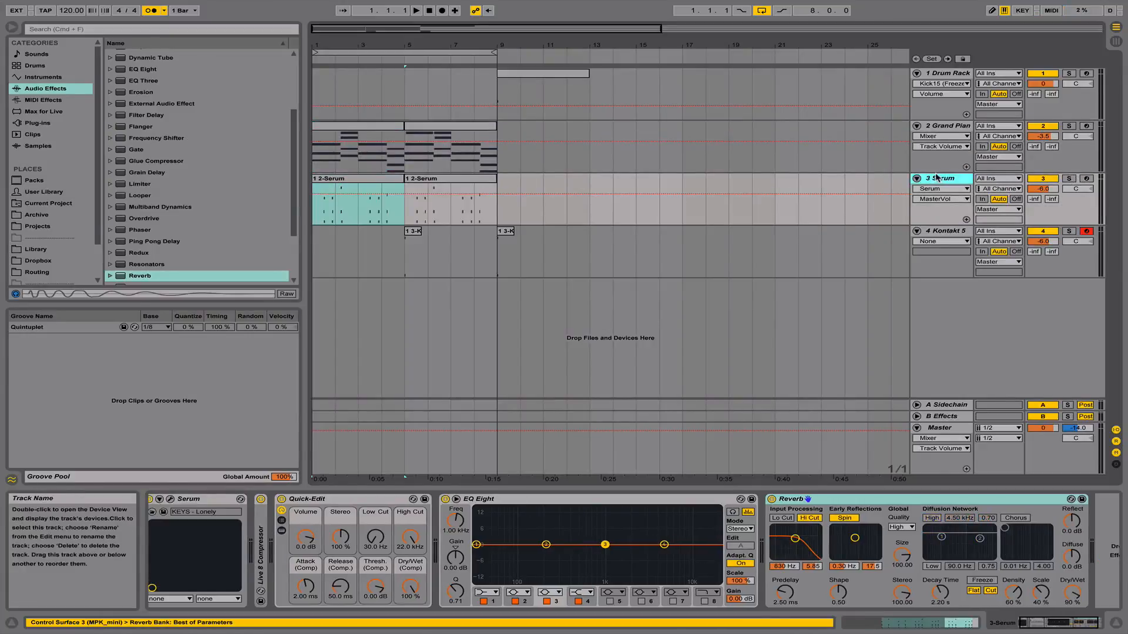
key(super+r)
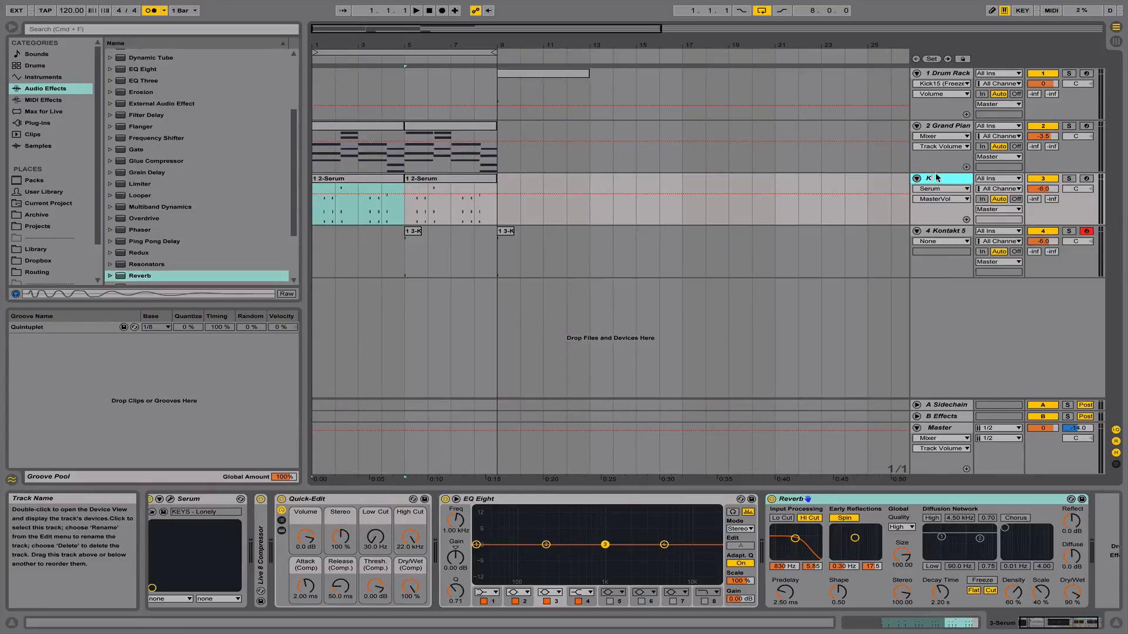
text(Bell Keys)
click(963, 128)
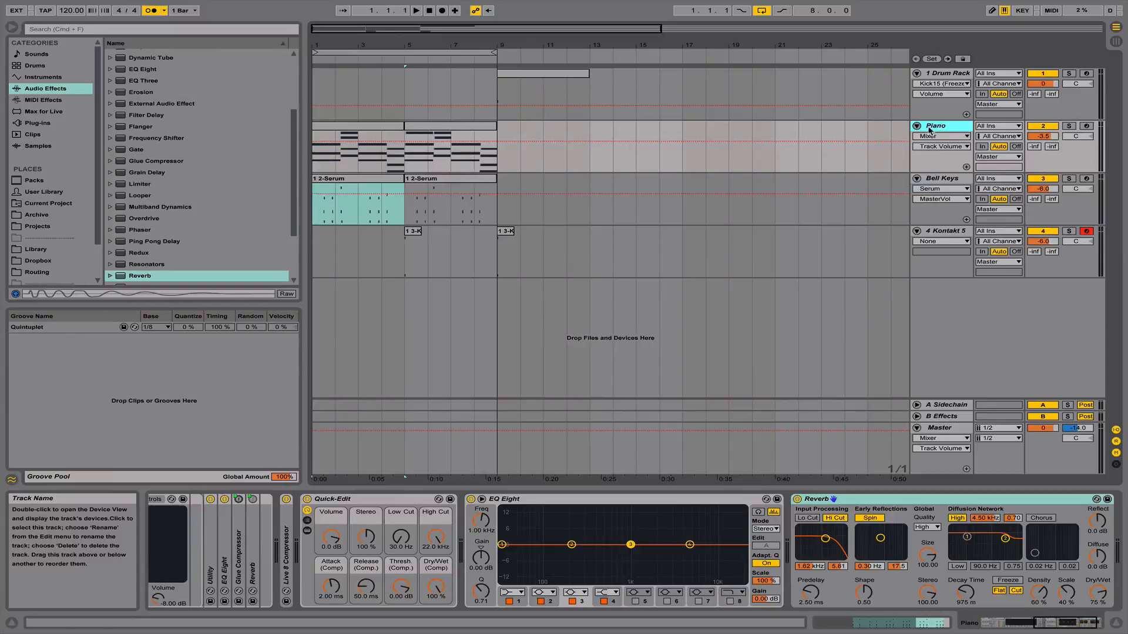
click(946, 233)
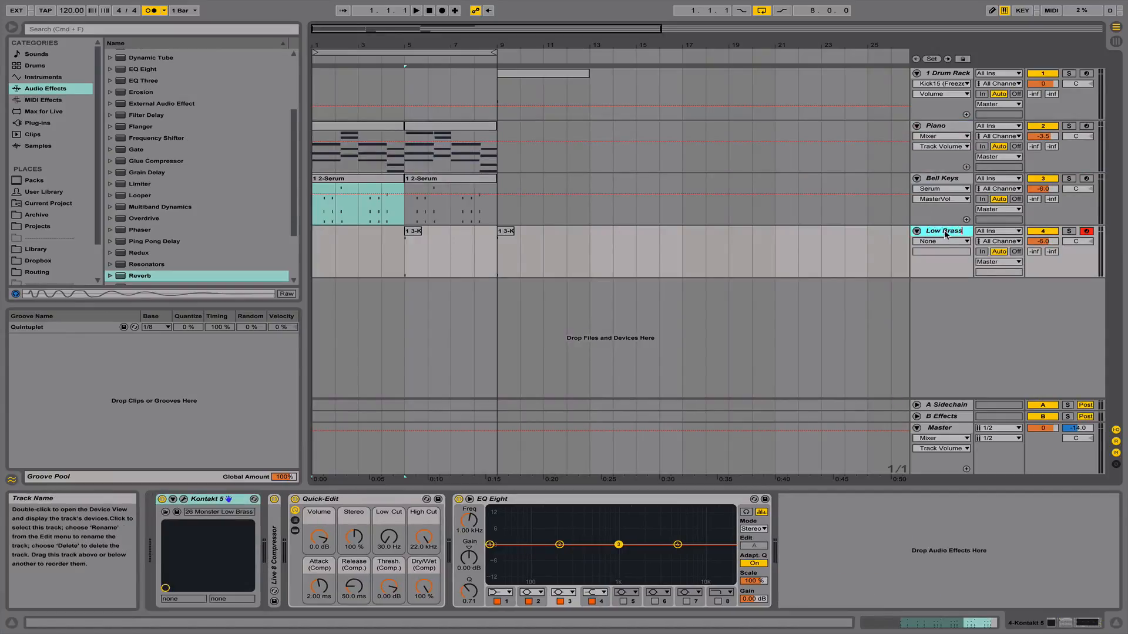
Listen to the arrangement from bar 1 through bar 8
click(347, 184)
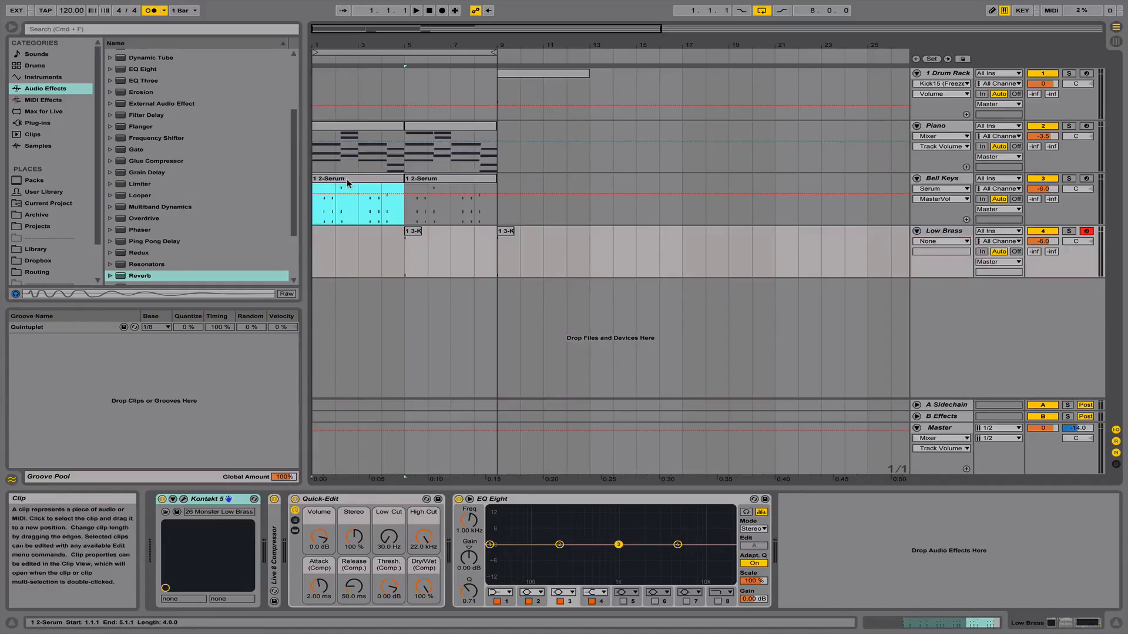
key(space)
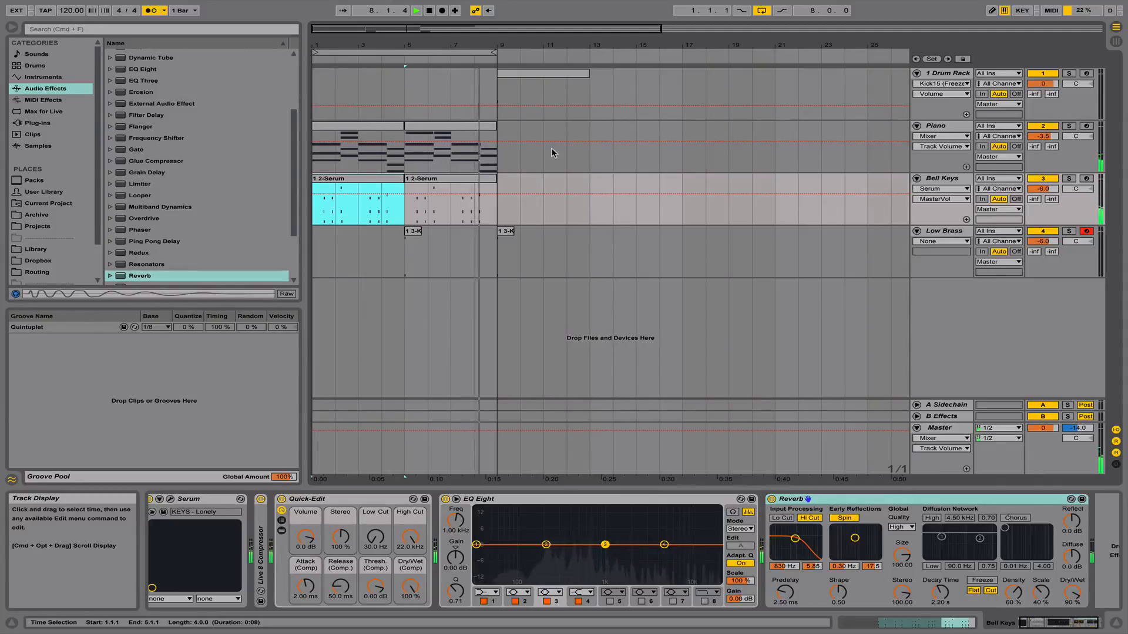
key(space)
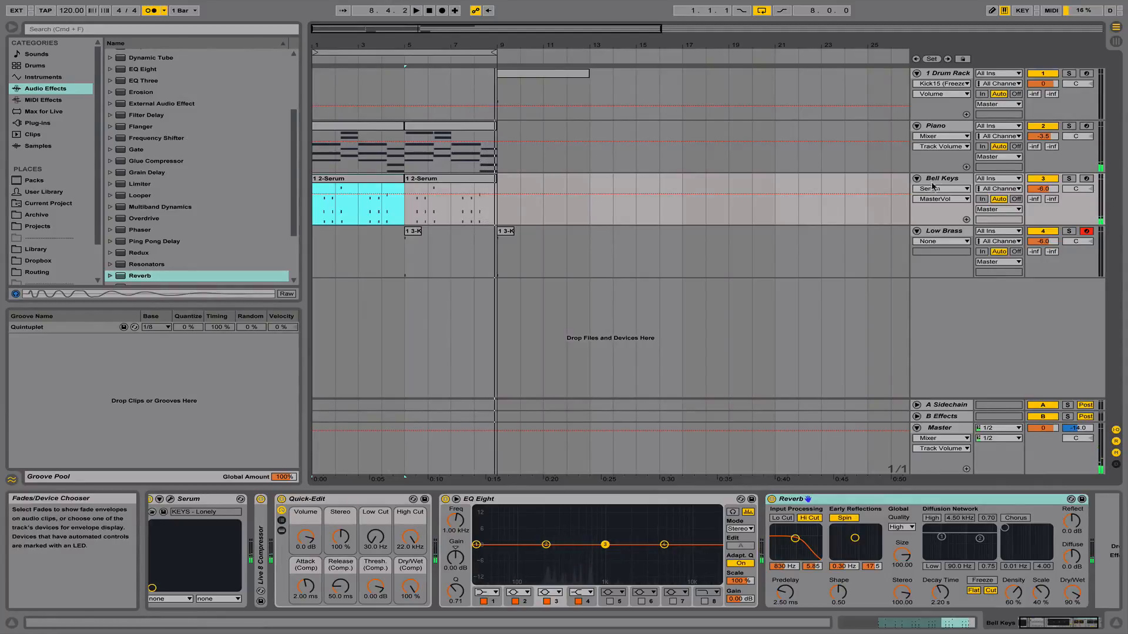
Open Serum on the Bell Keys track, arm and solo the track, and move the plug-in window clear of the Reverb device
click(171, 500)
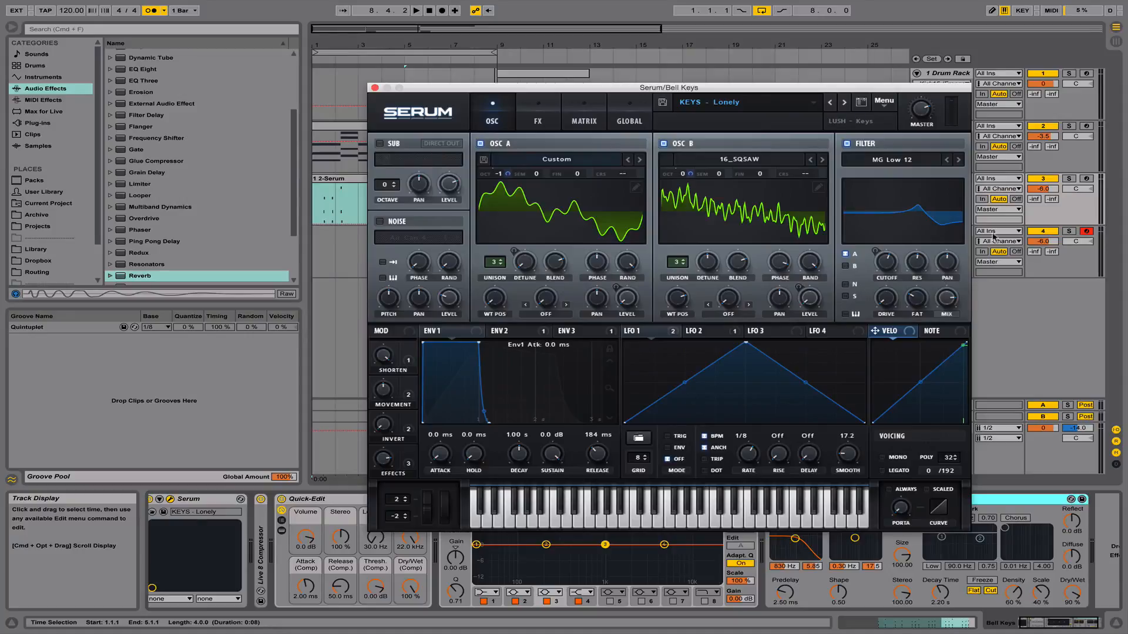
click(1087, 179)
click(1070, 179)
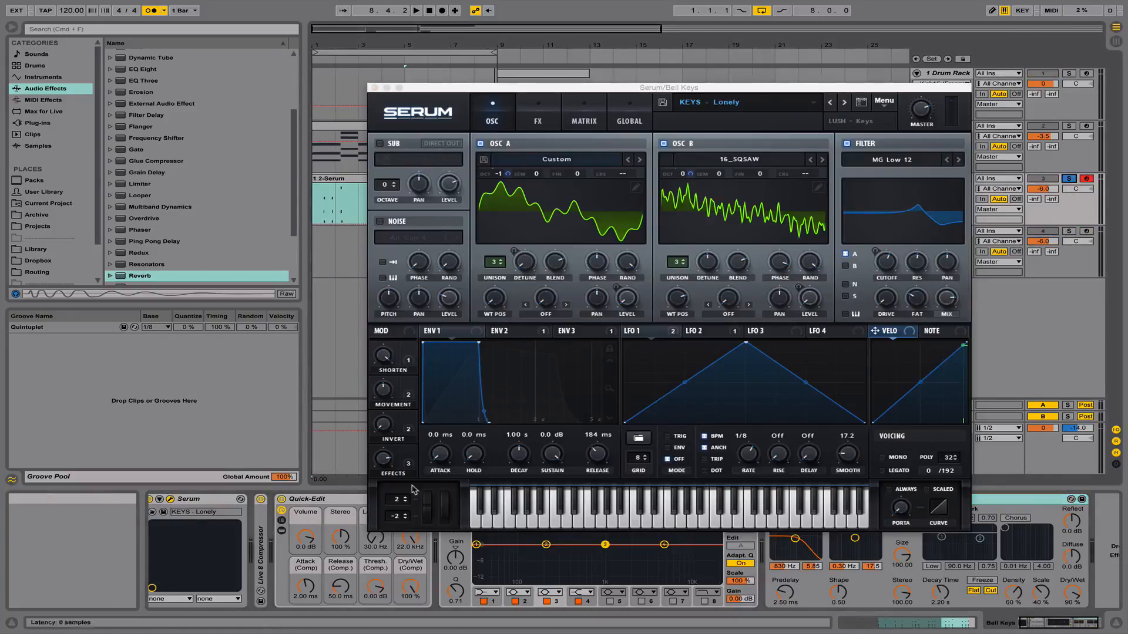
drag(440, 454, 439, 441)
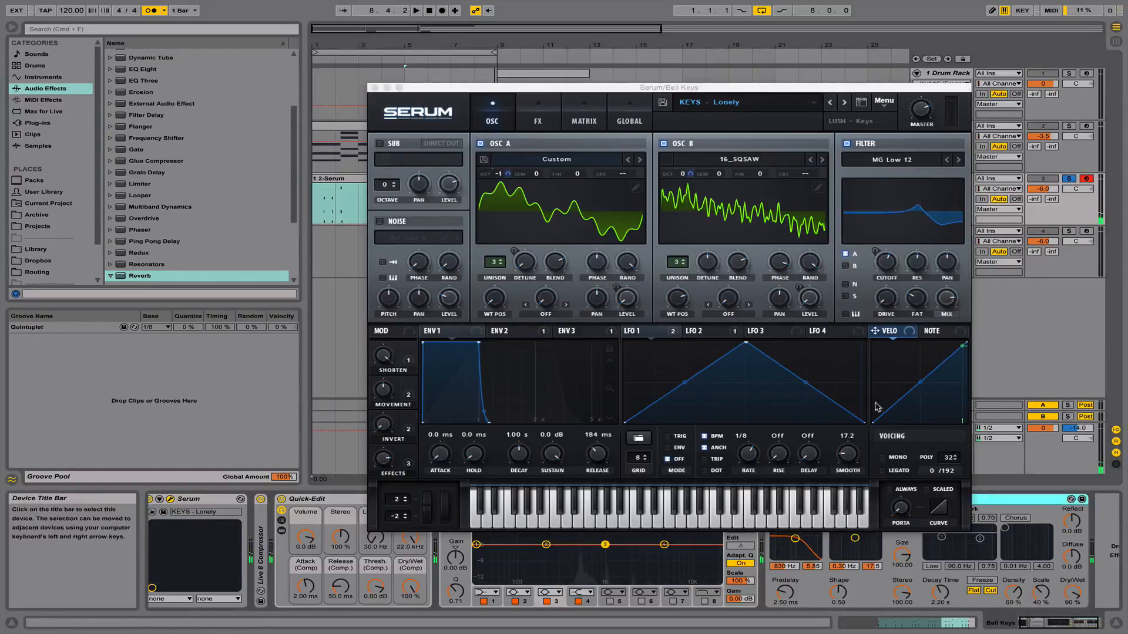
drag(688, 132, 513, 135)
drag(579, 93, 473, 95)
Bypass the Bell Keys Reverb while setting Serum's Env 1 attack to 28 ms and adjusting the Shorten macro
click(772, 500)
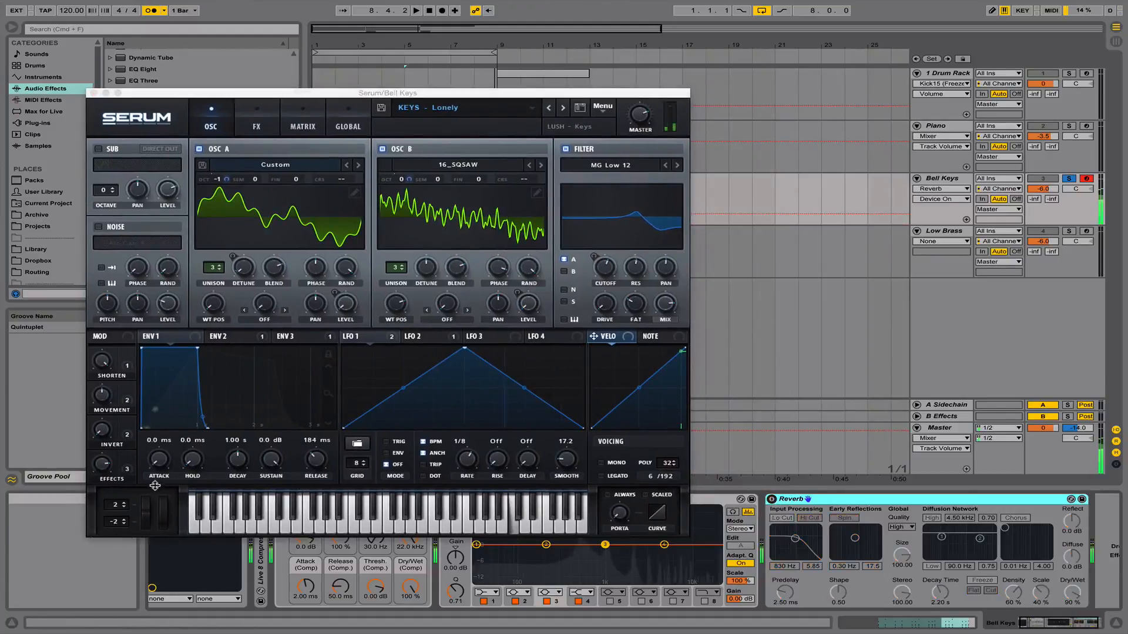
drag(160, 462, 162, 443)
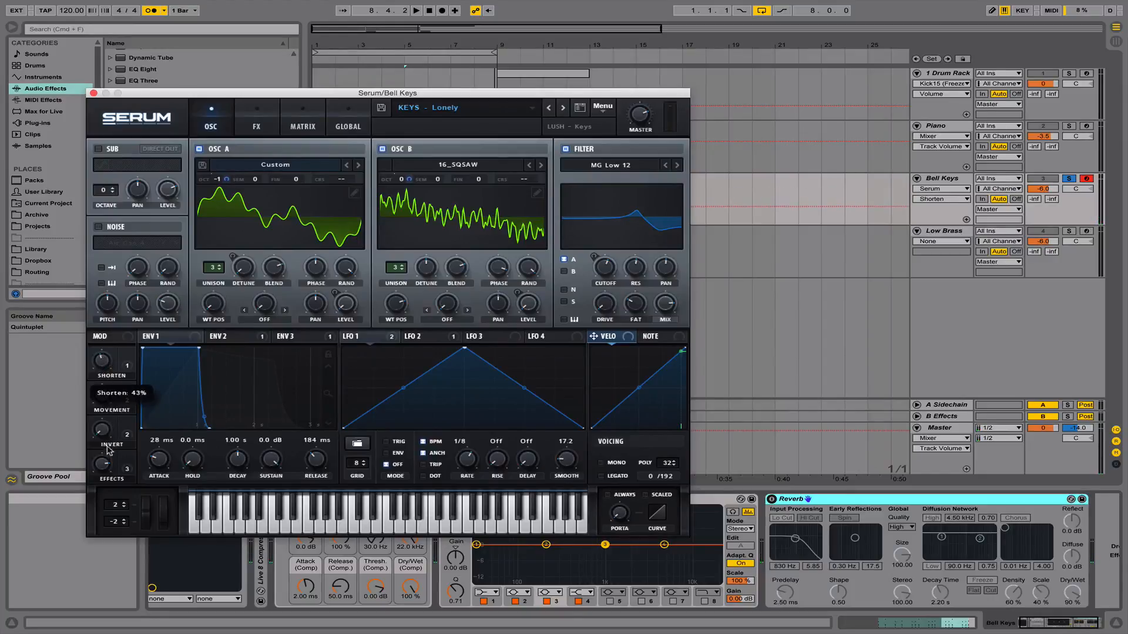
double_click(99, 361)
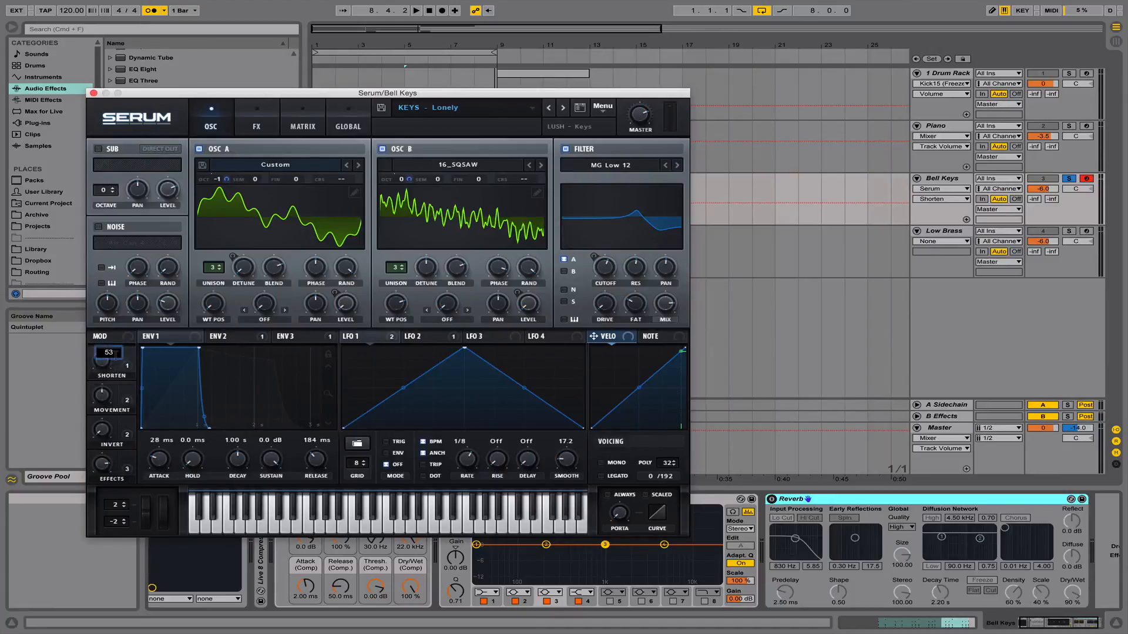
drag(100, 362, 99, 367)
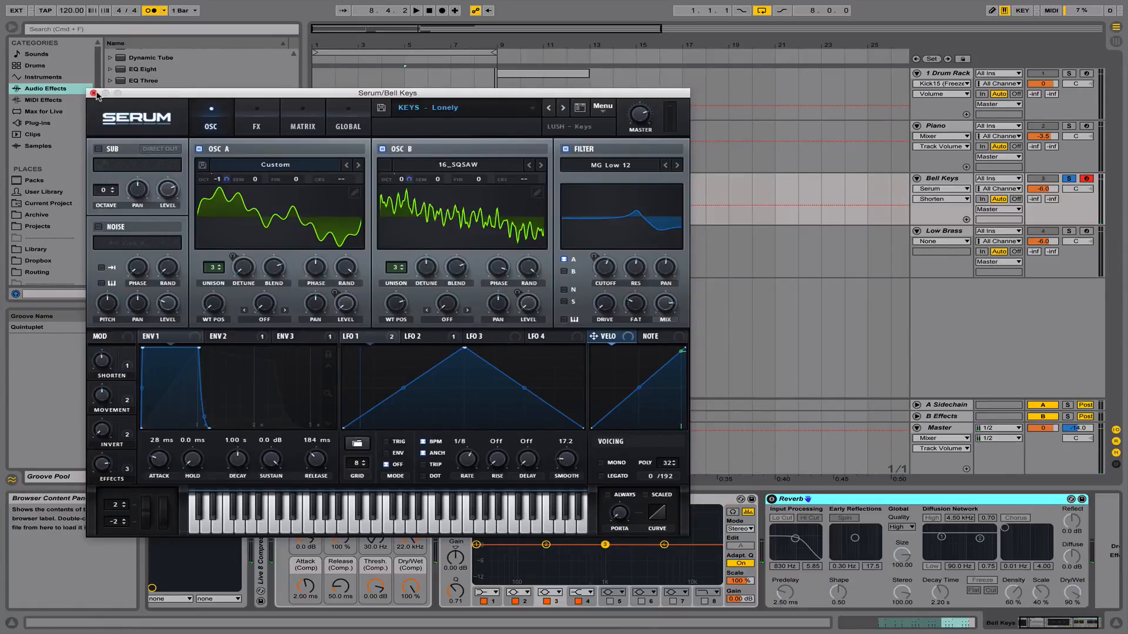
Close Serum, re-enable the Bell Keys Reverb, and play the arrangement from bar 1 with the track unsoloed
click(94, 93)
click(771, 500)
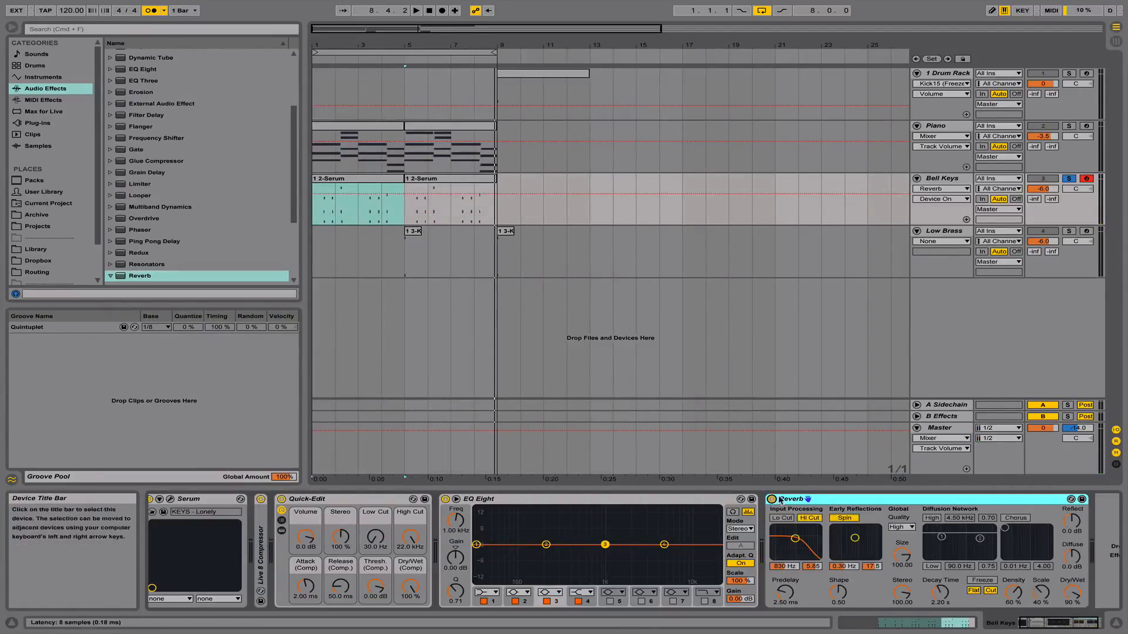
click(430, 11)
click(417, 10)
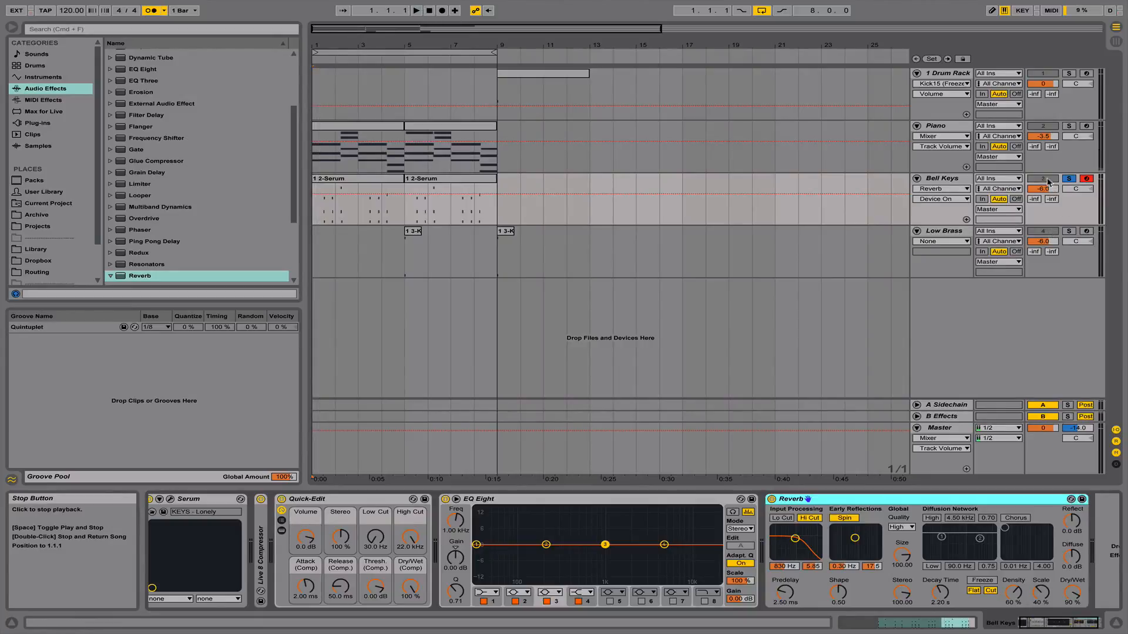
click(1069, 179)
key(space)
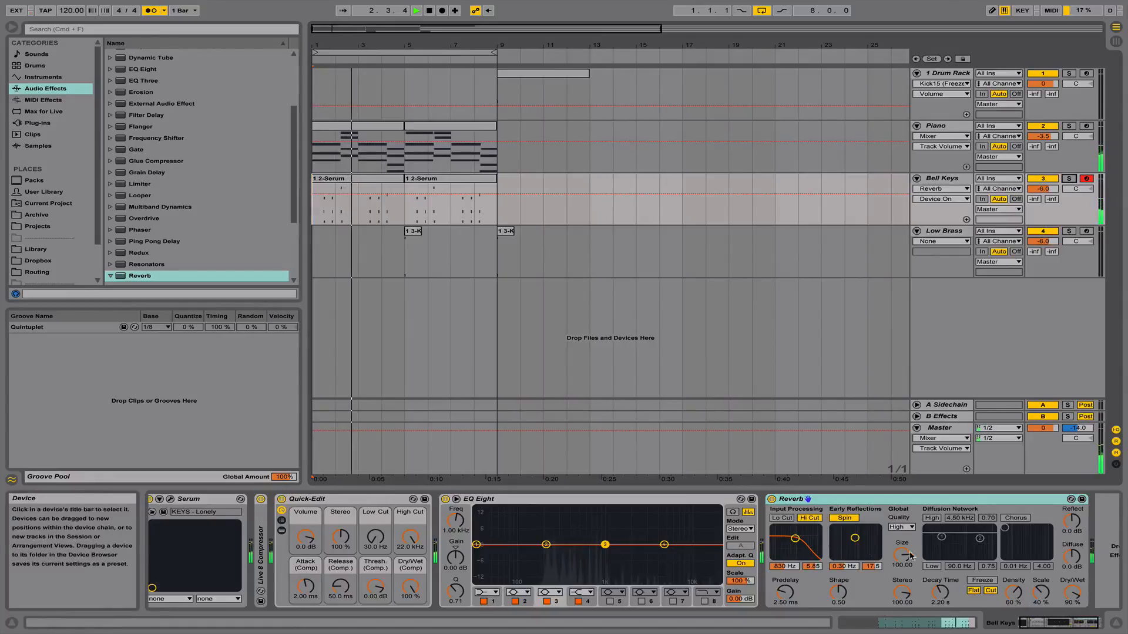
Set Serum's Env 1 attack to 53 ms and its master volume to about 78% on Bell Keys during playback, and stop
click(170, 500)
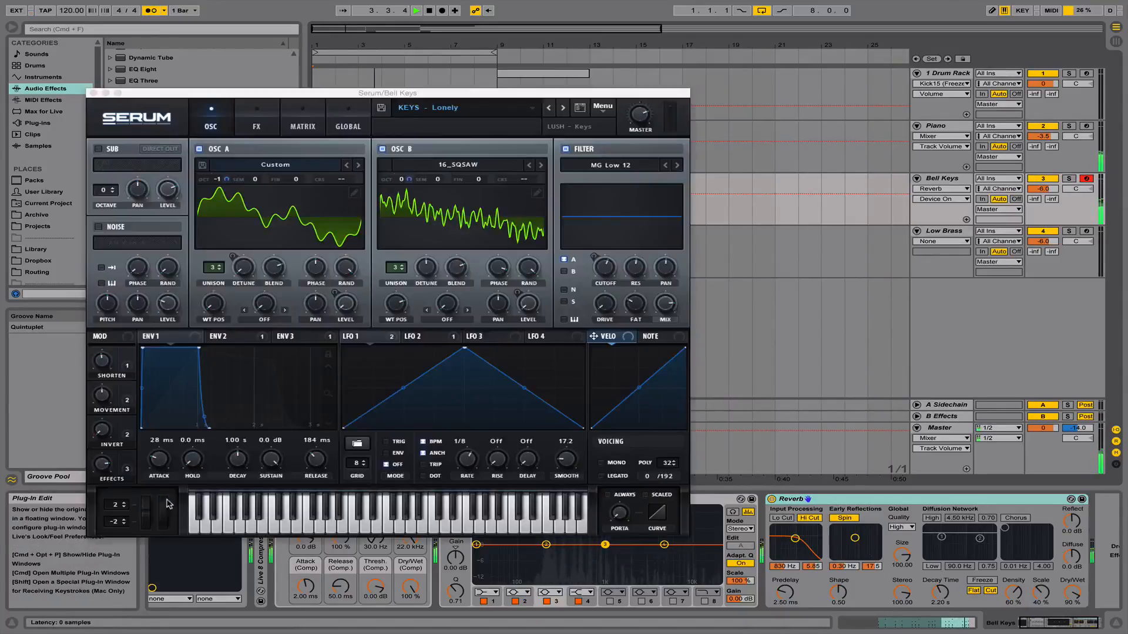
drag(159, 461, 163, 457)
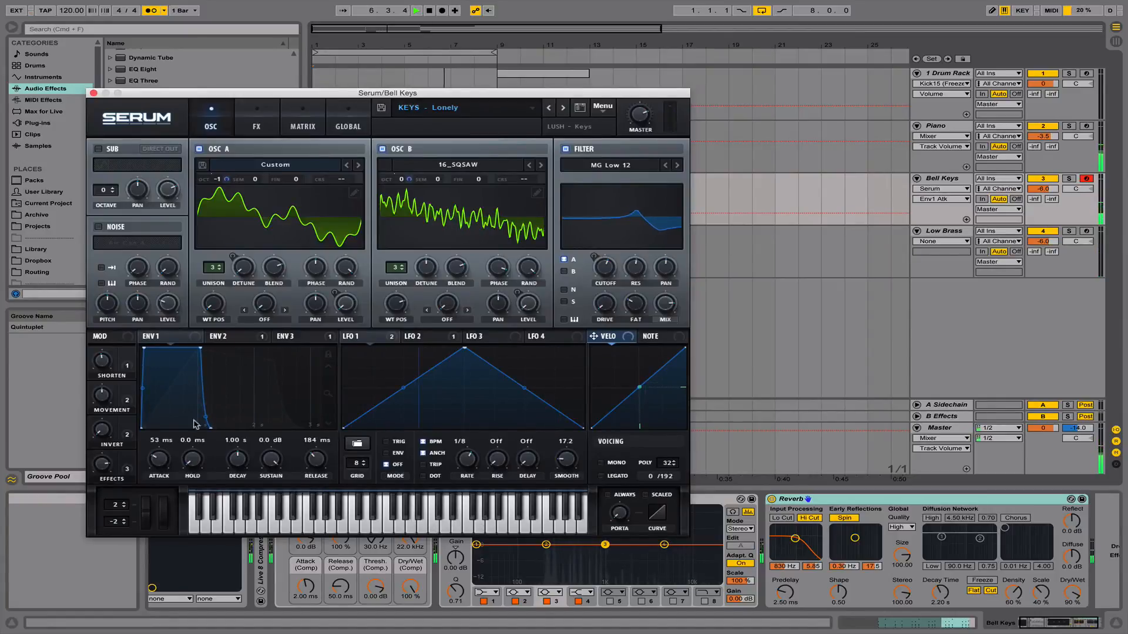
click(645, 110)
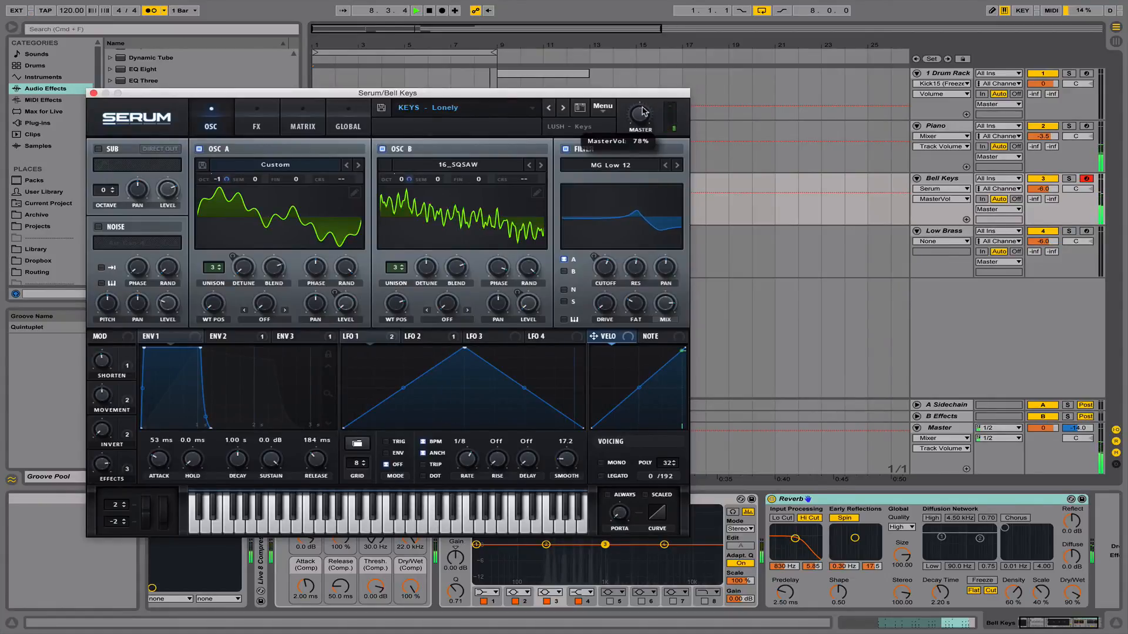
click(94, 93)
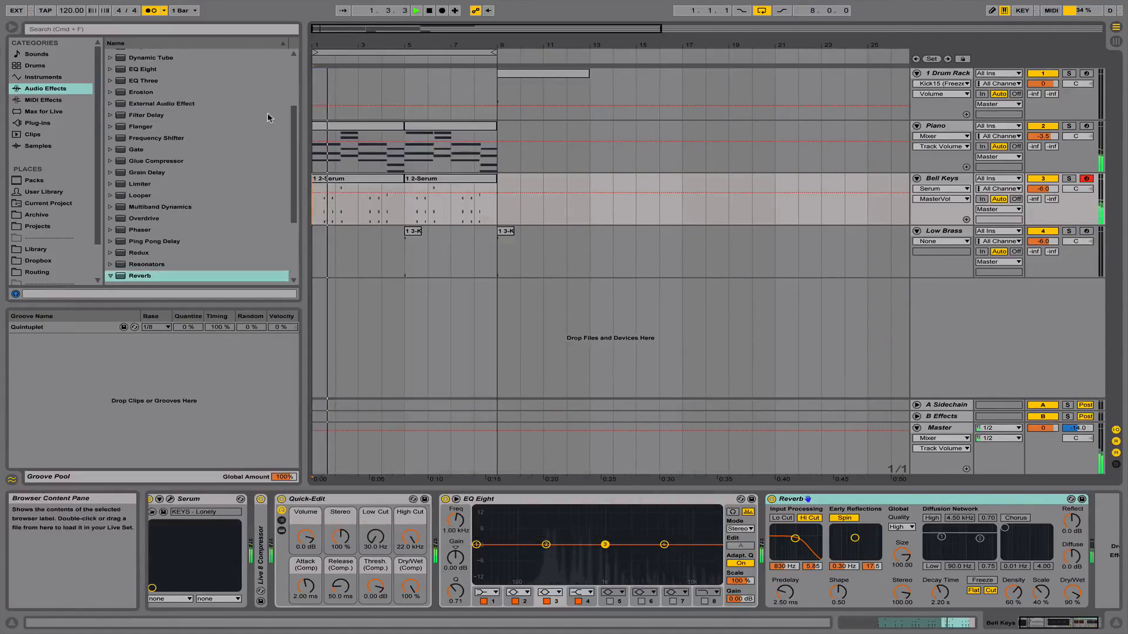
key(space)
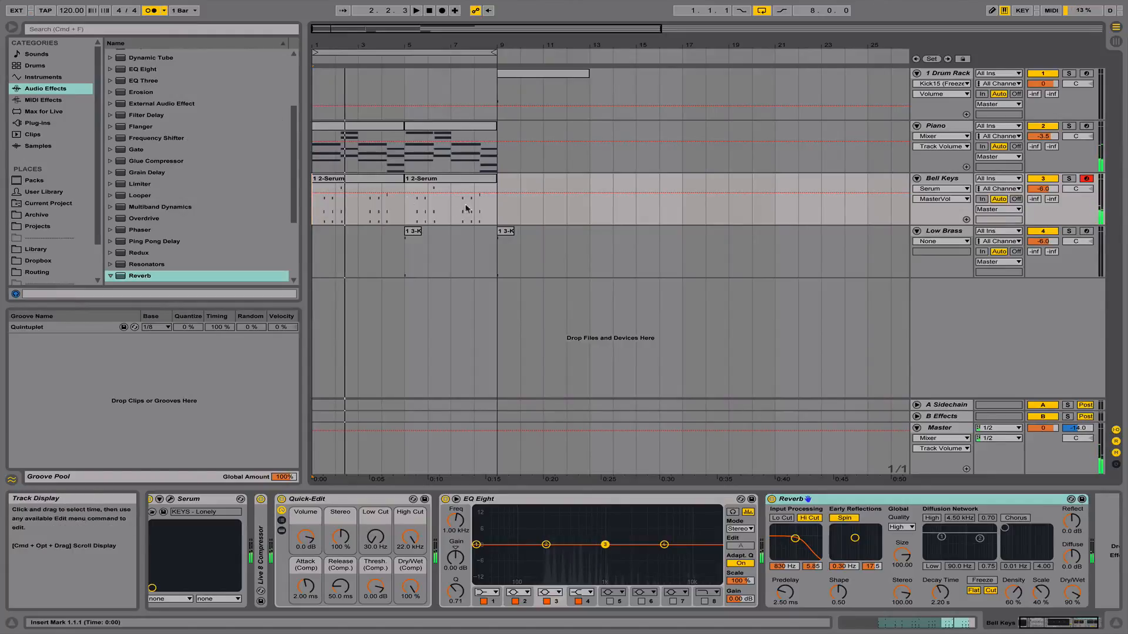
click(361, 217)
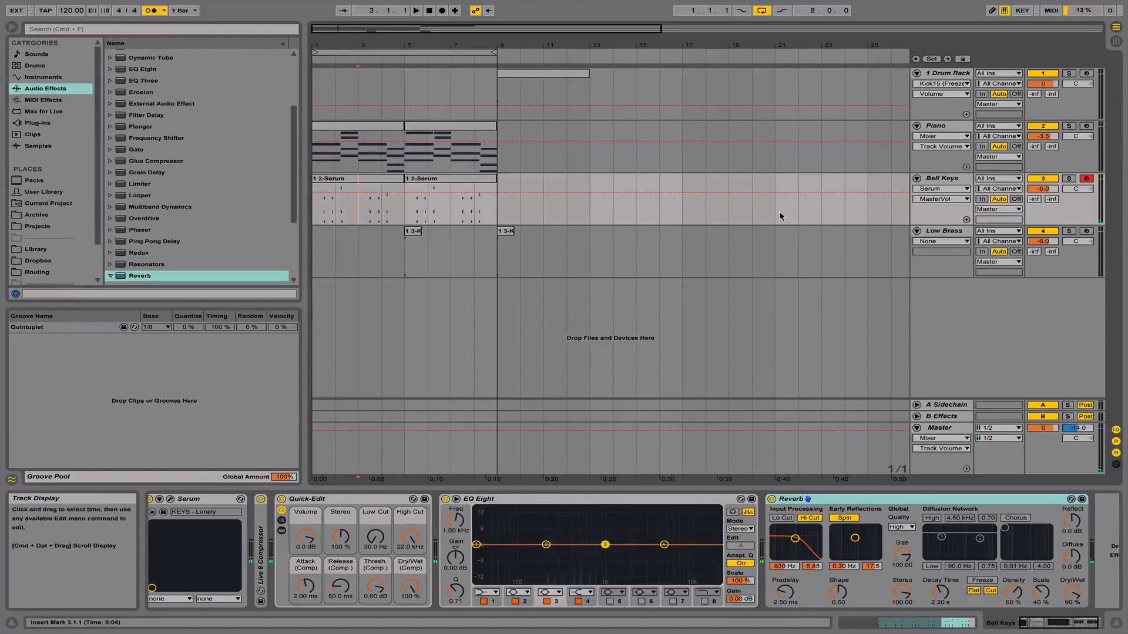
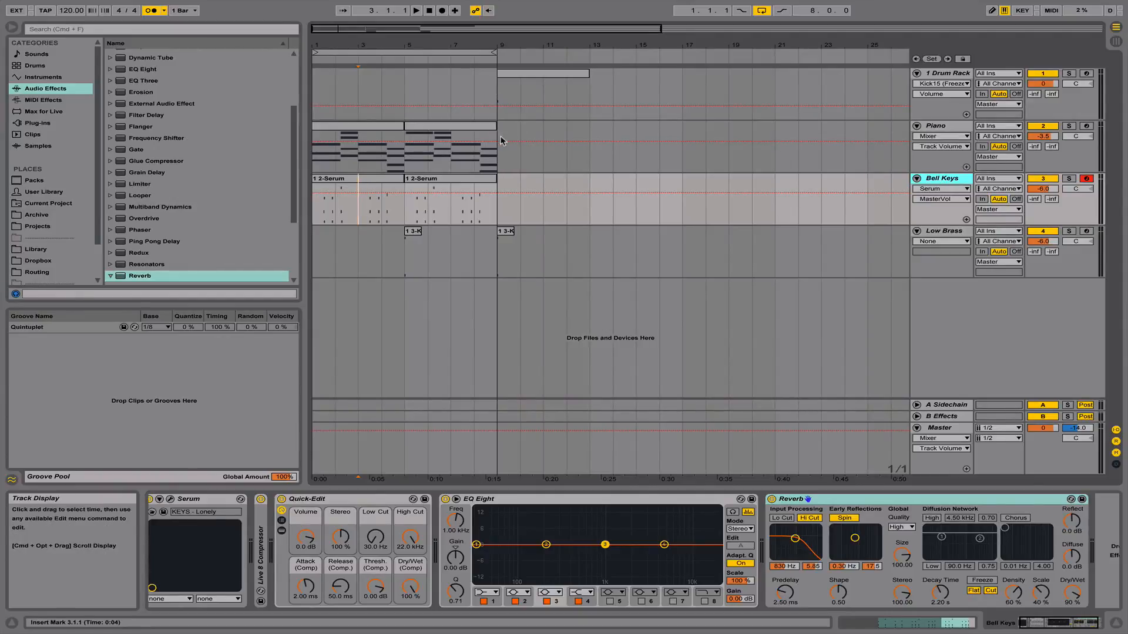
Select the Strange Lead clip, show the track's devices, and inspect the clip's notes before returning to the arrangement
drag(649, 46, 649, 93)
drag(535, 50, 536, 8)
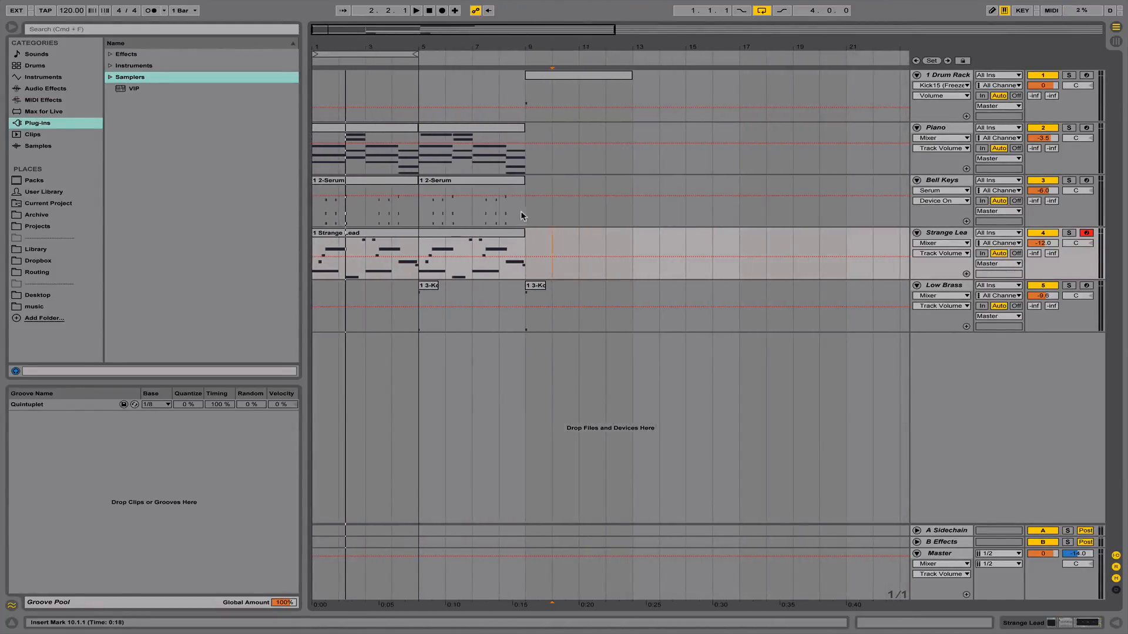
click(523, 215)
click(366, 231)
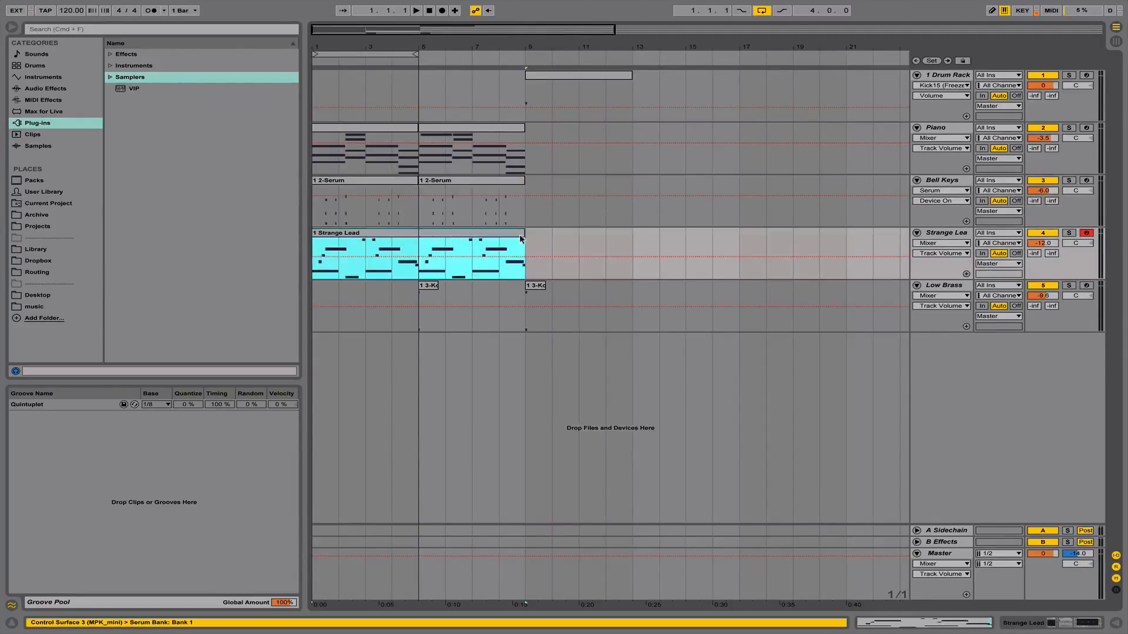
double_click(938, 230)
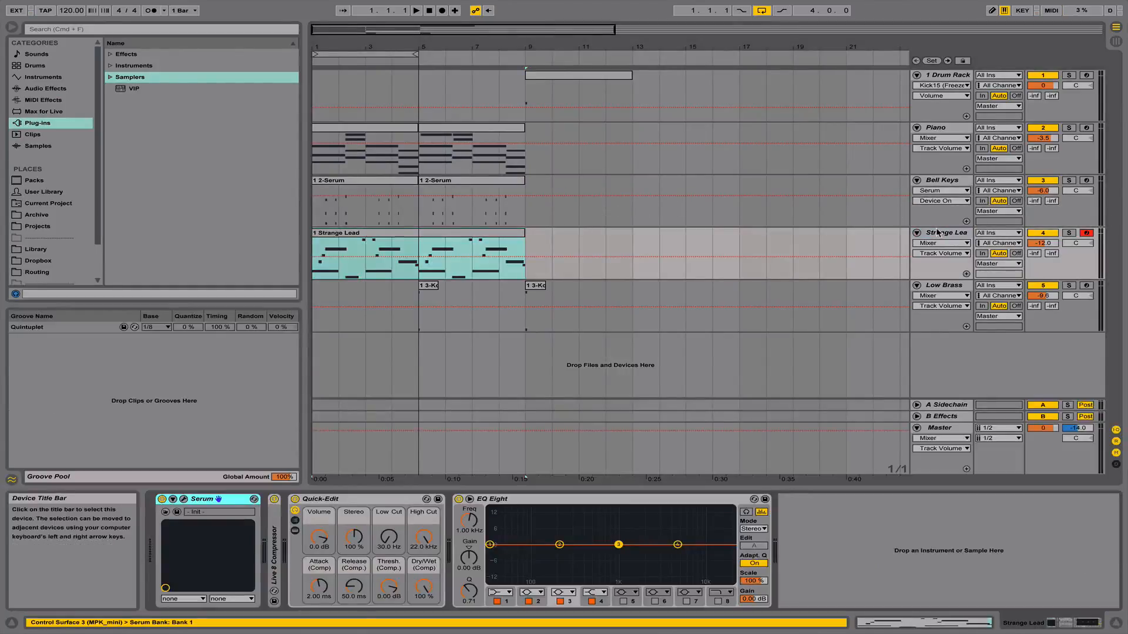
double_click(353, 232)
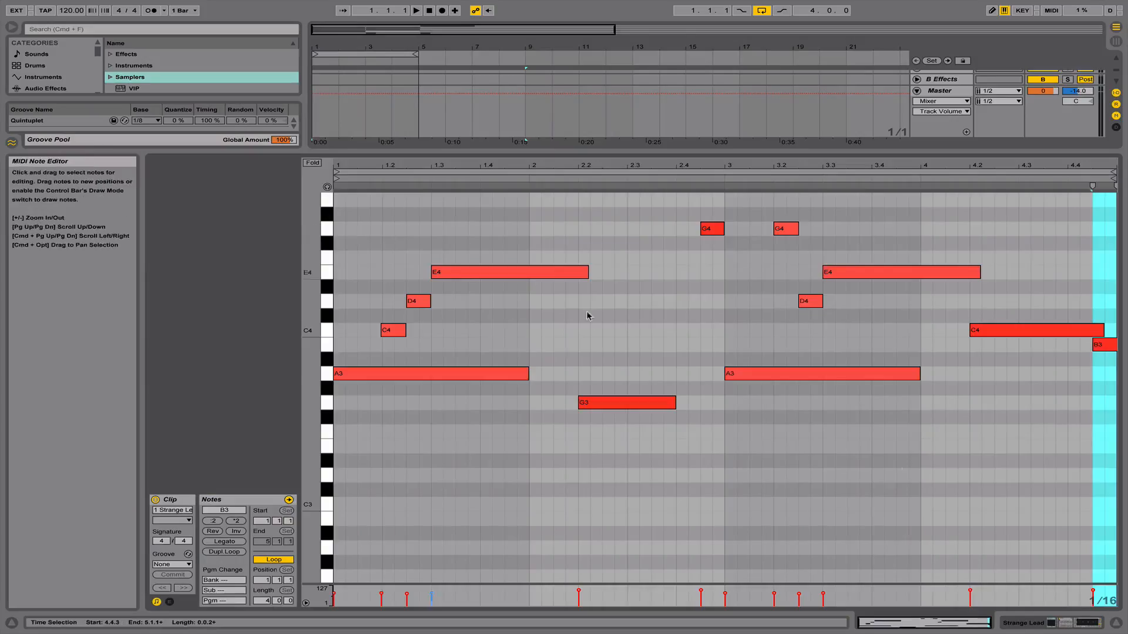
click(1115, 624)
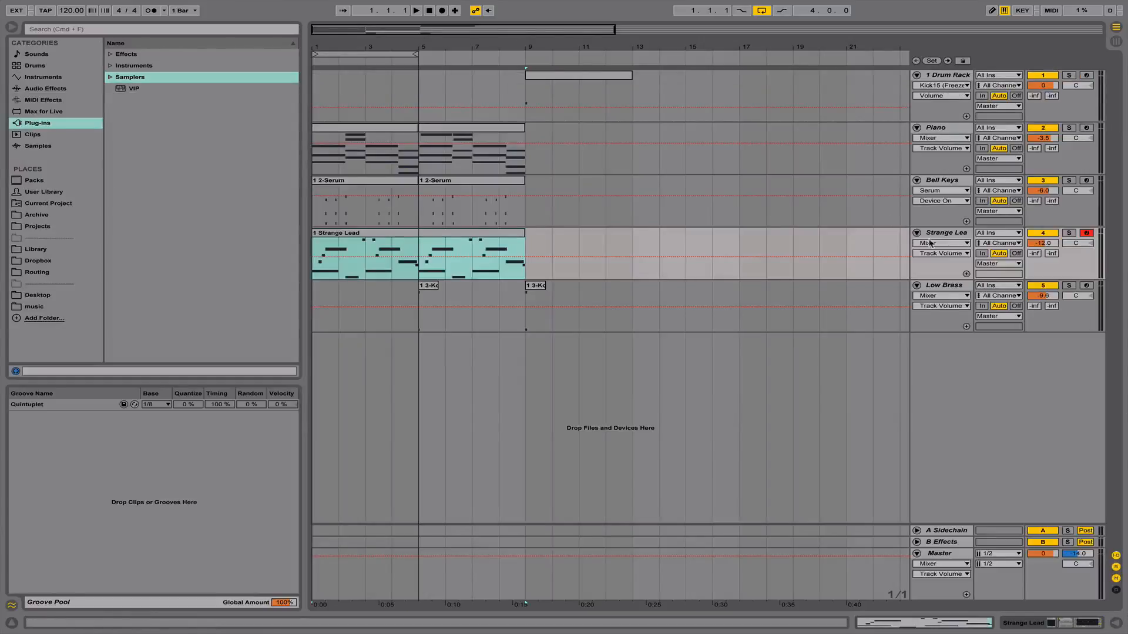
Open Serum on the Strange Lead track, audition the patch on its keyboard, and close the plug-in window
double_click(954, 231)
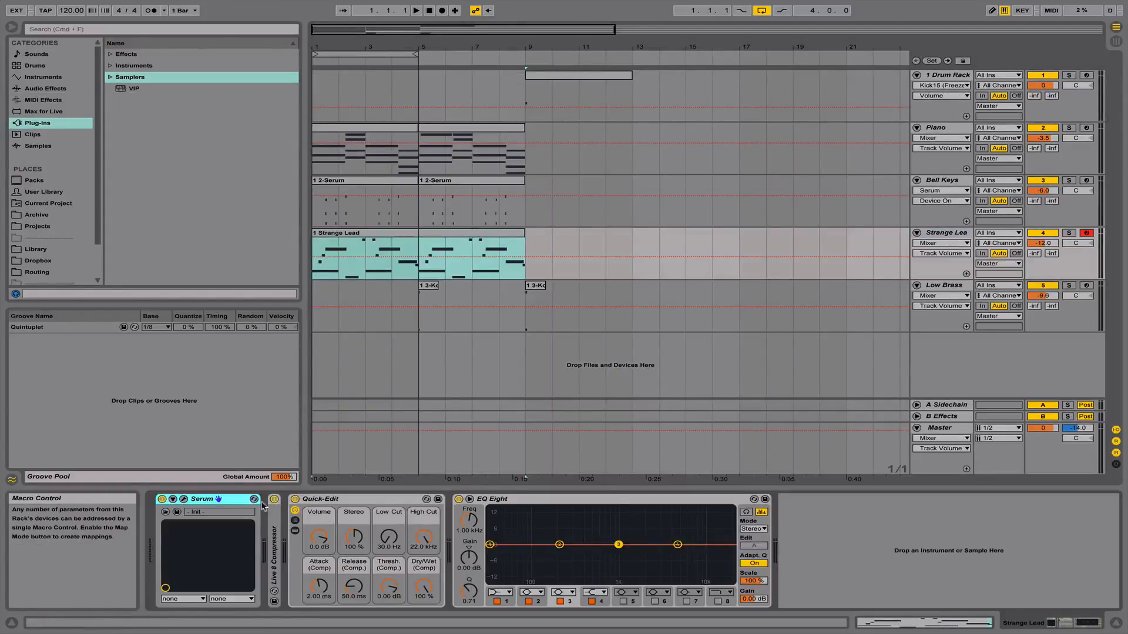
click(183, 499)
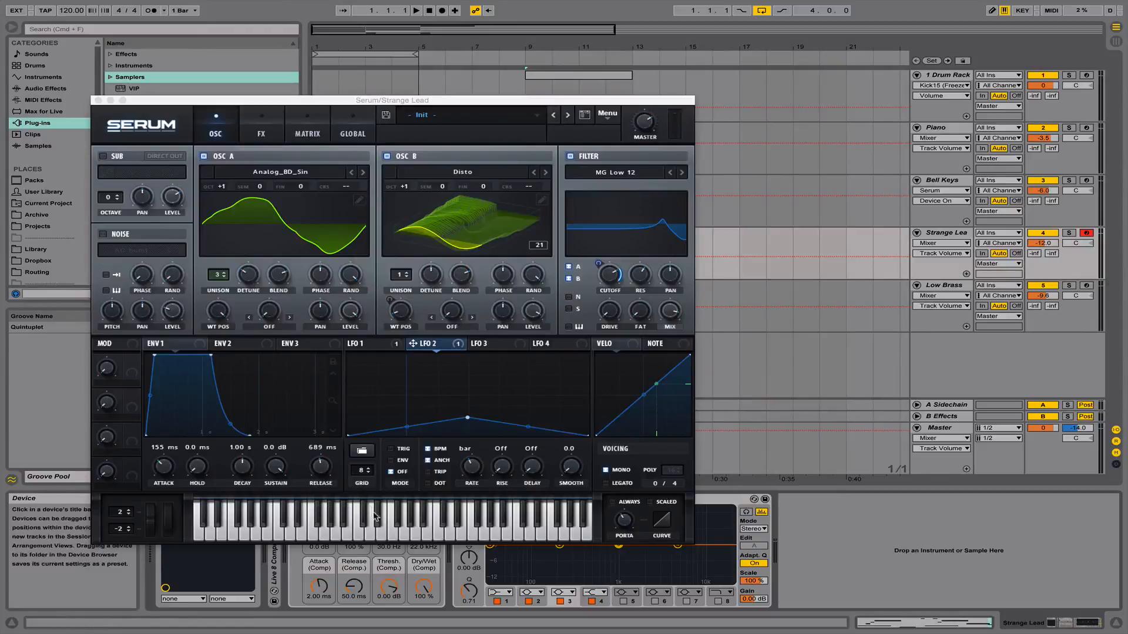
click(319, 536)
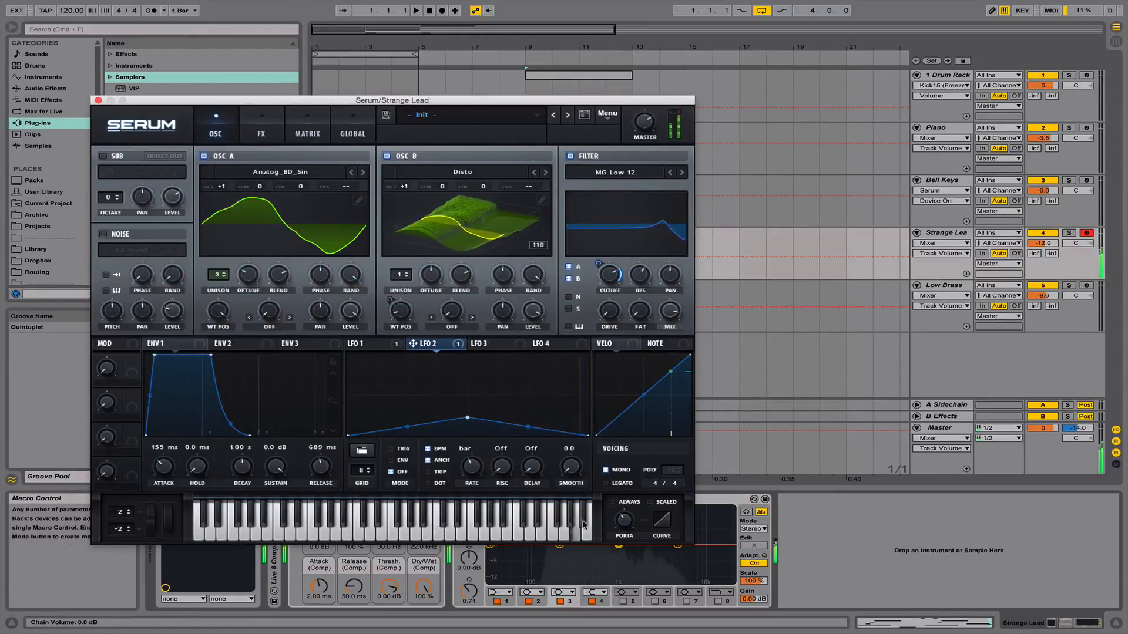
click(98, 101)
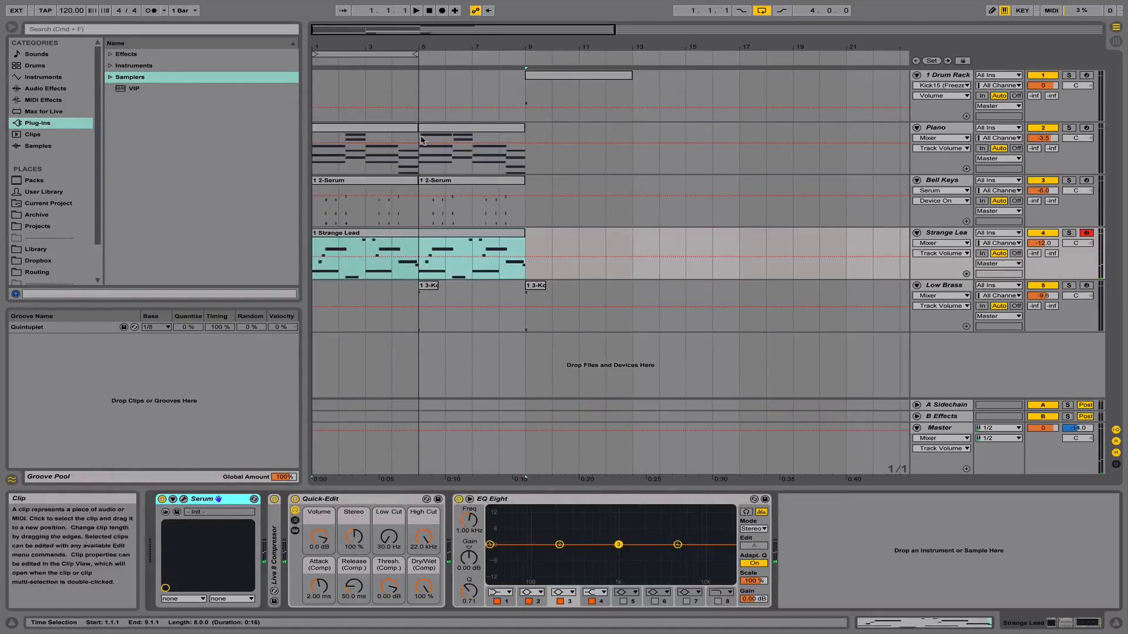
Redraw the D4 note from 1.2.3 to 1.3.1 in the Strange Lead clip, at velocity 60
drag(394, 42, 423, 27)
double_click(422, 234)
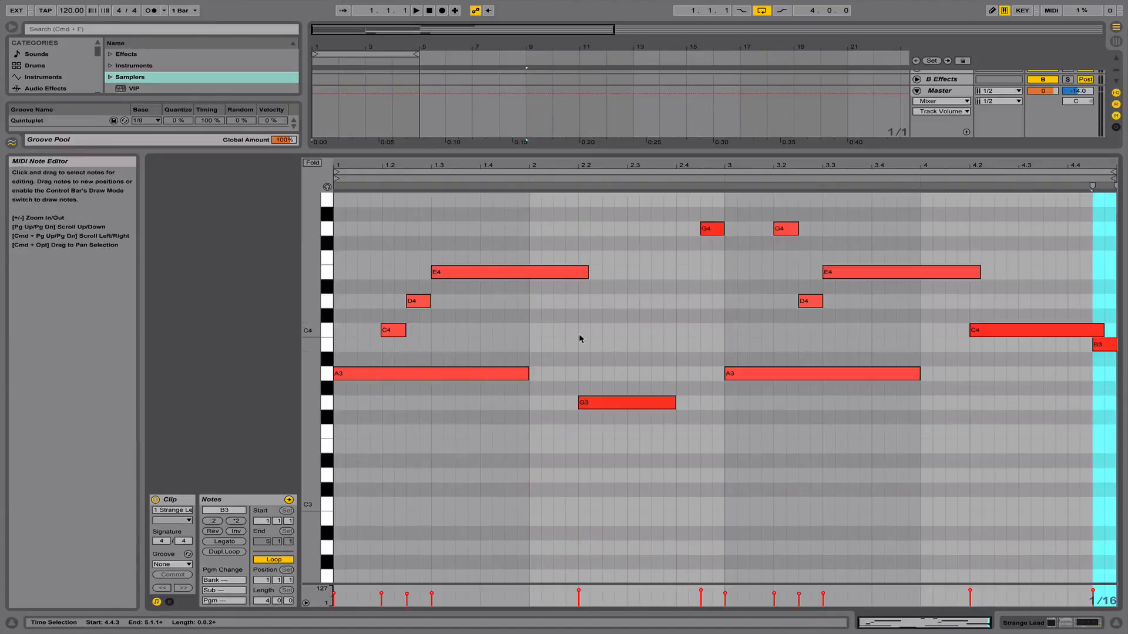
click(554, 340)
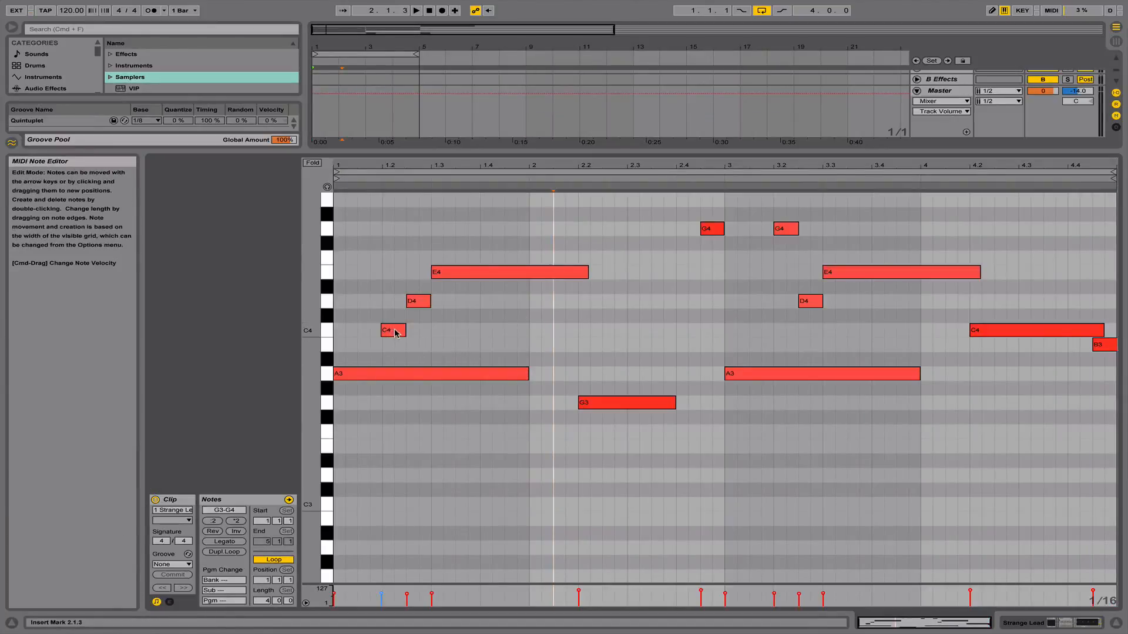
drag(390, 332, 420, 304)
double_click(415, 306)
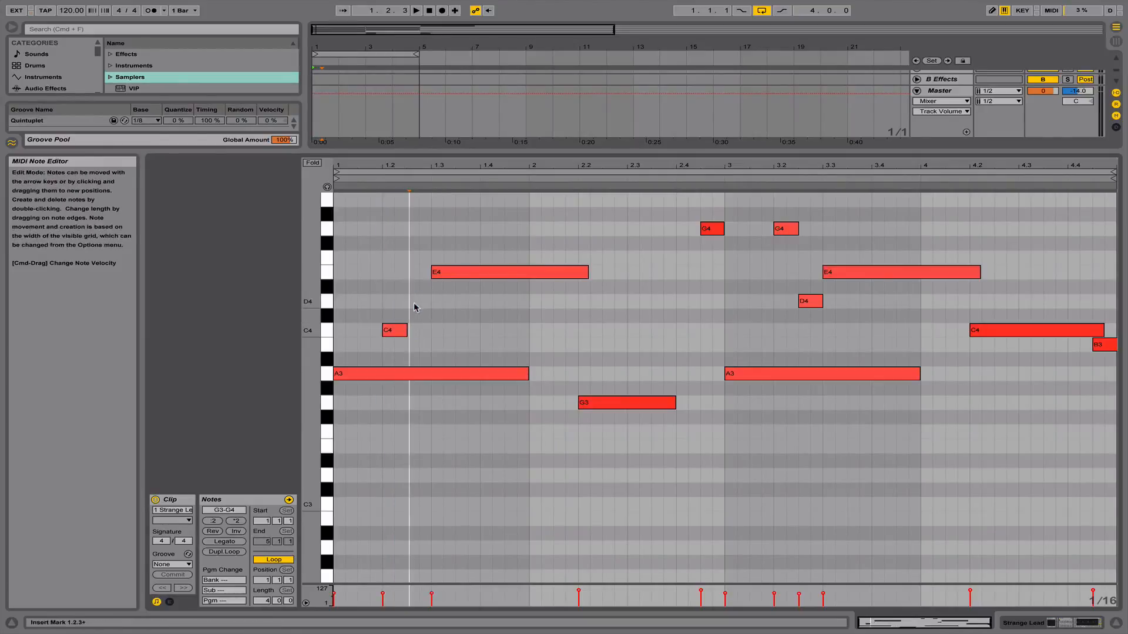
double_click(413, 302)
mouse_move(418, 299)
mouse_down()
mouse_move(444, 301)
mouse_move(431, 302)
mouse_up()
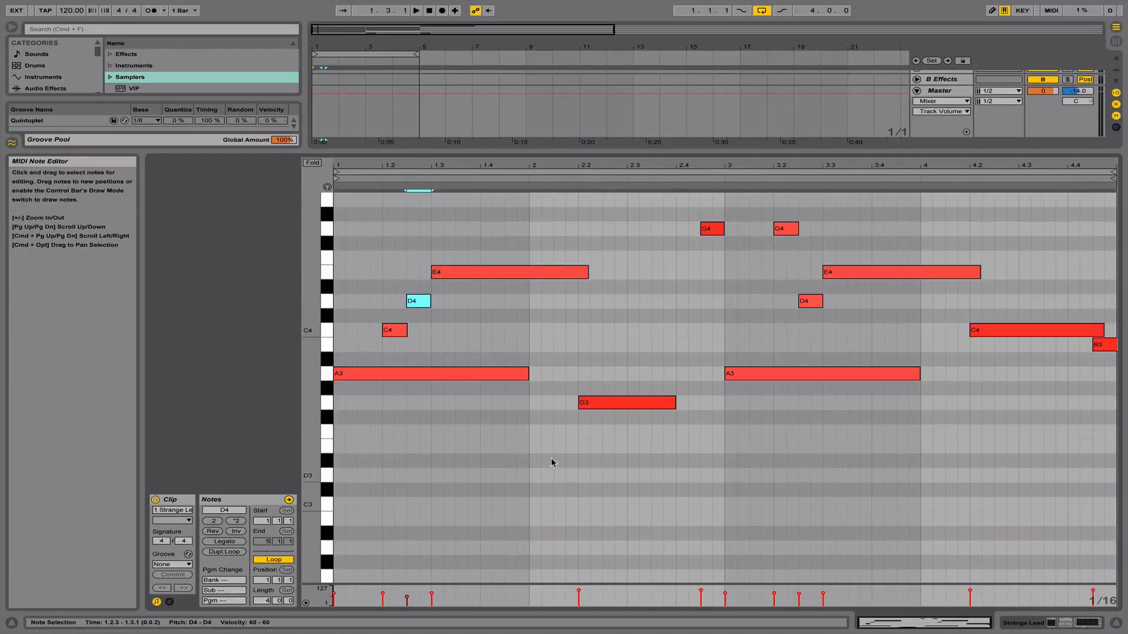
Play the loop while viewing the Strange Lead notes, stop playback, and return to the arrangement
drag(399, 215, 1116, 494)
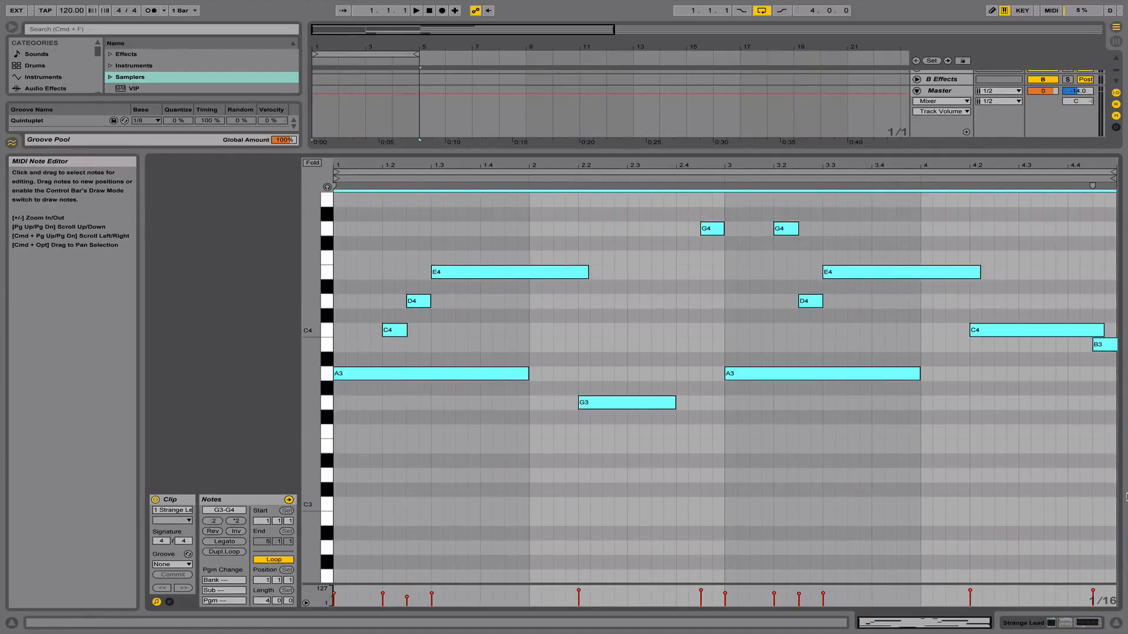
click(1116, 624)
double_click(358, 233)
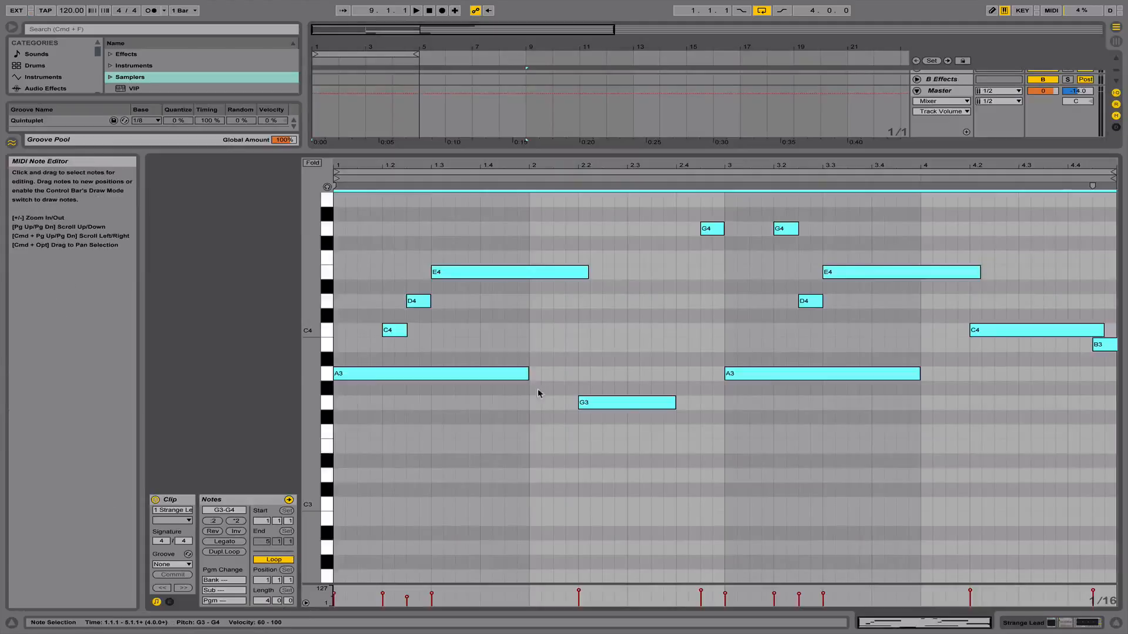
key(space)
click(534, 470)
scroll(537, 413, up, 3)
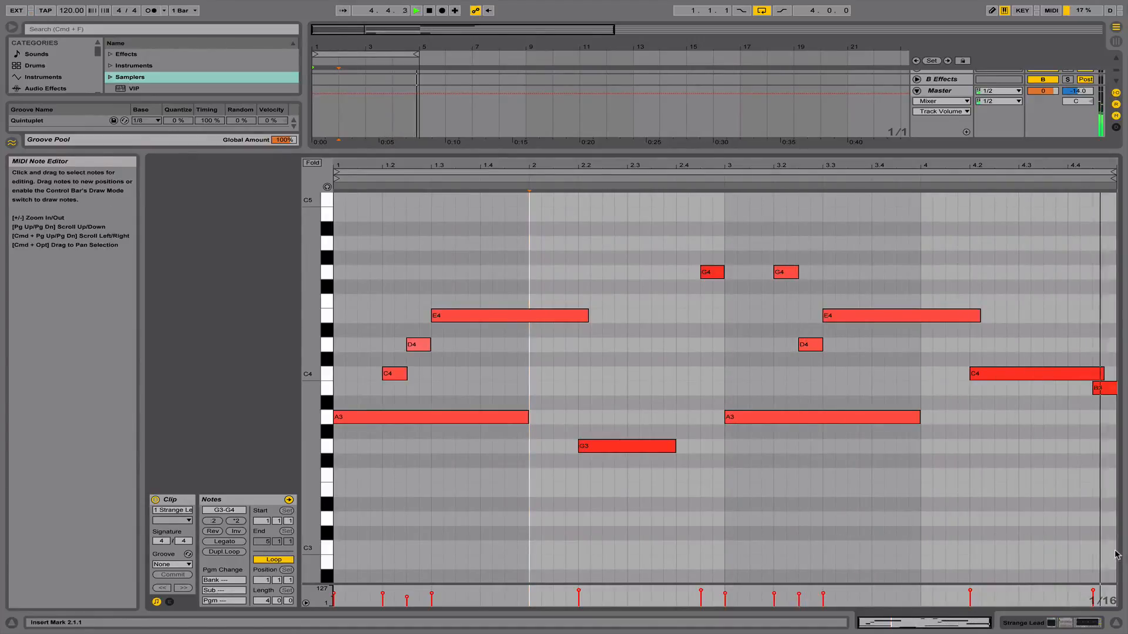
key(space)
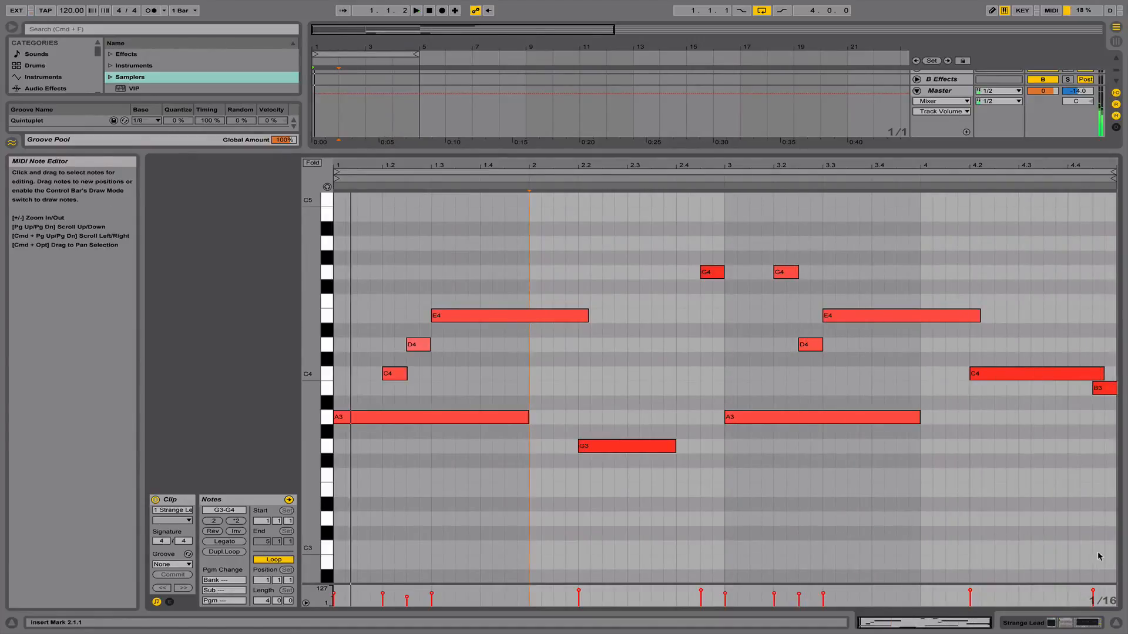
click(1115, 624)
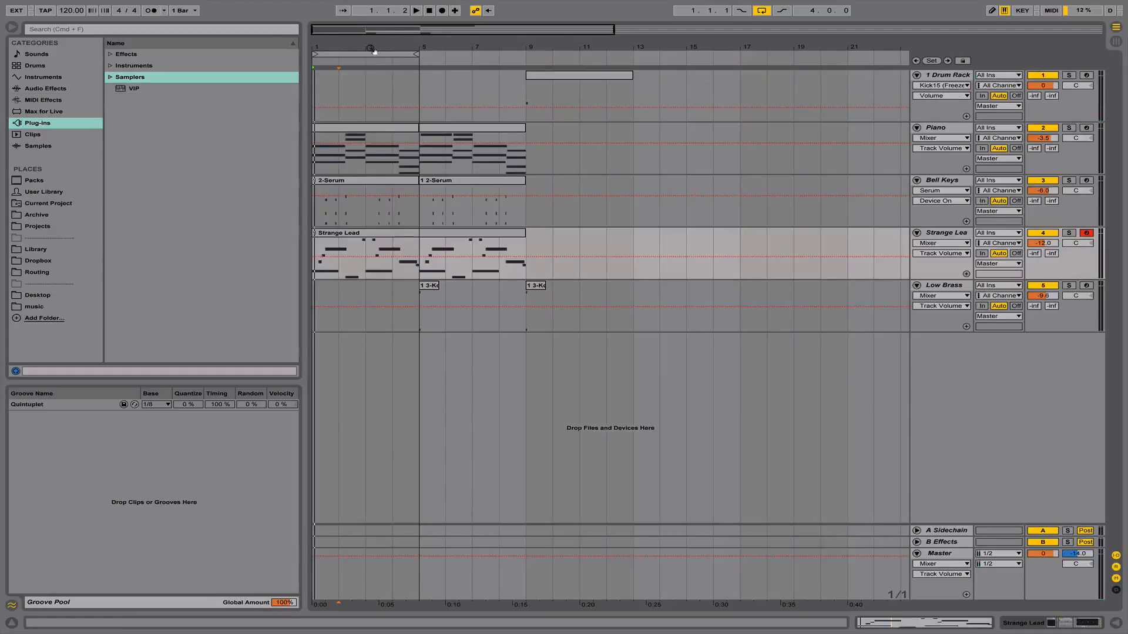
Add a Reverb to the Strange Lead track and place it after EQ Eight at the end of the chain
drag(370, 49, 427, 130)
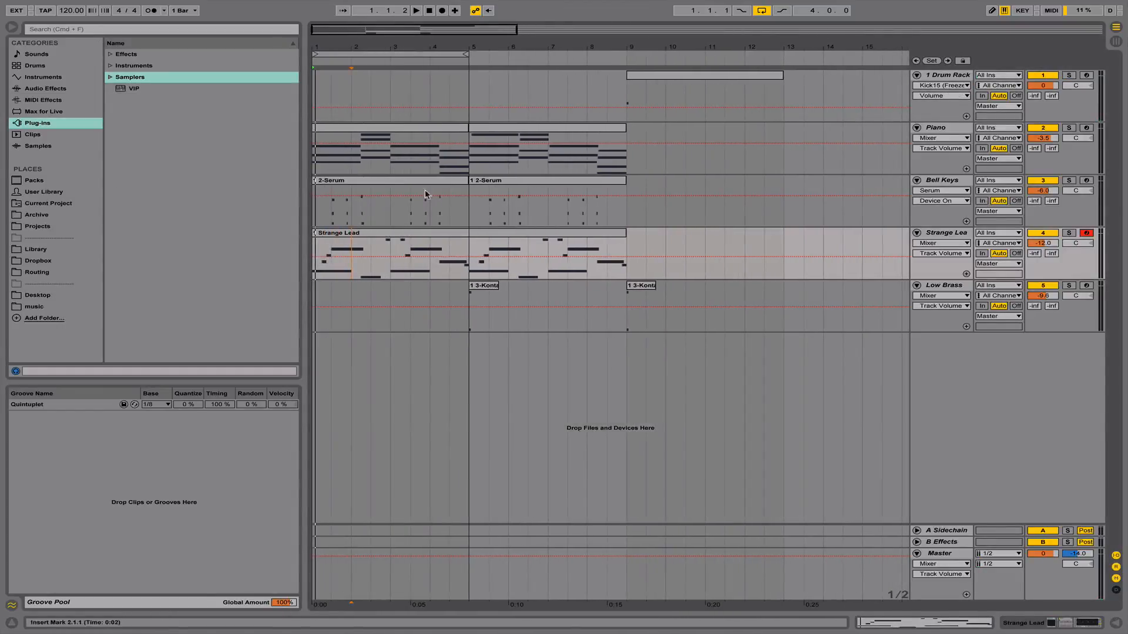
mouse_move(354, 41)
mouse_down()
mouse_move(343, 25)
mouse_move(384, 100)
mouse_move(393, 97)
mouse_move(377, 55)
mouse_move(416, 74)
mouse_move(380, 44)
mouse_up()
click(316, 96)
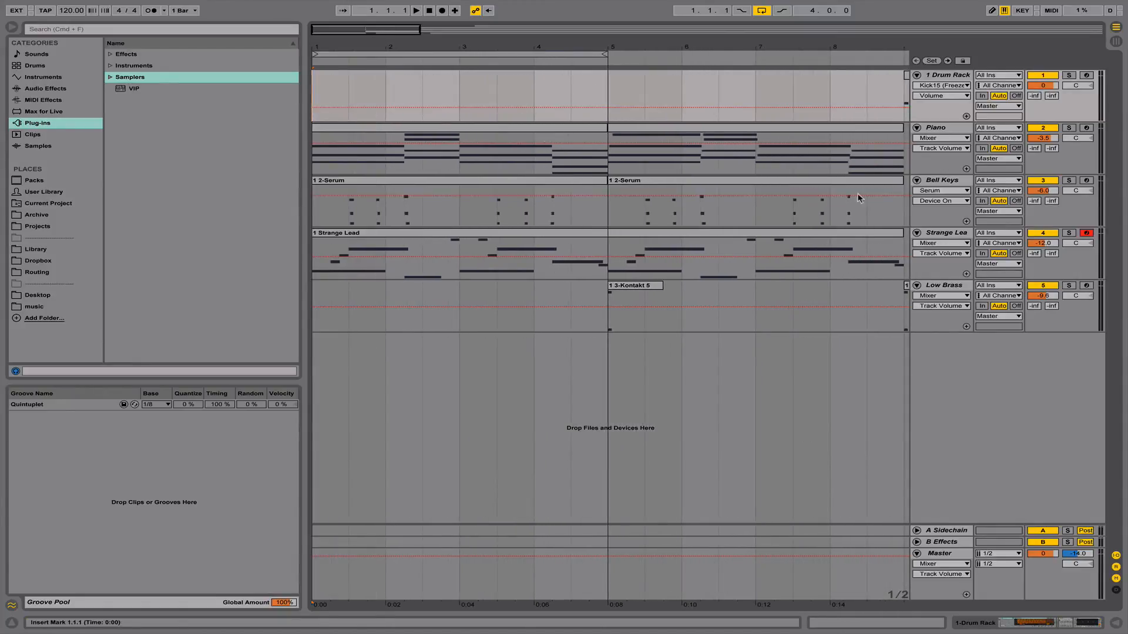
double_click(964, 238)
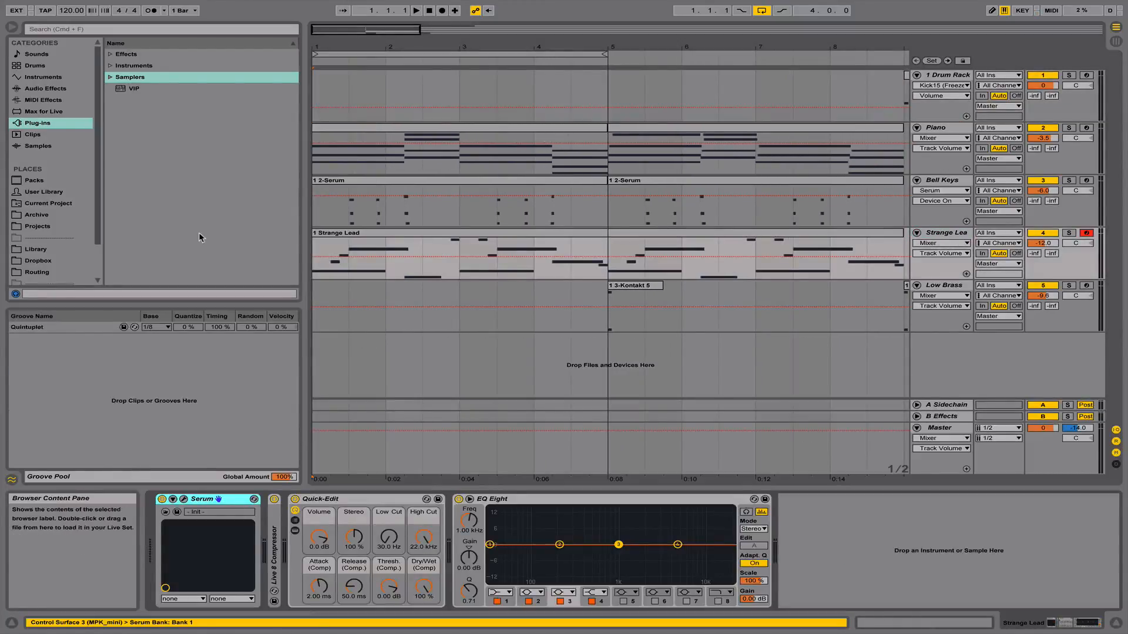
click(56, 100)
click(52, 89)
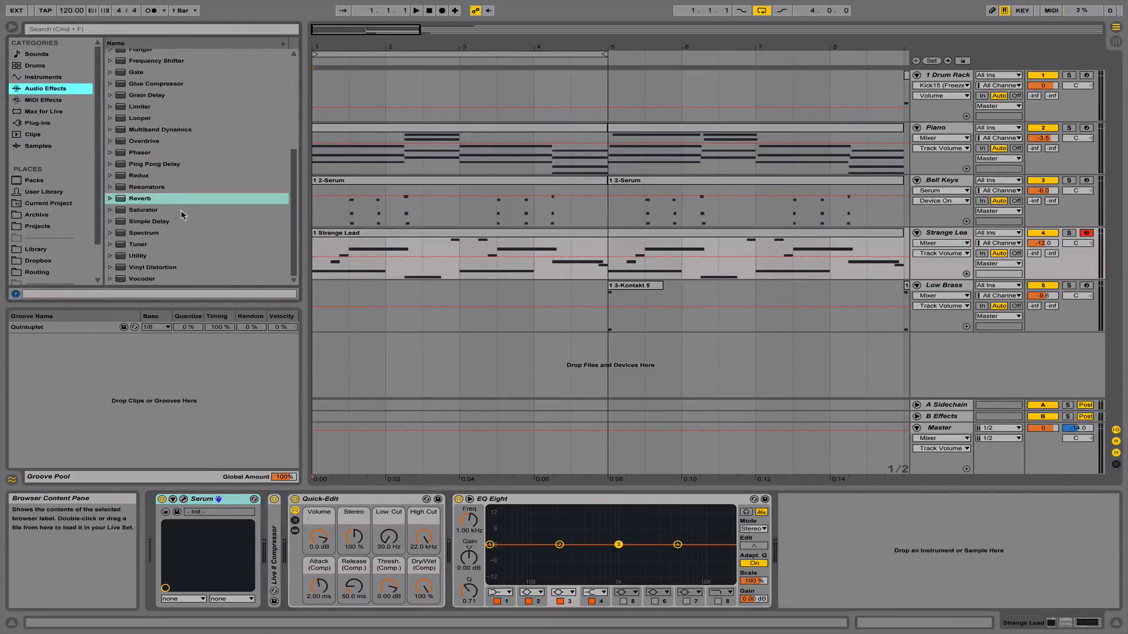
drag(179, 199, 288, 549)
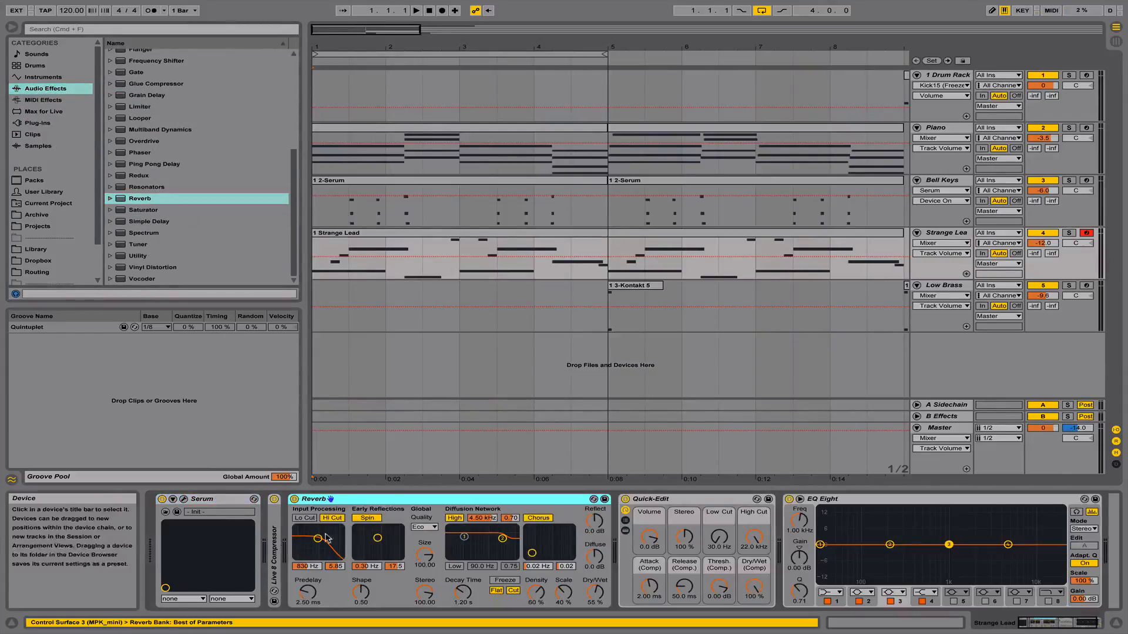
drag(340, 500, 1108, 536)
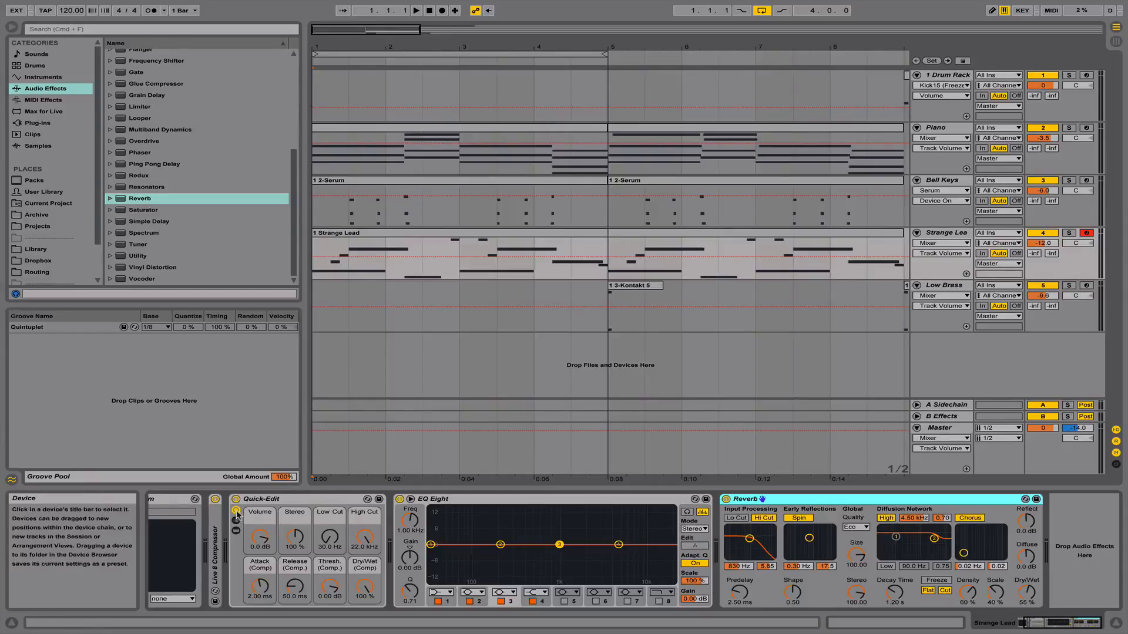
Reveal and hide the devices inside Strange Lead's Quick-Edit rack, and collapse the rack
click(236, 532)
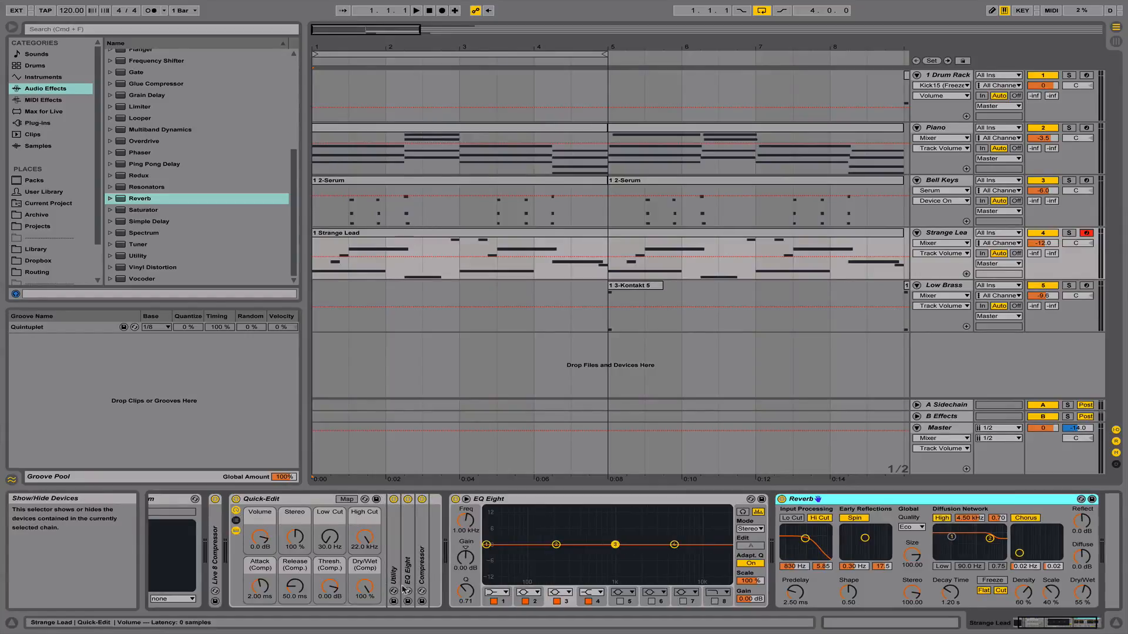
click(236, 532)
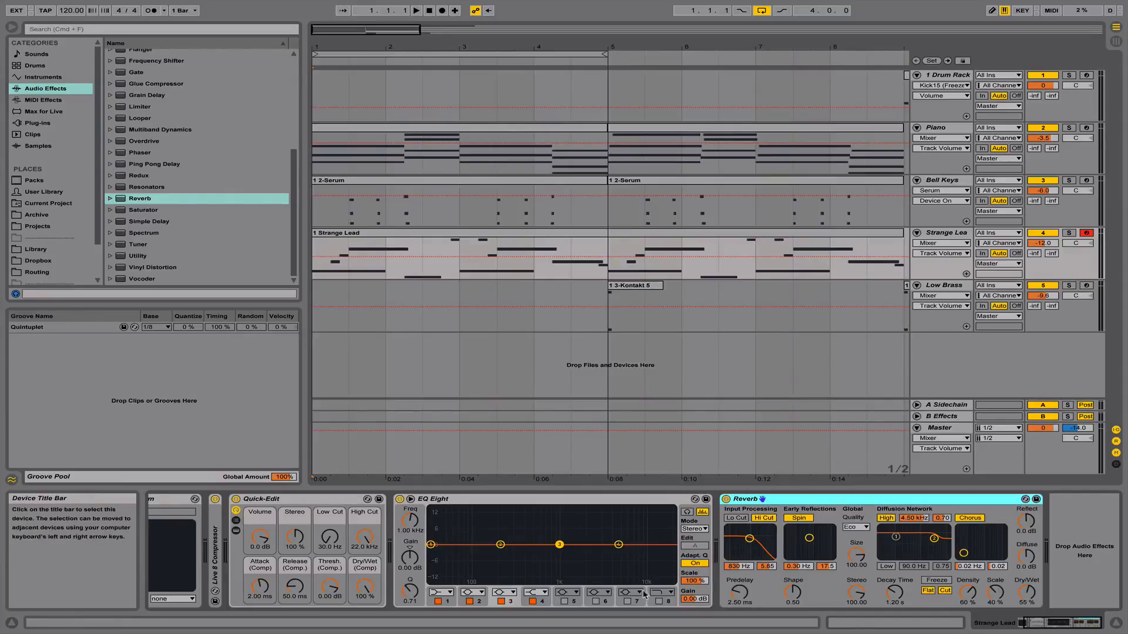
double_click(261, 499)
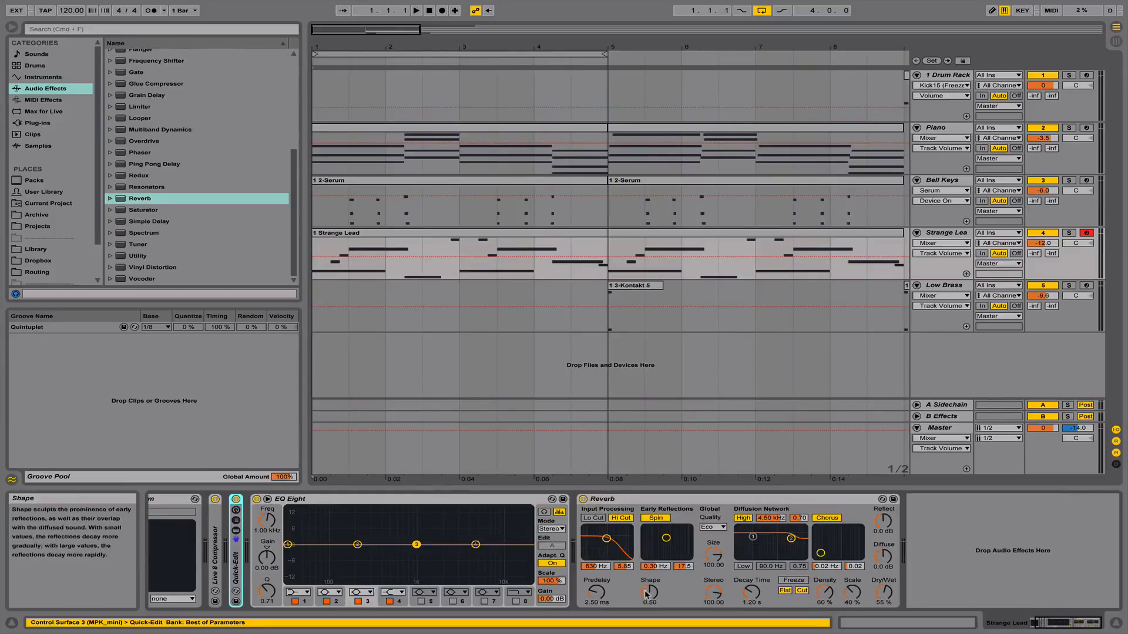
Solo Strange Lead during playback and set its Reverb input filter to 1.94 kHz with both Lo Cut and Hi Cut enabled
key(space)
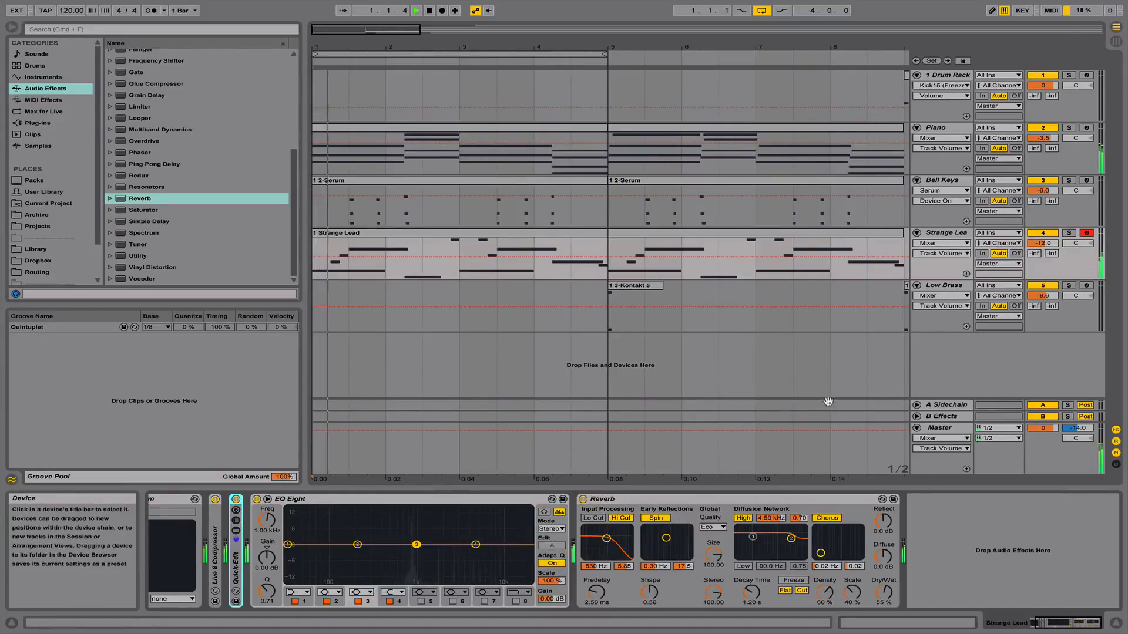
click(1069, 233)
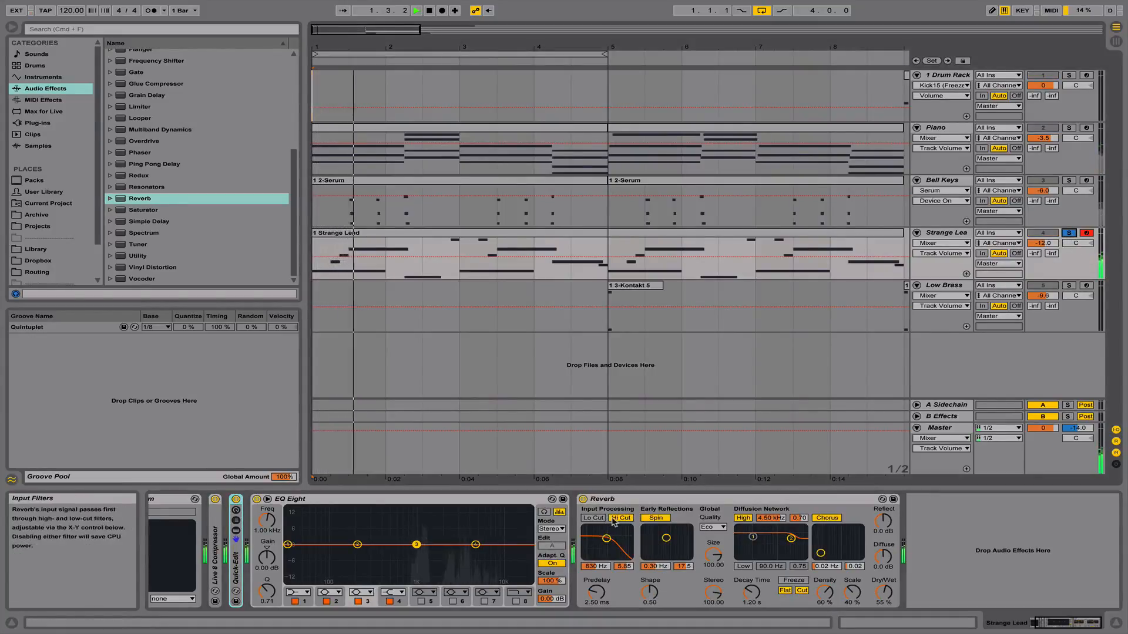
click(617, 518)
click(621, 518)
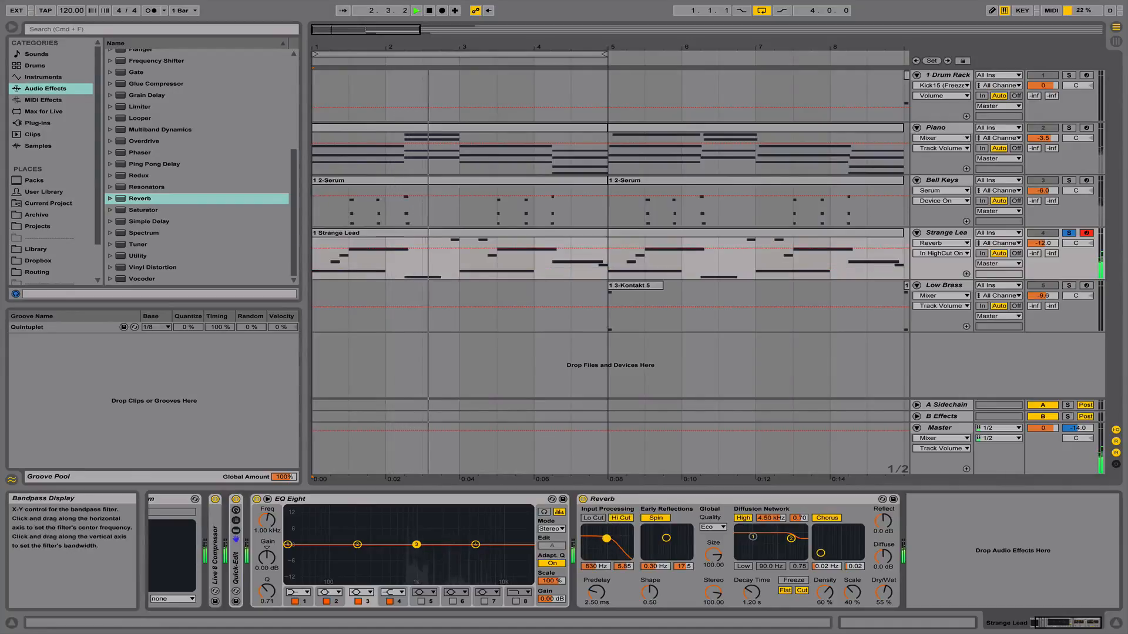
mouse_move(606, 539)
mouse_down()
mouse_move(596, 537)
mouse_move(613, 538)
mouse_up()
click(593, 518)
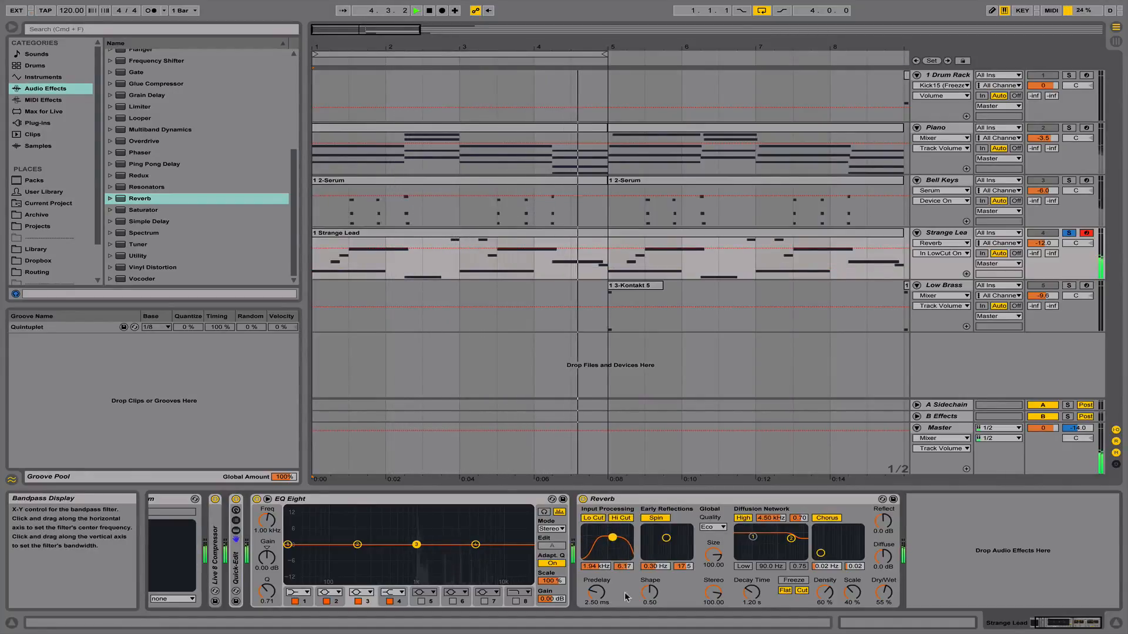
Set the Strange Lead Reverb to 3.26 ms predelay, High quality, and 80% Dry/Wet while auditioning, and stop playback
key(space)
drag(597, 593, 597, 590)
key(space)
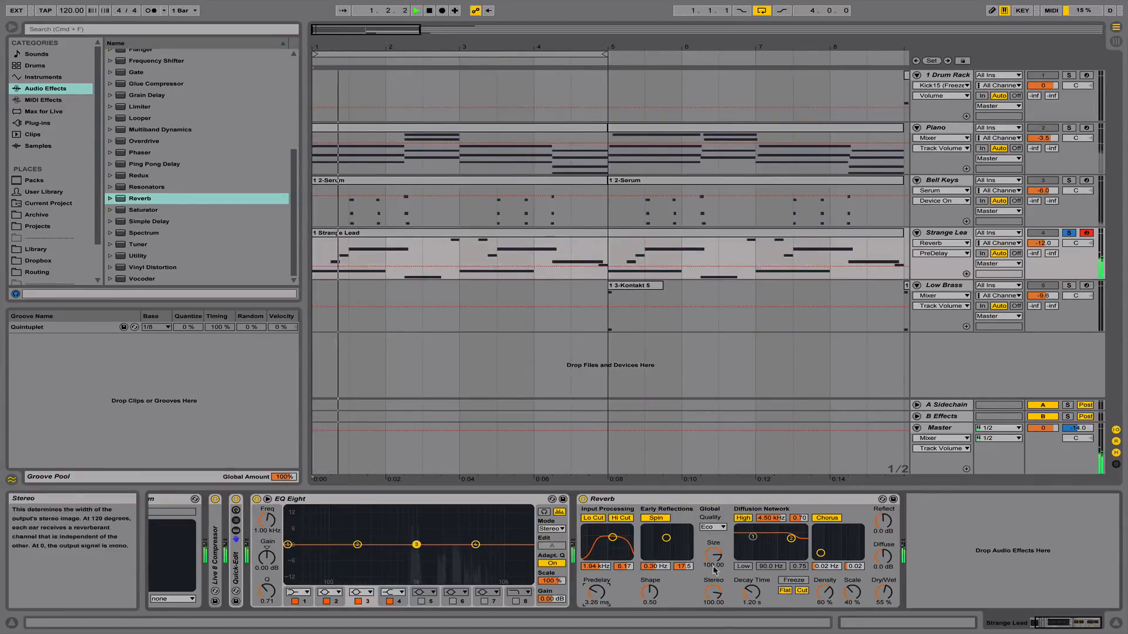
click(712, 528)
click(712, 553)
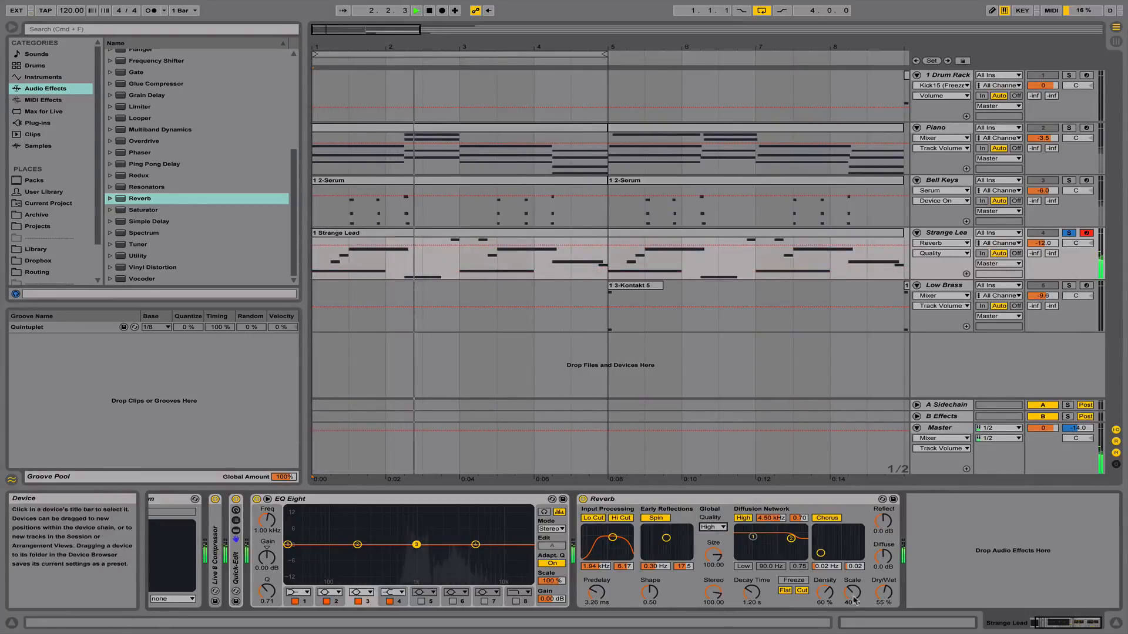
drag(883, 592, 883, 577)
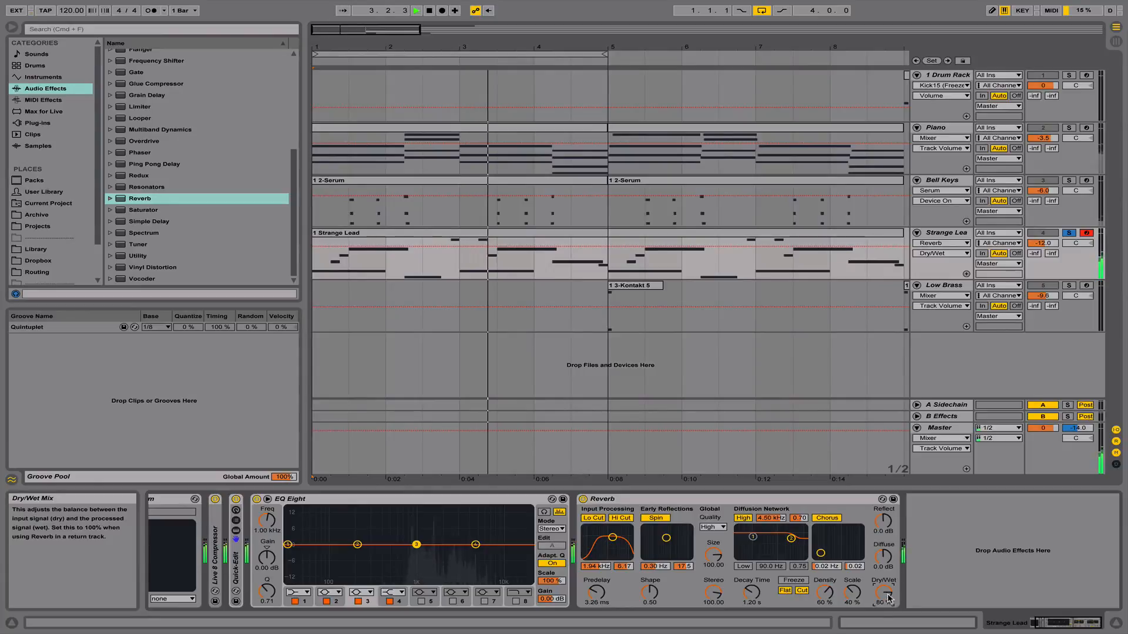
key(space)
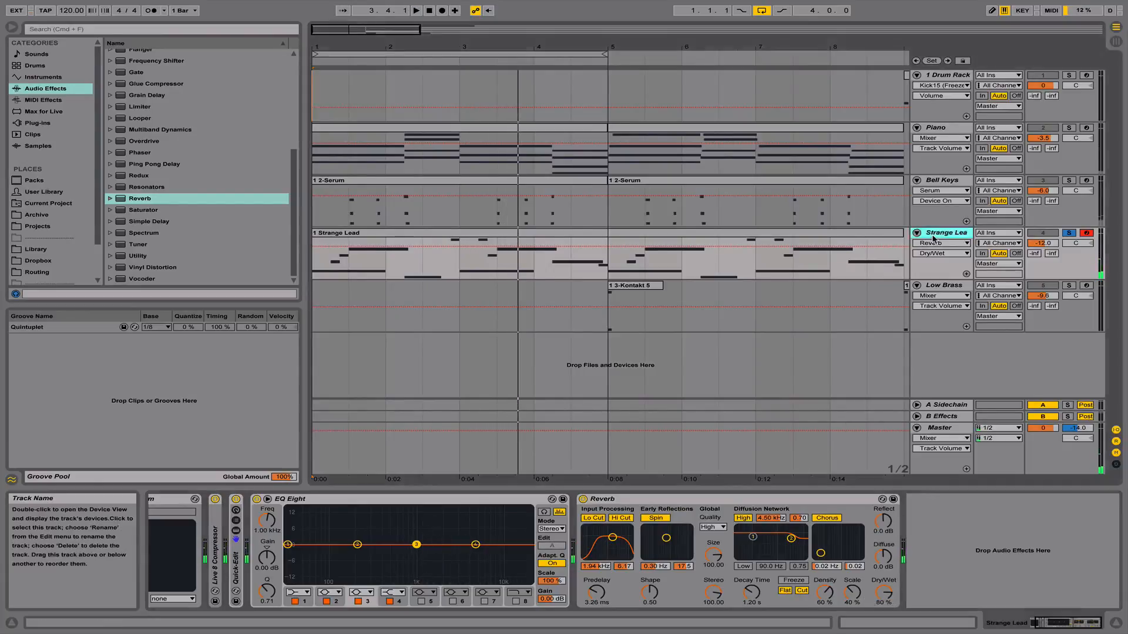
Open Serum on the Strange Lead track, lower its filter cutoff slightly, and start playback
scroll(230, 561, left, 3)
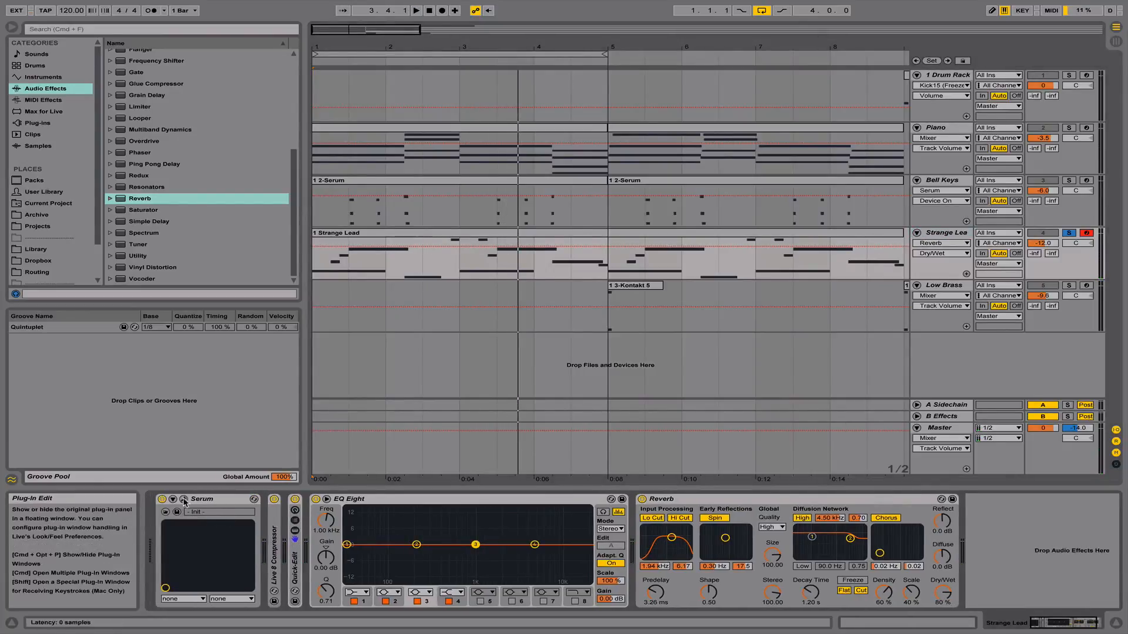
click(185, 500)
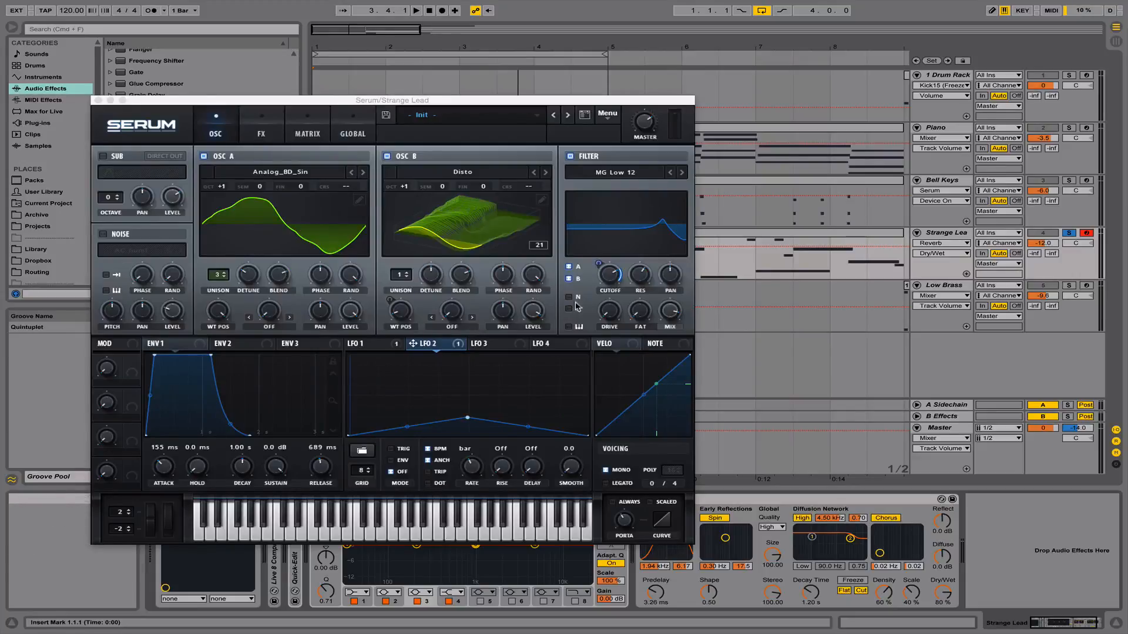
drag(616, 277, 617, 288)
key(space)
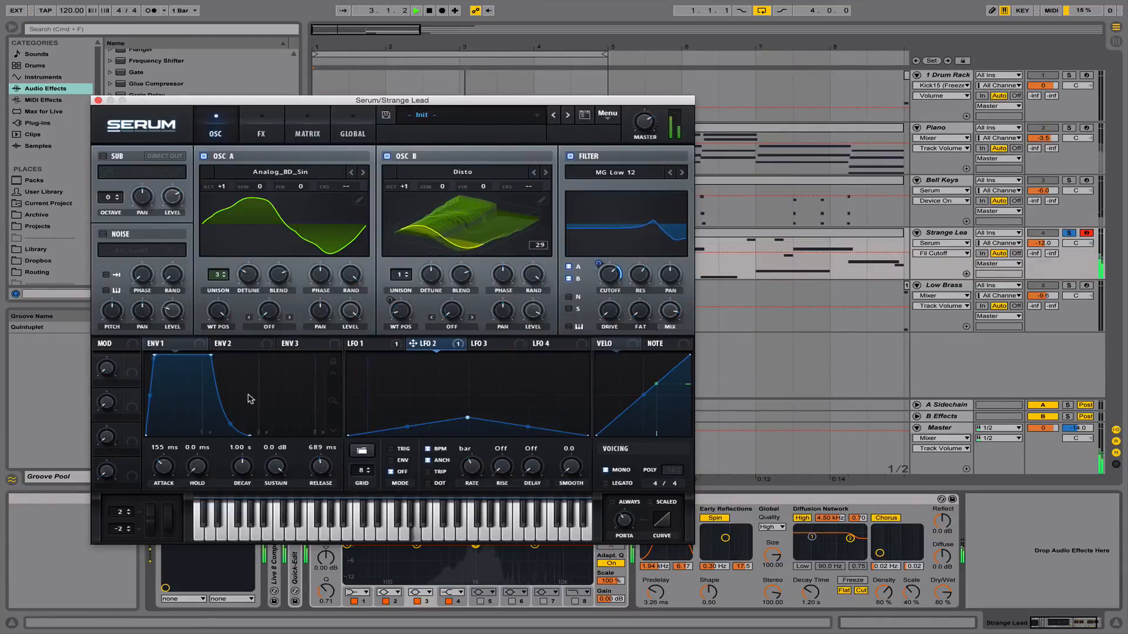
Set Serum's envelope 1 attack to 336 ms, enable Always portamento and Legato with Mono off, and close the plug-in window
drag(151, 356, 172, 356)
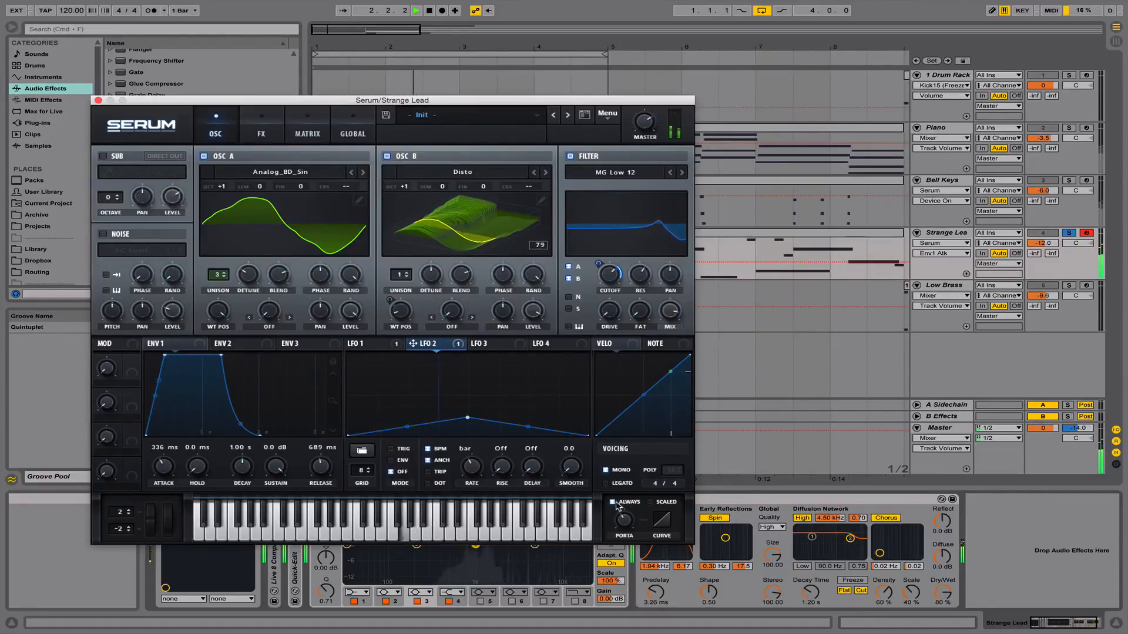
click(606, 470)
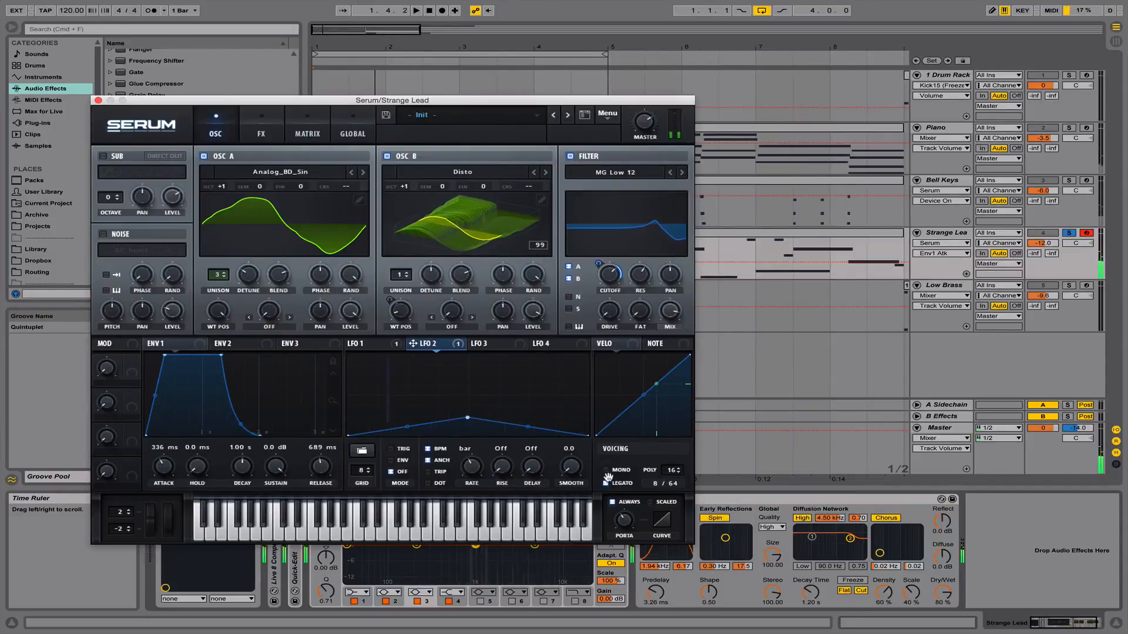
click(100, 100)
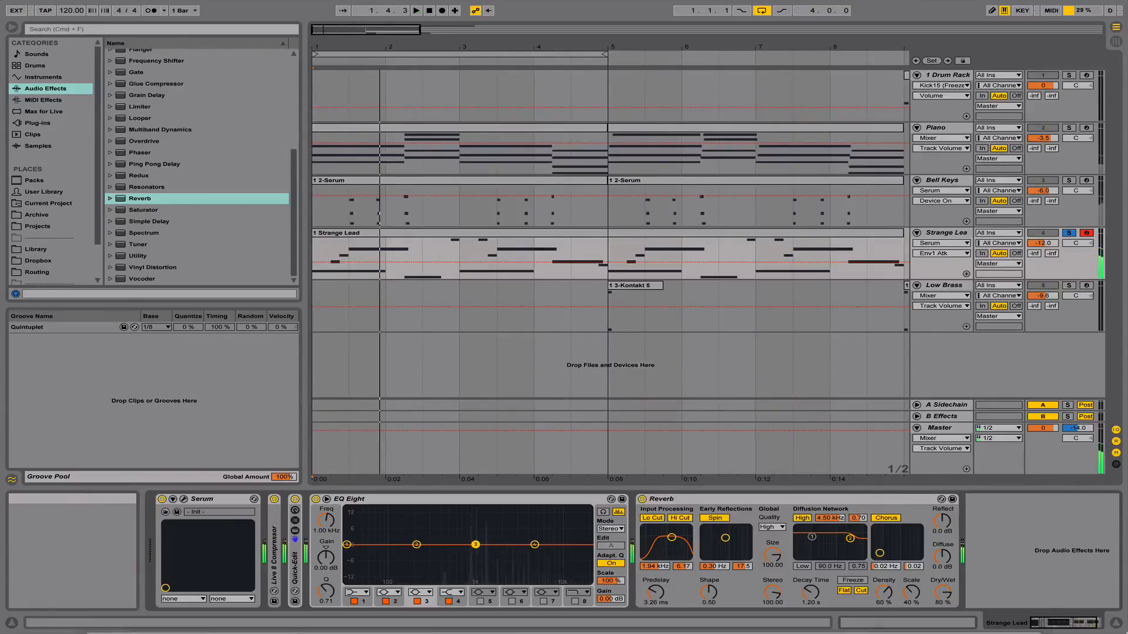
click(1115, 624)
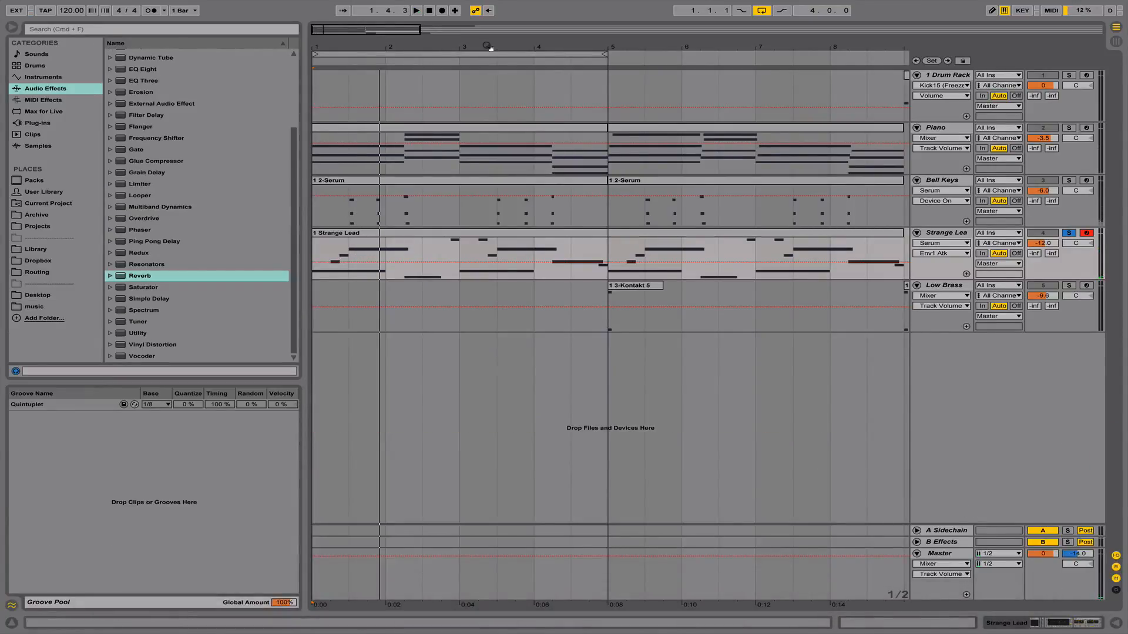
drag(487, 46, 487, 18)
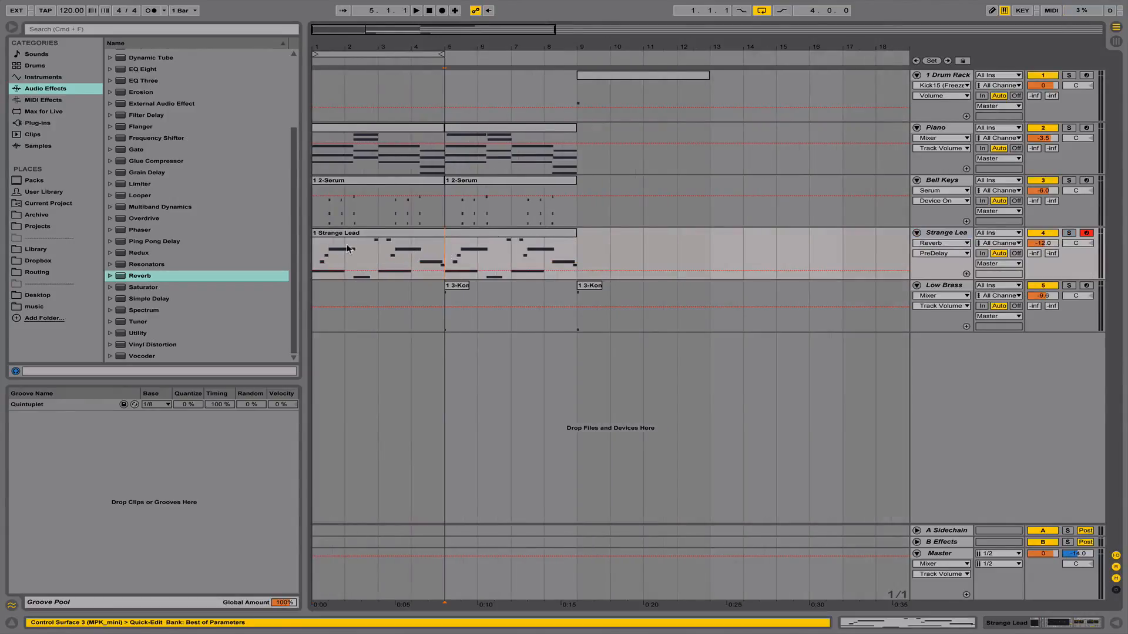
mouse_move(330, 30)
mouse_down()
mouse_move(330, 76)
mouse_move(329, 14)
mouse_move(329, 40)
mouse_up()
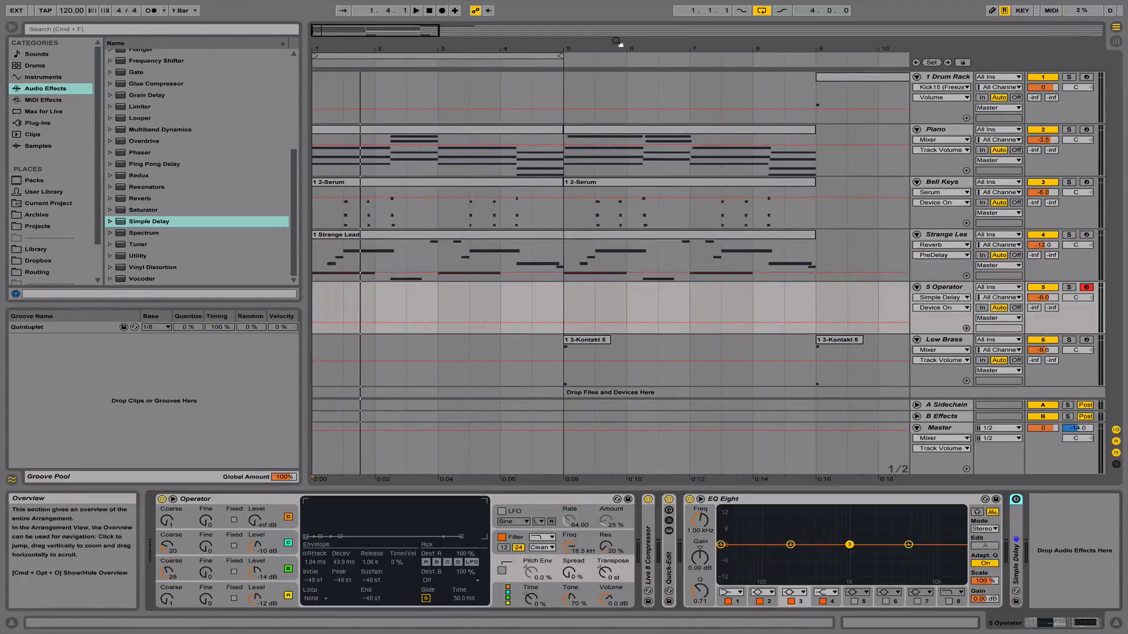
drag(616, 45, 616, 66)
drag(709, 53, 709, 40)
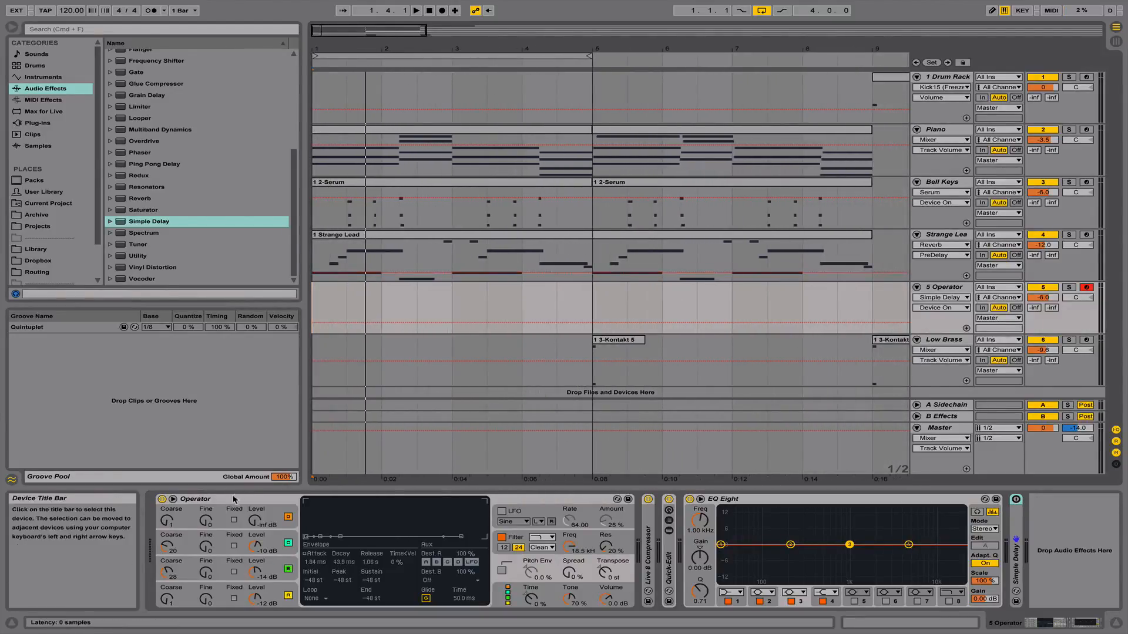
Replace the customized Operator on track 5 with a fresh default Operator instrument
double_click(188, 498)
double_click(164, 523)
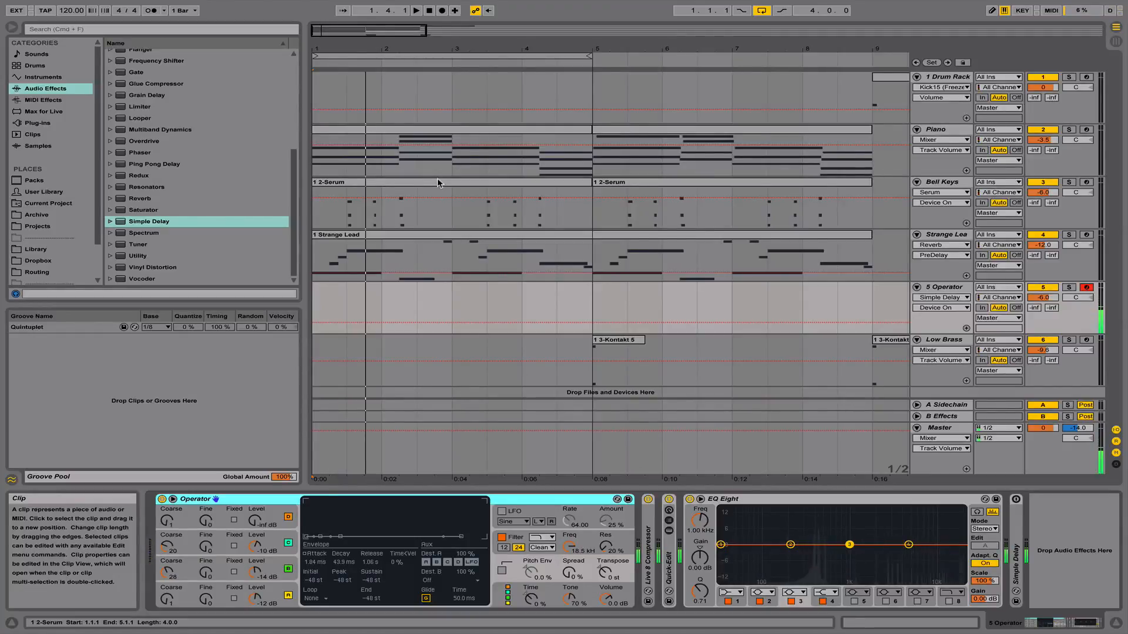
click(41, 77)
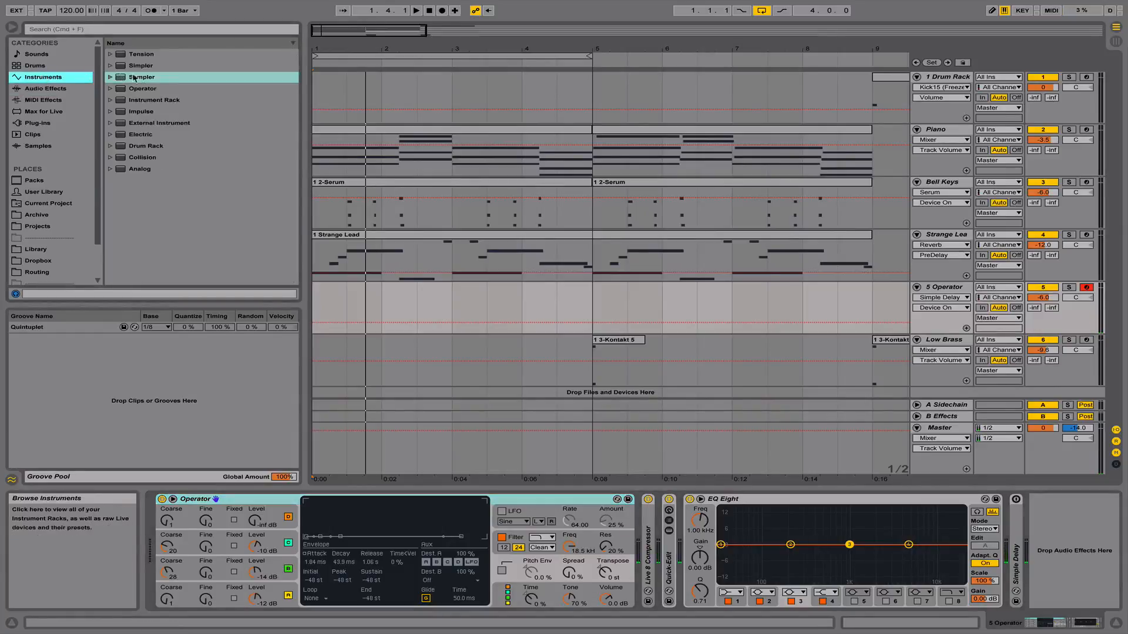
click(159, 89)
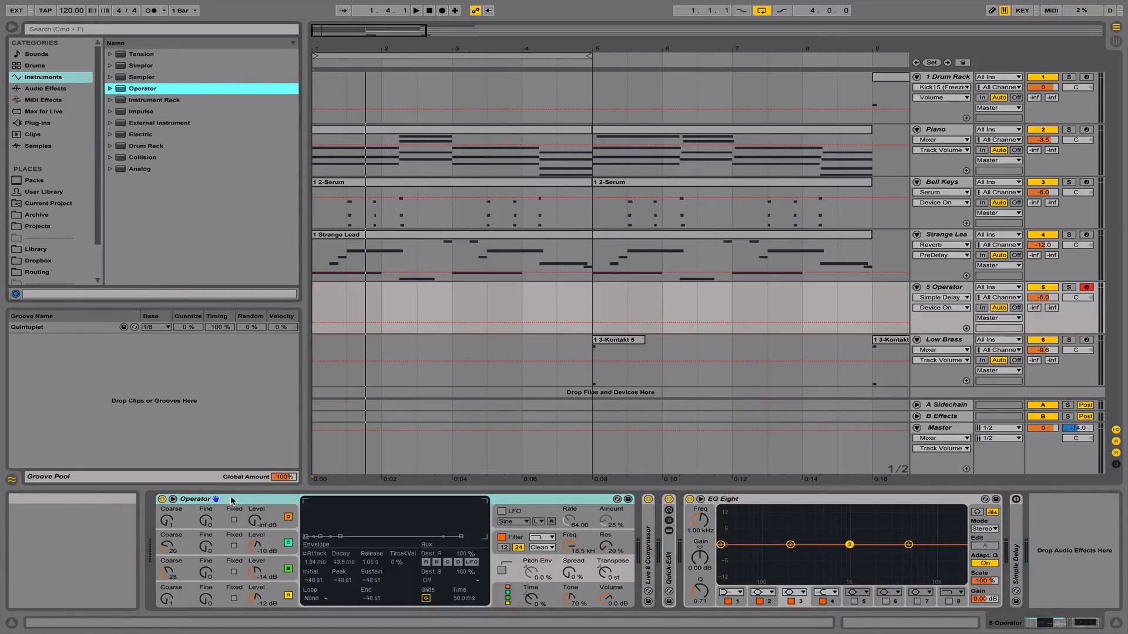
double_click(140, 90)
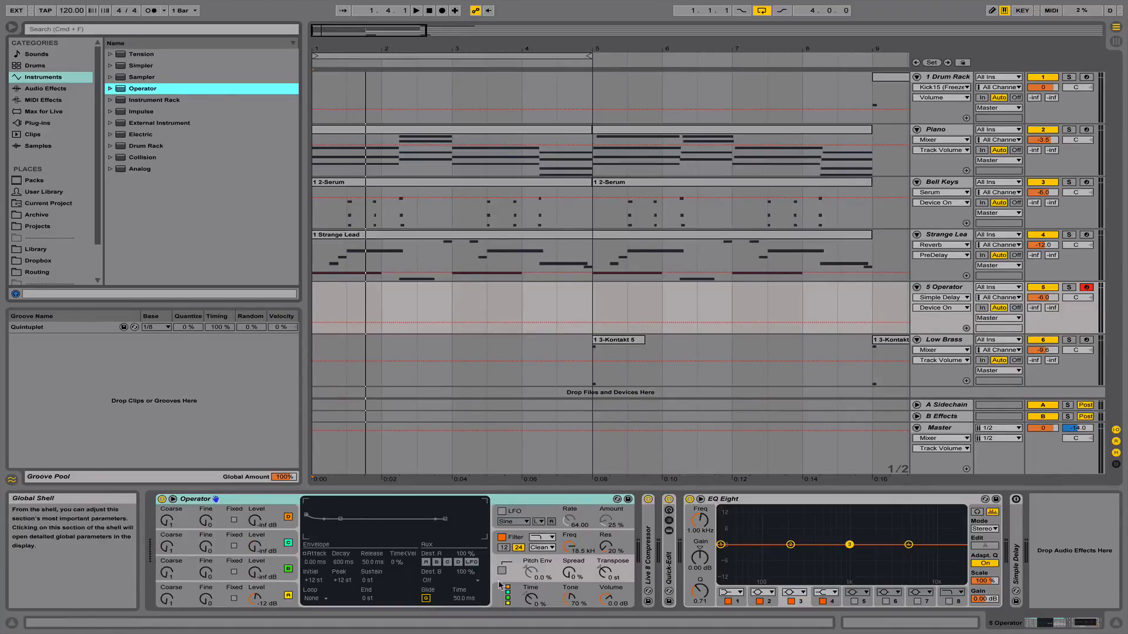
Examine Operator's global settings and the level and envelope sections of oscillators D and A
click(518, 596)
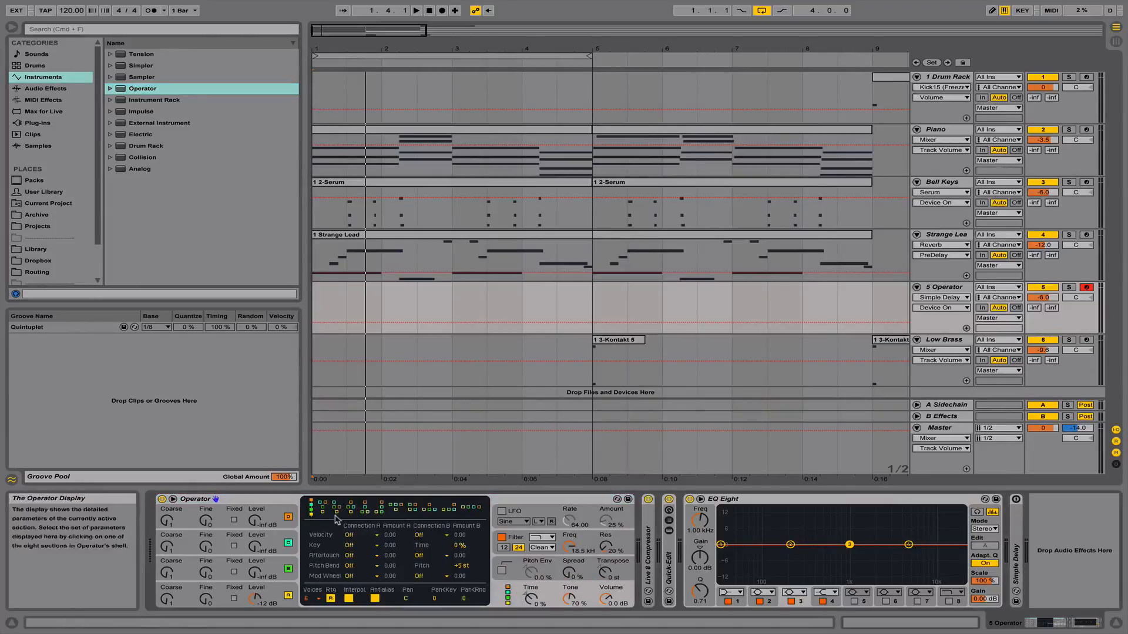
click(270, 523)
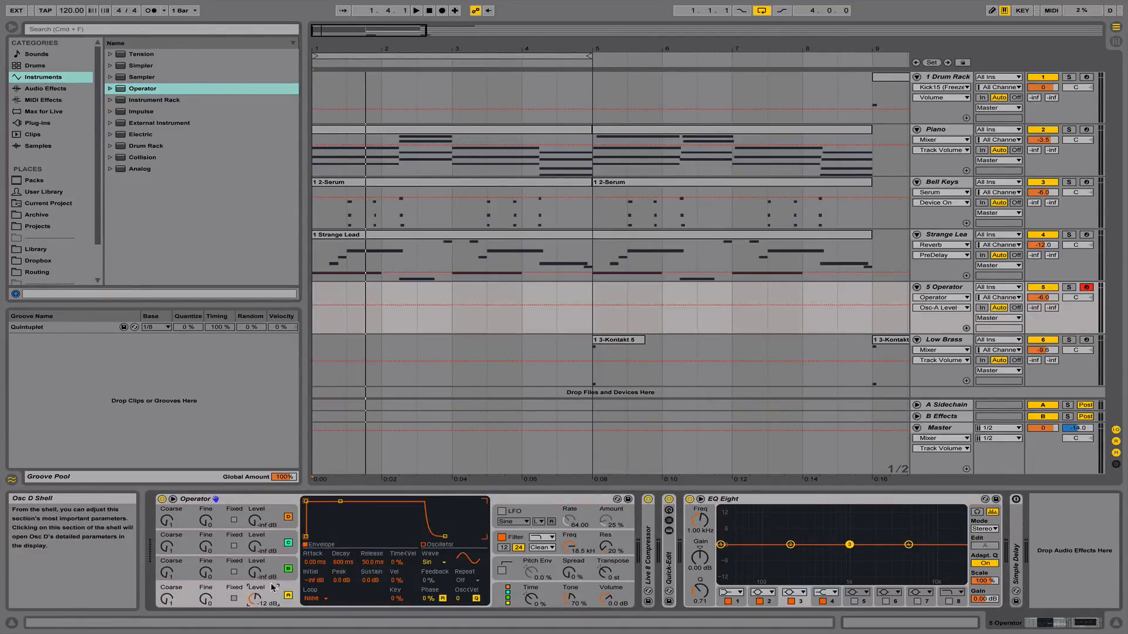
click(254, 520)
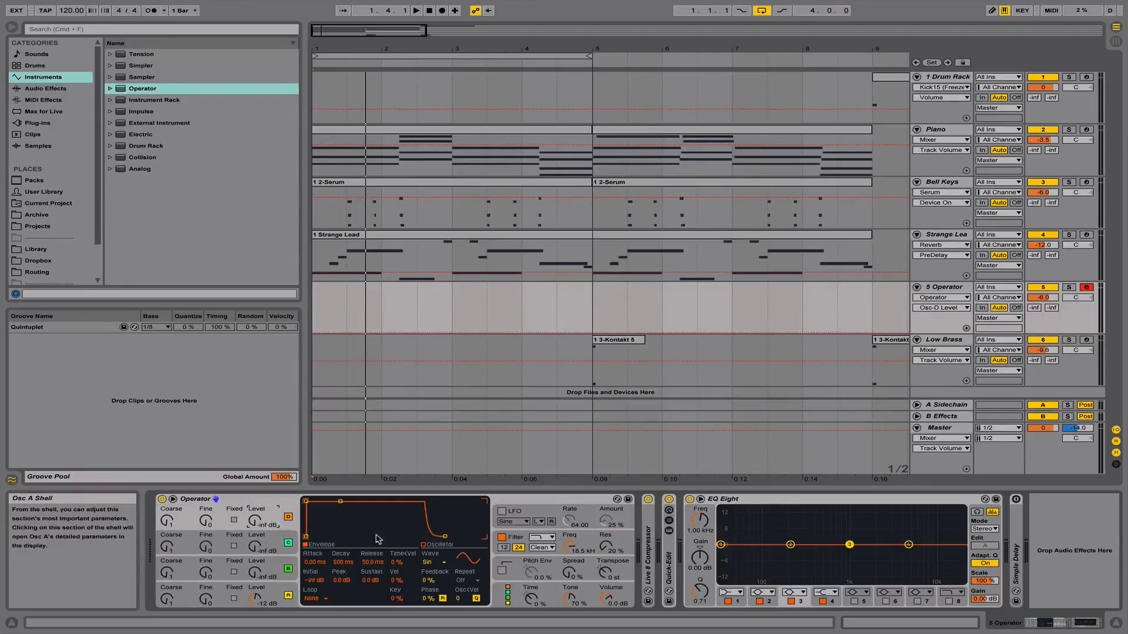
click(271, 593)
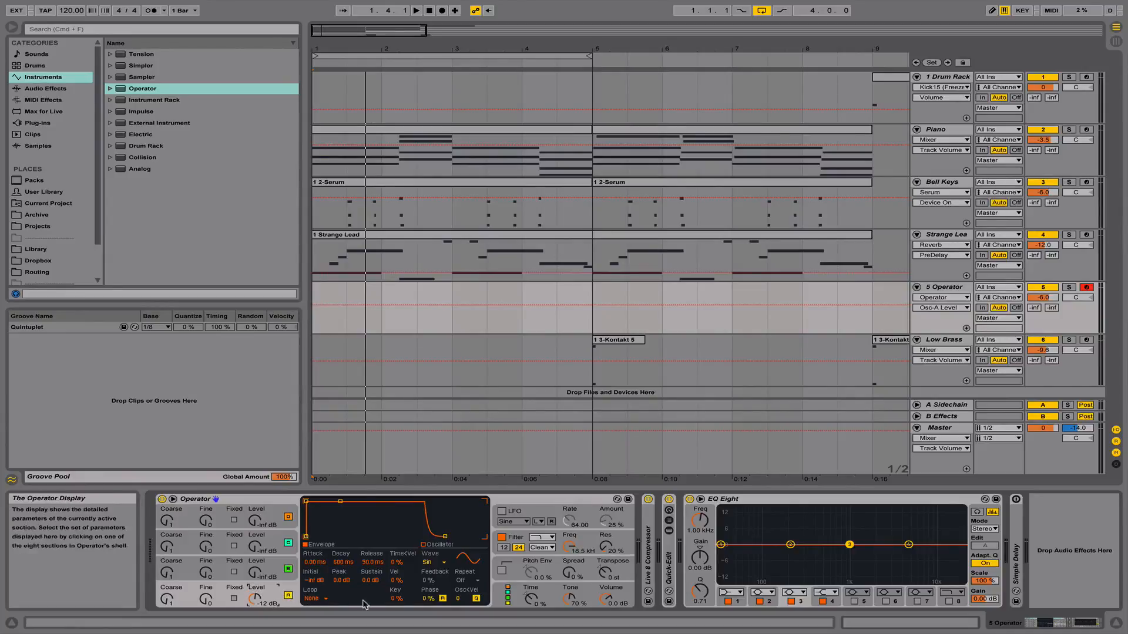
click(520, 590)
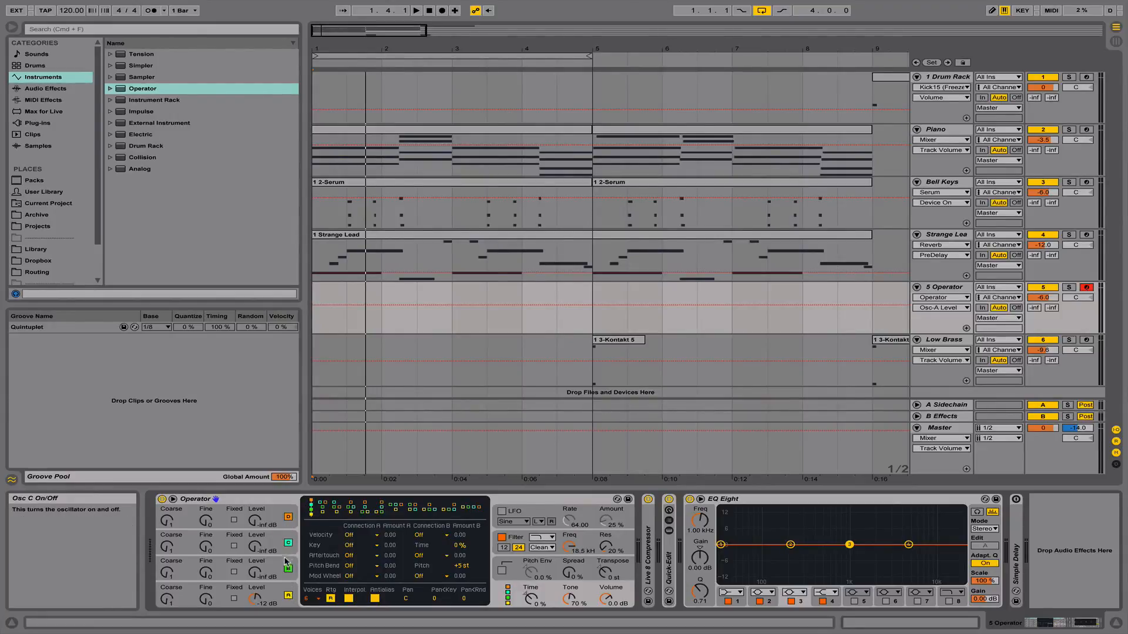
Try Operator's second algorithm, return to the fully stacked first one, and inspect the oscillator B and Tone settings
click(322, 508)
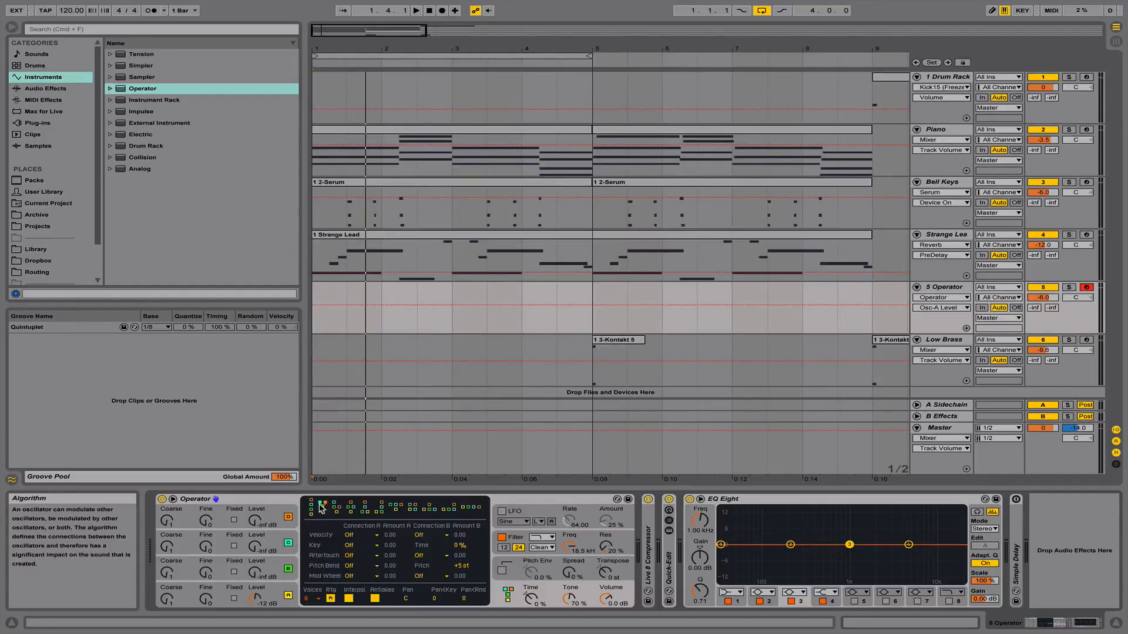
click(312, 509)
click(323, 509)
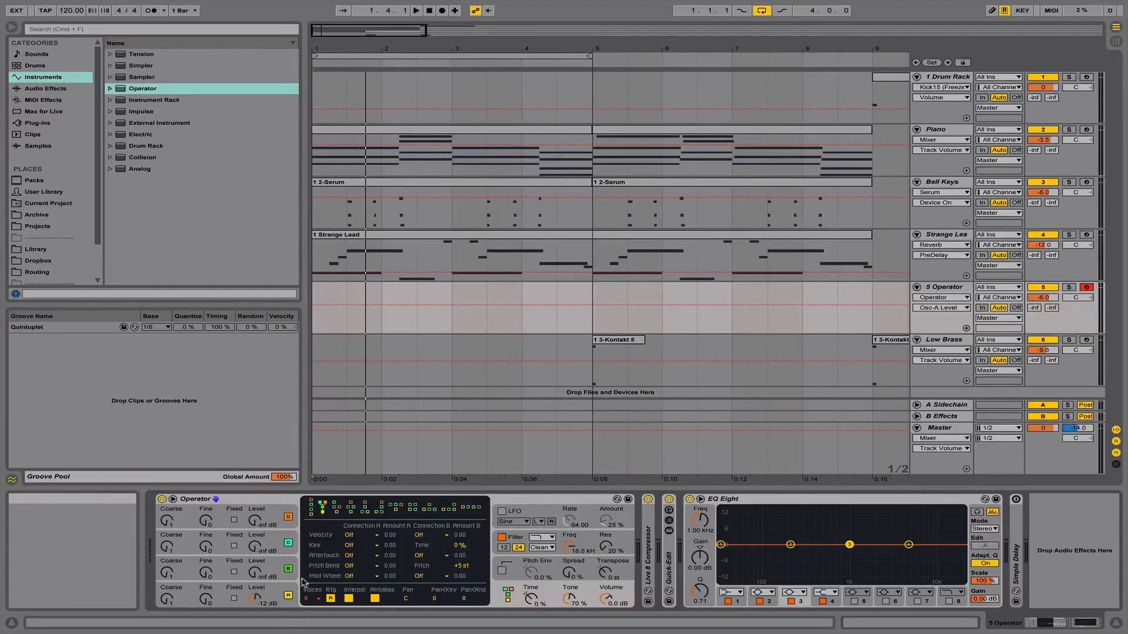
click(311, 509)
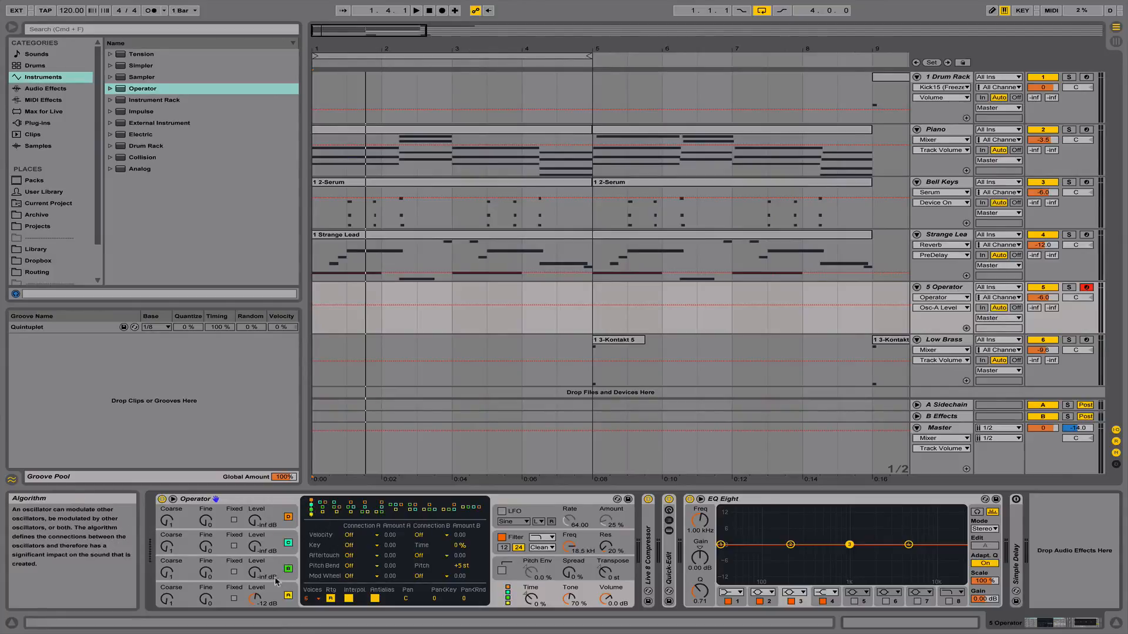
click(259, 570)
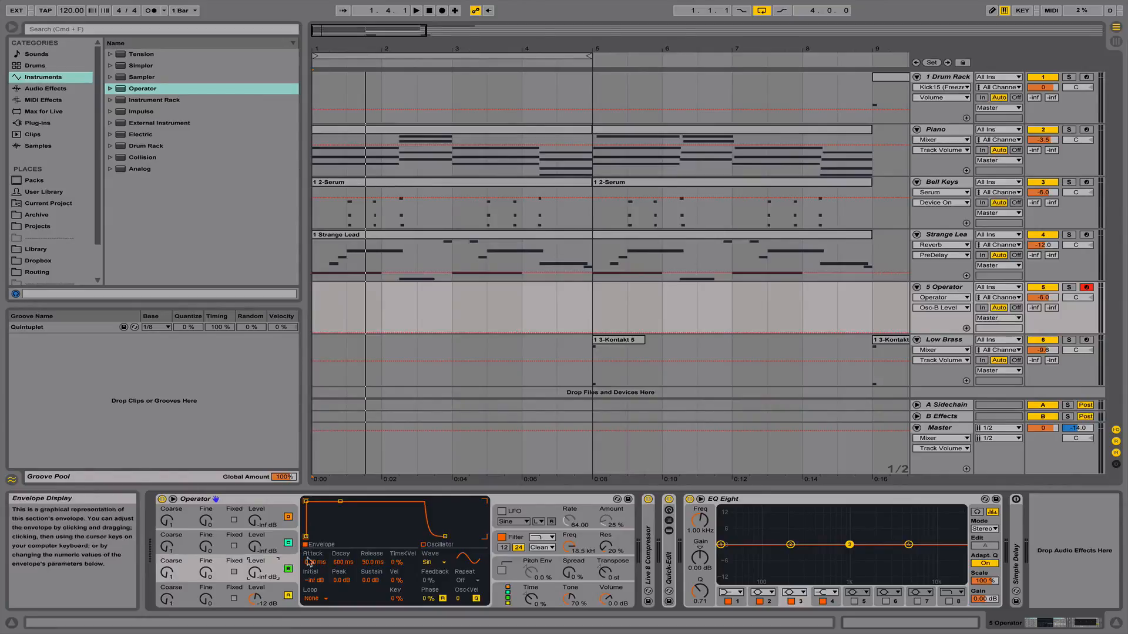
click(570, 597)
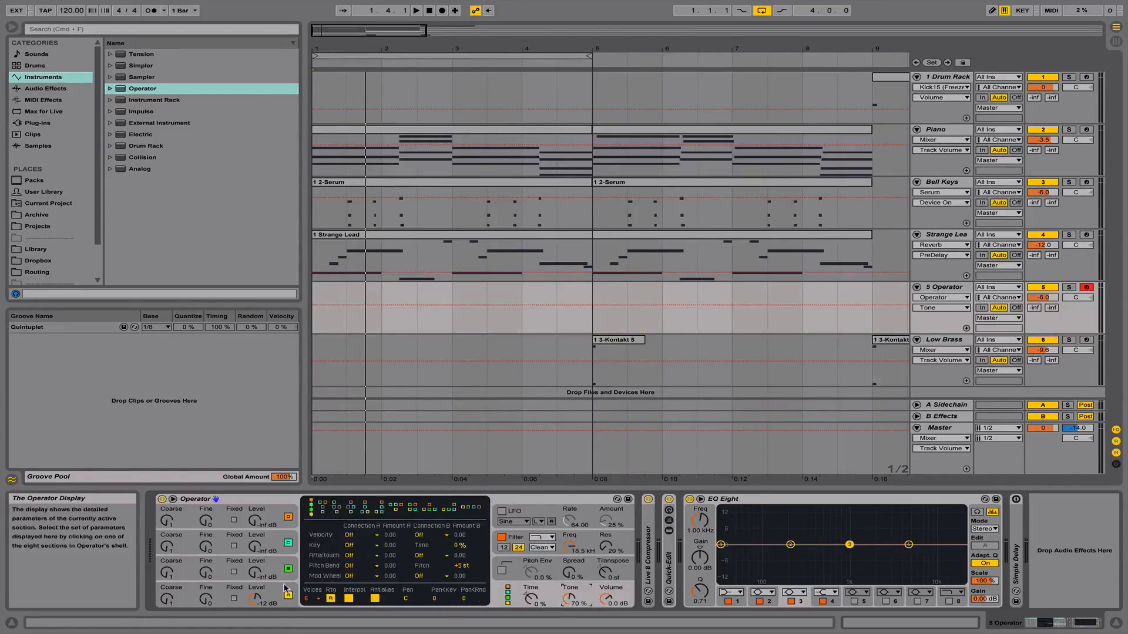
Shape oscillator A's envelope with a 2.63 s decay, -inf dB sustain, and 2.33 s release
click(254, 599)
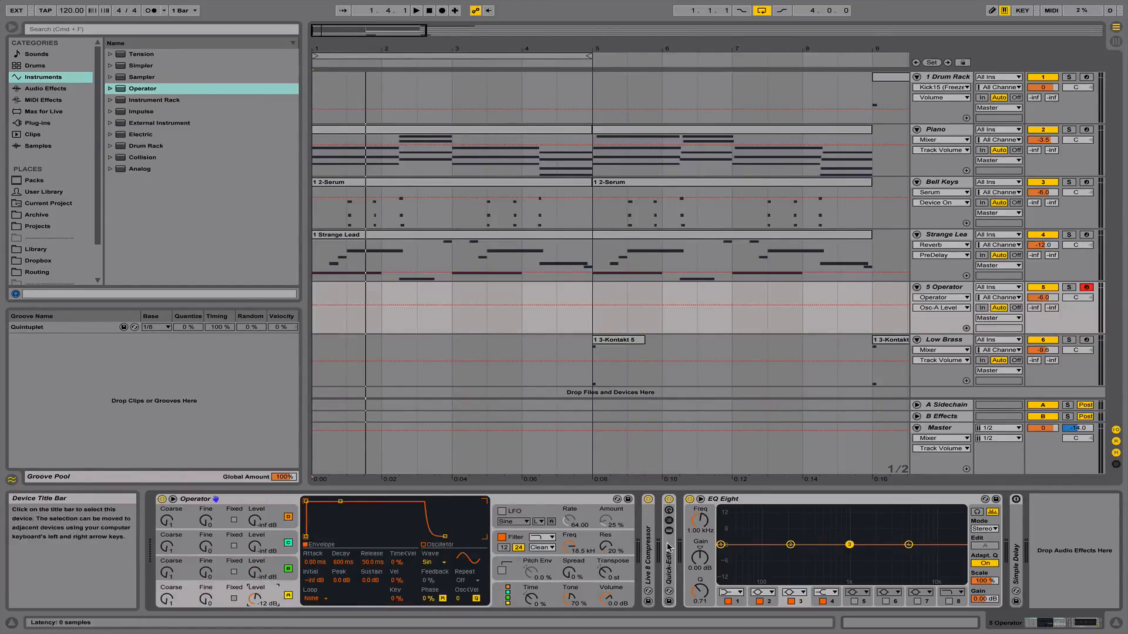
key(s)
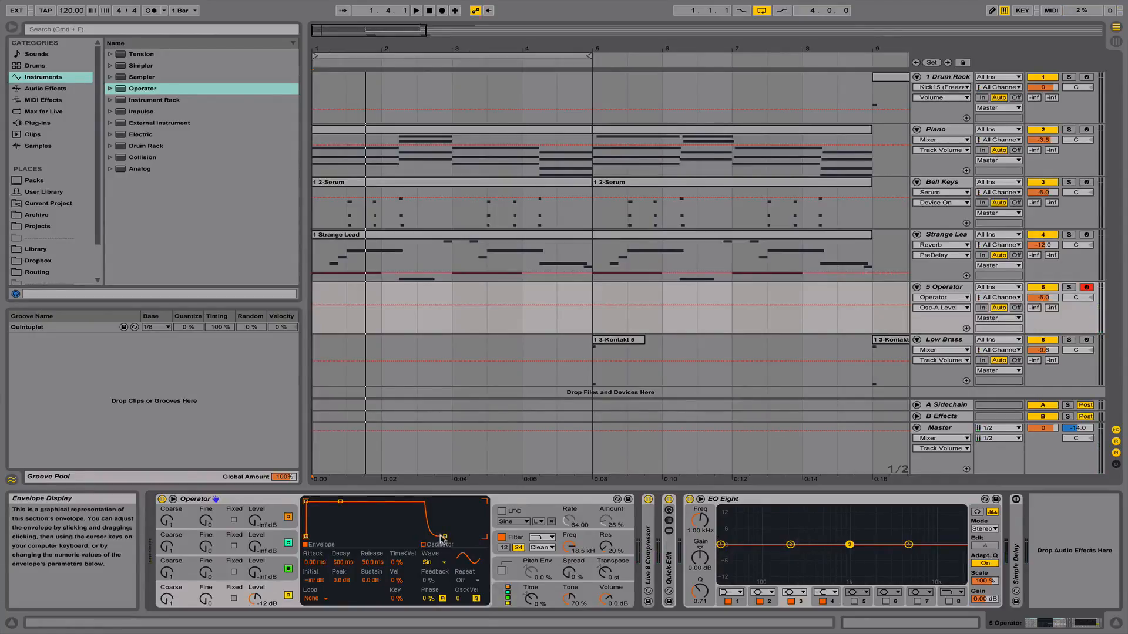
drag(446, 537, 464, 537)
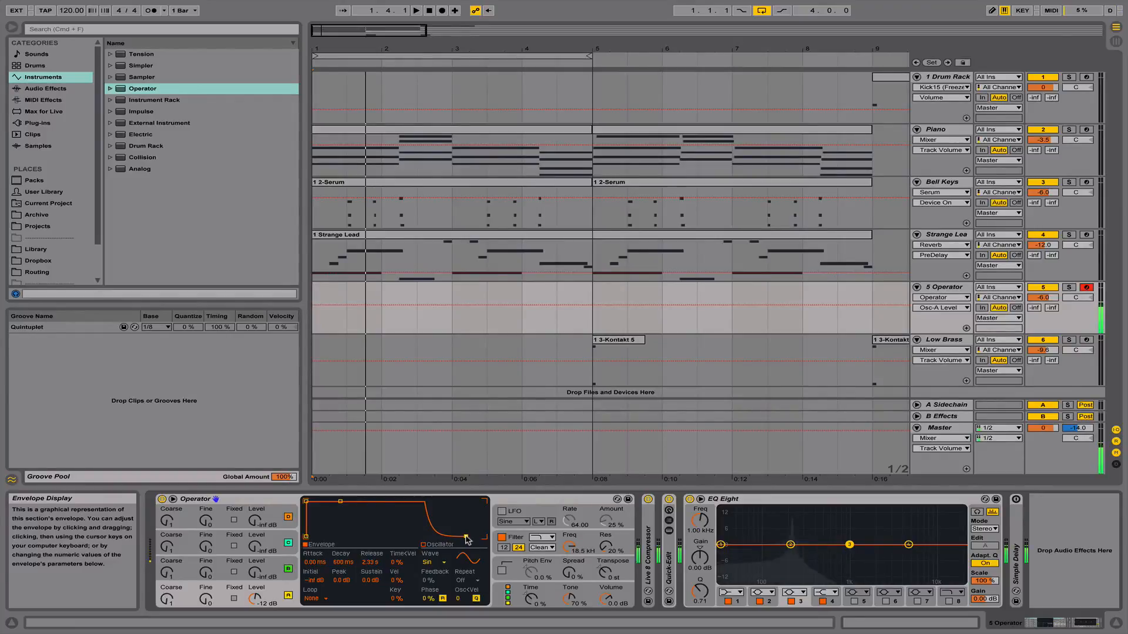
drag(341, 502, 338, 536)
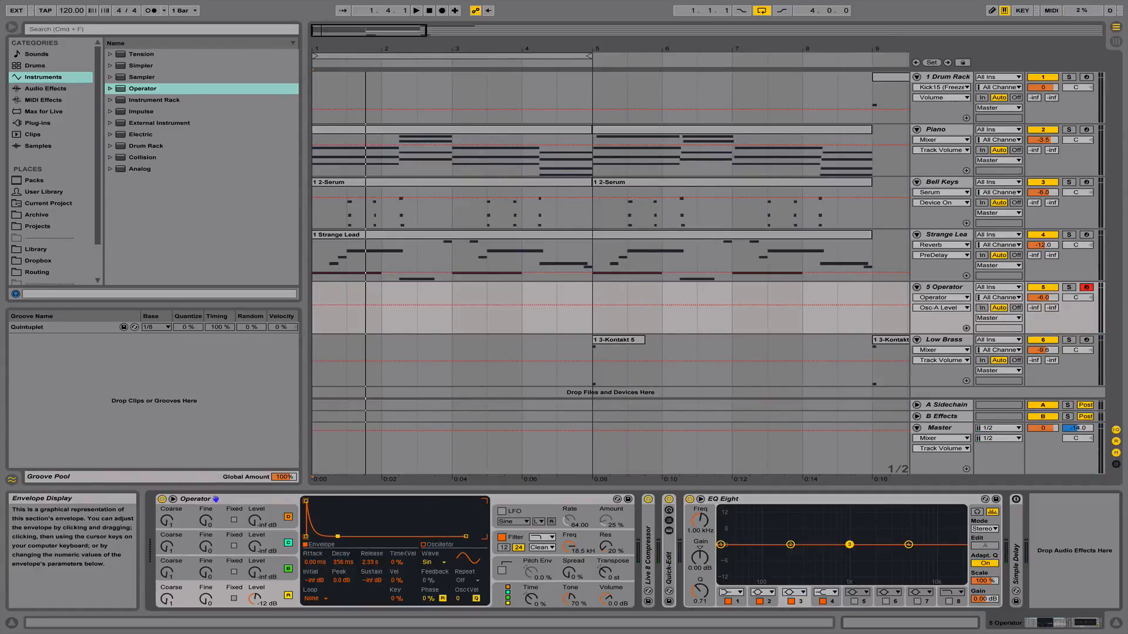
drag(338, 536, 348, 537)
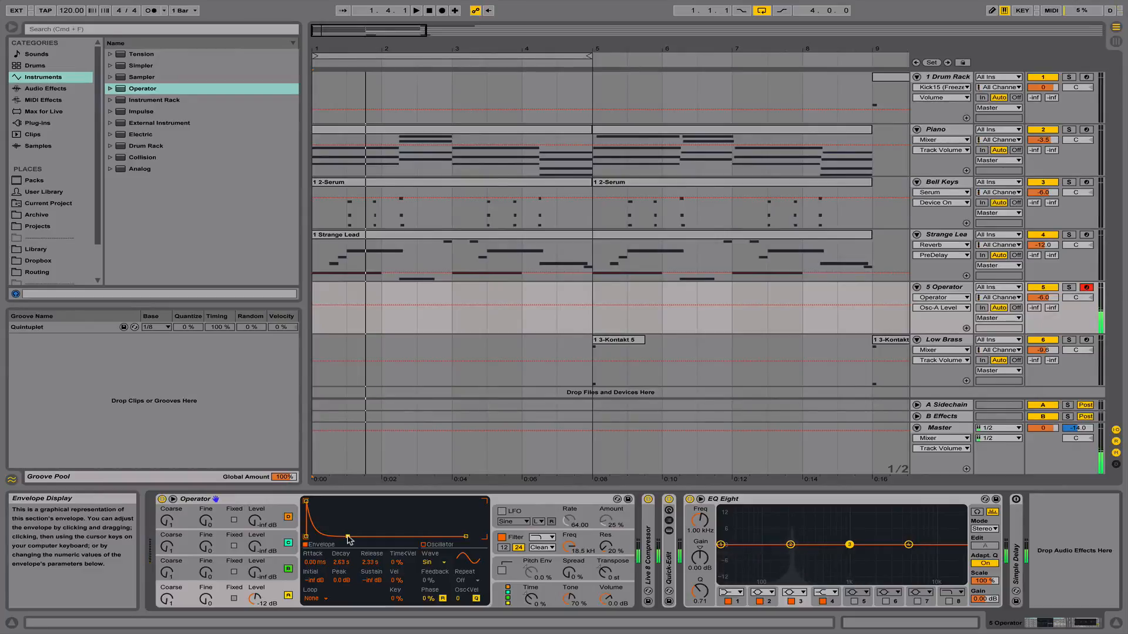
Set oscillator B's level to -14 dB and its coarse frequency to 8
click(258, 572)
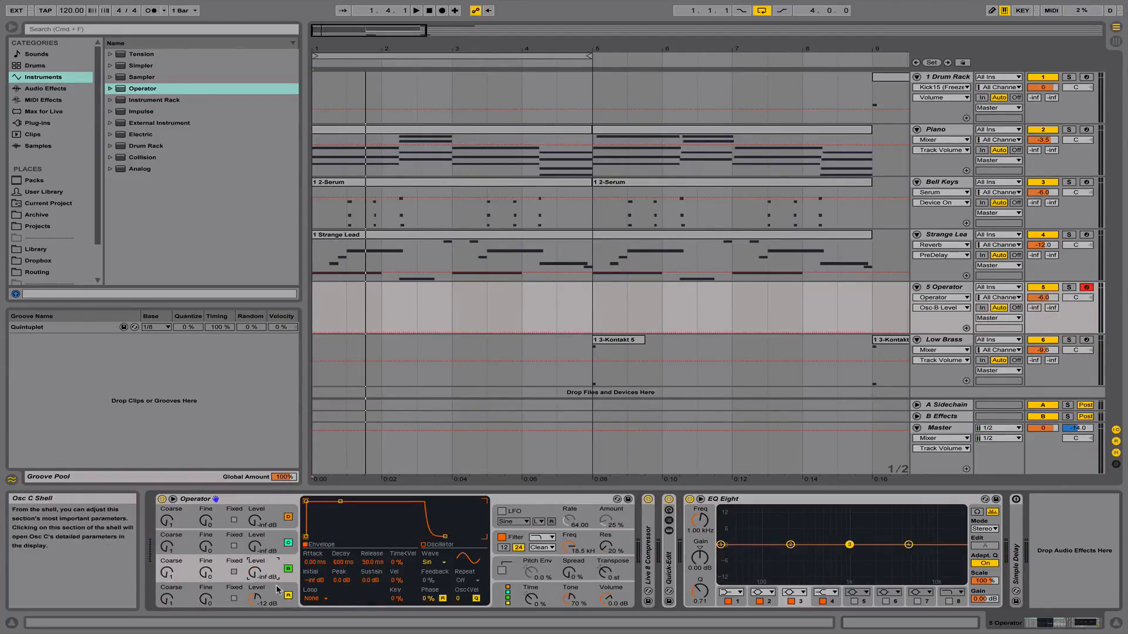
mouse_move(256, 573)
mouse_down()
mouse_move(256, 552)
mouse_move(256, 581)
mouse_move(254, 564)
mouse_up()
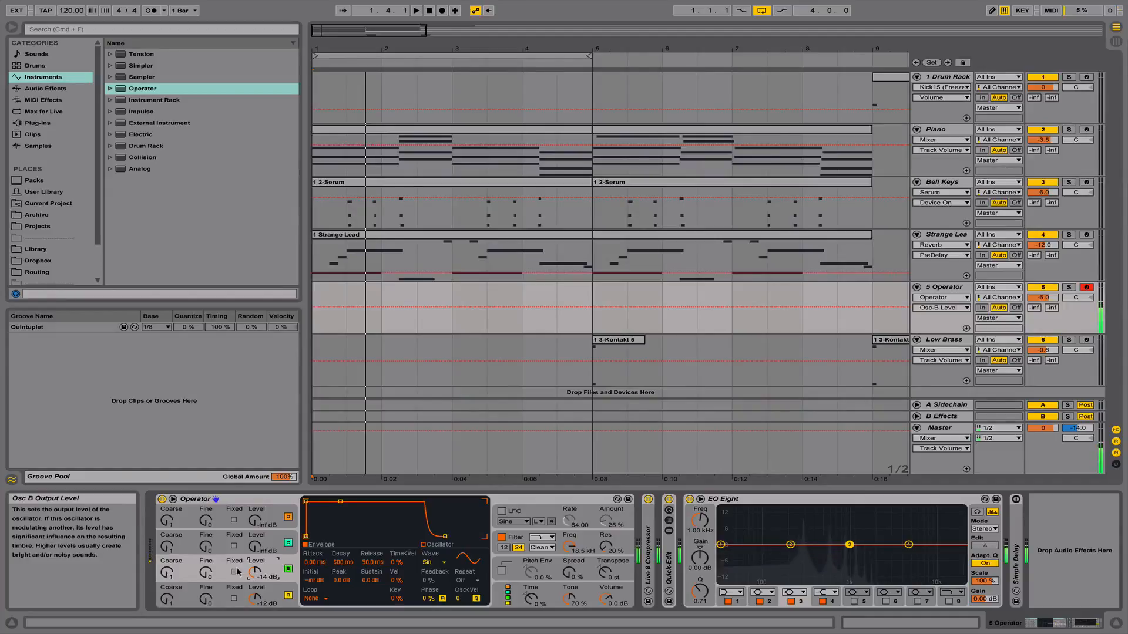
click(168, 572)
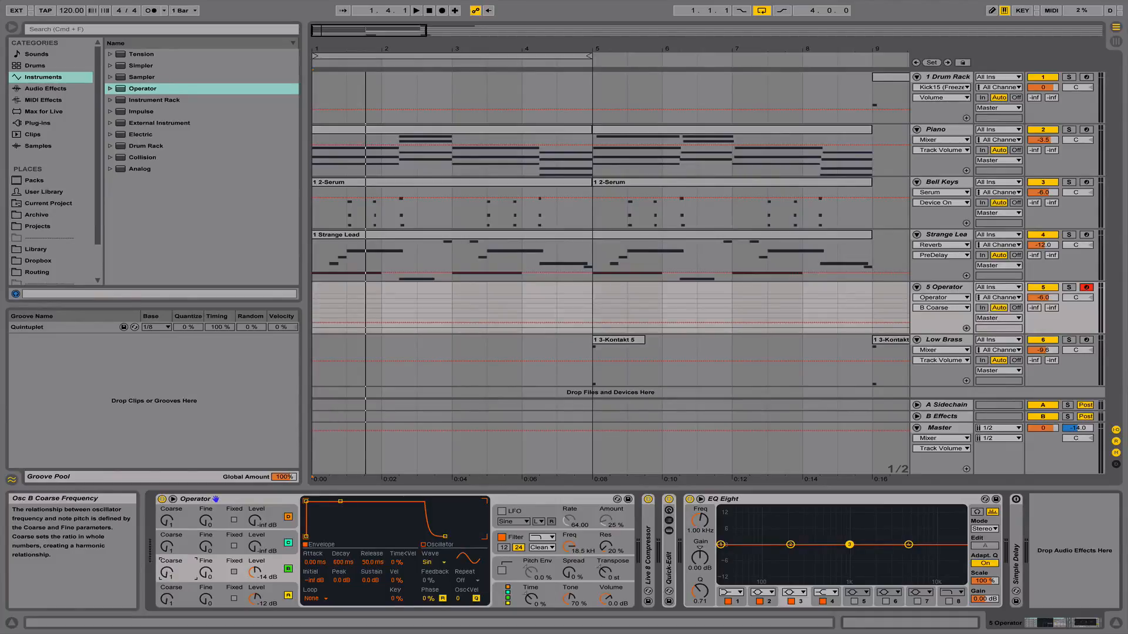
drag(168, 573, 169, 541)
drag(169, 573, 170, 573)
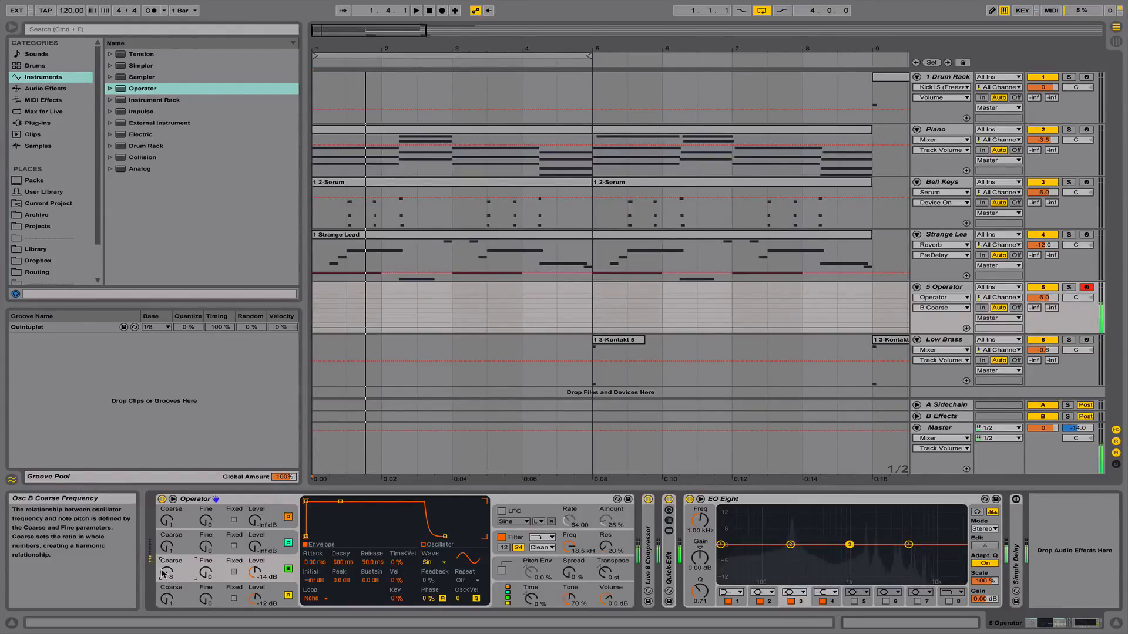
Copy oscillator A's envelope to oscillator B
right_click(373, 532)
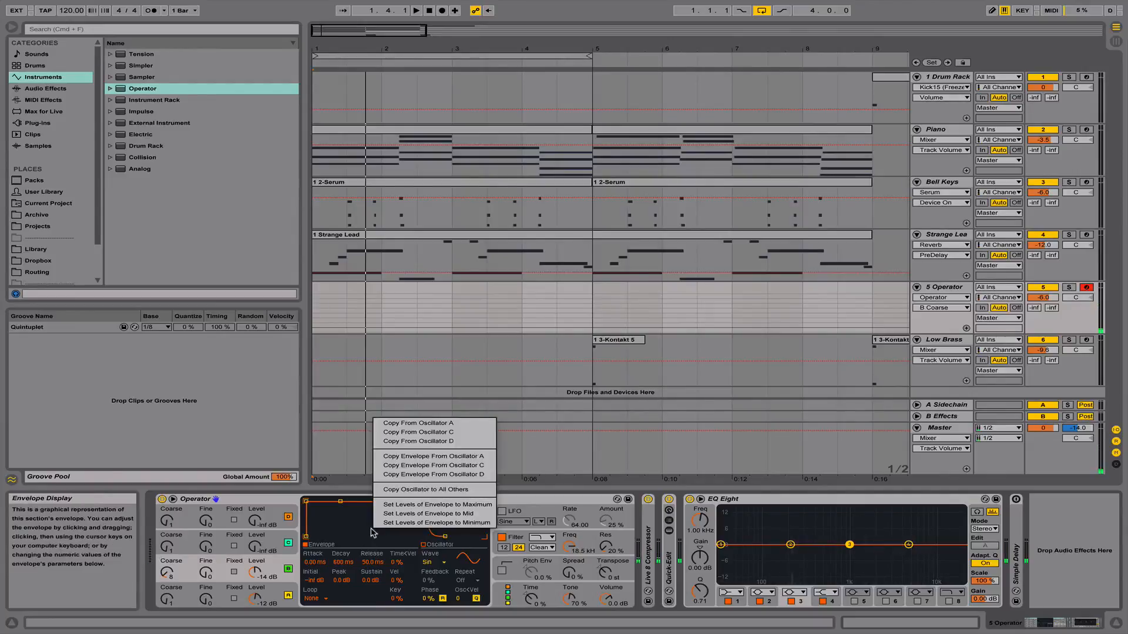
click(446, 467)
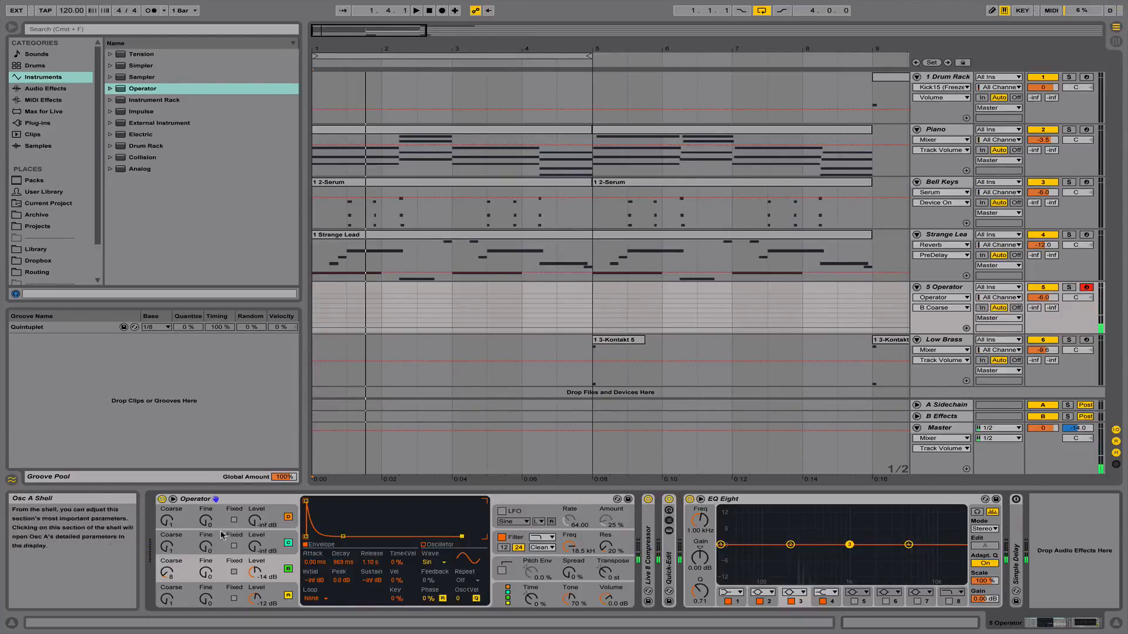
Set oscillator C's level to -16 dB and keep its waveform as Sine
click(205, 546)
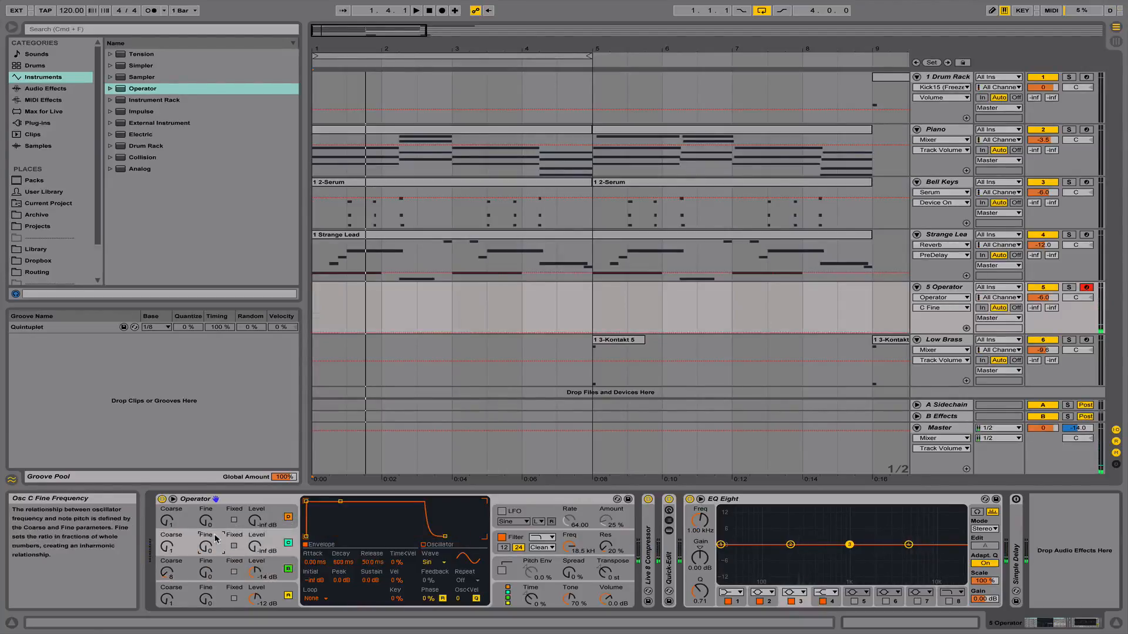
click(168, 548)
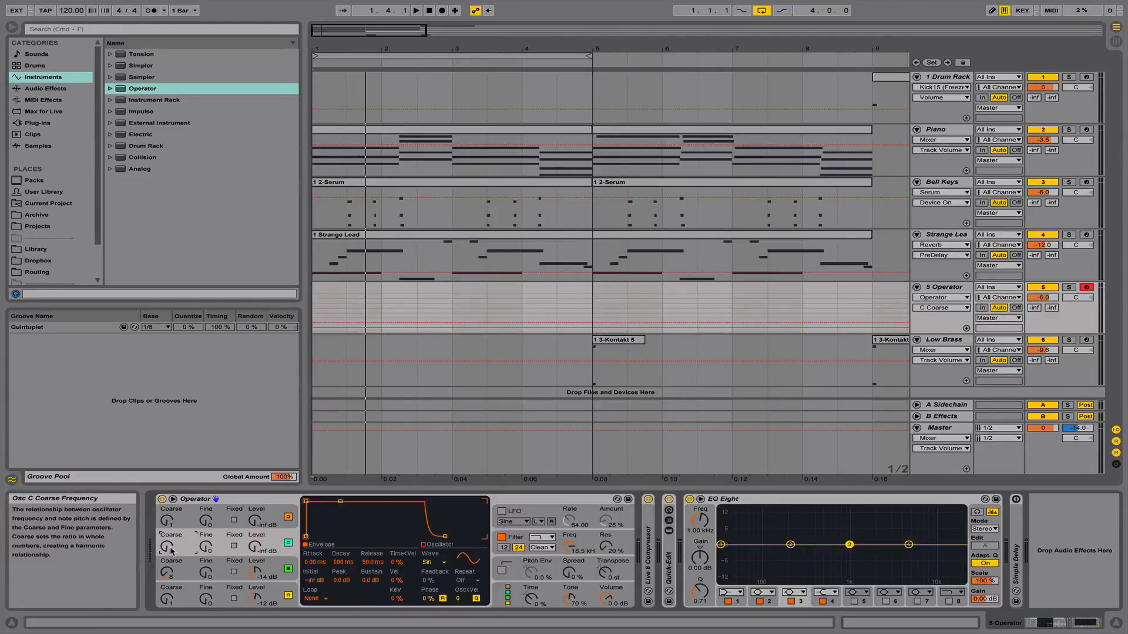
mouse_move(277, 550)
mouse_down()
mouse_move(277, 522)
mouse_move(255, 549)
mouse_up()
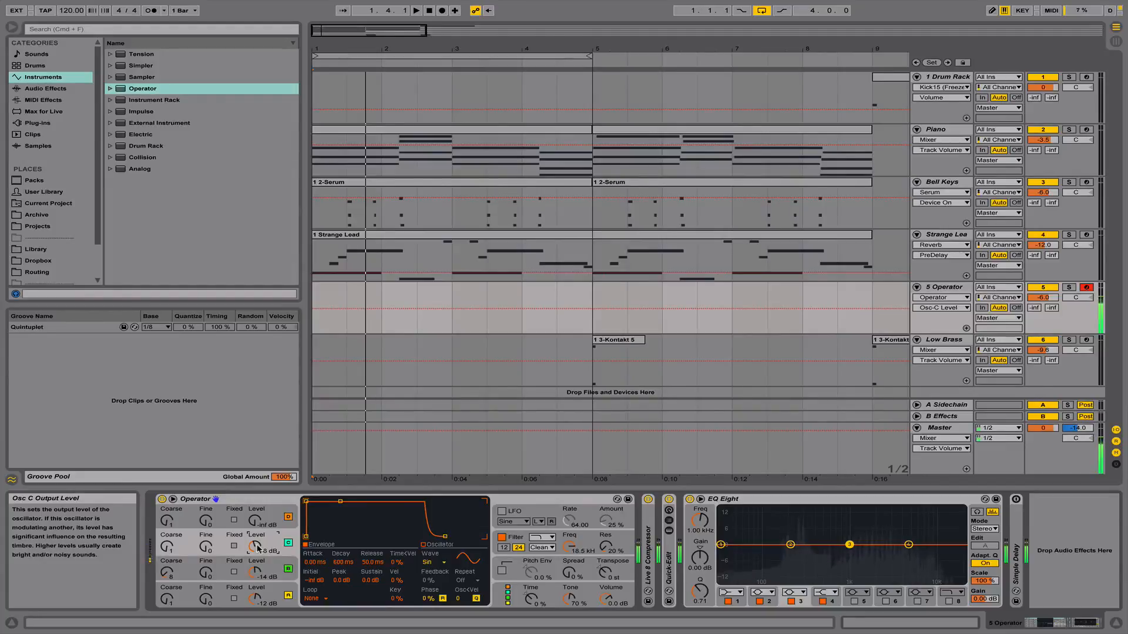
click(433, 563)
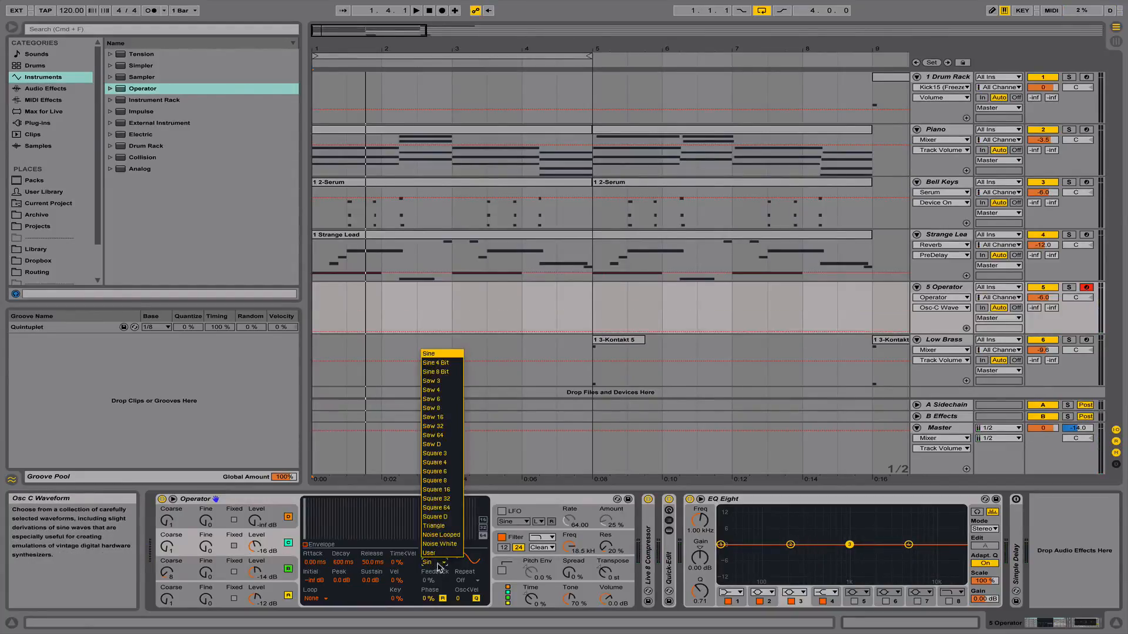
click(436, 566)
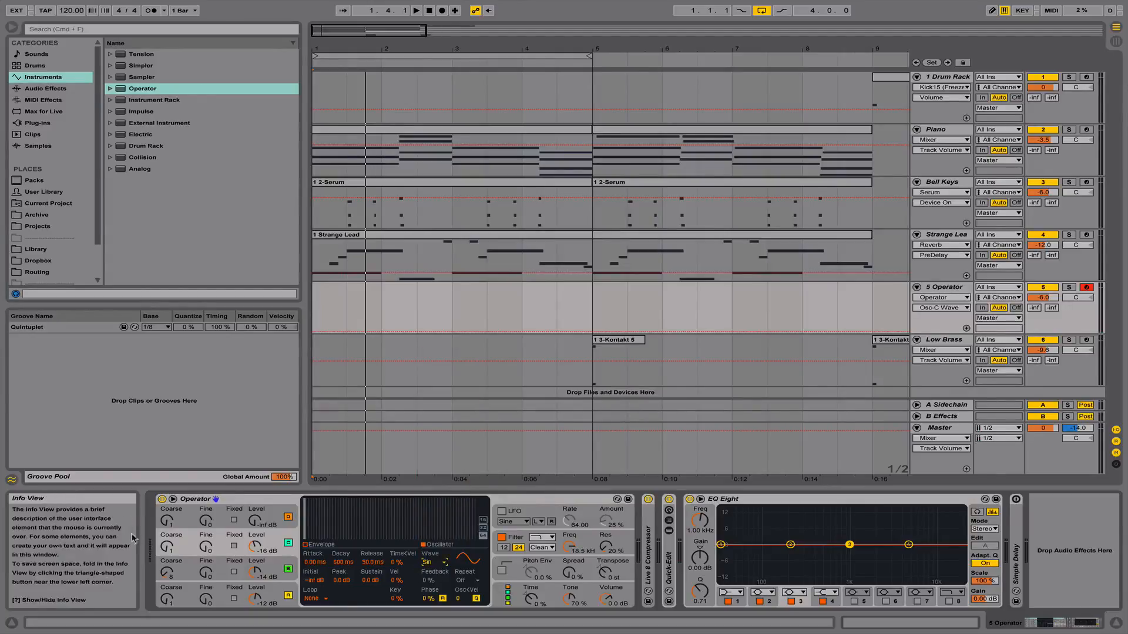
Raise oscillator C's coarse frequency and copy oscillator B's envelope to it
drag(169, 548, 169, 534)
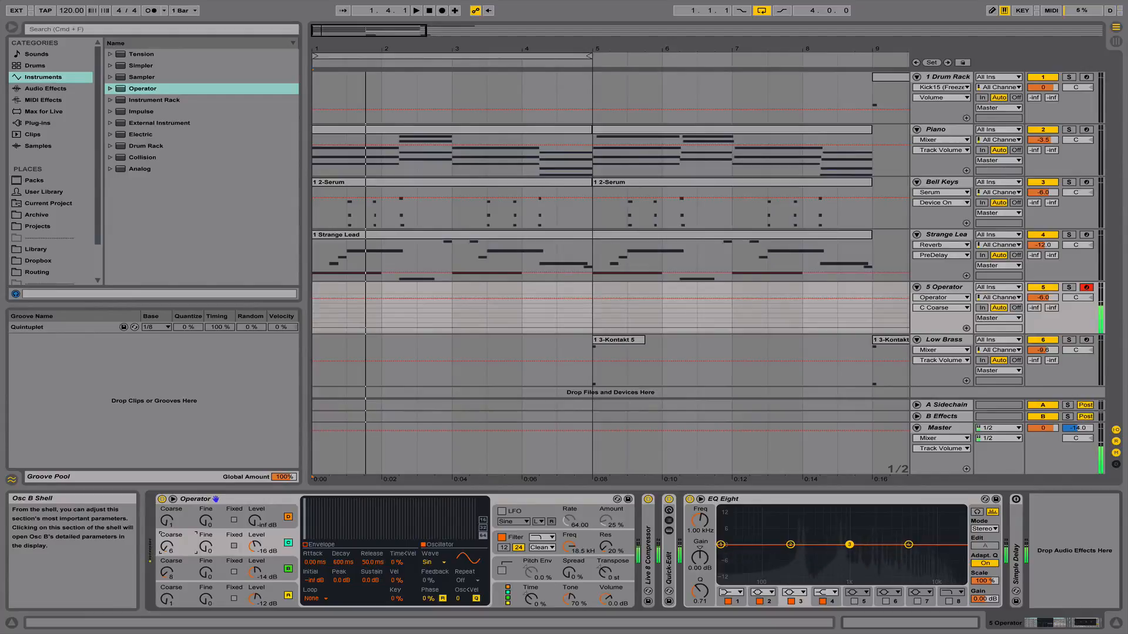
drag(168, 546, 168, 536)
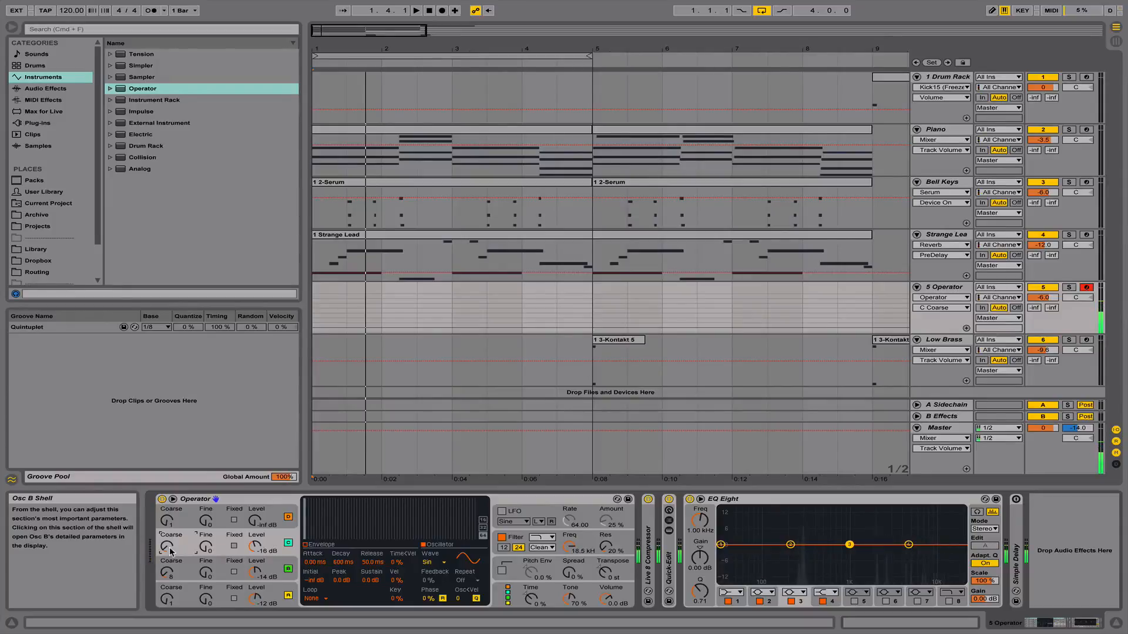
click(222, 539)
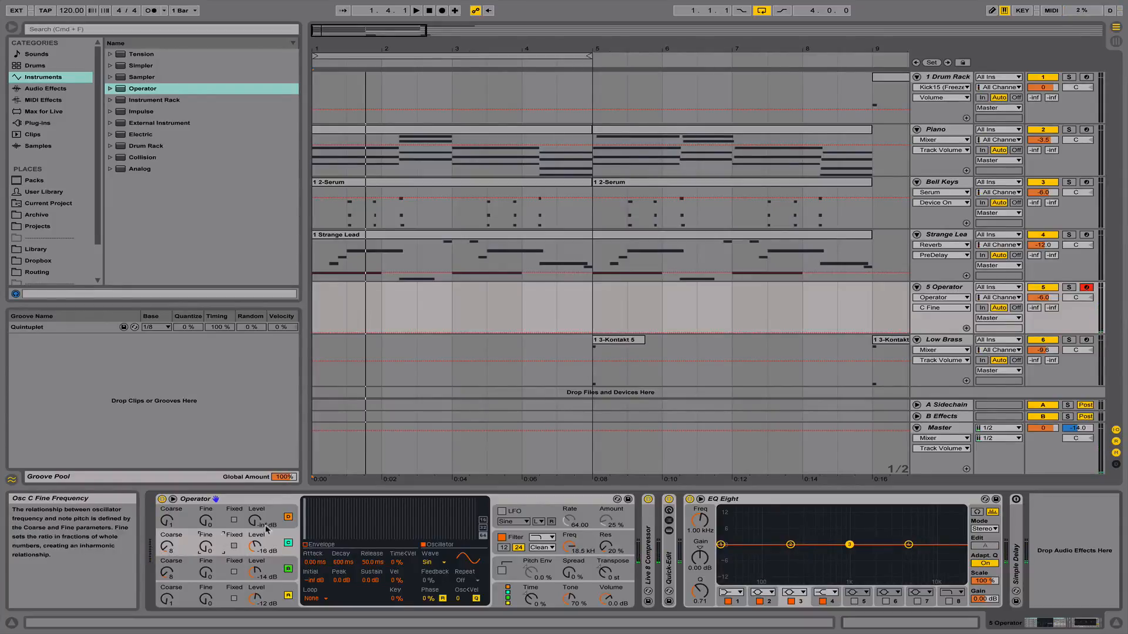
click(309, 547)
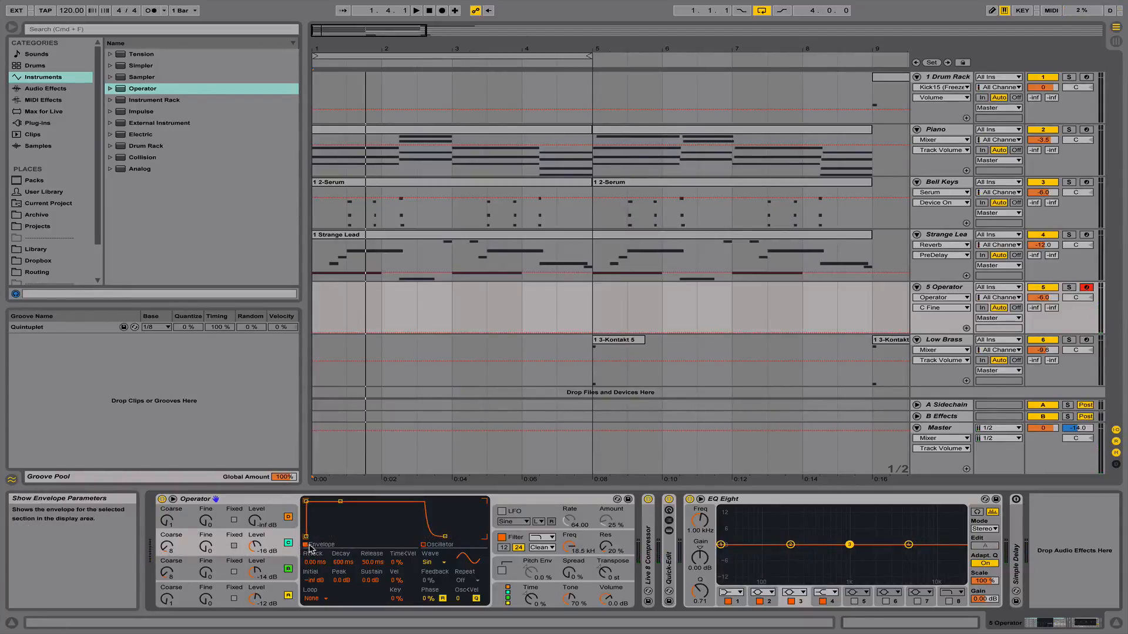
right_click(356, 531)
click(397, 470)
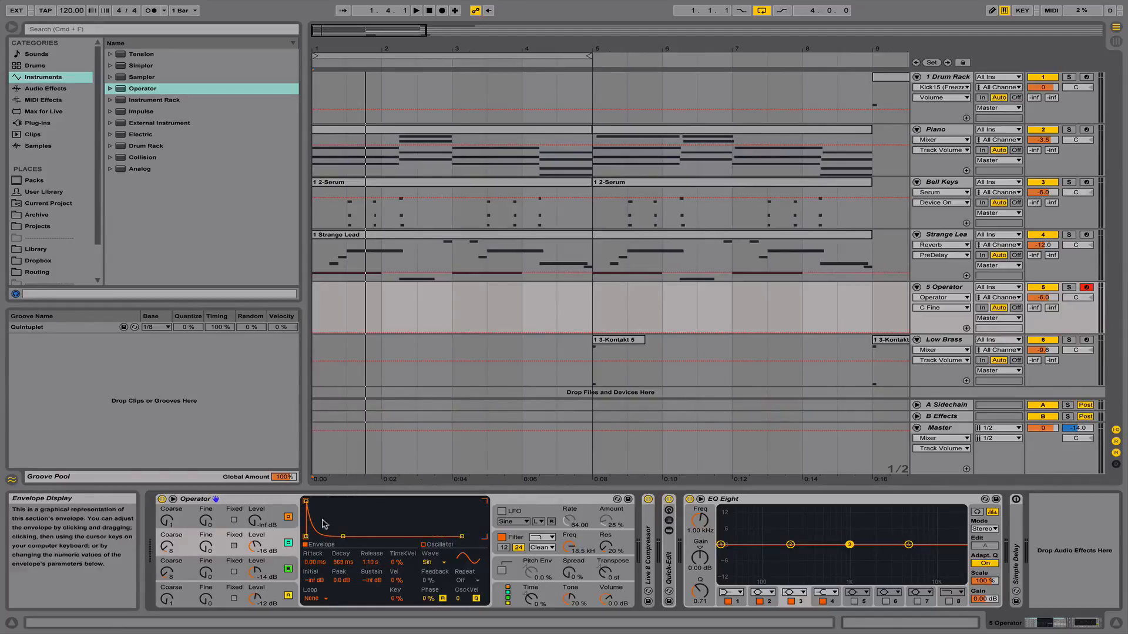
Give oscillator C's envelope a 1.60 ms attack and -3.4 dB peak while trying its level at 0.0 dB and a lower coarse frequency
drag(306, 501, 322, 501)
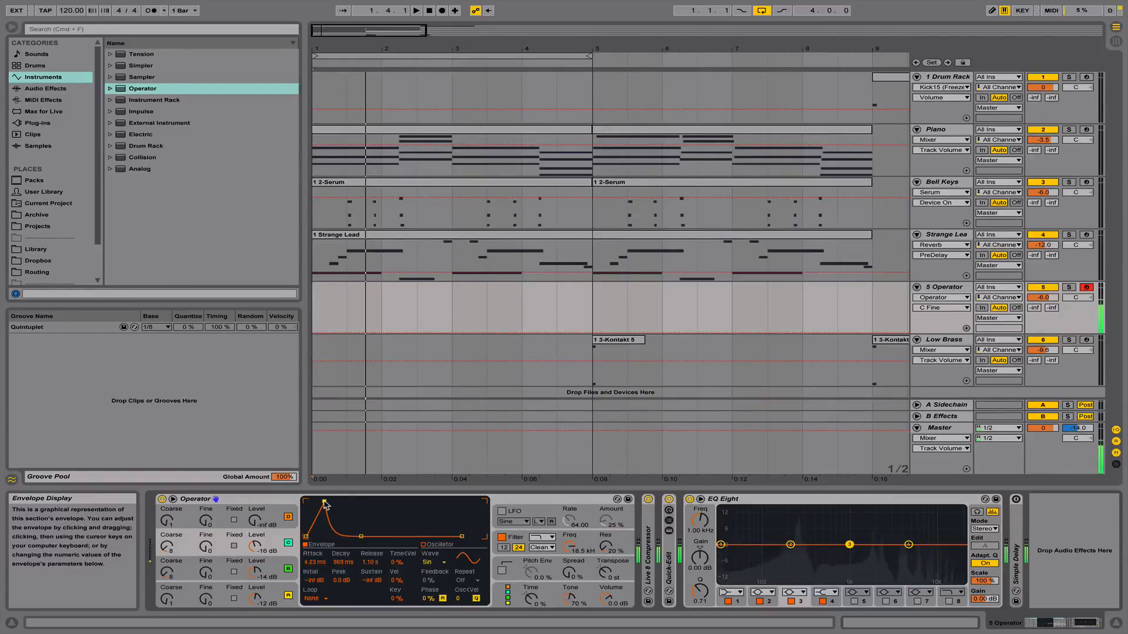
drag(324, 501, 331, 503)
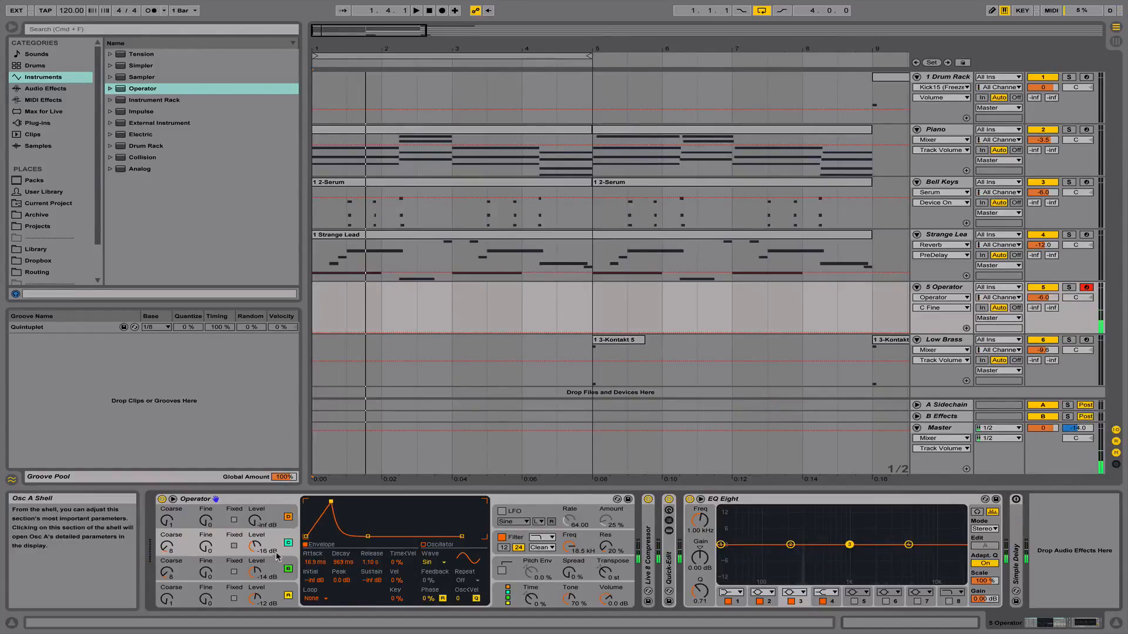
mouse_move(255, 547)
mouse_down()
mouse_move(255, 515)
mouse_move(255, 541)
mouse_up()
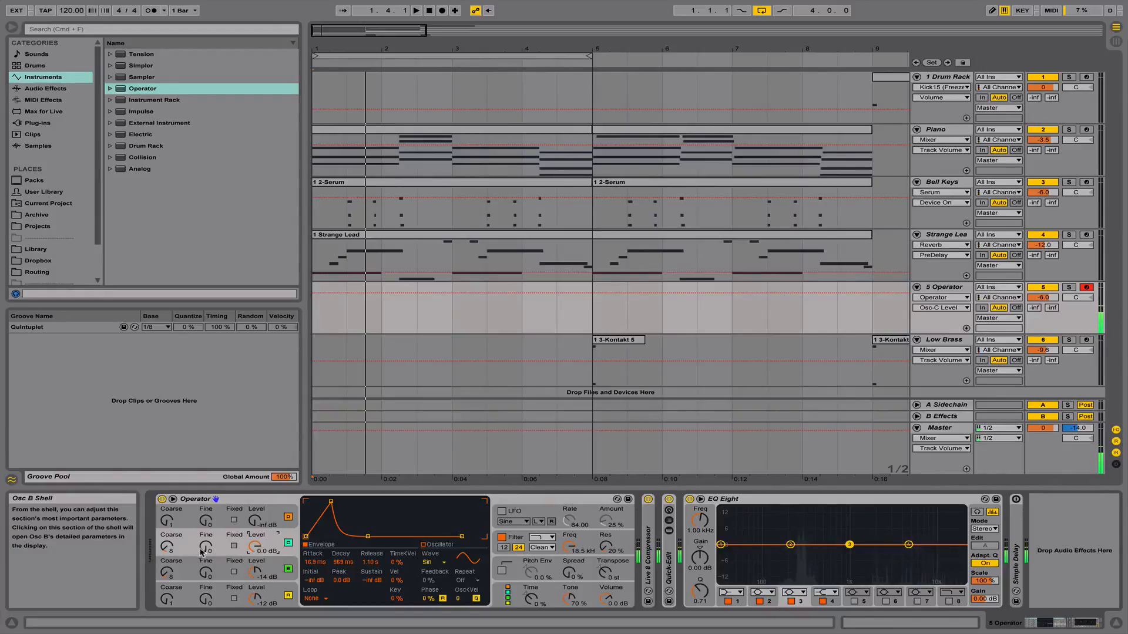
mouse_move(168, 546)
mouse_down()
mouse_move(168, 579)
mouse_move(167, 557)
mouse_up()
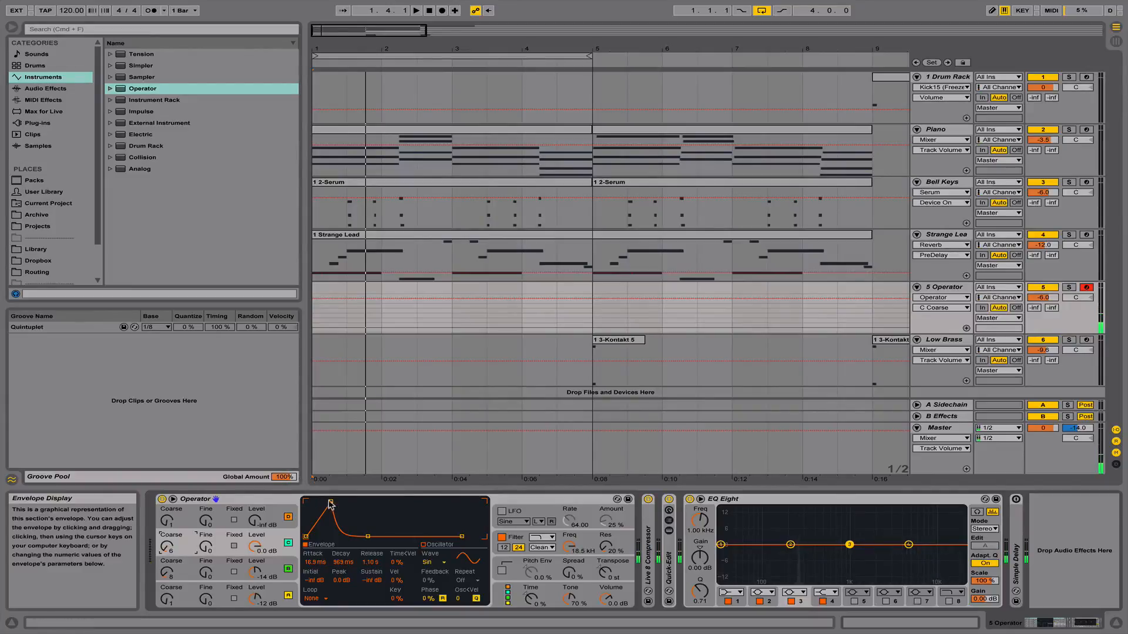
drag(330, 502, 320, 504)
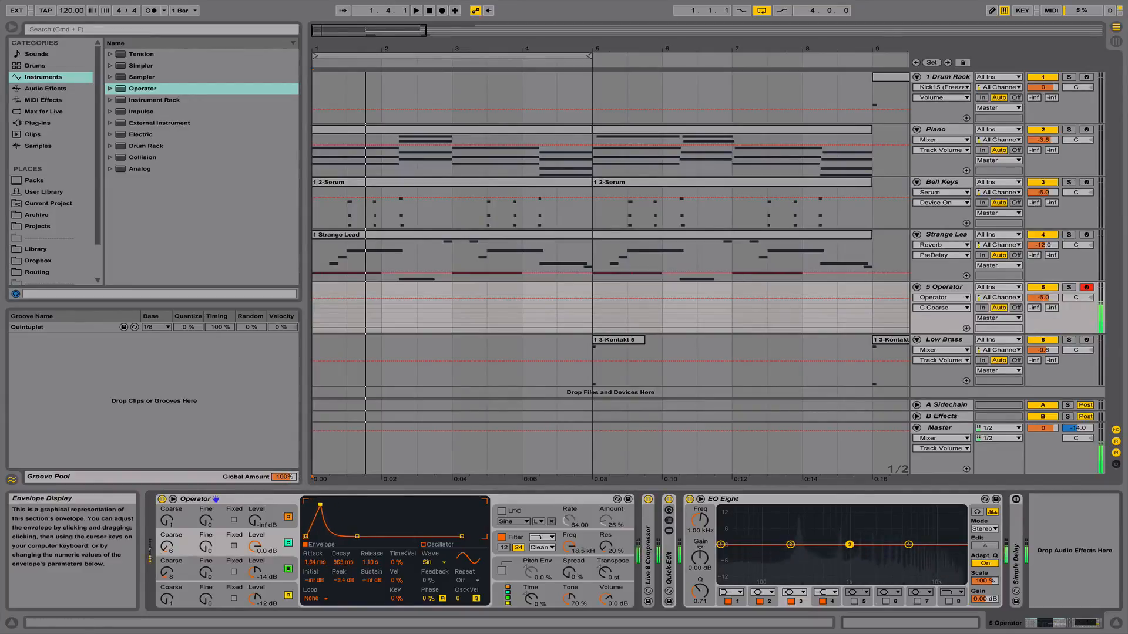
Soften oscillator A's envelope with a 2.75 ms attack and -1.4 dB peak, and lower oscillator C's level to -16 dB
click(275, 589)
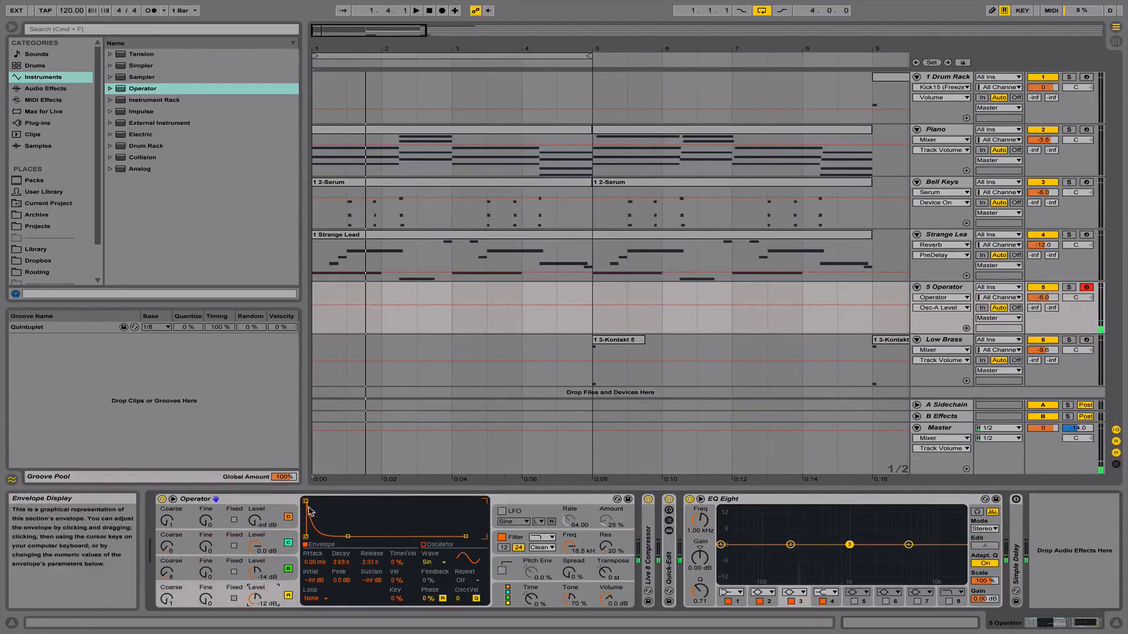
drag(307, 501, 322, 503)
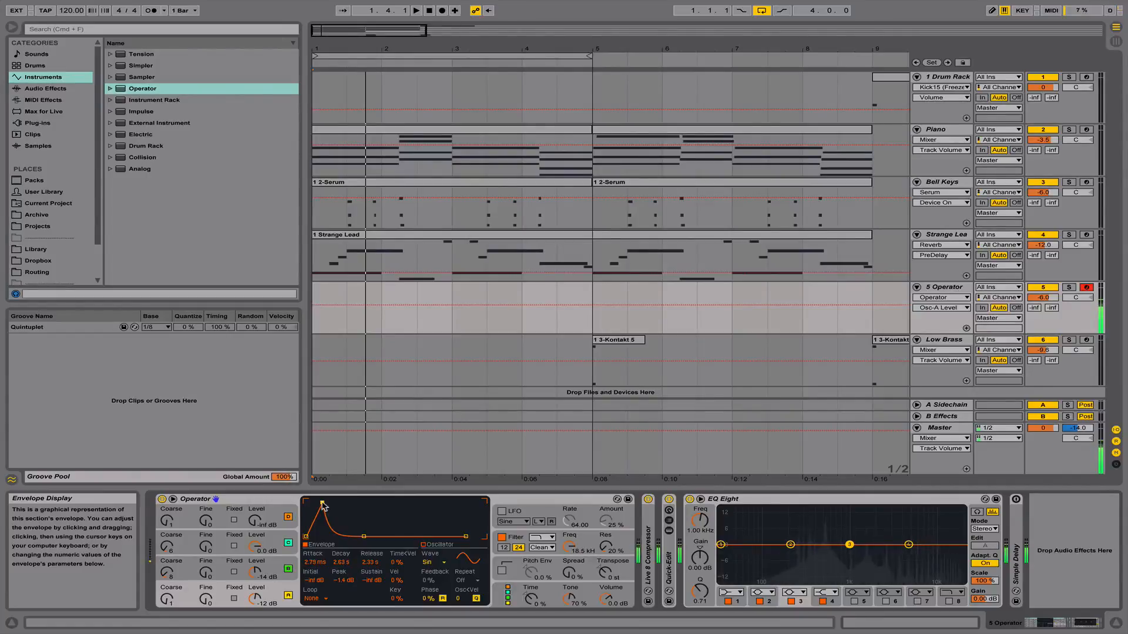
click(264, 545)
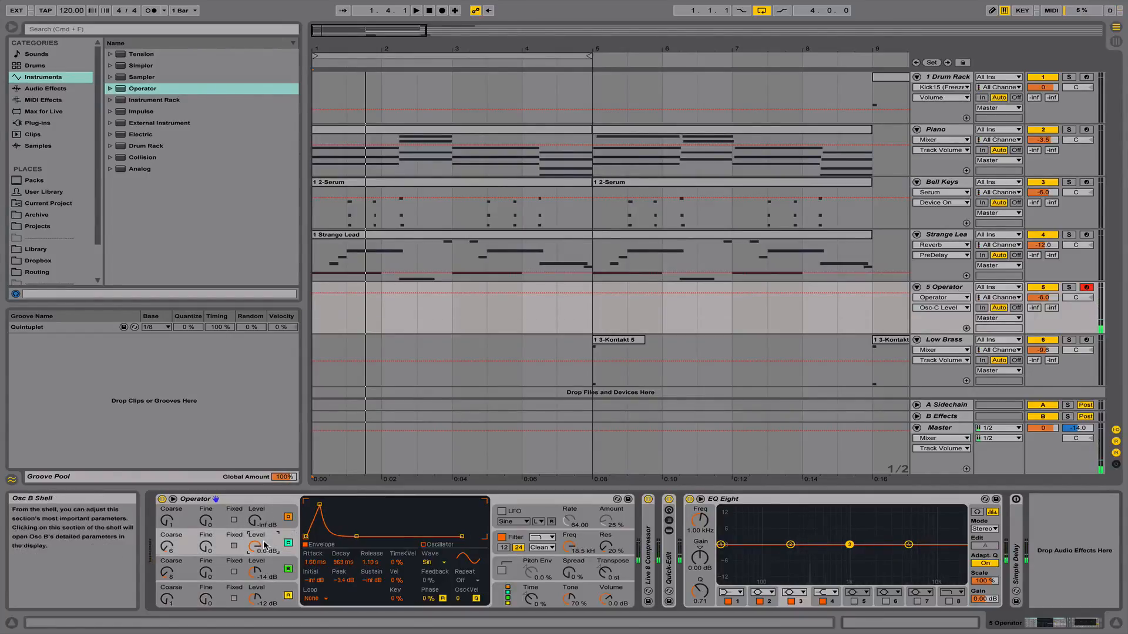
drag(254, 546, 254, 579)
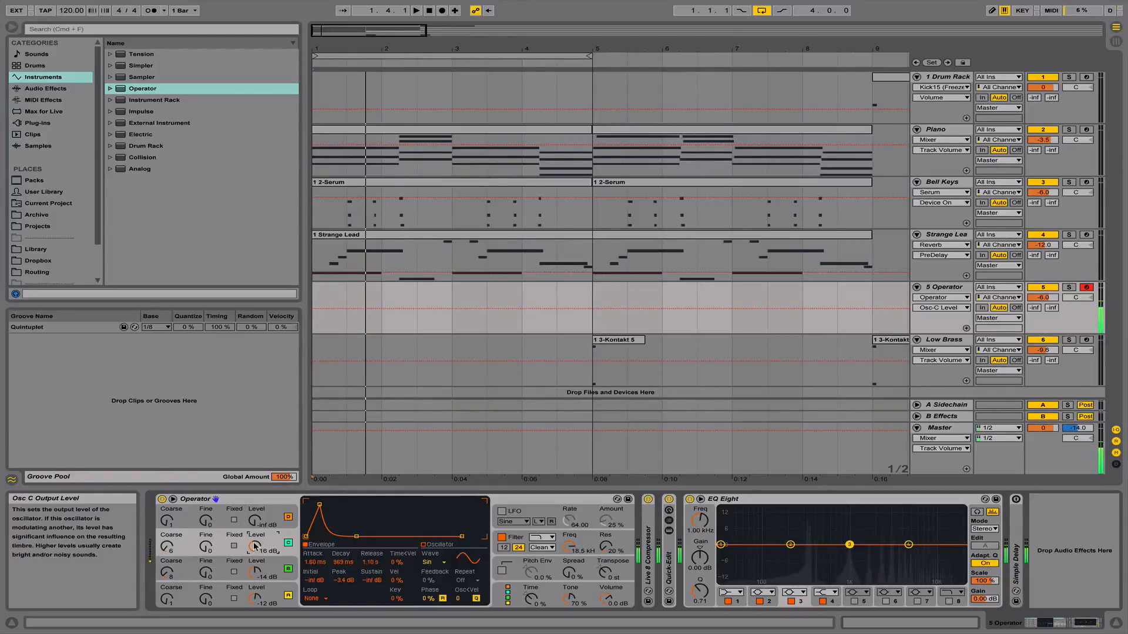
click(287, 544)
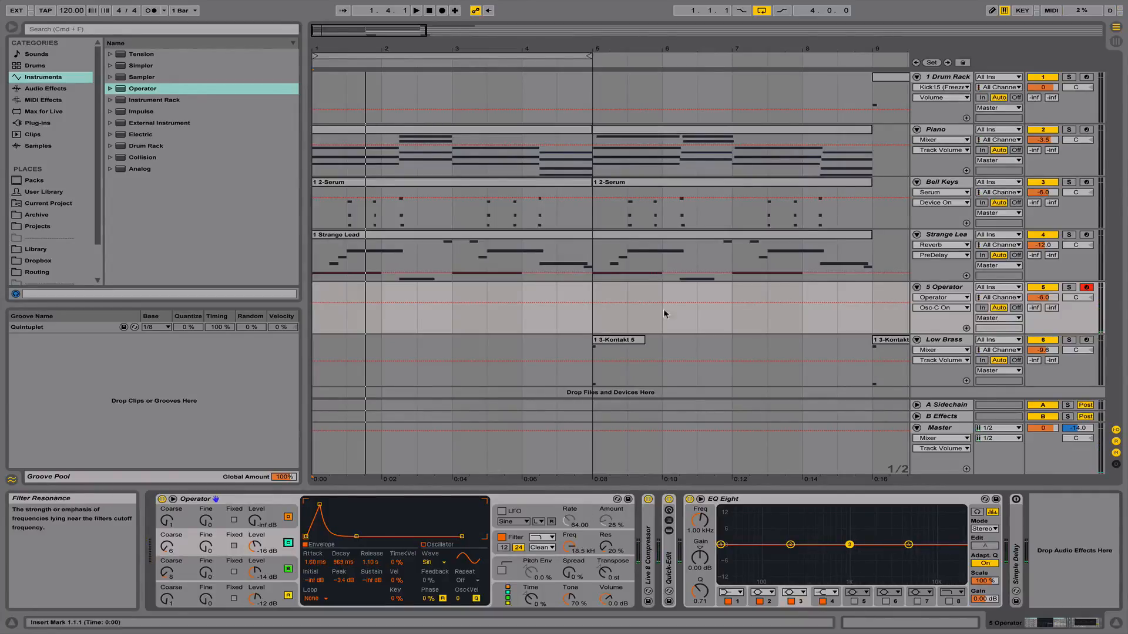
Place the insert marker at bar 1 on the Operator track and solo that track
click(315, 290)
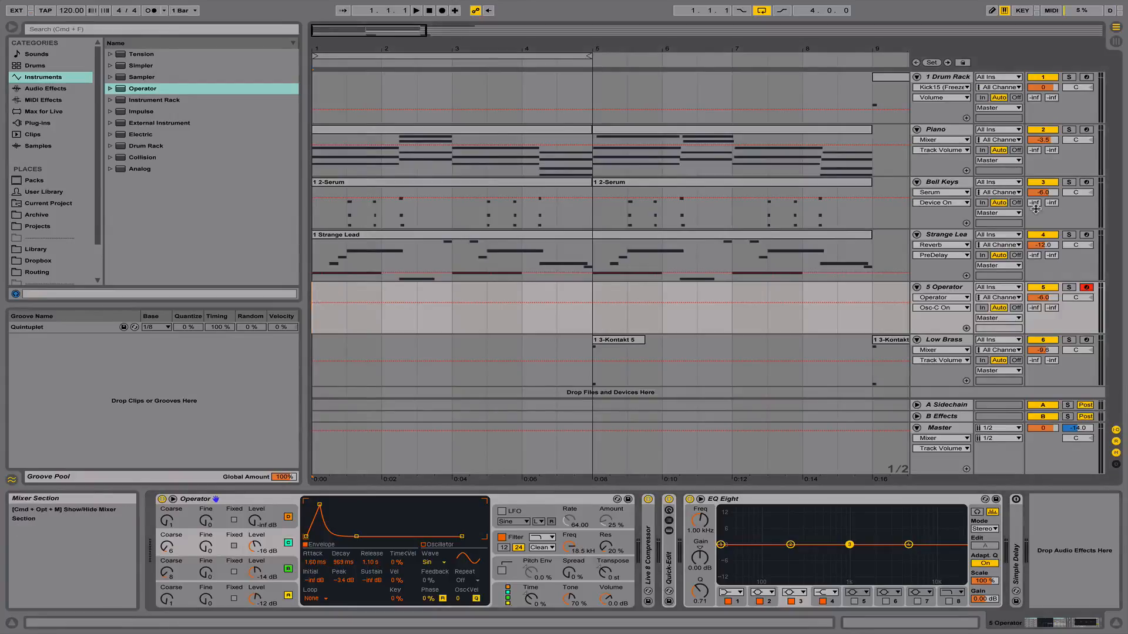
click(1068, 288)
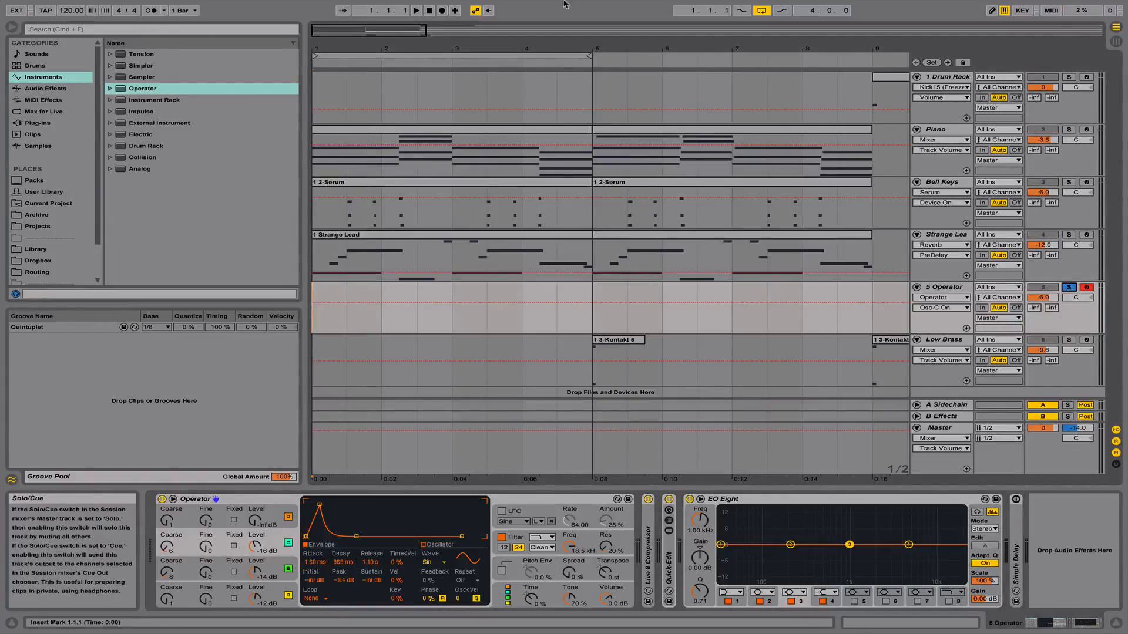
click(442, 10)
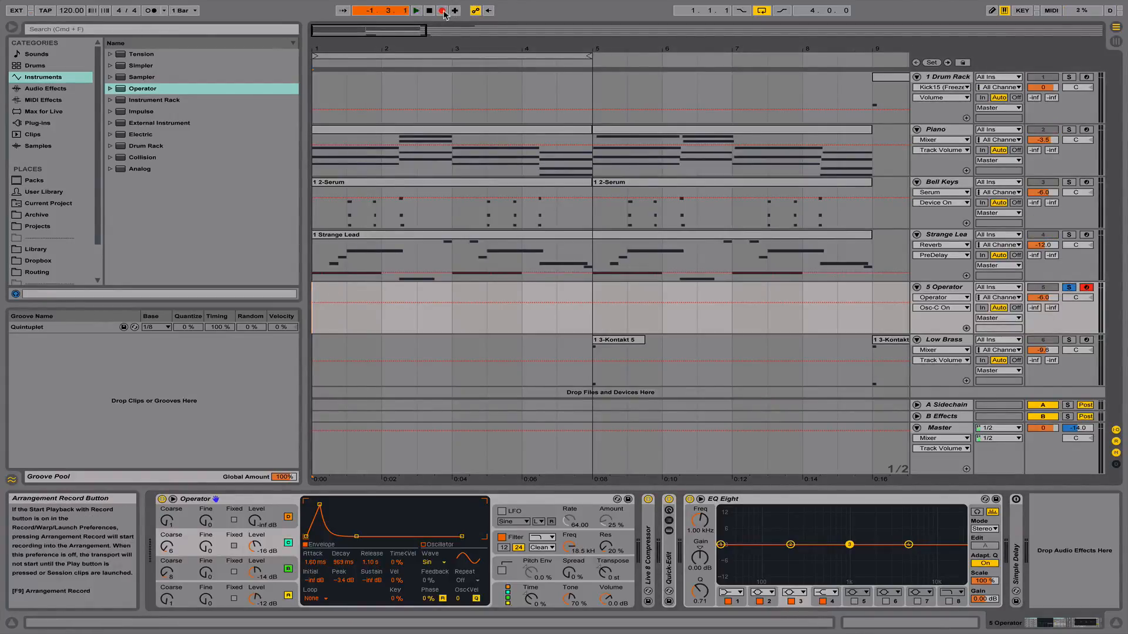
key(space)
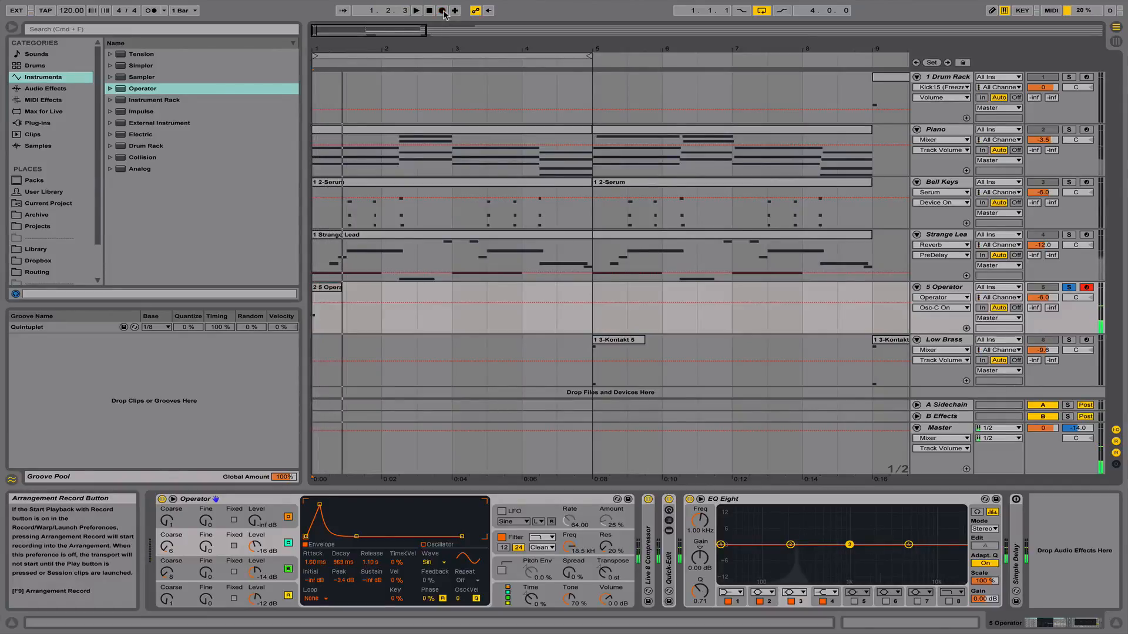
key(super+z)
Record a single low Operator note from bar 1 and stop before bar 2
click(442, 11)
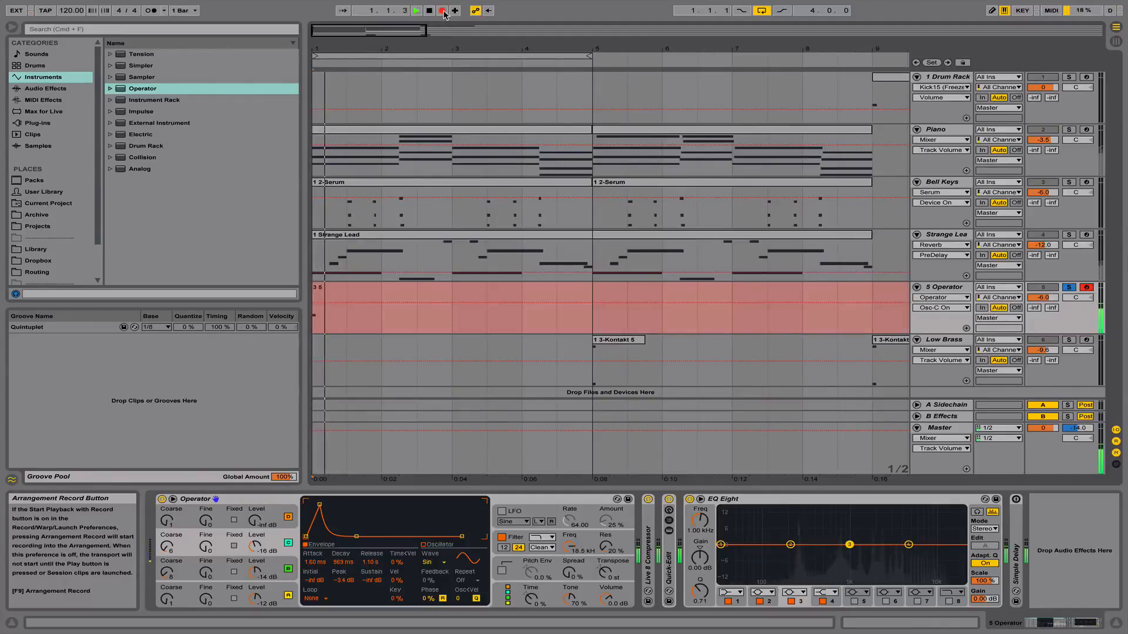
key(space)
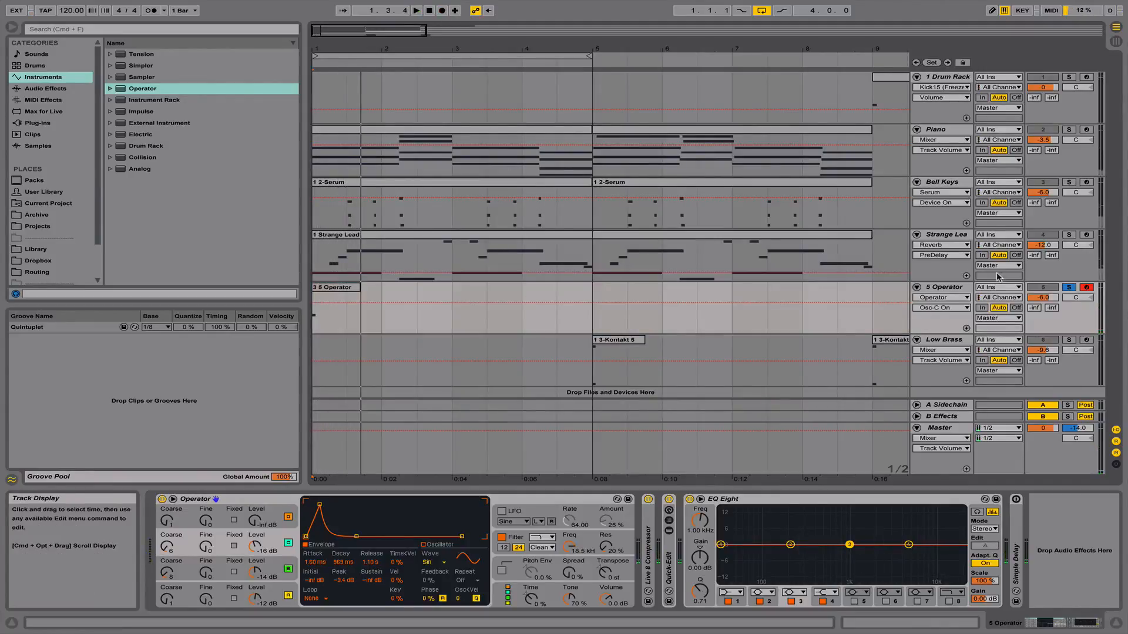
Insert an audio track directly below the Operator track
click(953, 292)
key(super+t)
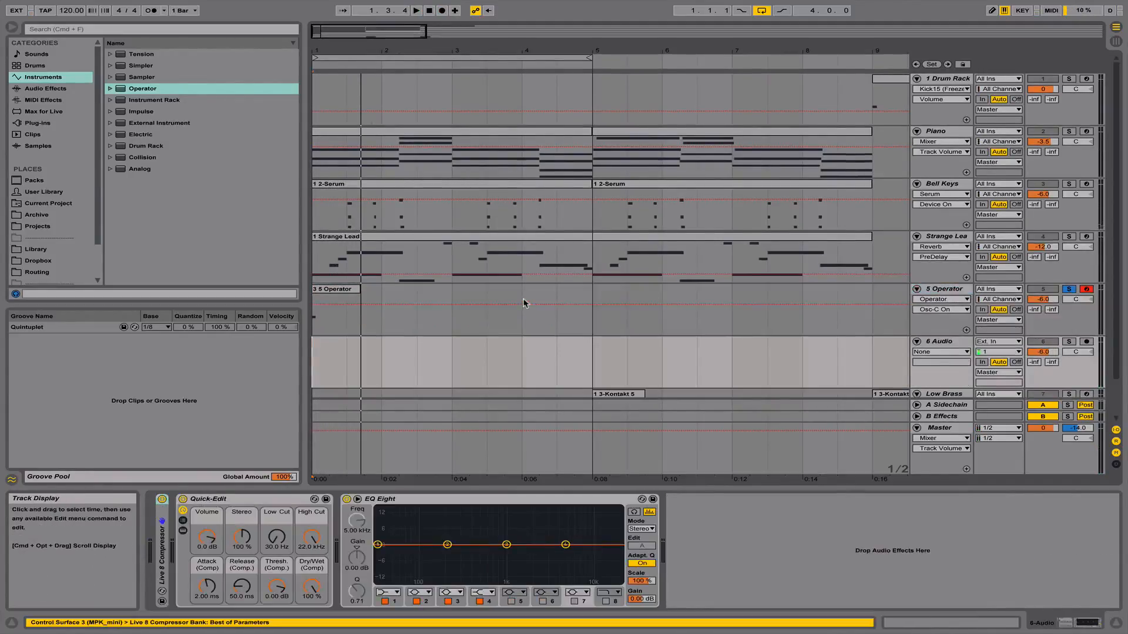
Fold the Piano, Bell Keys and Strange Lead tracks together
scroll(783, 292, down, 1)
drag(607, 51, 444, 46)
click(931, 110)
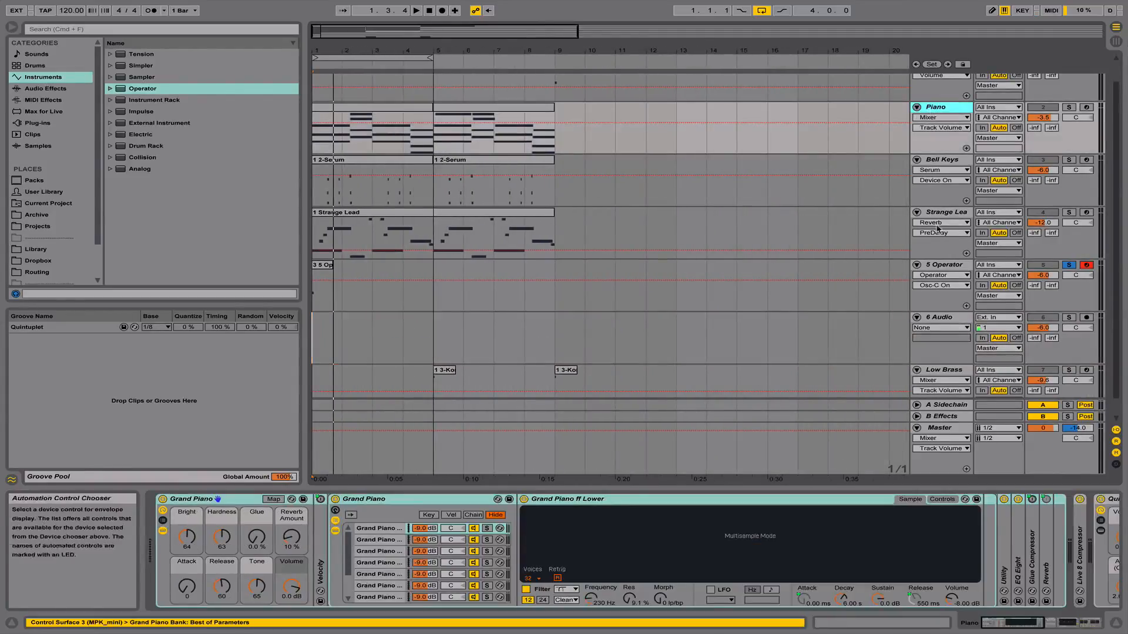
shift+click(946, 210)
key(u)
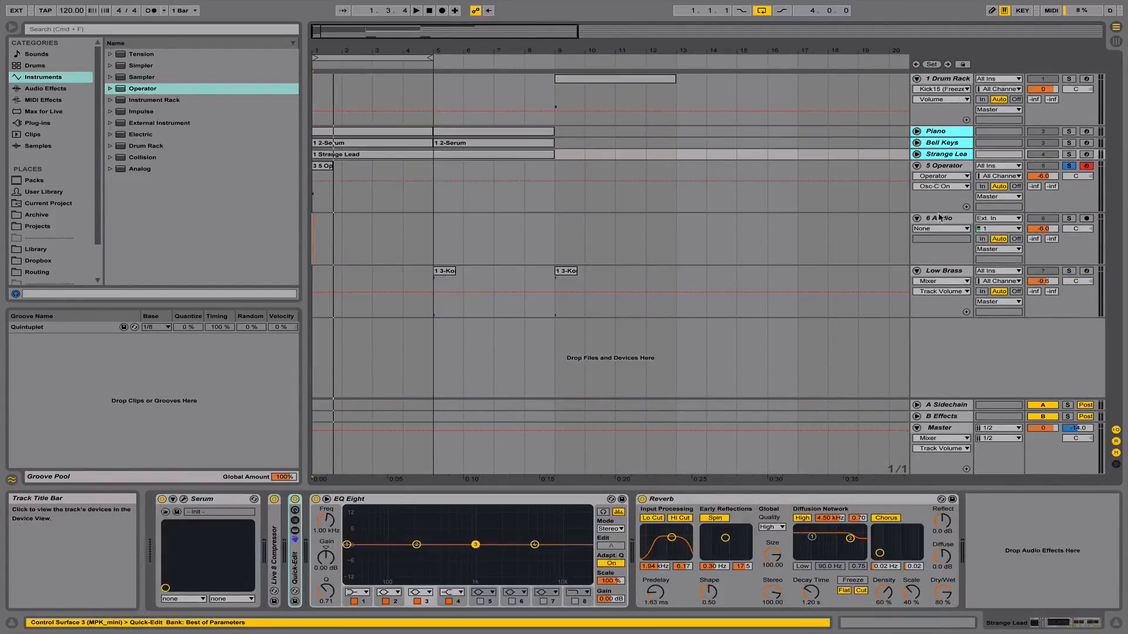
Move the Low Brass track above the Operator track and fold it
click(940, 222)
drag(956, 272, 925, 166)
click(917, 165)
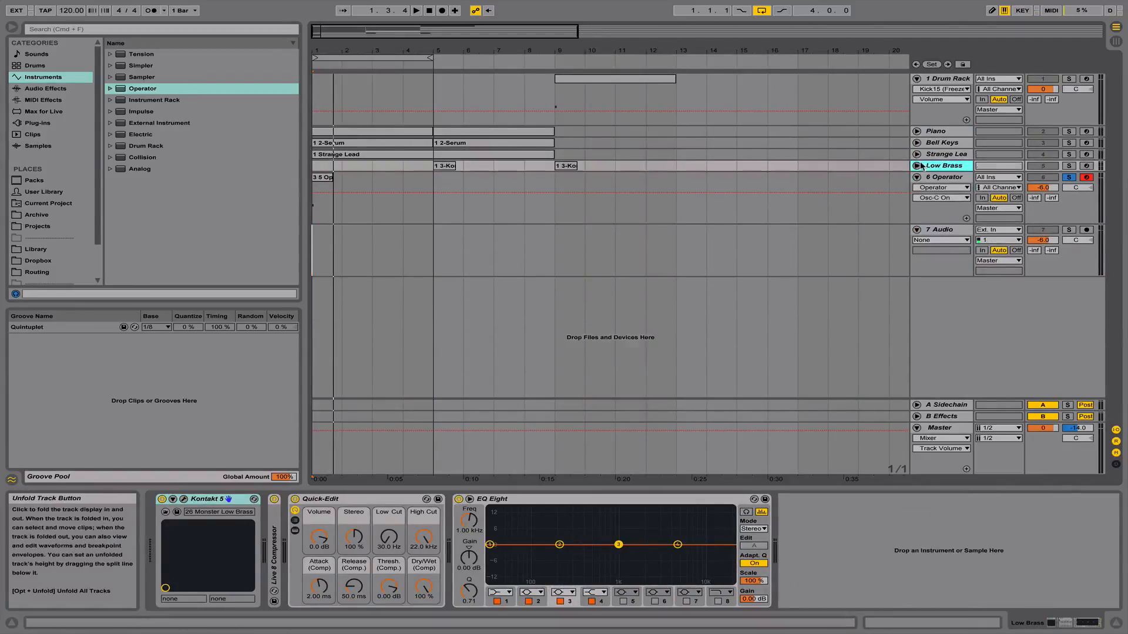
Replace the empty audio track below Operator with a new one and fold the Drum Rack track
click(949, 229)
key(Delete)
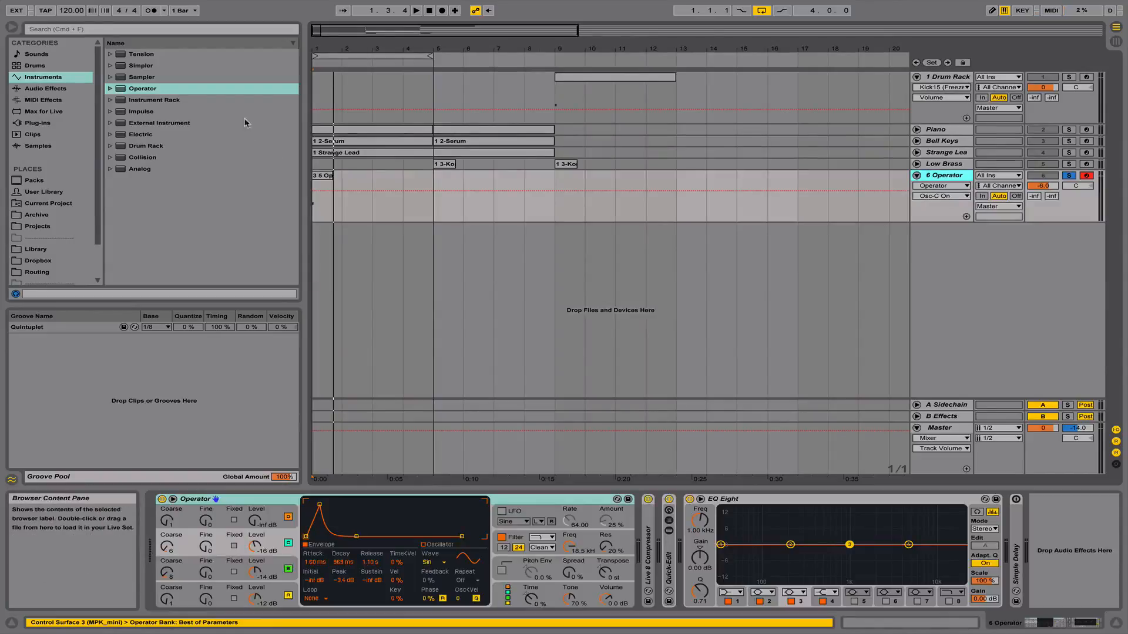
drag(330, 51, 331, 111)
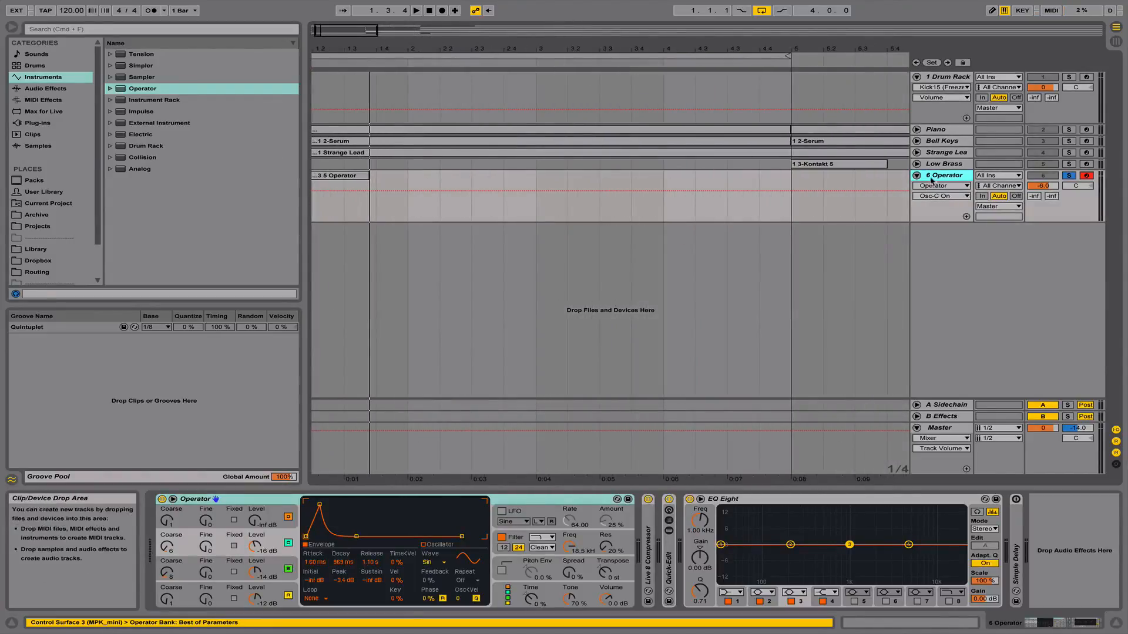
key(super+t)
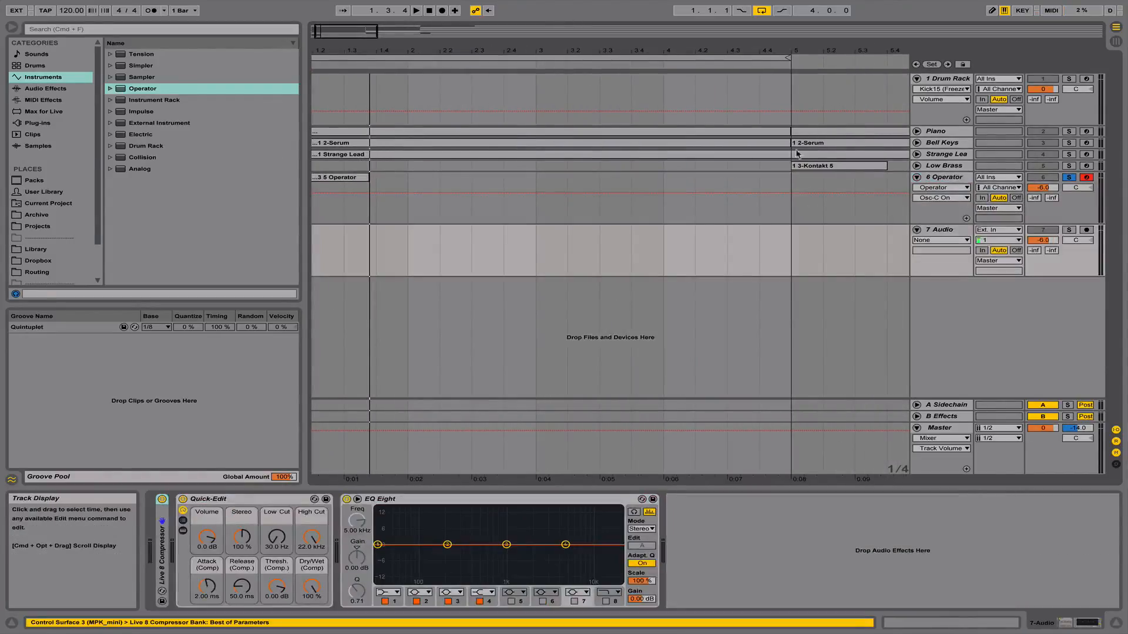
click(917, 77)
scroll(605, 213, left, 2)
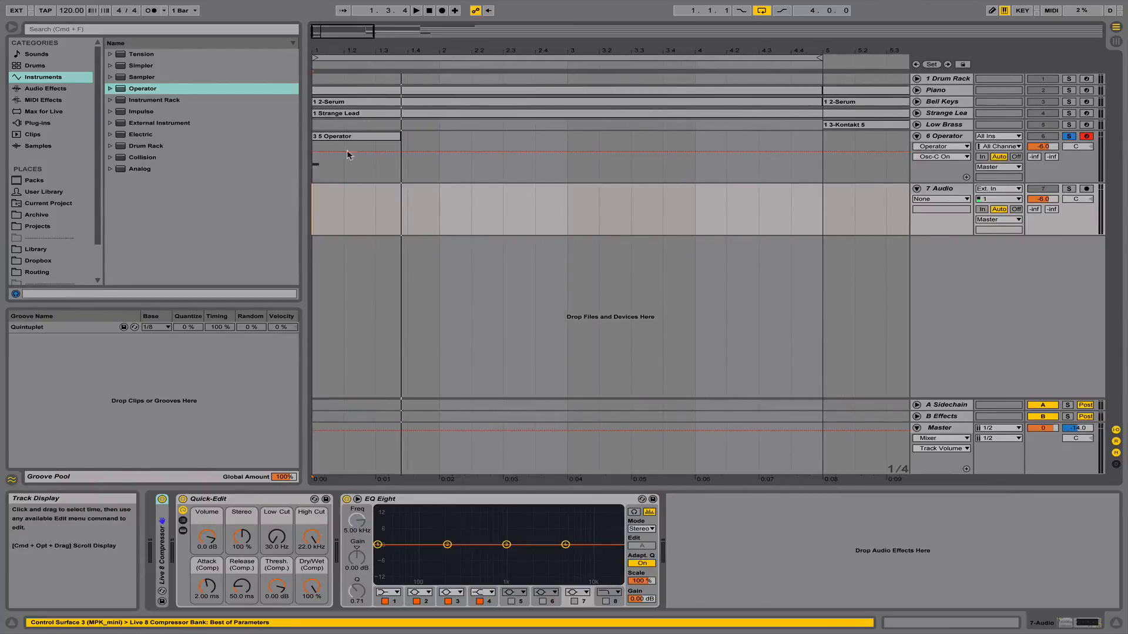
Freeze the Operator track and copy its frozen clip onto the audio track directly below
click(338, 137)
right_click(341, 174)
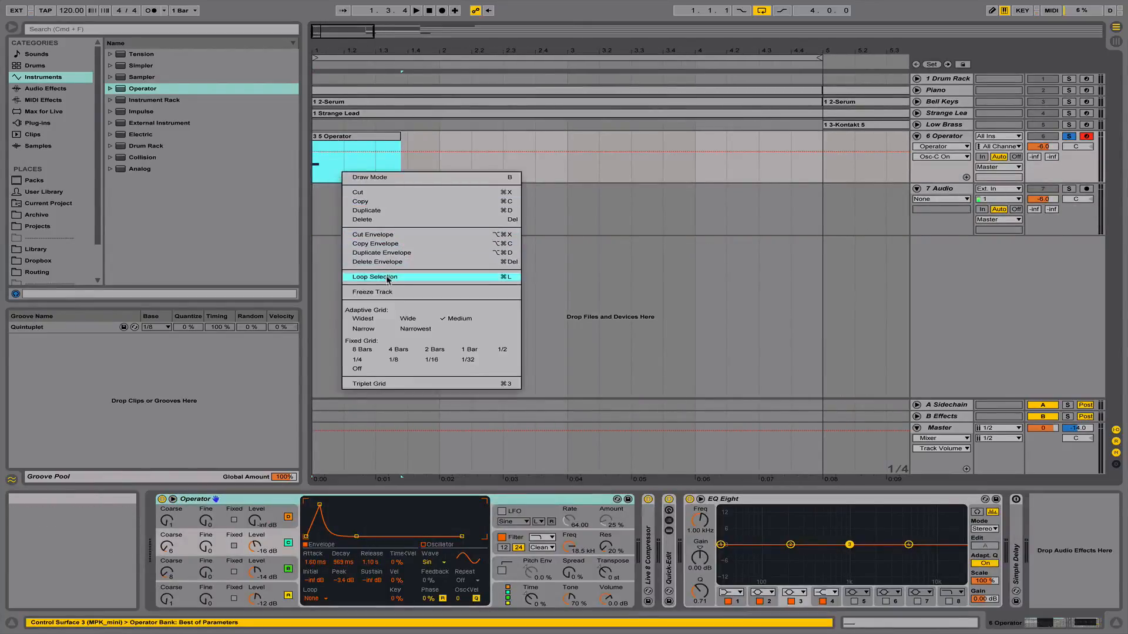
click(405, 277)
drag(357, 141, 362, 208)
Shorten the frozen Operator clip on the audio track to end just past 1.2.4
click(943, 189)
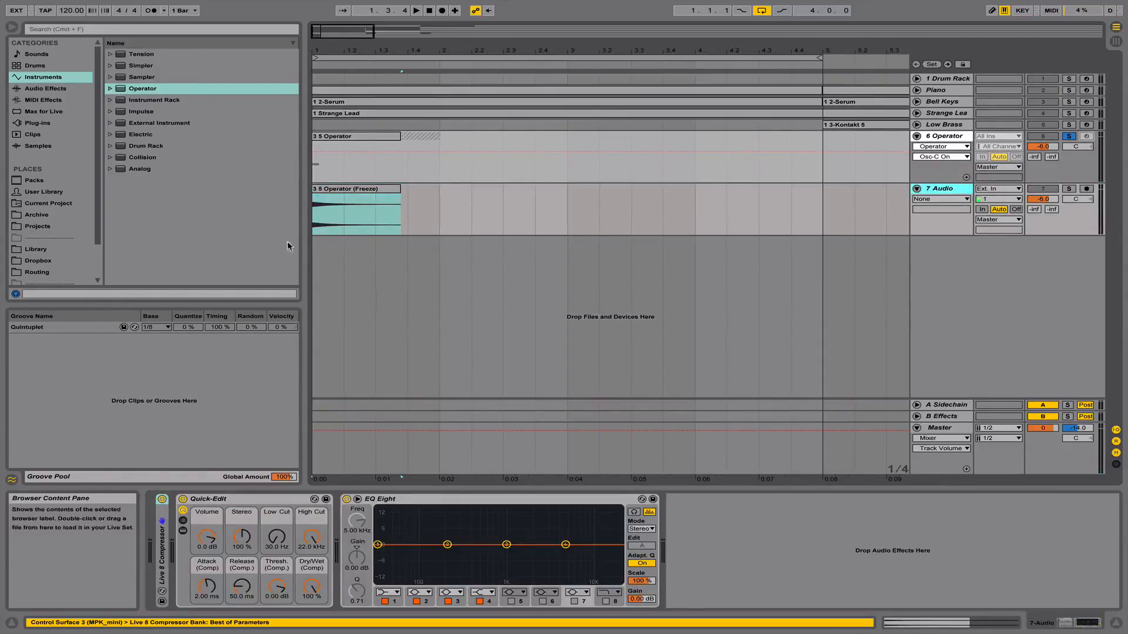
click(391, 192)
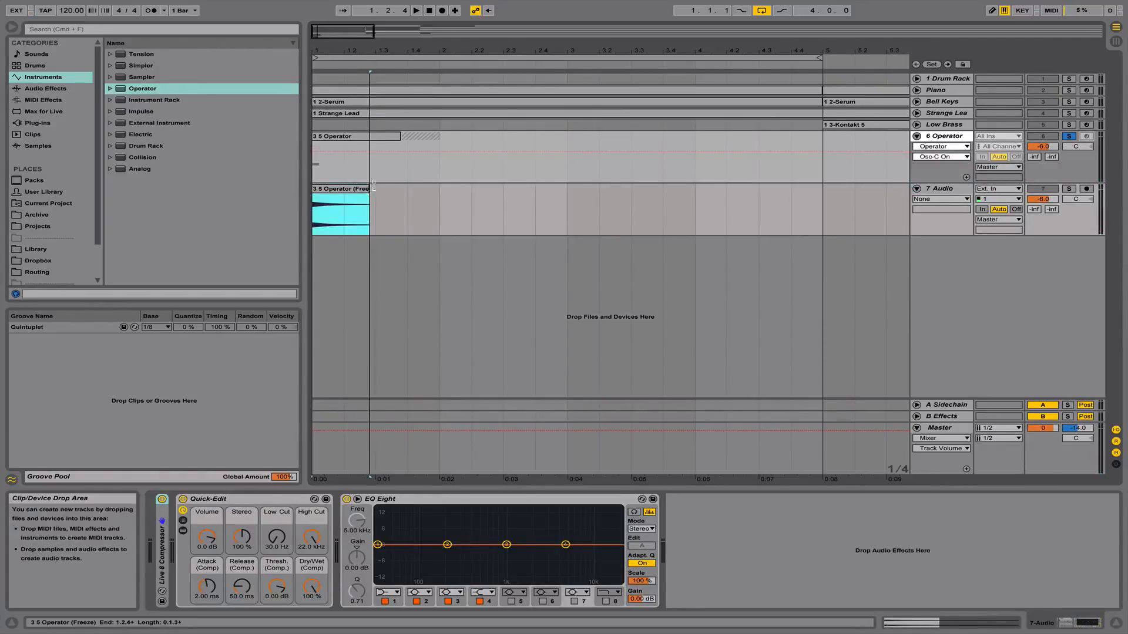
double_click(348, 189)
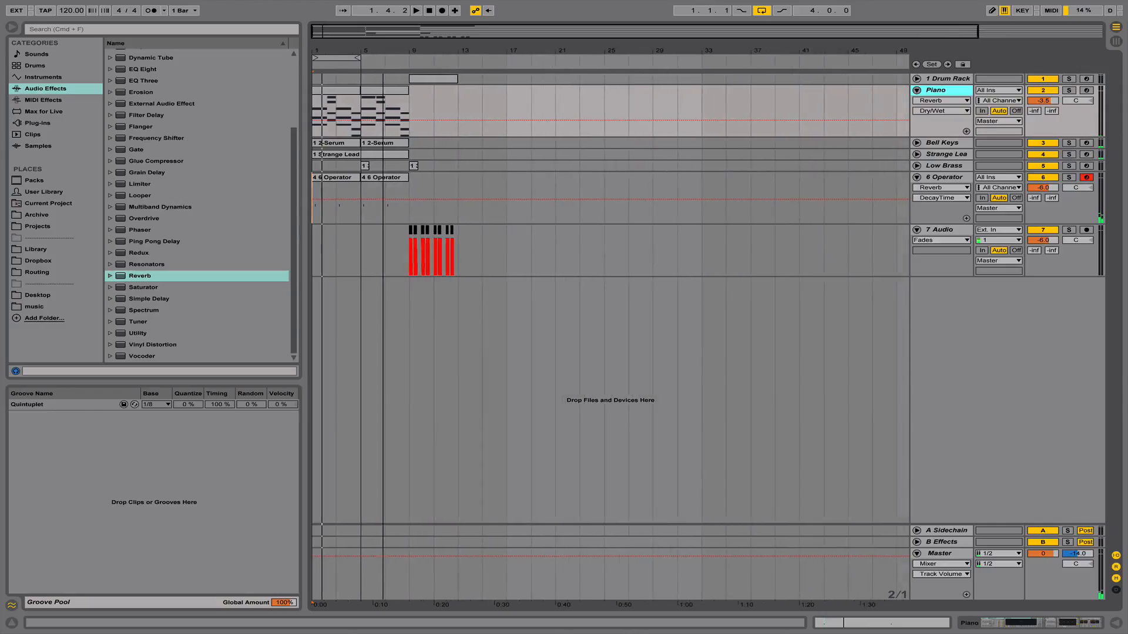
click(917, 178)
click(917, 178)
click(917, 177)
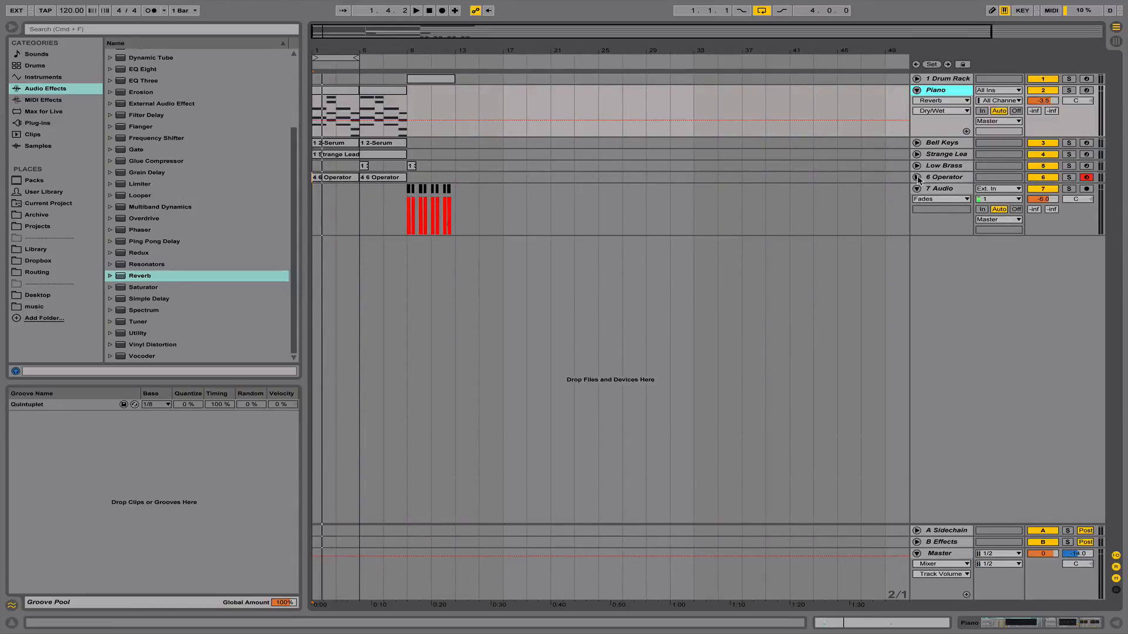
click(917, 178)
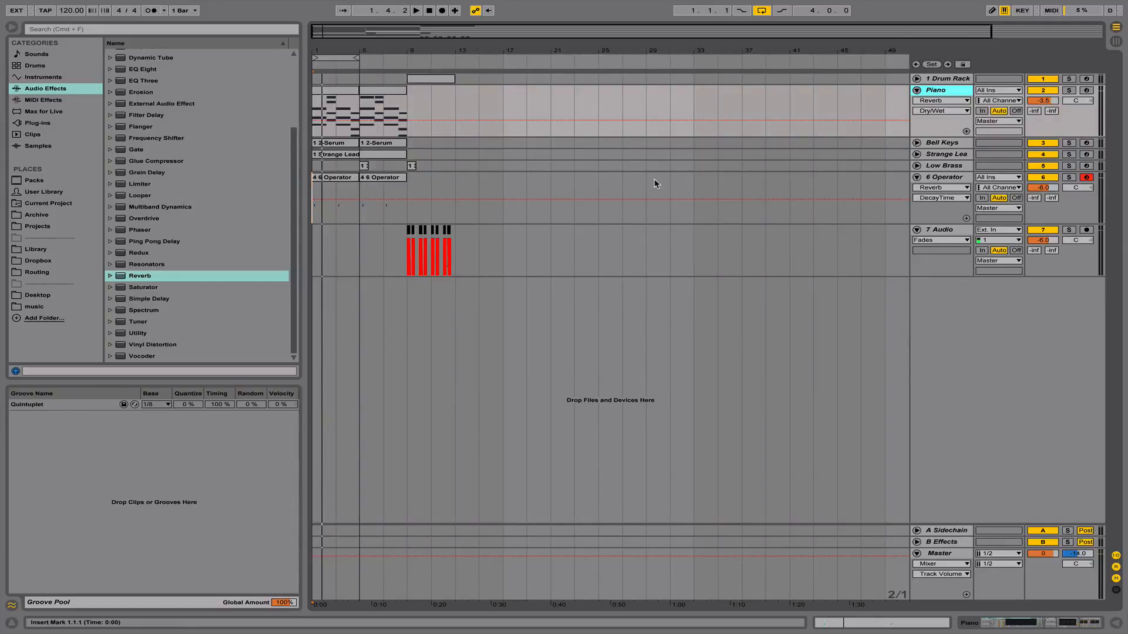
Try duplicating the second Piano clip to bar 9 and play it back from there
click(408, 181)
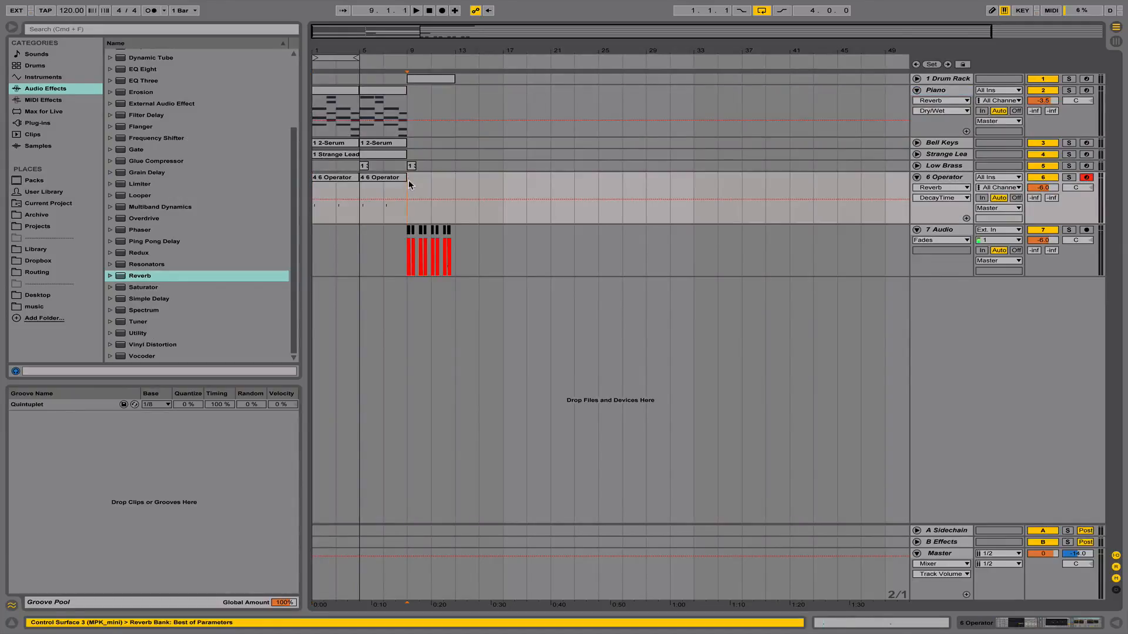
click(380, 90)
key(super+d)
key(space)
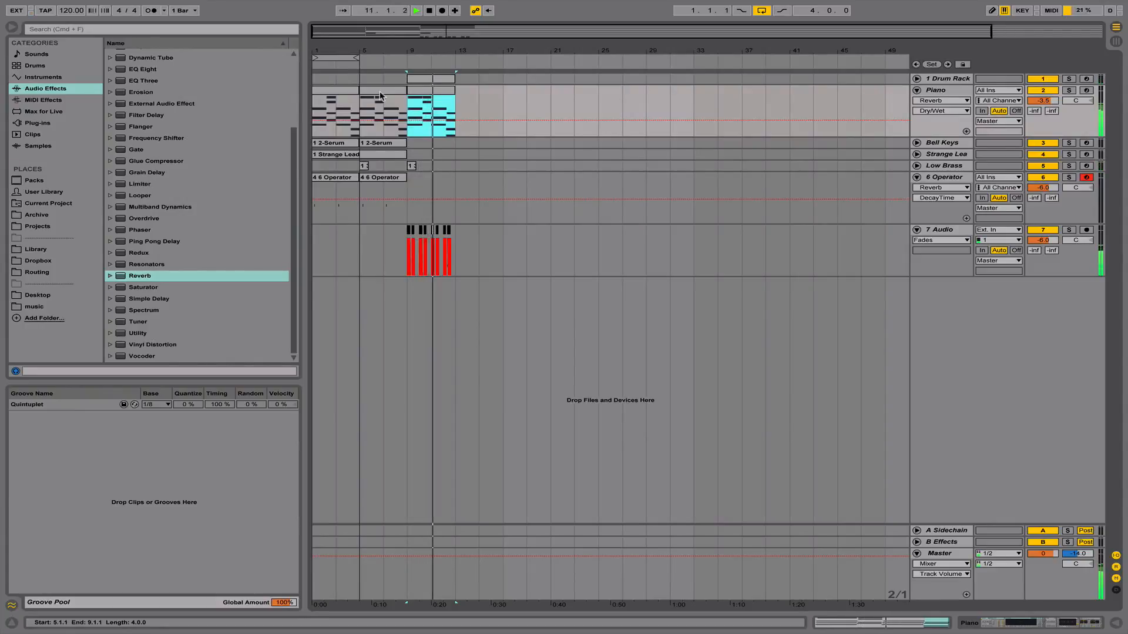
key(space)
click(379, 90)
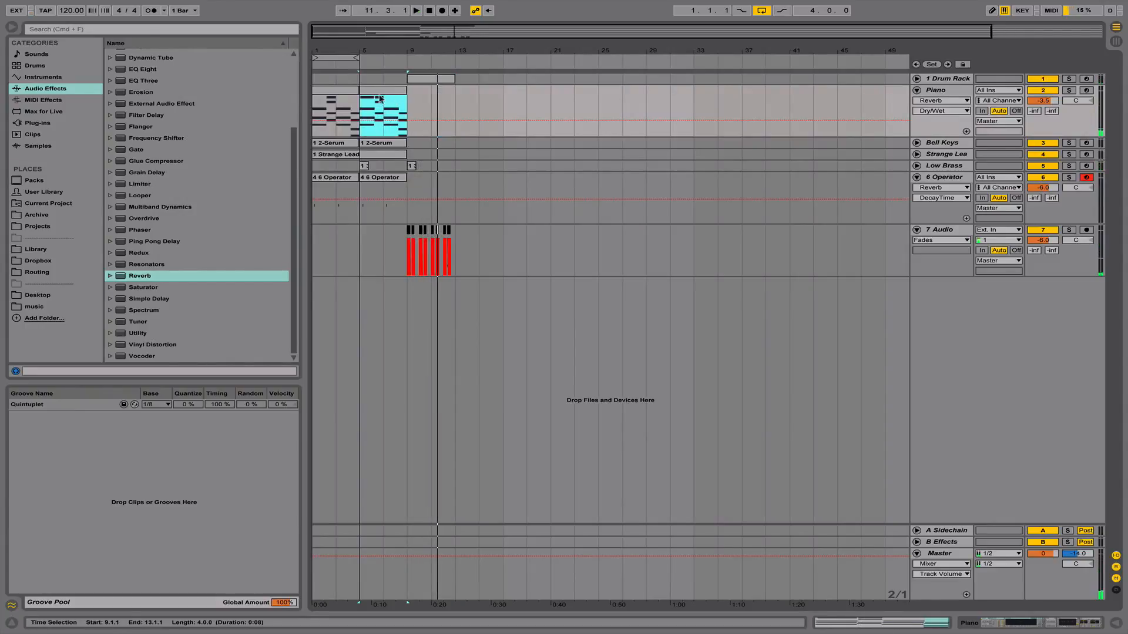
click(334, 90)
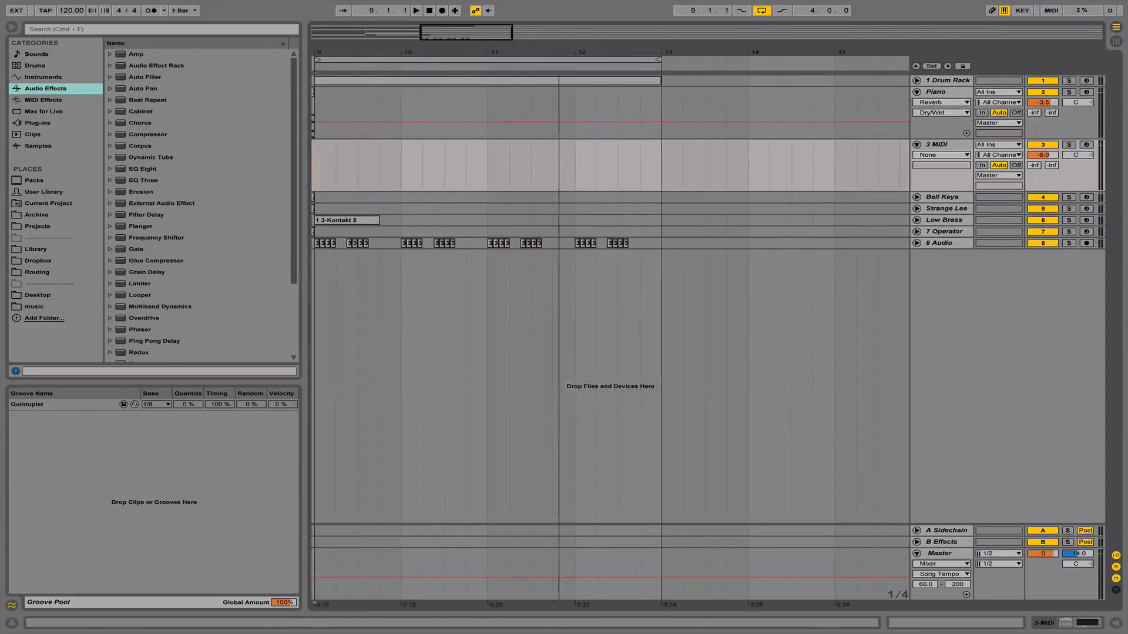
Delete the empty MIDI track below the Piano track
drag(622, 50, 624, 53)
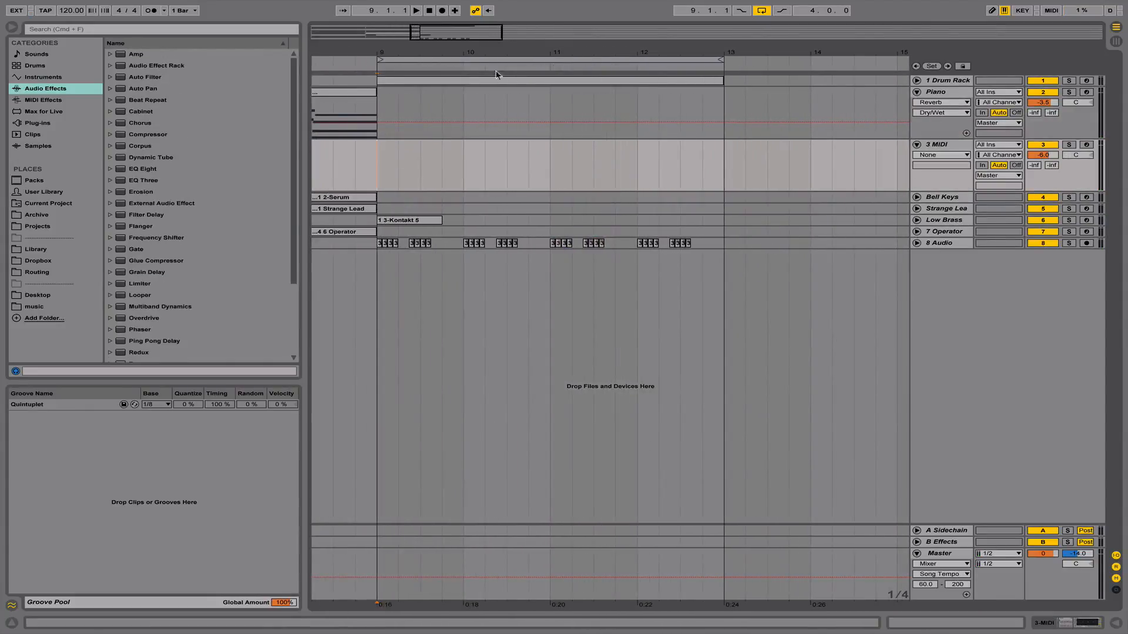
click(952, 145)
key(Delete)
Insert two audio tracks directly below the Piano track
scroll(394, 189, left, 10)
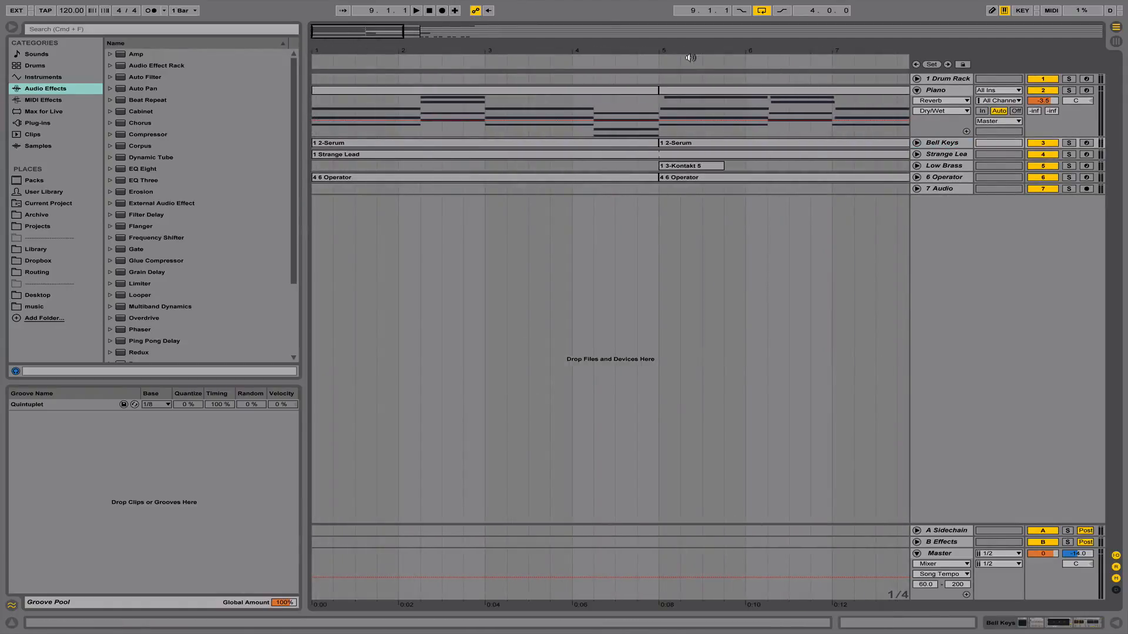
drag(690, 51, 387, 49)
click(442, 140)
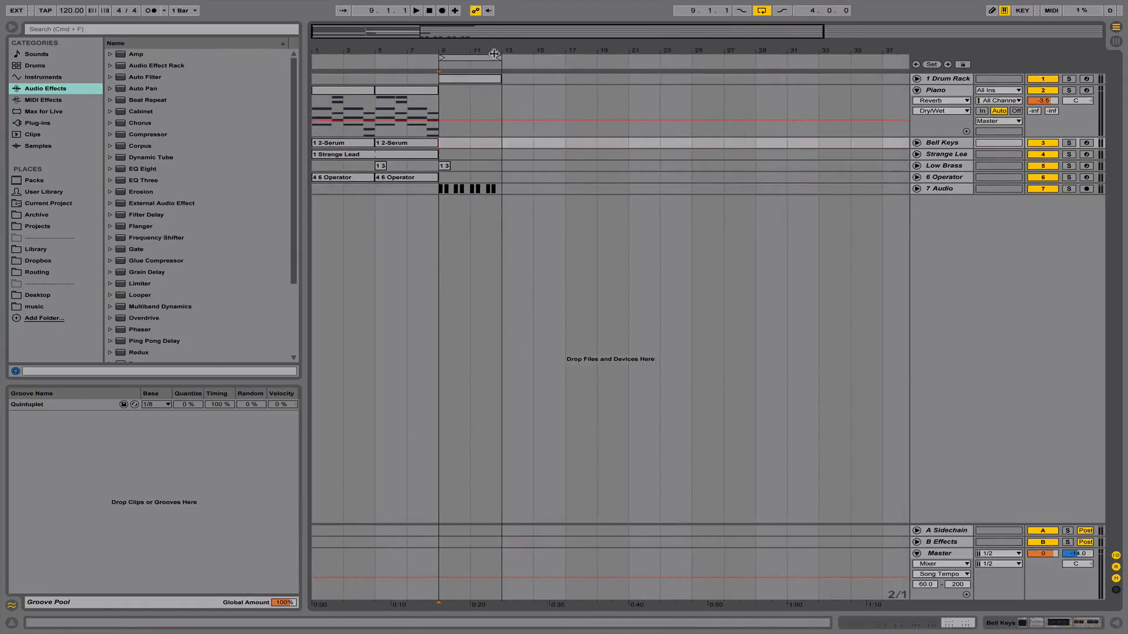
drag(494, 54, 905, 181)
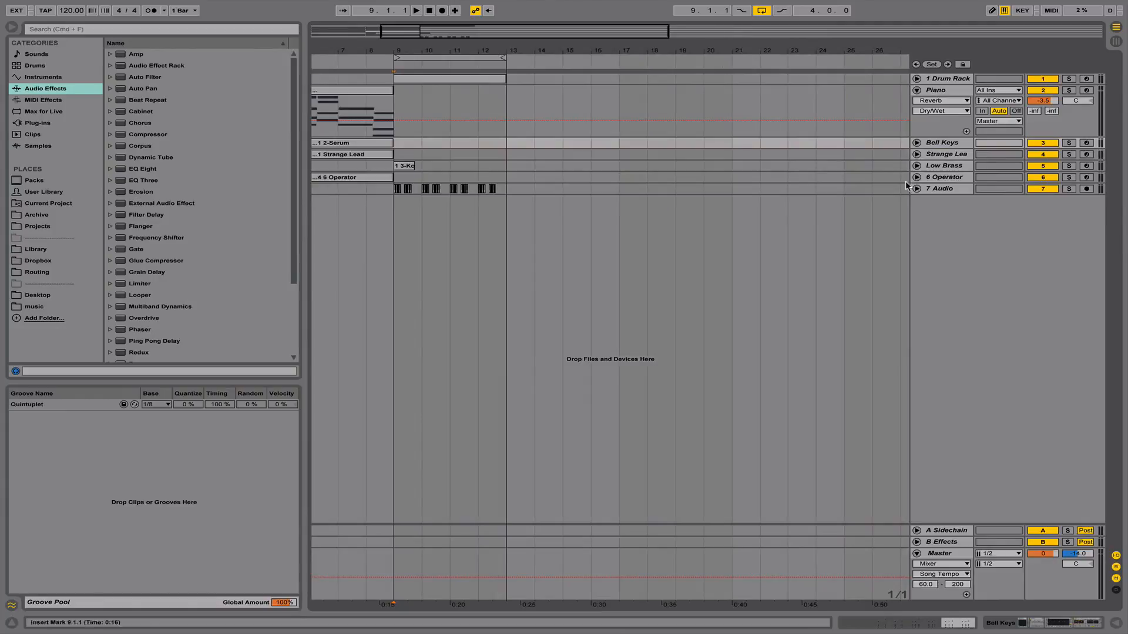
click(945, 92)
key(super+t)
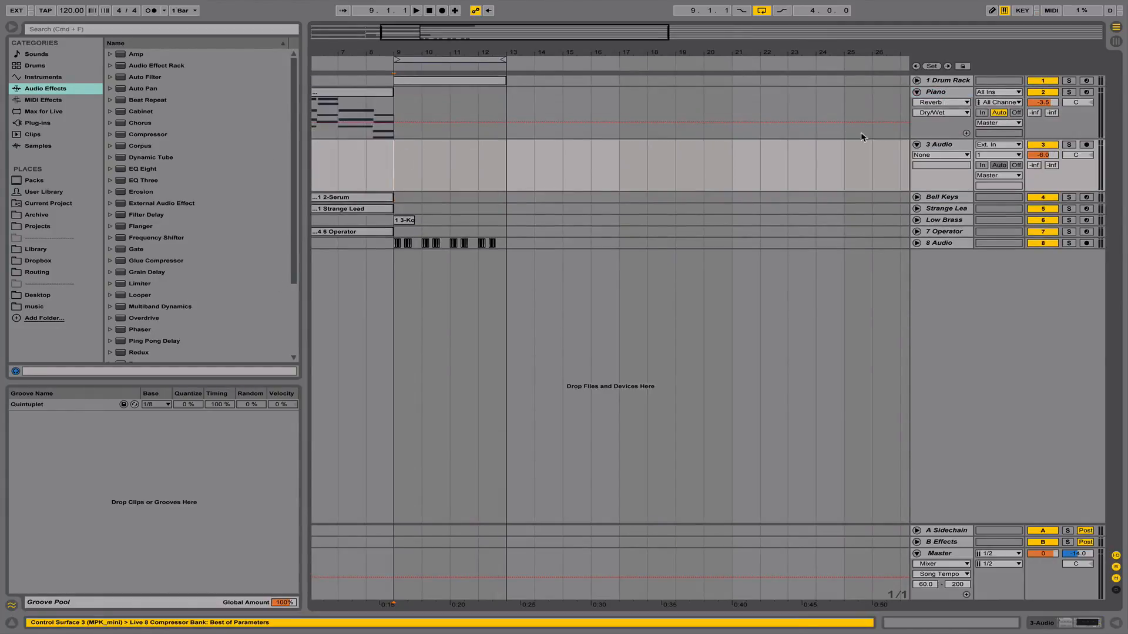
click(946, 147)
key(super+t)
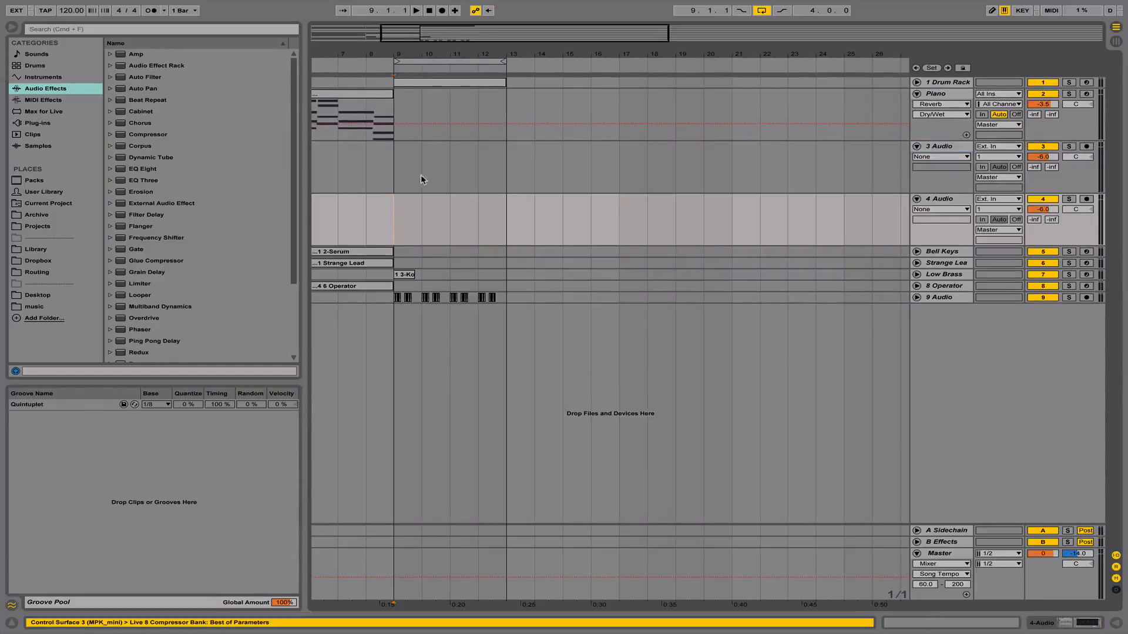
Play the arrangement from bar 9 on the upper new audio track and turn on the metronome
click(392, 166)
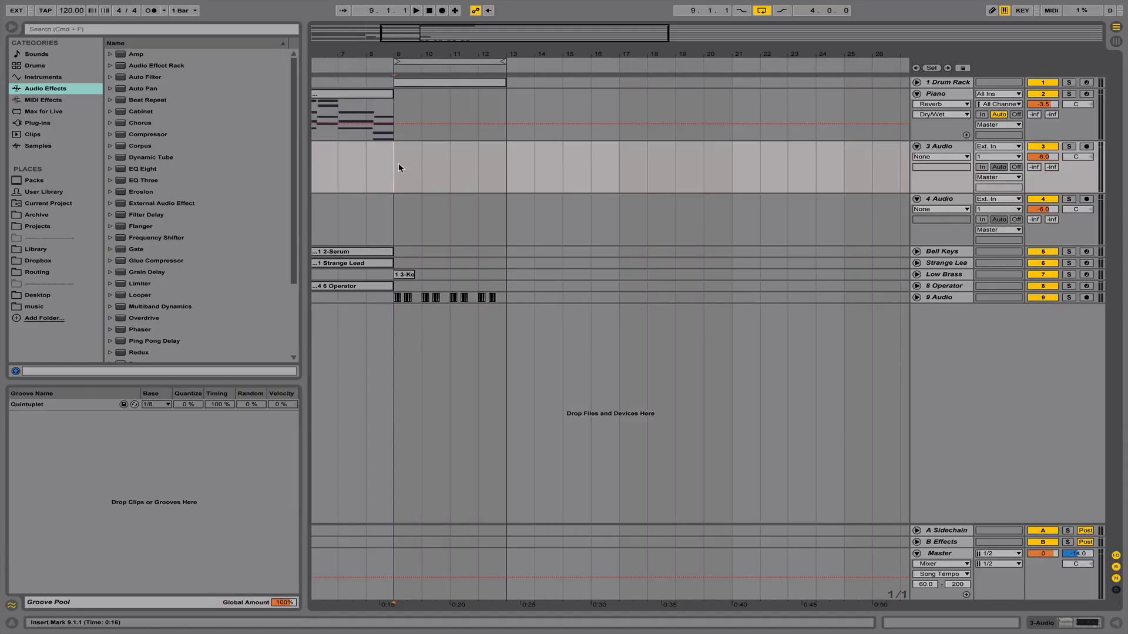
drag(398, 168, 433, 168)
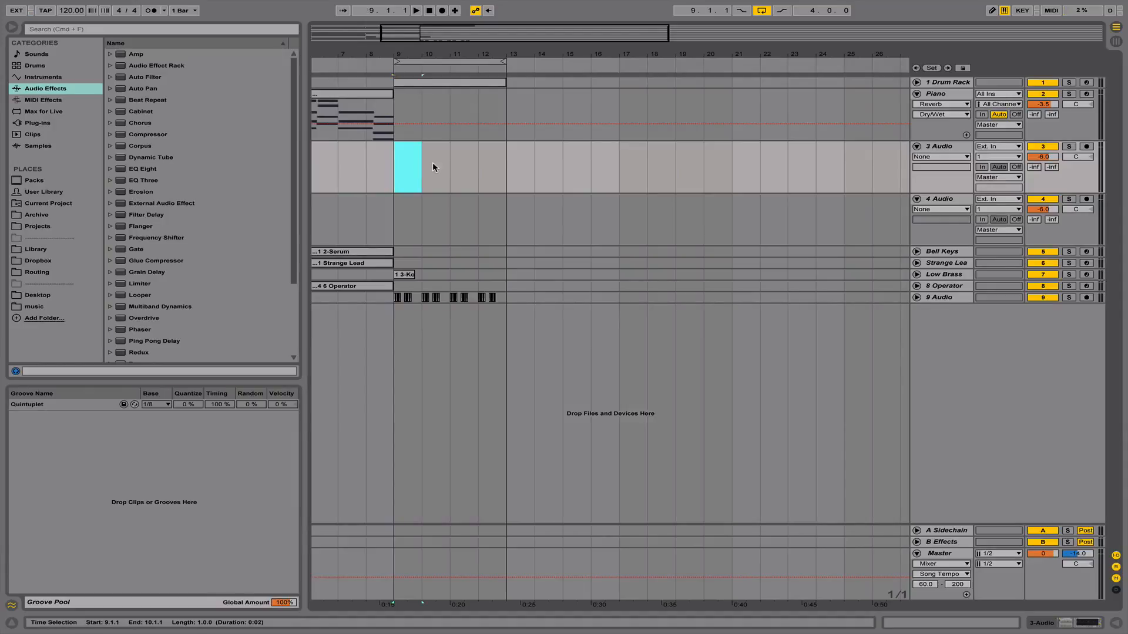
key(space)
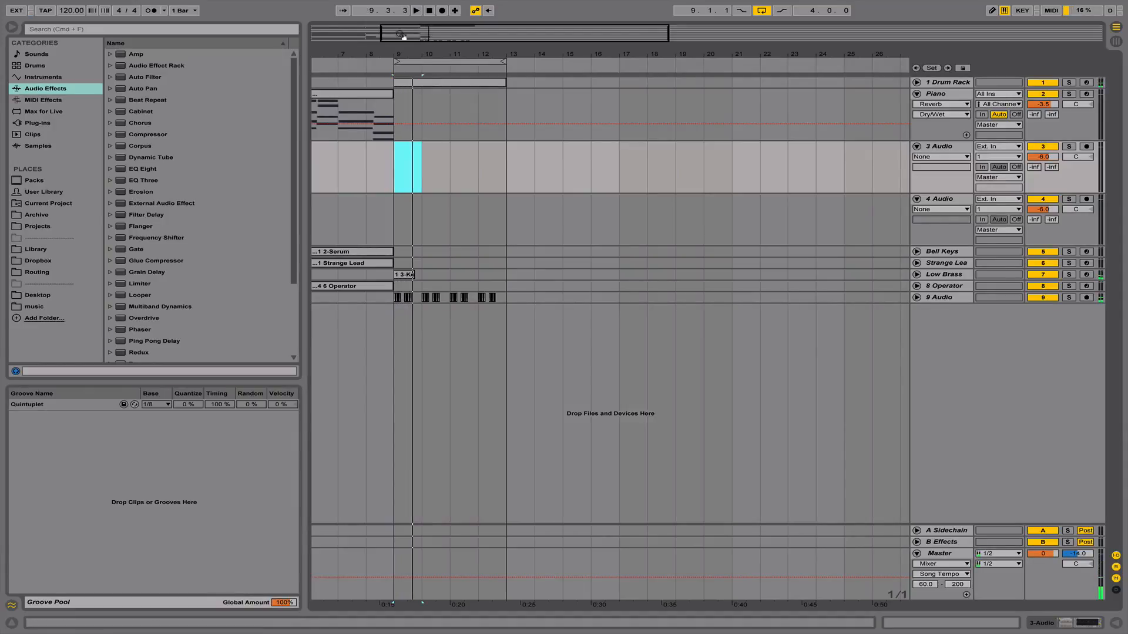
click(152, 10)
click(507, 300)
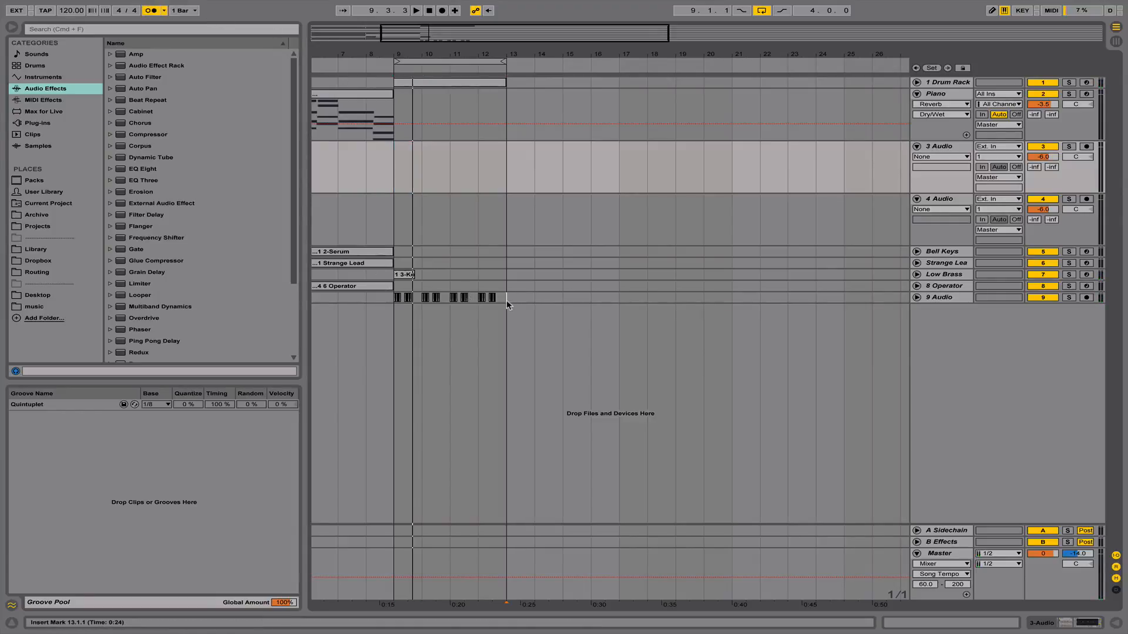
Select the clips on the 9 Audio track from bar 9 to bar 13 and play them back
drag(506, 301, 405, 304)
key(space)
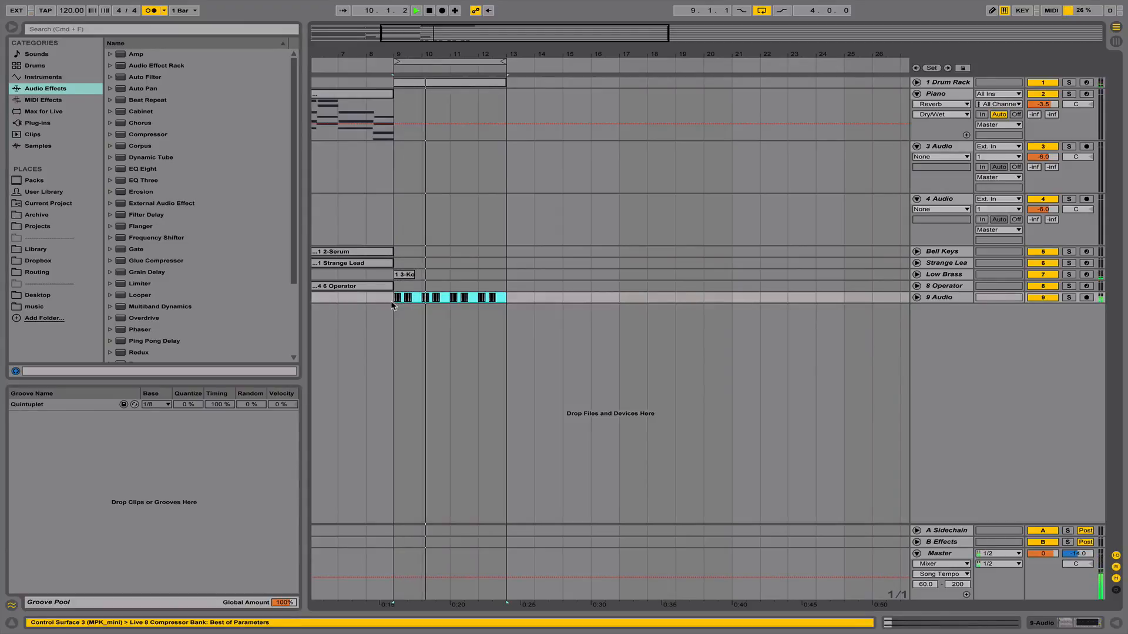
key(space)
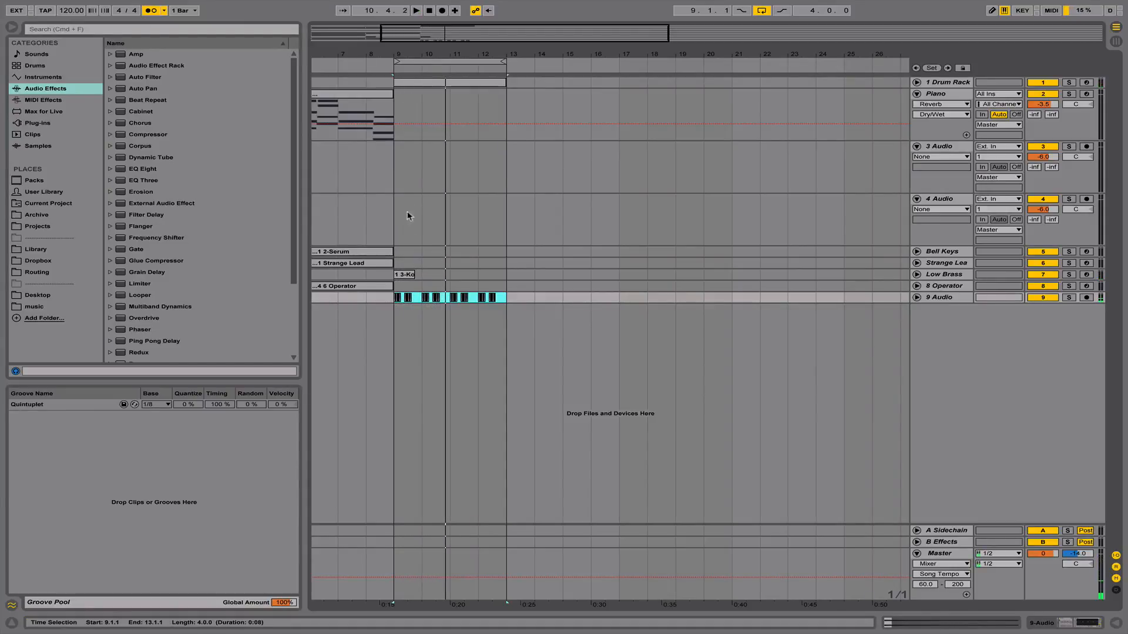
Set the insert point at bar 9 on the 3 Audio track and open the #trap snares folder in the Archive's Kits
click(394, 161)
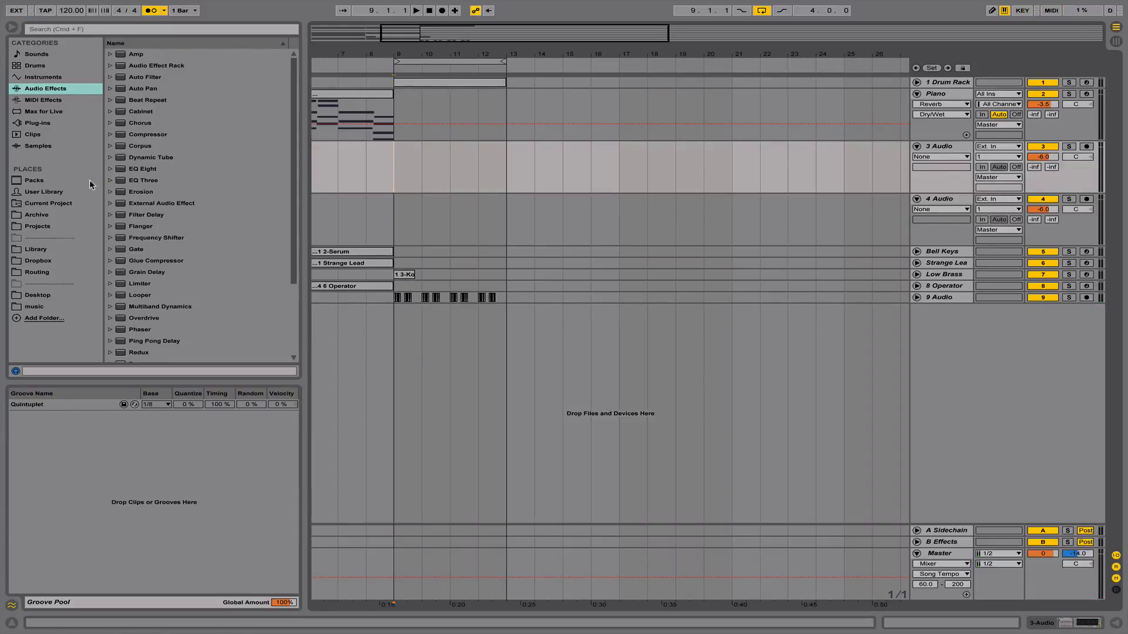
click(41, 215)
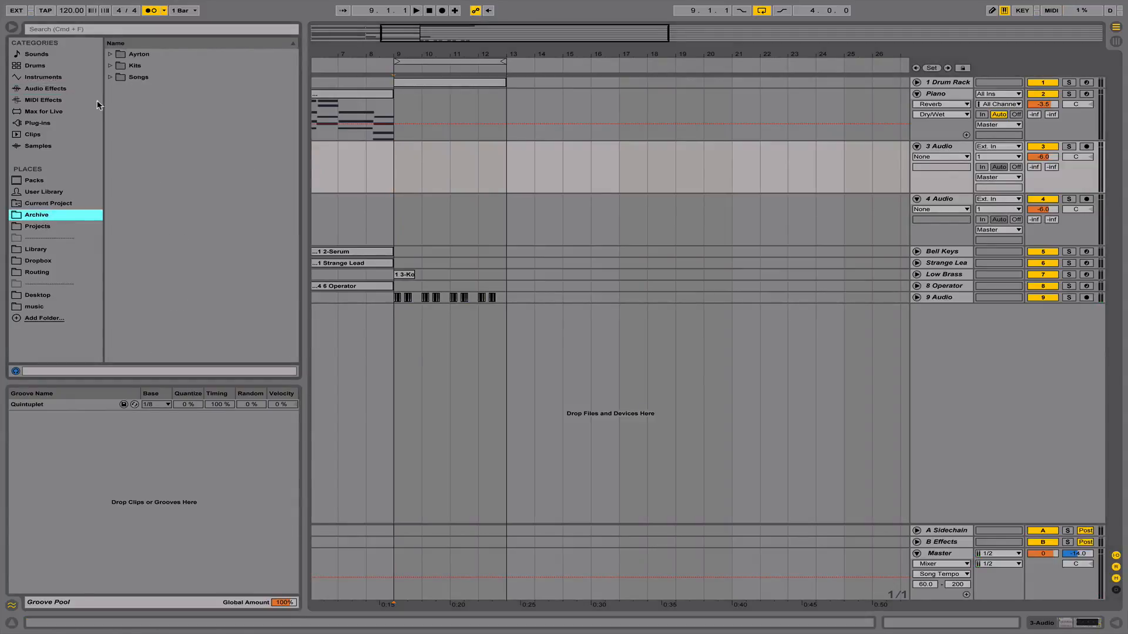
click(111, 67)
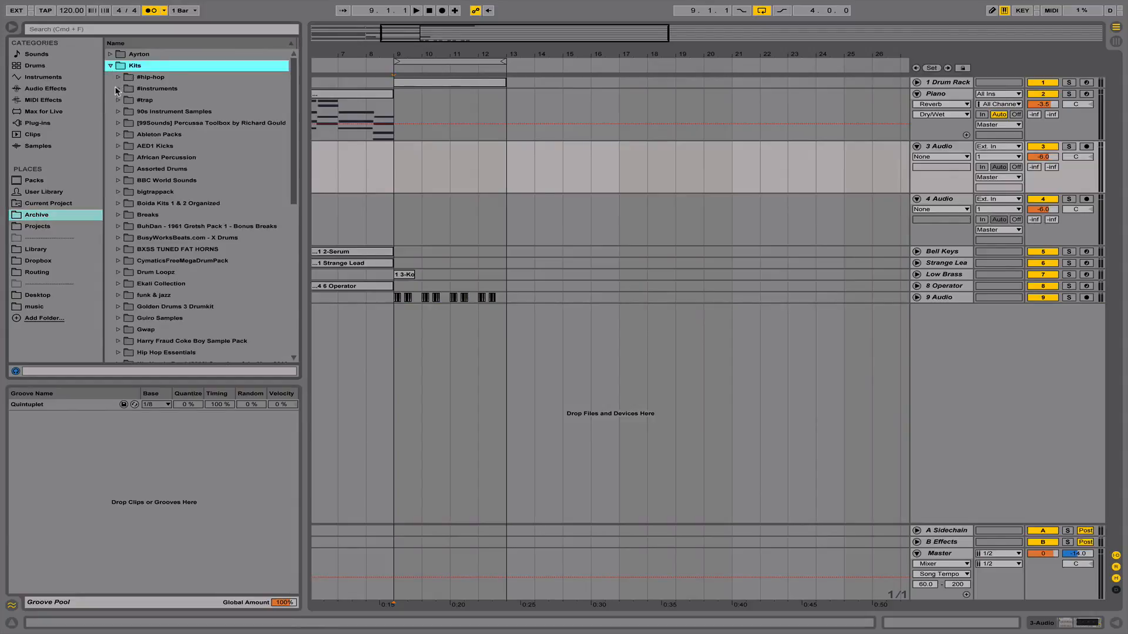
click(118, 89)
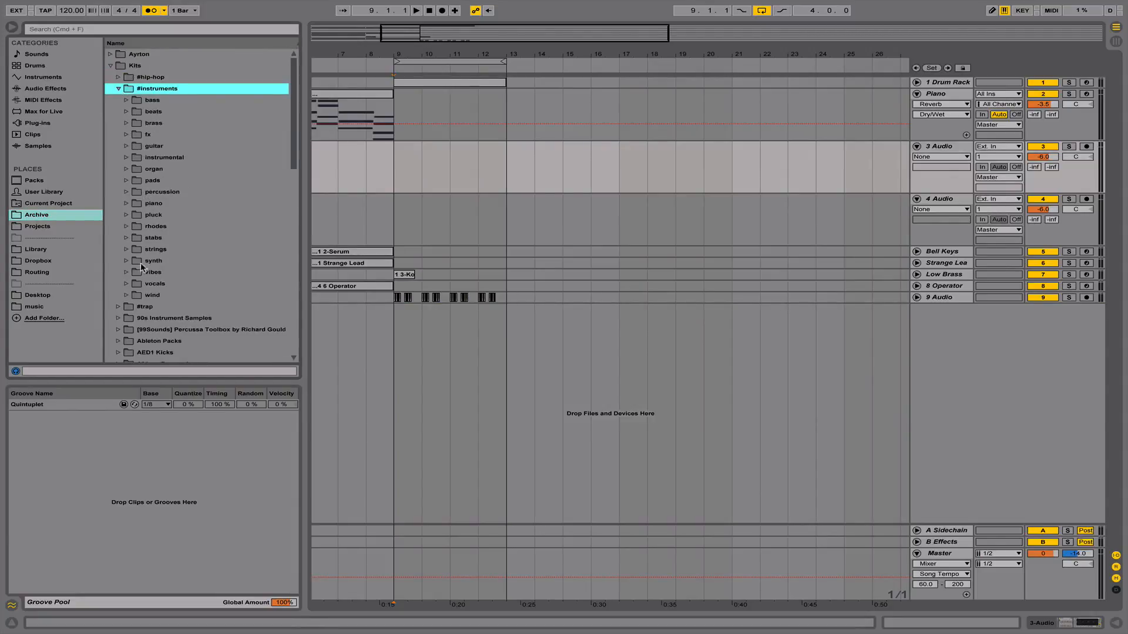
click(119, 90)
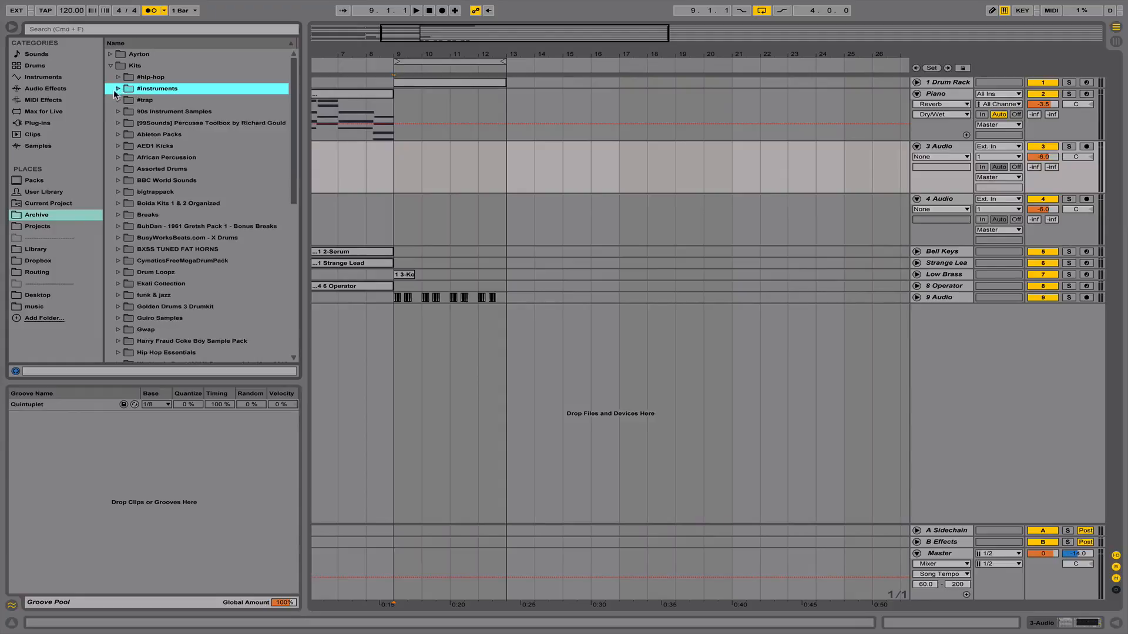
click(118, 100)
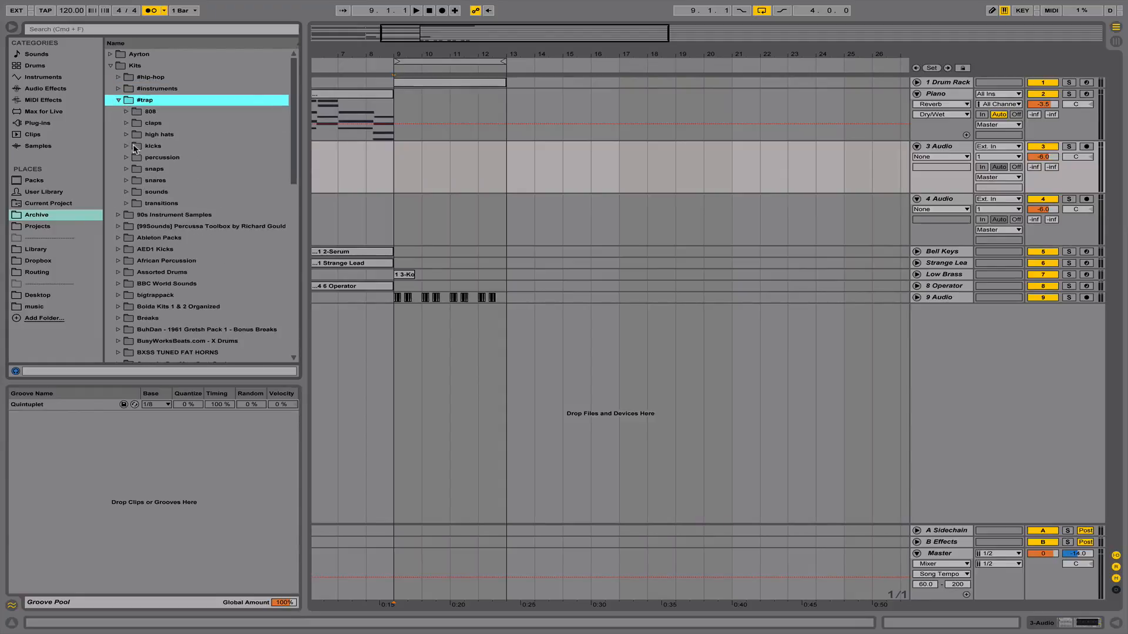
click(126, 181)
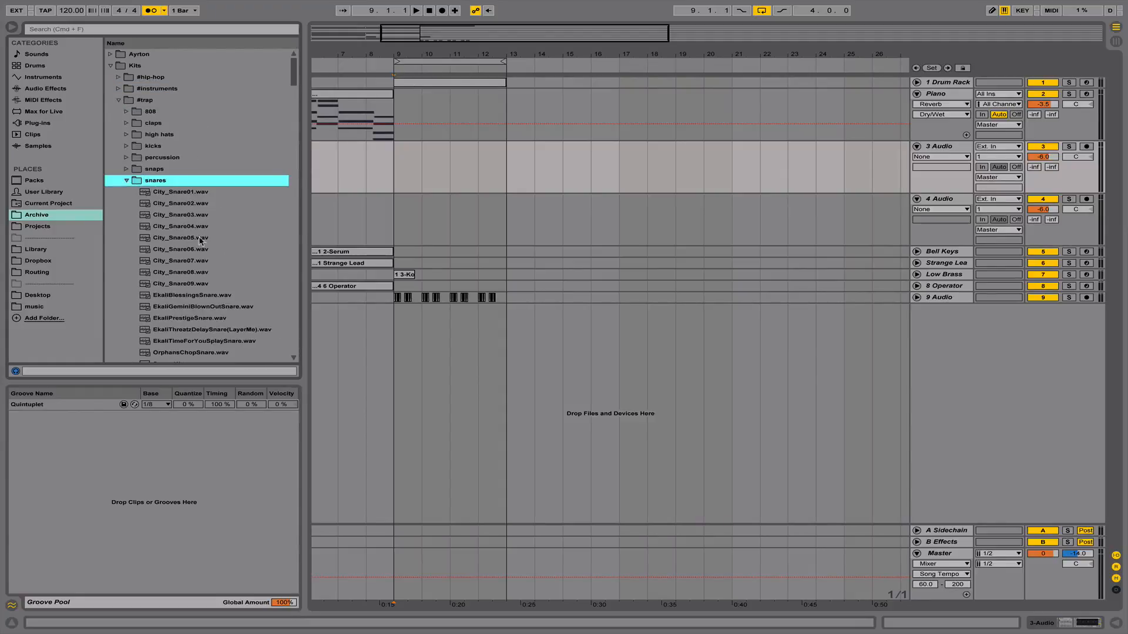
Audition the City_Snare samples and place City_Snare02.wav on the 3 Audio track at bar 9
click(180, 202)
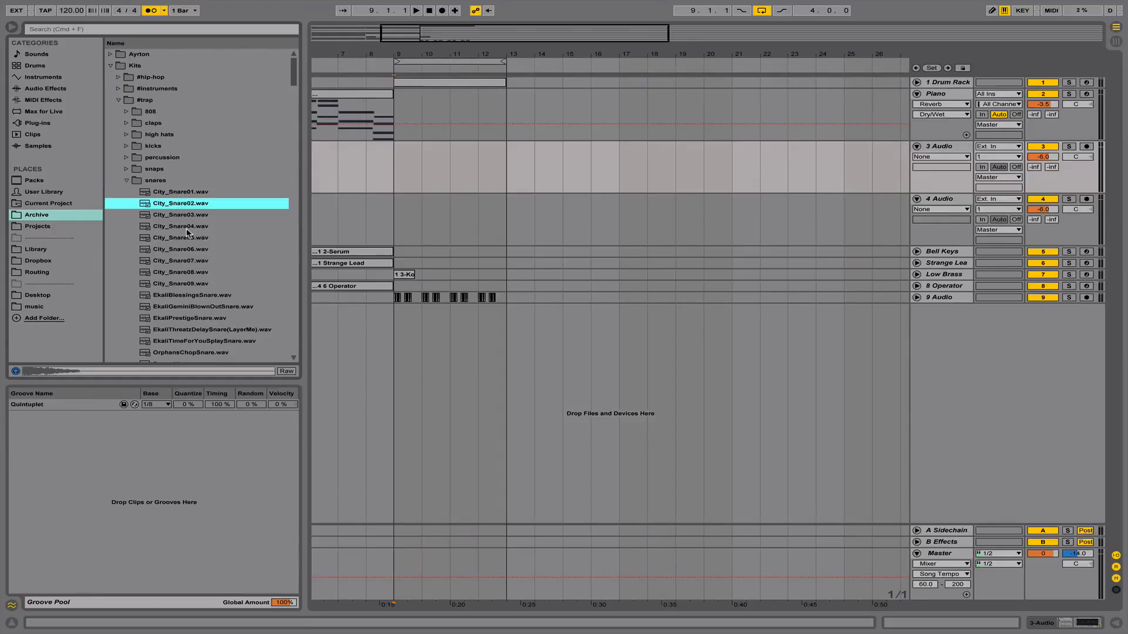
click(189, 216)
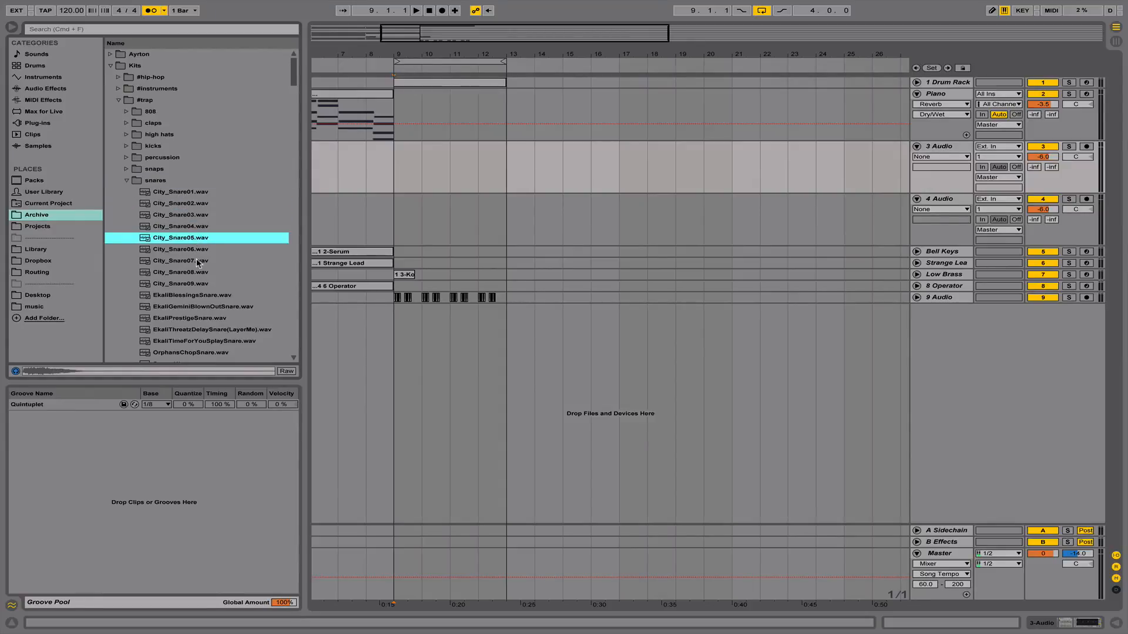
click(200, 285)
click(184, 260)
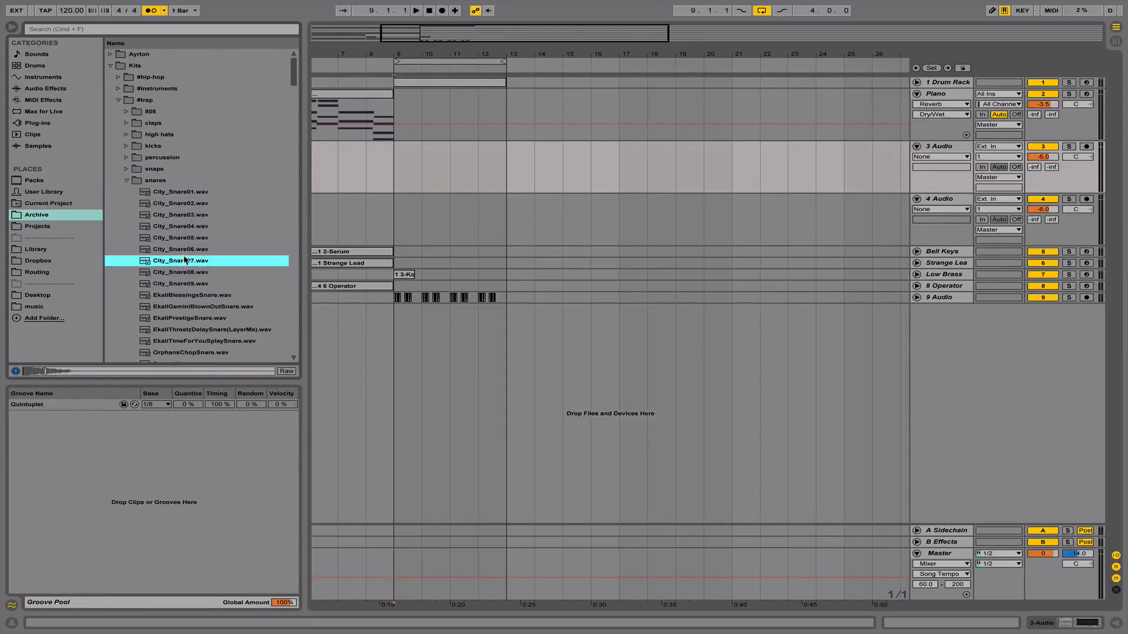
click(191, 274)
click(191, 284)
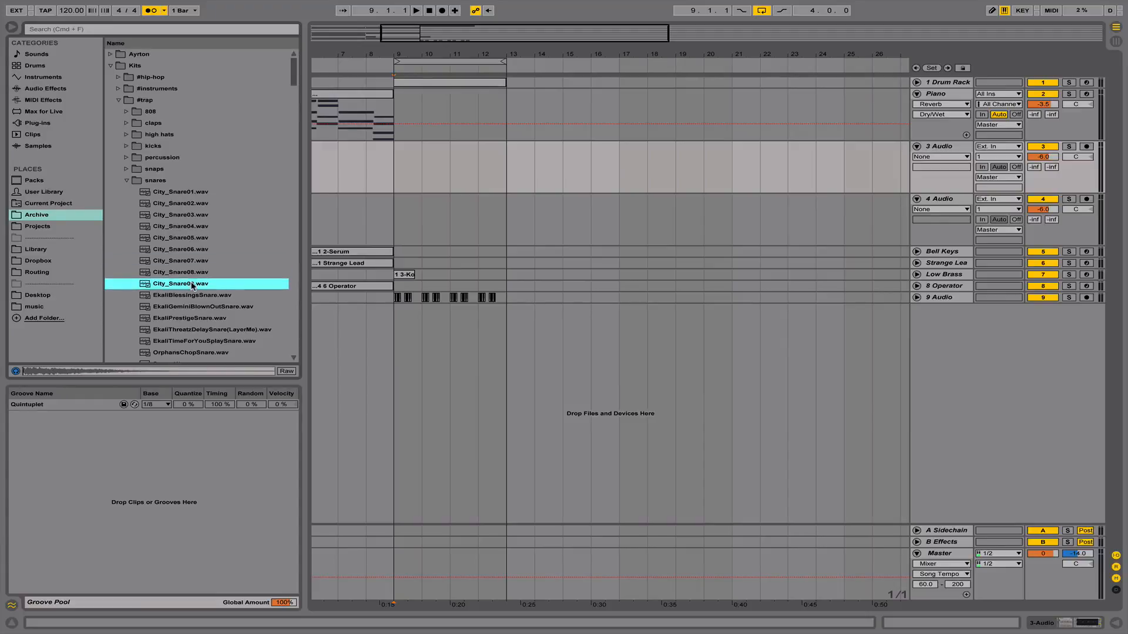
click(183, 194)
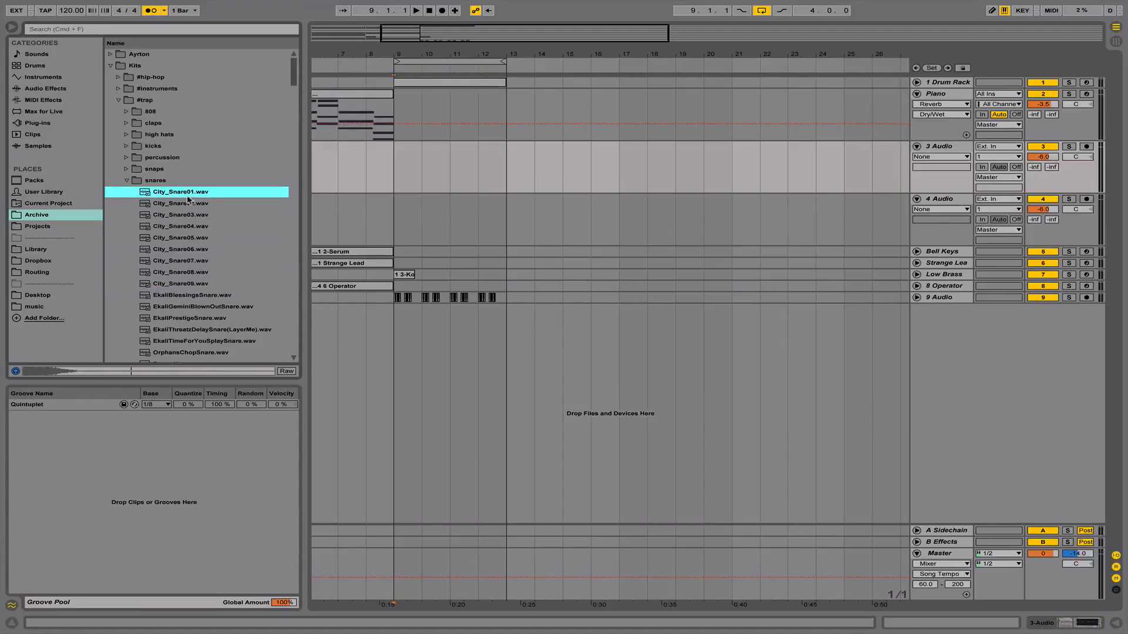
click(185, 203)
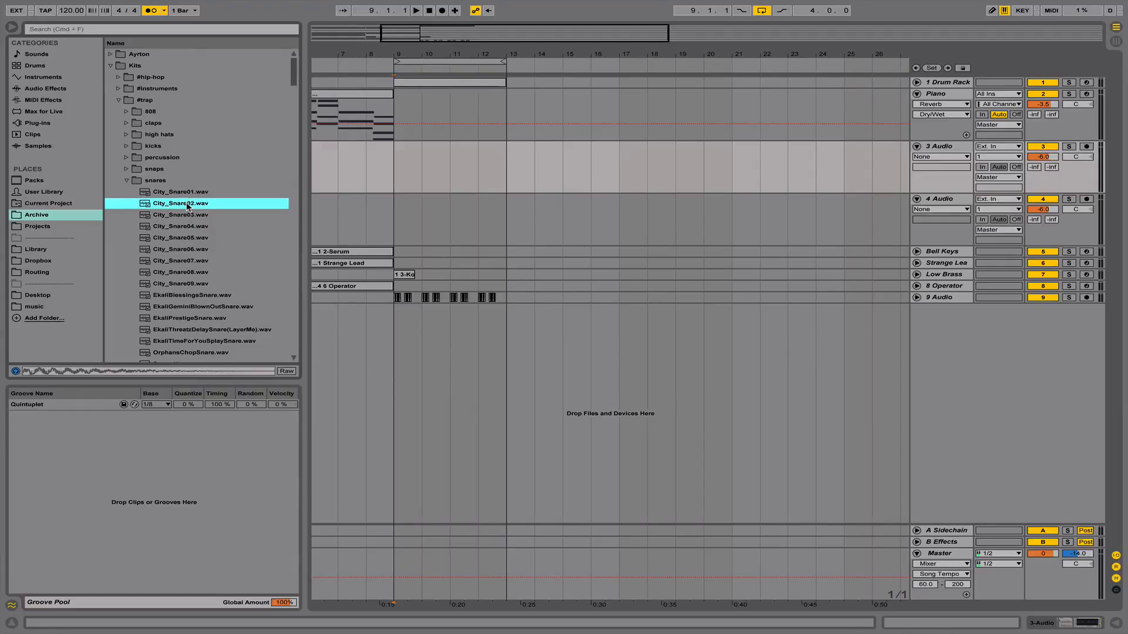
drag(323, 198, 400, 161)
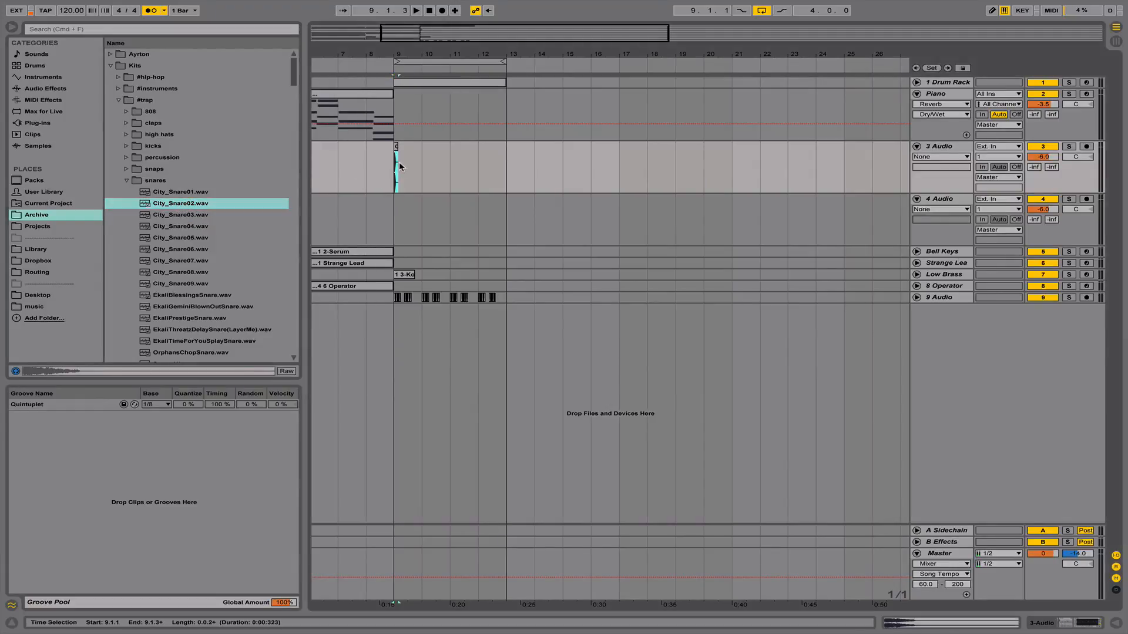
Place City_Clap01.wav from the #trap claps folder on the 4 Audio track at bar 9, and audition samples in the Soft Claps folder
click(126, 180)
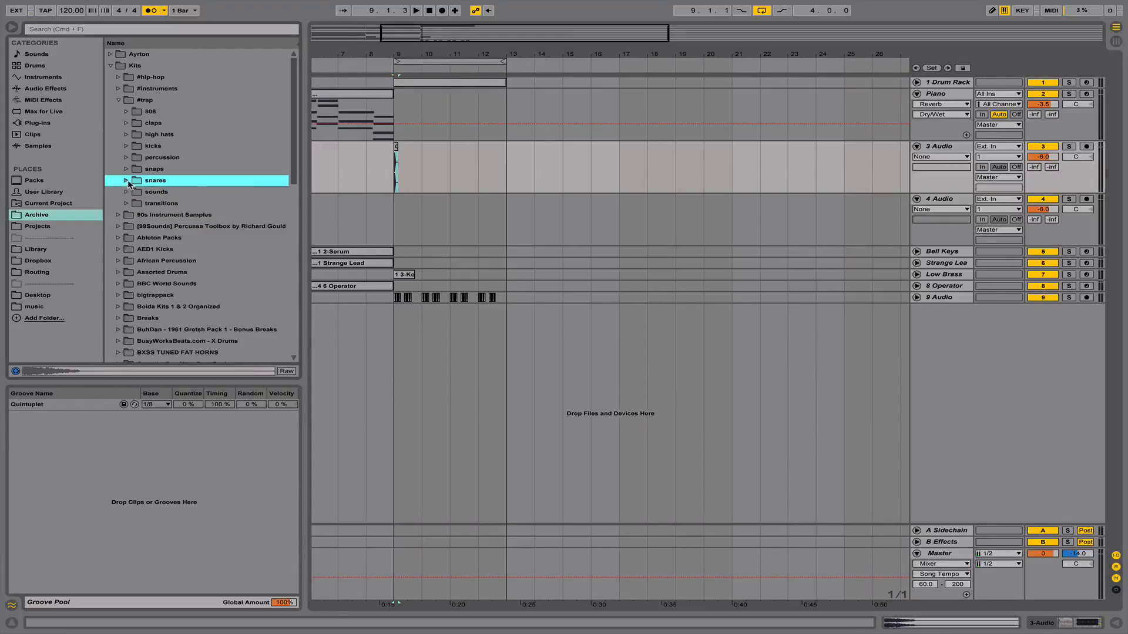
click(127, 123)
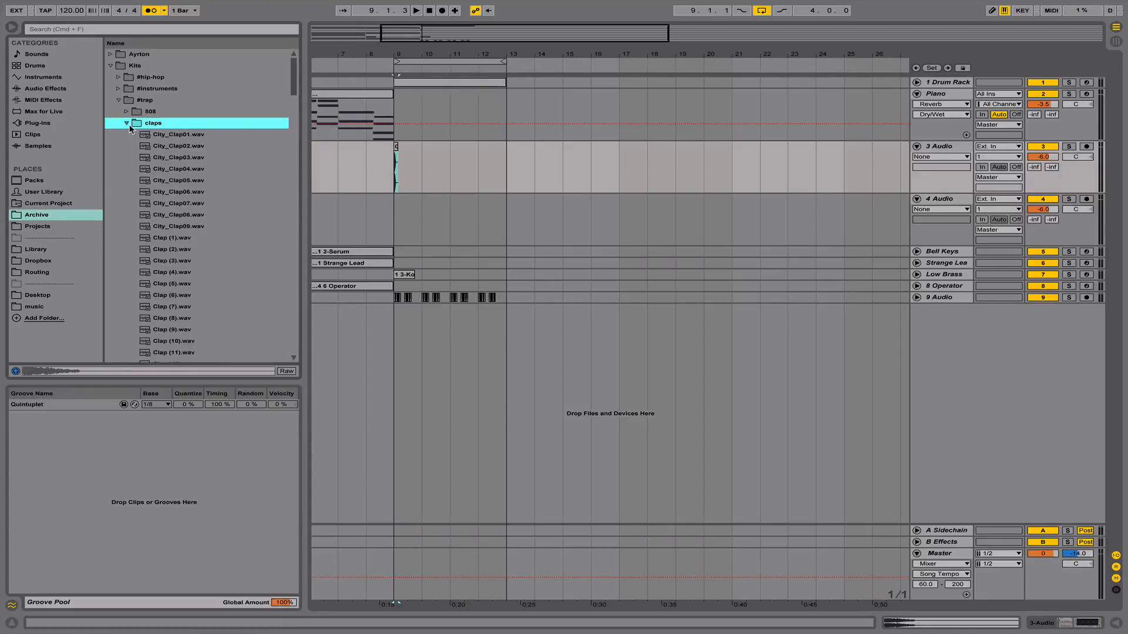
click(173, 136)
click(174, 167)
click(183, 133)
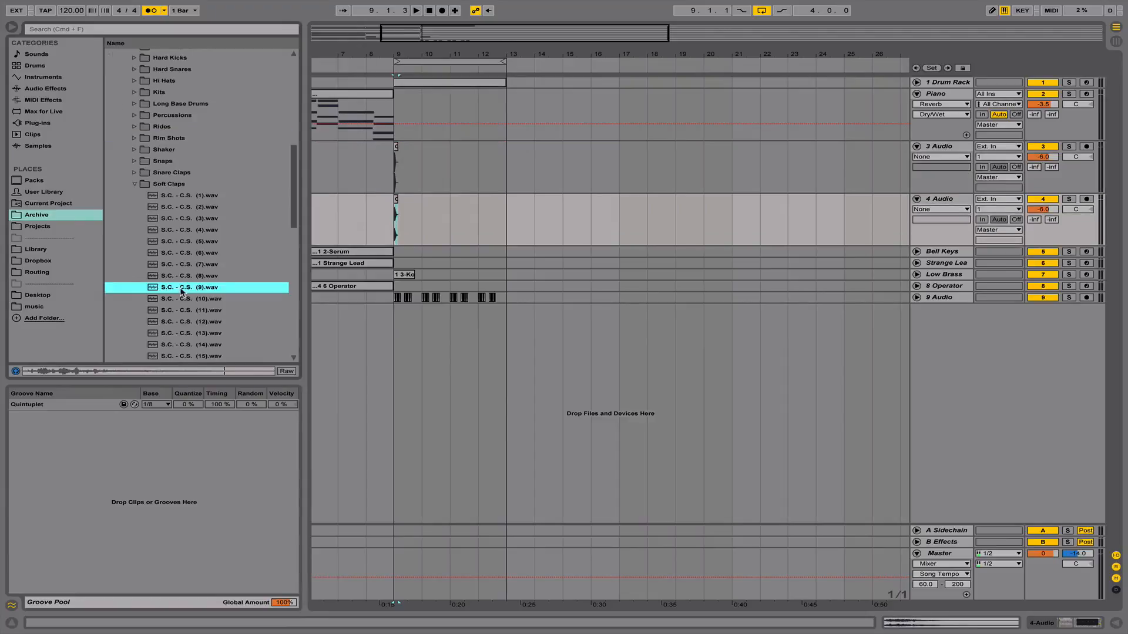
click(214, 299)
click(273, 310)
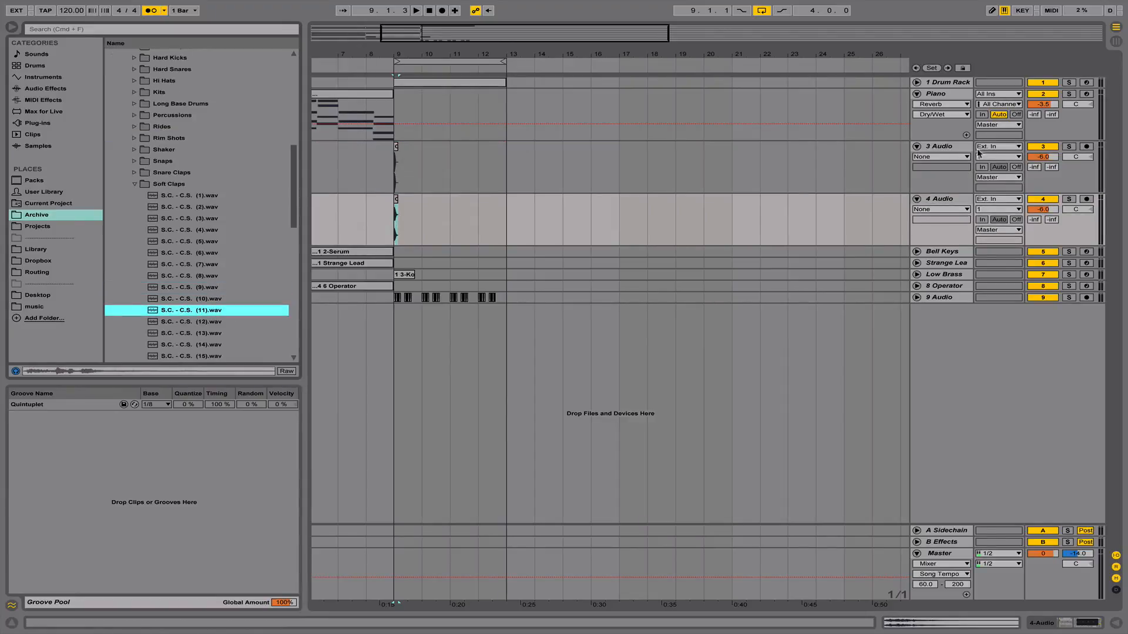
Group the 3 Audio and 4 Audio tracks that hold the snare and the clap
click(935, 179)
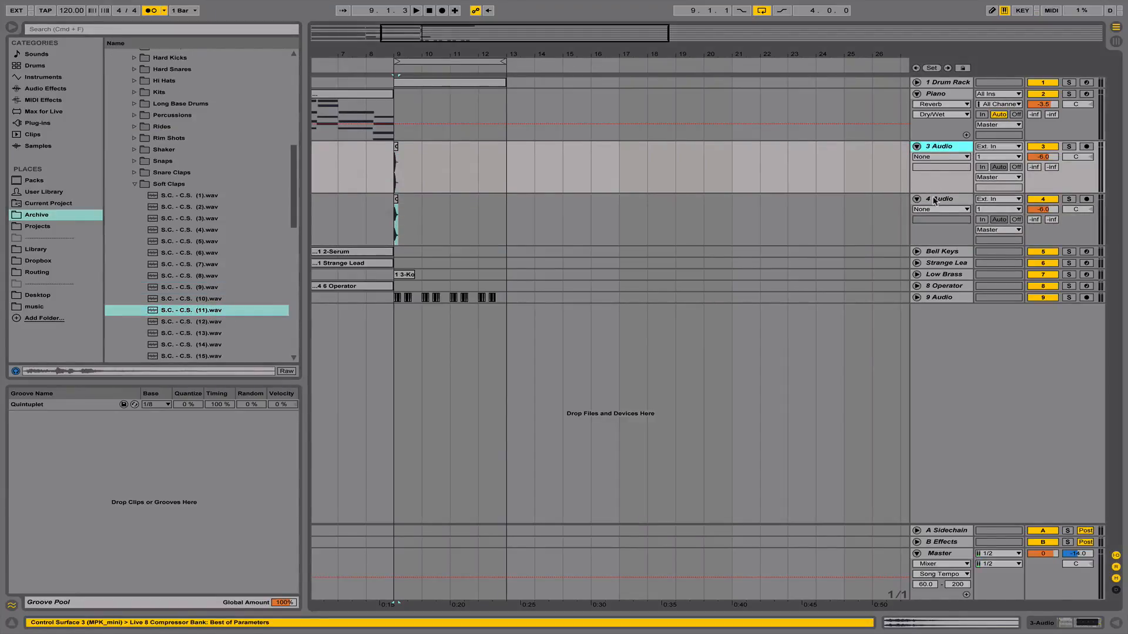
click(935, 198)
shift+click(943, 147)
key(super+g)
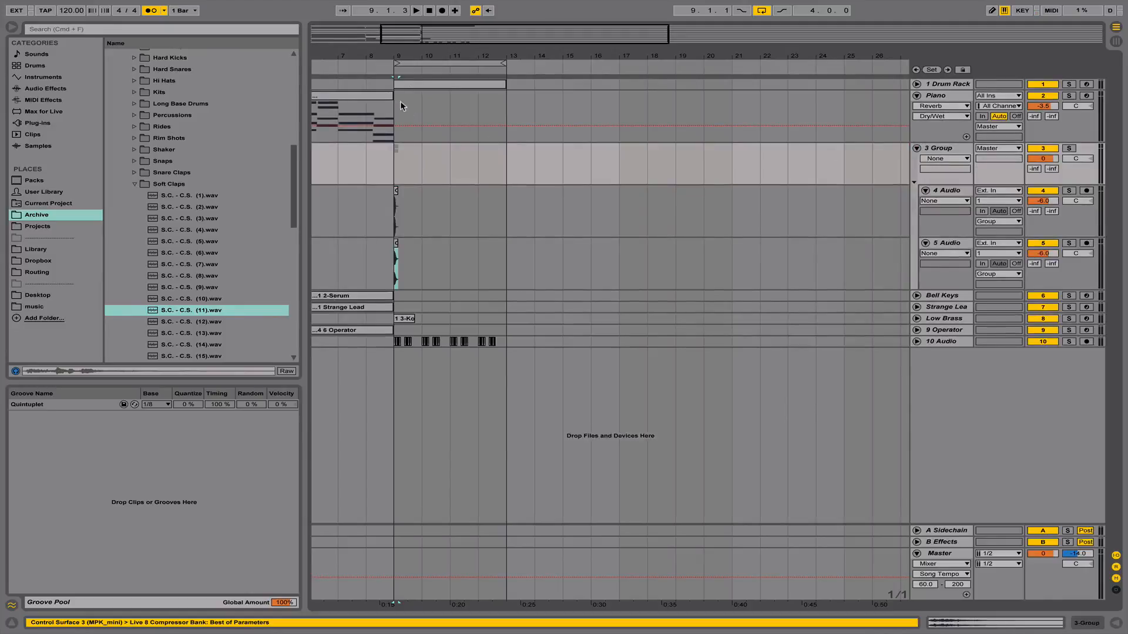
Solo the snare and clap group and play it from bar 9
drag(397, 56, 812, 99)
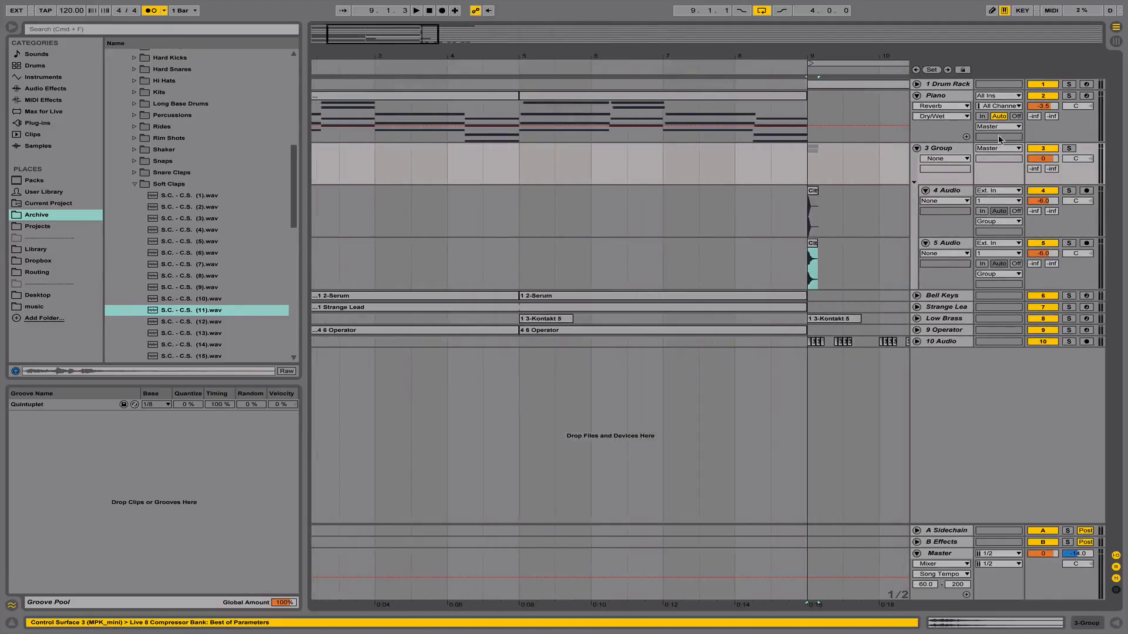
click(1070, 149)
click(810, 221)
key(space)
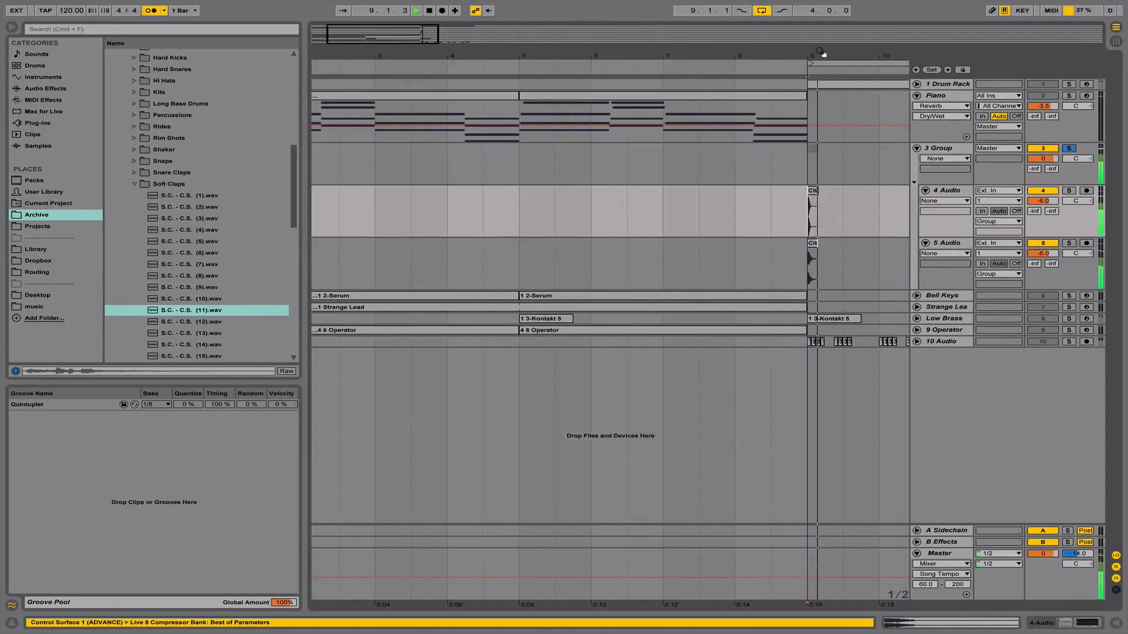
Nudge the City_Snare02 clip slightly later than the City_Clap01 clip at bar 9 and play back the layered hit
drag(819, 54, 658, 52)
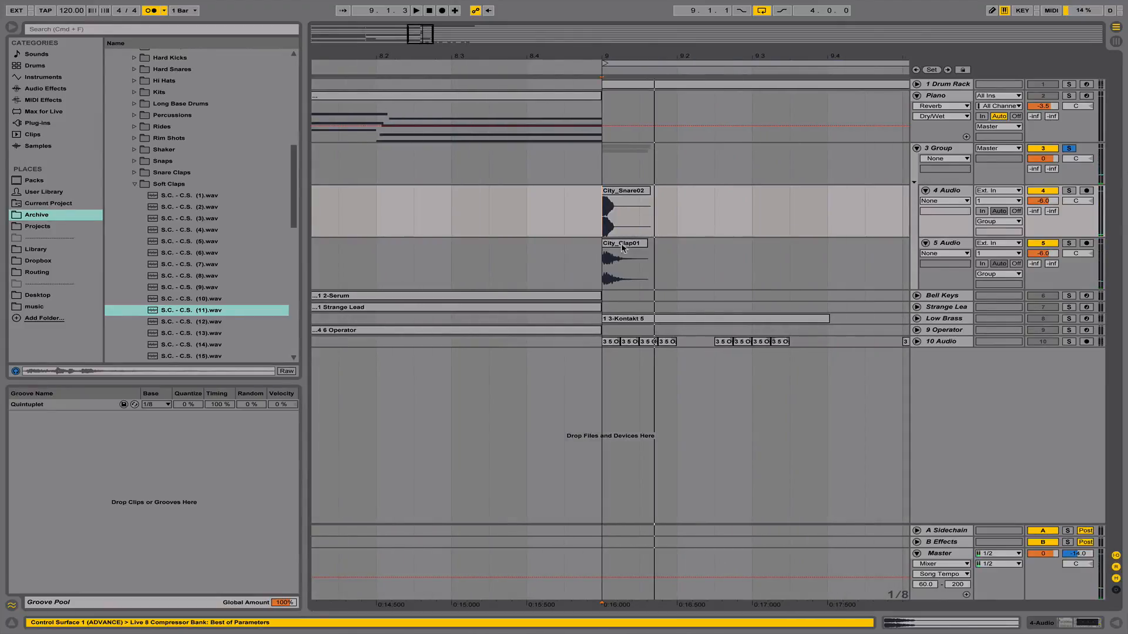
drag(624, 248, 614, 247)
scroll(614, 246, right, 1)
drag(604, 190, 611, 200)
key(space)
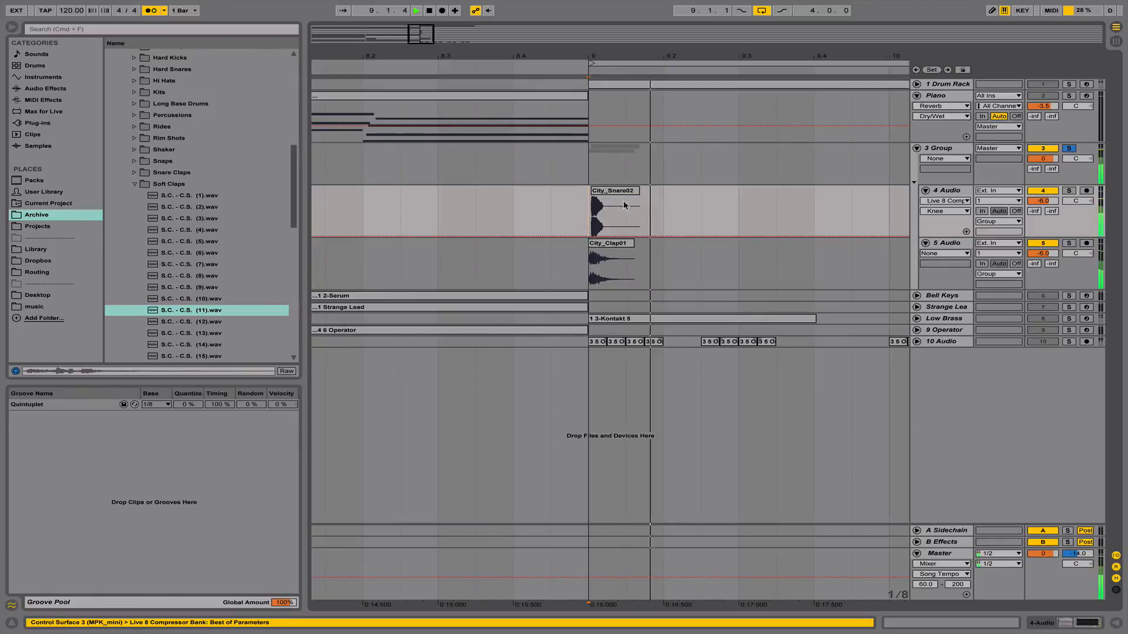
key(space)
Insert a new audio track below the clap track in the group and audition samples in the Snare Claps folder
click(942, 244)
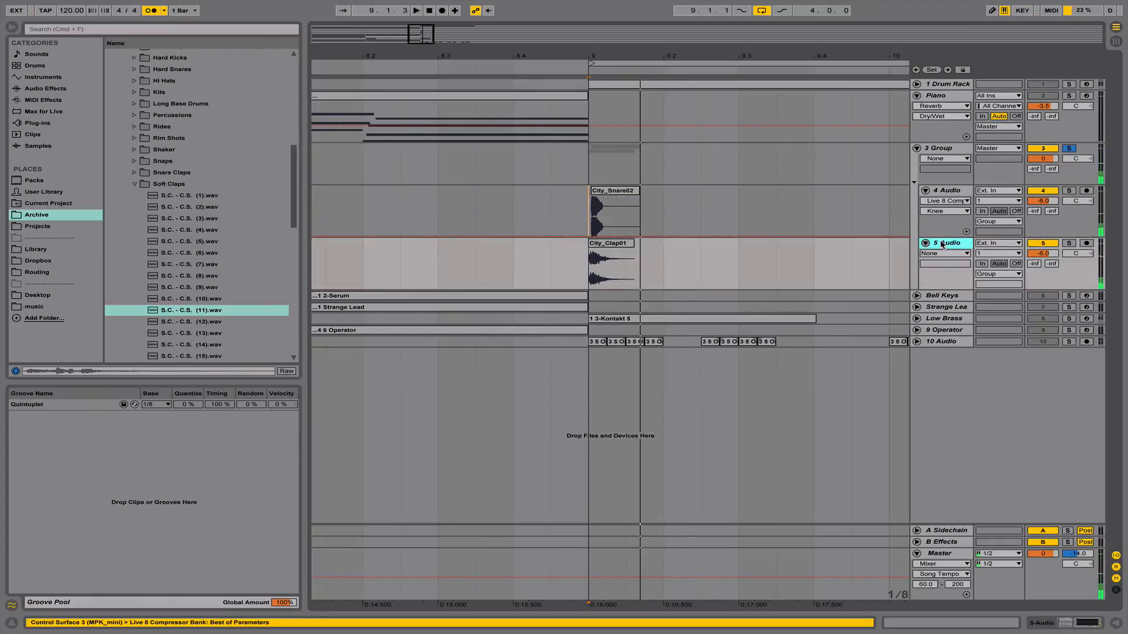
key(super+t)
click(137, 186)
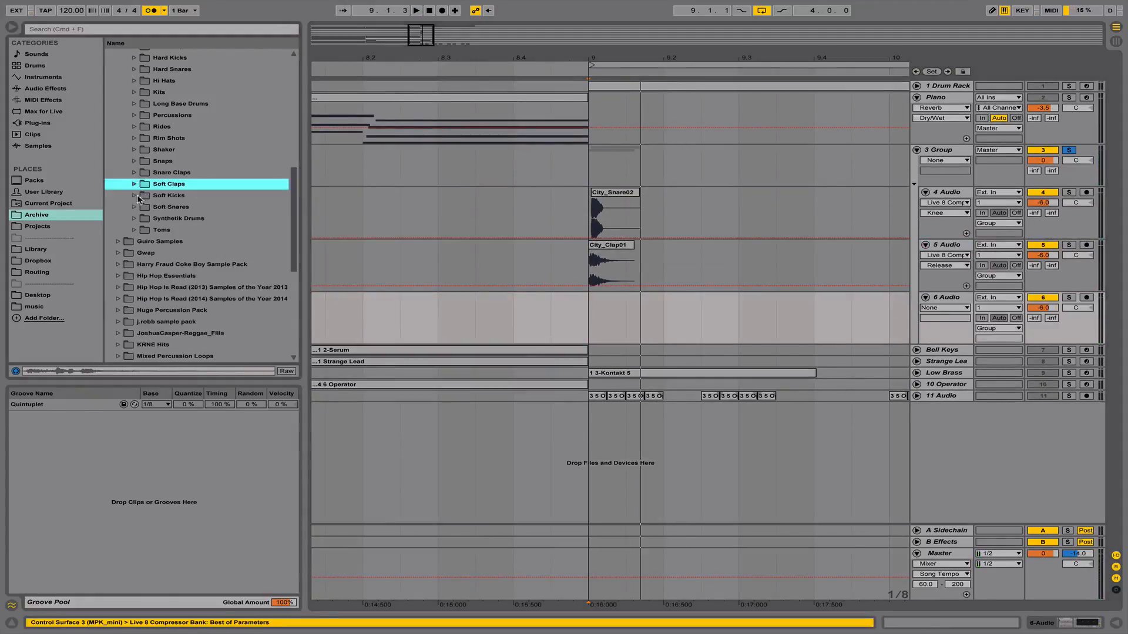
scroll(154, 192, up, 5)
click(134, 287)
click(171, 311)
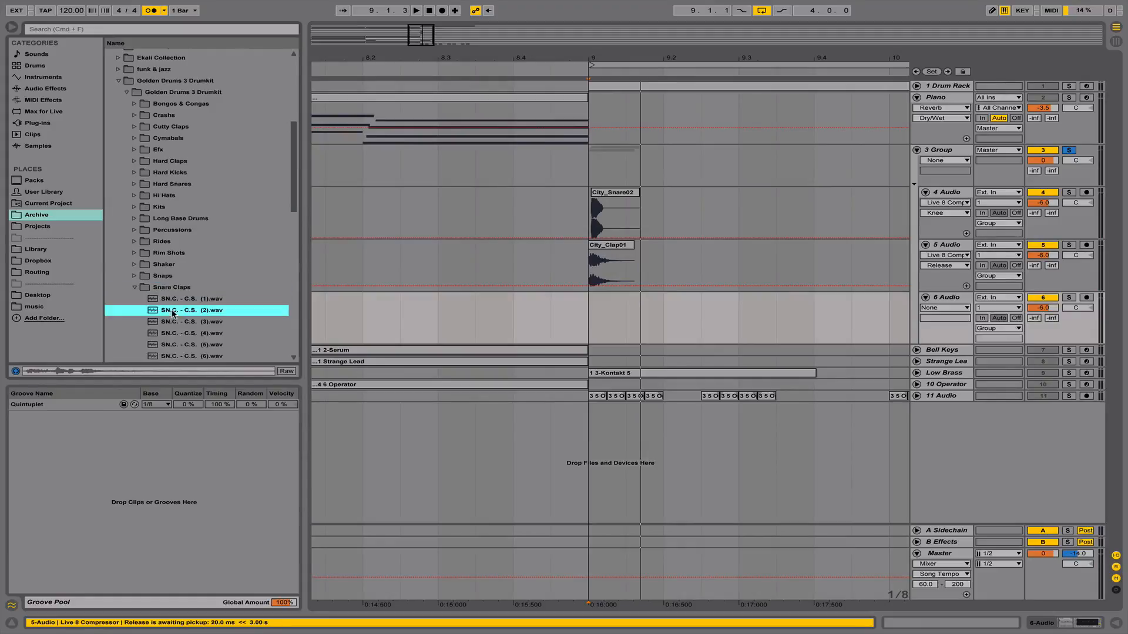
scroll(194, 321, down, 3)
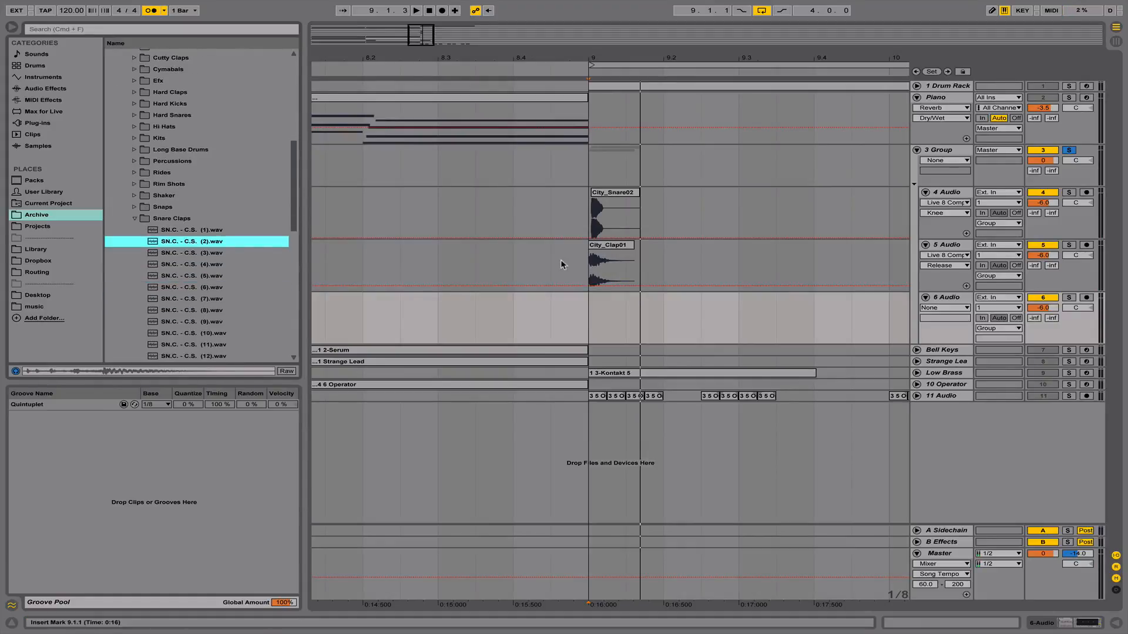
click(186, 305)
key(Down)
key(Down)
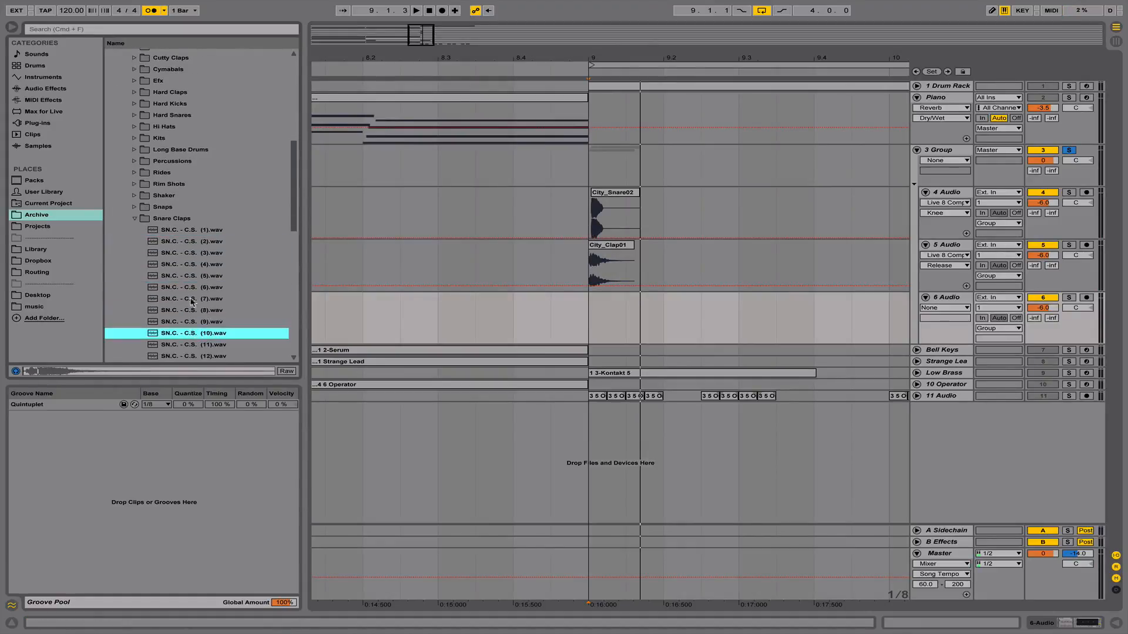
Collapse the Snare Claps folder and audition several samples in the Soft Snares folder
click(139, 219)
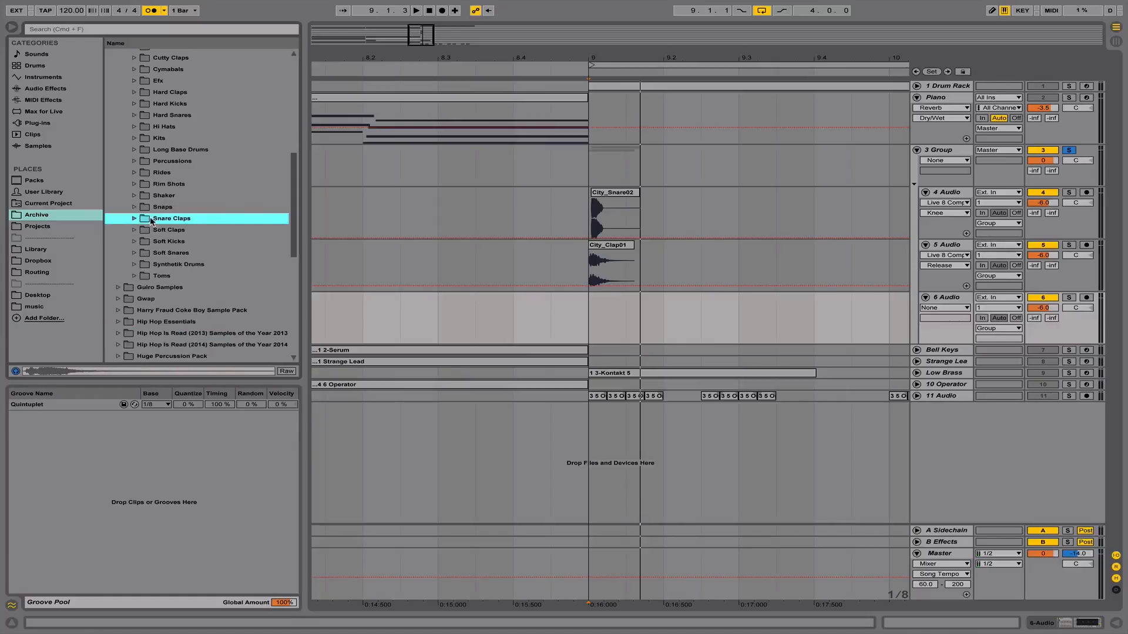
click(141, 252)
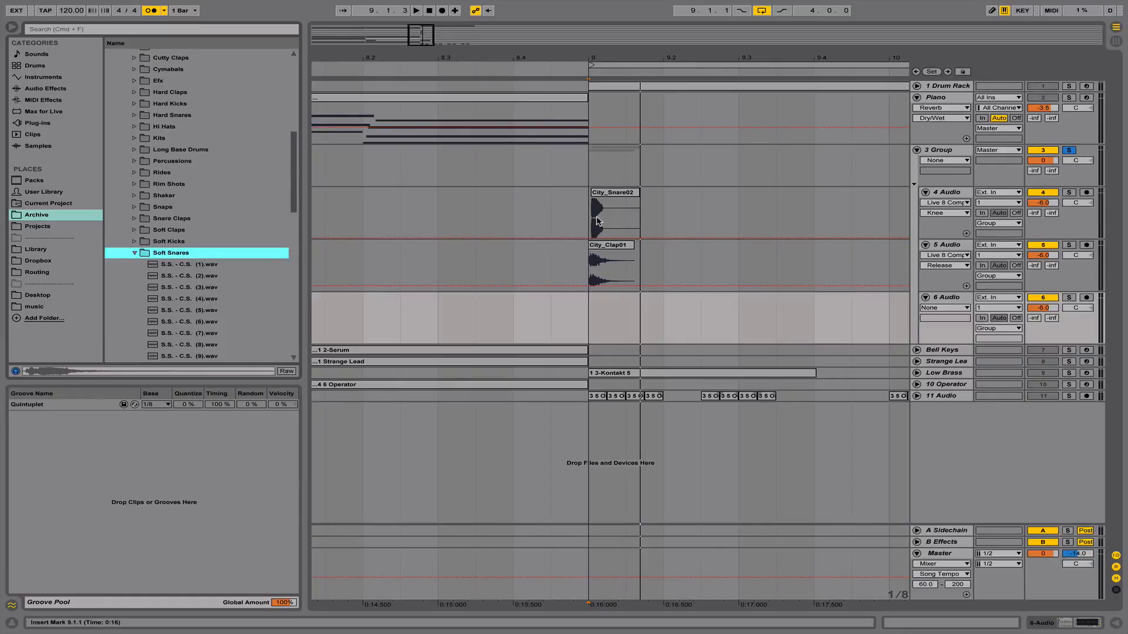
scroll(185, 275, down, 3)
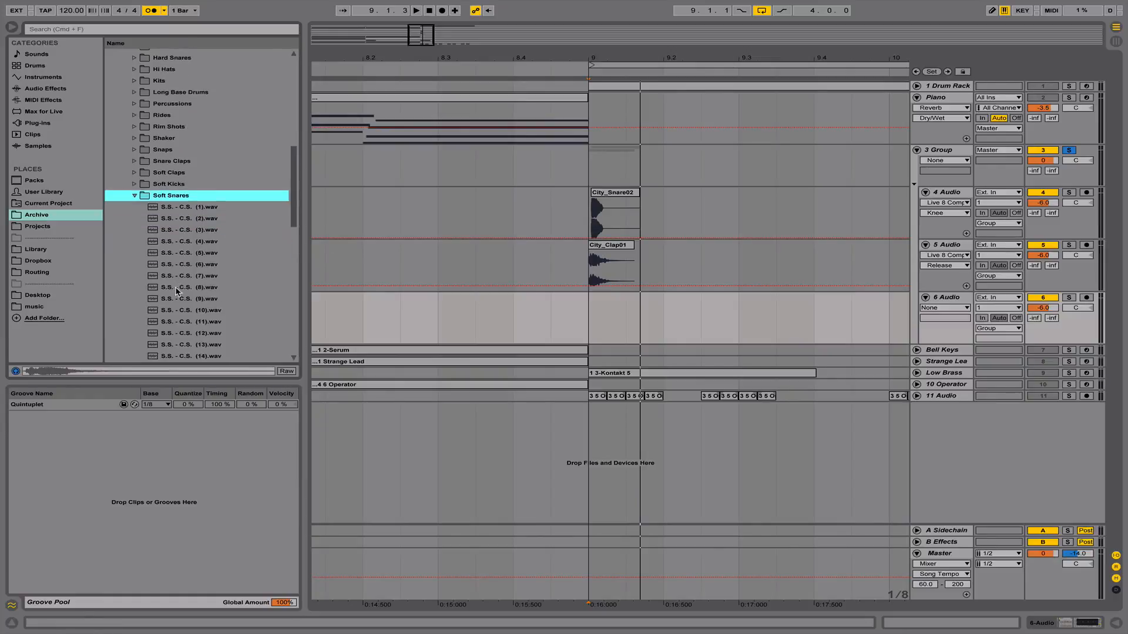
click(183, 287)
click(192, 299)
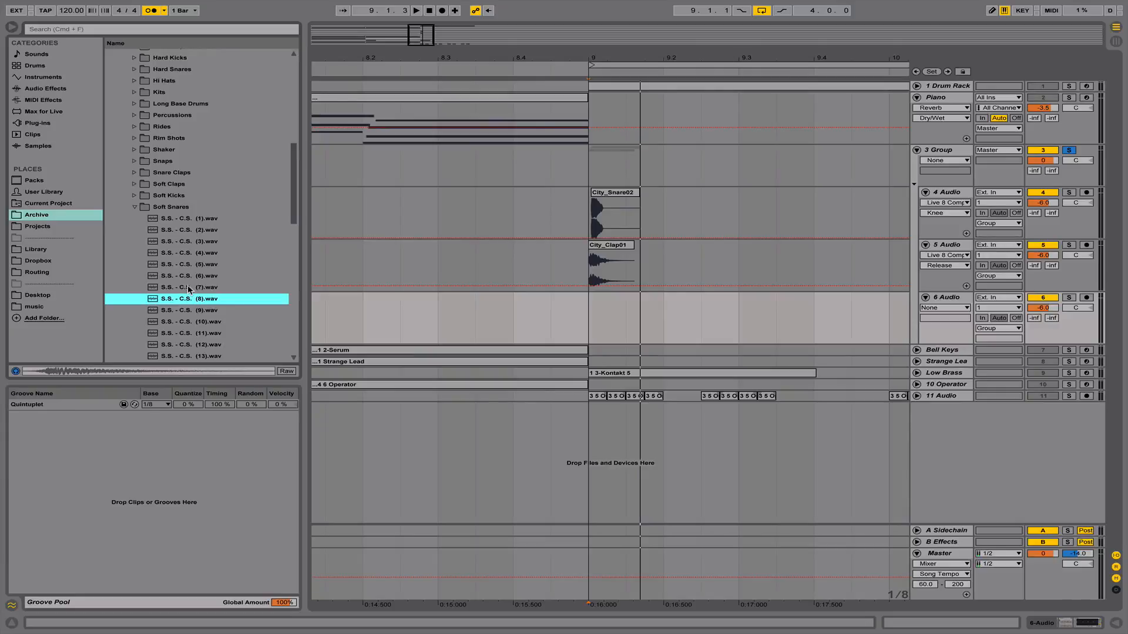
scroll(188, 289, down, 5)
click(189, 288)
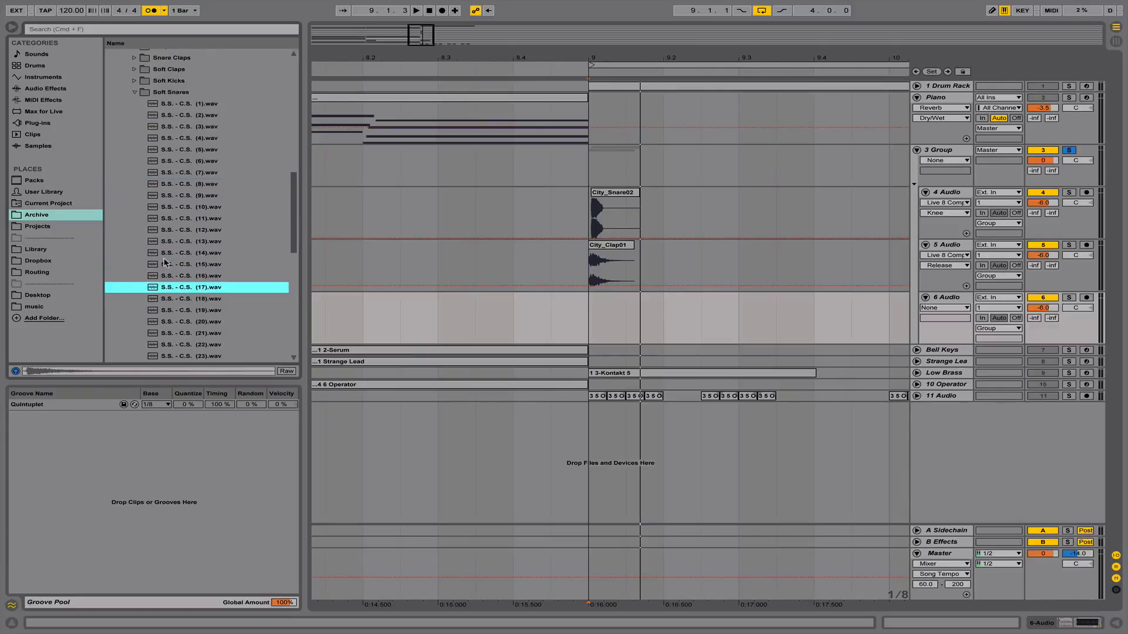
click(200, 322)
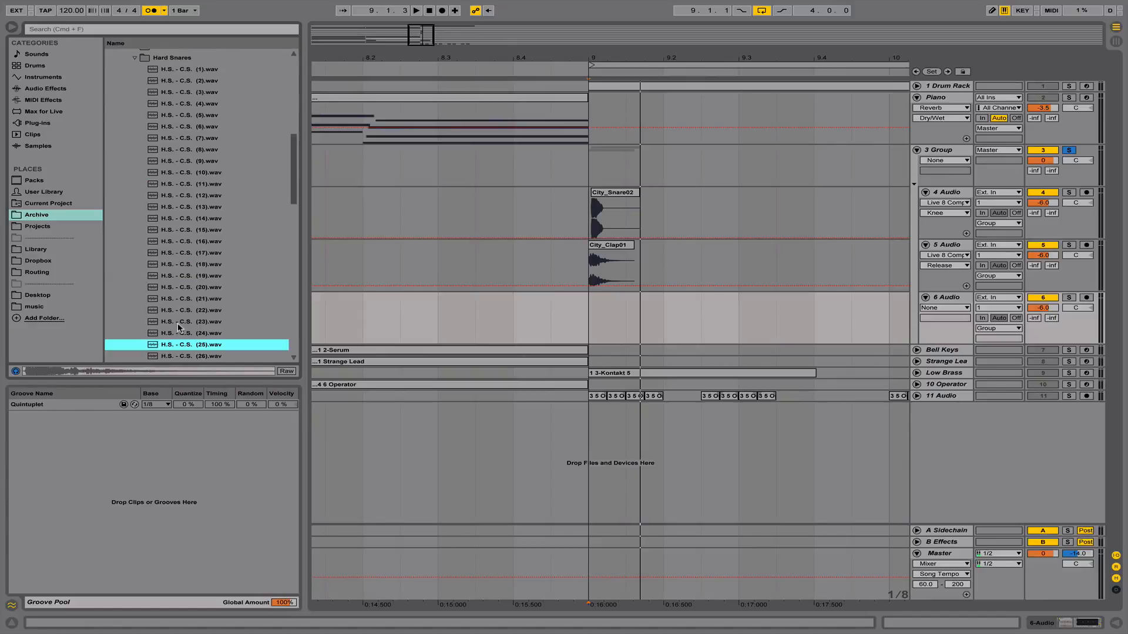
Audition samples in the Hard Snares folder and place H.S. - C.S. (25).wav at bar 9 on the 6 Audio track
key(Down)
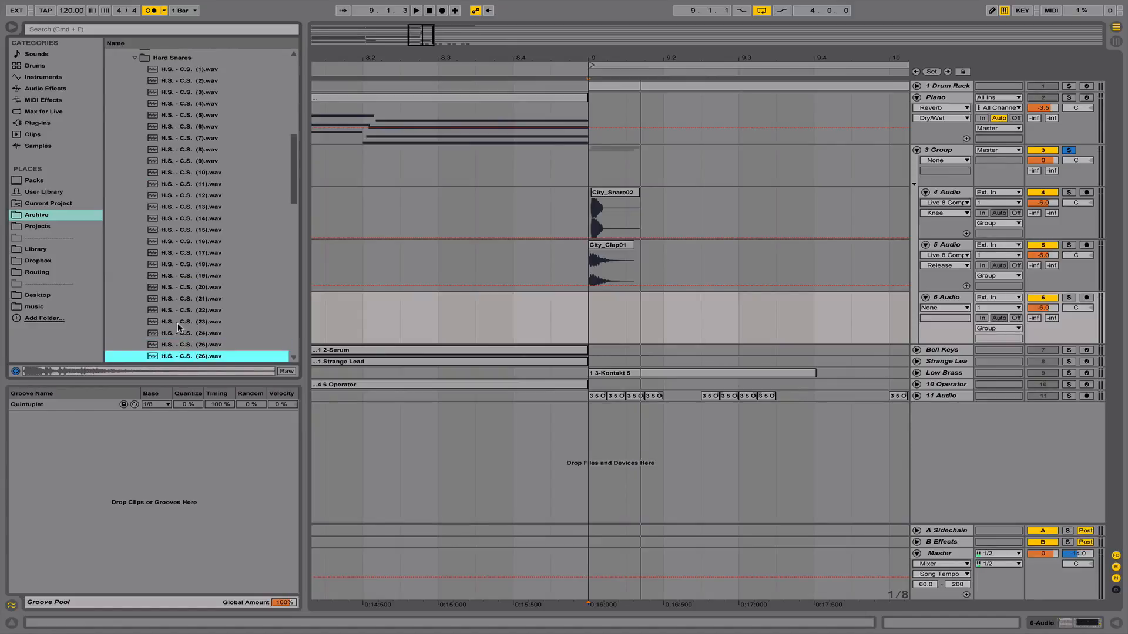
key(Up)
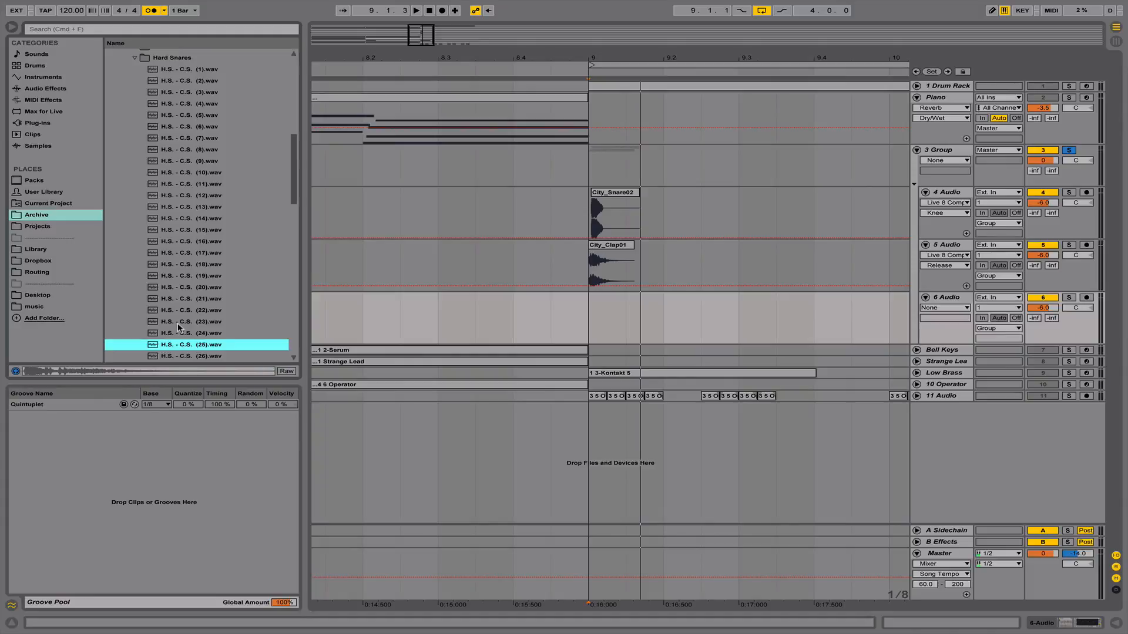
drag(200, 354, 591, 320)
Show fades on the 6 Audio track and give the H.S. - C.S. (25) clip a long, steeply curved fade-out
click(997, 302)
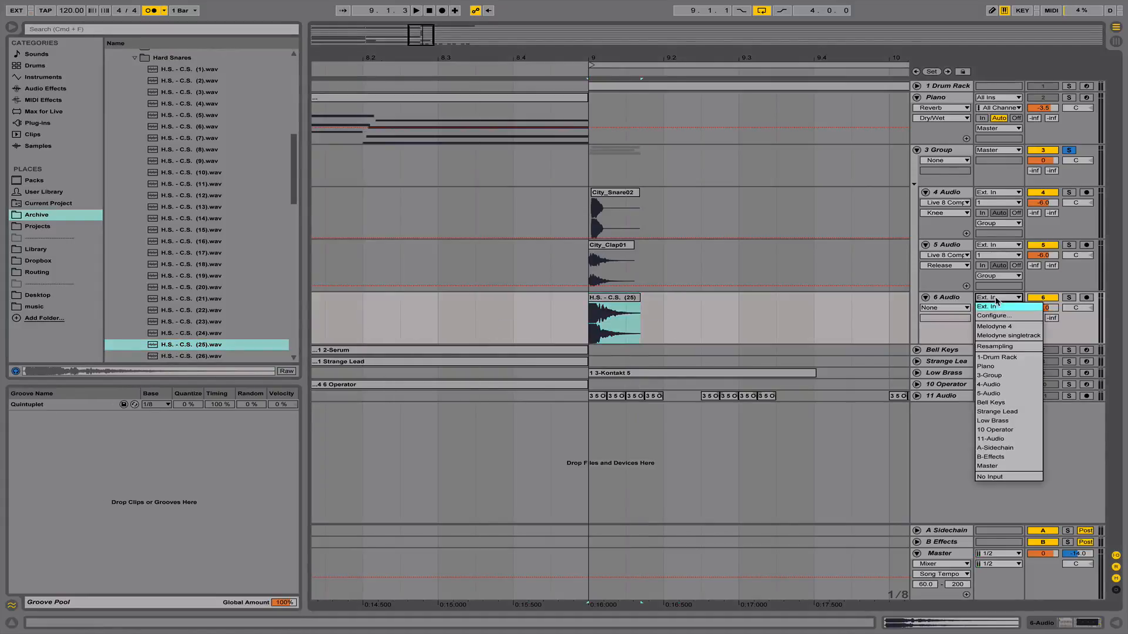
click(945, 308)
click(940, 320)
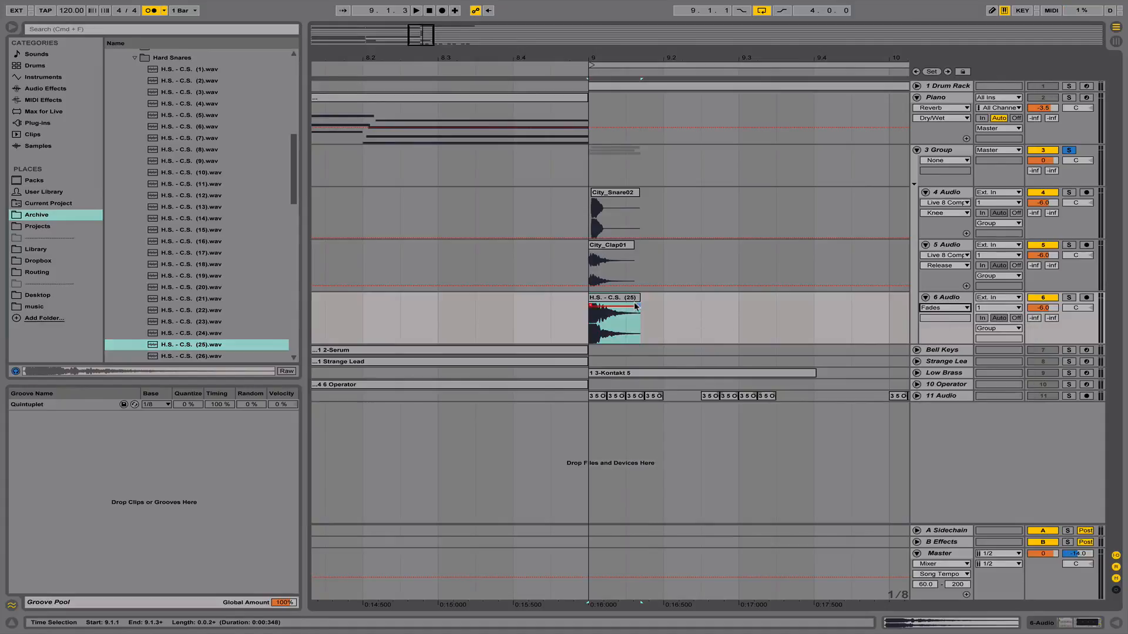
drag(636, 306, 602, 311)
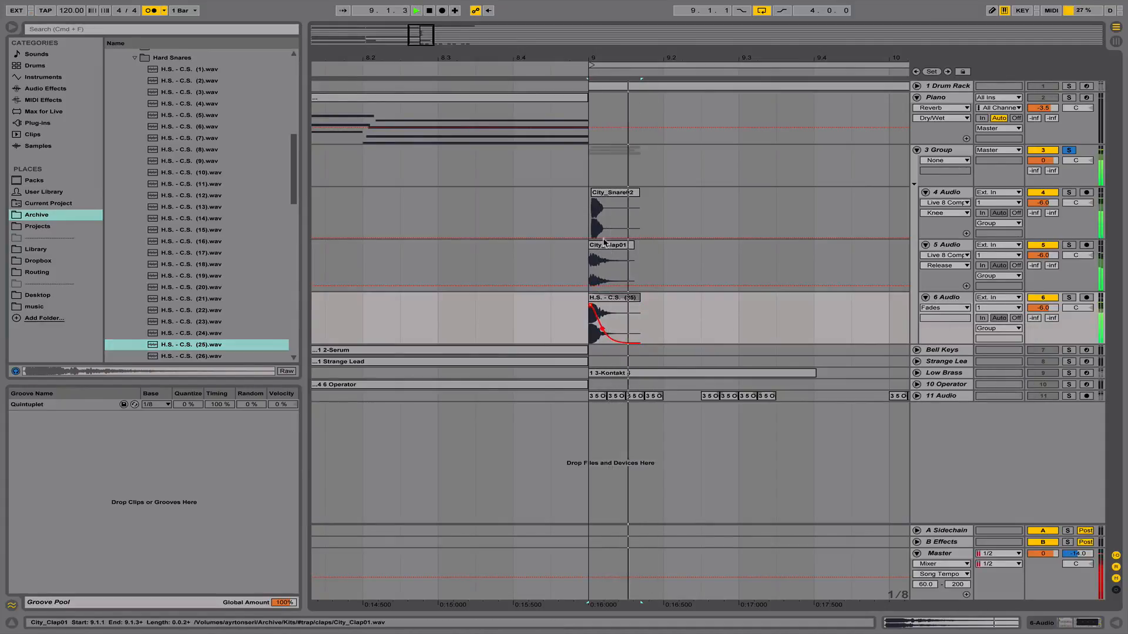
Play back the soloed three-layer snare and clap hit several times
key(space)
key(space)
drag(609, 57, 607, 24)
key(space)
key(space)
key(space)
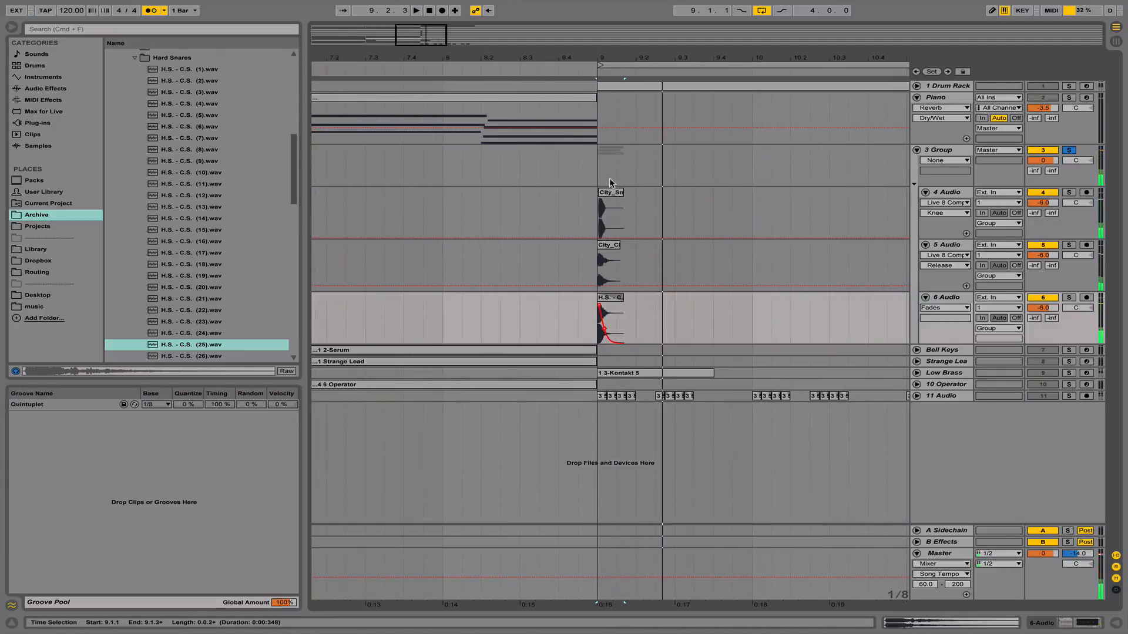
Replay the layered hit from bar 9 and turn off the group's solo
click(597, 209)
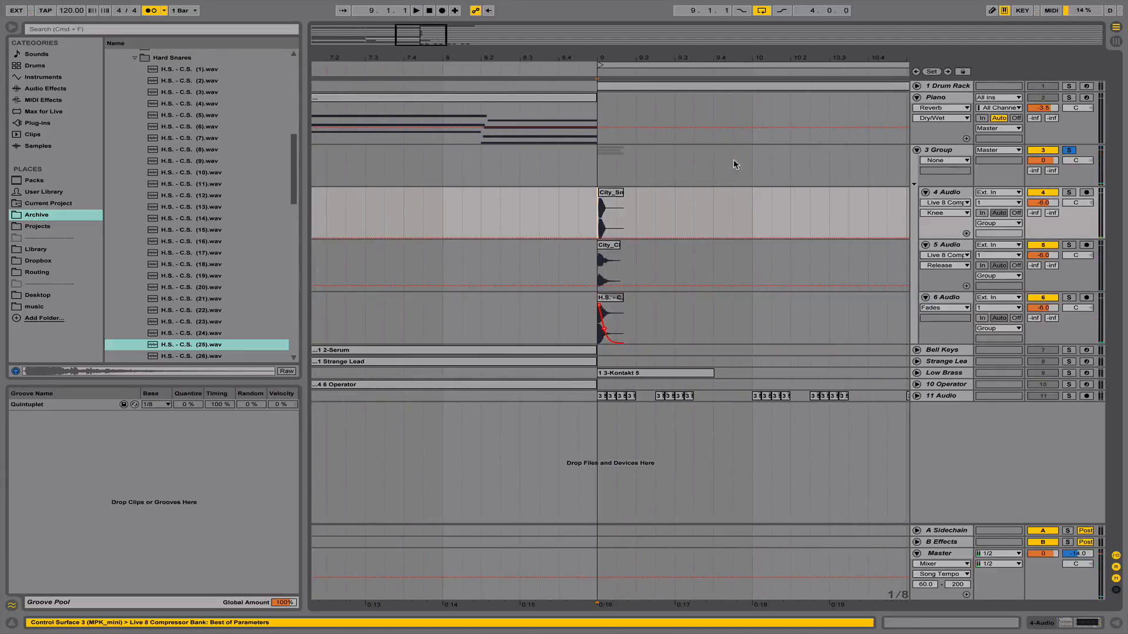
drag(609, 56, 609, 89)
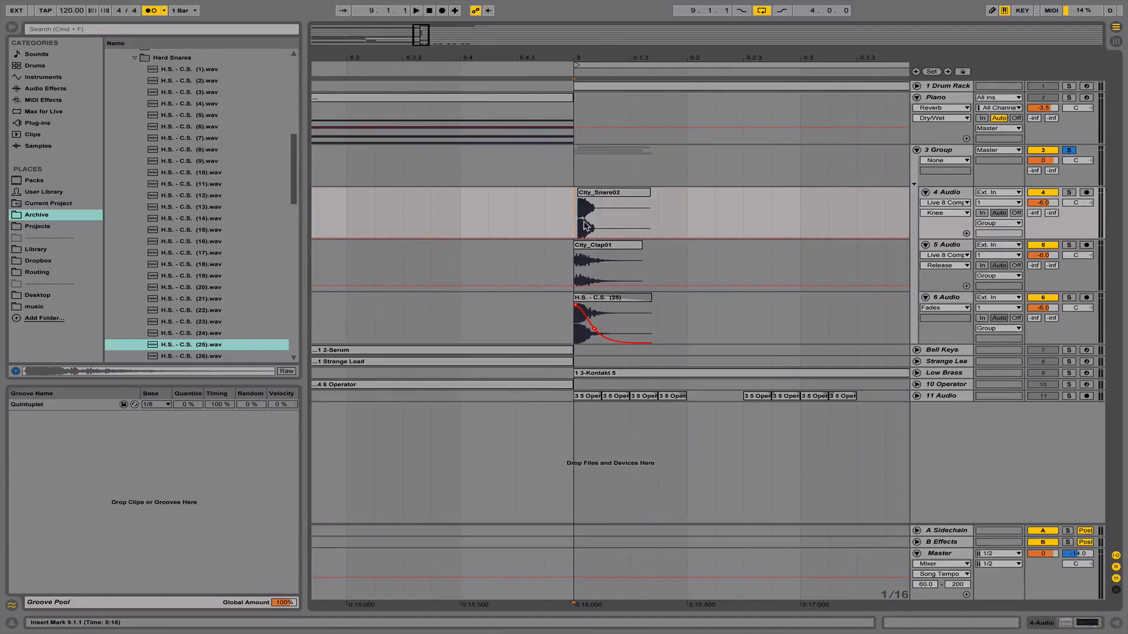
key(space)
key(space)
key(space)
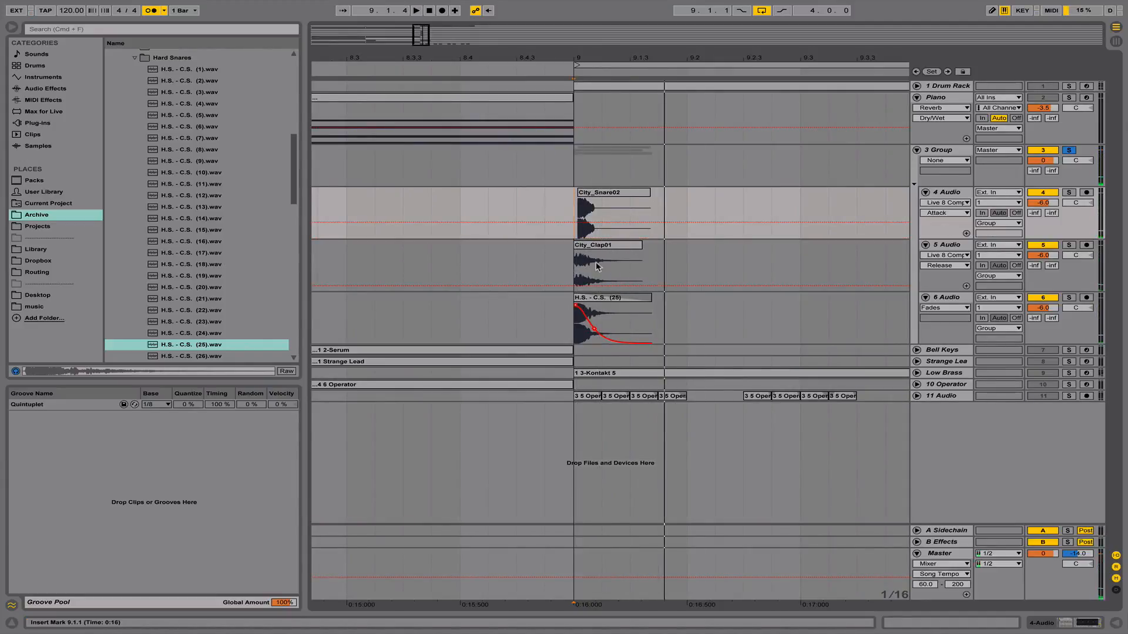
click(1068, 246)
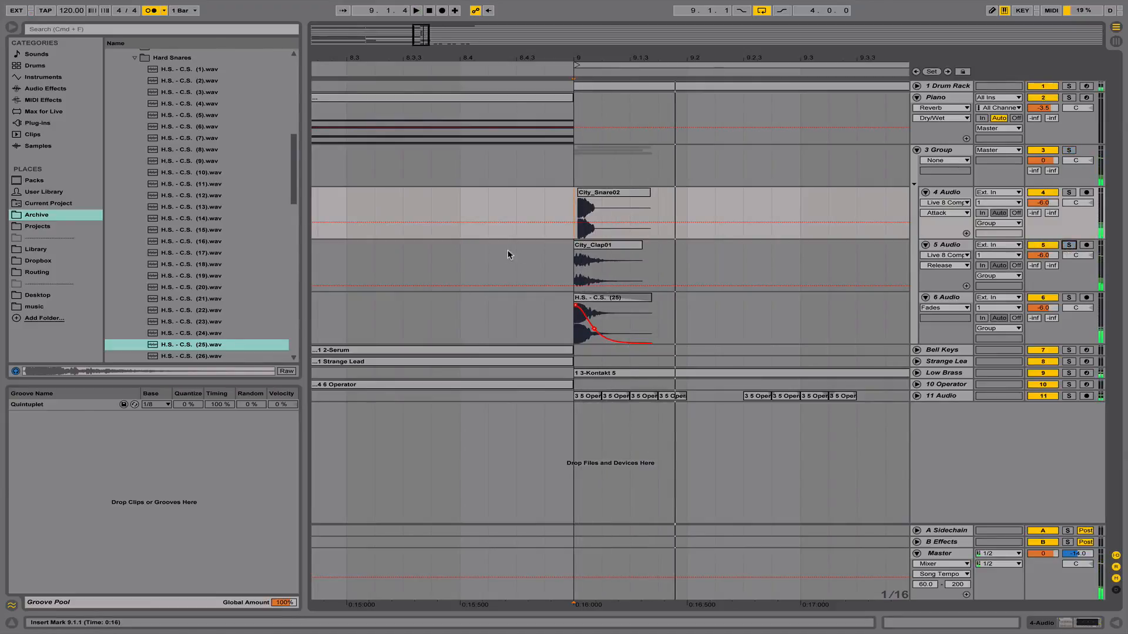
Open the City_Clap01 clip, enable warping and set its warp mode to Complex
click(625, 250)
double_click(625, 250)
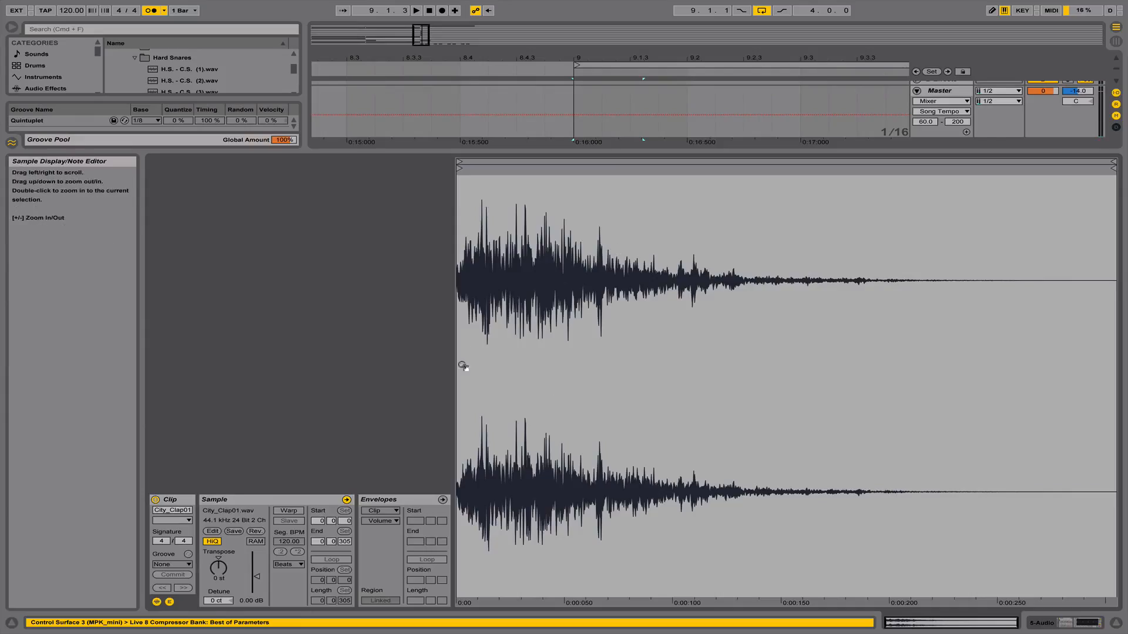
click(288, 510)
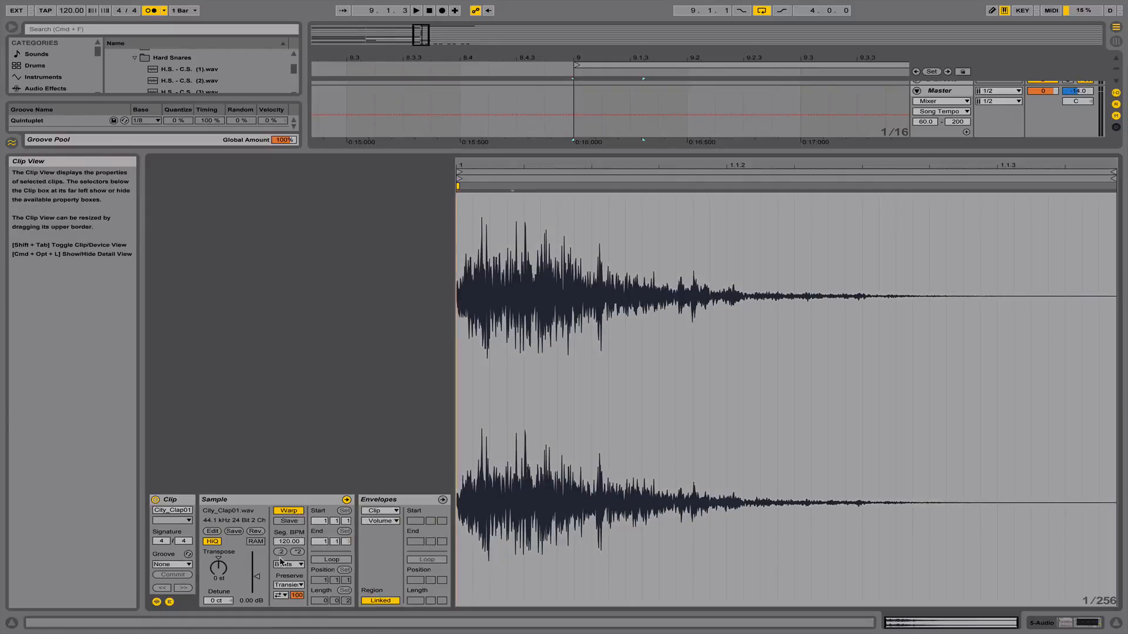
click(281, 563)
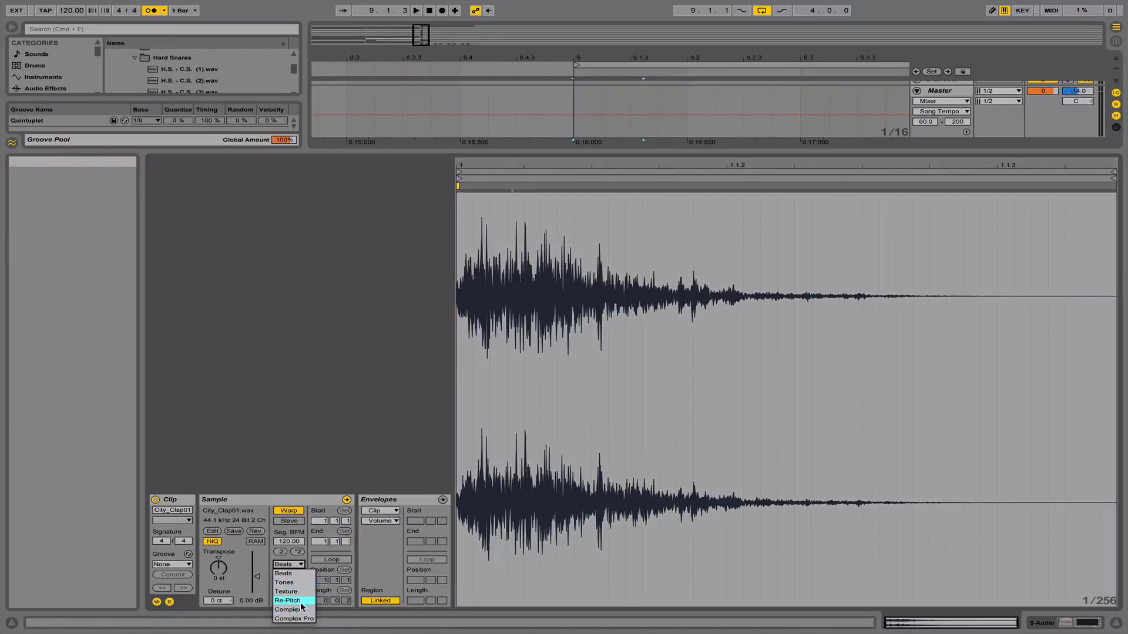
click(300, 609)
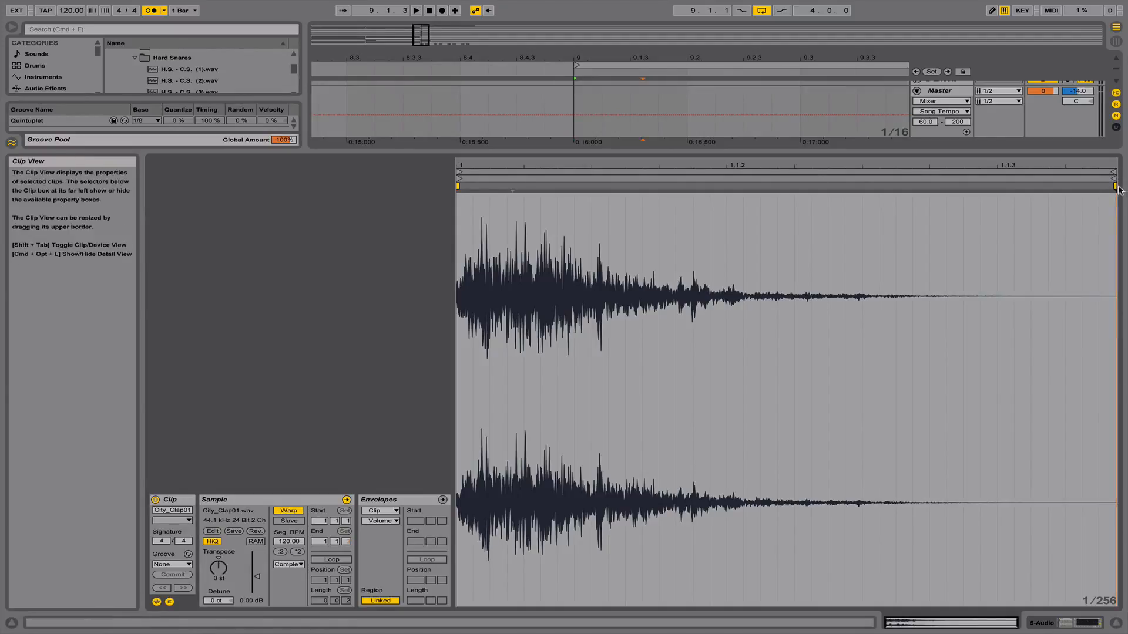
Stretch the City_Clap01 sample by moving its end warp marker later, to a segment tempo of about 178 BPM
mouse_move(1115, 187)
mouse_down()
mouse_move(1125, 191)
mouse_move(1081, 189)
mouse_up()
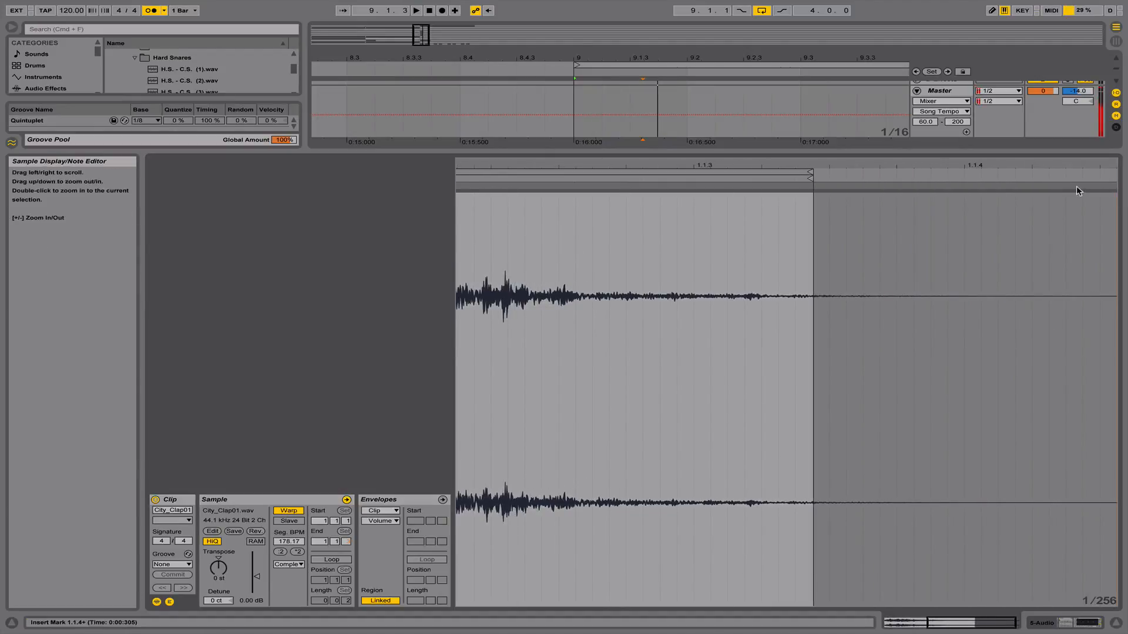
scroll(1078, 190, right, 1)
drag(1115, 189, 1125, 191)
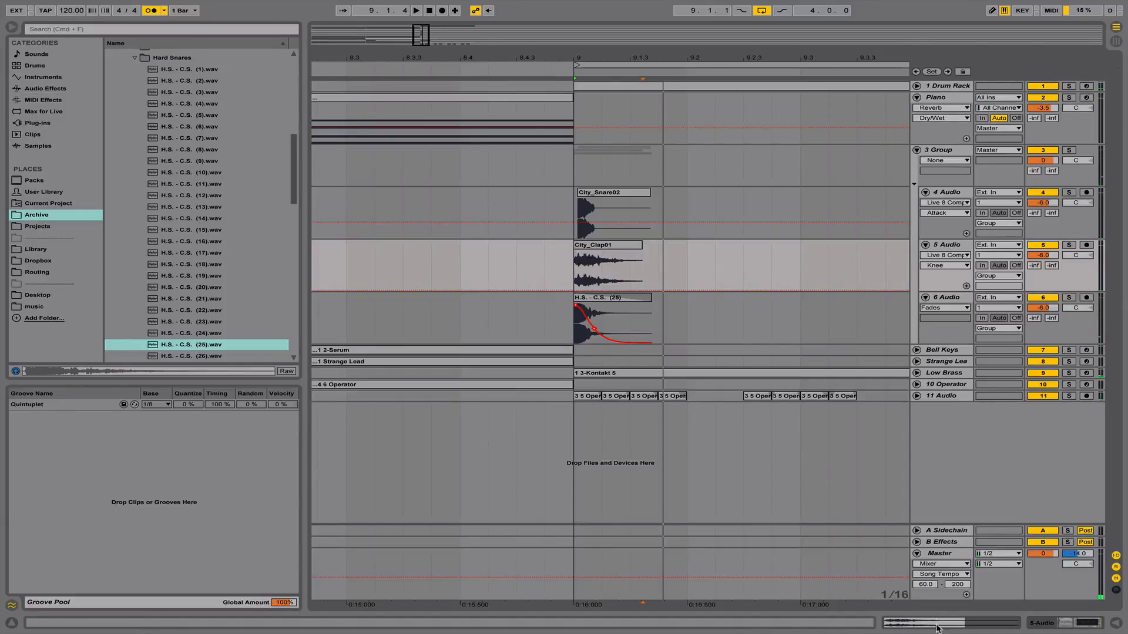
Check the Master track's device chain for audio effects and hide the detail view again
double_click(940, 551)
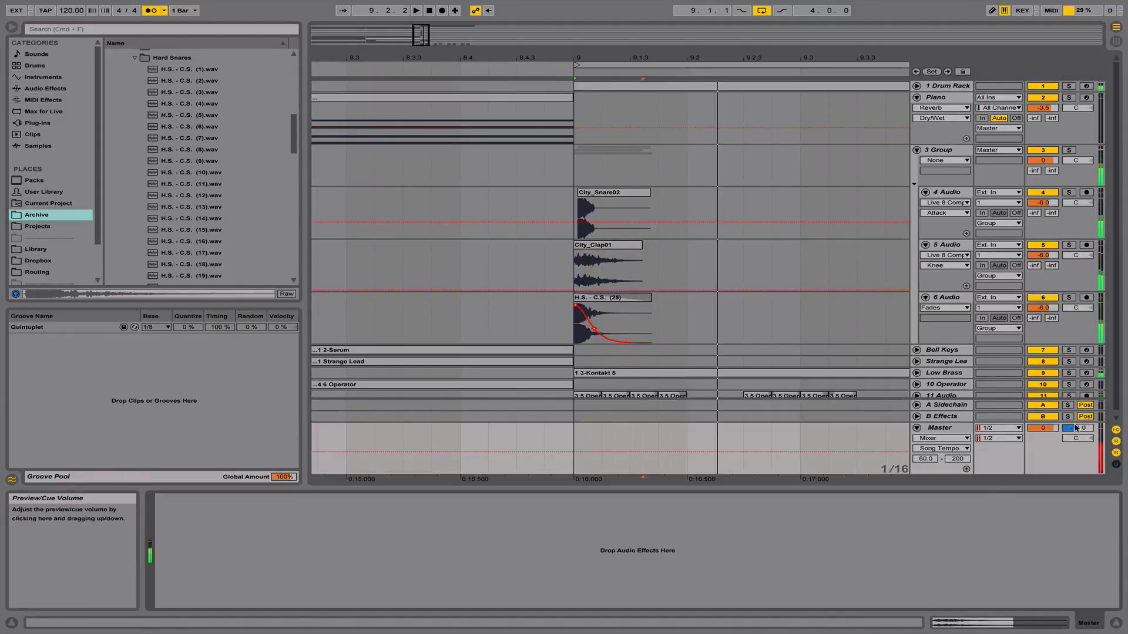
click(1115, 624)
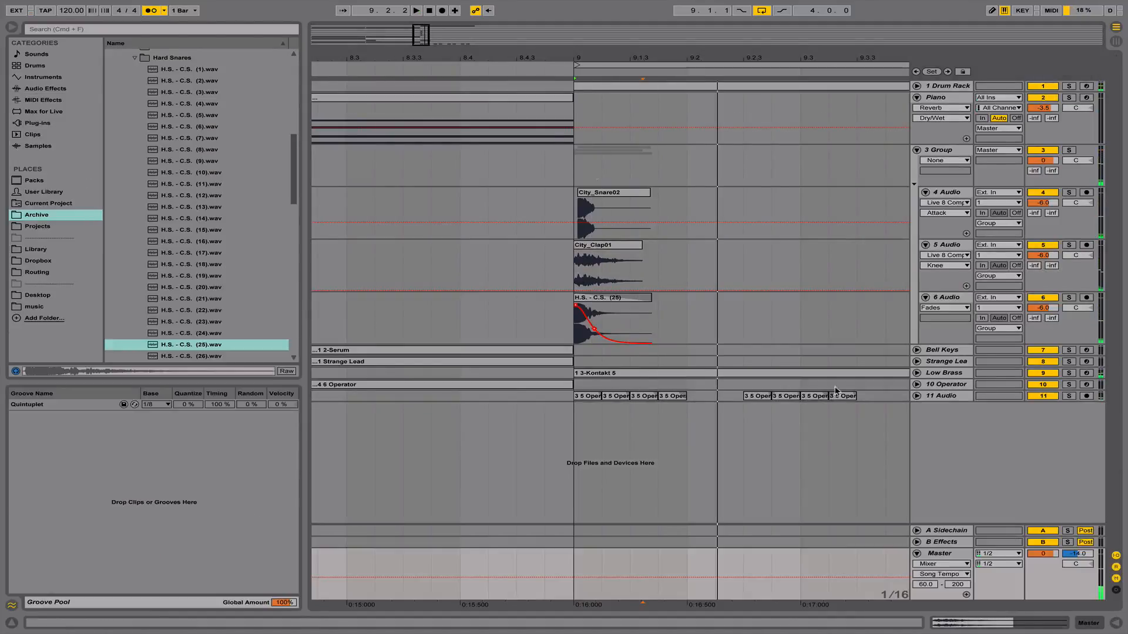
click(572, 166)
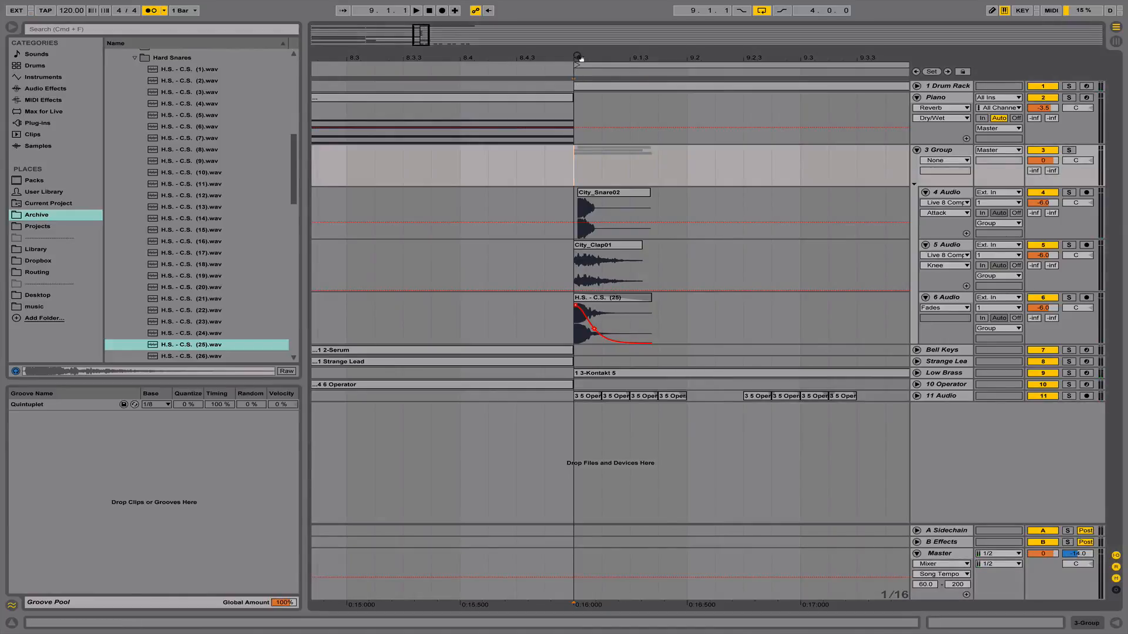
drag(578, 58, 544, 38)
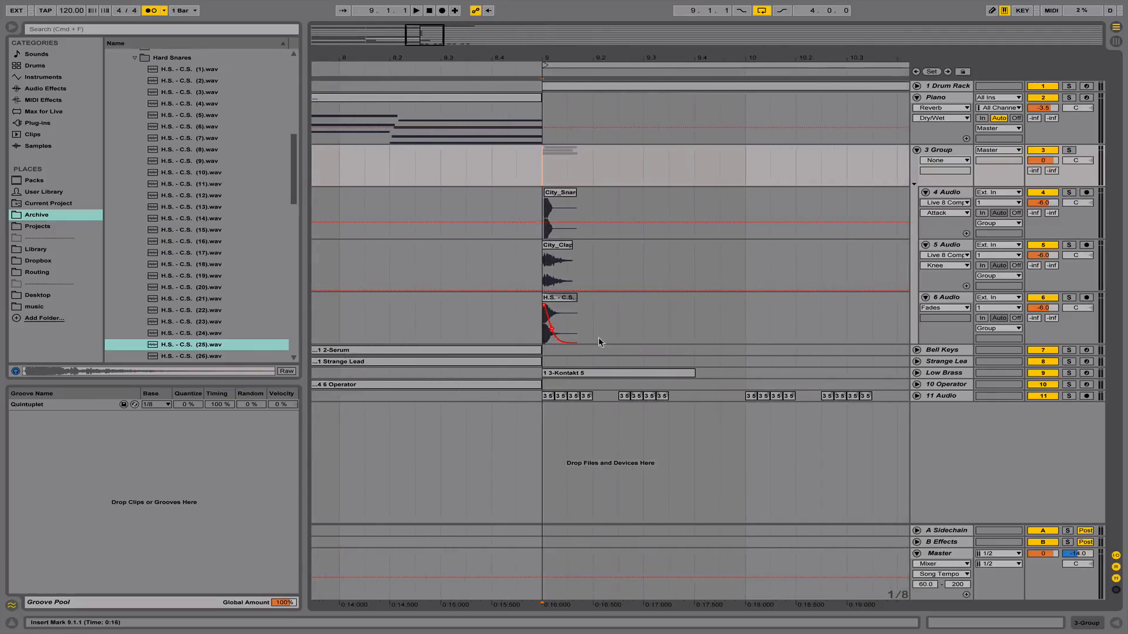
double_click(955, 554)
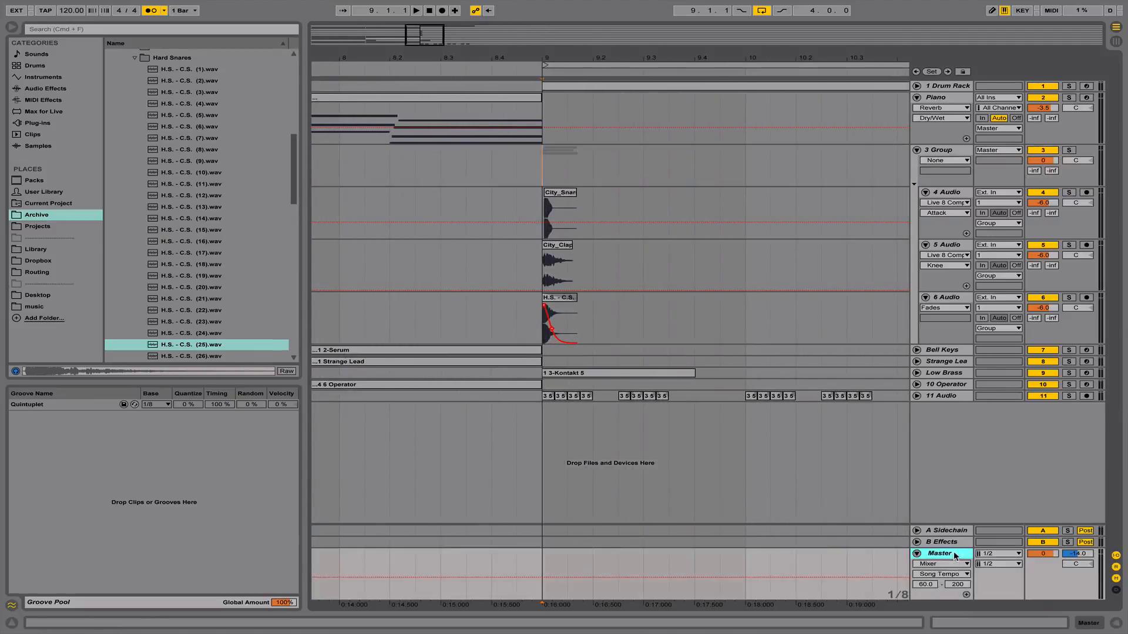
click(1116, 624)
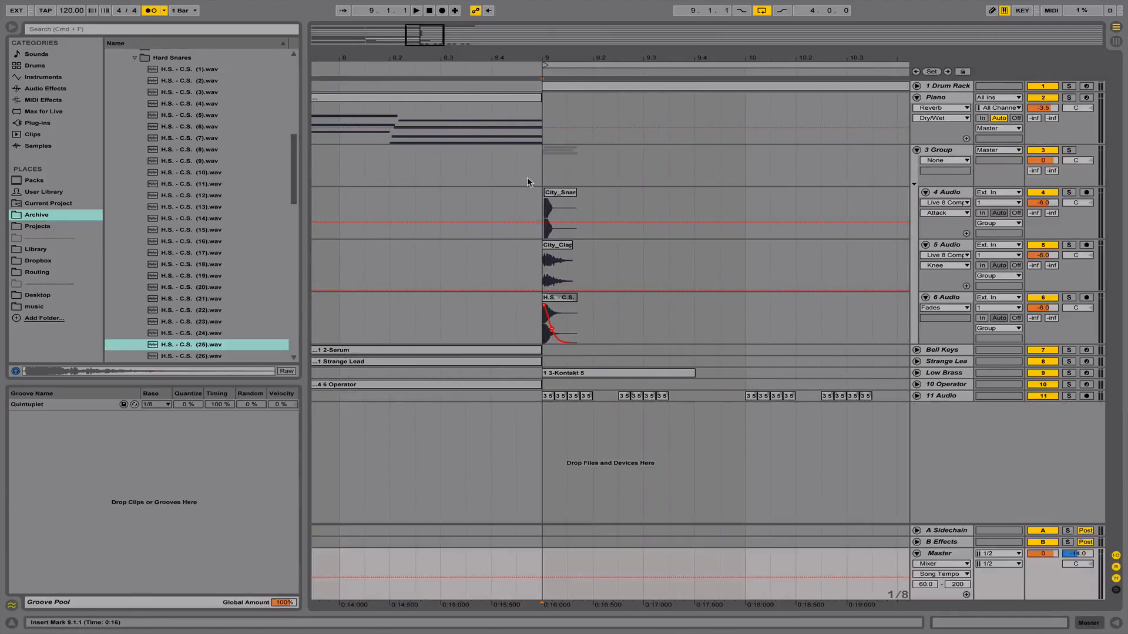
click(570, 120)
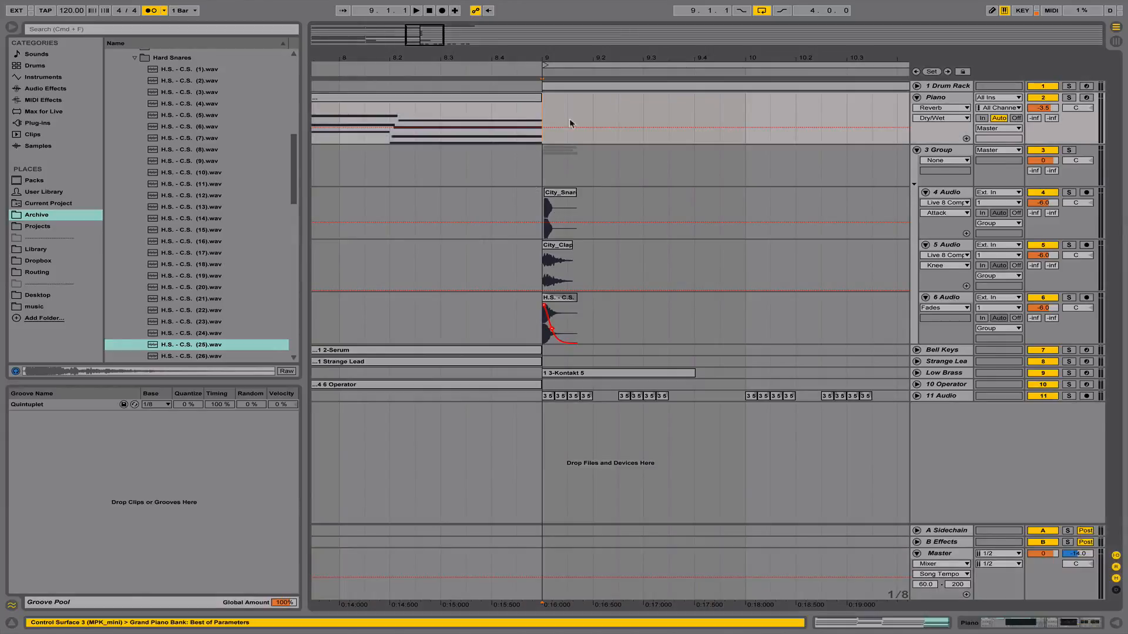
double_click(948, 552)
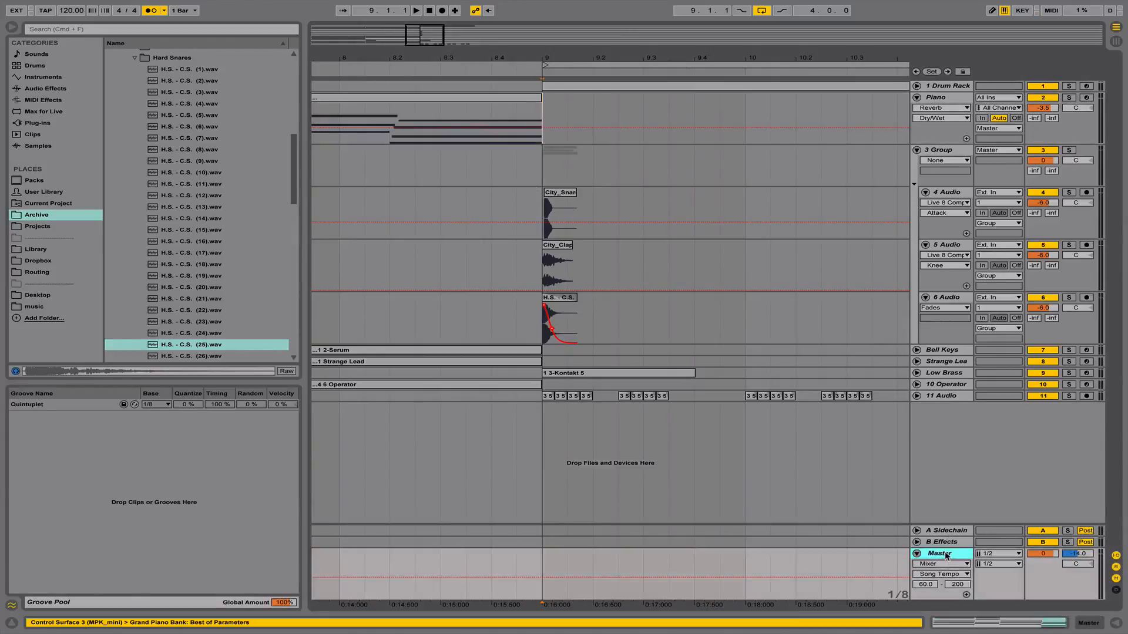
click(1117, 624)
Play the layered hit from bar 9 together with all the other tracks
drag(552, 57, 548, 106)
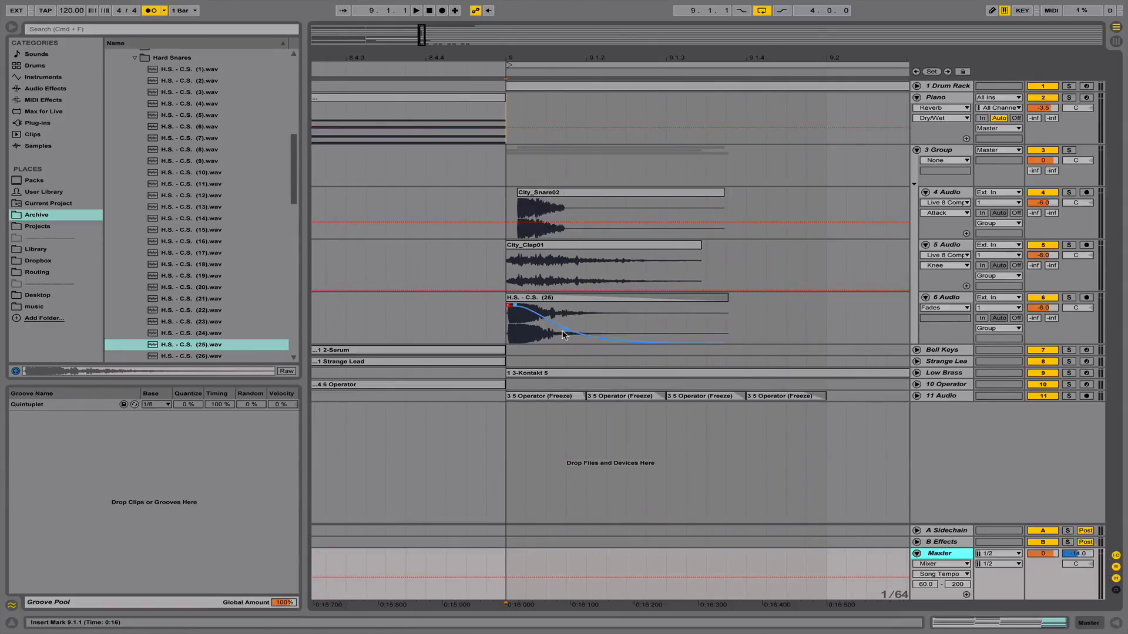
drag(479, 57, 480, 52)
key(space)
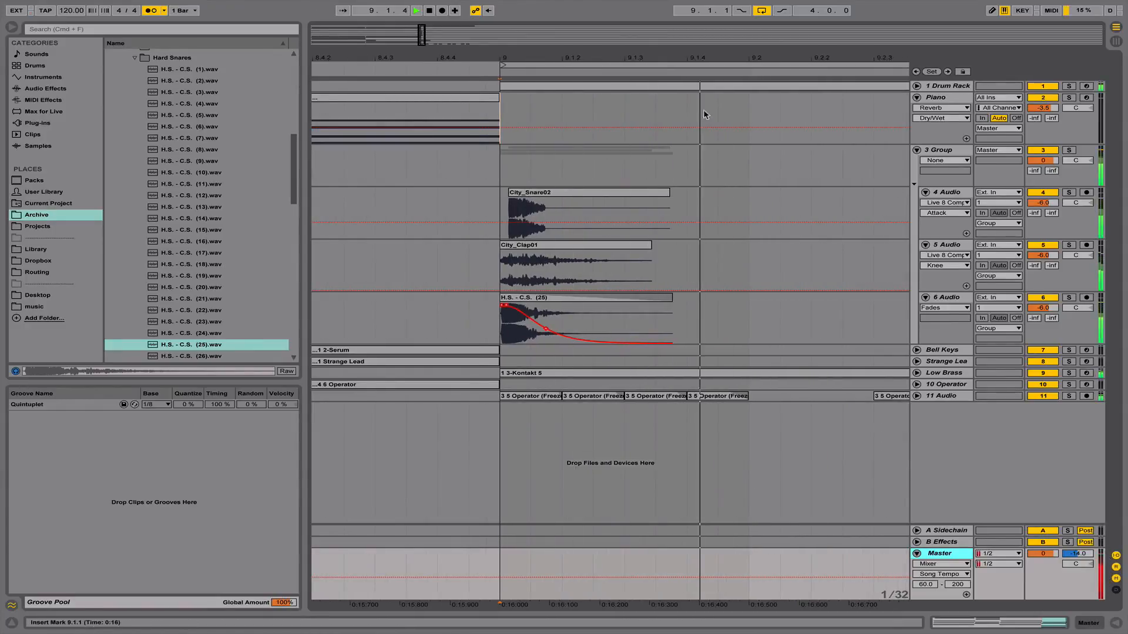
Solo the snare and clap group and the City_Snare02 track in turn, listen from bar 9, and clear the solo
click(1068, 150)
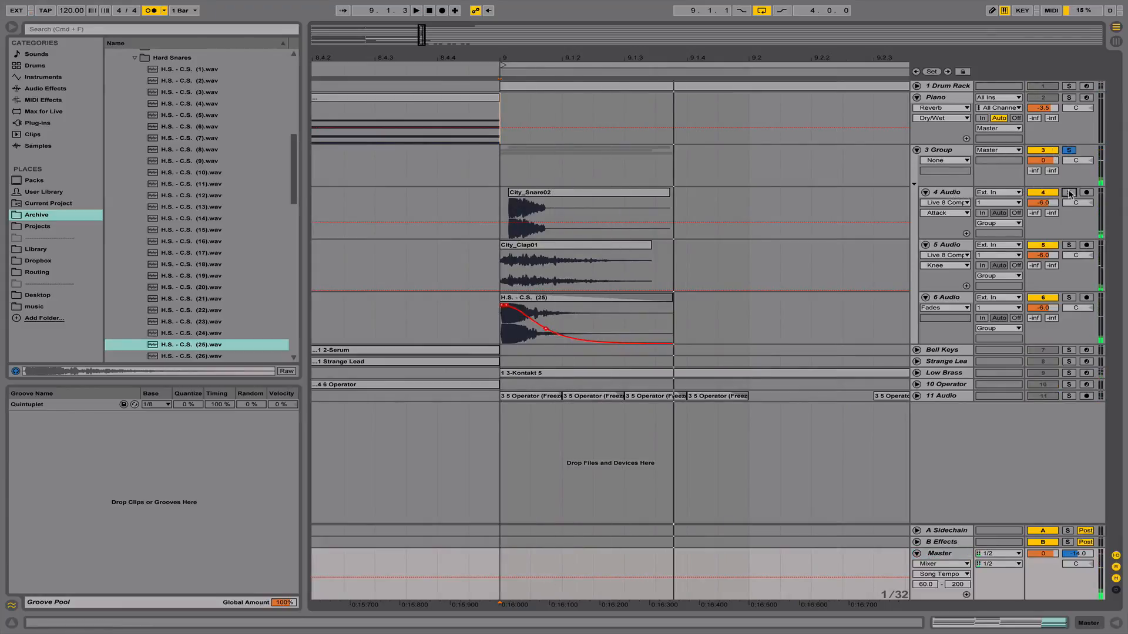
click(1069, 193)
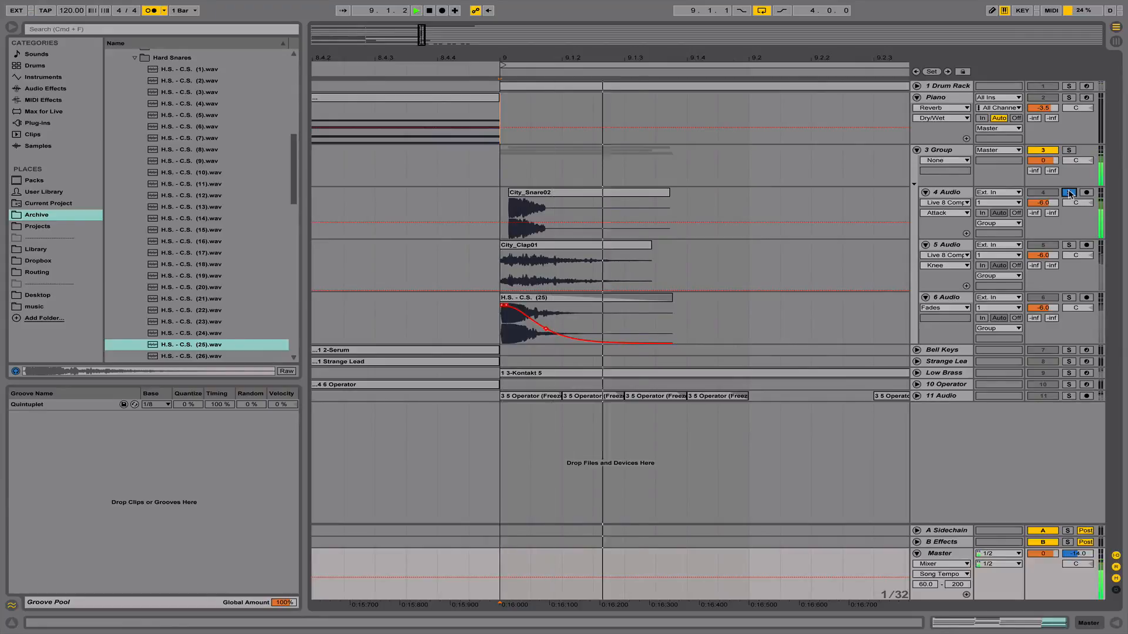
key(space)
click(1069, 194)
Open the device chain of the City_Snare02 track and play back the full mix from bar 9
double_click(961, 193)
key(space)
key(space)
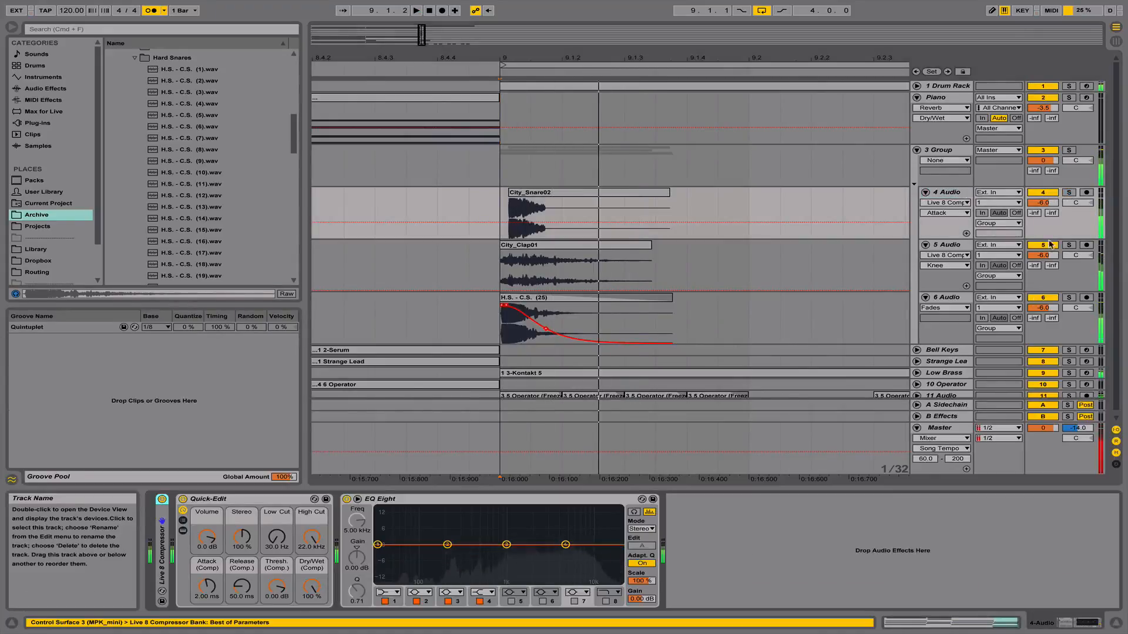
Solo the City_Snare02 track and make its EQ Eight band 2 a low shelf at 1.73 kHz with -6.32 dB gain
click(1069, 193)
key(space)
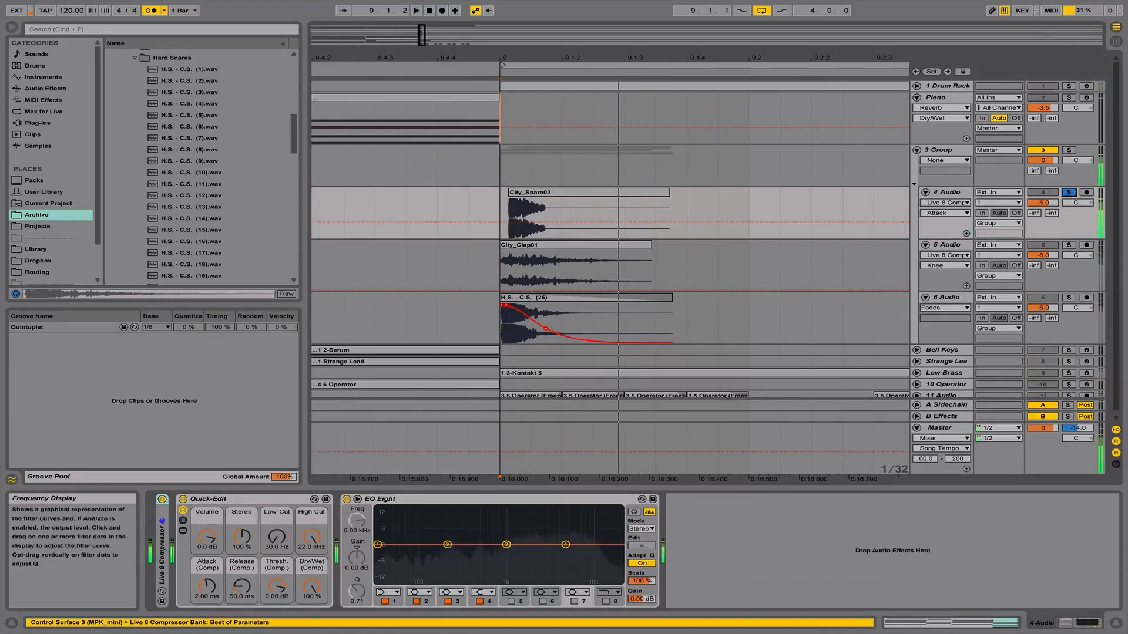
drag(447, 545, 475, 560)
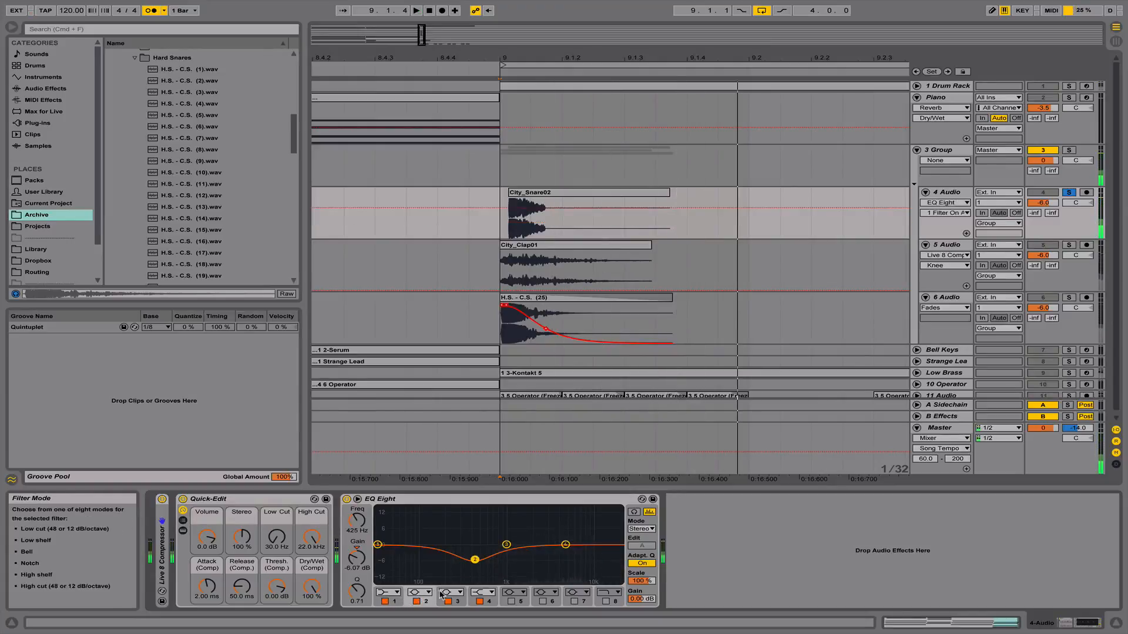
click(419, 592)
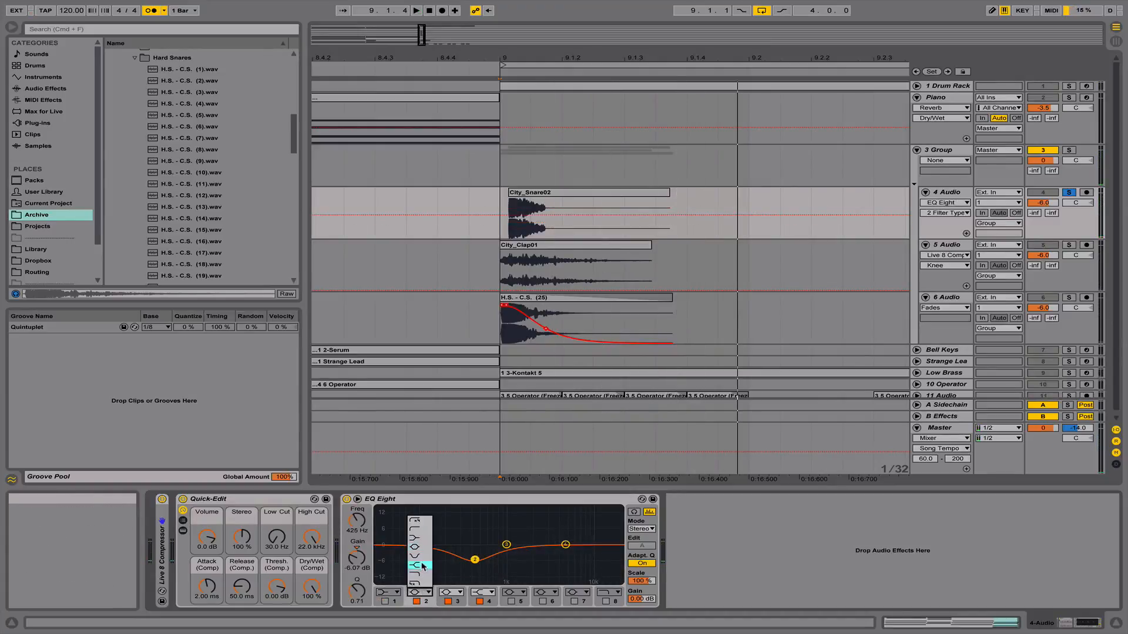
click(421, 538)
drag(475, 560, 526, 561)
key(space)
key(space)
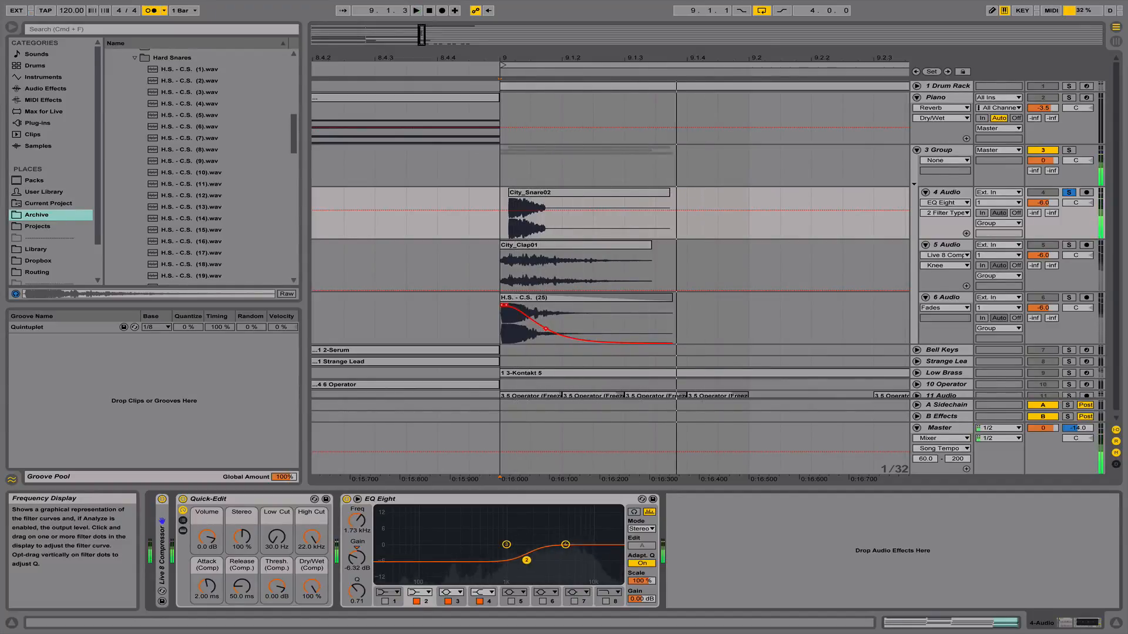
Solo the City_Clap01 track, open its clip and transpose the sample to 2 st while listening from bar 9
click(1070, 245)
key(space)
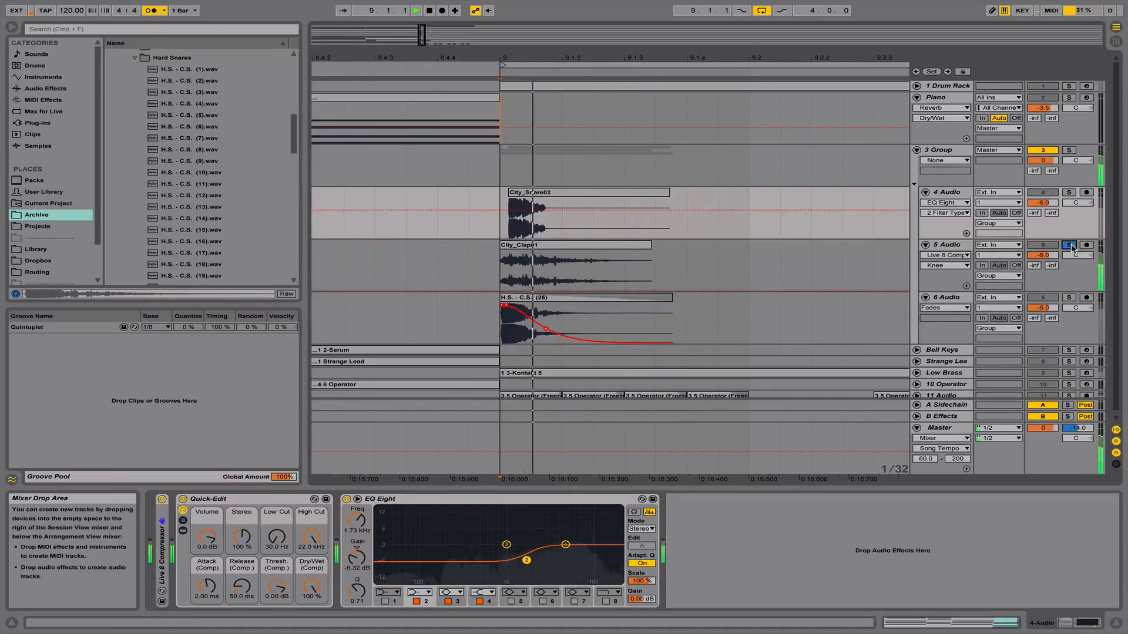
double_click(555, 244)
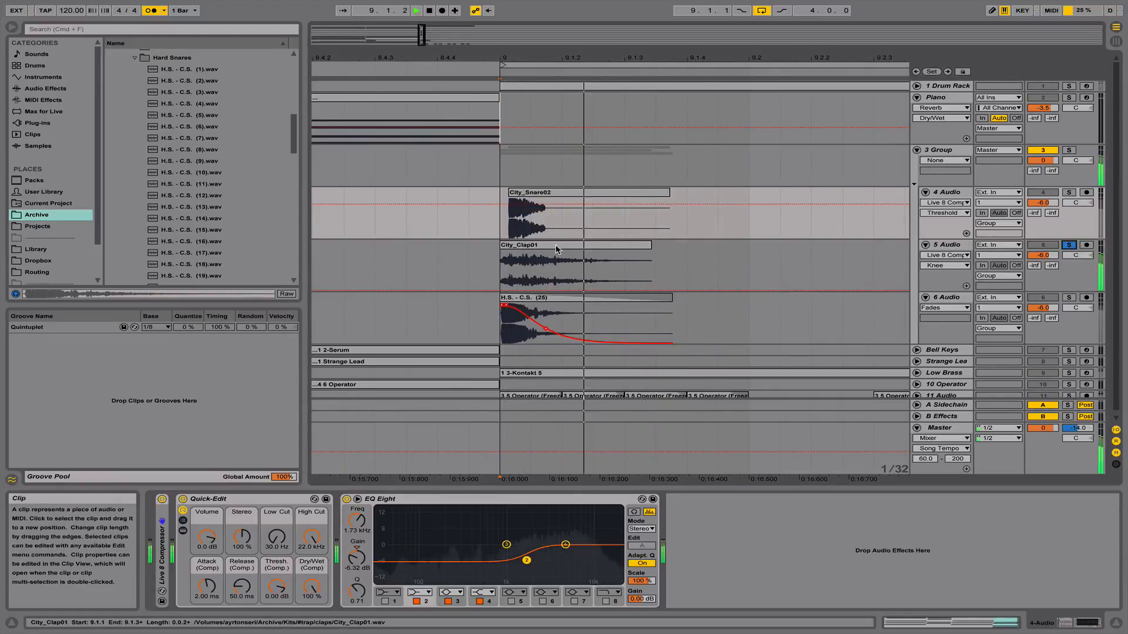
key(space)
key(space)
drag(218, 567, 219, 572)
key(space)
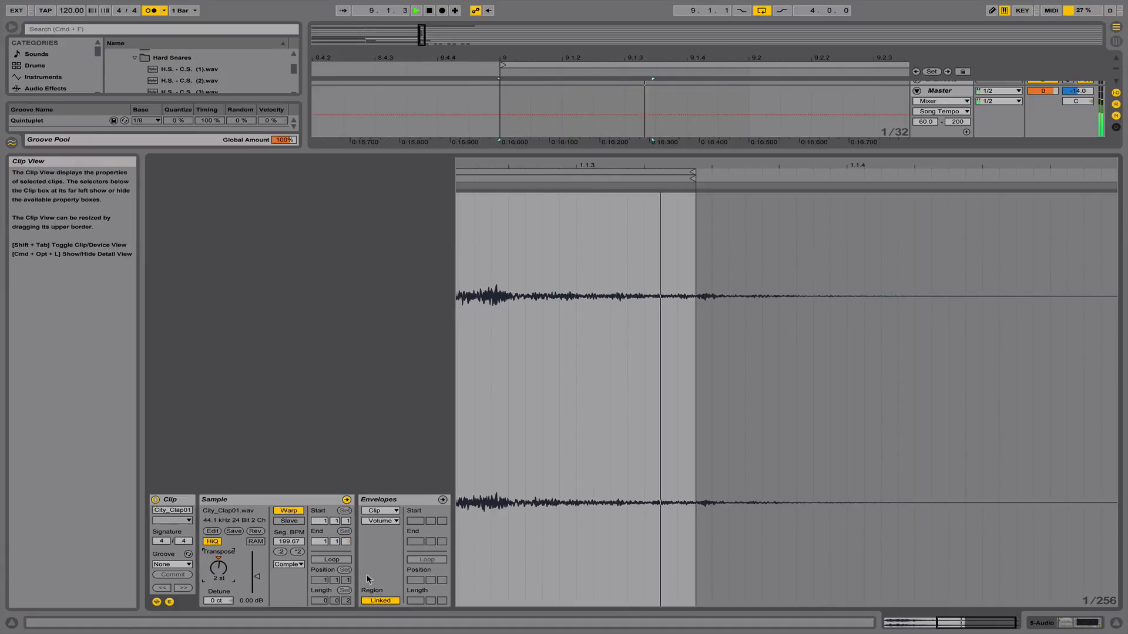
Try the Complex Pro warp mode on the City_Clap01 clip with Formants at 7.03 and Envelope at 223
click(288, 565)
click(294, 619)
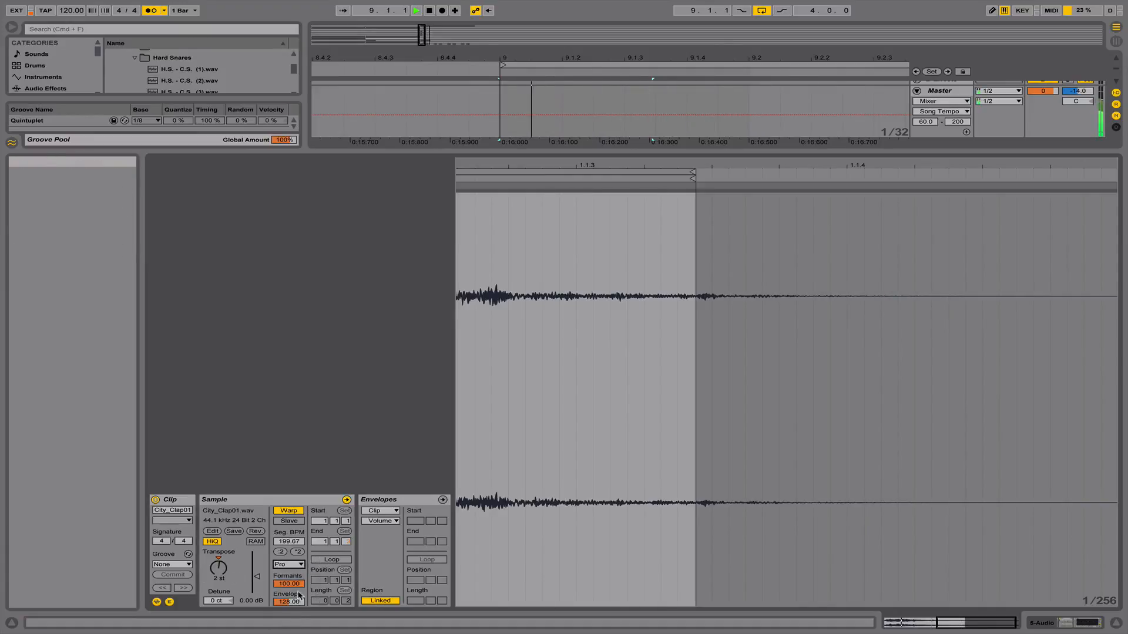
key(space)
drag(289, 584, 288, 546)
key(space)
key(space)
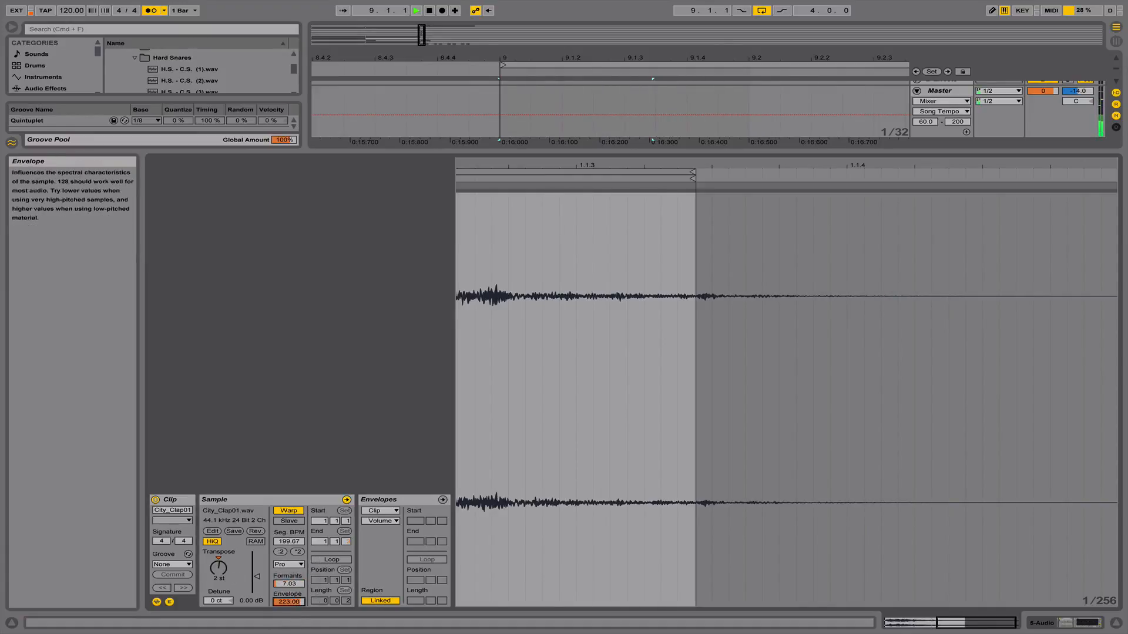
Switch the City_Clap01 clip's warp mode to Beats and audition its transient loop modes, starting with Loop Forward
click(289, 565)
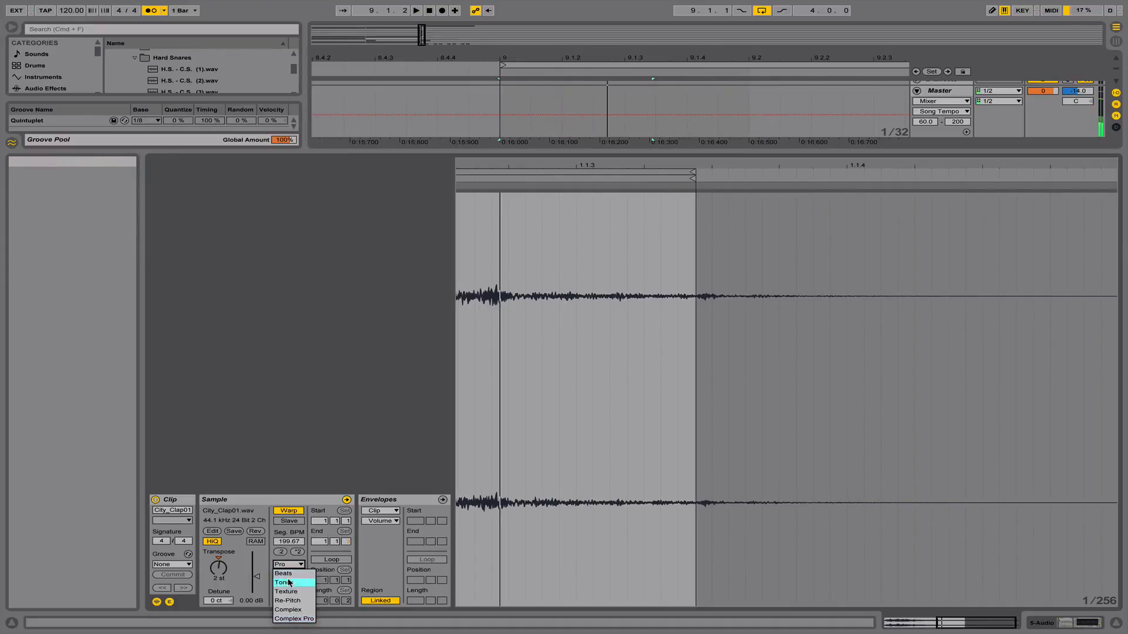
click(291, 573)
key(space)
key(space)
click(285, 595)
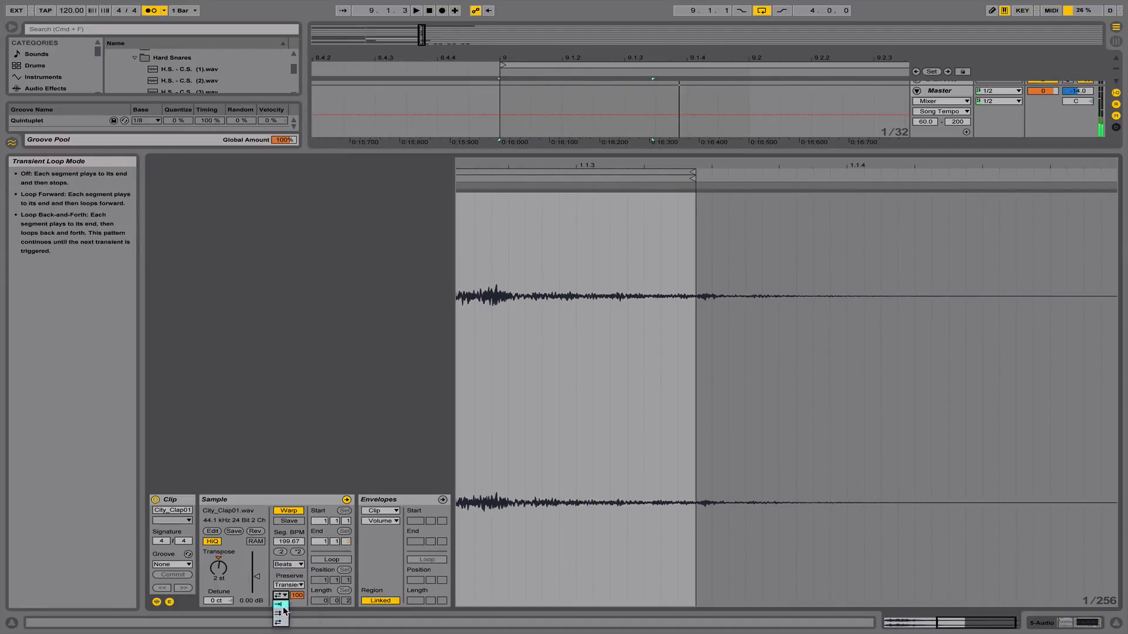
click(283, 613)
key(space)
click(285, 595)
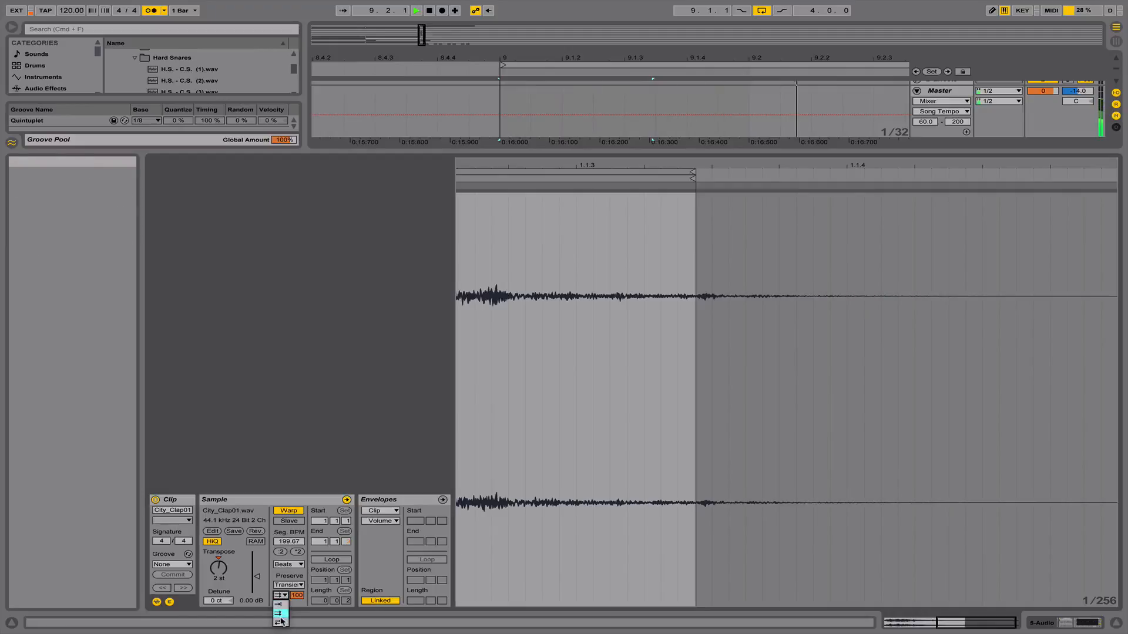
key(space)
key(space)
key(space)
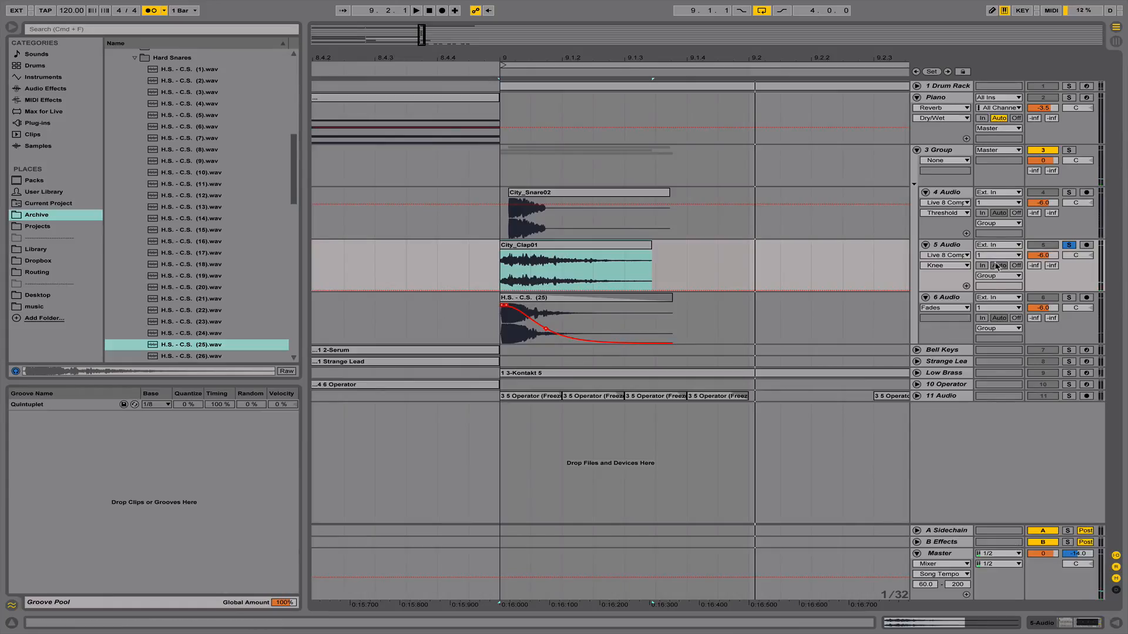
Open the City_Clap01 track's device chain, raise the EQ Eight band 4 shelf slightly at 6.12 kHz and enable the band 8 high cut
double_click(953, 250)
key(space)
key(space)
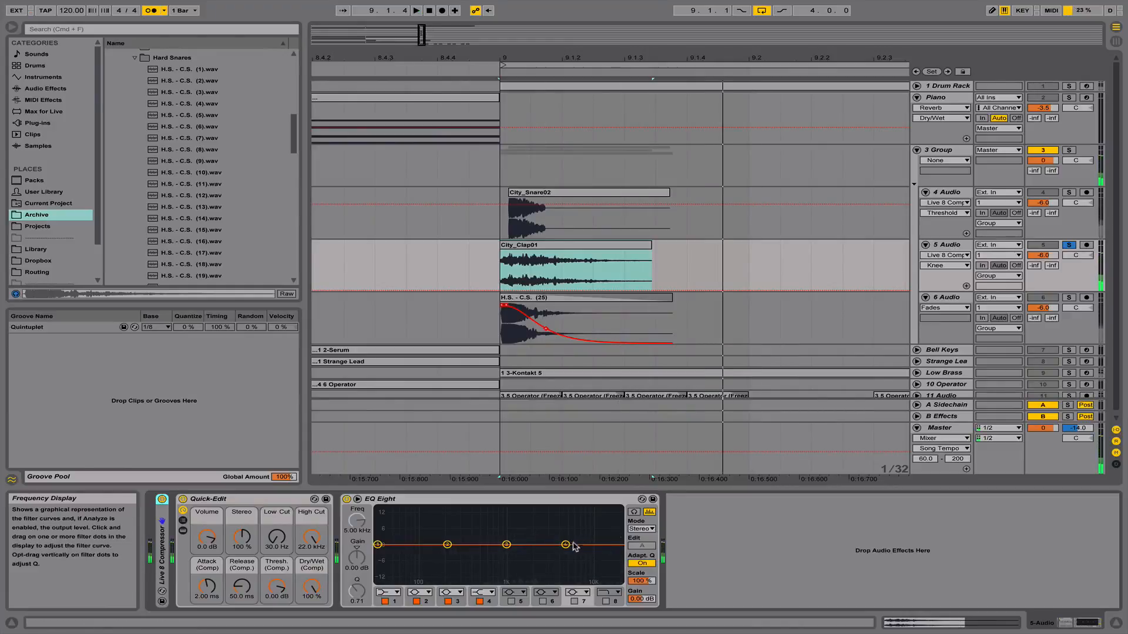
click(566, 546)
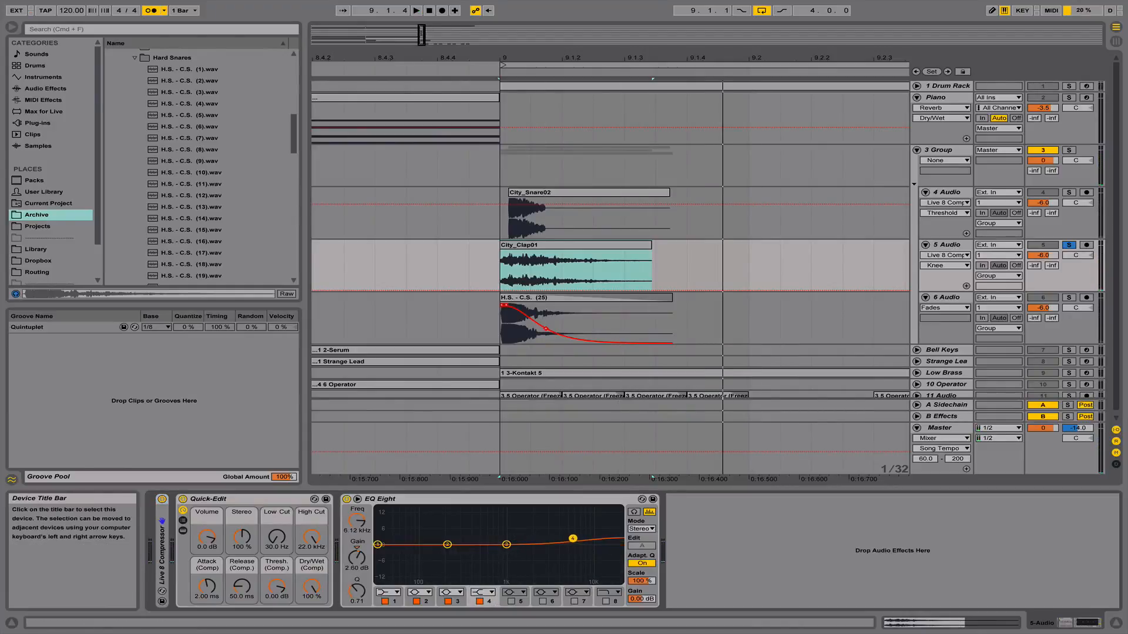
click(606, 602)
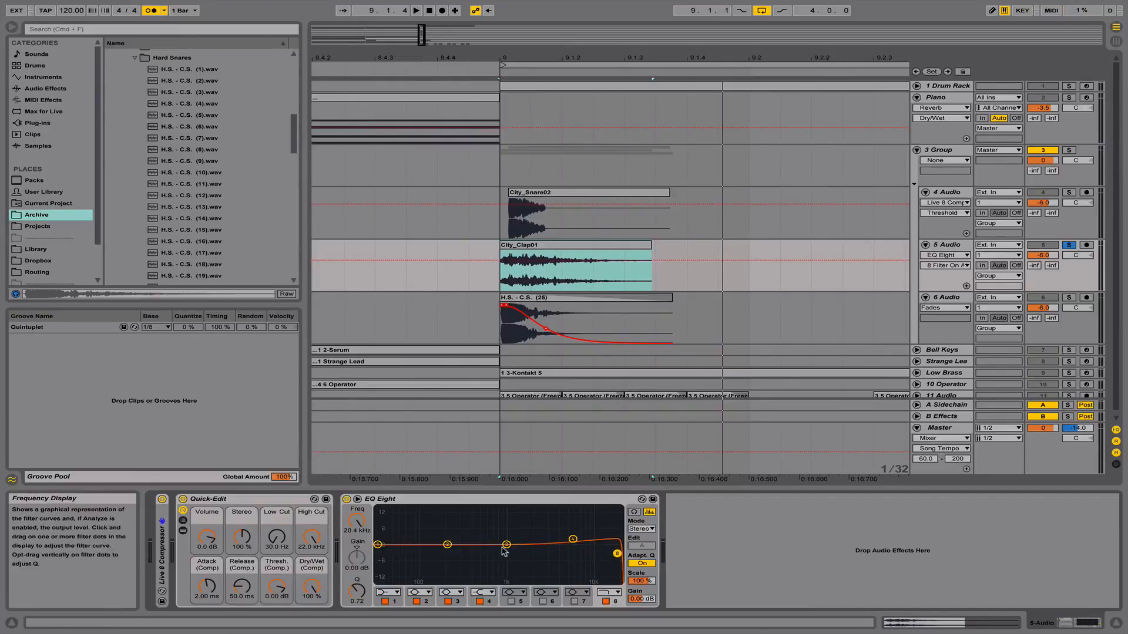
Boost the clap's EQ Eight band 2 by 4.34 dB at 984 Hz with Q 0.72 and dip band 3 slightly above it
drag(503, 547, 457, 545)
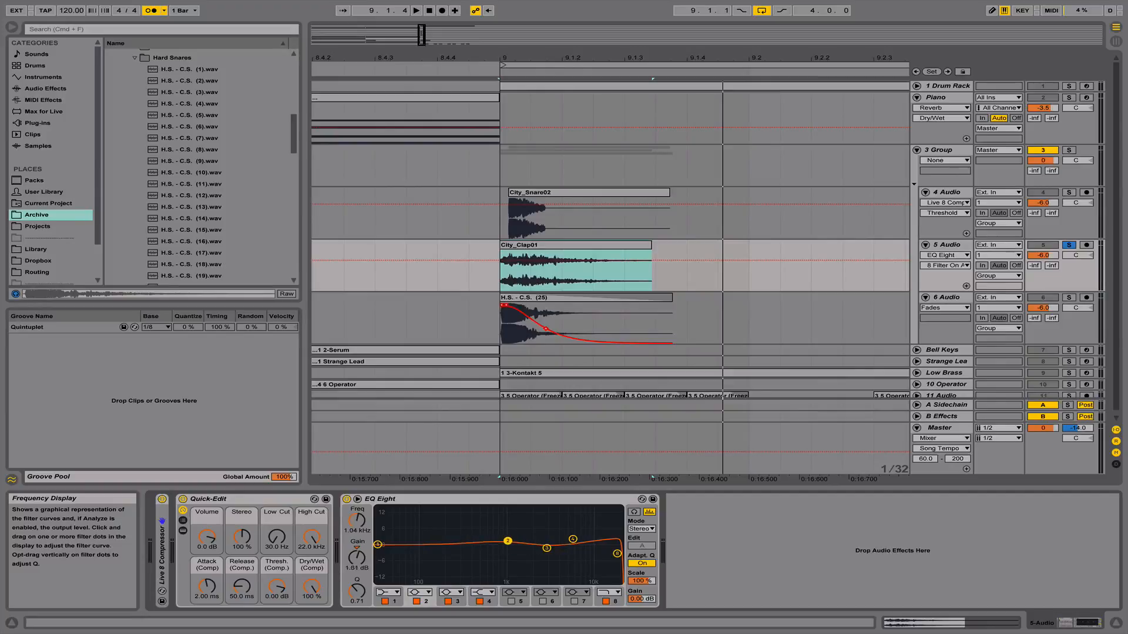
drag(357, 590, 357, 572)
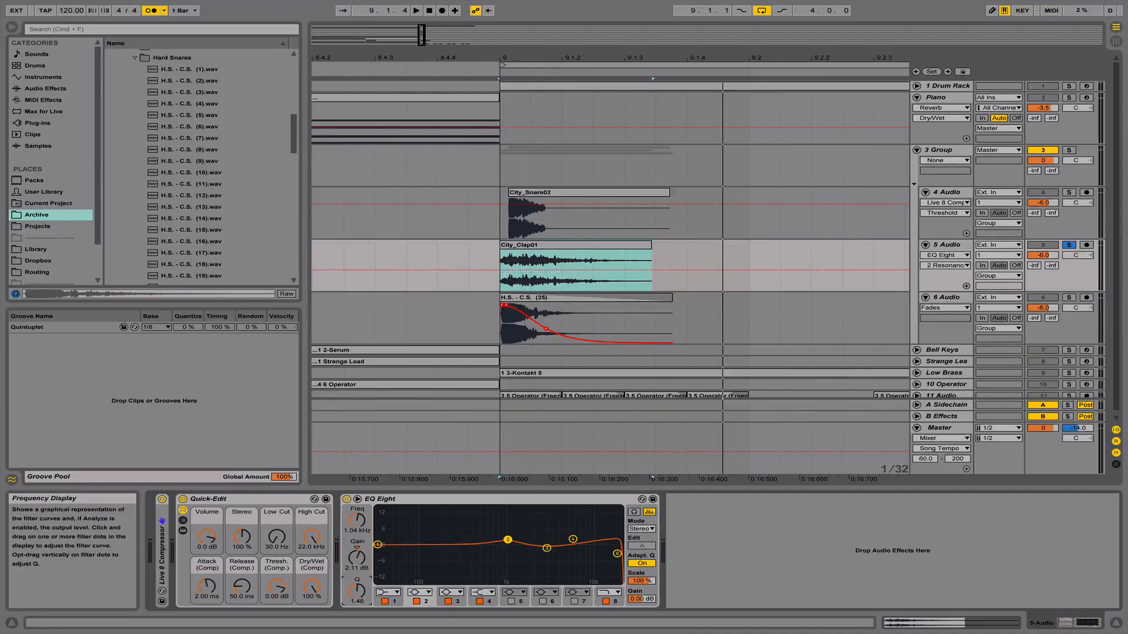
drag(546, 548, 505, 534)
key(space)
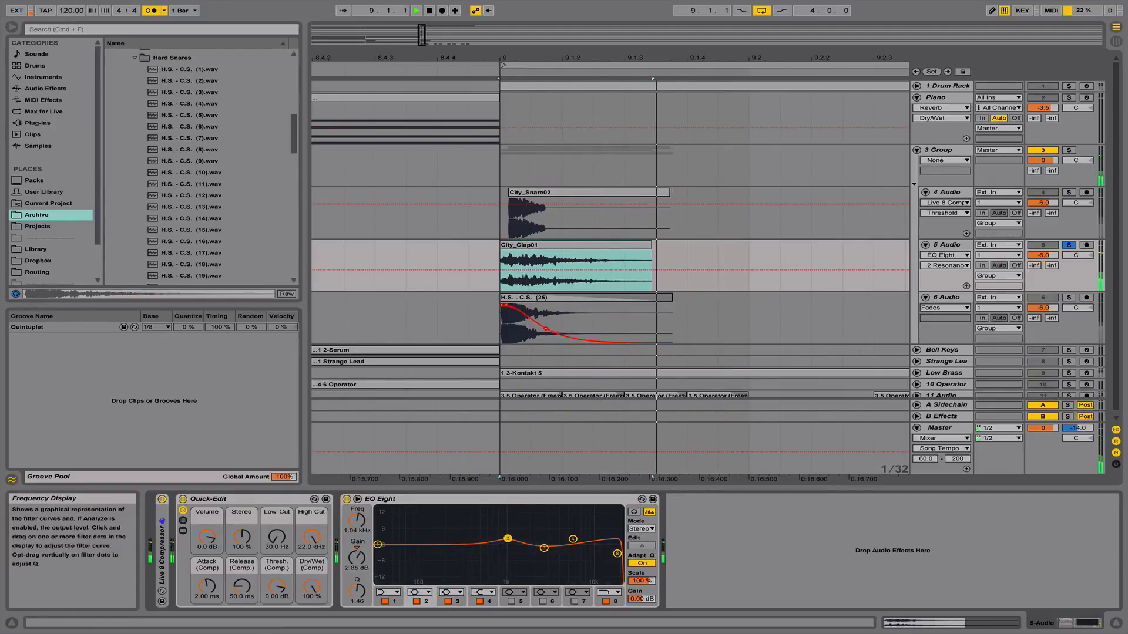
drag(357, 589, 357, 603)
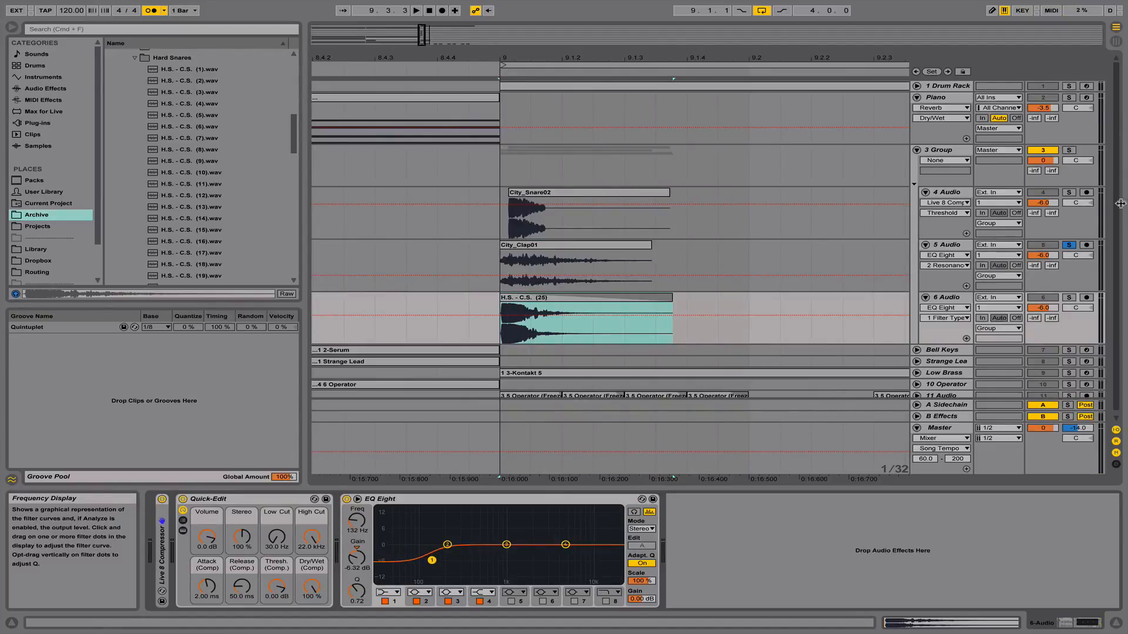
Solo the H.S. - C.S. (25) track, deepen its EQ Eight band 1 low-shelf cut and boost band 2 by 1.12 dB at 323 Hz
click(1069, 297)
key(space)
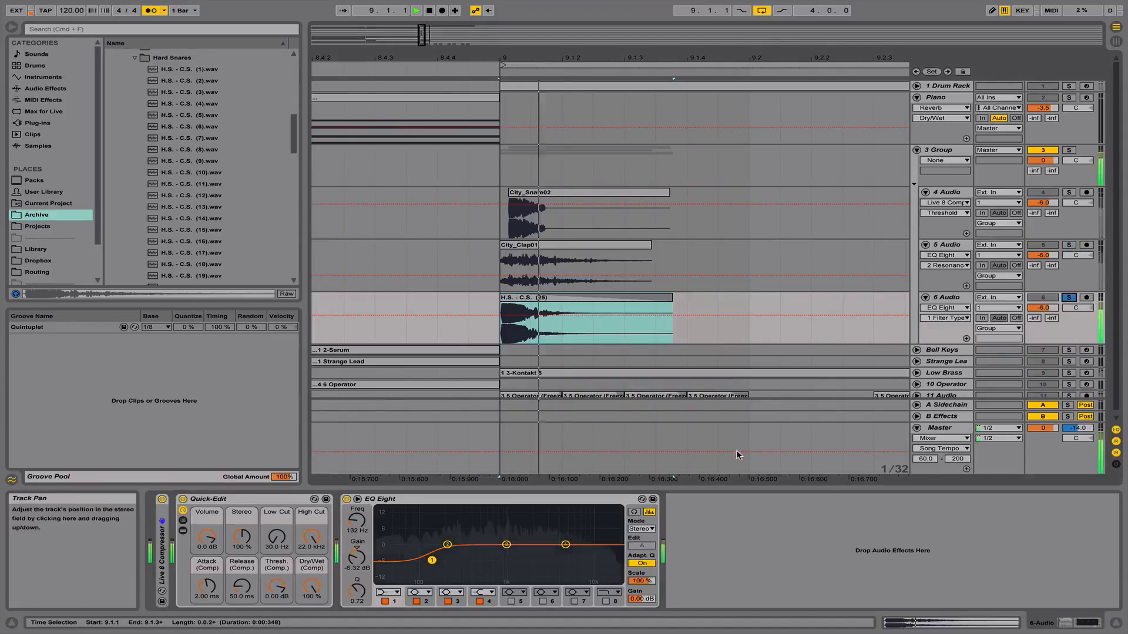
mouse_move(431, 561)
mouse_down()
mouse_move(436, 574)
mouse_move(434, 560)
mouse_move(456, 565)
mouse_move(441, 563)
mouse_up()
key(space)
key(space)
key(space)
key(space)
key(space)
key(space)
key(space)
key(space)
key(space)
key(space)
key(space)
key(space)
key(space)
key(space)
key(space)
key(space)
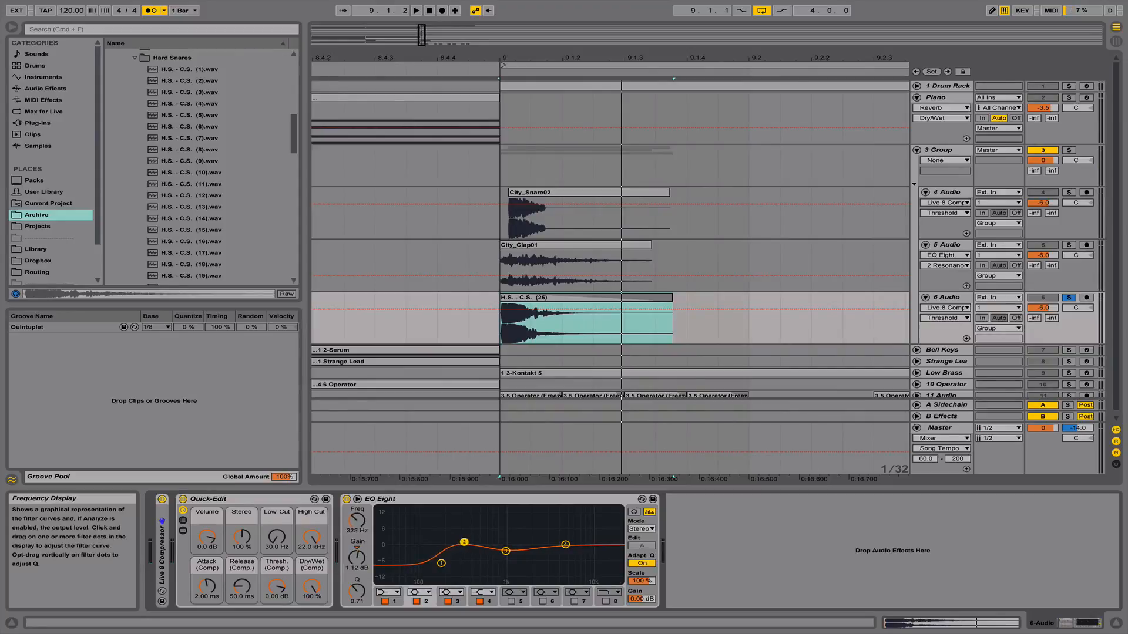
Set the hard snare's EQ band 2 to 354 Hz and 3.10 dB, cut band 3 around 1 kHz and lower band 4 to -2.65 dB at 4.02 kHz
drag(464, 542, 466, 542)
key(space)
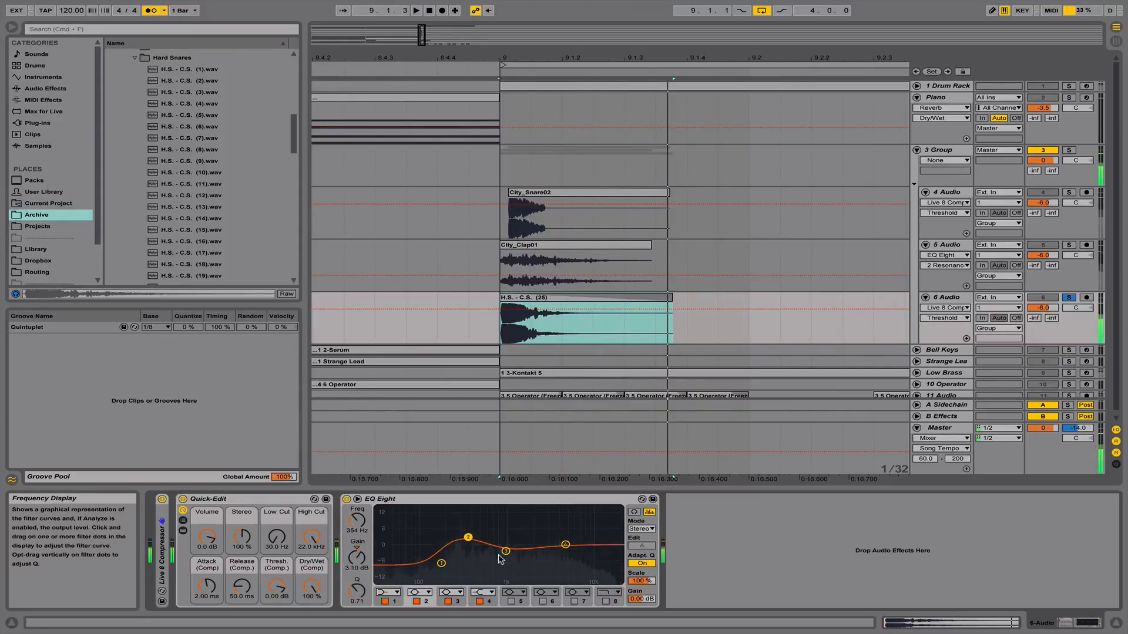
drag(506, 562, 507, 568)
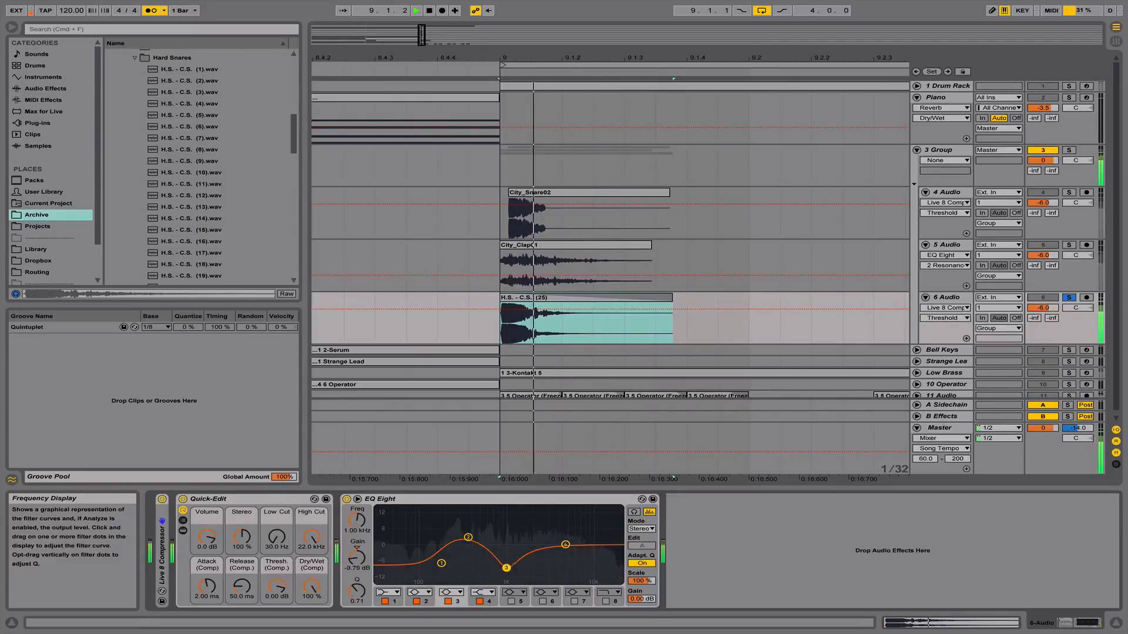
drag(565, 545, 558, 552)
key(space)
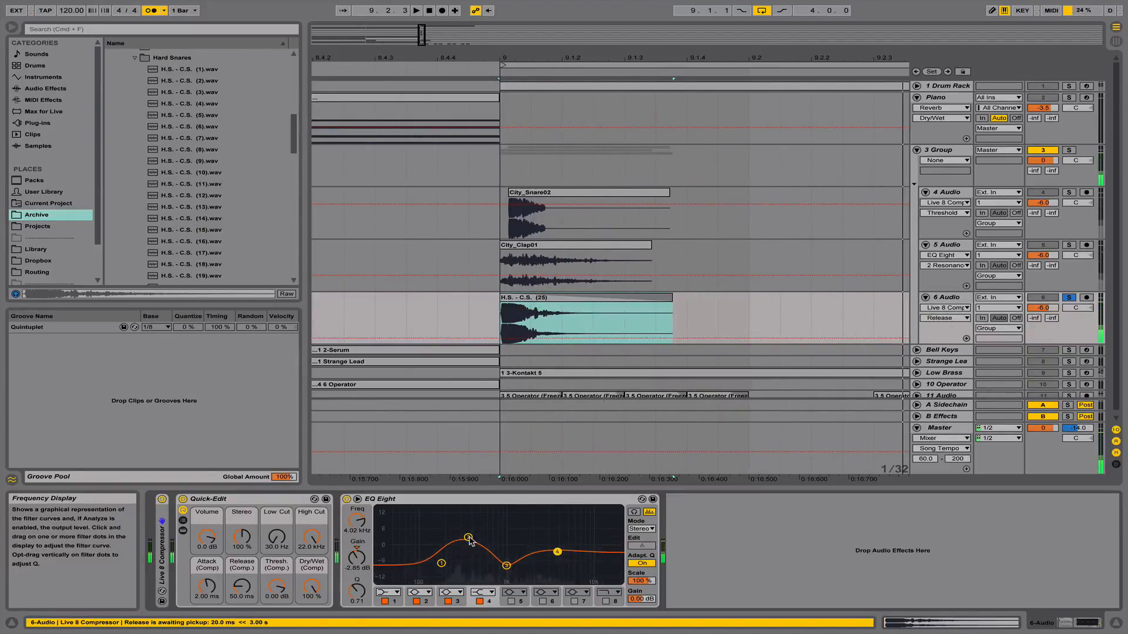
key(space)
click(468, 538)
key(space)
Compare the City_Snare02 and City_Clap01 tracks soloed in turn, clear the solo and play the full mix from bar 9
click(1069, 298)
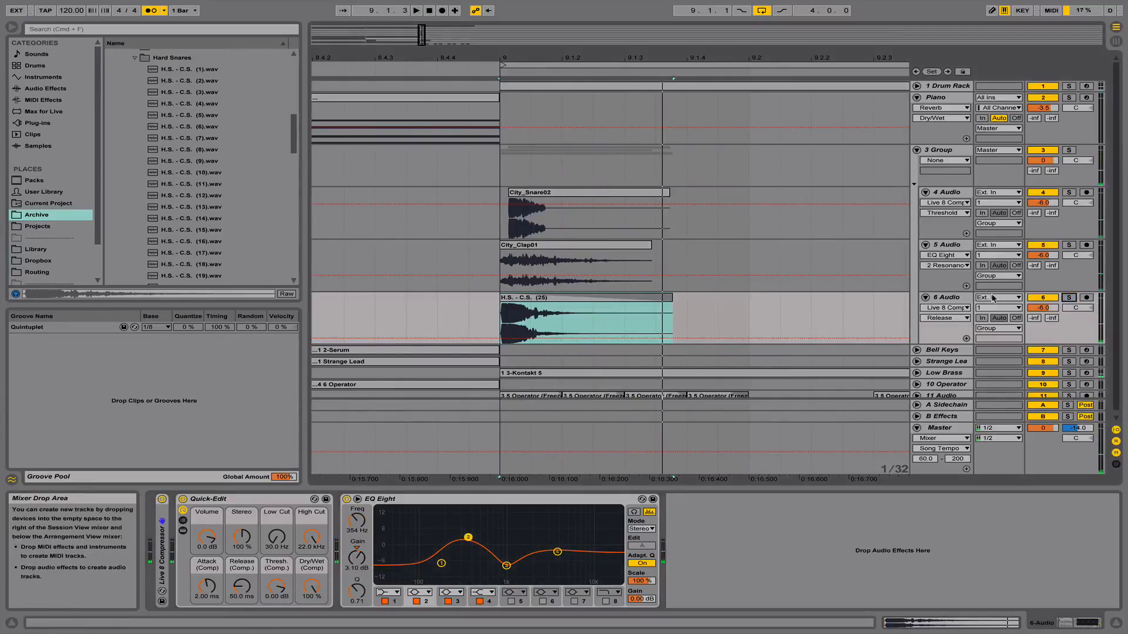
click(1070, 193)
key(space)
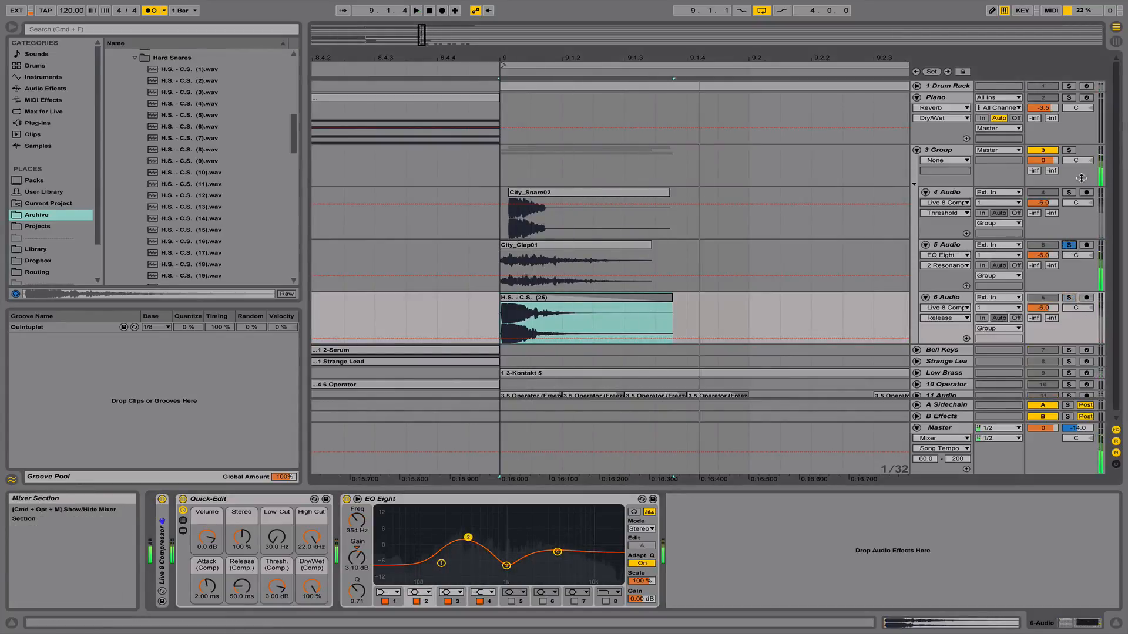
key(space)
key(space)
key(space)
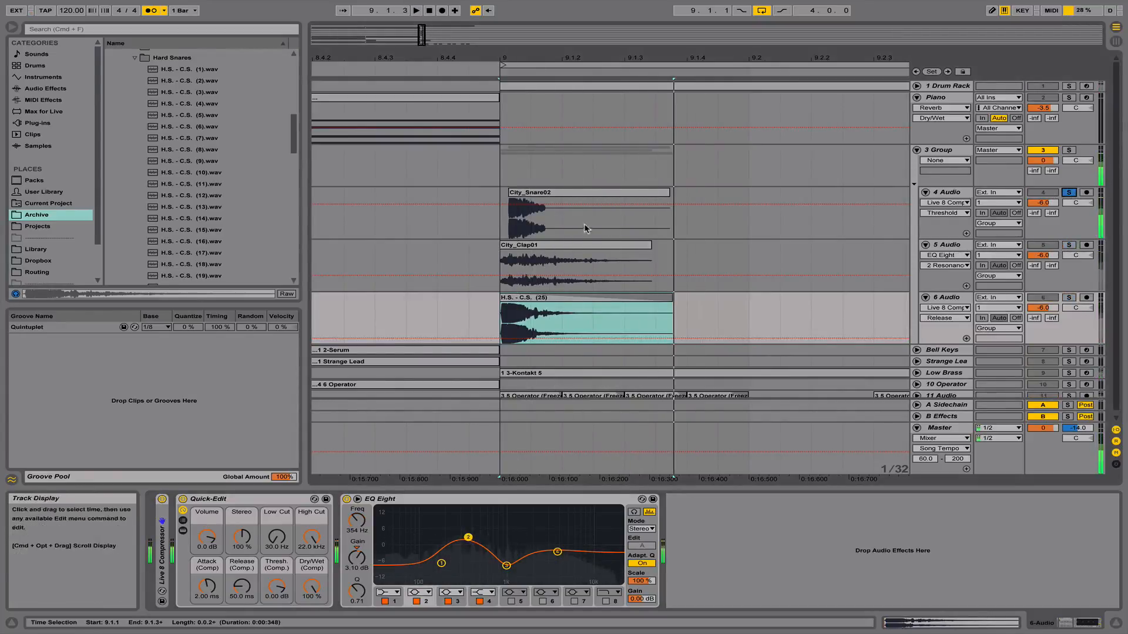
click(1070, 193)
key(space)
key(space)
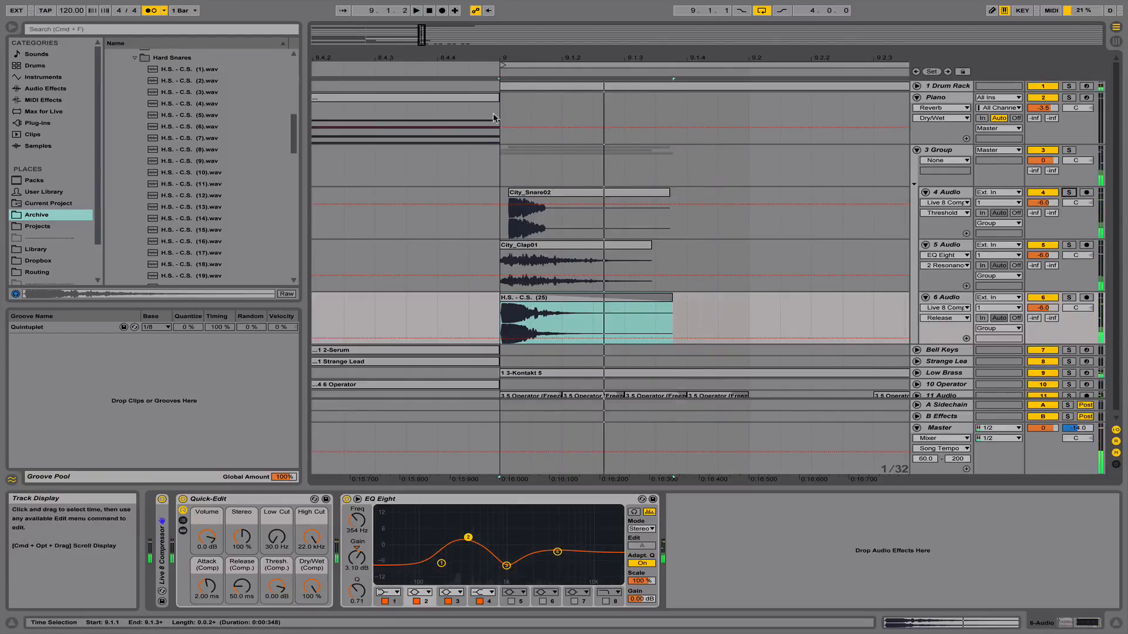
Move the three layered clips together from bar 9 to 9.3 and play the arrangement from bar 9
drag(513, 60, 510, 47)
drag(508, 193, 717, 301)
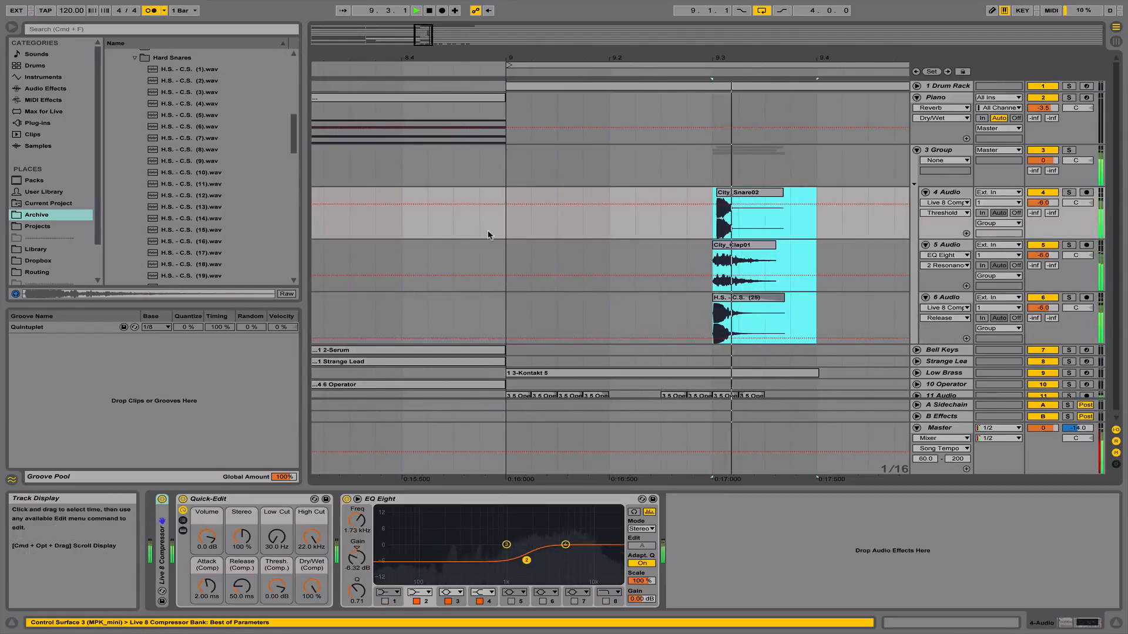
click(504, 254)
key(space)
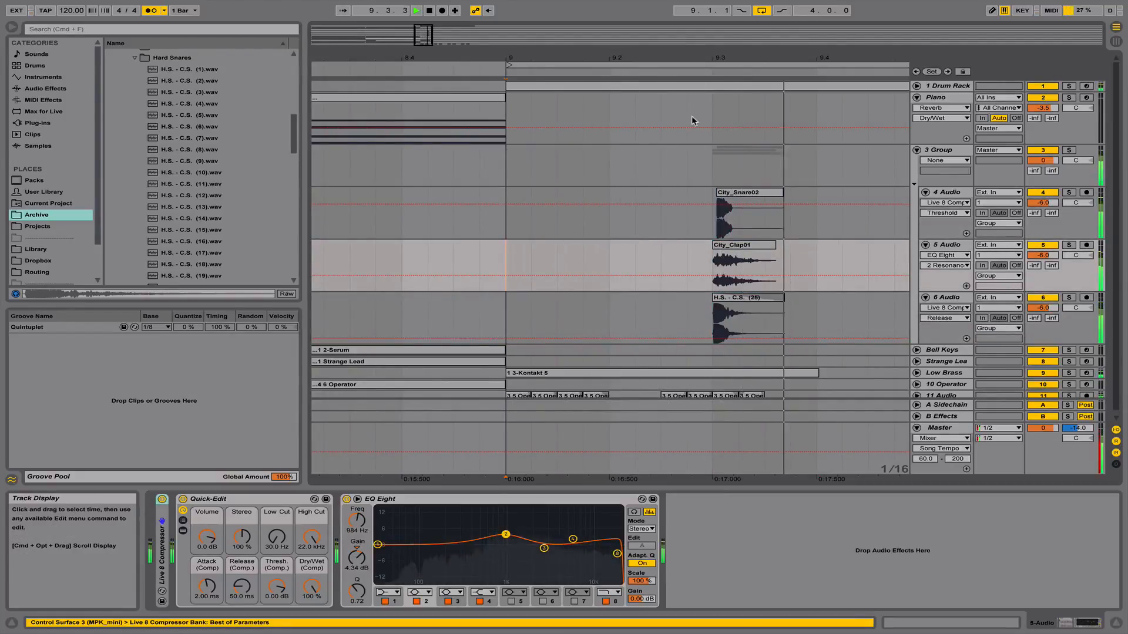
key(space)
Display the fades of the H.S. - C.S. (25) clip and bend its fade-out curve to decay faster
drag(717, 57, 713, 63)
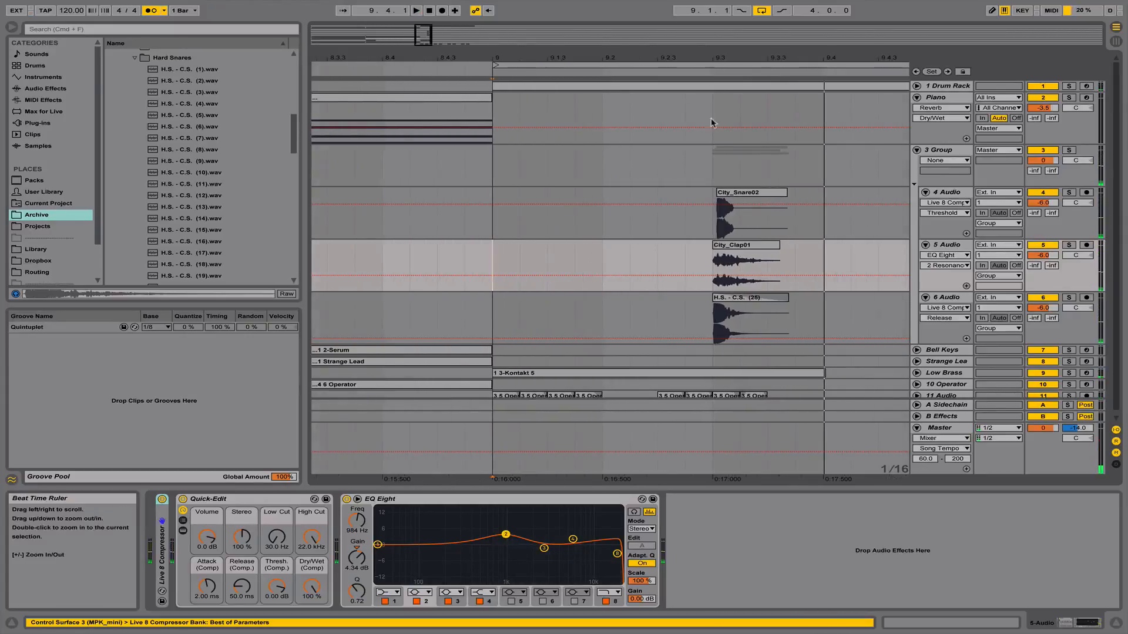
double_click(729, 298)
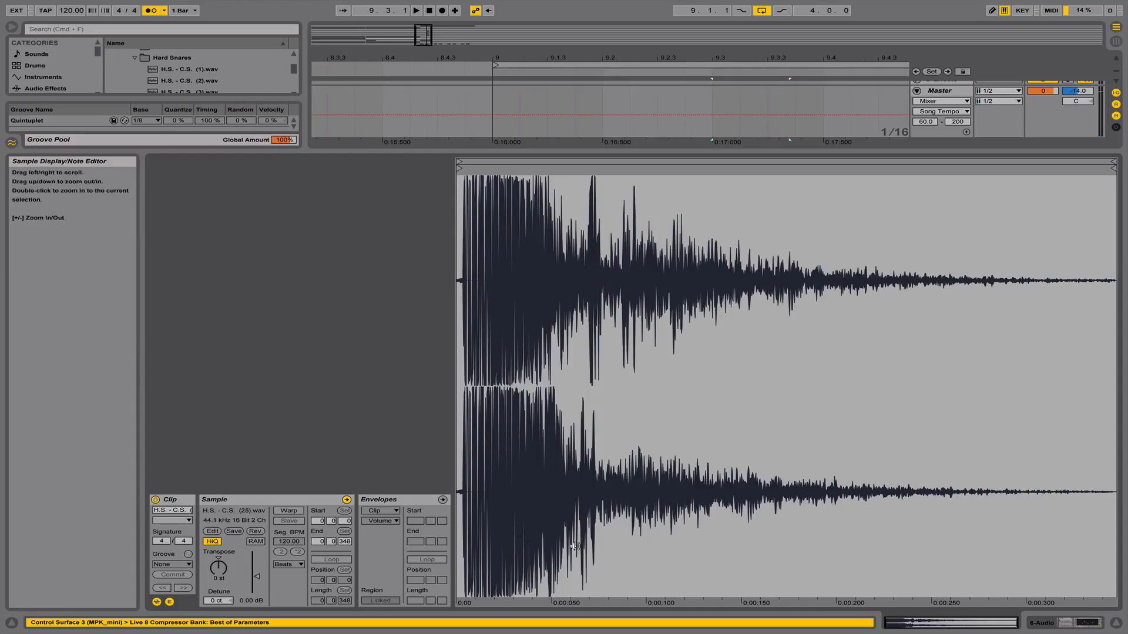
click(1116, 622)
click(940, 311)
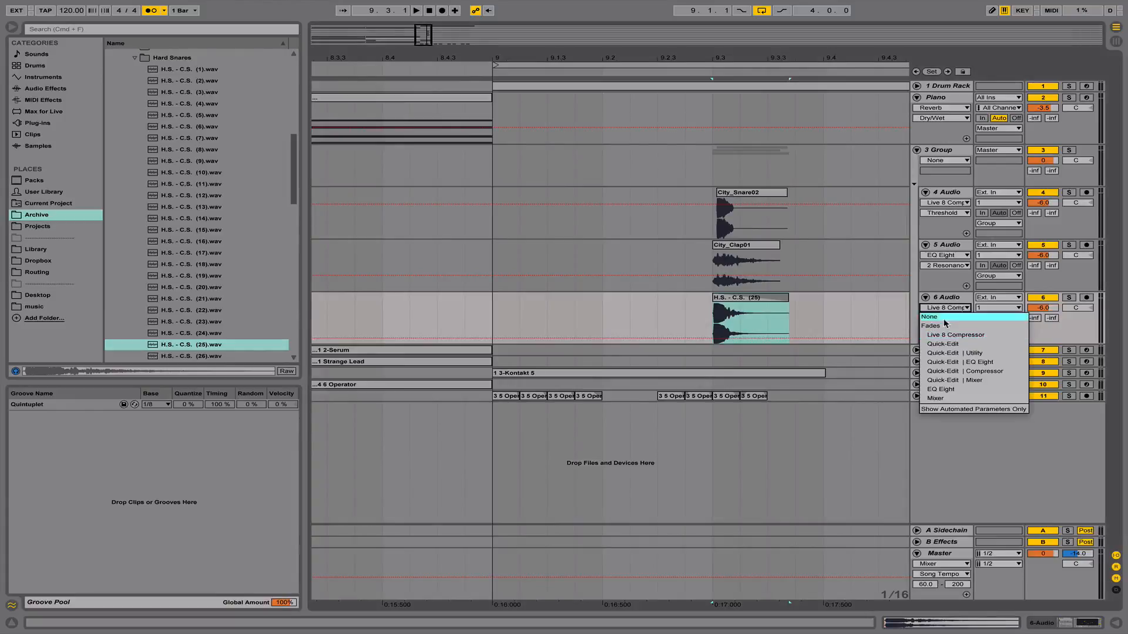
click(940, 320)
drag(734, 333, 730, 337)
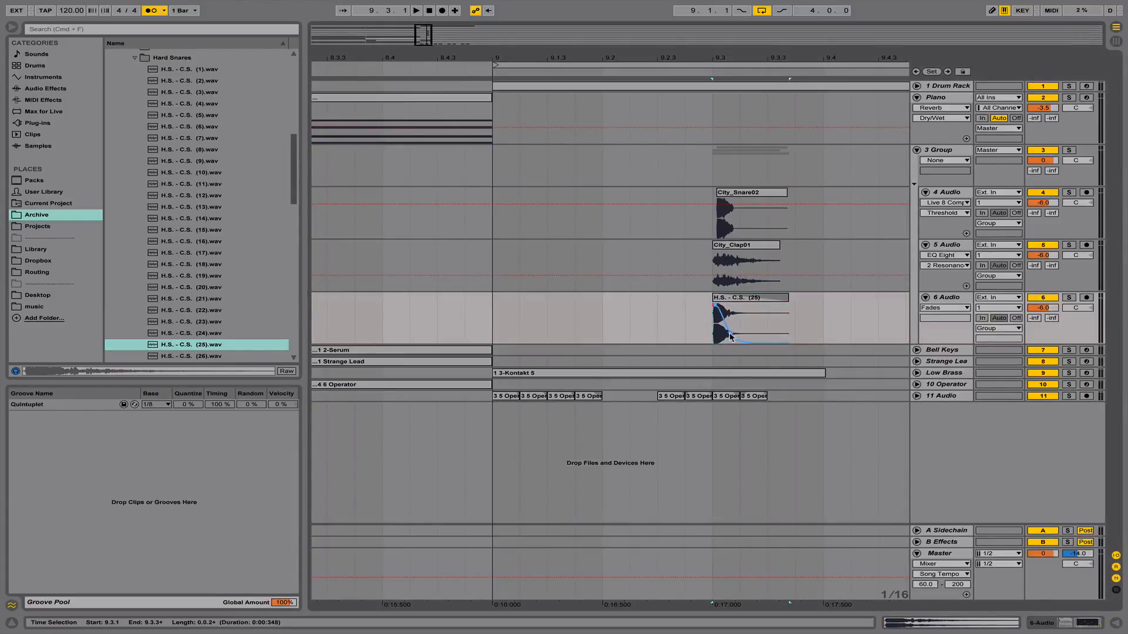
Display the fades of the City_Clap01 clip and bend its fade-out curve to decay faster, checking it in playback
key(space)
click(944, 255)
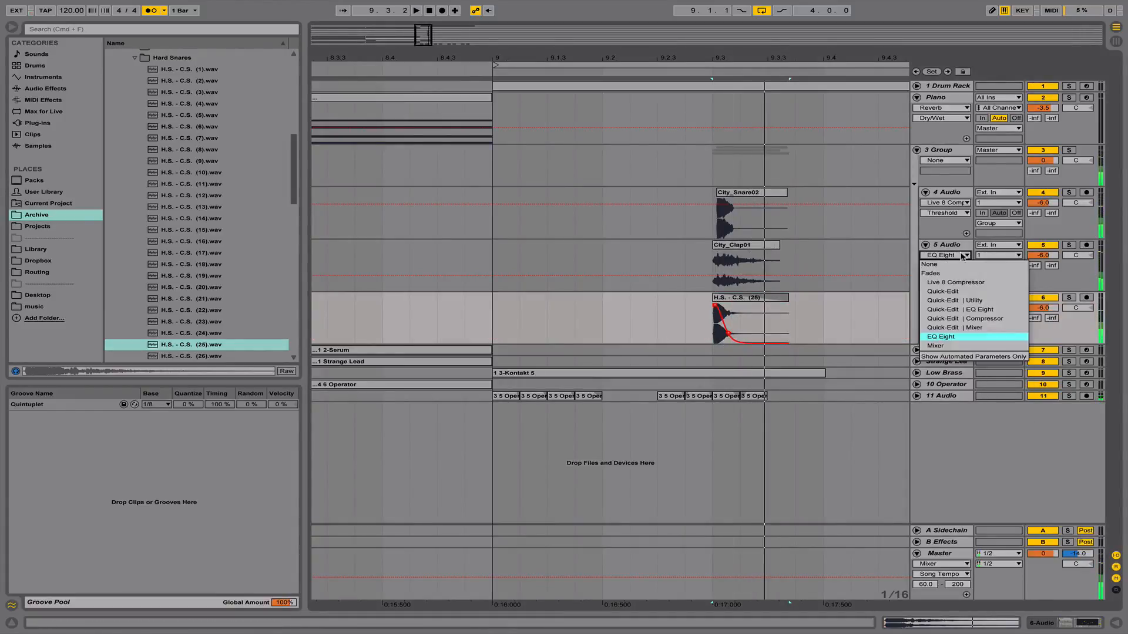
click(931, 273)
click(741, 270)
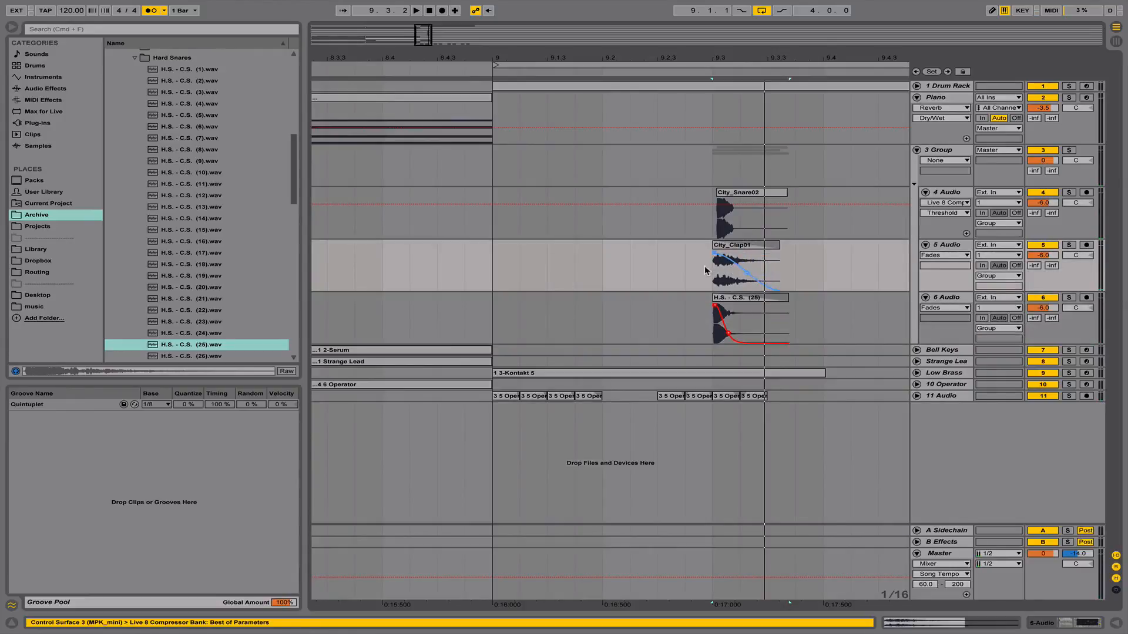
key(space)
key(space)
key(space)
key(space)
key(space)
key(space)
key(space)
mouse_move(746, 273)
mouse_down()
mouse_move(732, 289)
mouse_move(744, 286)
mouse_up()
key(space)
key(space)
key(space)
key(space)
key(space)
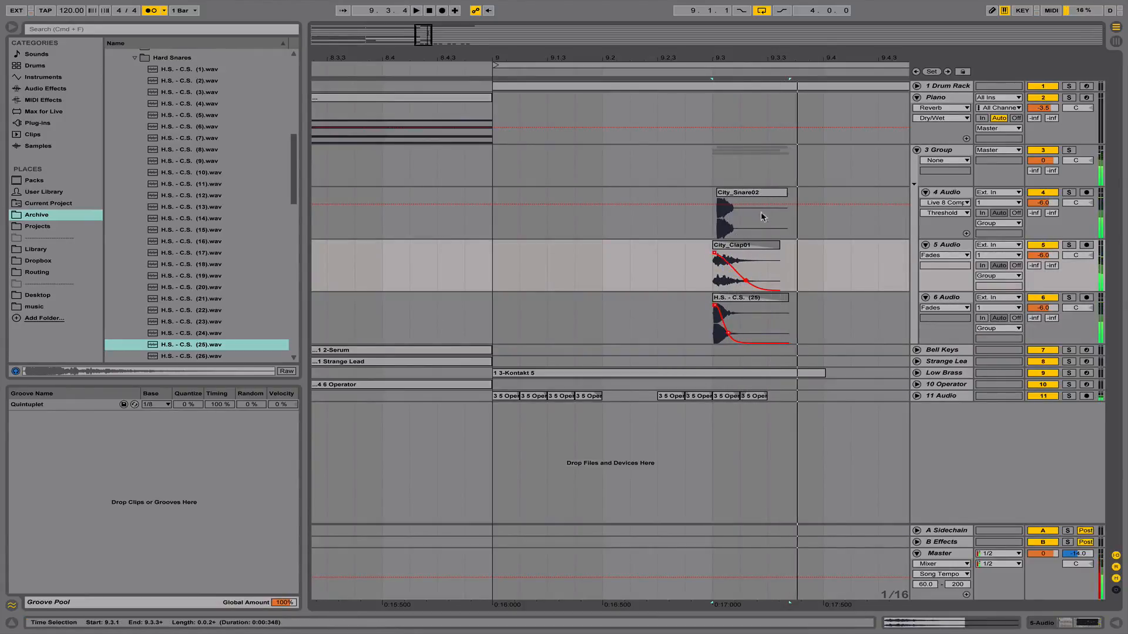
Solo the City_Snare02 track and play its clip on its own from 9.3
click(725, 191)
key(space)
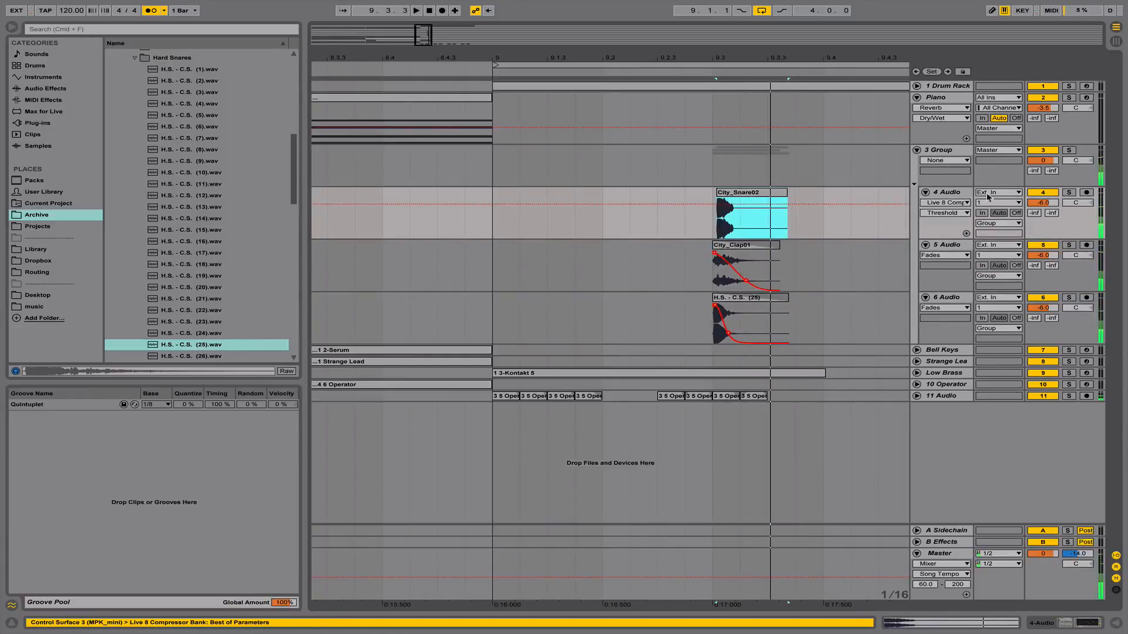
click(1067, 192)
key(space)
key(space)
click(731, 194)
key(space)
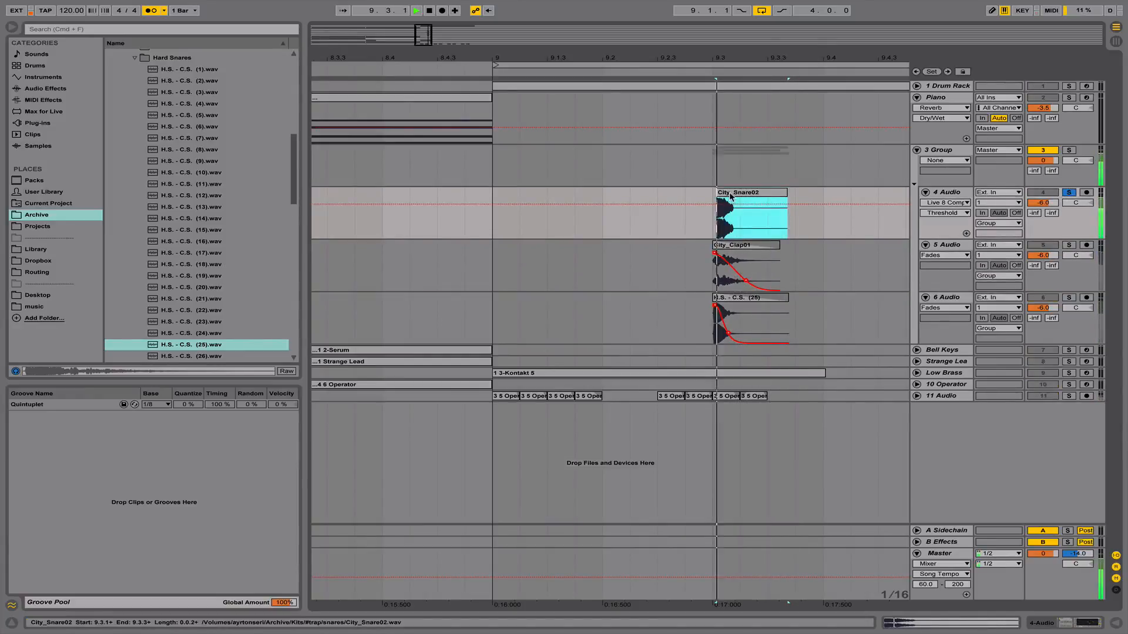
Transpose the City_Snare02 clip up and raise its clip gain, and play it soloed
double_click(731, 196)
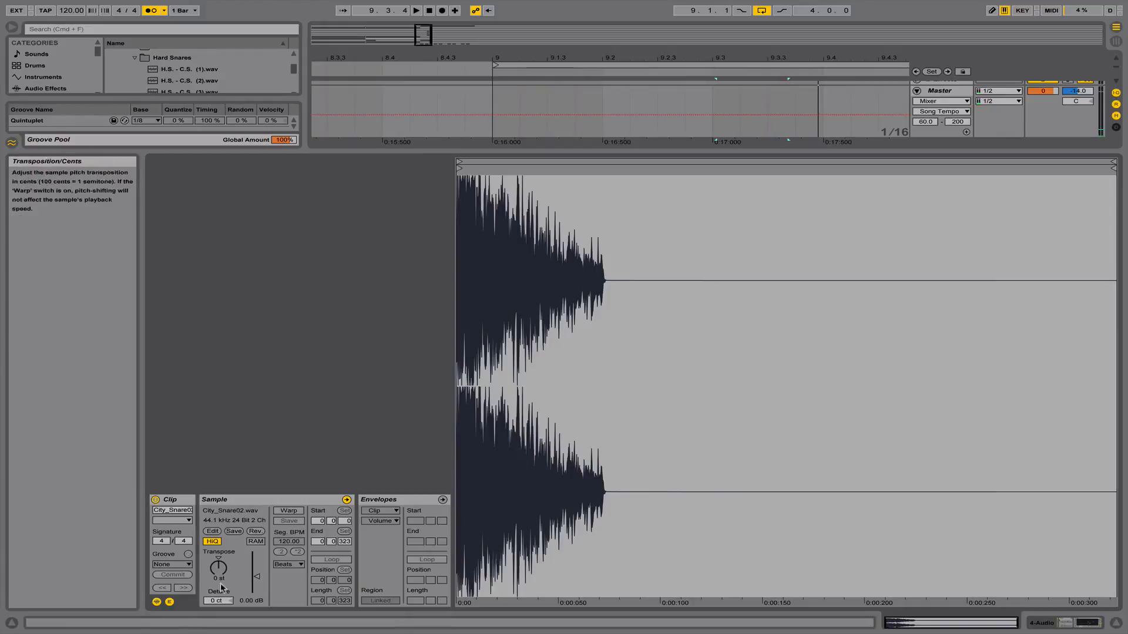
drag(259, 582, 258, 575)
key(space)
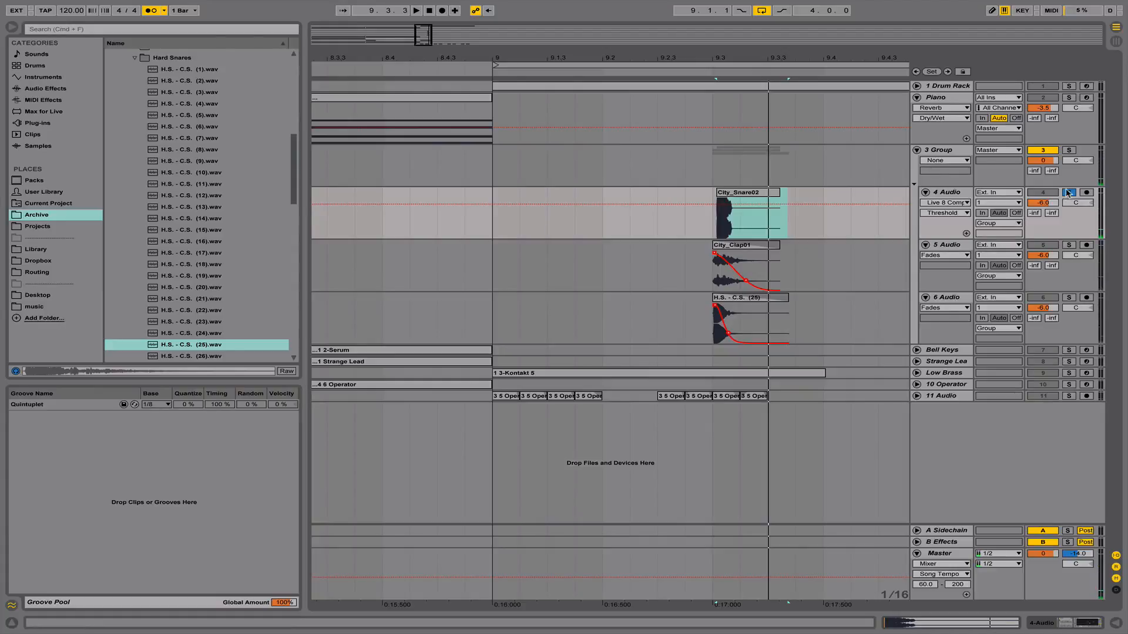
Clear the solo on the City_Snare02 track and play the full mix from 9.3 and from bar 9
click(1068, 193)
key(space)
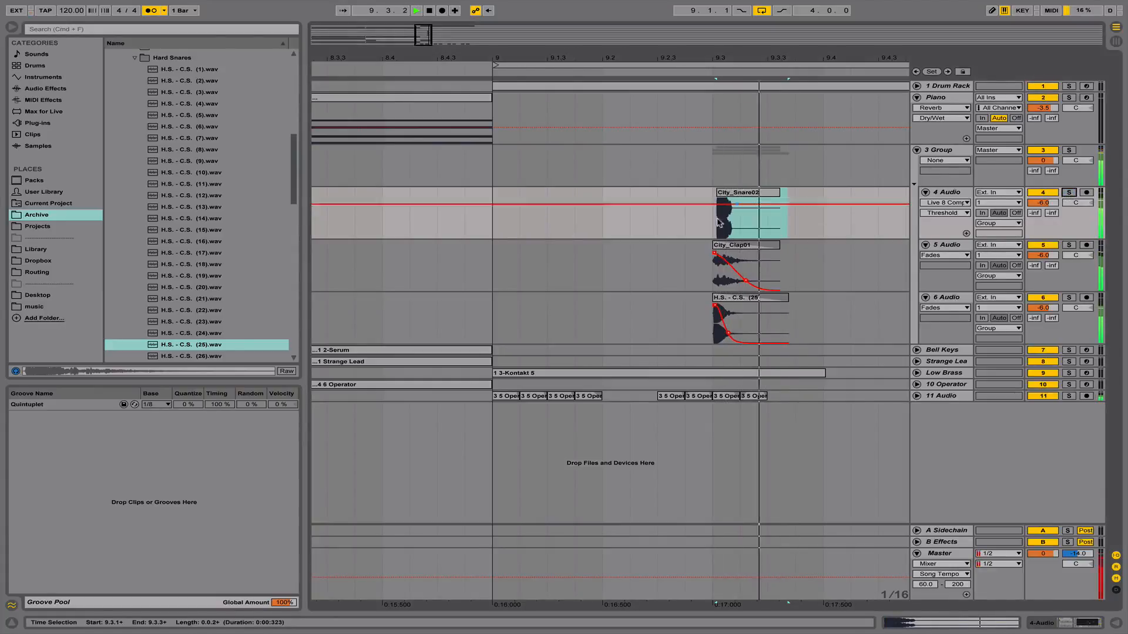
click(600, 262)
key(space)
key(space)
click(492, 258)
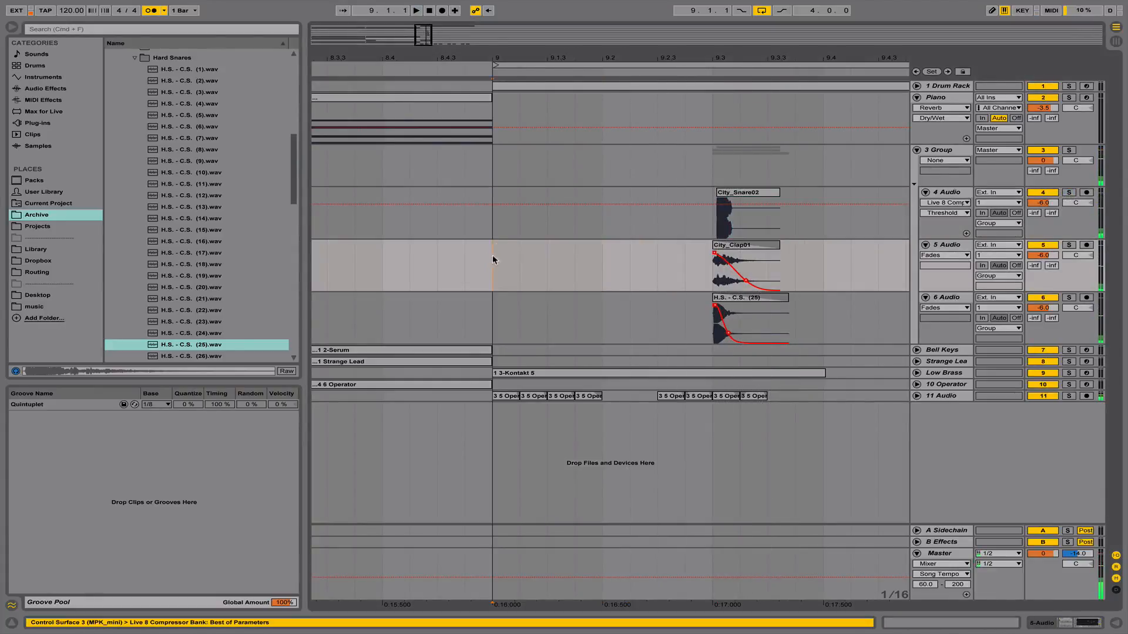
key(space)
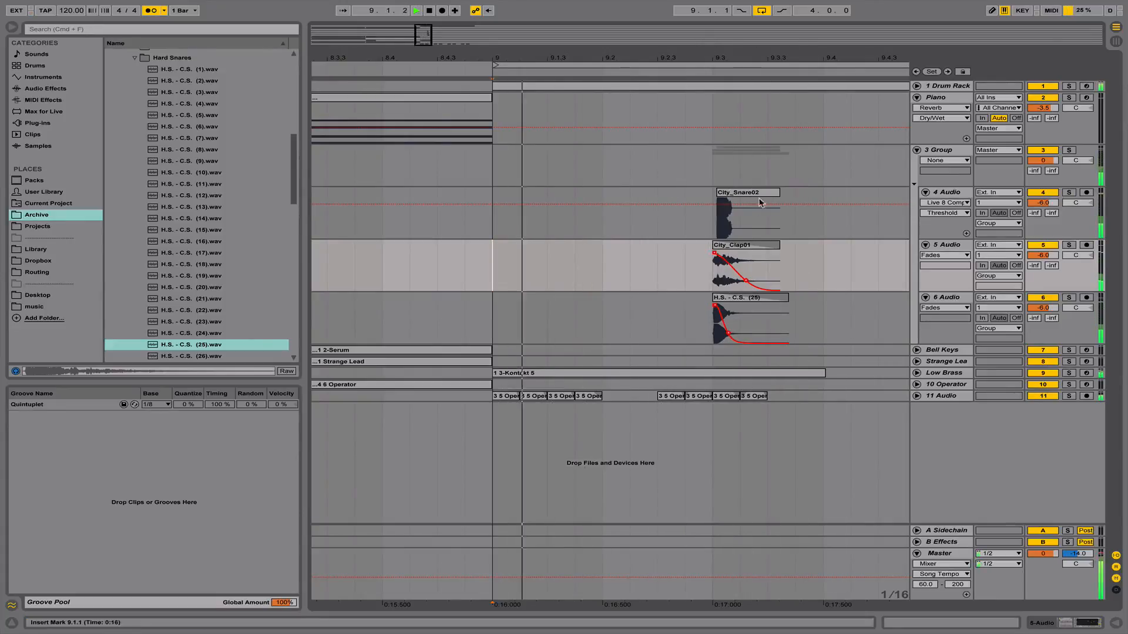
key(space)
In the hard snare's EQ Eight, raise band 2 to 3.84 dB and move bands 1 and 3 to higher frequencies while playing the clip
double_click(728, 298)
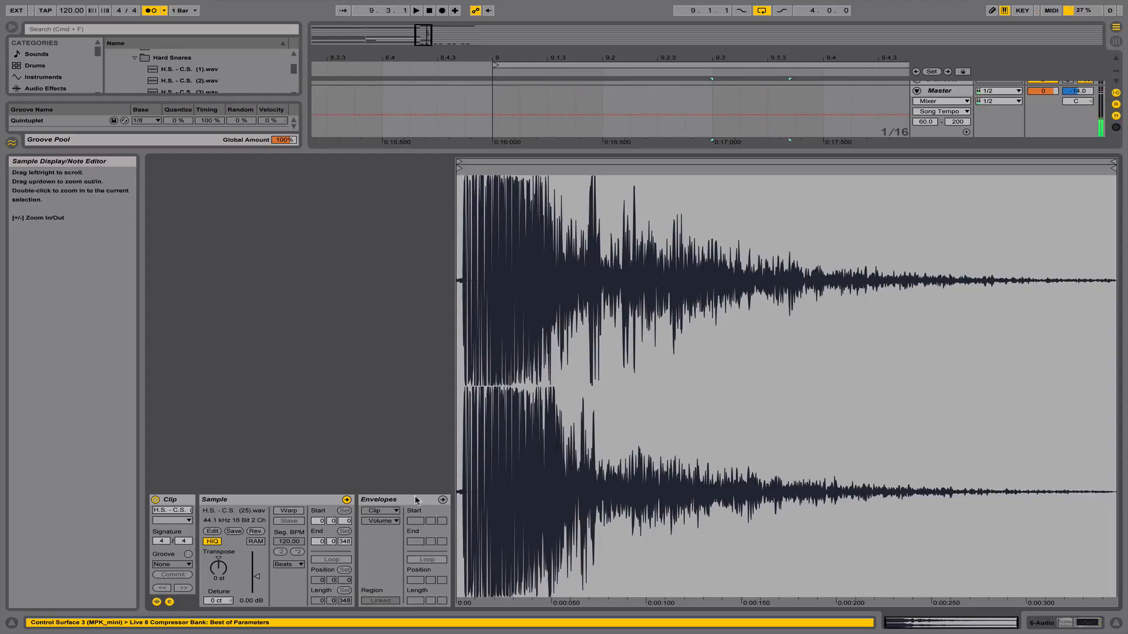
click(1043, 623)
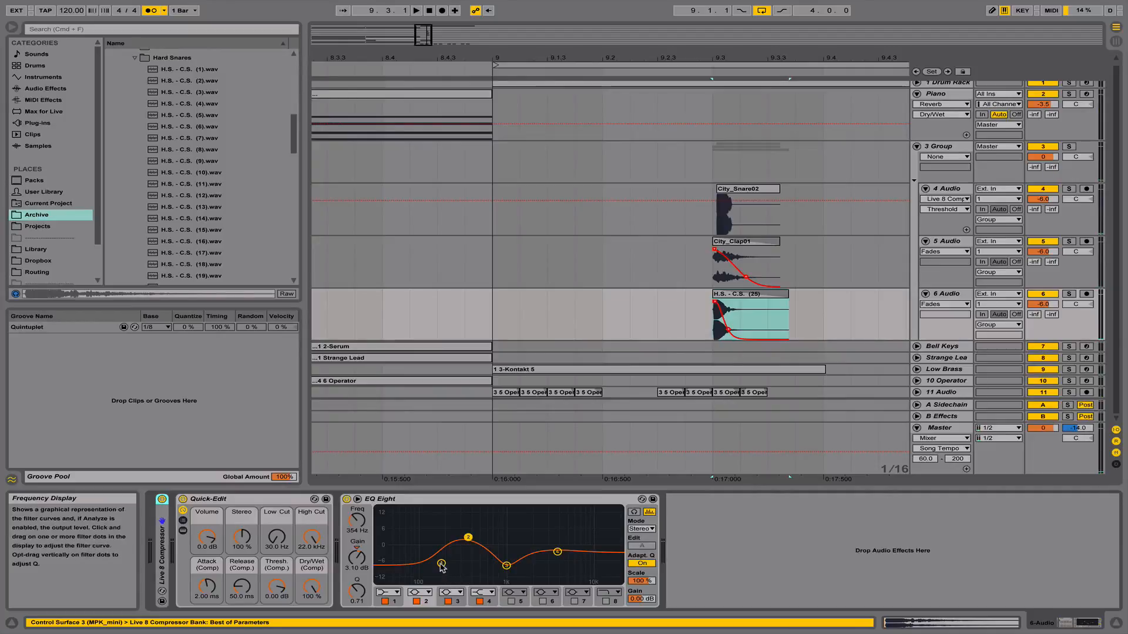
drag(441, 564, 469, 535)
key(space)
key(space)
key(space)
key(space)
key(space)
key(space)
key(space)
key(space)
key(space)
key(space)
key(space)
key(space)
key(space)
key(space)
key(space)
key(space)
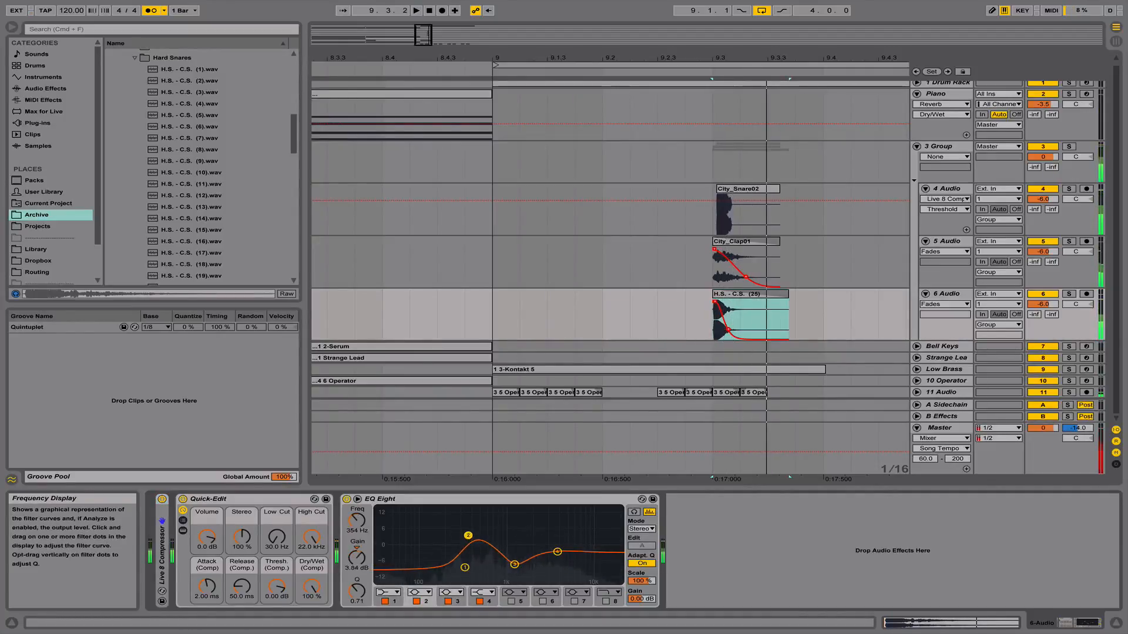
Hide the device view, play the arrangement from bar 9, and rename the drum layer group Snare and collapse it
click(1115, 623)
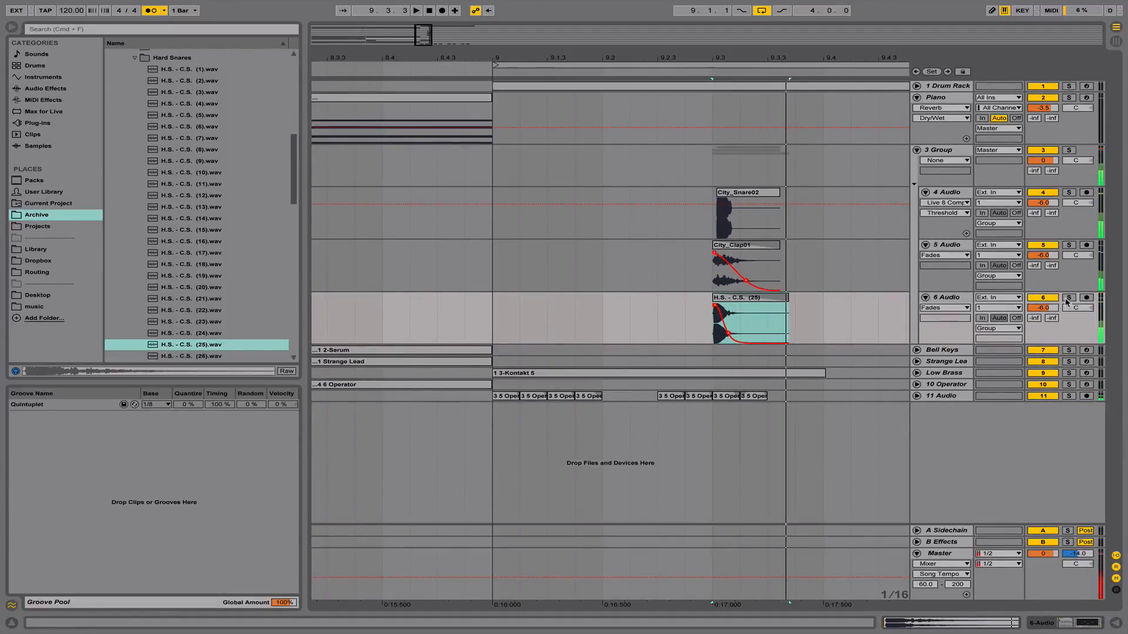
key(space)
click(507, 309)
key(space)
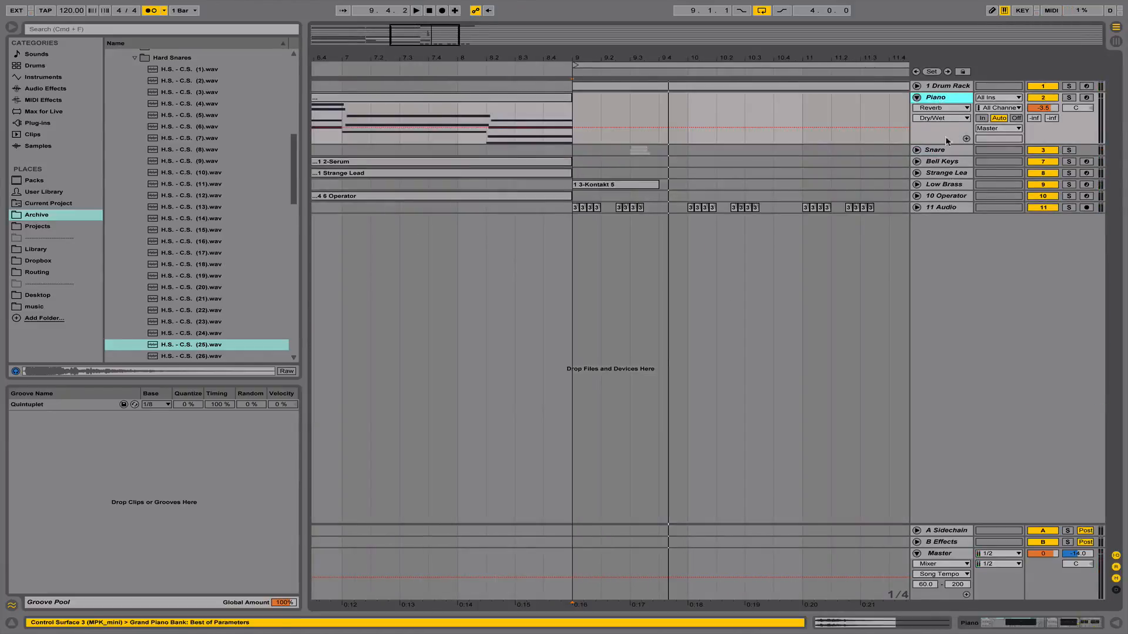
Insert an audio track below Piano, and move the Bell Keys, Strange Lead, Low Brass and Operator tracks directly under Piano, unfolded
key(super+t)
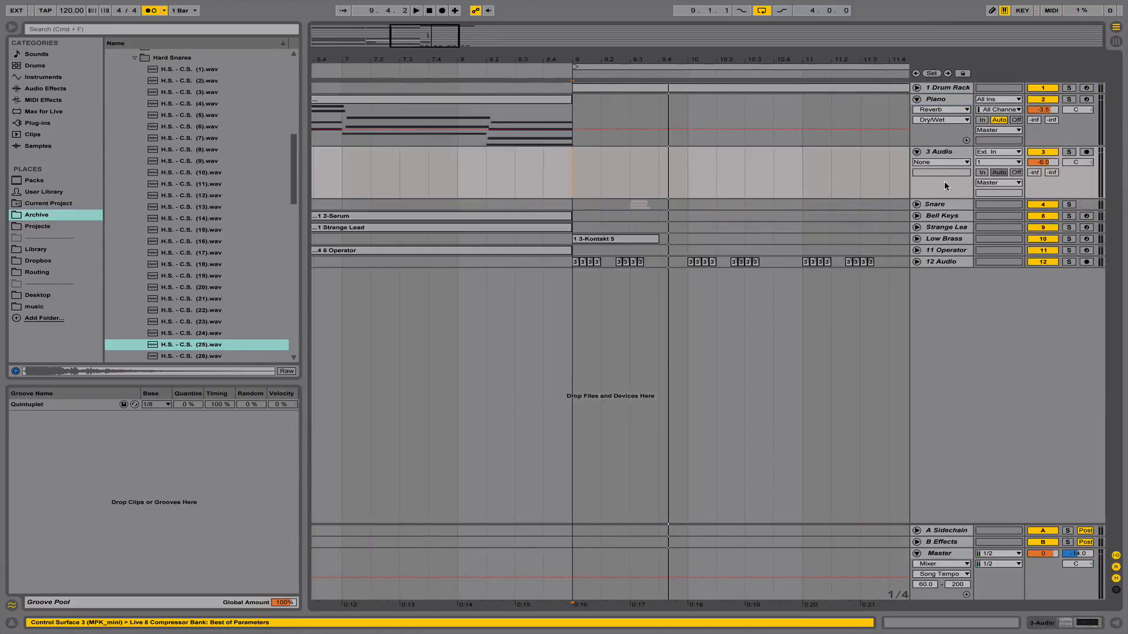
click(940, 216)
shift+click(943, 250)
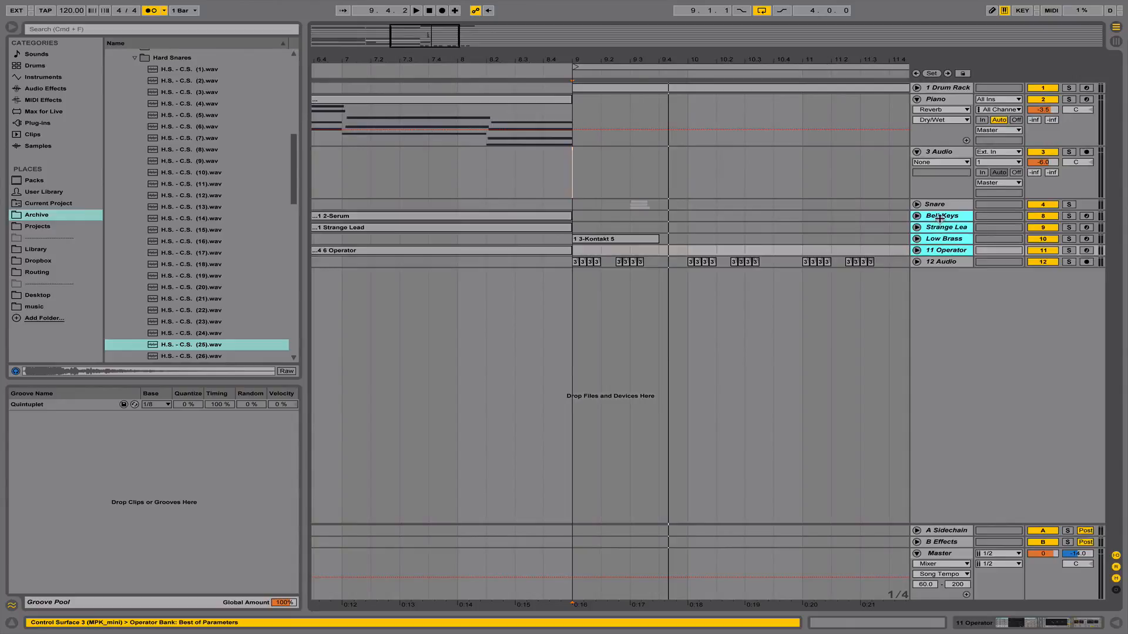
drag(940, 218, 929, 138)
click(917, 152)
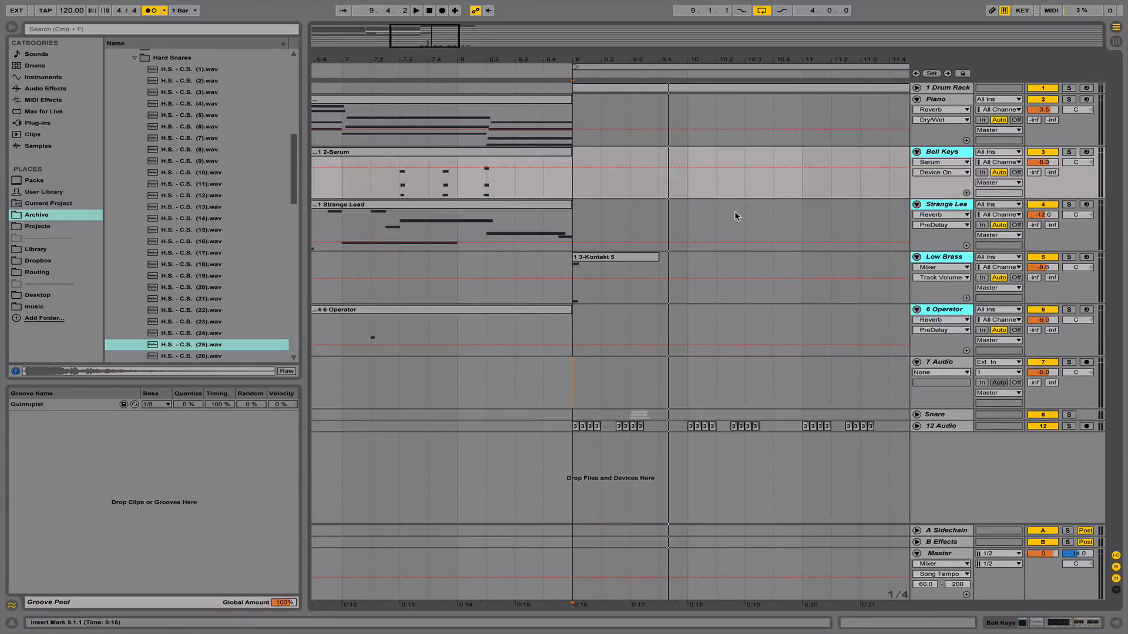
scroll(735, 215, right, 5)
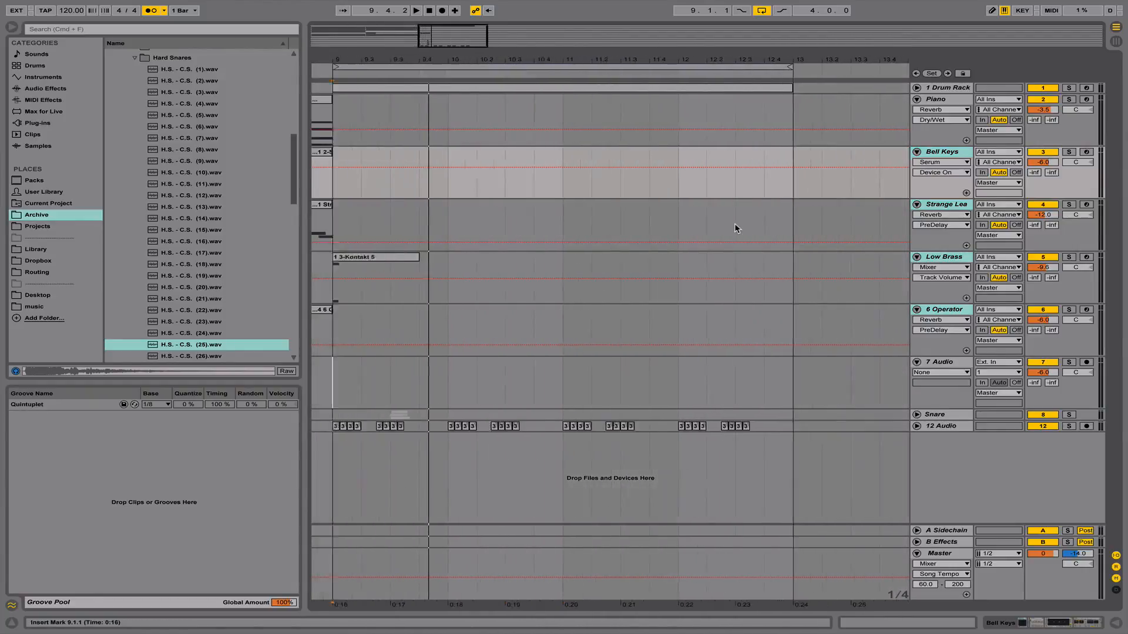
scroll(735, 228, left, 1)
Replace the empty audio track above the Snare group with a new MIDI track below the Operator track
click(957, 362)
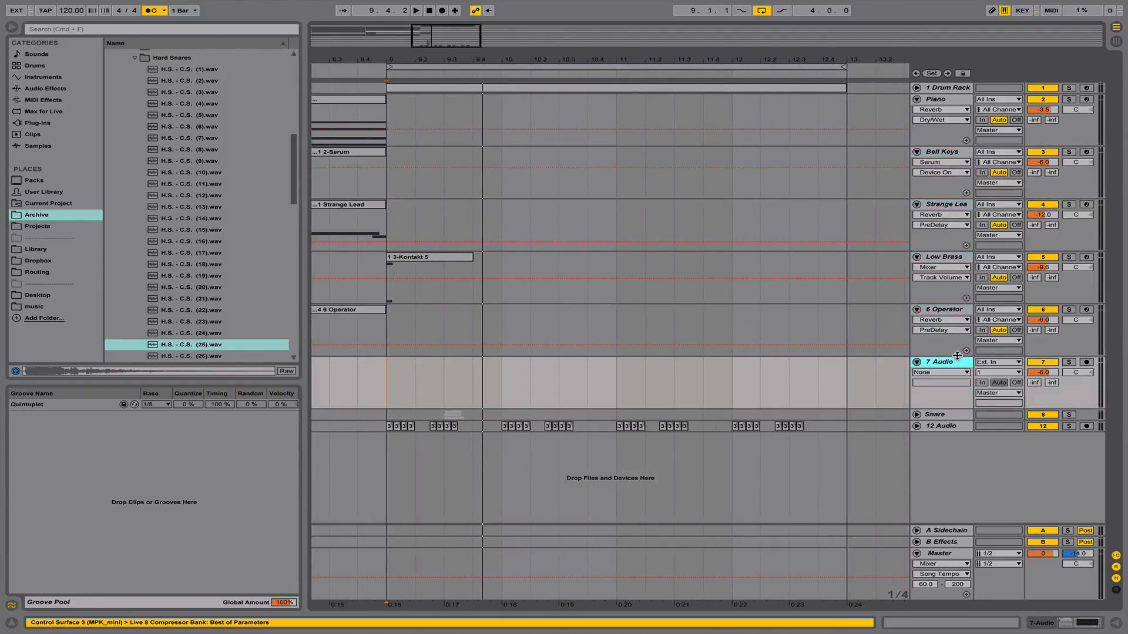
key(Delete)
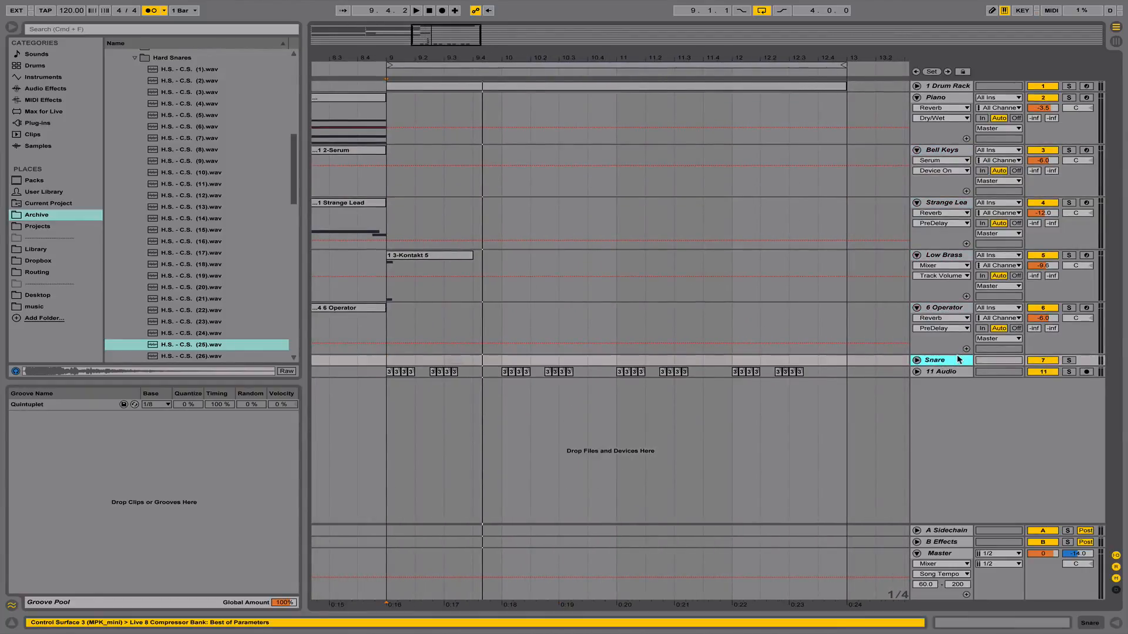
click(953, 312)
key(super+shift+t)
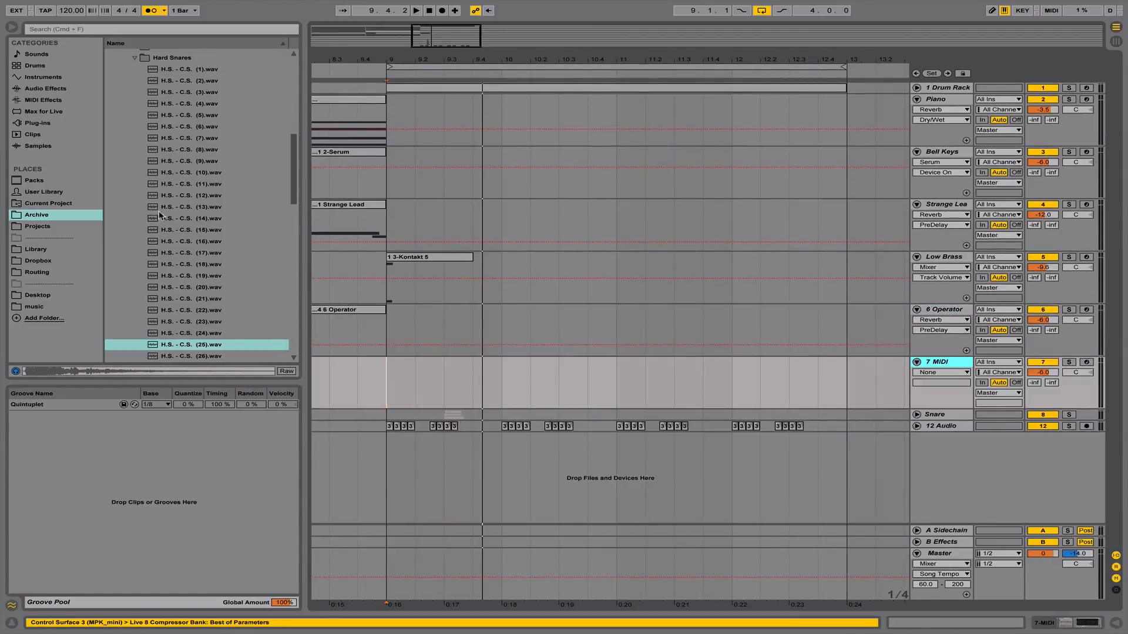
Search the instruments for "hip sub" and load the Hip-Hop Sub Bass preset onto the new MIDI track
click(54, 76)
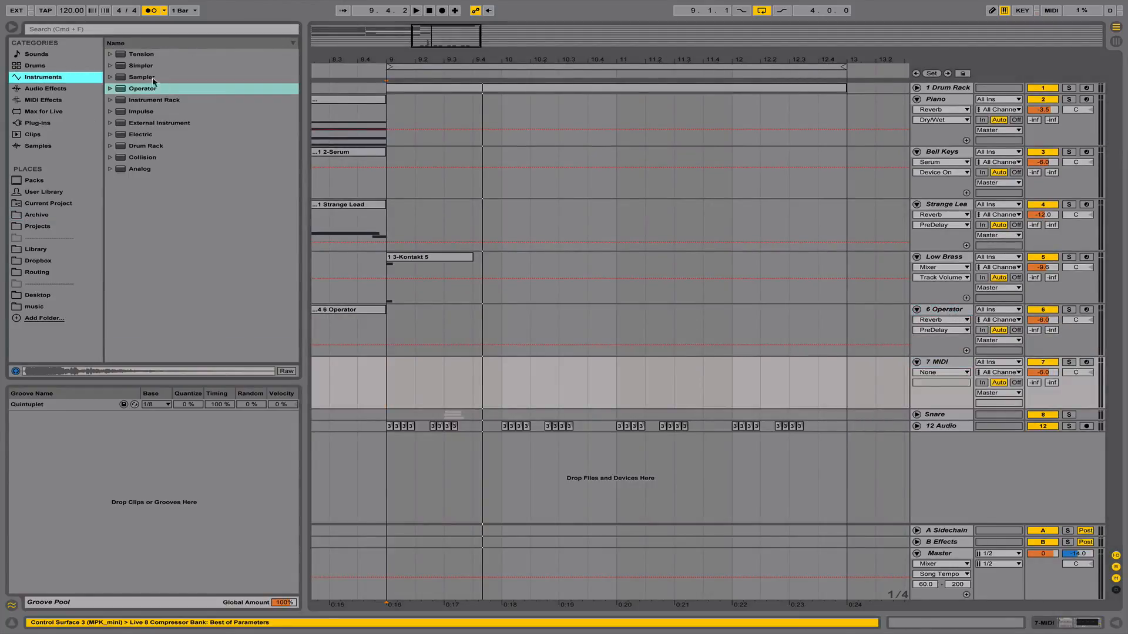
click(132, 31)
text(h)
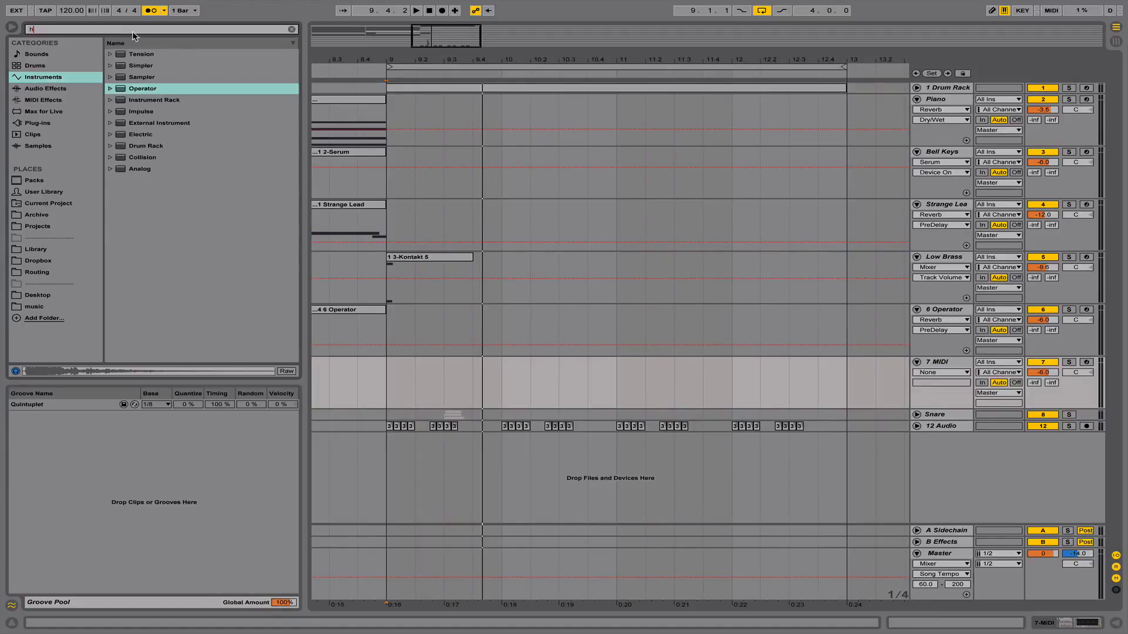
text(ip sub)
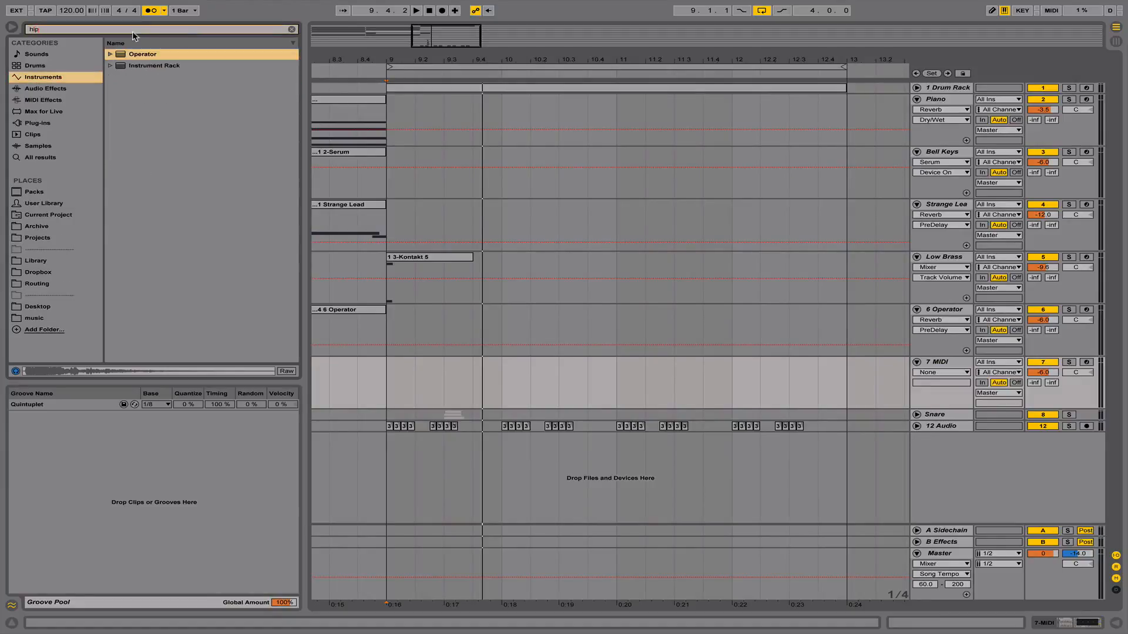
click(109, 65)
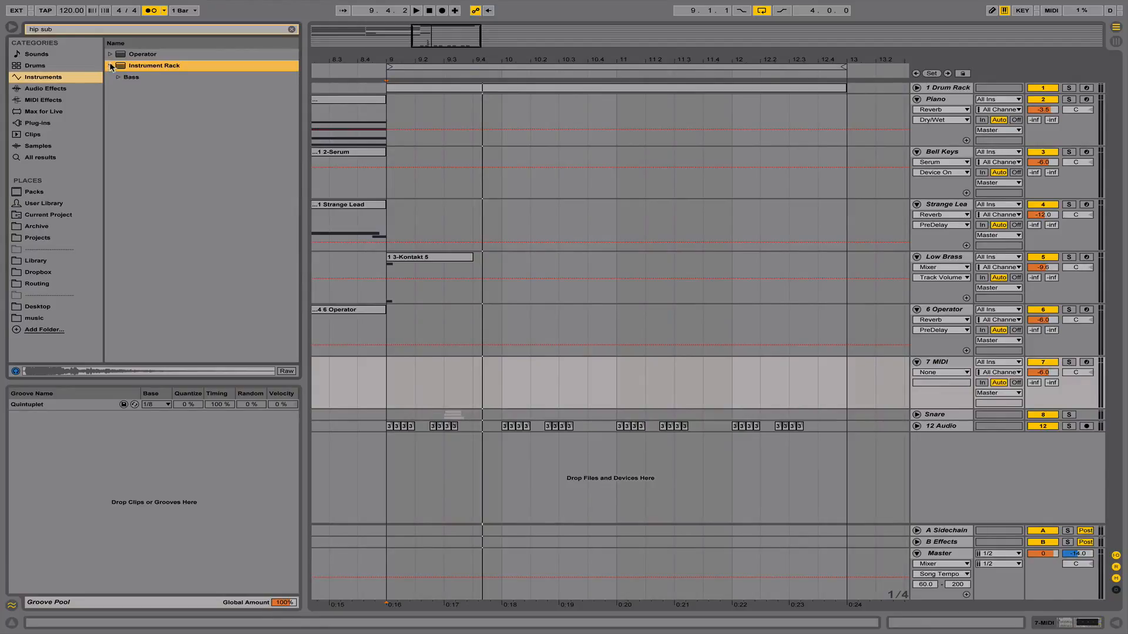
click(116, 77)
drag(134, 91, 715, 397)
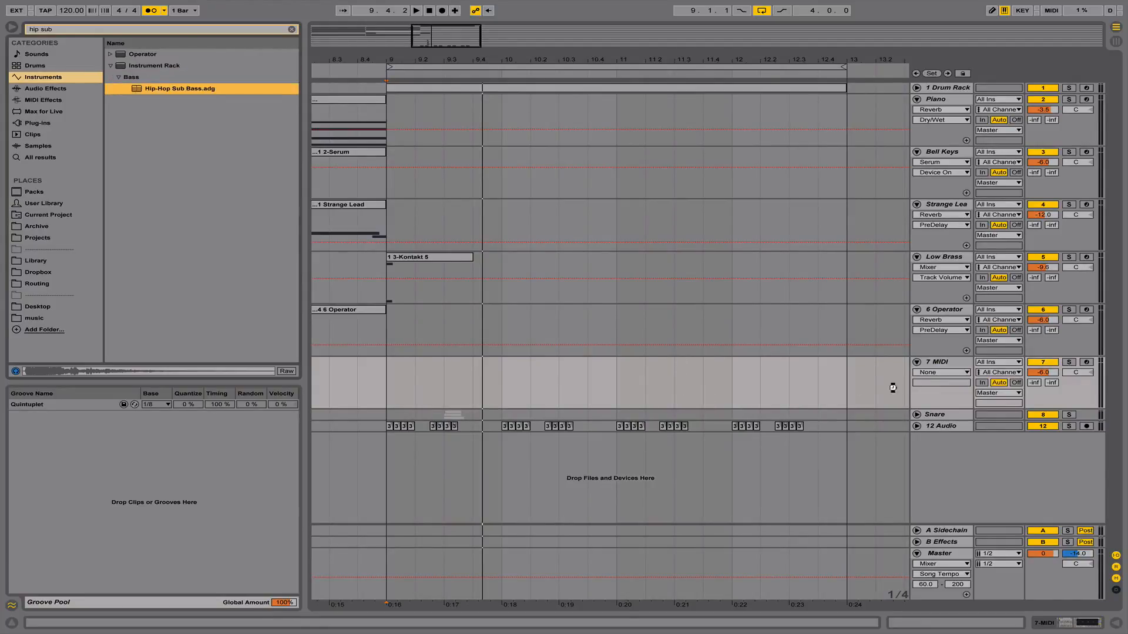
drag(953, 364, 953, 364)
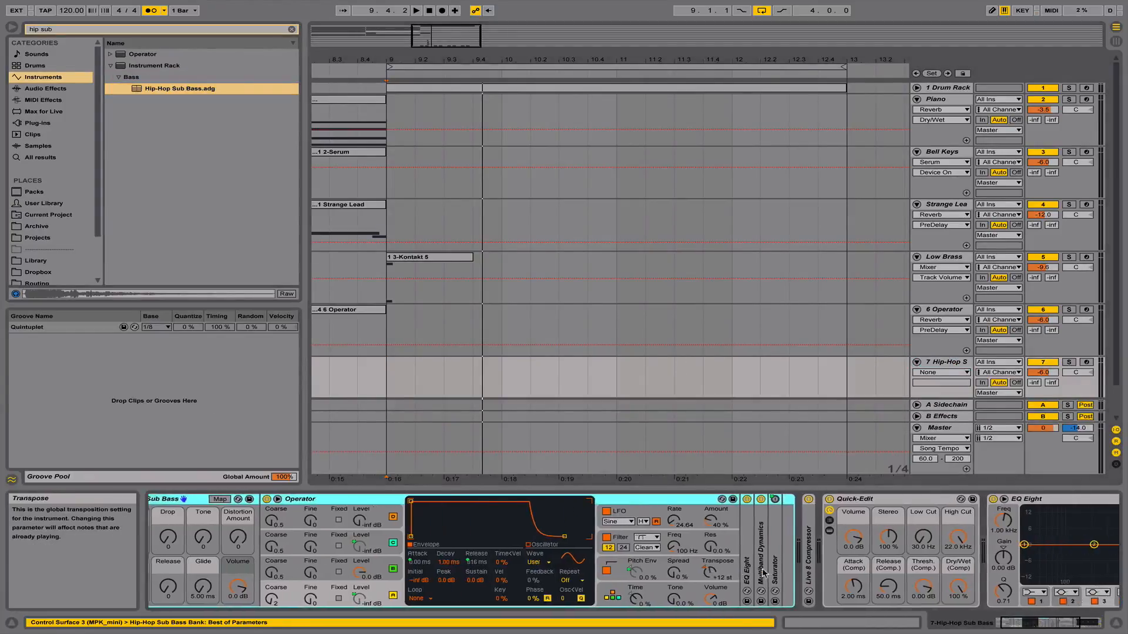
Collapse the Operator device inside the Hip-Hop Sub Bass rack
scroll(474, 530, left, 2)
click(388, 500)
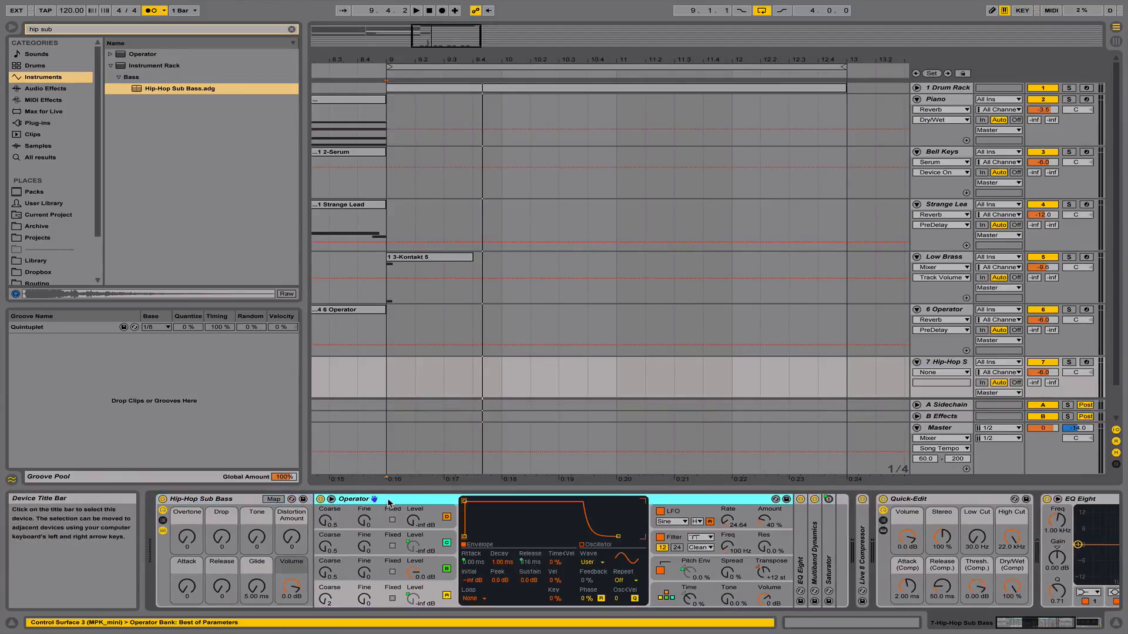
double_click(379, 501)
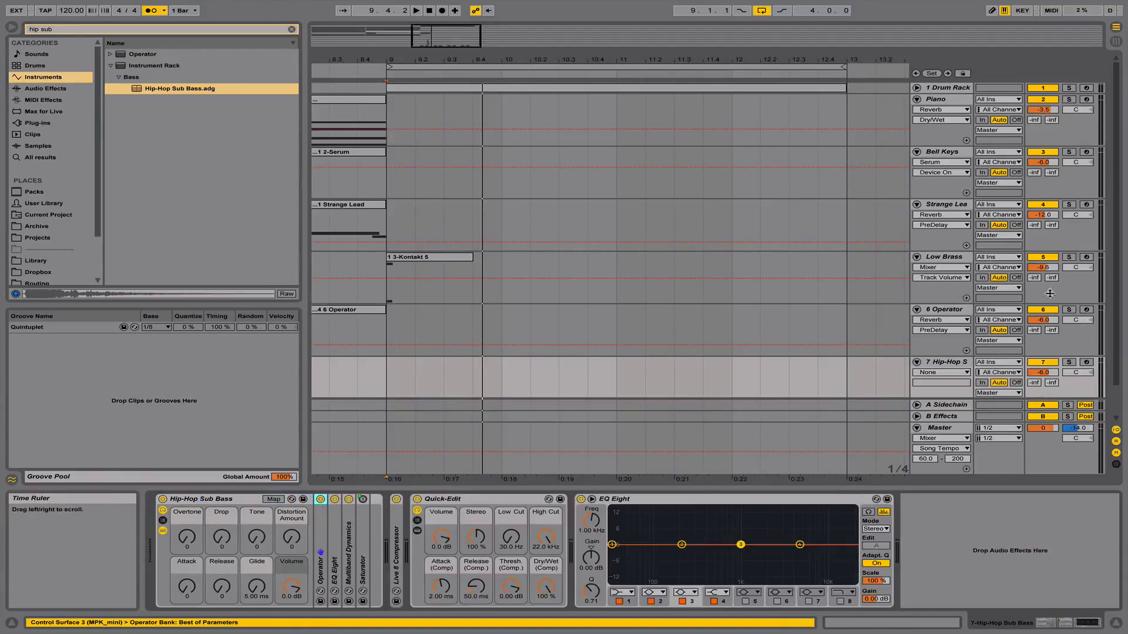
Arm the Hip-Hop Sub Bass track and audition notes an octave lower, trying out the Distortion Amount macro
click(415, 376)
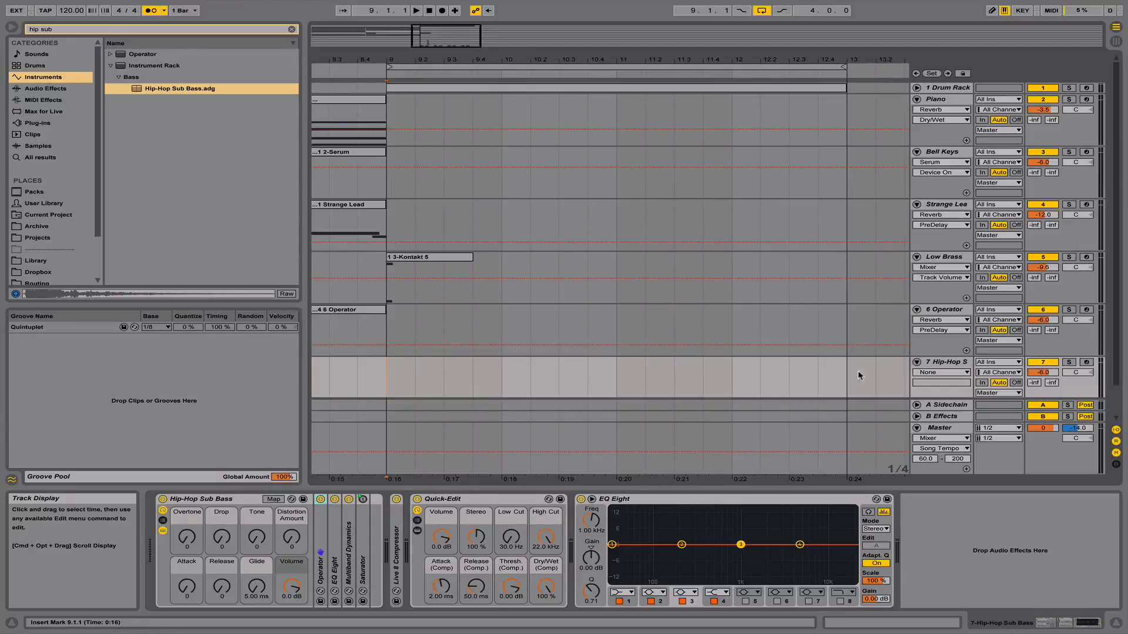
click(1084, 362)
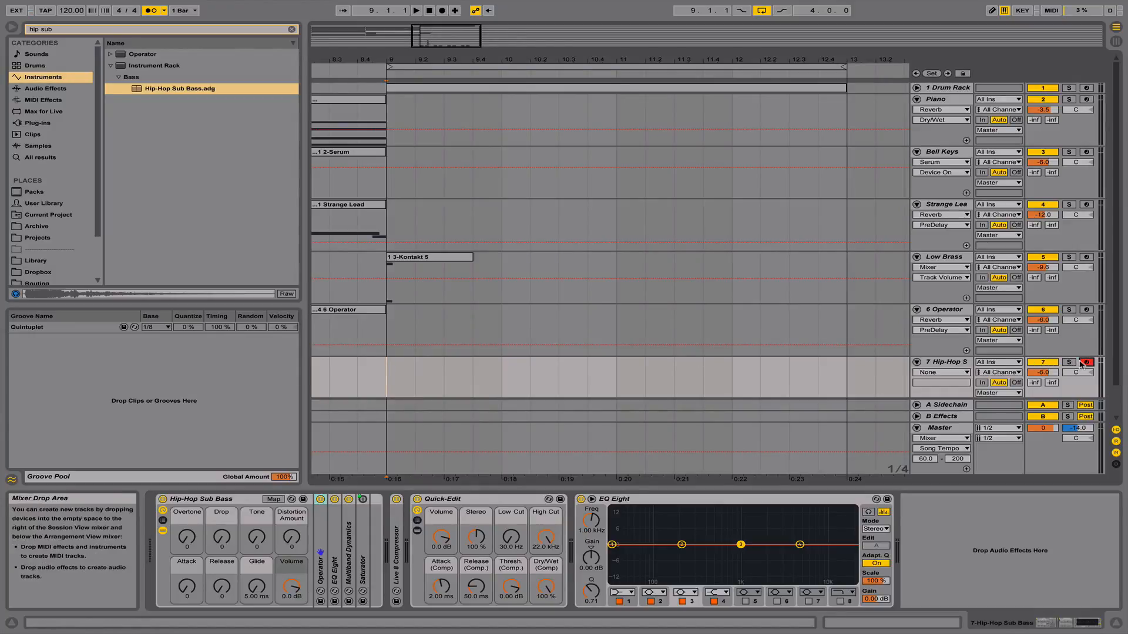
key(a)
key(z)
key(a)
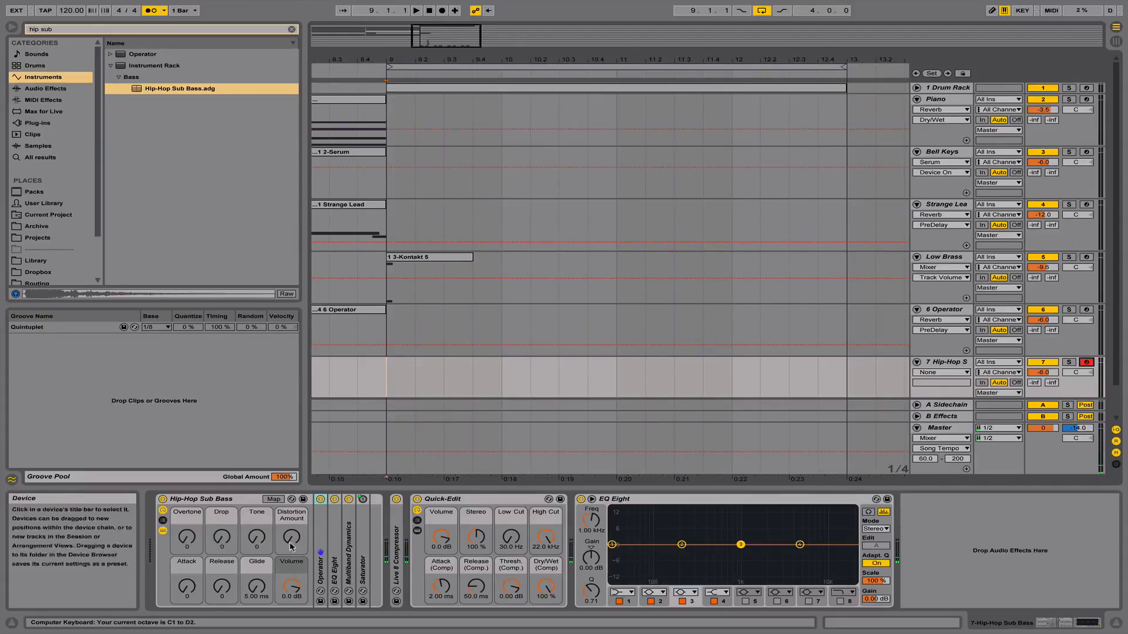
mouse_move(291, 538)
mouse_down()
mouse_move(291, 471)
mouse_move(292, 538)
mouse_up()
key(a)
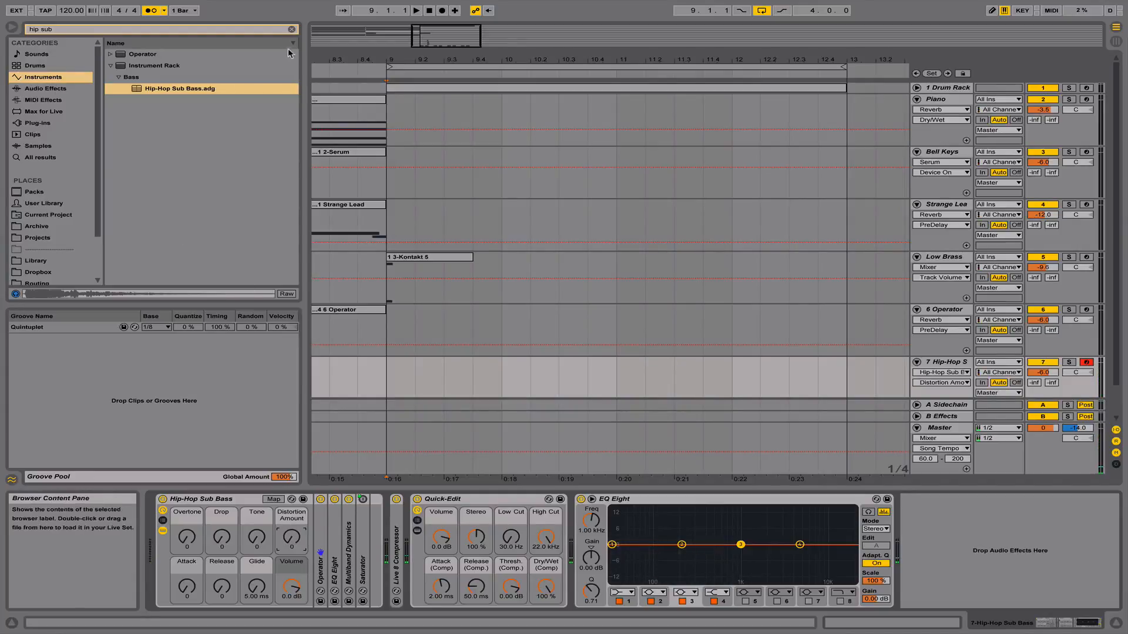
Clear the instrument search and insert a Saturator audio effect directly after the Hip-Hop Sub Bass rack
click(291, 28)
click(115, 98)
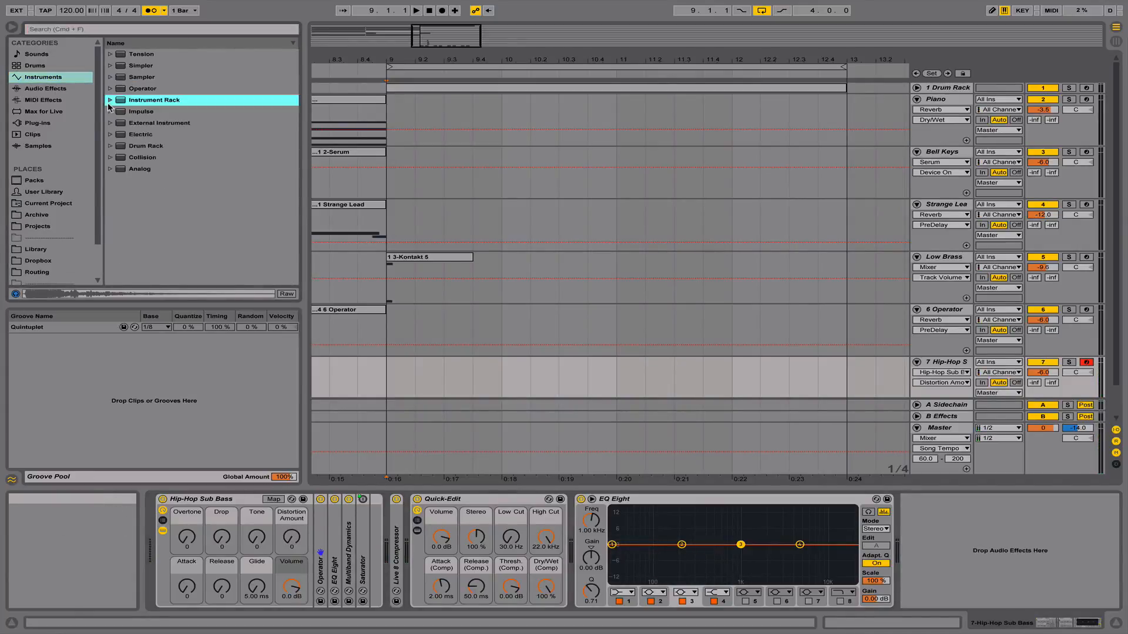
click(45, 88)
scroll(164, 174, down, 2)
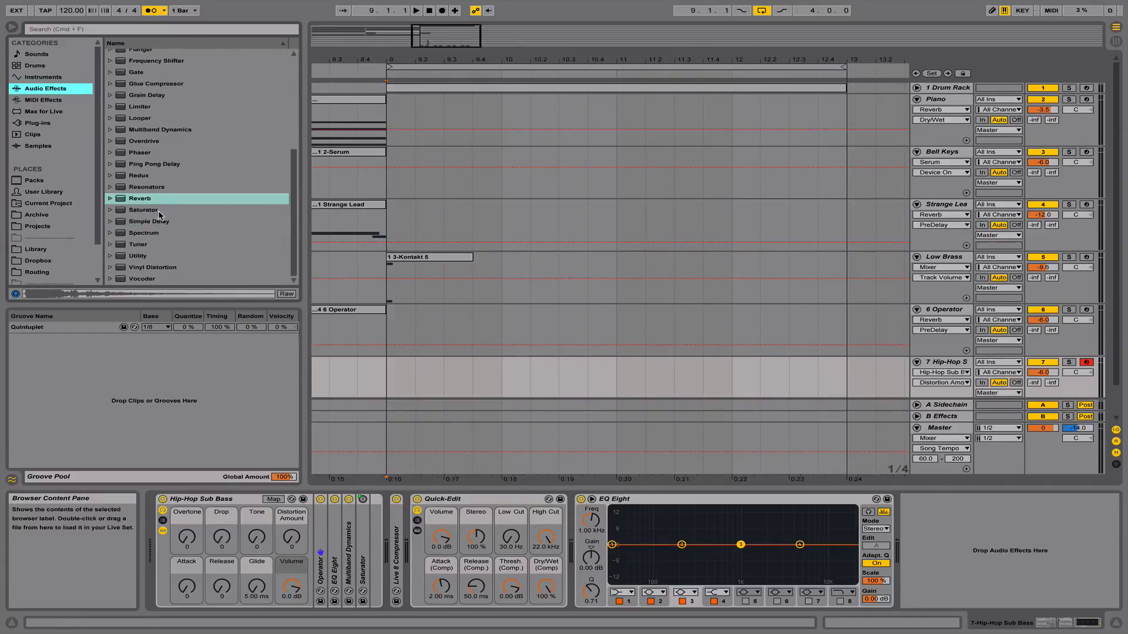
mouse_move(144, 210)
mouse_down()
mouse_move(347, 468)
mouse_move(404, 509)
mouse_up()
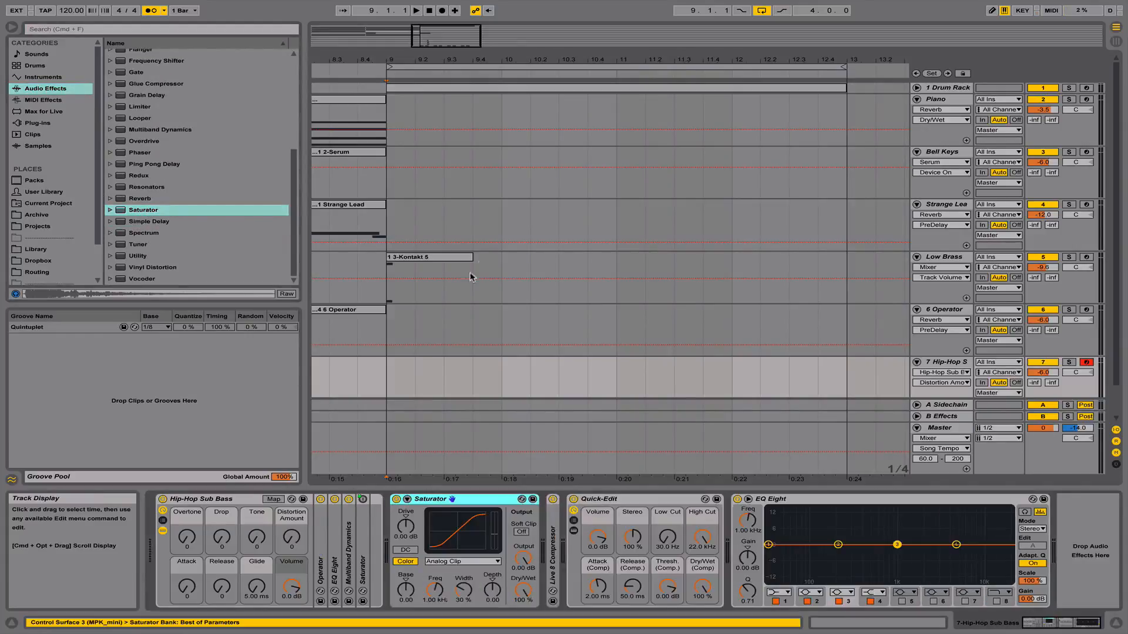
Check the opening Piano clip, insert an empty MIDI clip from 9.1 to 9.4 on the Operator track, and open it for note editing
scroll(509, 264, left, 10)
double_click(327, 99)
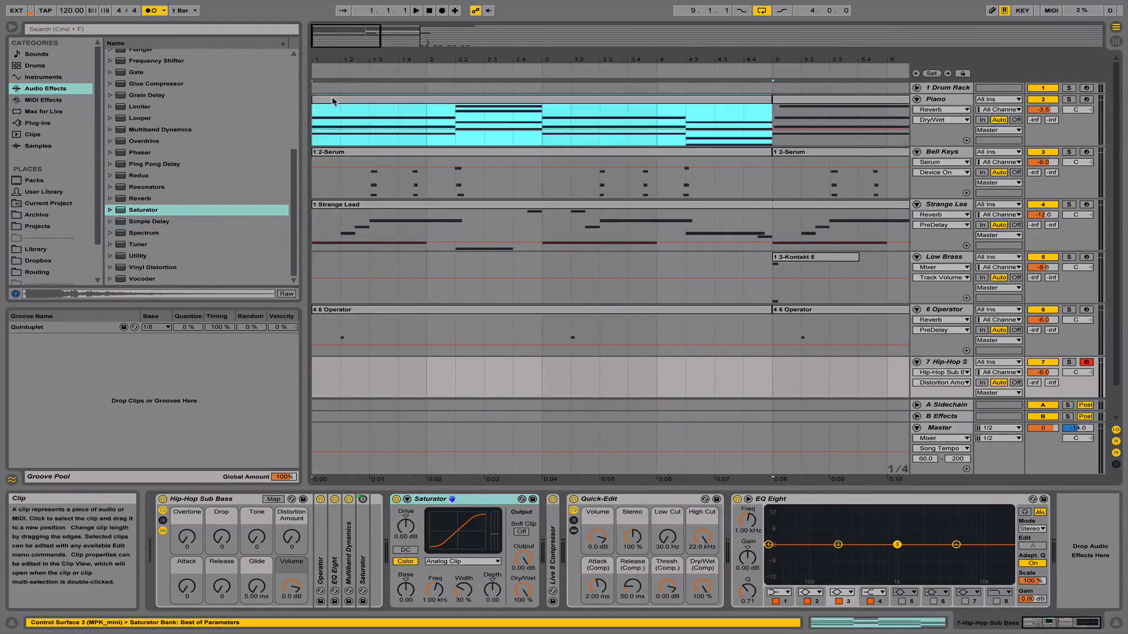
drag(484, 387, 526, 445)
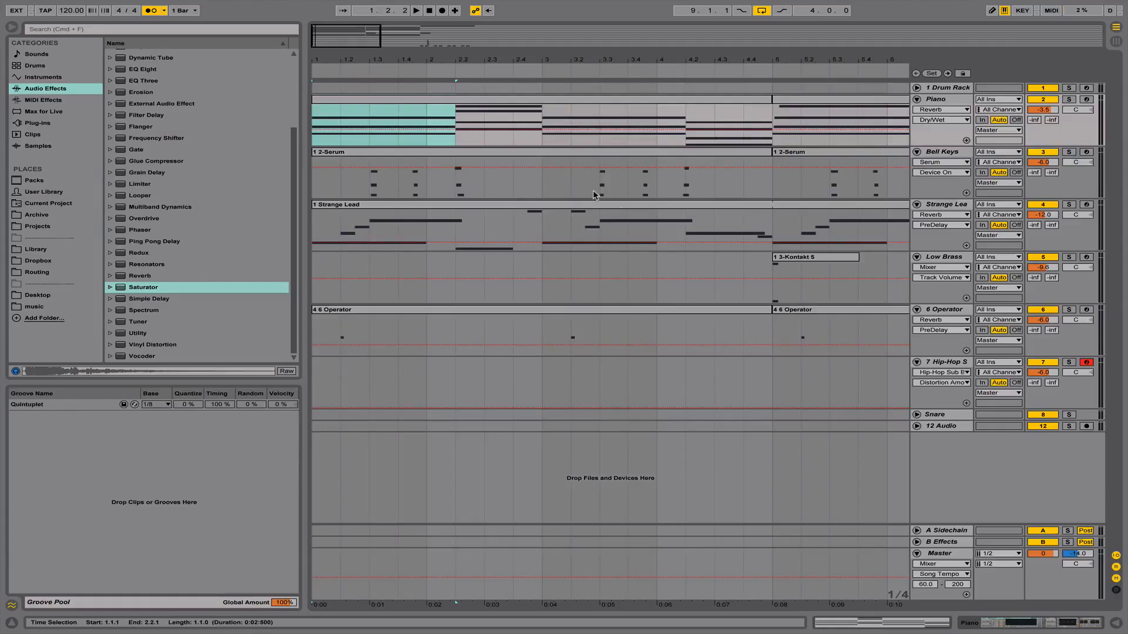
scroll(644, 191, right, 10)
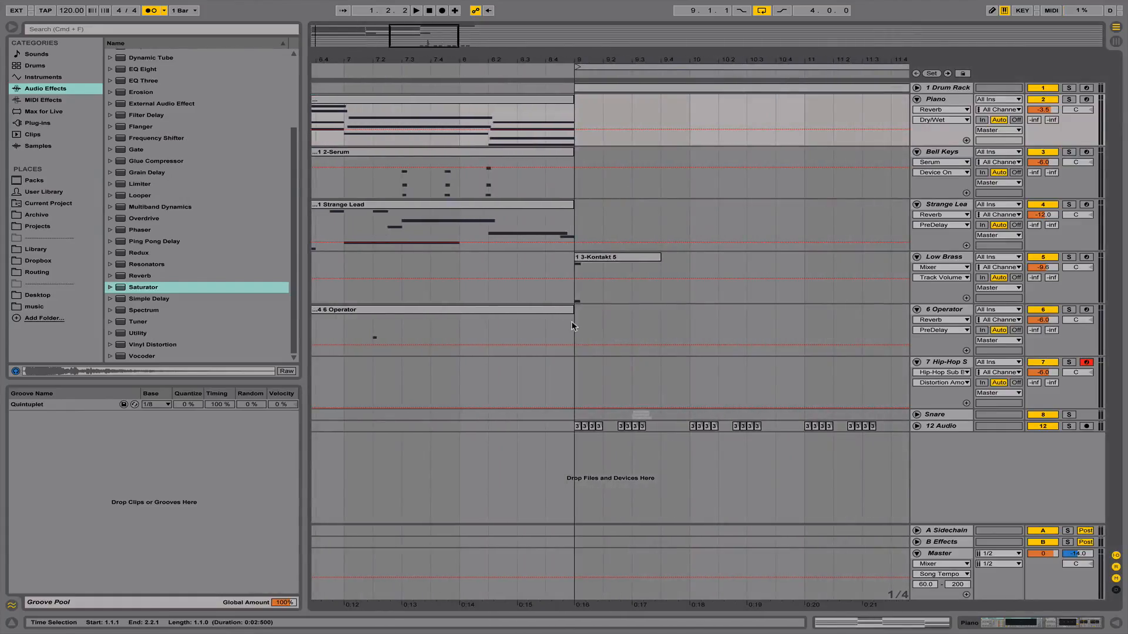
drag(571, 325, 658, 328)
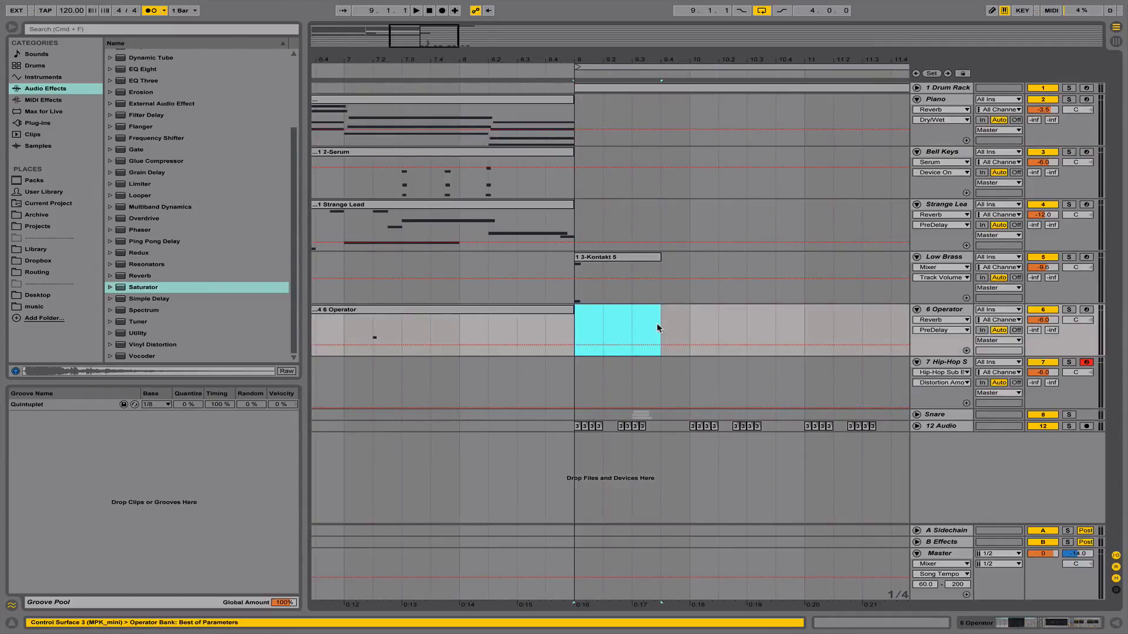
key(super+shift+m)
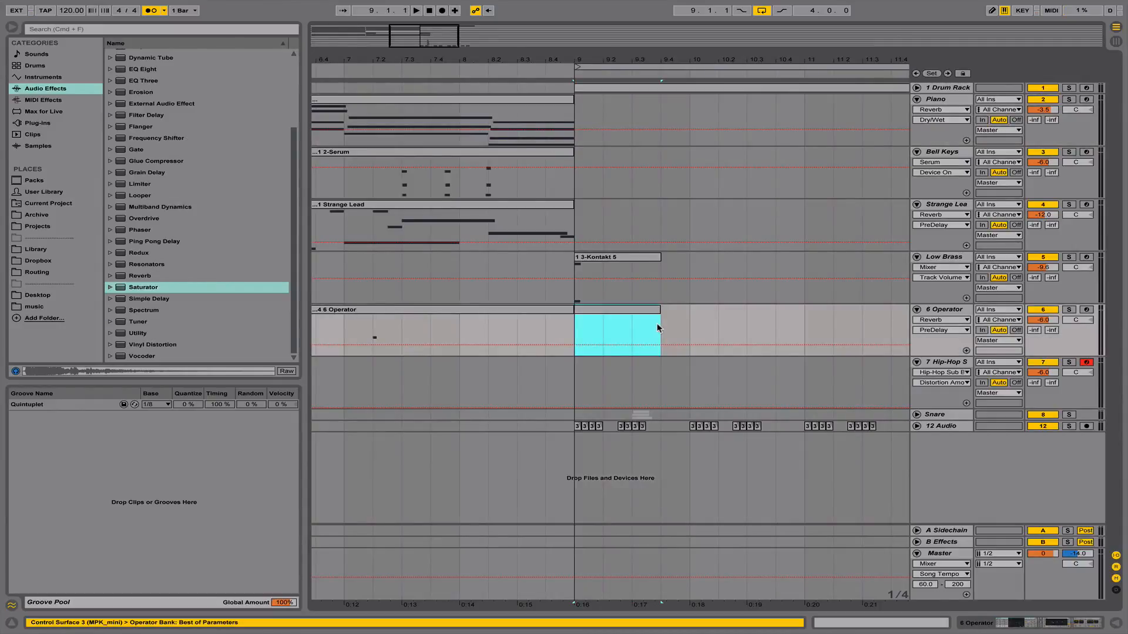
double_click(657, 323)
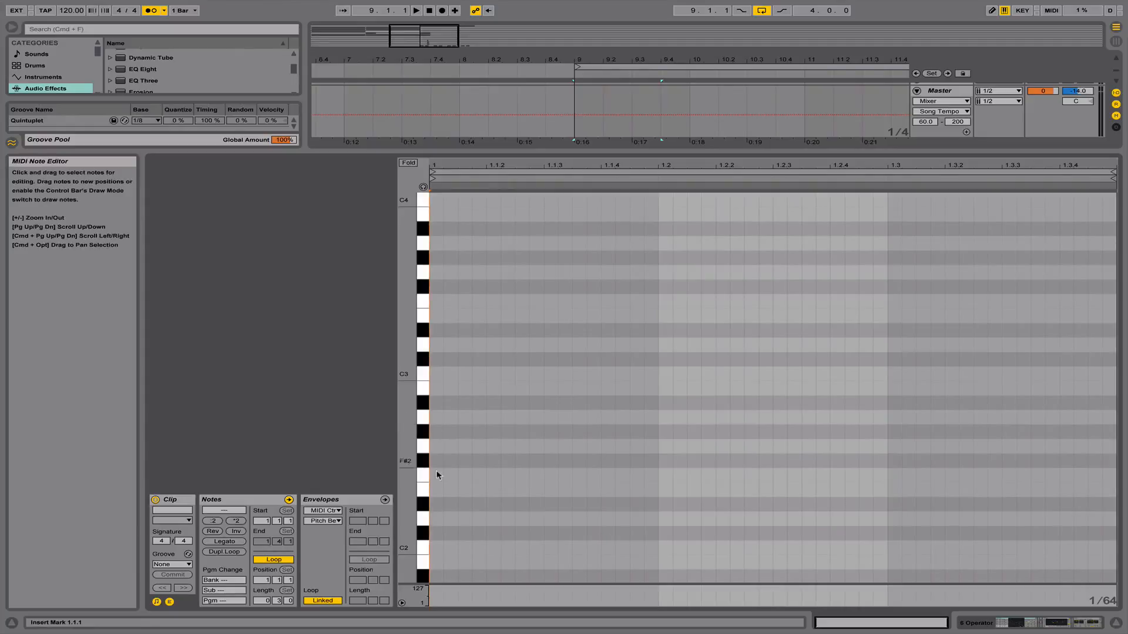
Add an A0 note at the start of the new clip, lengthen it to one beat, and audition it
scroll(435, 529, down, 6)
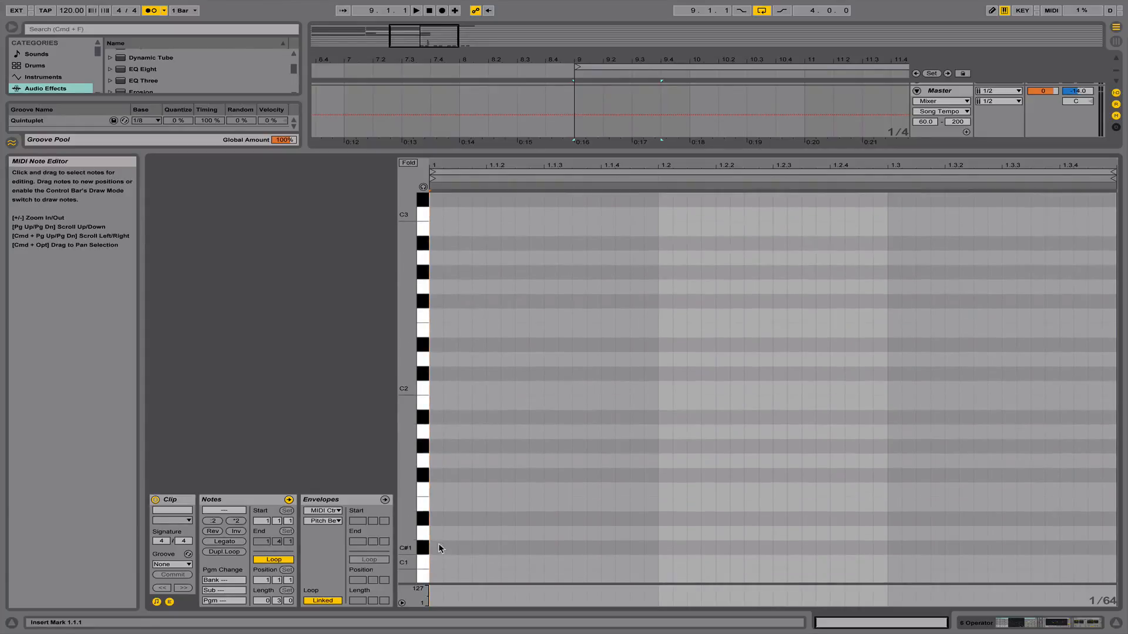
double_click(438, 533)
key(space)
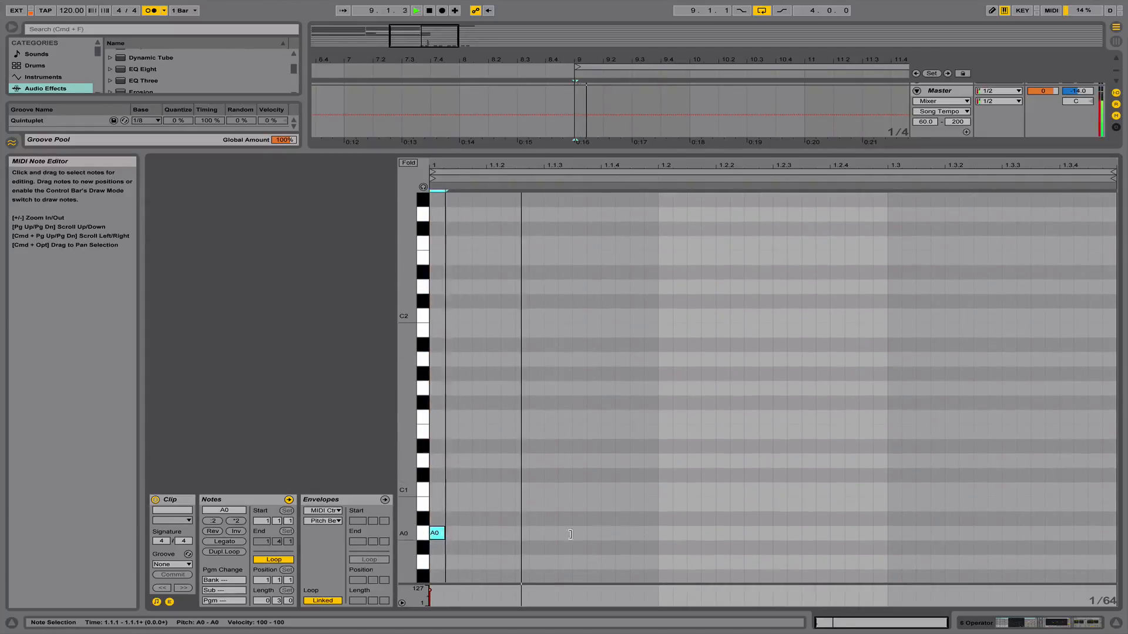
drag(444, 534, 658, 534)
key(space)
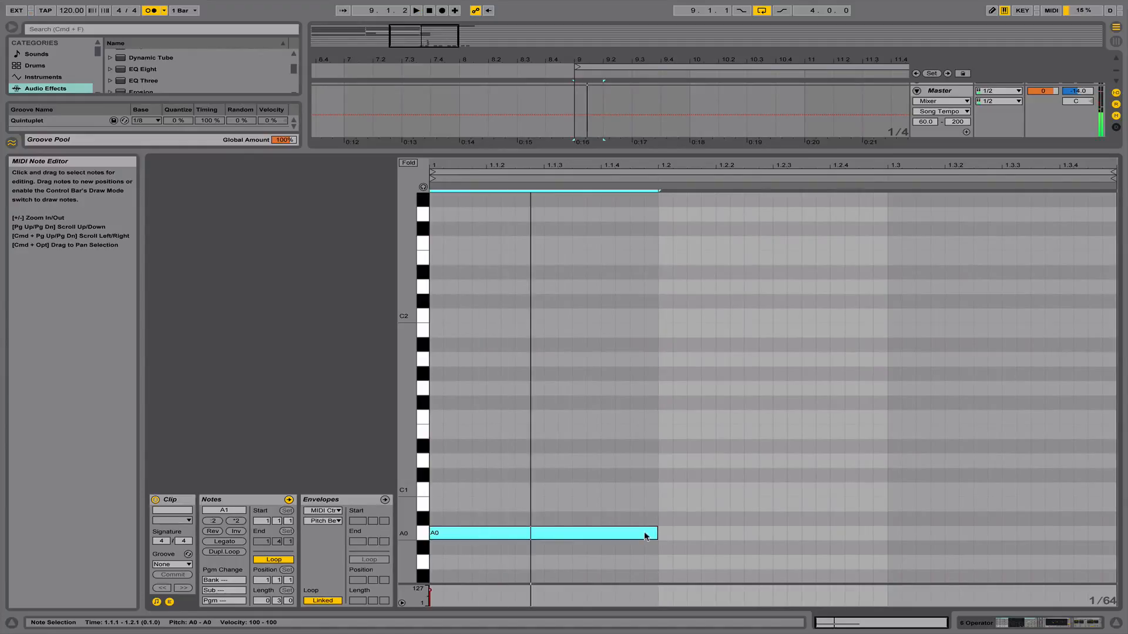
Raise the note an octave to A1 and move the clip's first beat to the Hip-Hop Sub Bass track
key(shift+Up)
key(space)
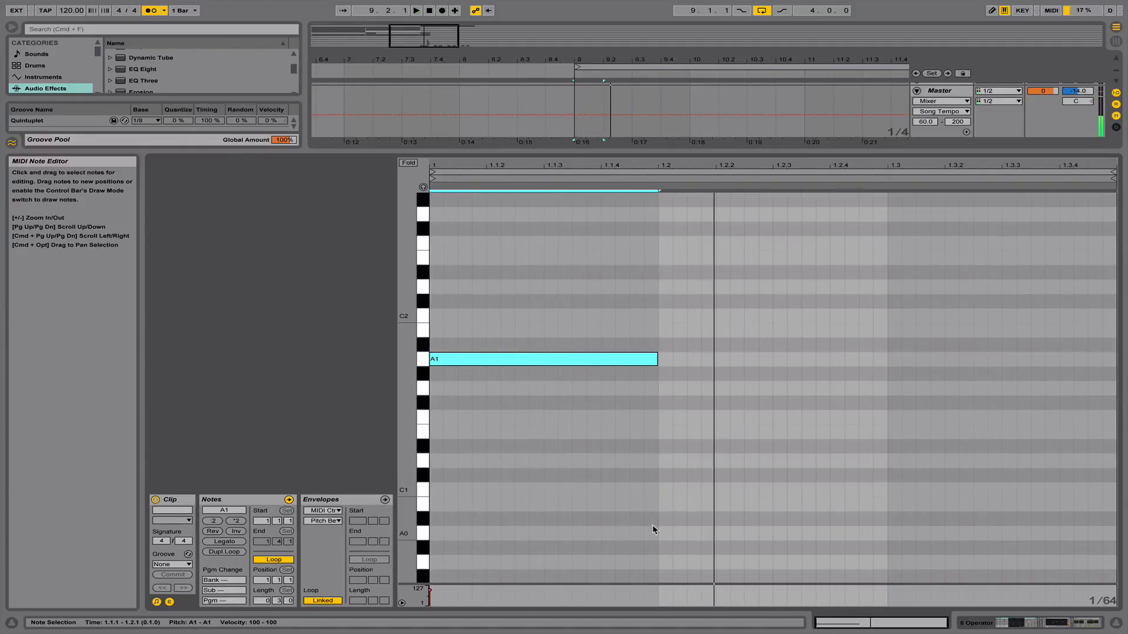
click(1116, 623)
drag(598, 311, 606, 381)
Rename the Operator track "Fm Bell" and delete the leftover empty clip from 9.2 to 9.4 on it
click(940, 308)
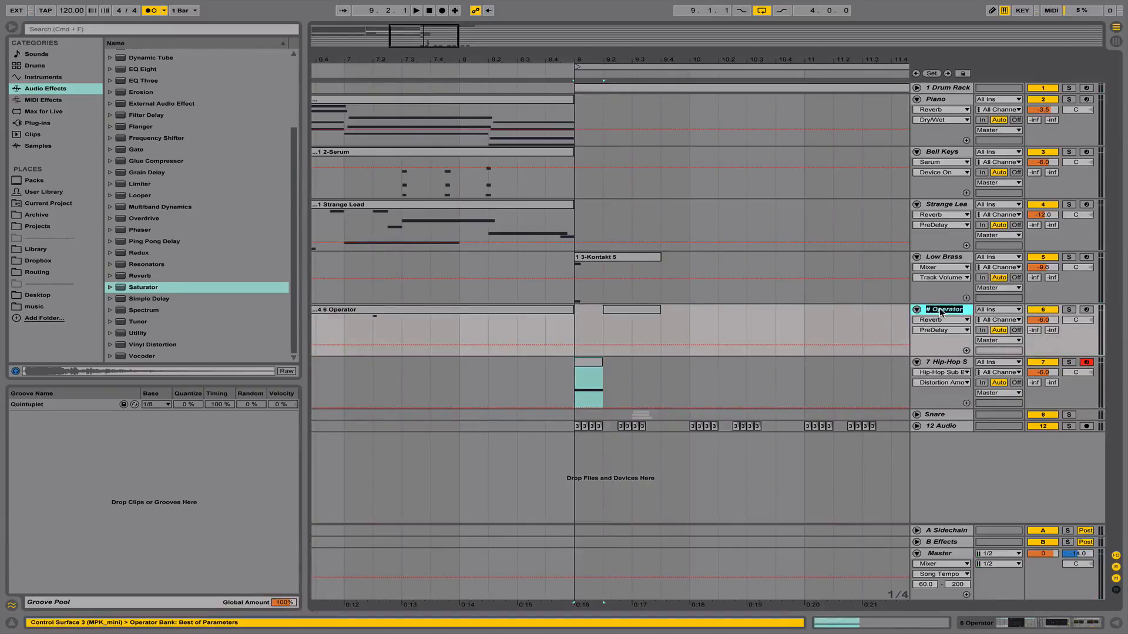
text(Fm Bell)
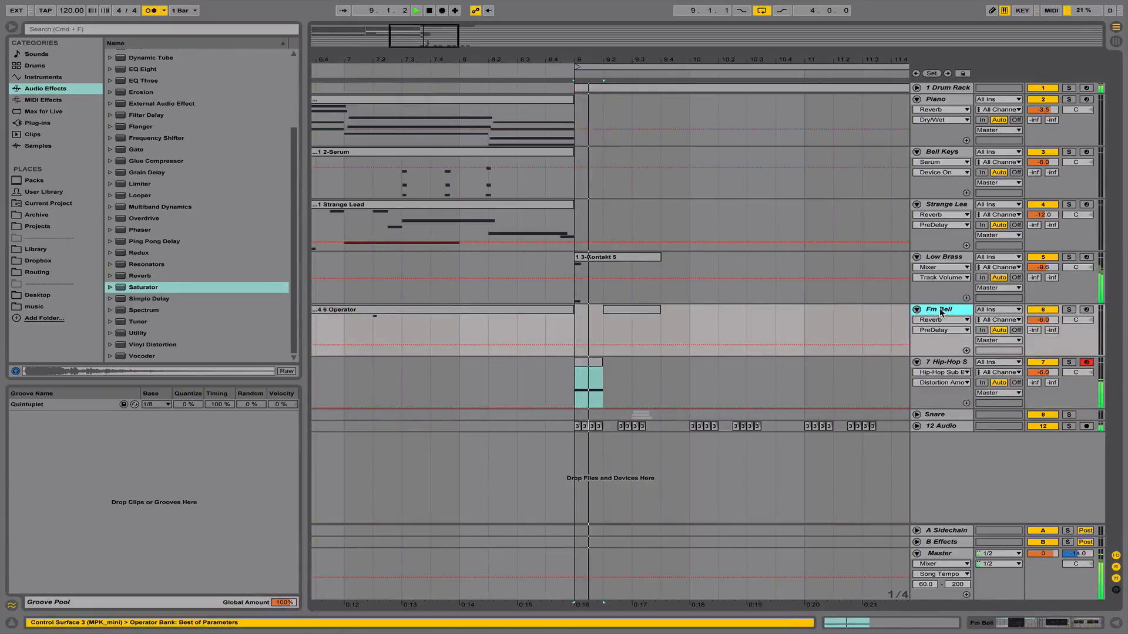
key(Return)
click(629, 310)
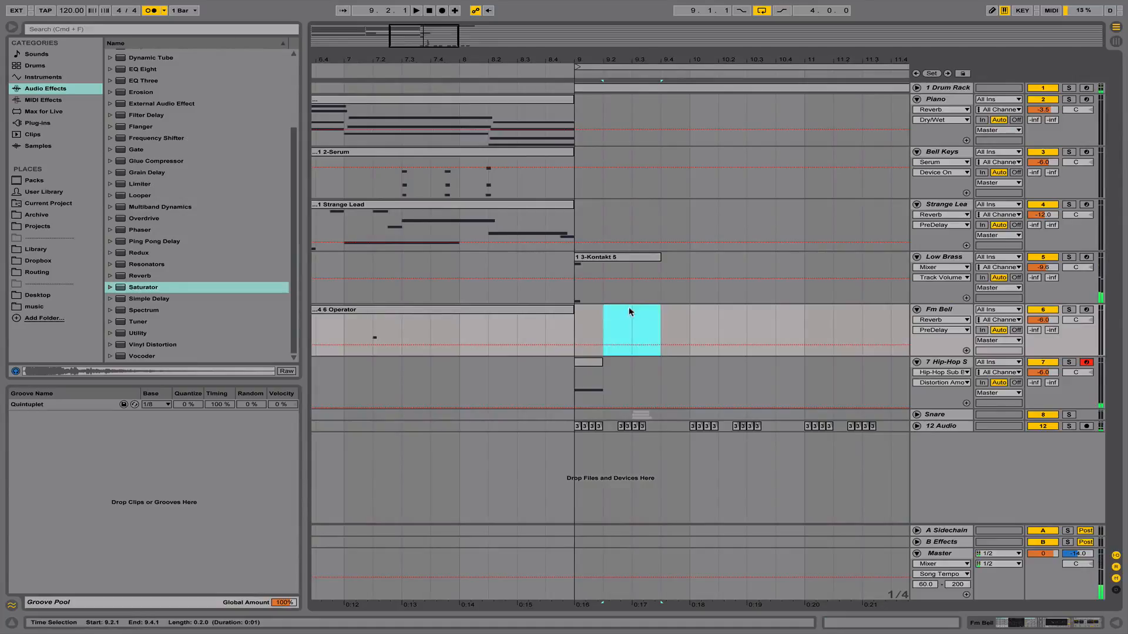
Lower the note in the Hip-Hop Sub Bass clip an octave to A0 and play it back
double_click(596, 363)
click(595, 361)
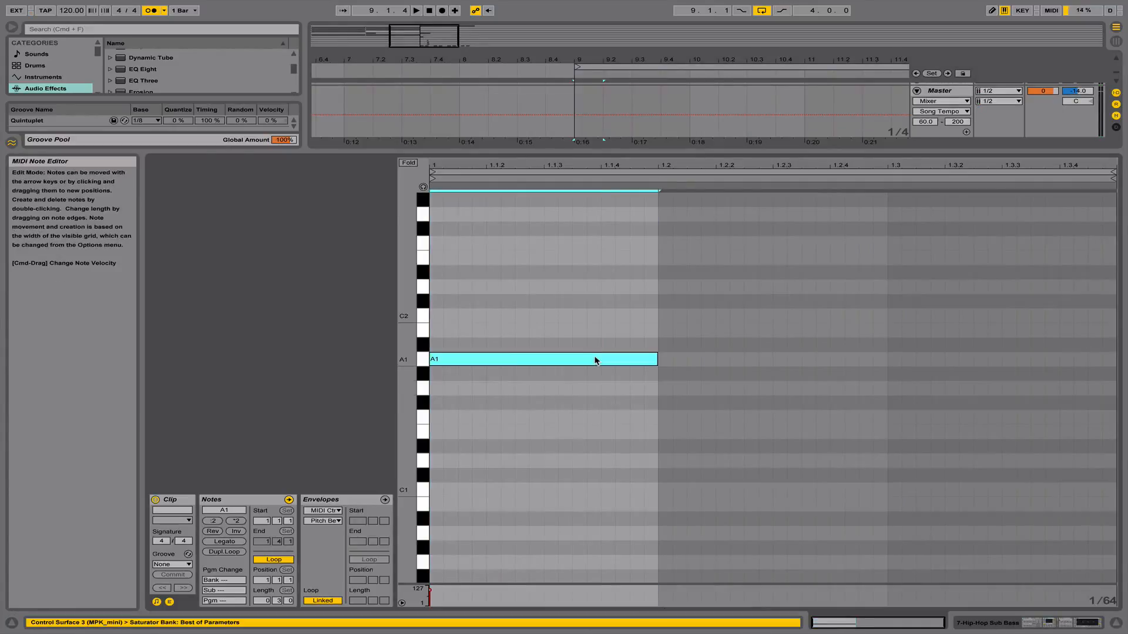
key(shift+Down)
key(space)
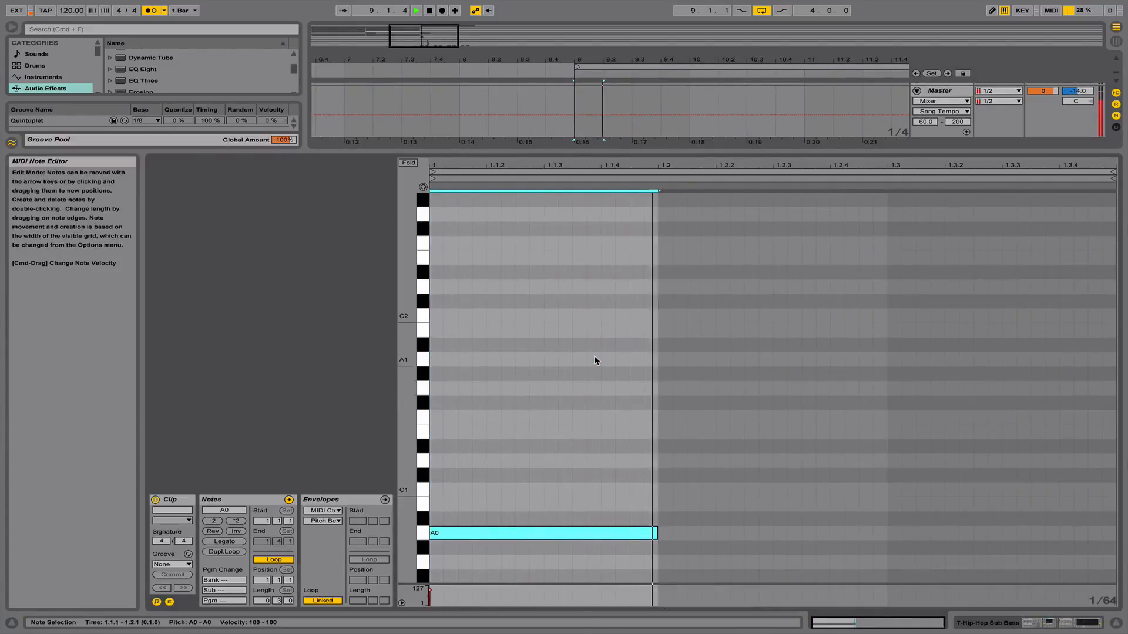
key(space)
Extend the Hip-Hop Sub Bass clip to end at 9.3 and listen to it with the beat
click(1117, 624)
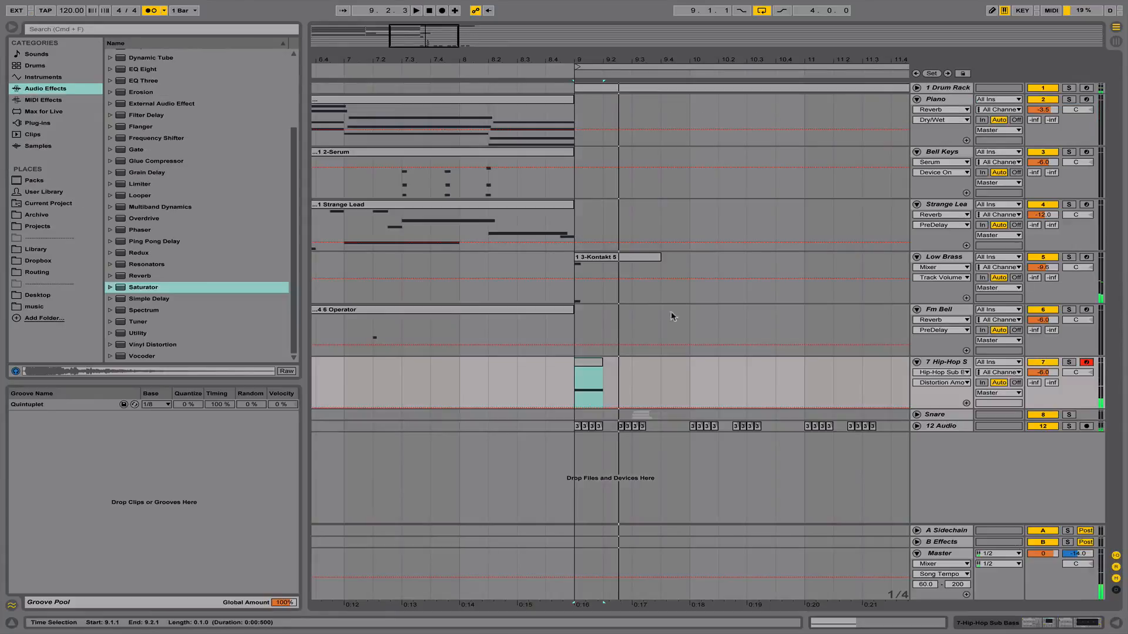
key(space)
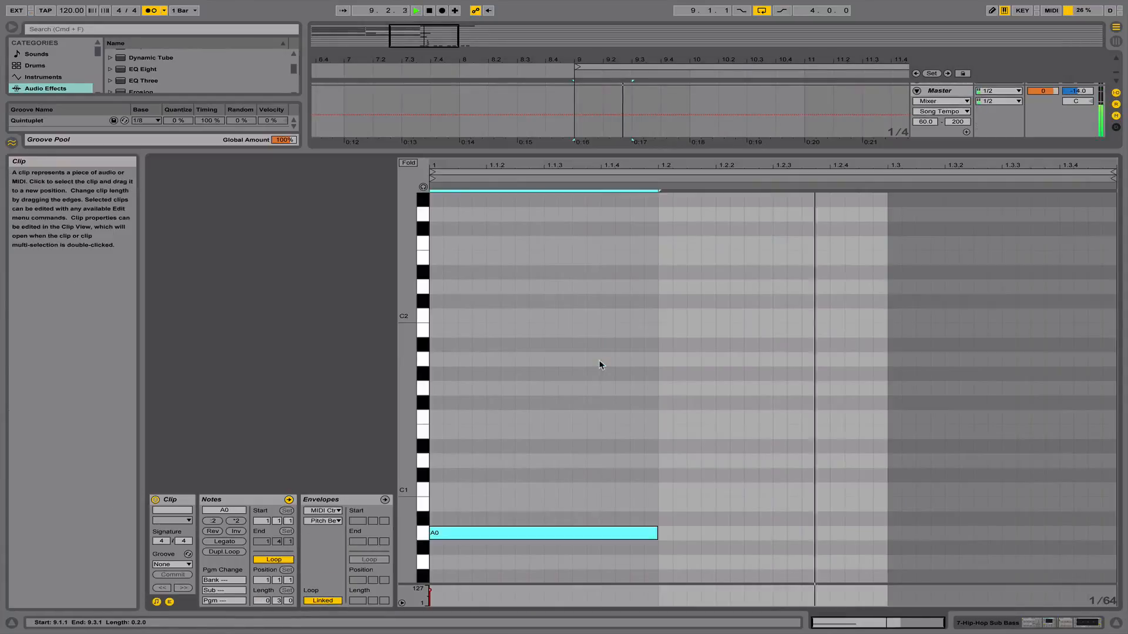
click(982, 548)
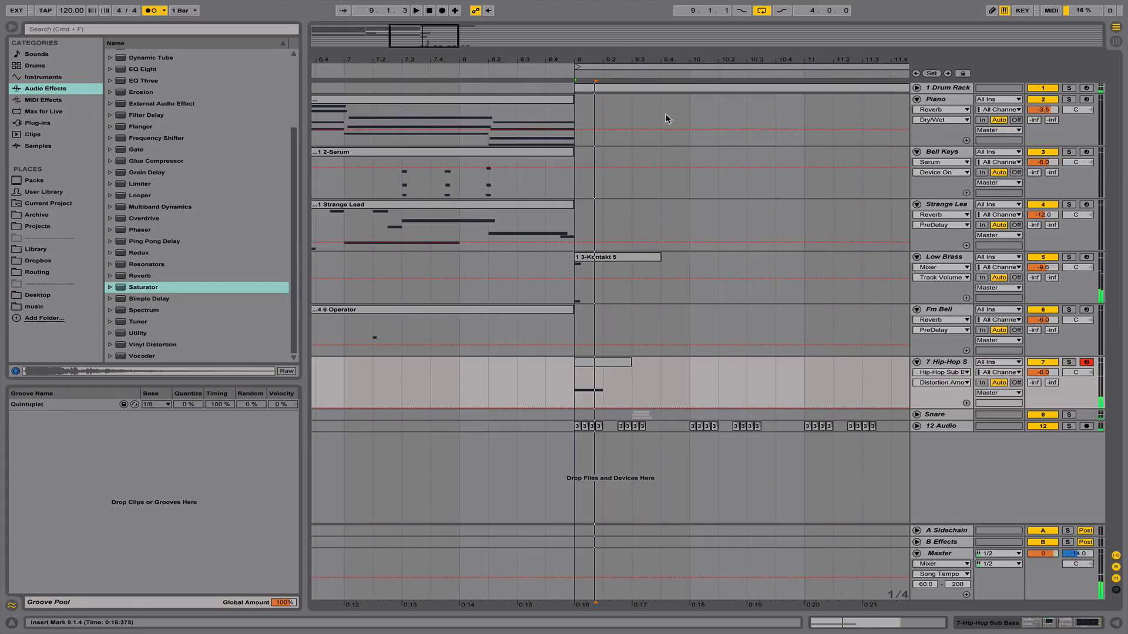
Shorten the arrangement loop to two beats from 9.1 and solo the Hip-Hop Sub Bass track
drag(760, 60, 760, 36)
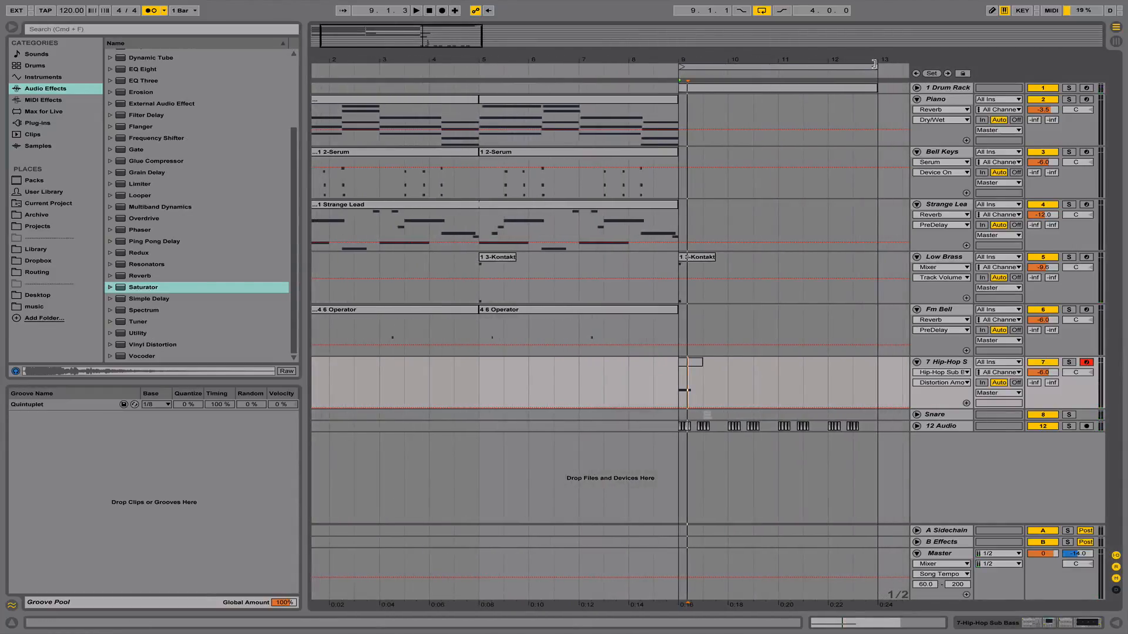
drag(876, 66, 682, 115)
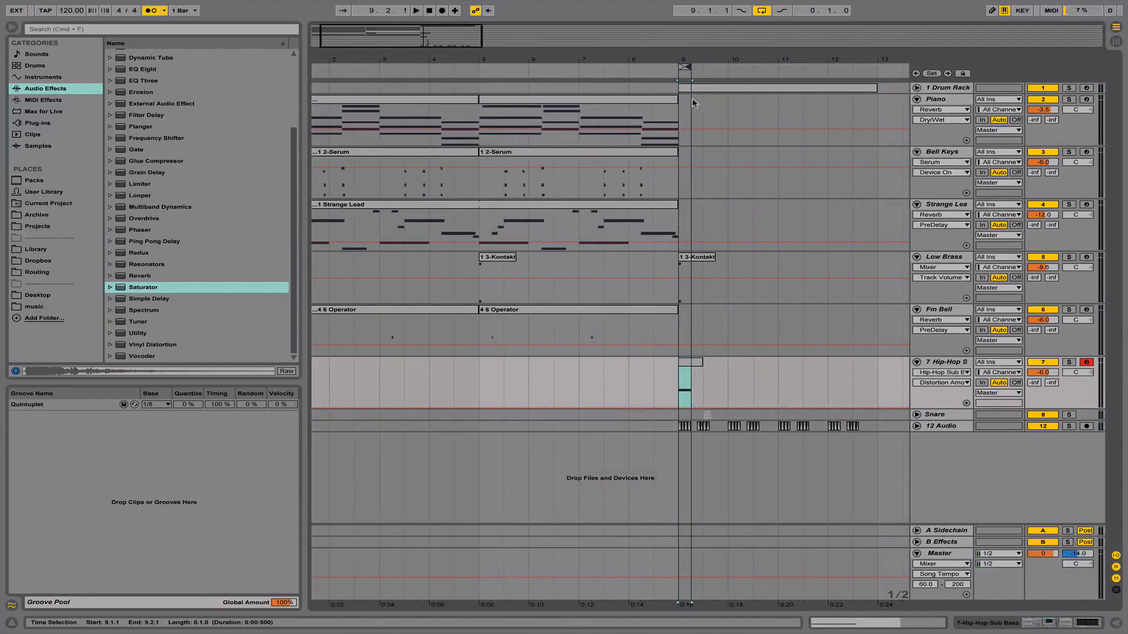
drag(686, 69, 701, 67)
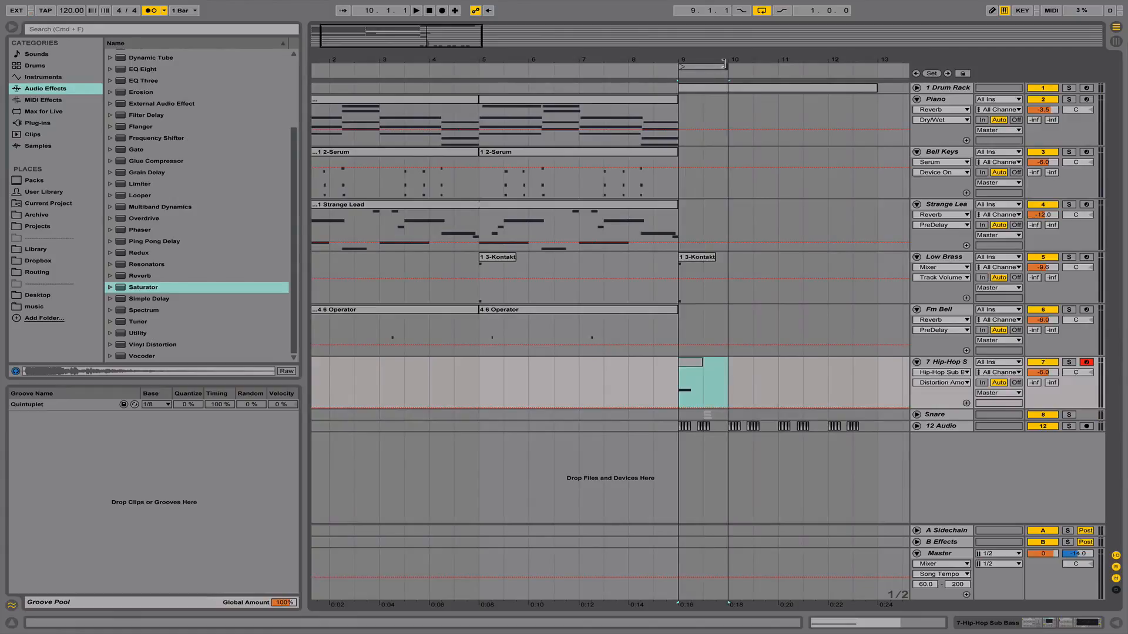
click(1069, 362)
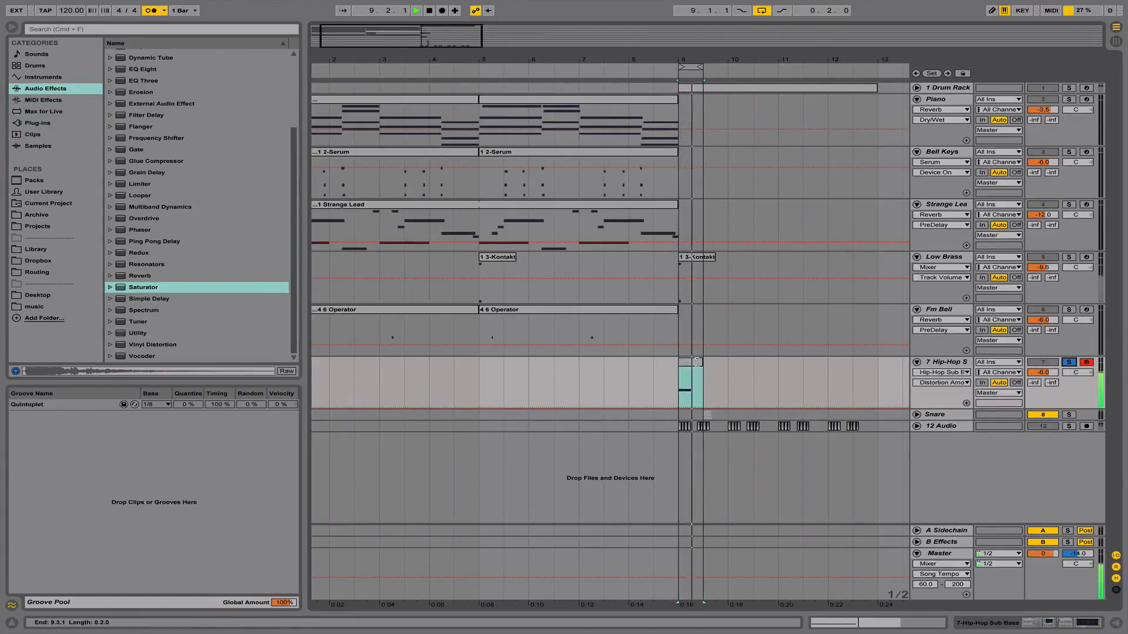
Show the Hip-Hop Sub Bass track's devices and enable the Saturator's DC filter while auditioning the bass
double_click(943, 363)
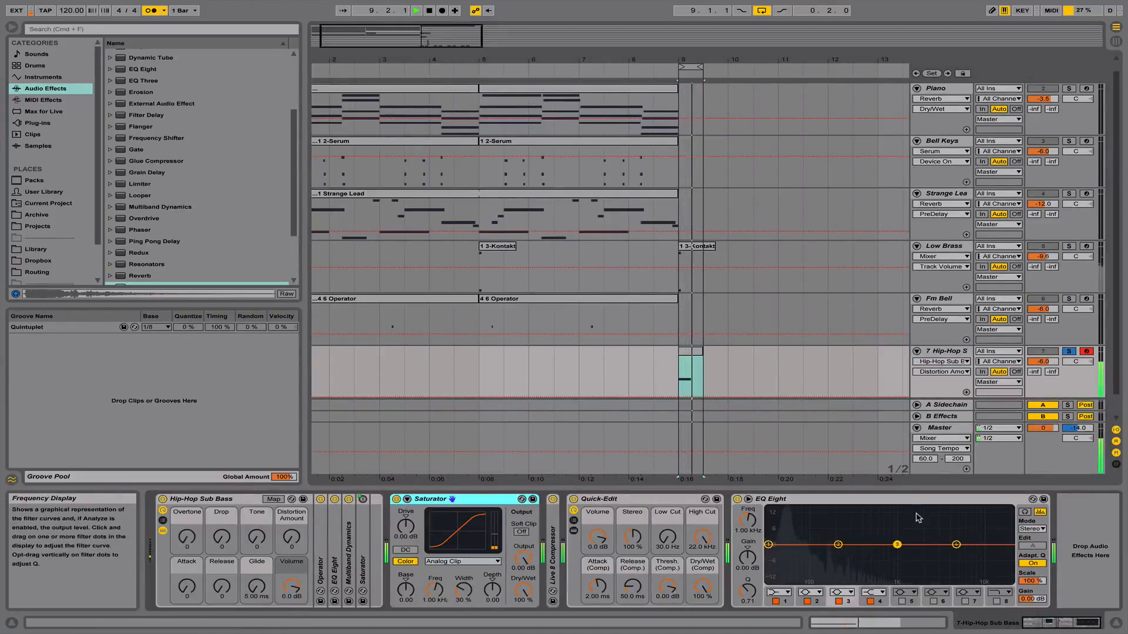
key(space)
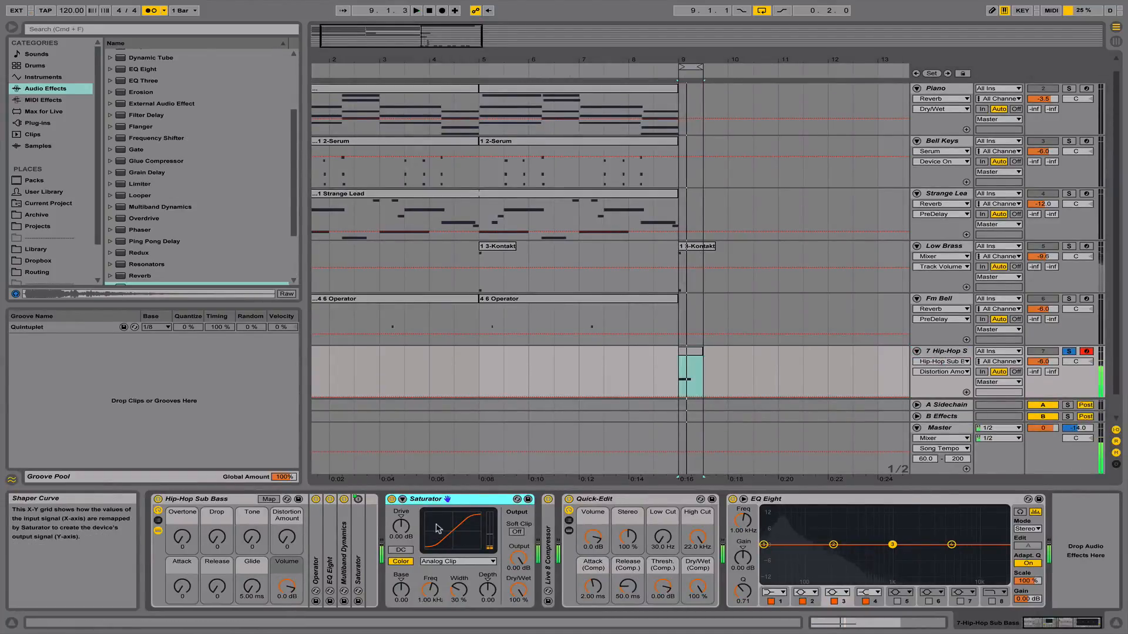
click(410, 548)
key(space)
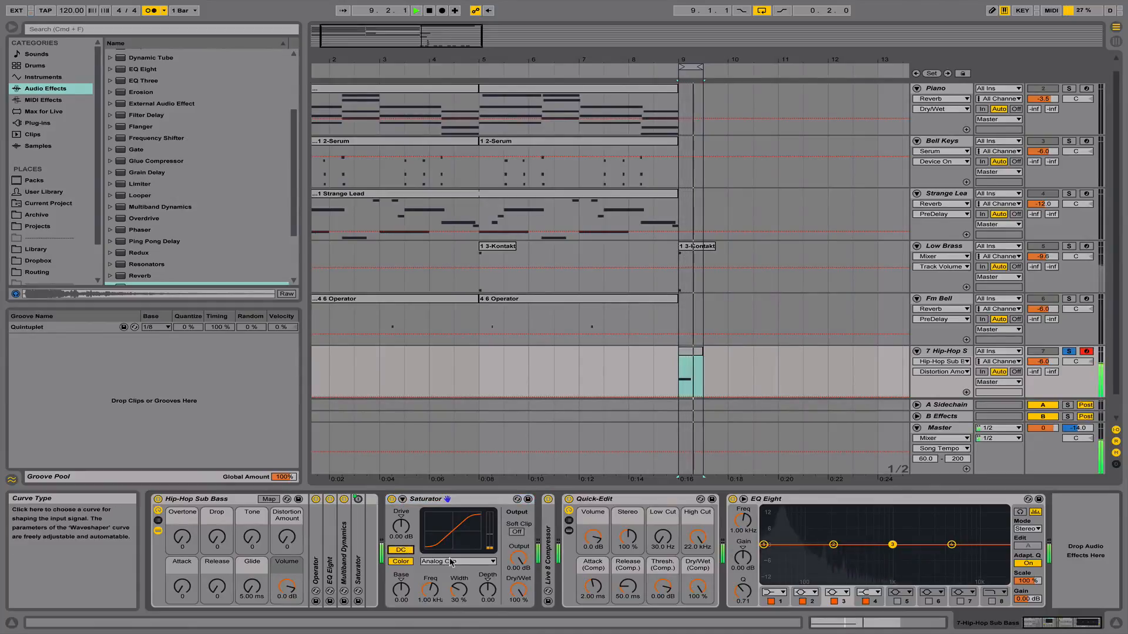
Try the Saturator's Soft Sine curve and a Base of 9.14, and return the curve to Analog Clip
click(451, 563)
click(438, 574)
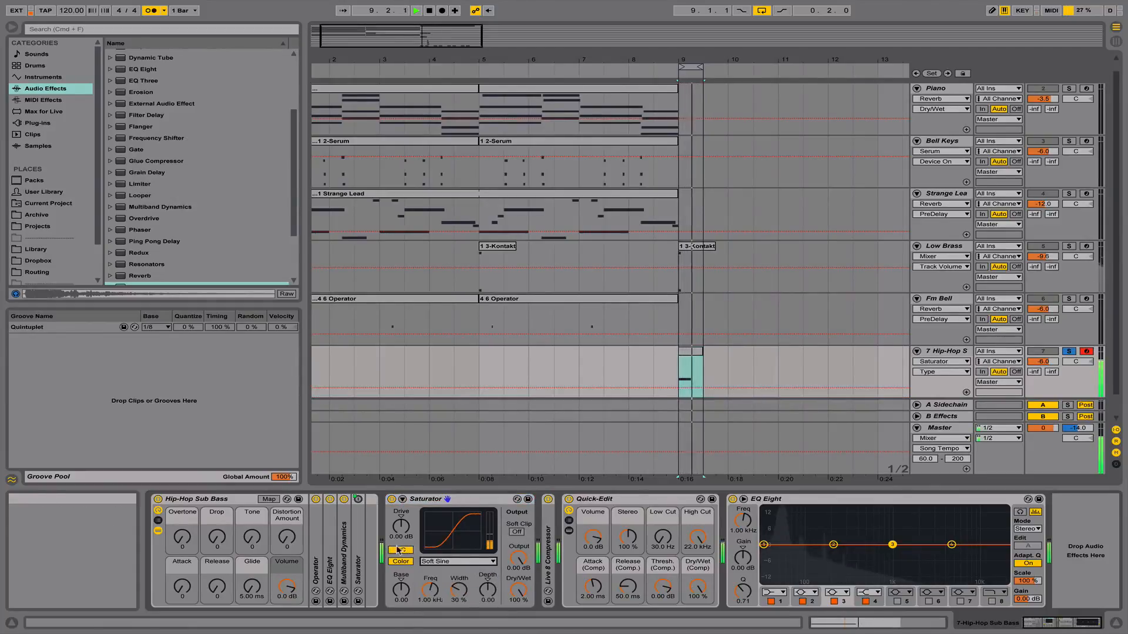
mouse_move(401, 590)
mouse_down()
mouse_move(401, 532)
mouse_move(402, 599)
mouse_move(401, 551)
mouse_move(402, 568)
mouse_up()
click(449, 563)
click(446, 571)
Set the Saturator's Drive to 4.00 dB and its Base to 4.57 while listening to the loop
drag(401, 526, 402, 523)
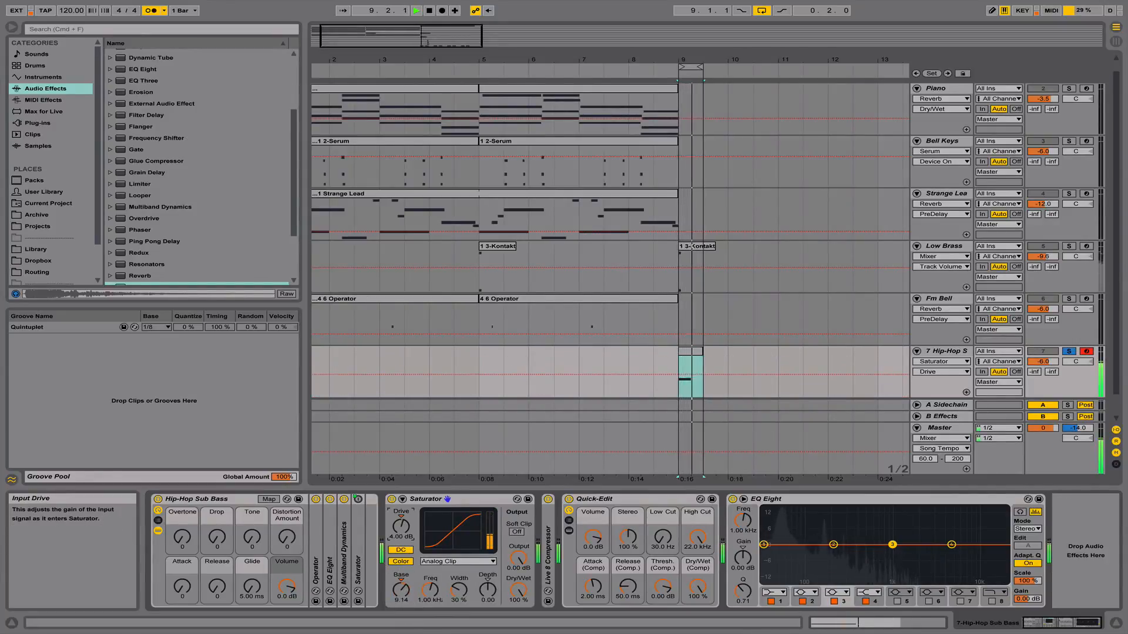
drag(401, 589, 401, 594)
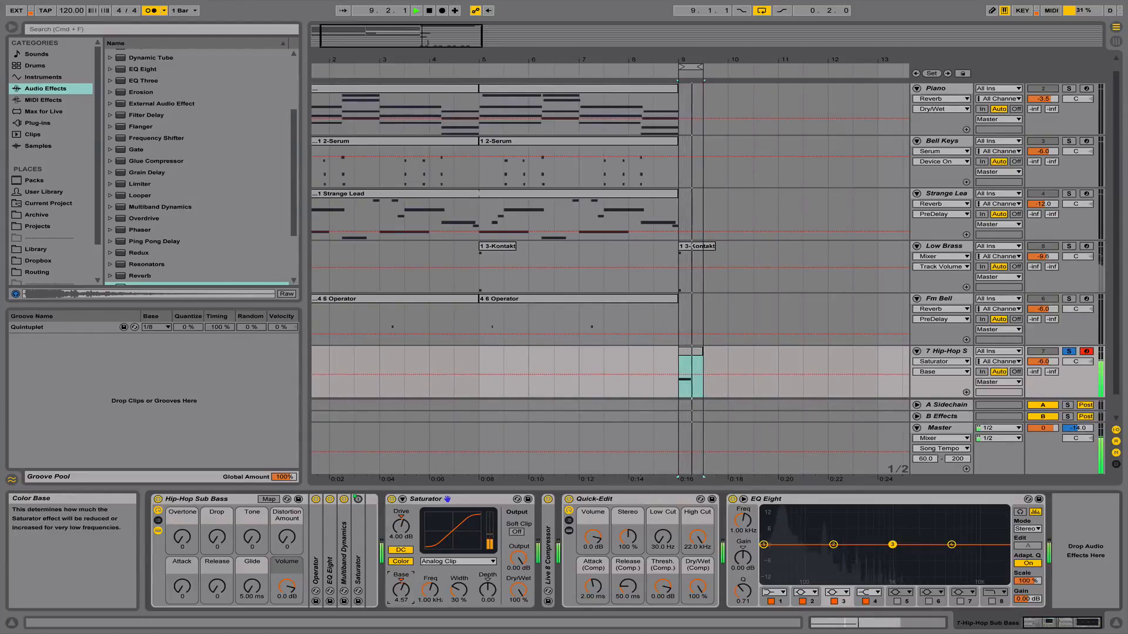
key(space)
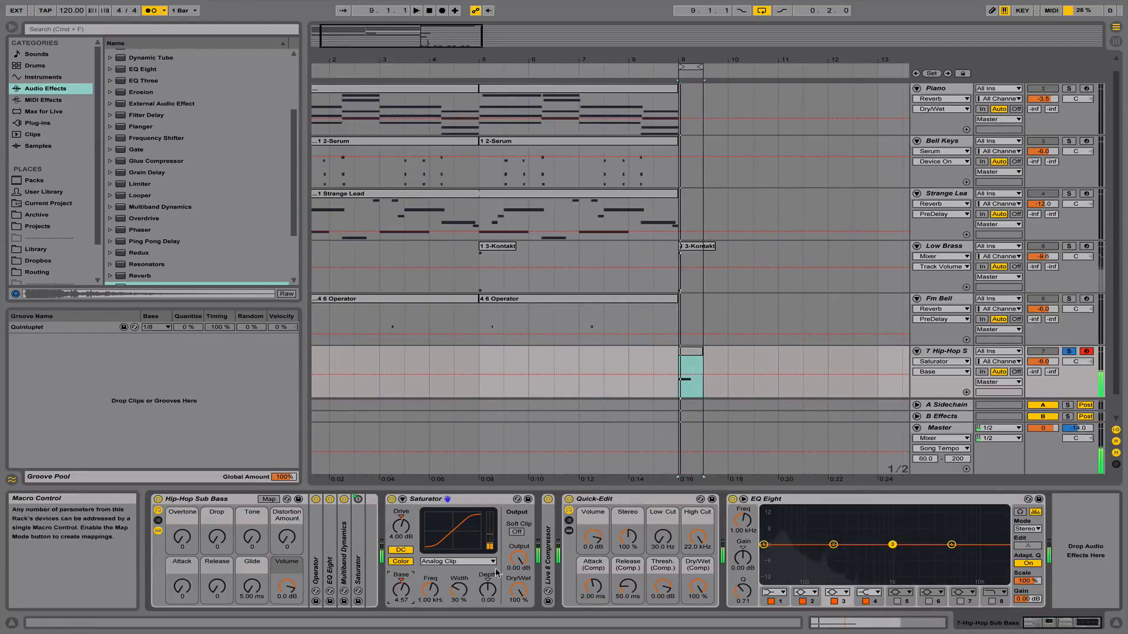
Set the Hip-Hop Sub Bass rack's Glide macro to 65.6 ms and audition the loop
drag(256, 591, 256, 579)
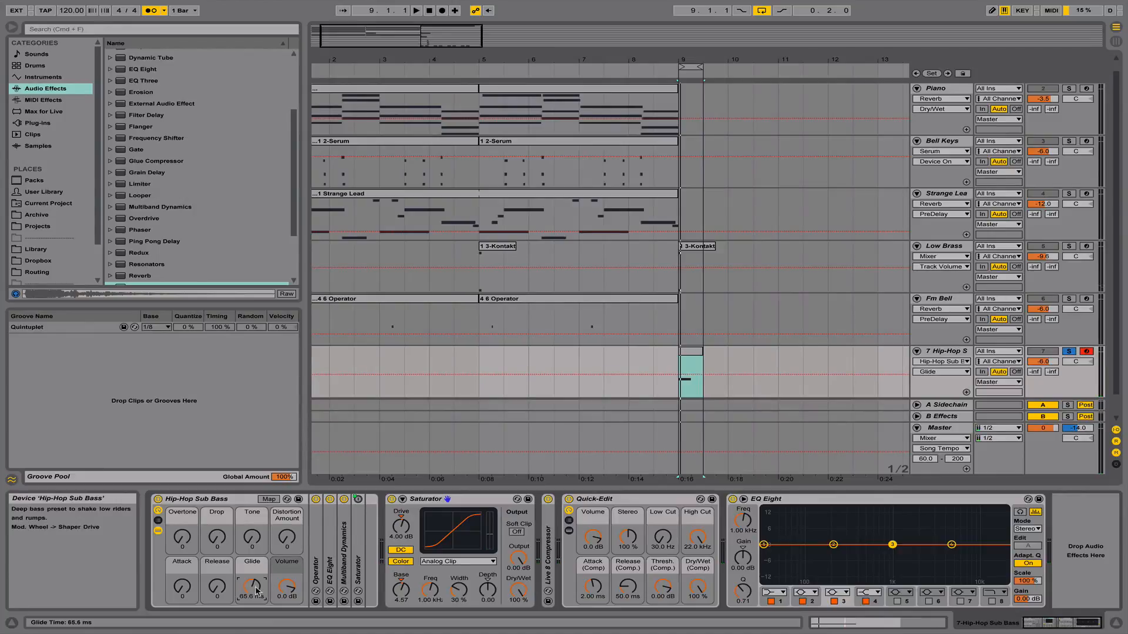
key(space)
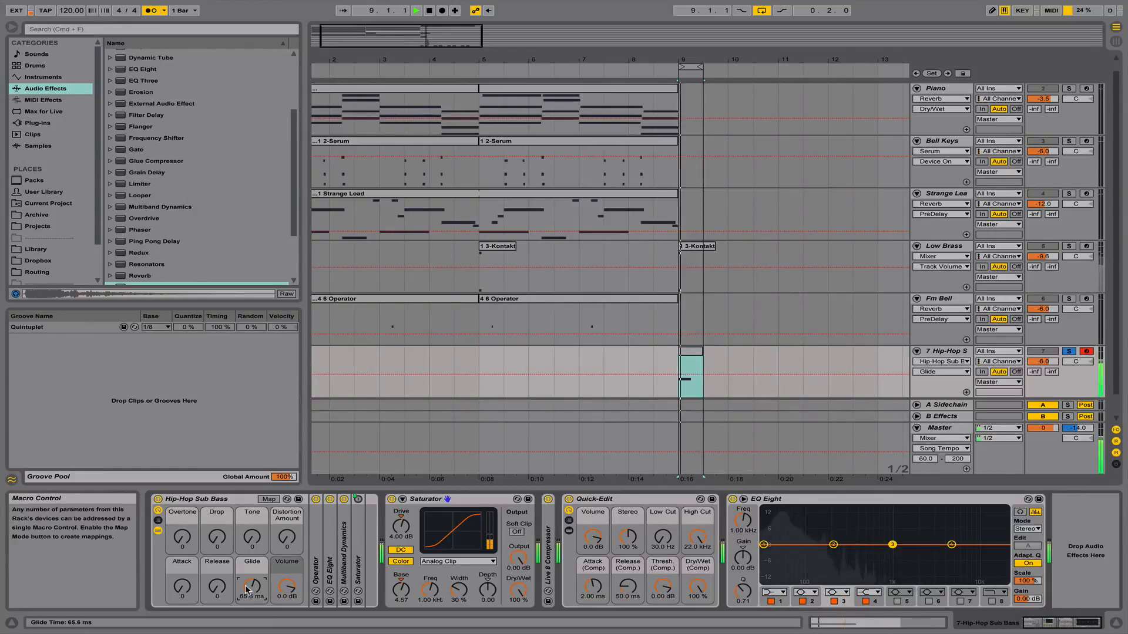
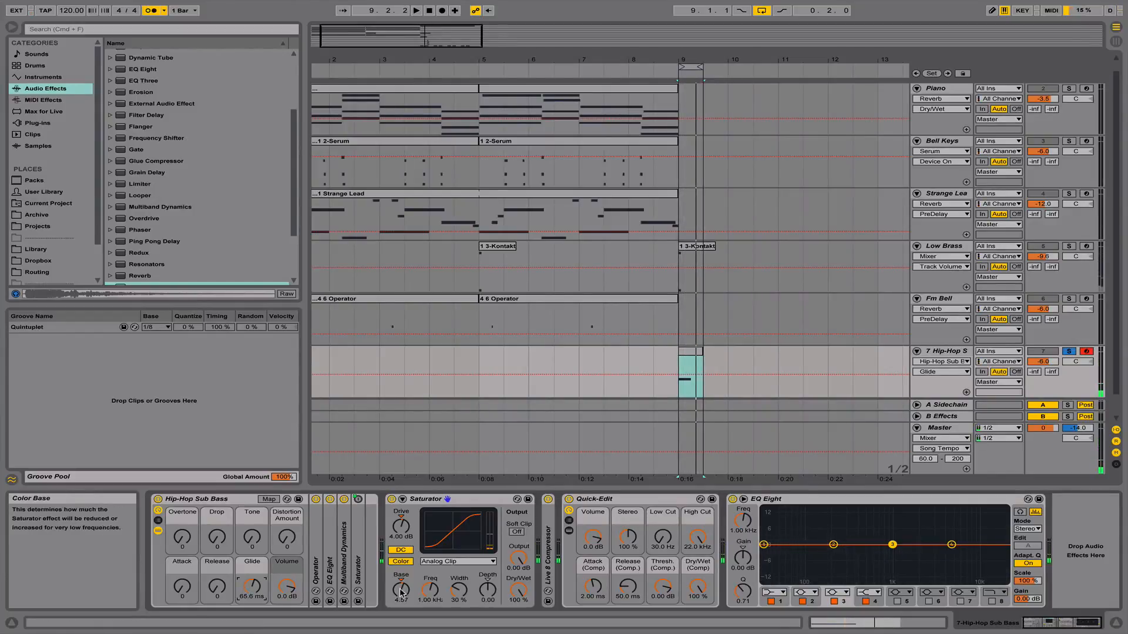
Insert an Overdrive after the bass track's Saturator and solo the Drum Rack to hear the loop with the drums
drag(144, 219, 574, 587)
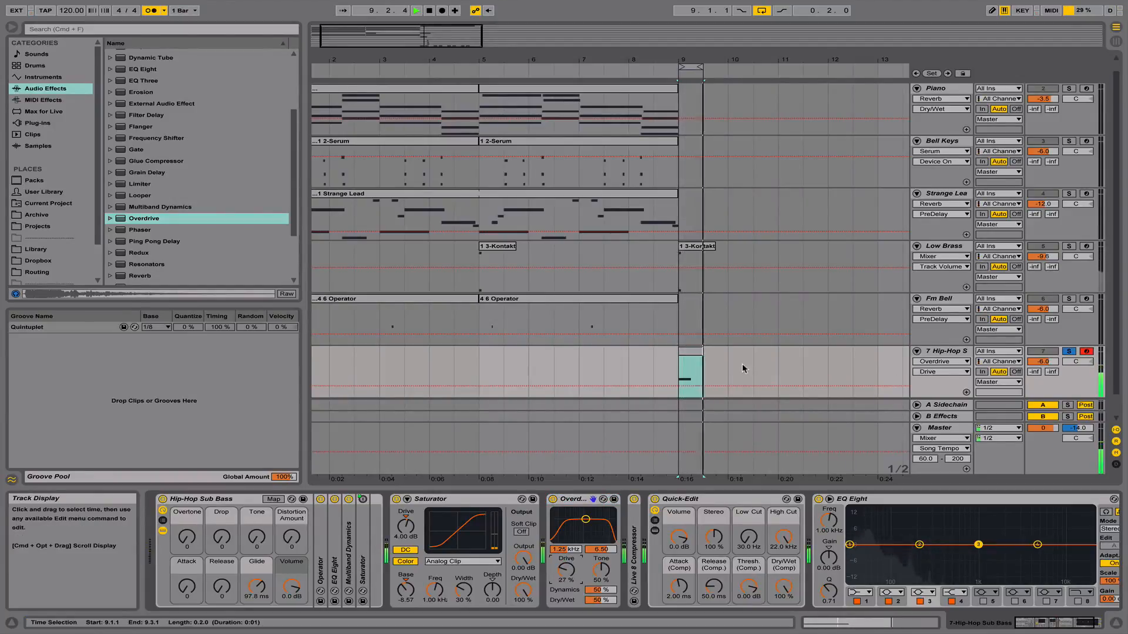
click(691, 351)
key(space)
scroll(699, 300, up, 2)
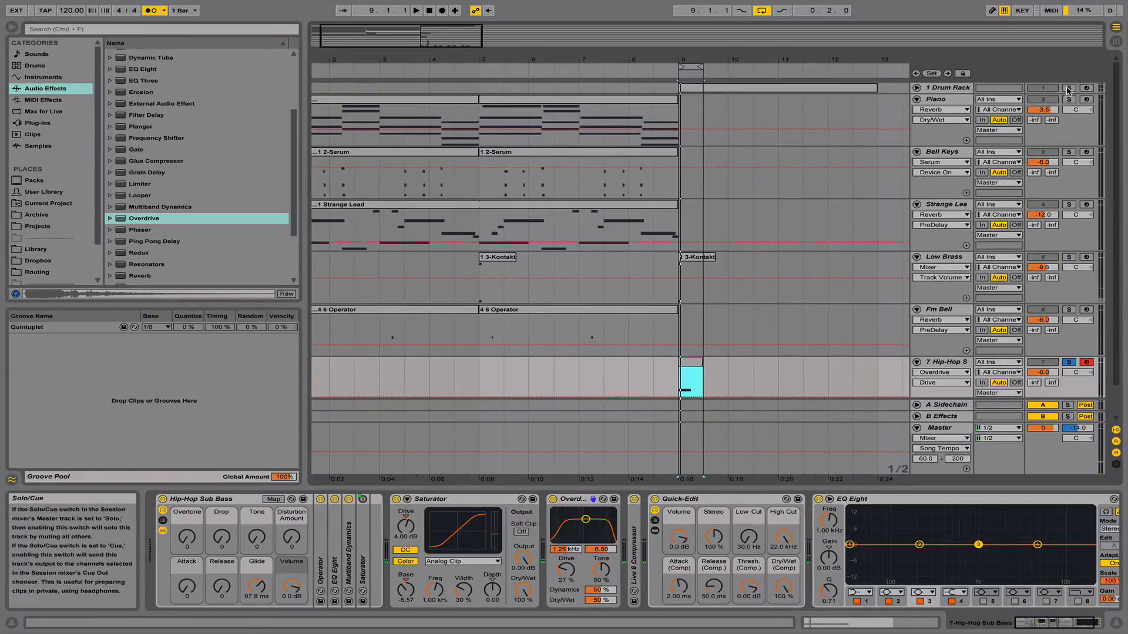
click(1069, 89)
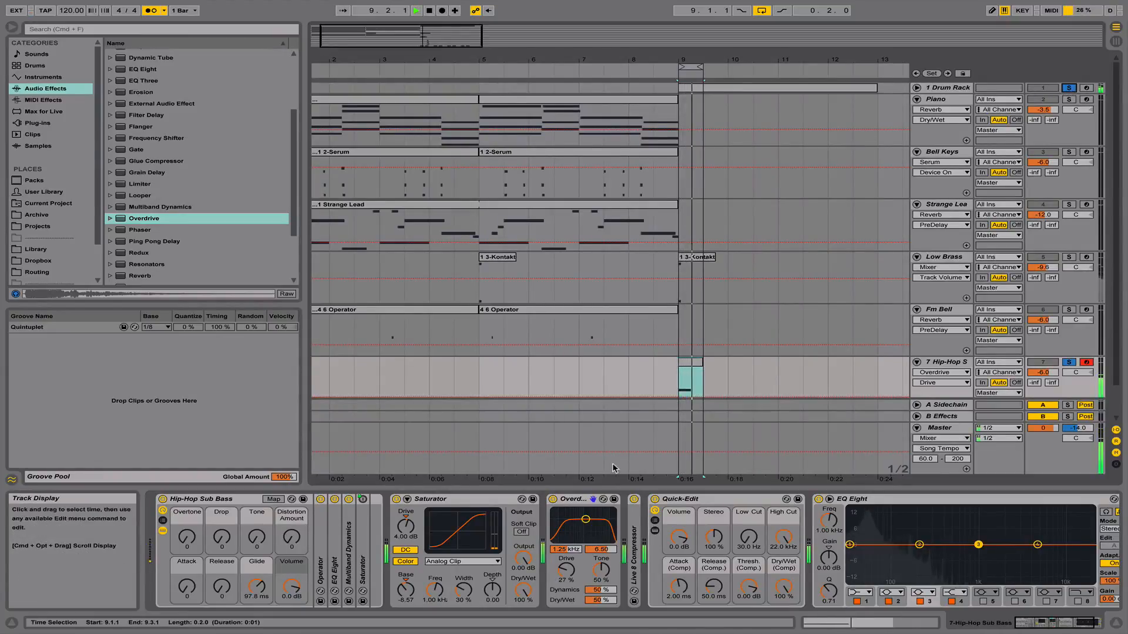
Set the Saturator's Drive to 17.7 dB and place the Overdrive before it with 43% Drive, 42% Tone, 57% Dynamics and 16% Dry/Wet
drag(406, 526, 406, 500)
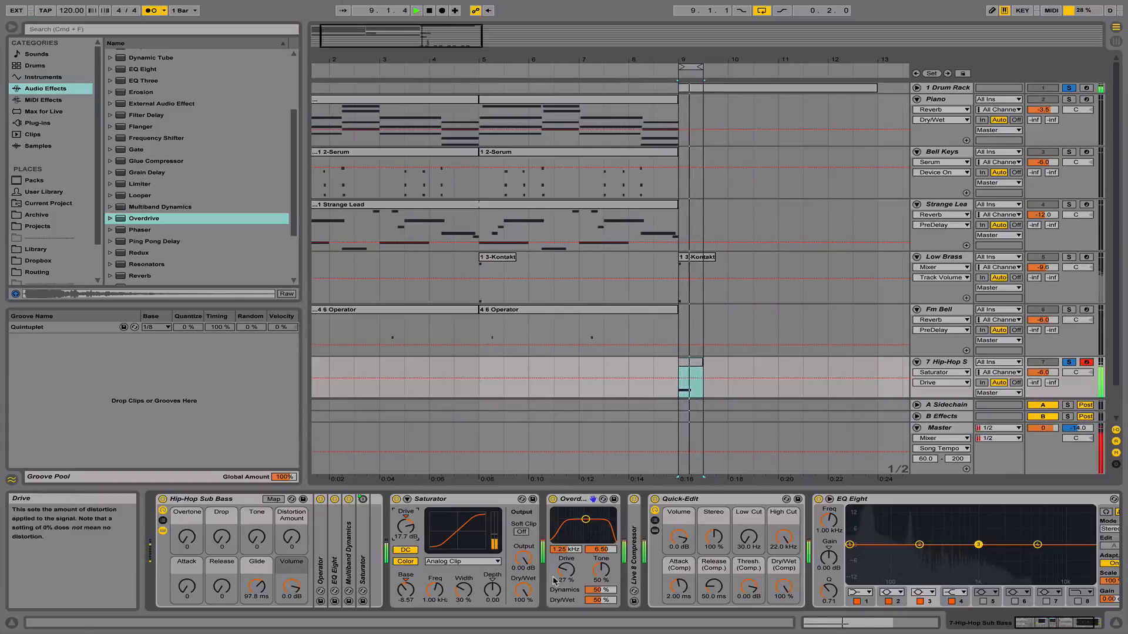
drag(601, 568, 601, 582)
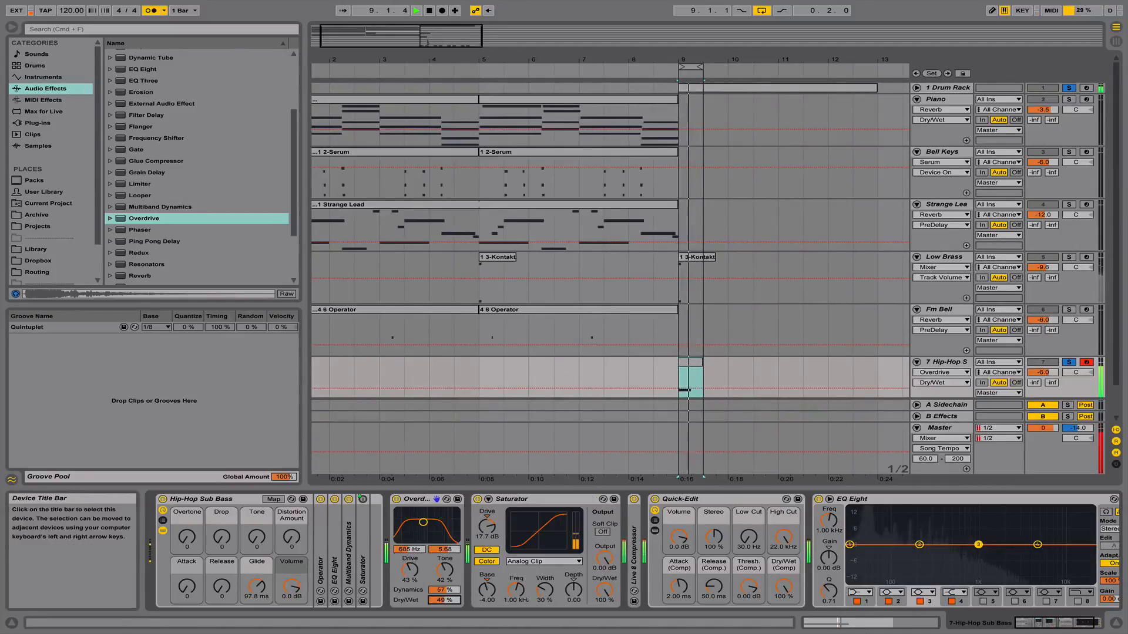
drag(444, 600, 444, 620)
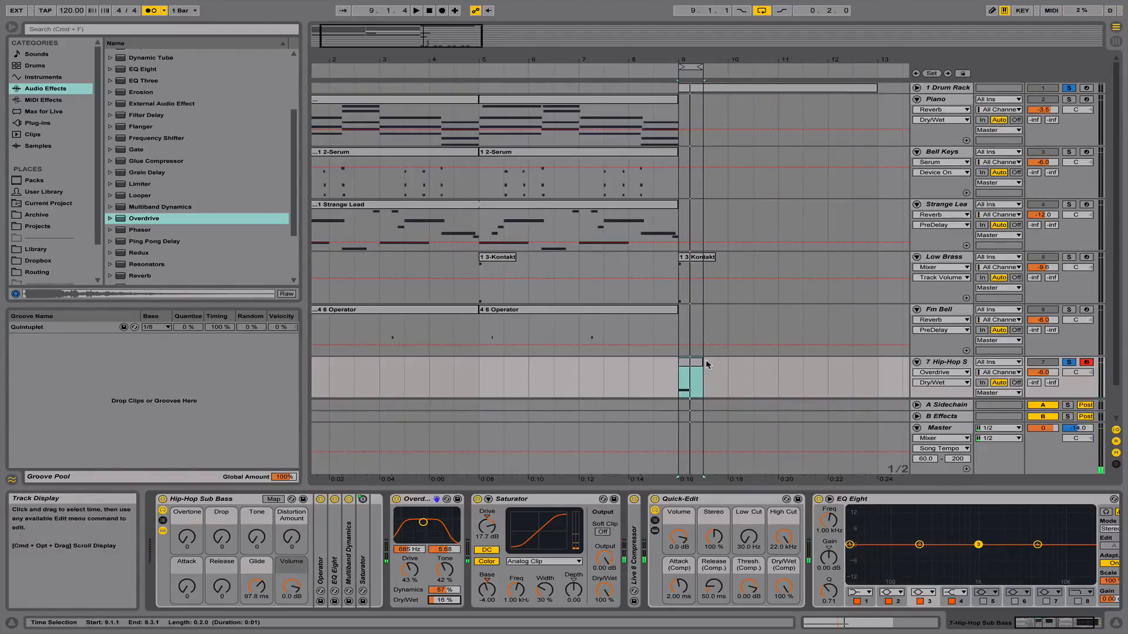
Transpose the bass clip's note down an octave to A-1 and audition the loop
double_click(693, 376)
click(601, 531)
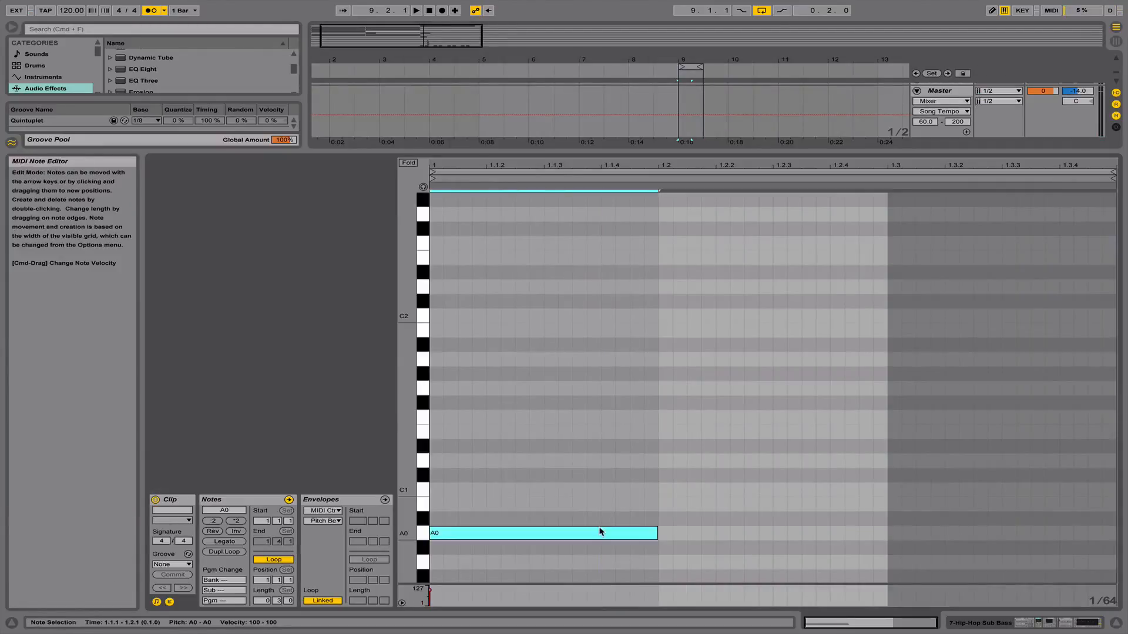
key(shift+Down)
key(space)
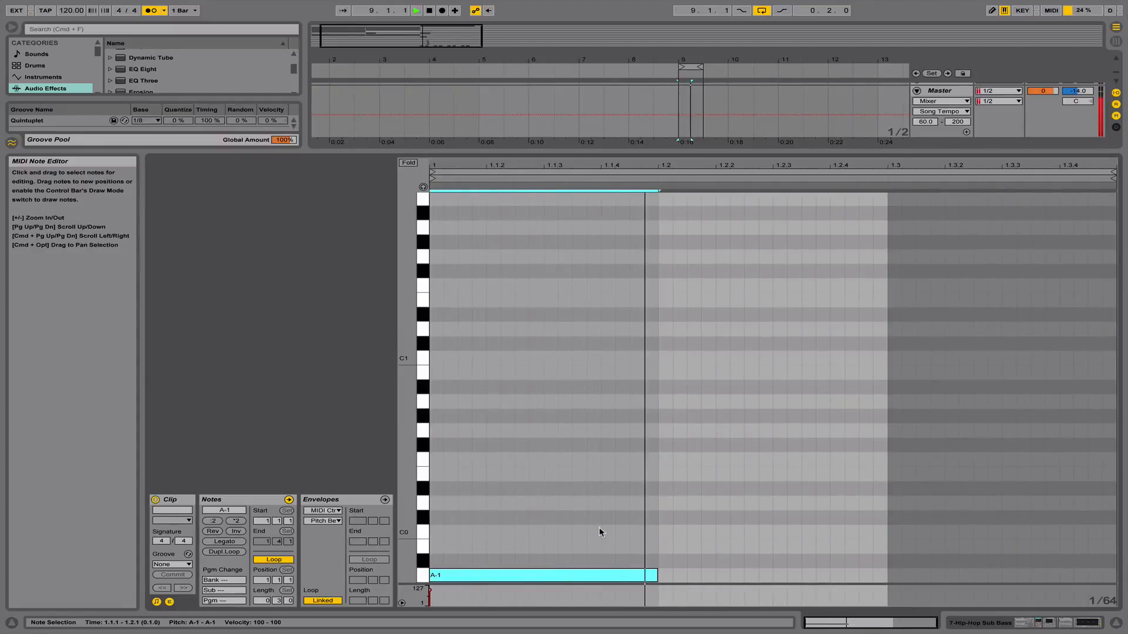
key(space)
Set the Overdrive's Drive to 31%, shift the computer keyboard's octave range down one octave, and audition the loop
click(1002, 625)
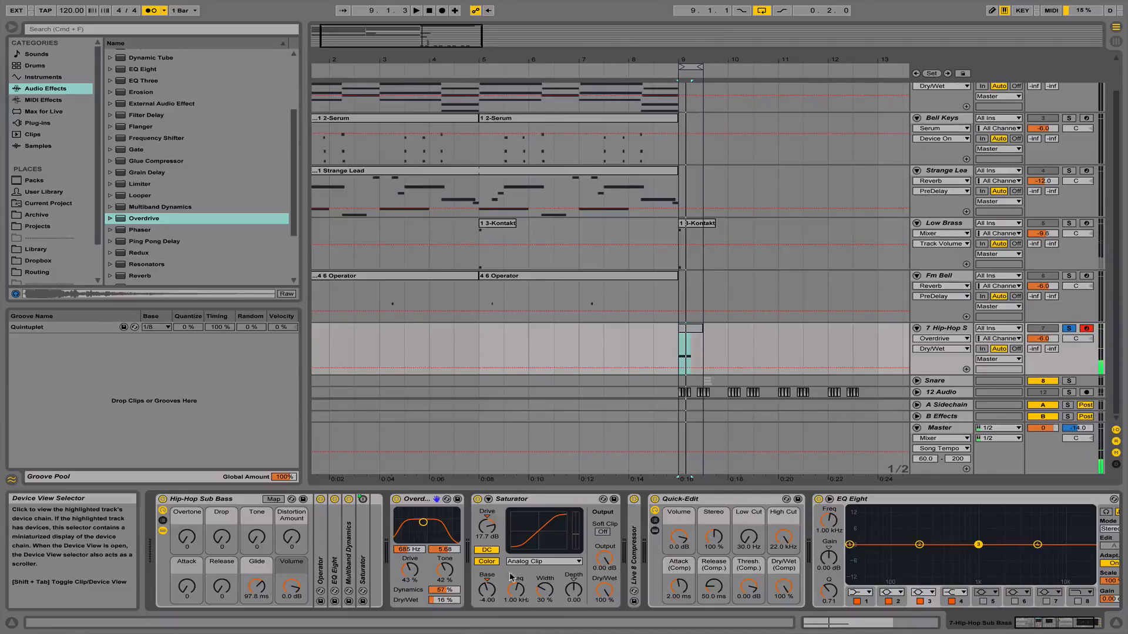
drag(410, 569, 410, 581)
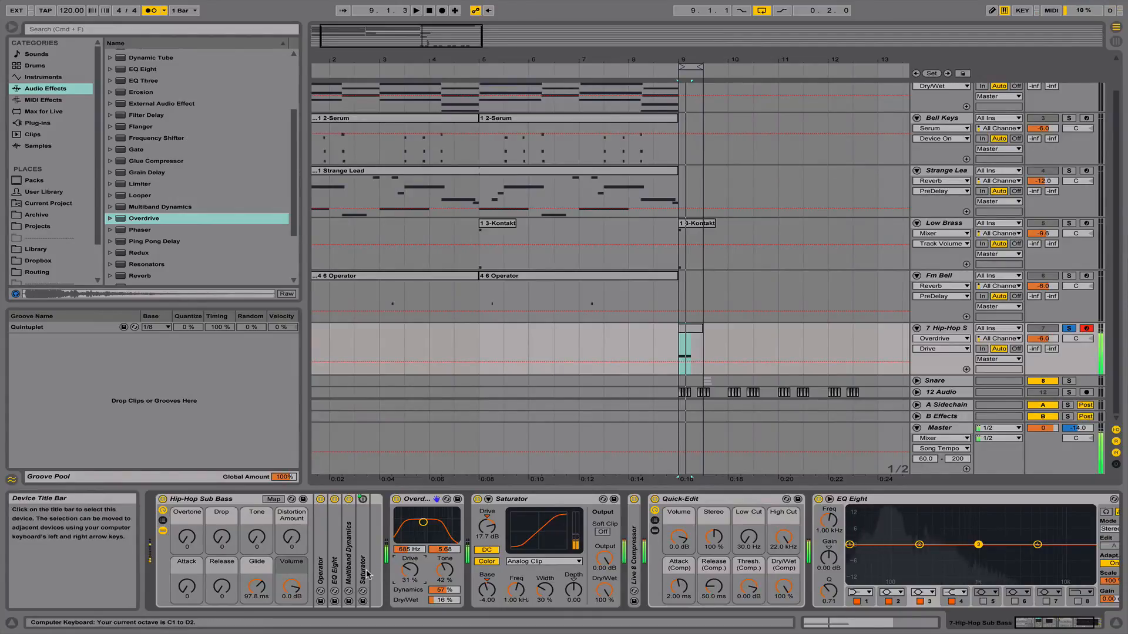
key(z)
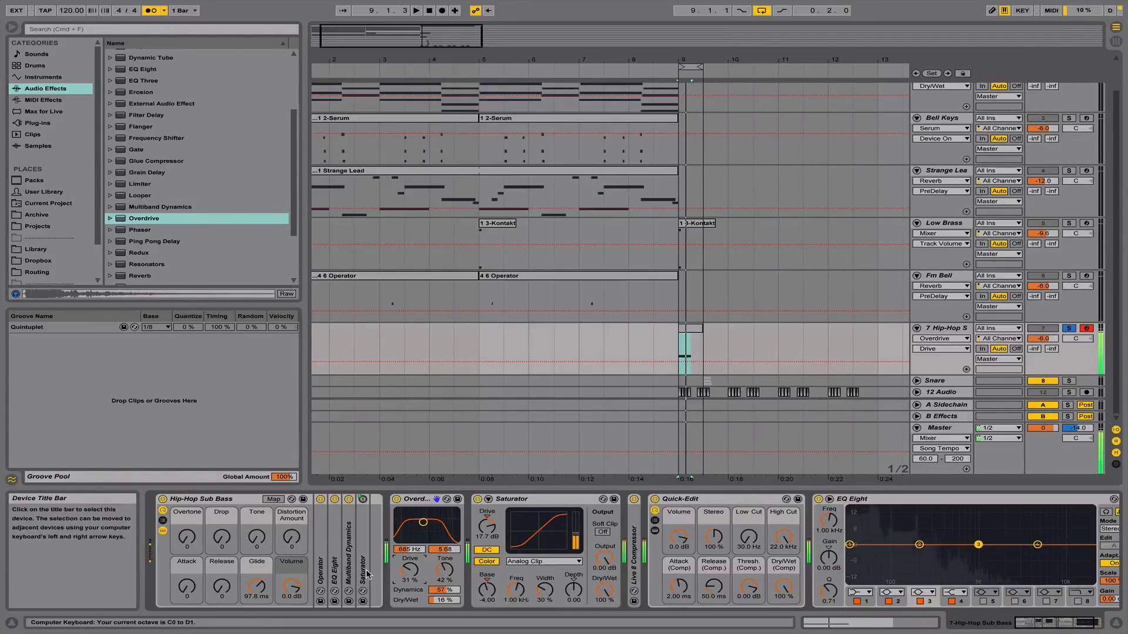
click(1114, 623)
key(space)
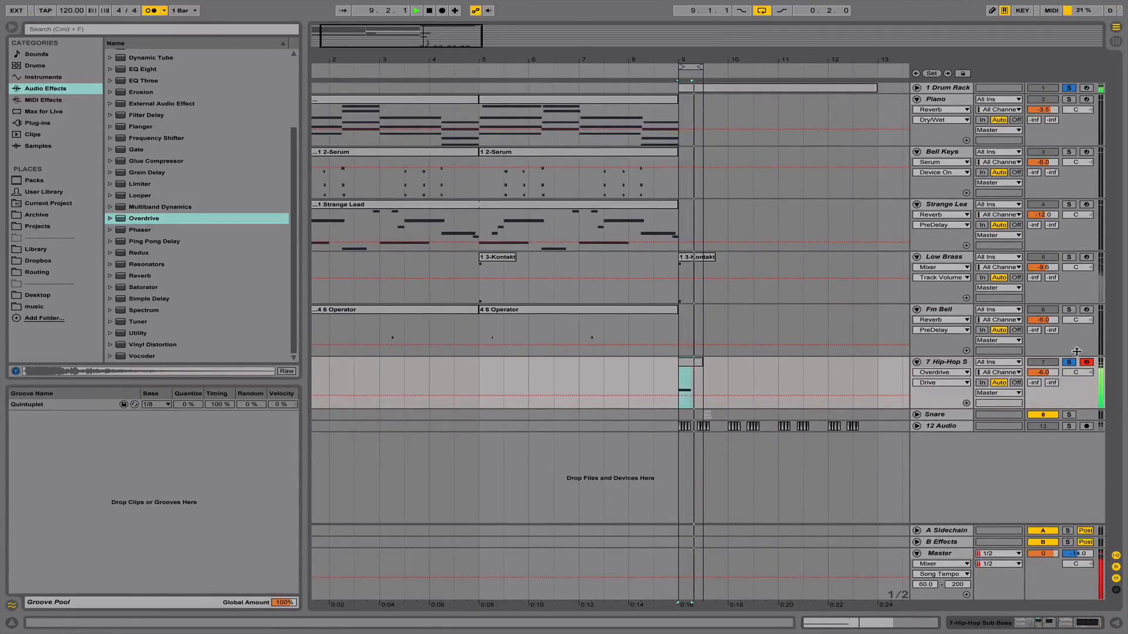
key(space)
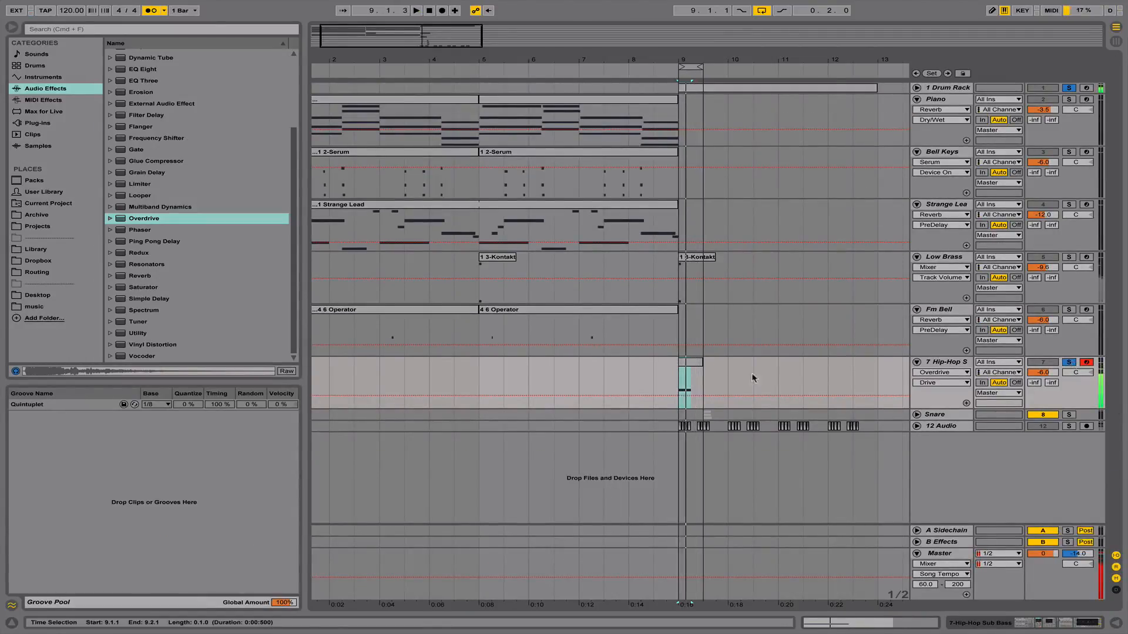
Try the bass note an octave higher at A0 during playback and return it to A-1
double_click(693, 364)
click(583, 572)
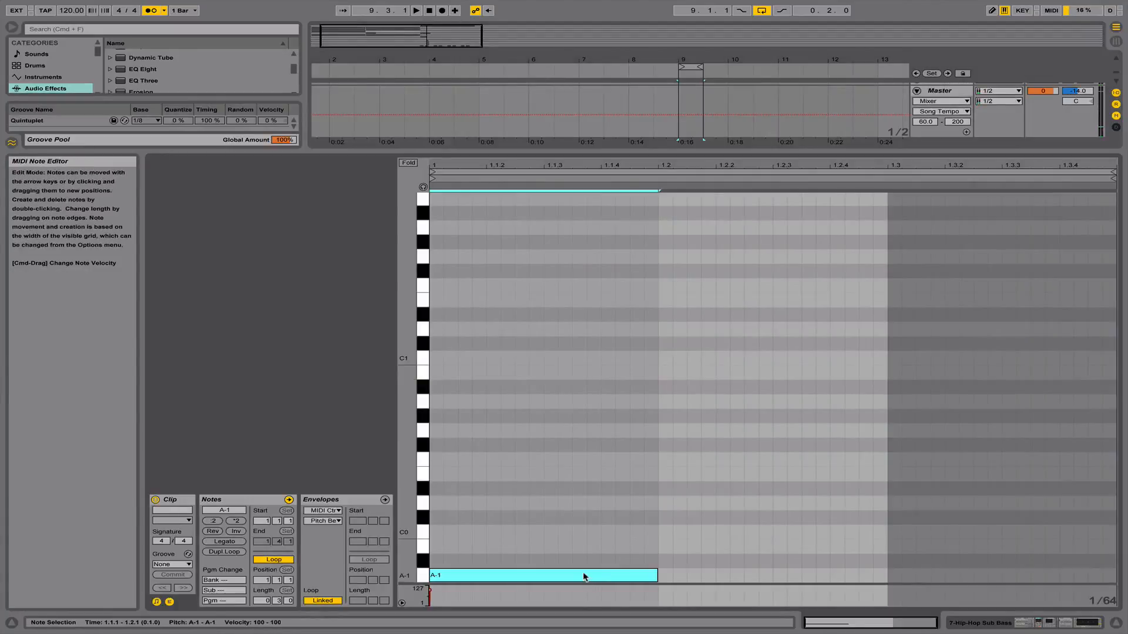
key(shift+Up)
key(space)
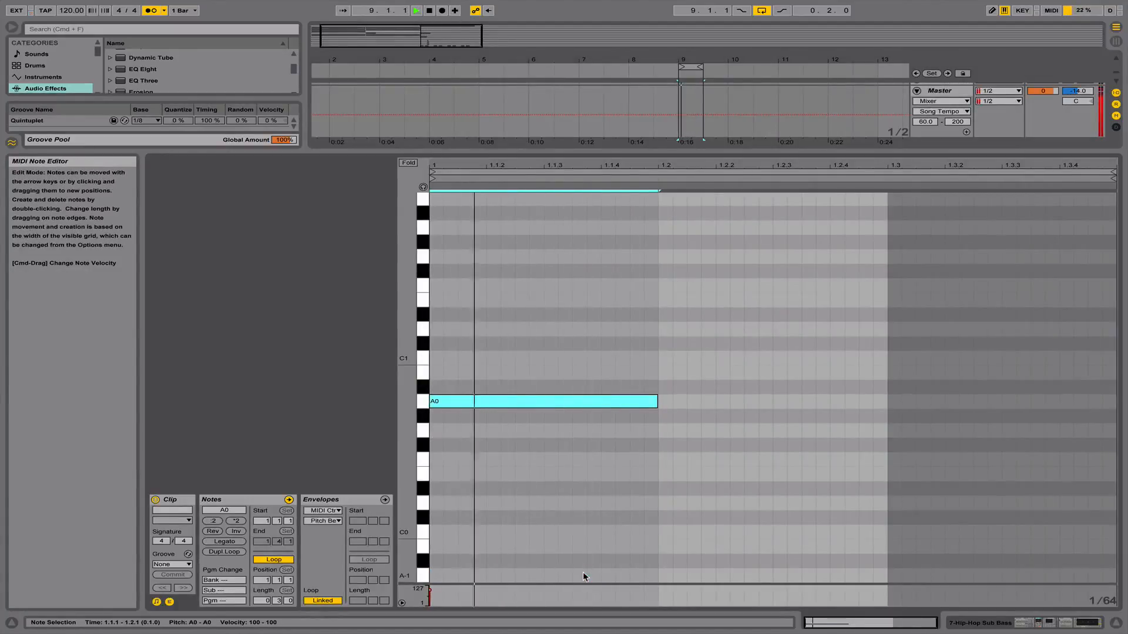
key(shift+Down)
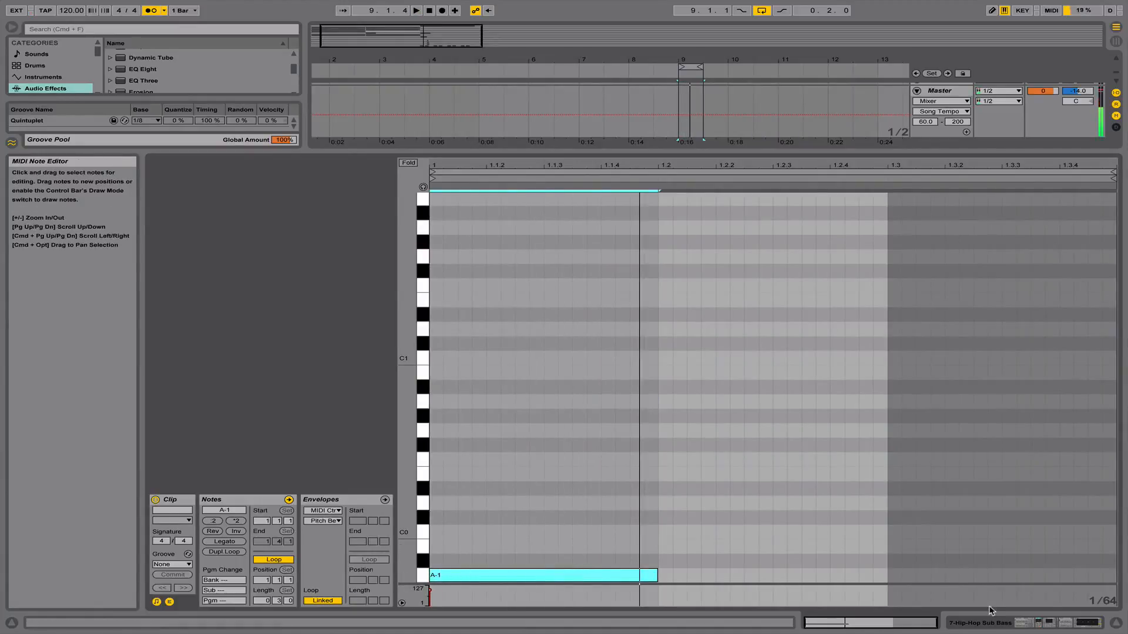
Shape the bass with EQ Eight, dipping band 3 and setting band 2 to 134 Hz at -0.62 dB, while the loop plays
click(993, 622)
key(space)
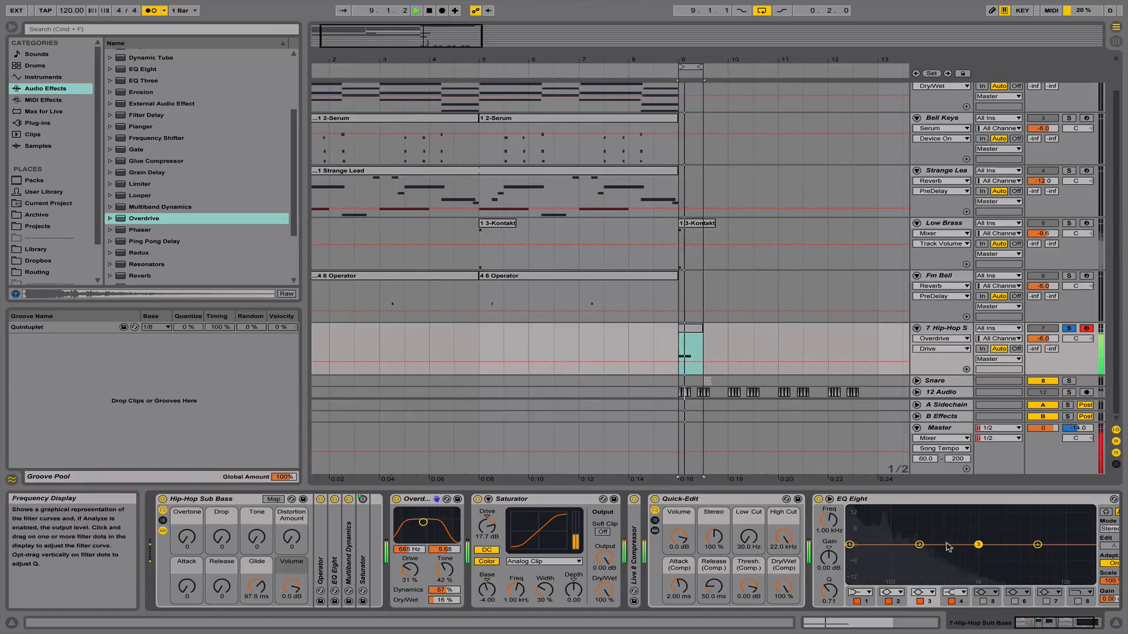
drag(978, 546, 905, 547)
key(space)
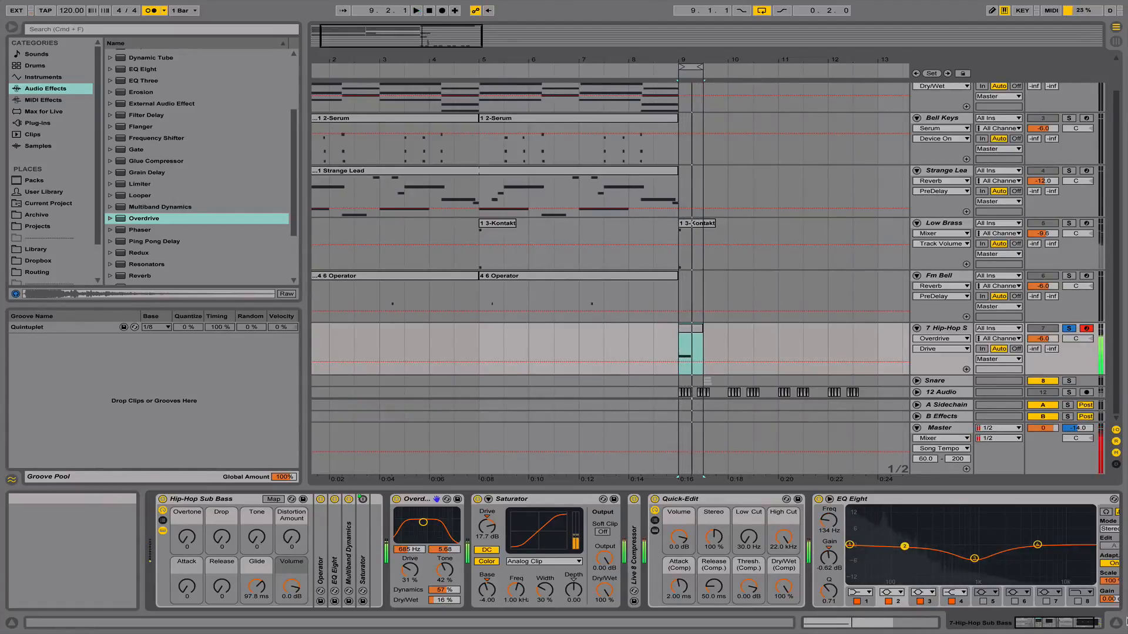
Extend the arrangement loop to four bars, from bar 9 to bar 13, and select that range on the bass track
key(alt+super+l)
key(minus)
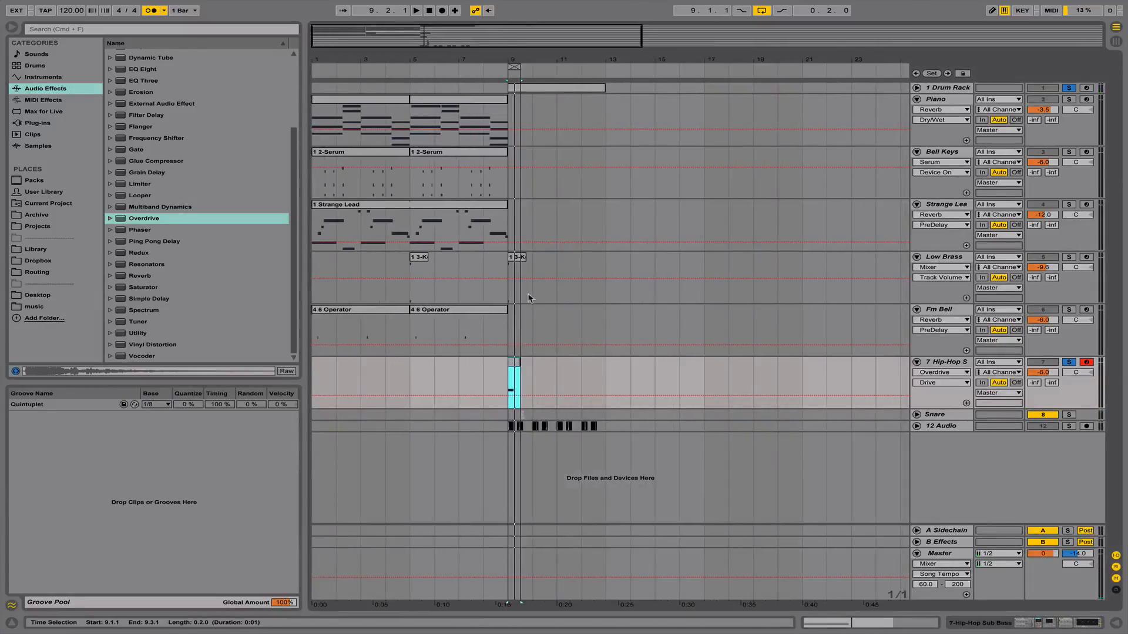
drag(514, 66, 591, 87)
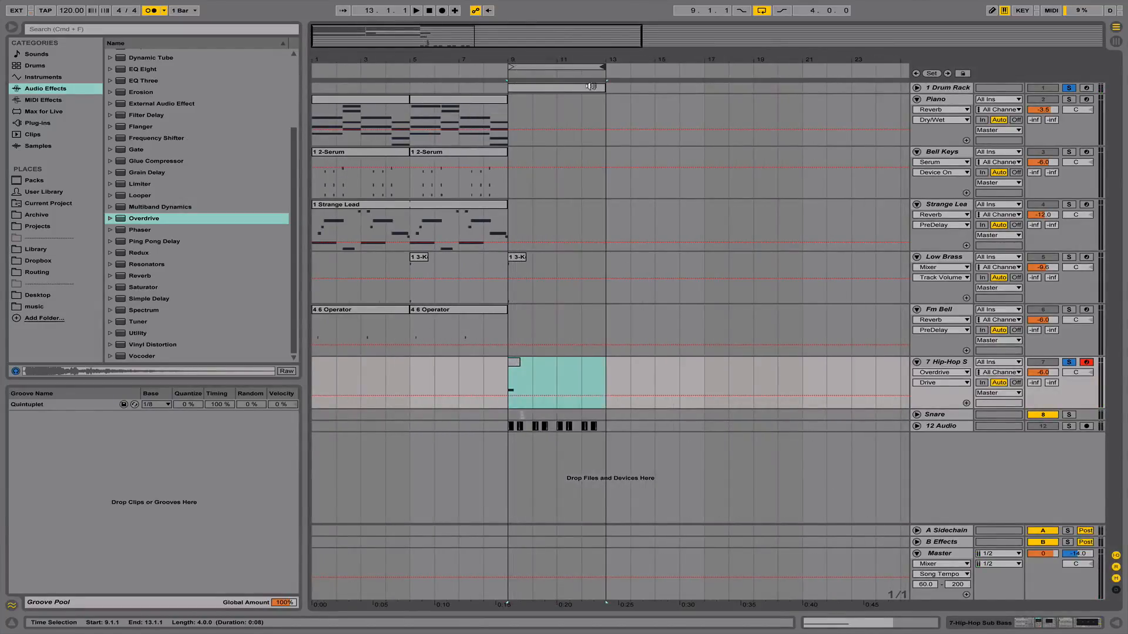
drag(526, 361, 317, 371)
drag(505, 375, 609, 373)
drag(505, 375, 581, 366)
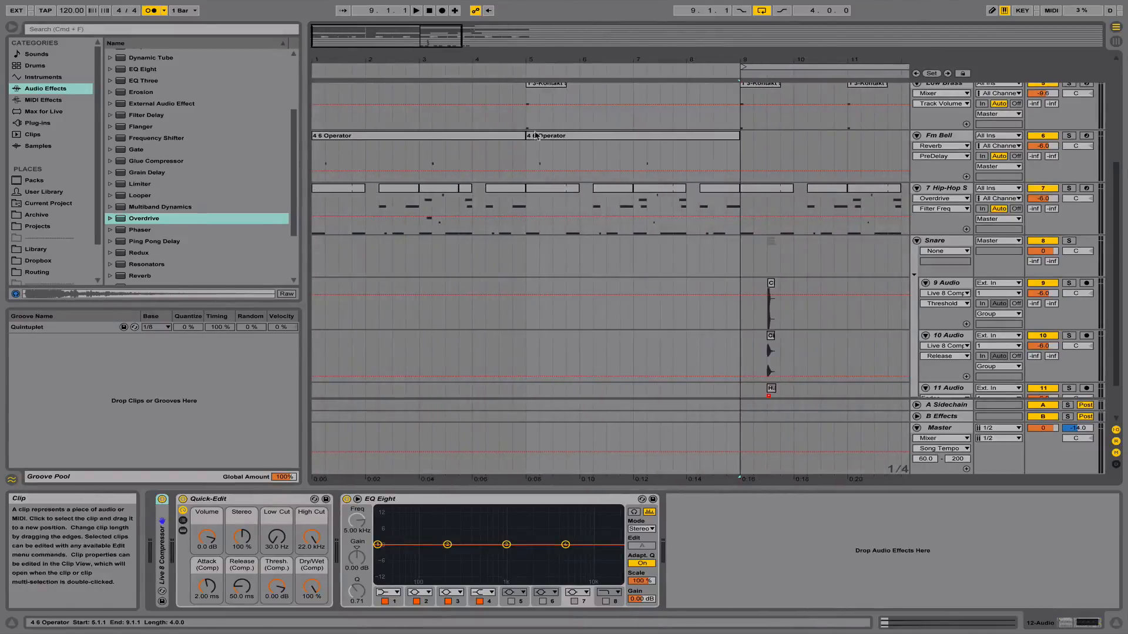
Consolidate the Hip-Hop Sub Bass clips into two four-bar clips, one for bars 1 to 4 and one for bars 5 to 8
click(341, 191)
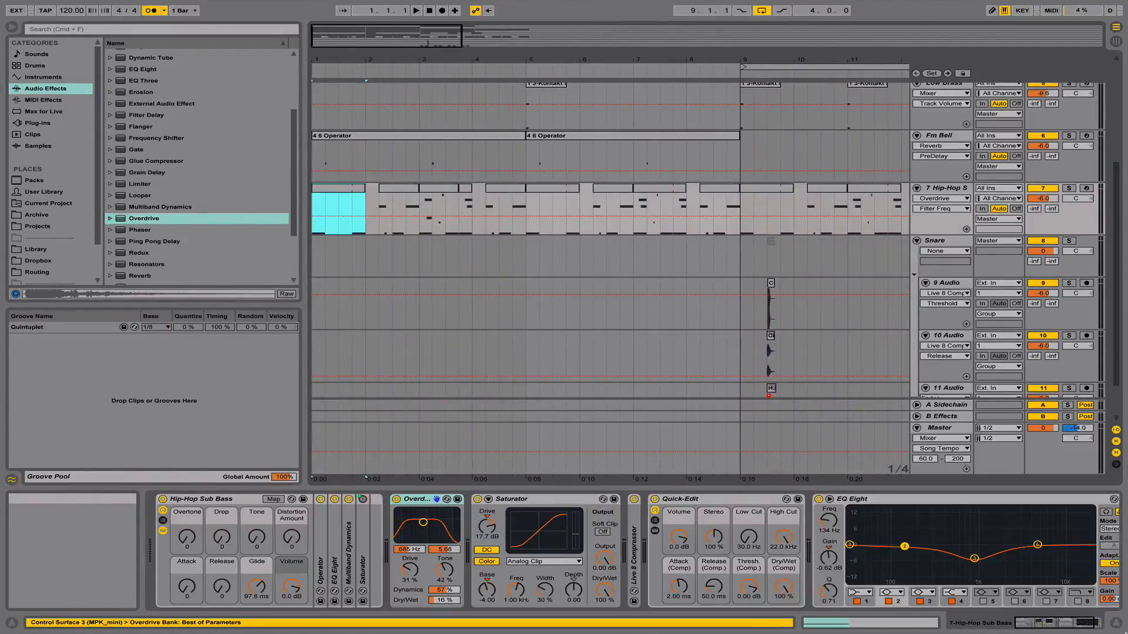
click(1116, 623)
drag(390, 58, 363, 36)
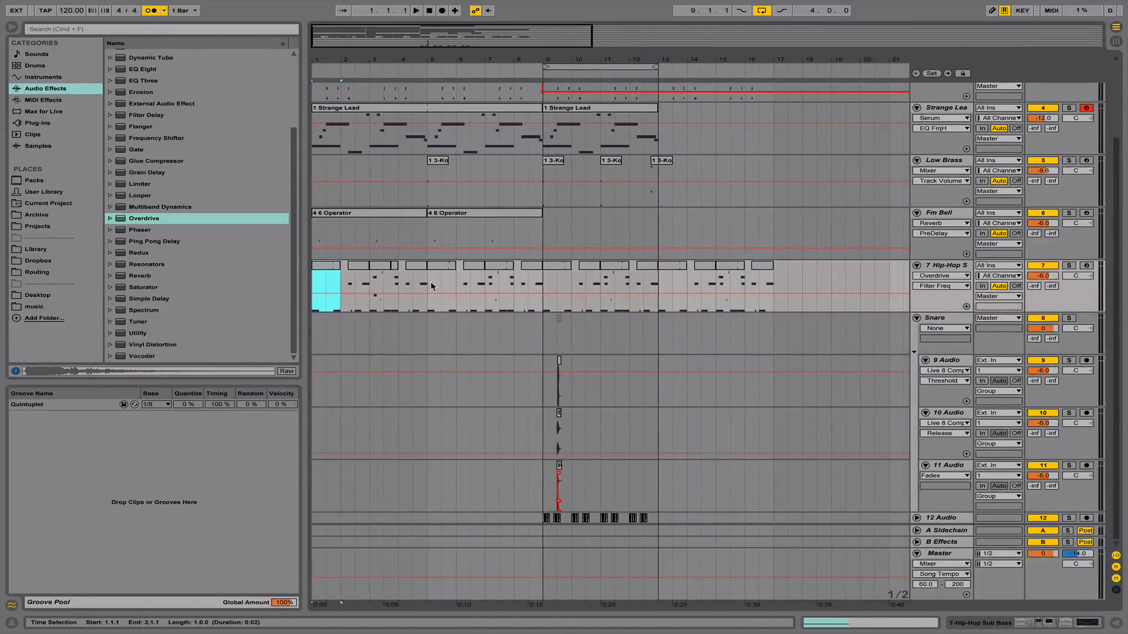
drag(431, 286, 326, 286)
key(super+j)
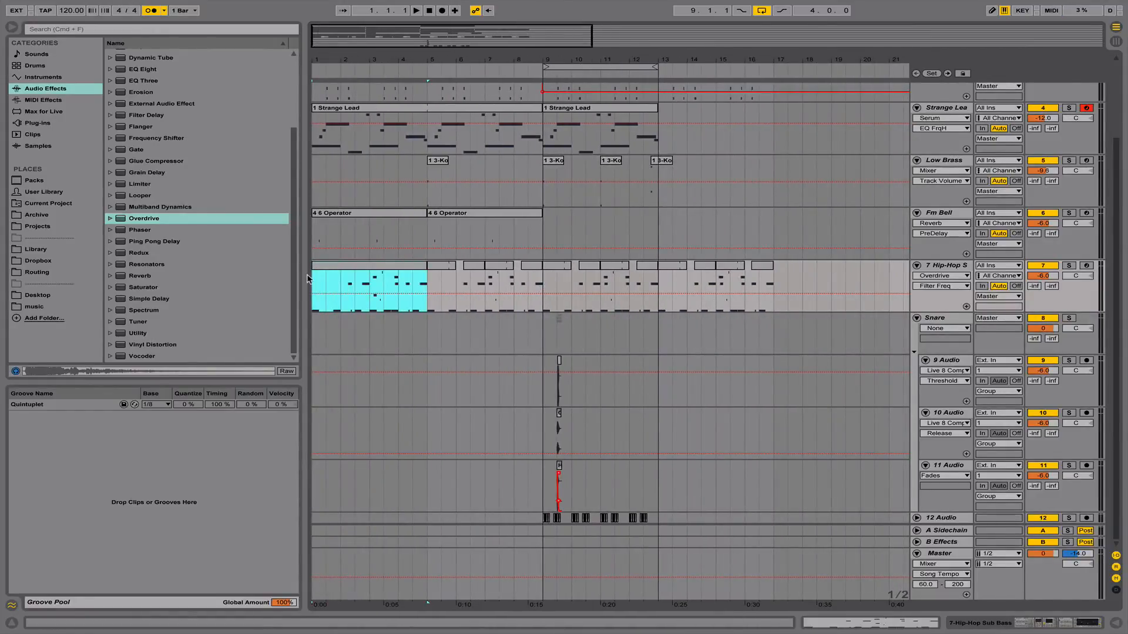
key(super+d)
key(super+z)
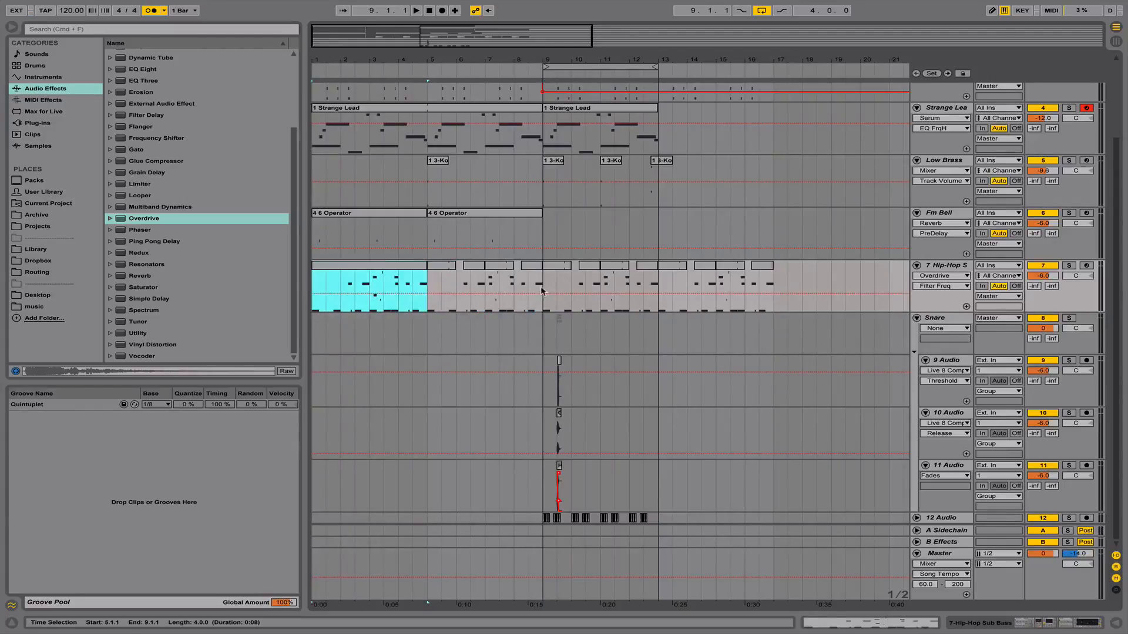
drag(544, 288, 431, 287)
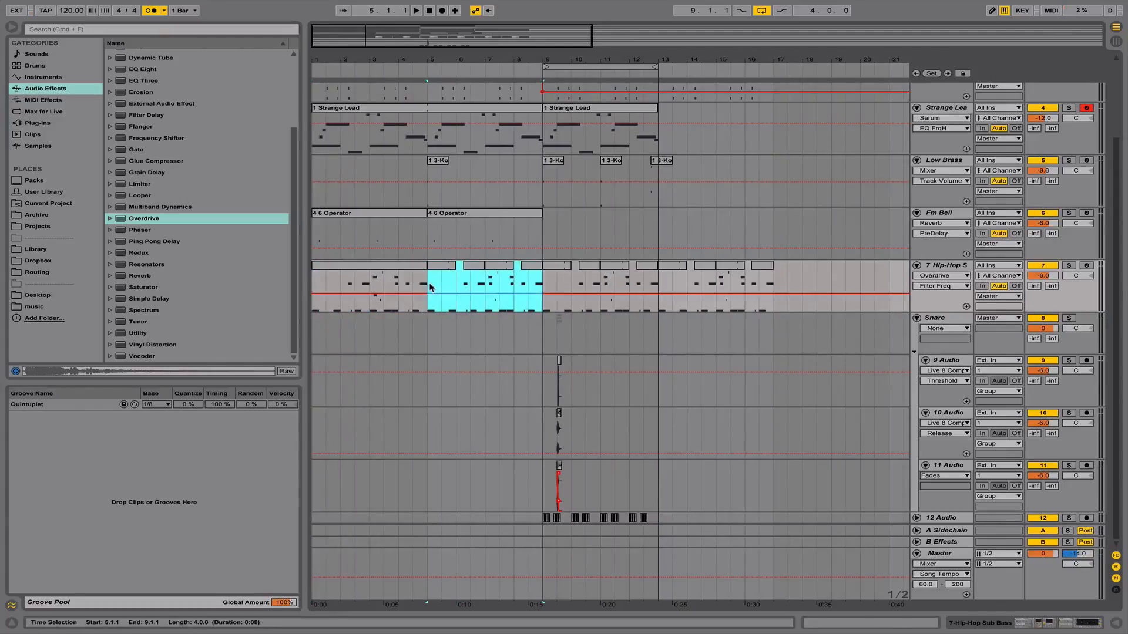
key(super+j)
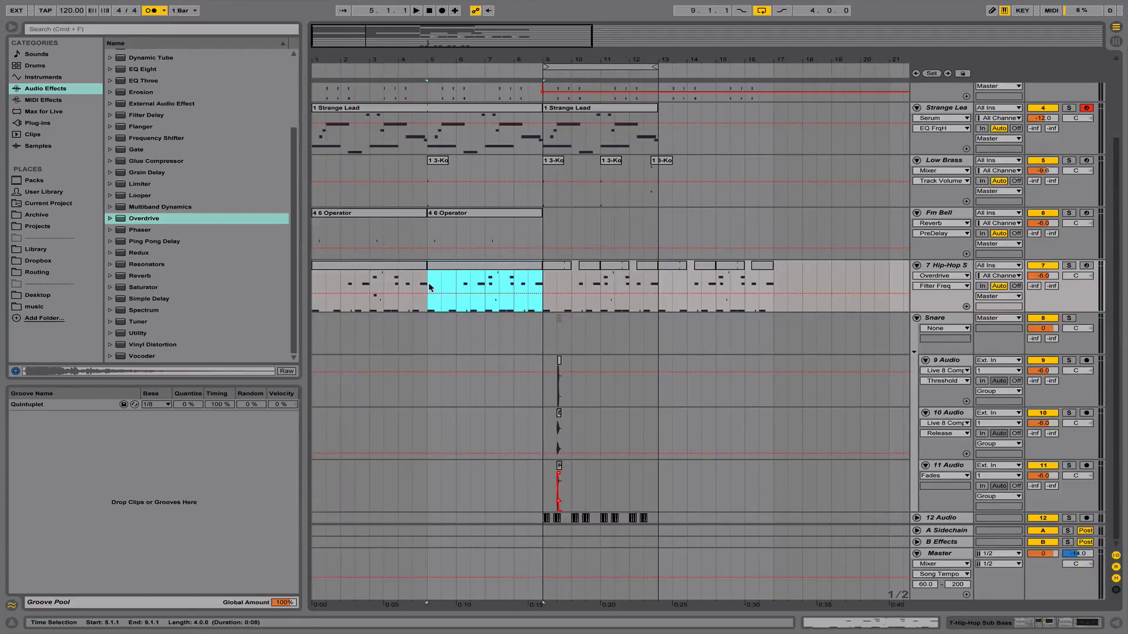
Open the first consolidated bass clip and examine its low A-1 notes and the E0 note in bar 3
double_click(406, 273)
click(452, 446)
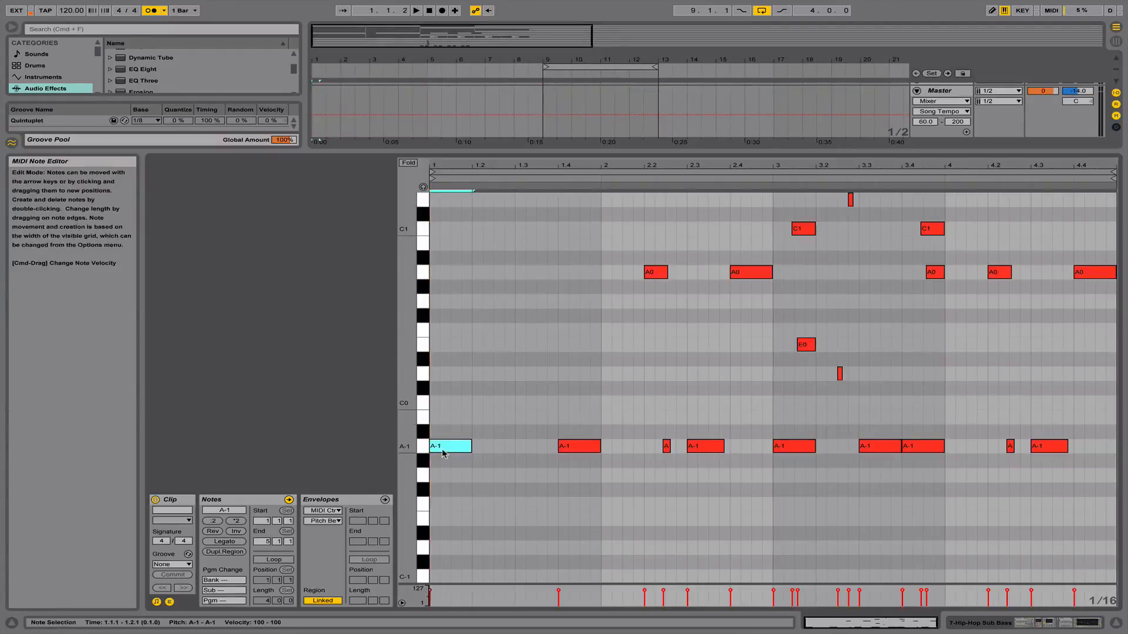
scroll(709, 394, up, 1)
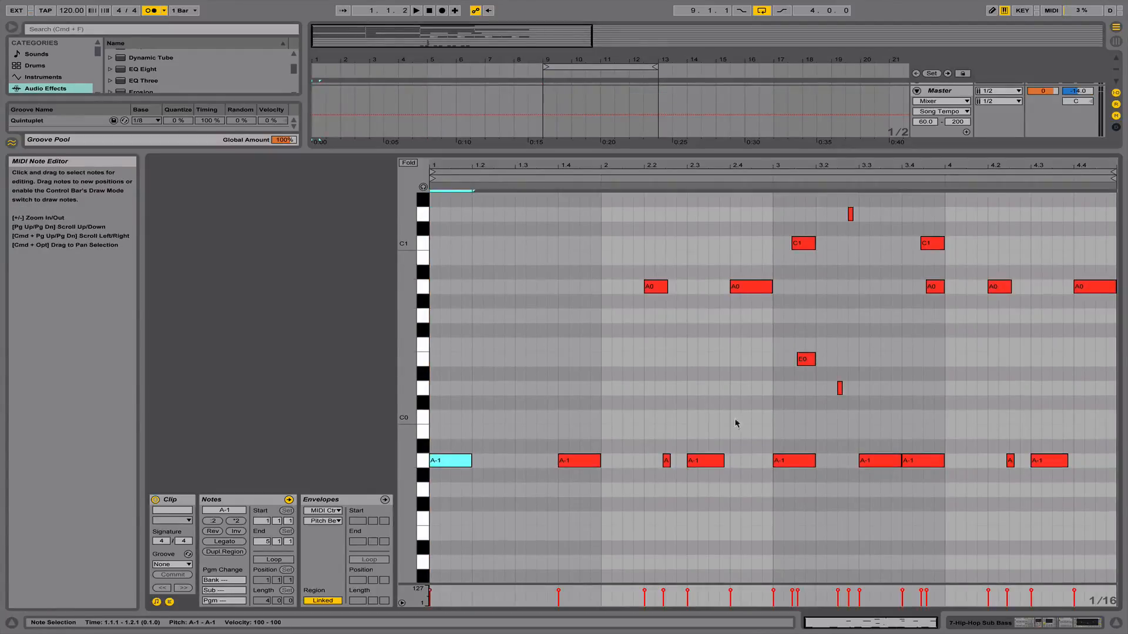
click(804, 359)
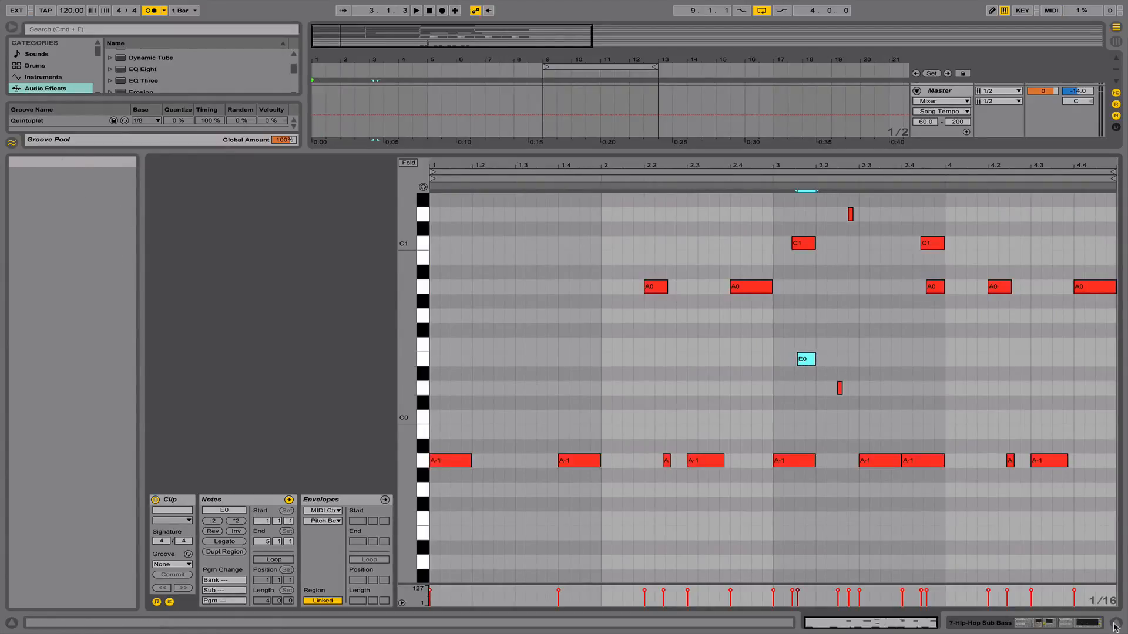
Show the bass track's devices and play the arrangement from bar 1 to hear the bass with the other parts
click(1041, 624)
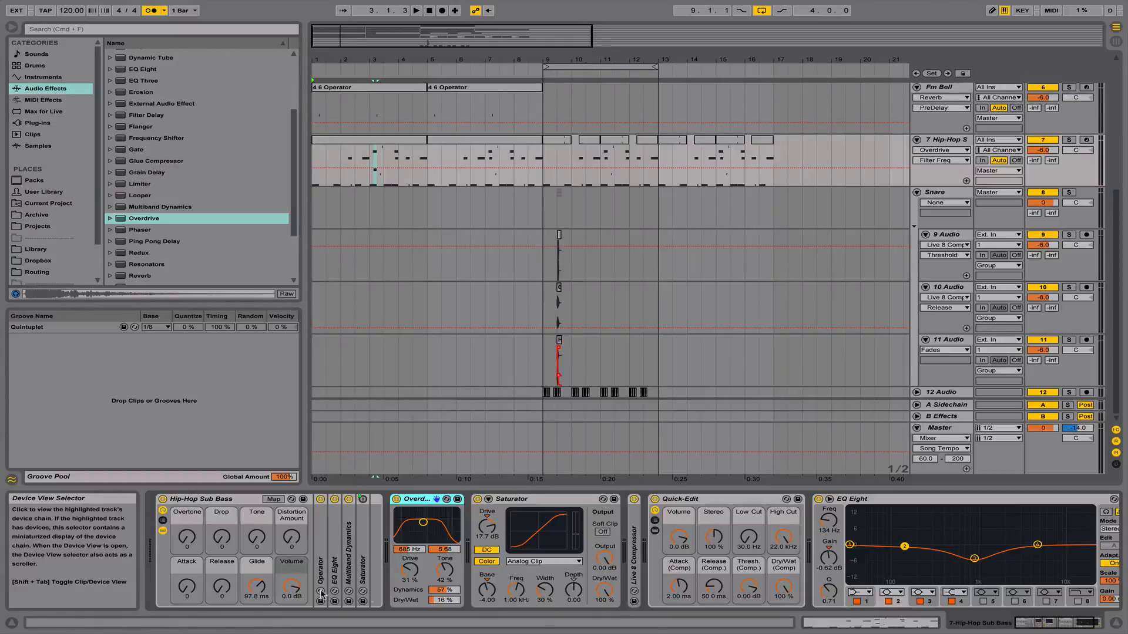
click(333, 141)
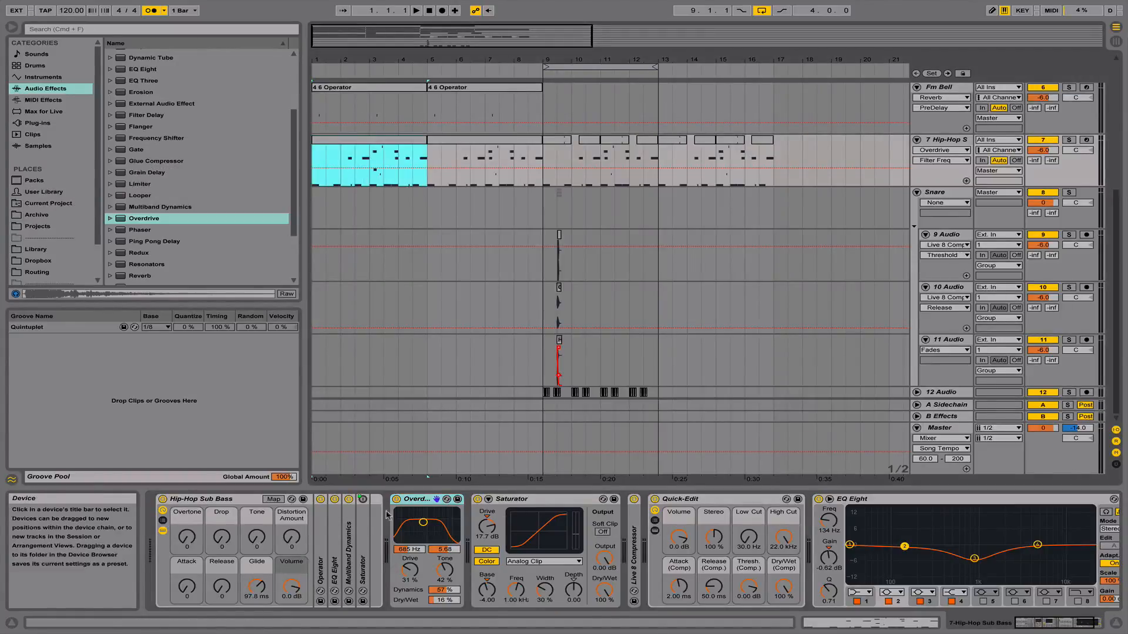
scroll(386, 301, up, 5)
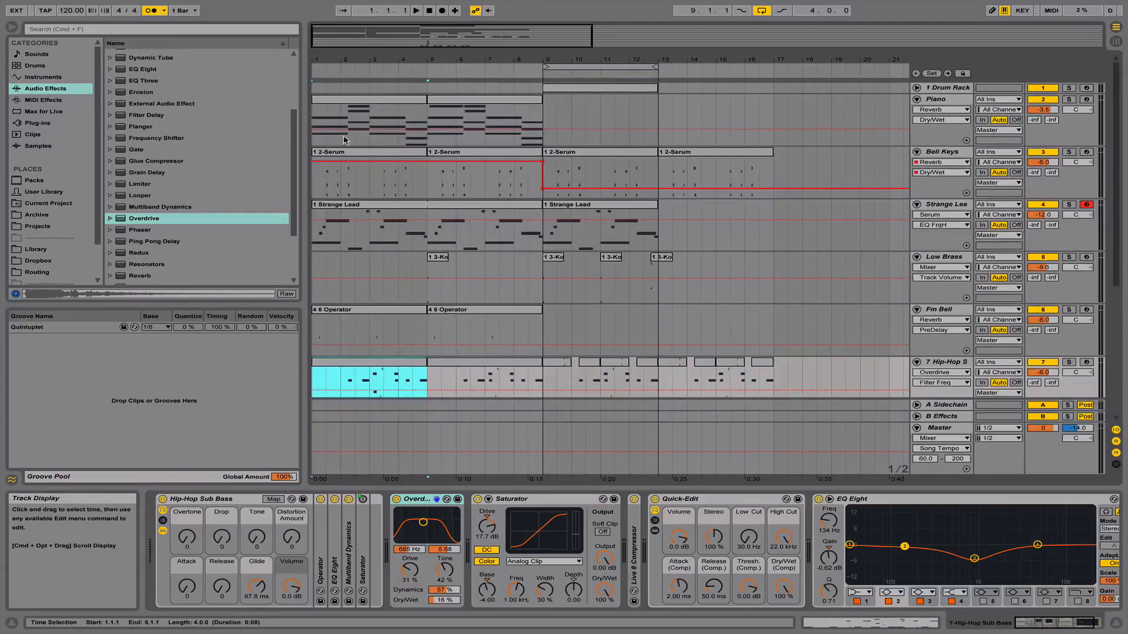
key(space)
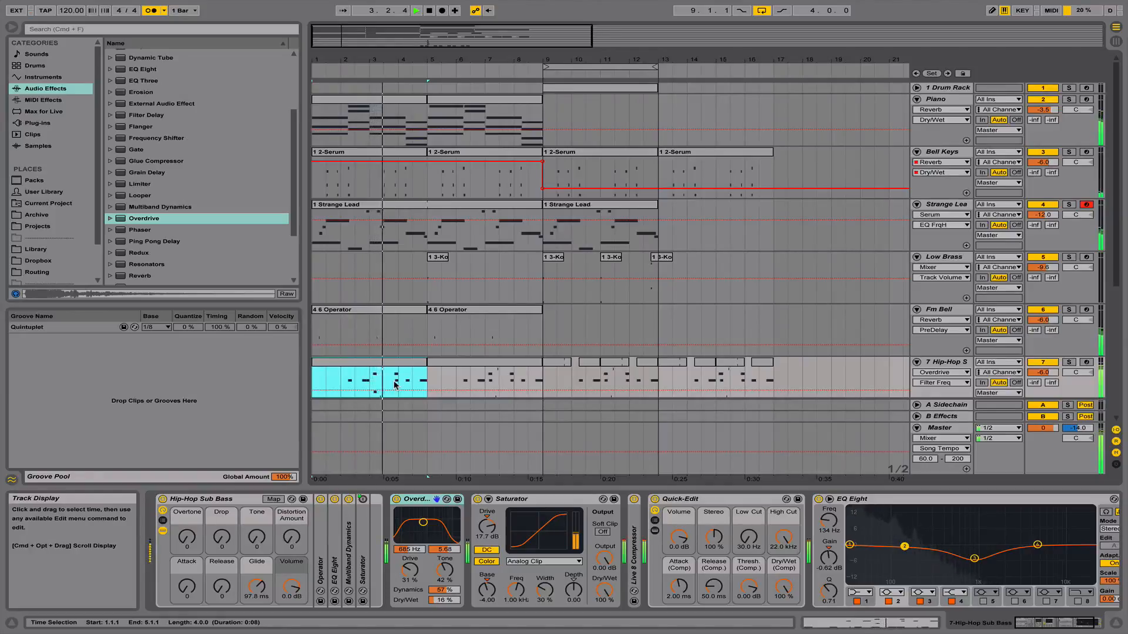
scroll(449, 388, down, 3)
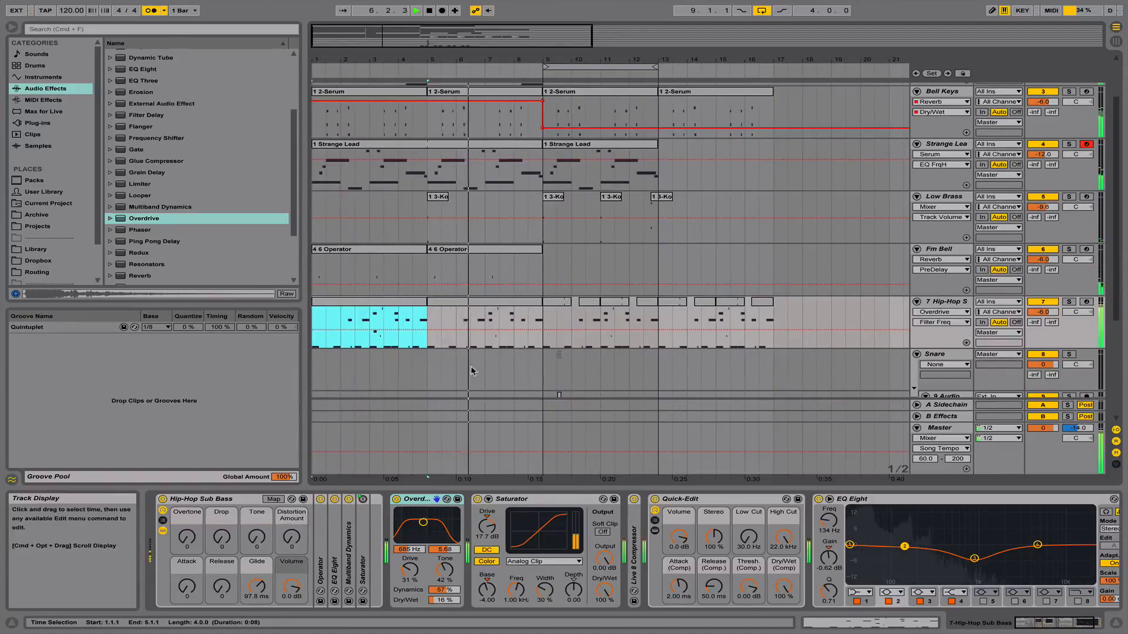
Duplicate the Hip-Hop Sub Bass clips of bars 1 to 8 into bars 9 to 16, and stop playback with the first clip selected
drag(543, 320, 312, 318)
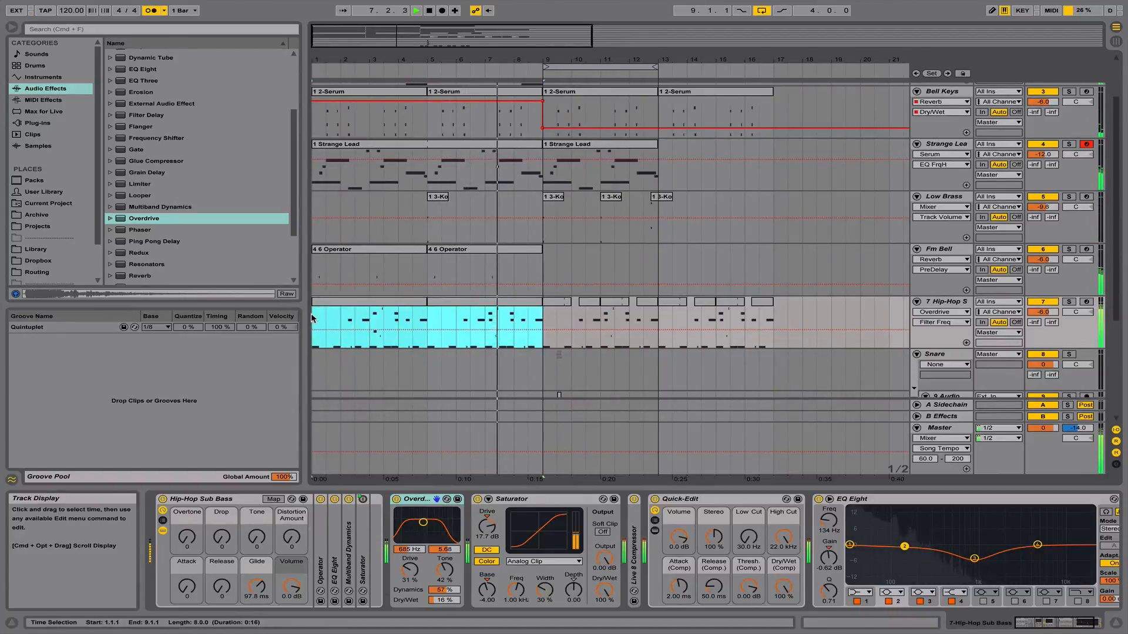
key(super+d)
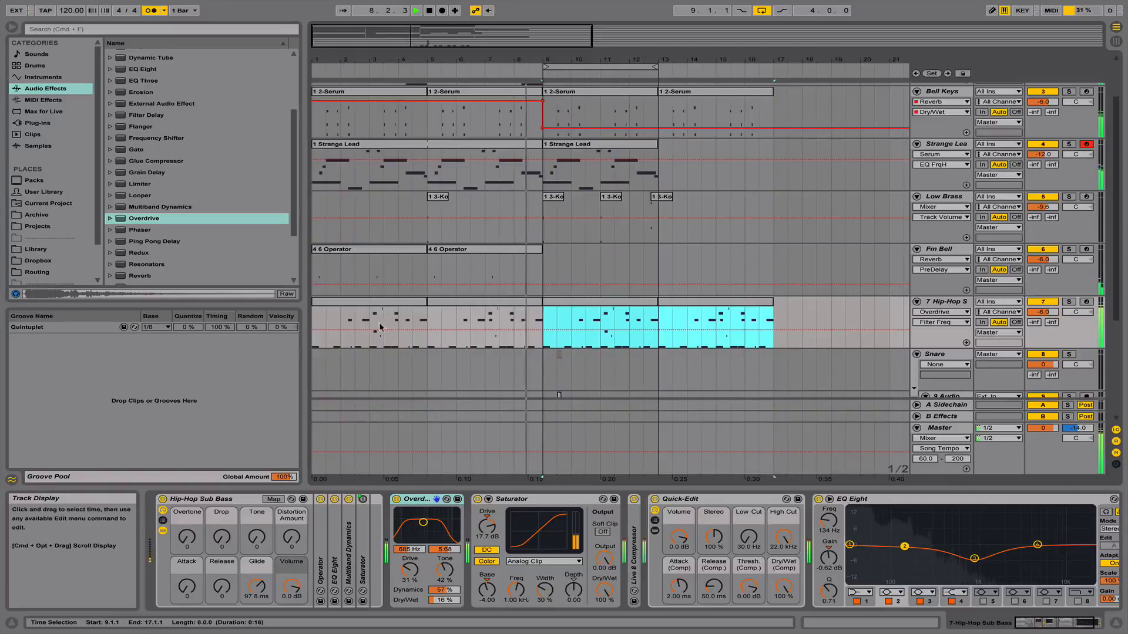
click(322, 322)
key(space)
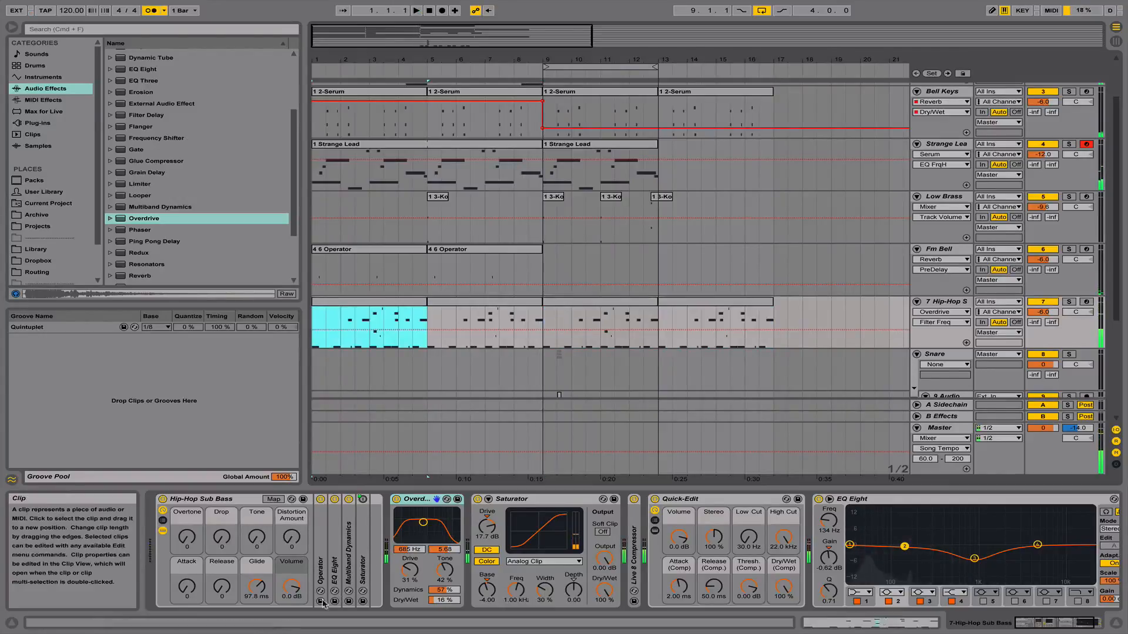
Set the Release macro of the Hip-Hop Sub Bass rack to 50, comparing it with 60 while the arrangement plays
click(212, 586)
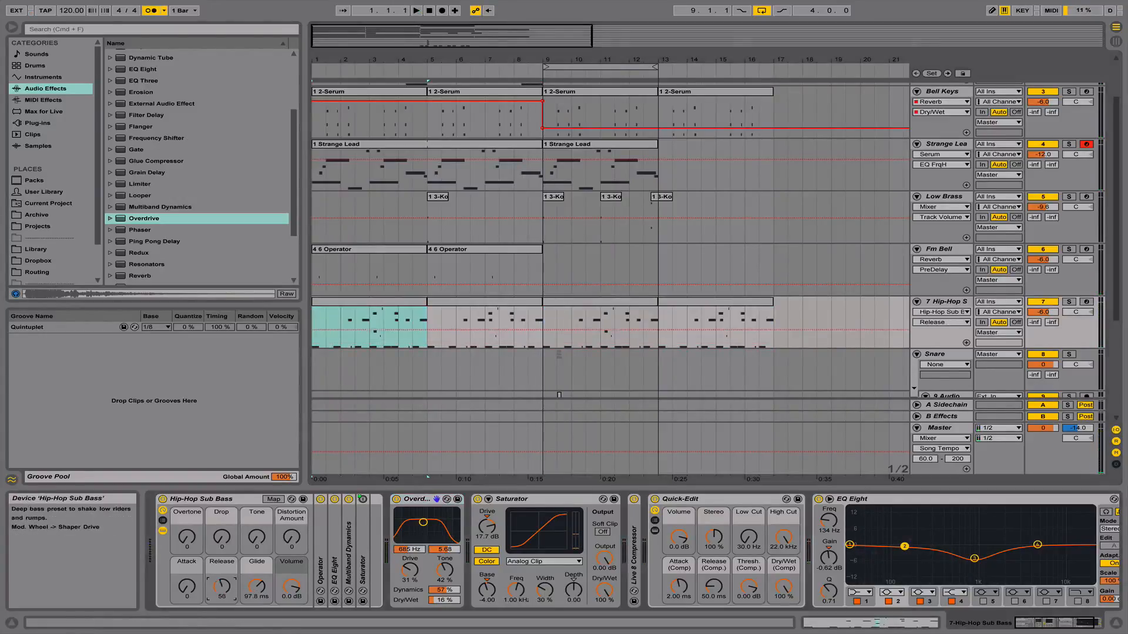
key(space)
drag(216, 589, 221, 572)
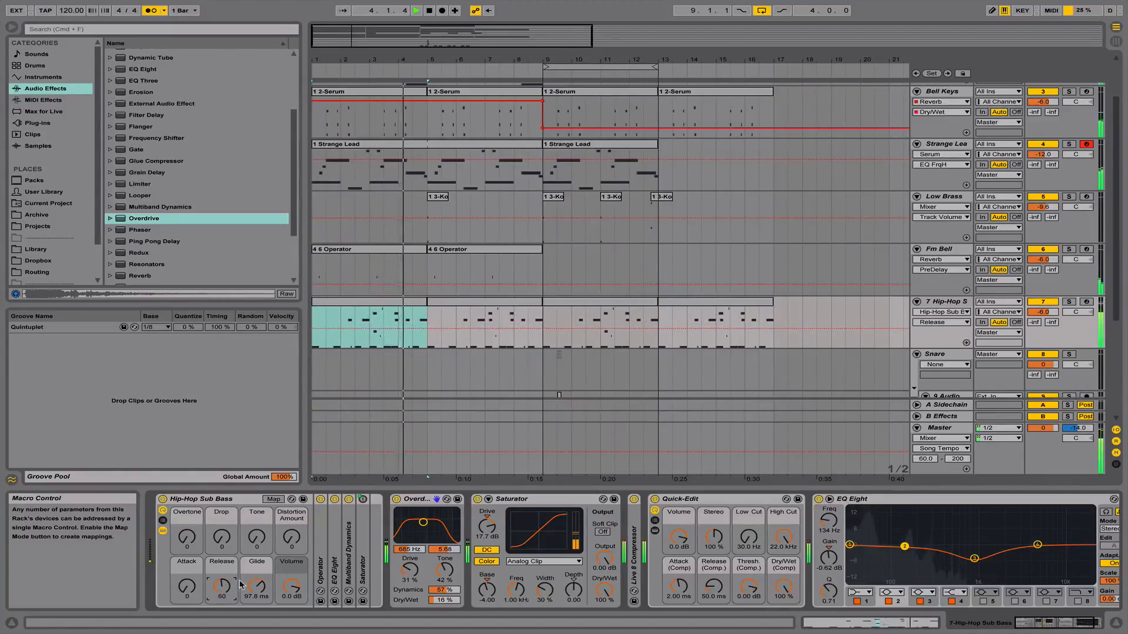
key(space)
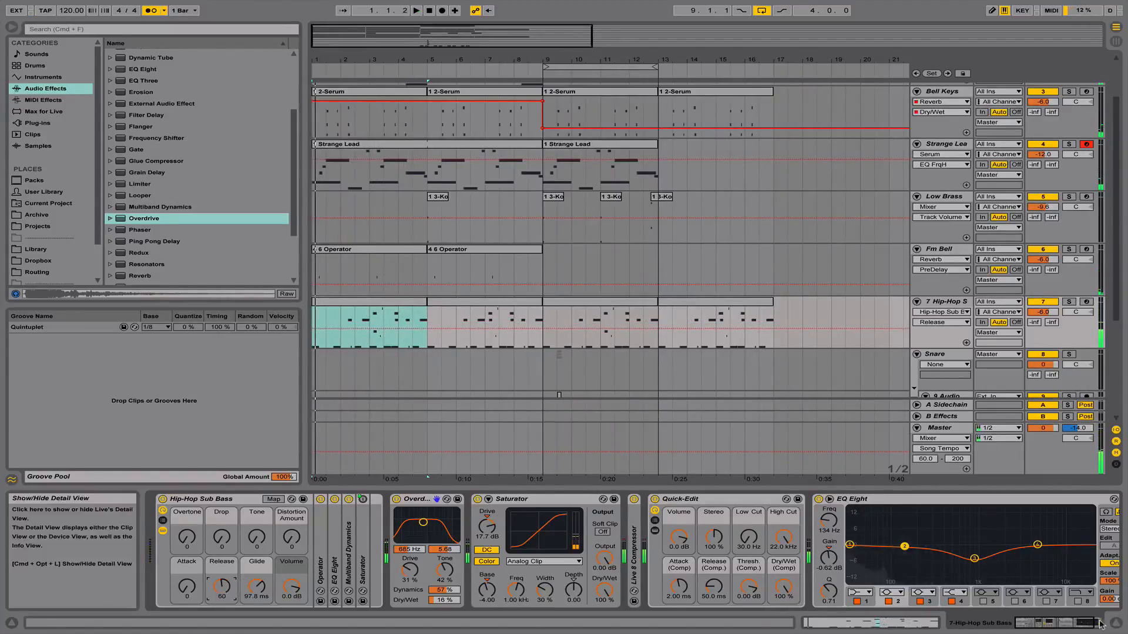
drag(221, 586, 221, 592)
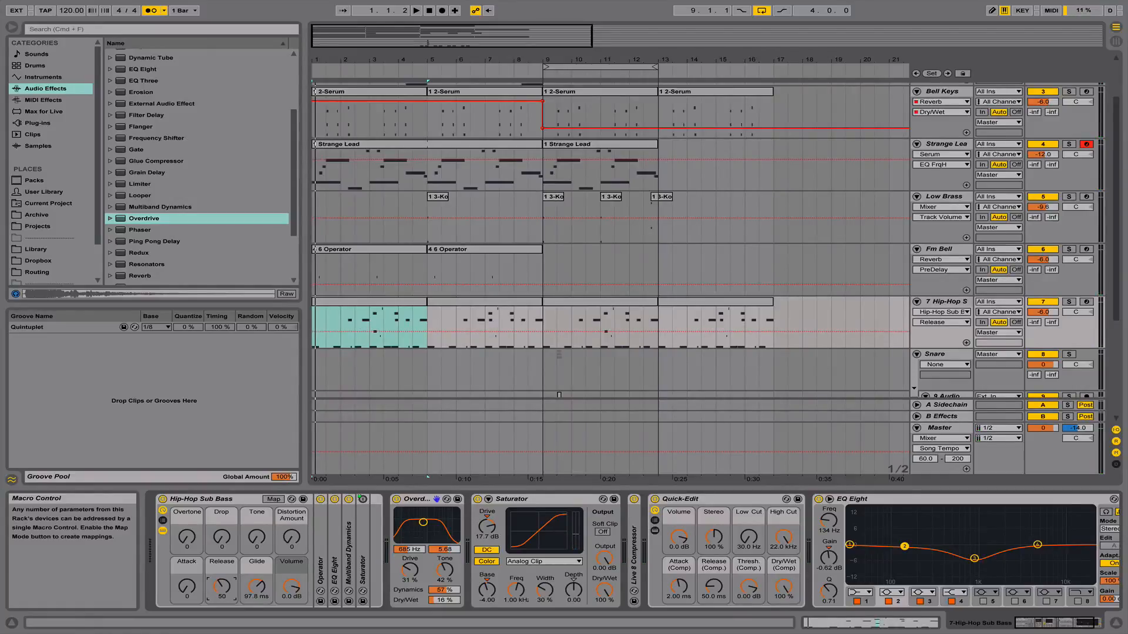
key(space)
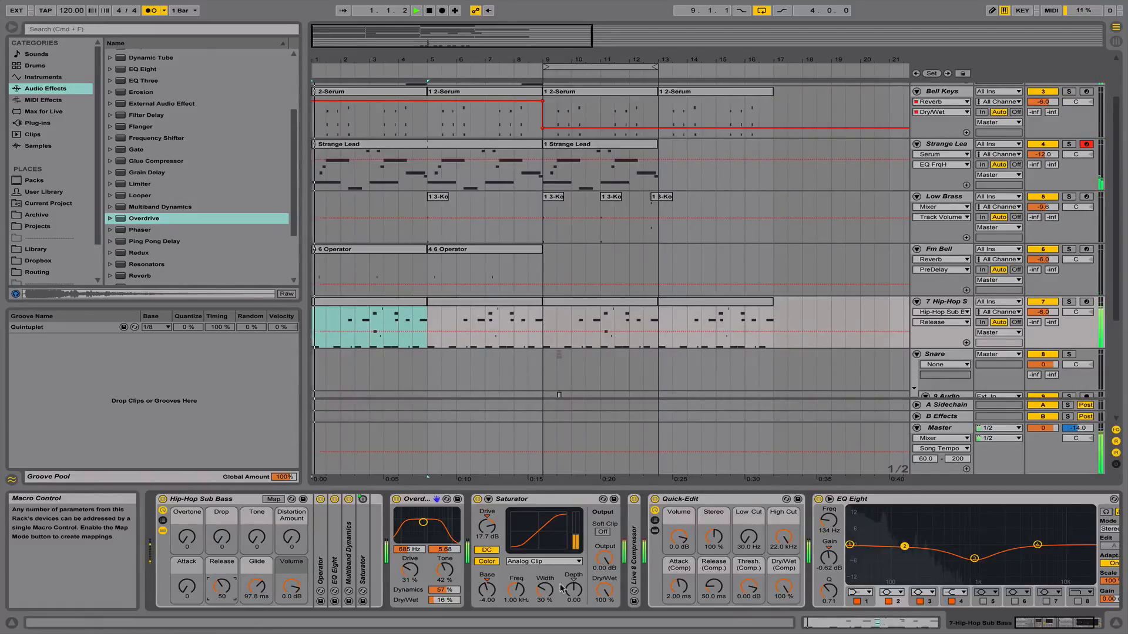
Hide the bass track's devices and examine the layered snare and clap clips in bar 9
click(1107, 627)
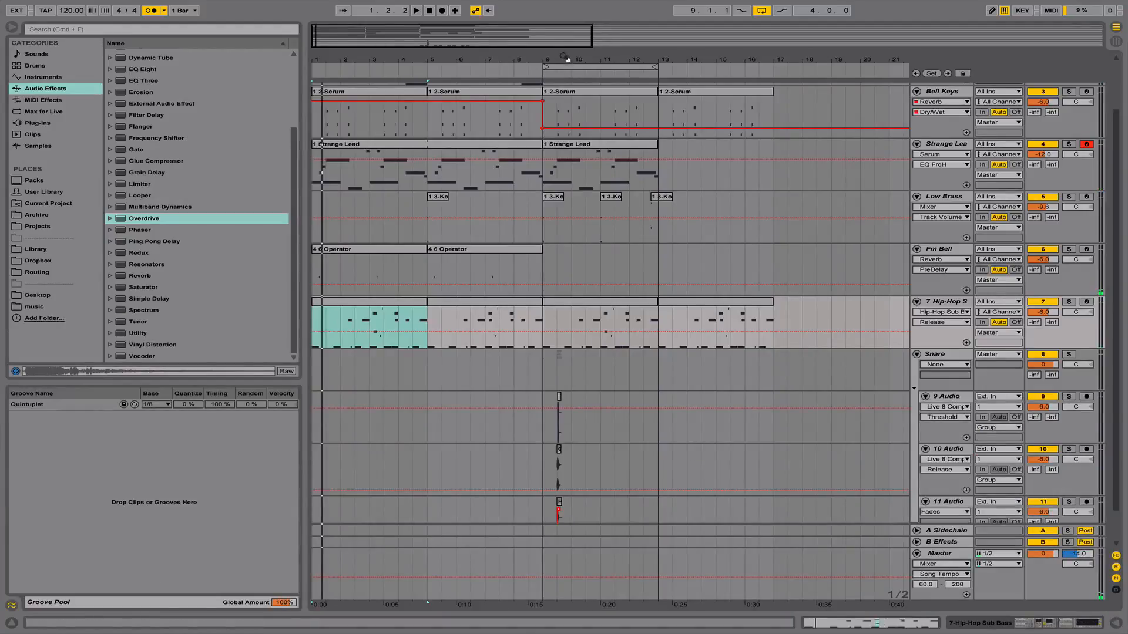
drag(565, 57, 565, 176)
scroll(576, 337, down, 3)
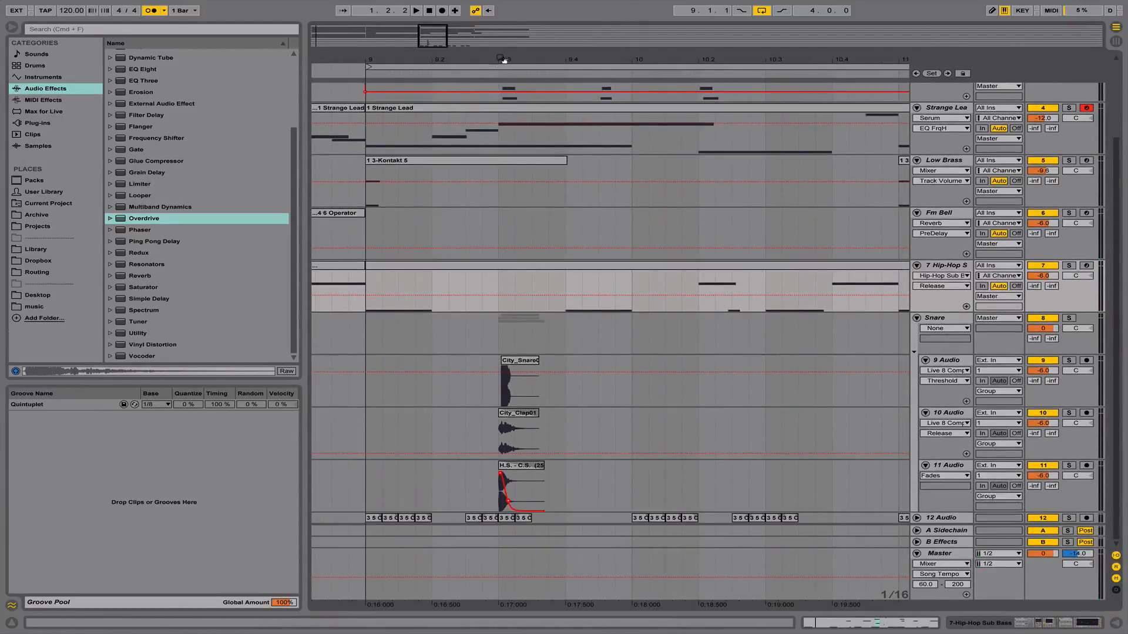
mouse_move(504, 61)
mouse_down()
mouse_move(504, 41)
mouse_move(457, 32)
mouse_up()
click(403, 333)
scroll(463, 147, up, 3)
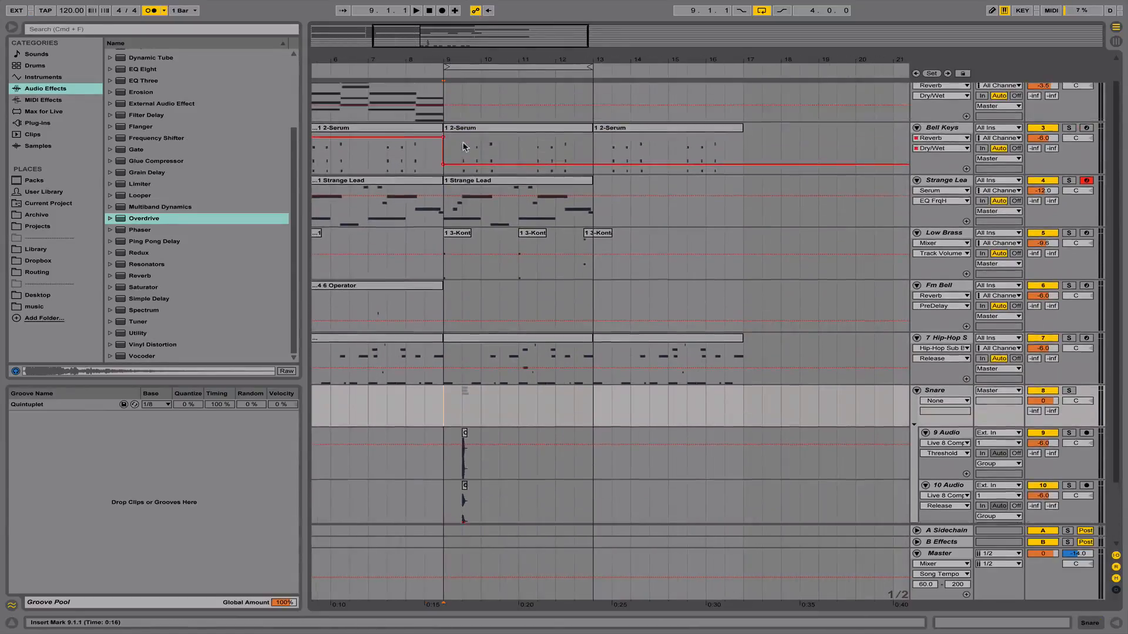
Solo the Bell Keys track and play its clips from bars 5 and 9 to compare their reverb
scroll(464, 147, up, 1)
click(510, 153)
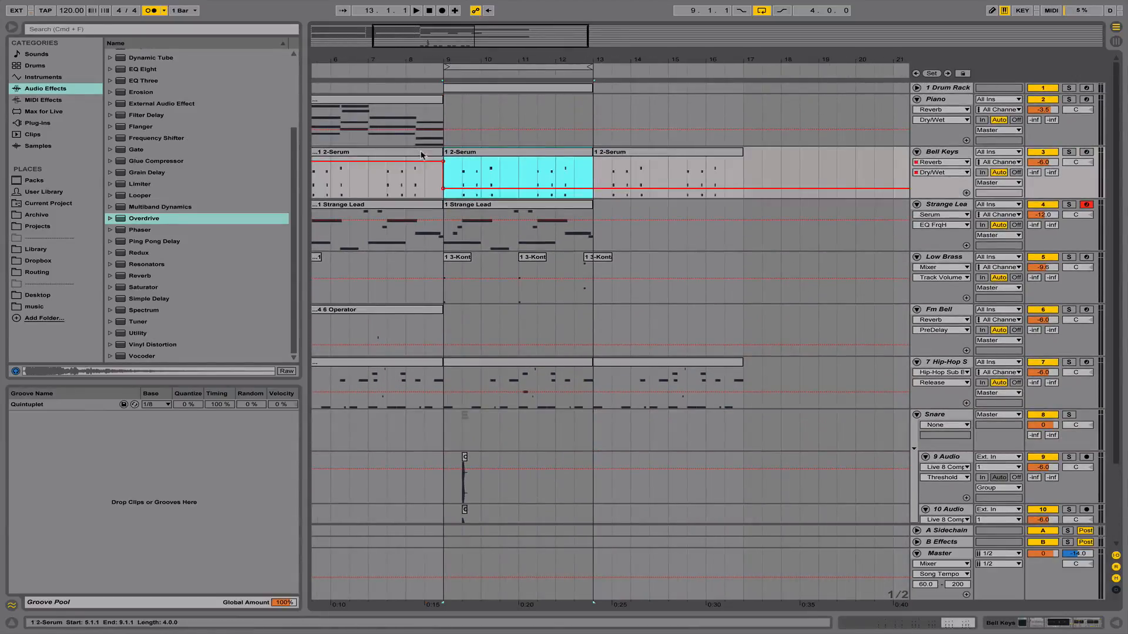
key(Left)
key(space)
click(1069, 152)
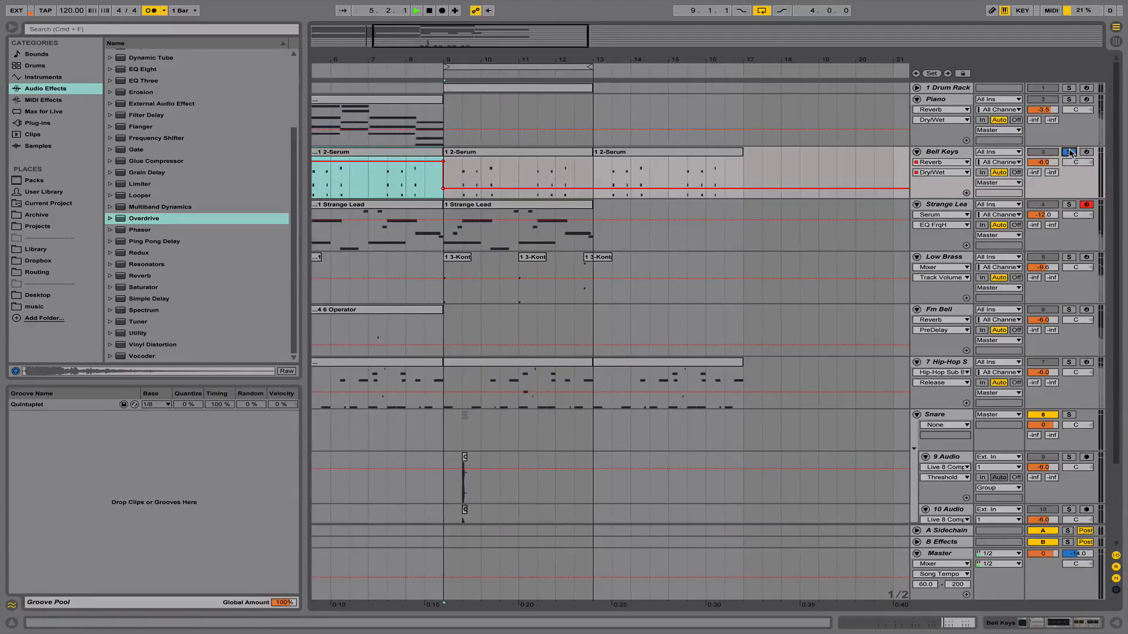
key(space)
click(485, 153)
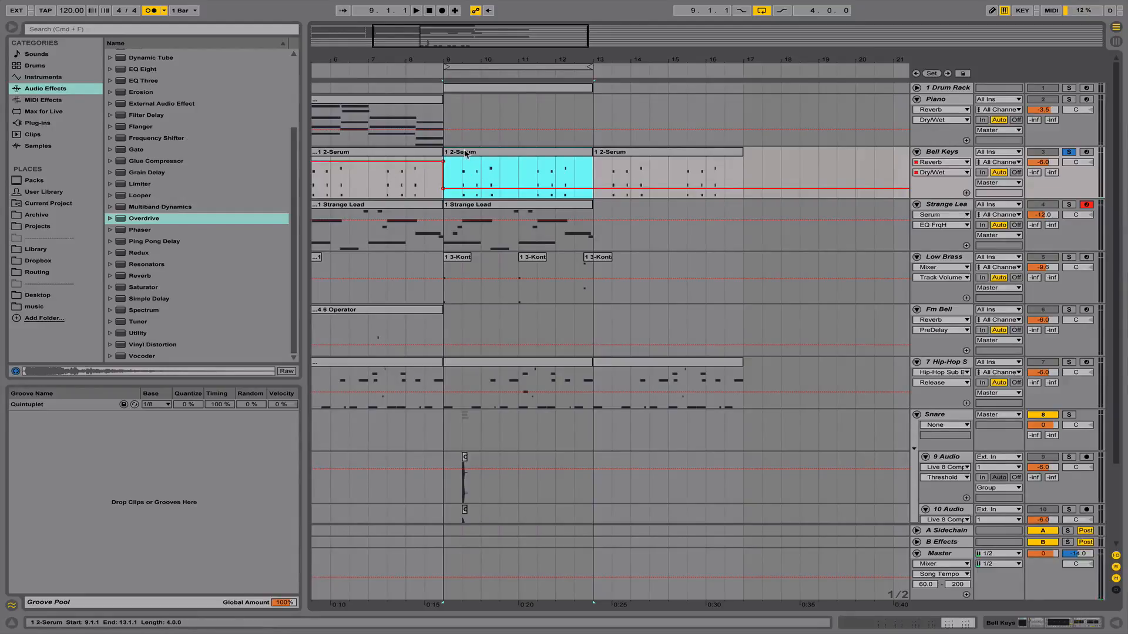
key(space)
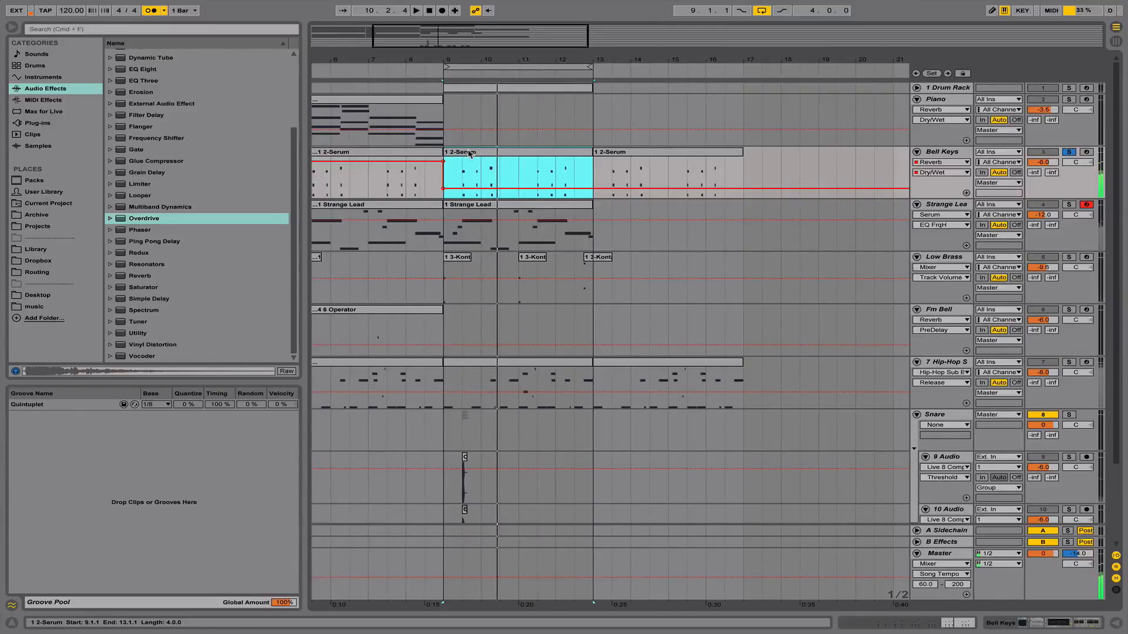
key(space)
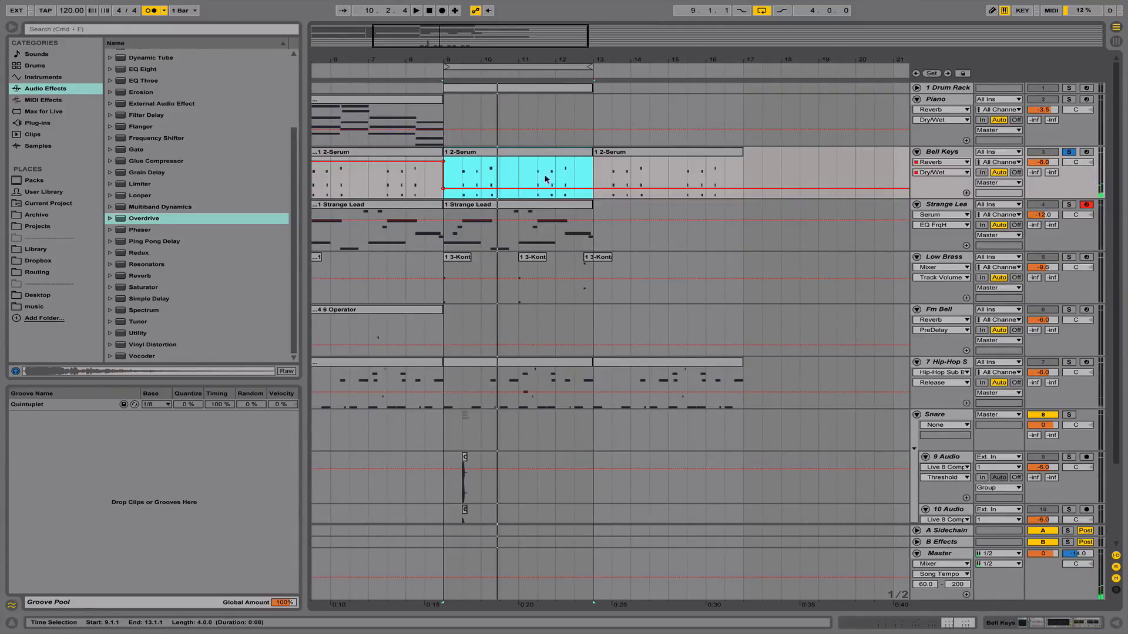
click(519, 171)
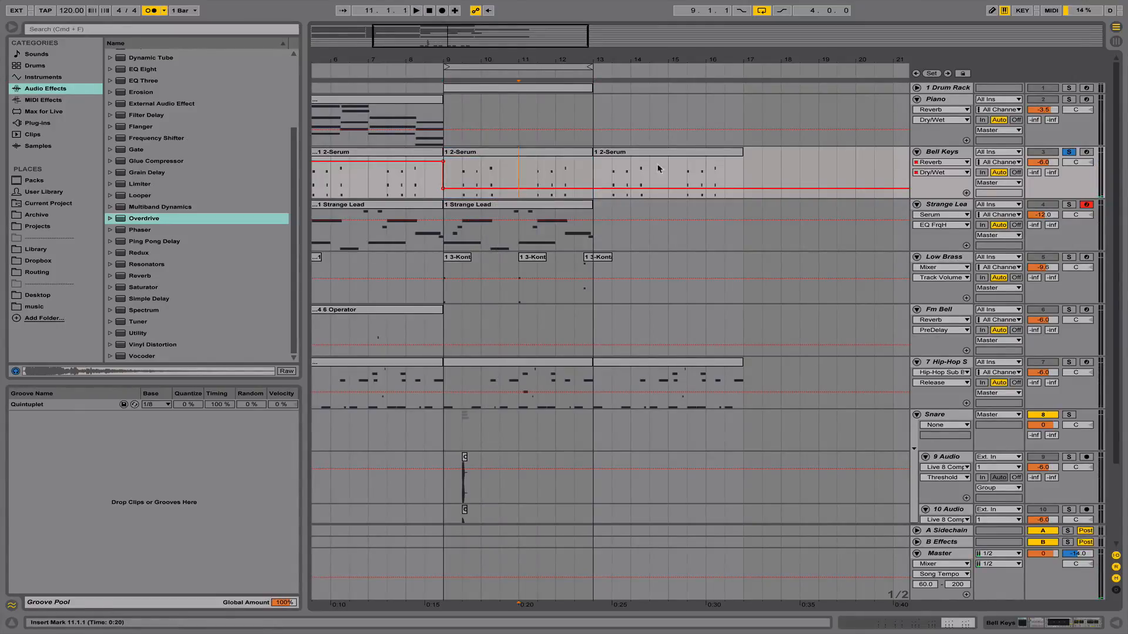
Solo the Strange Lead track, show its devices, and play its clip from bar 9
click(477, 207)
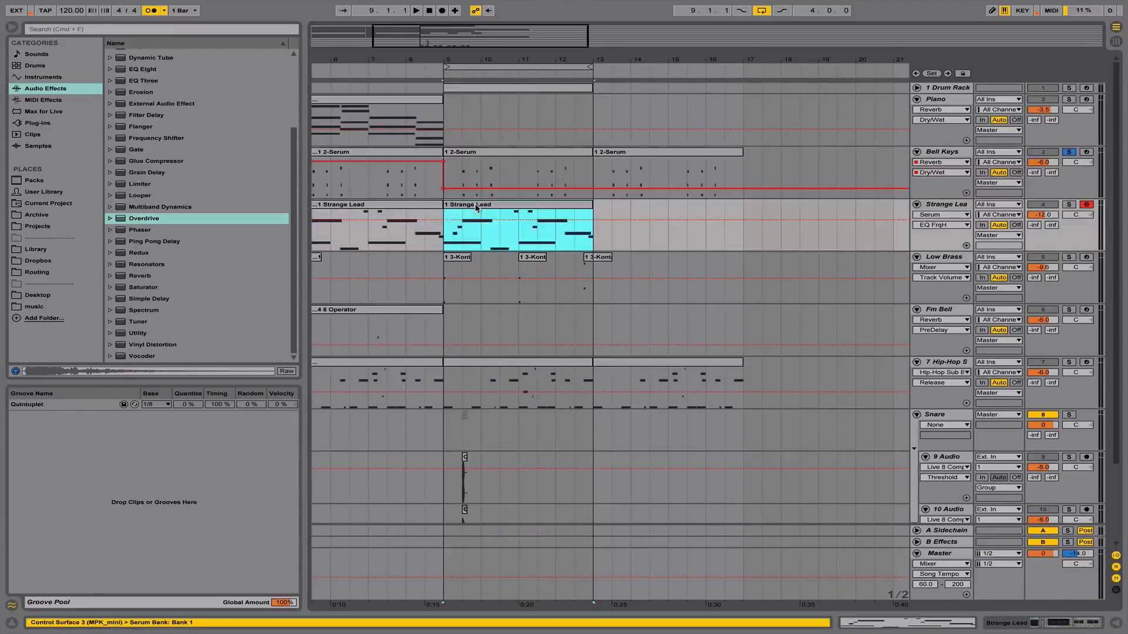
click(1068, 204)
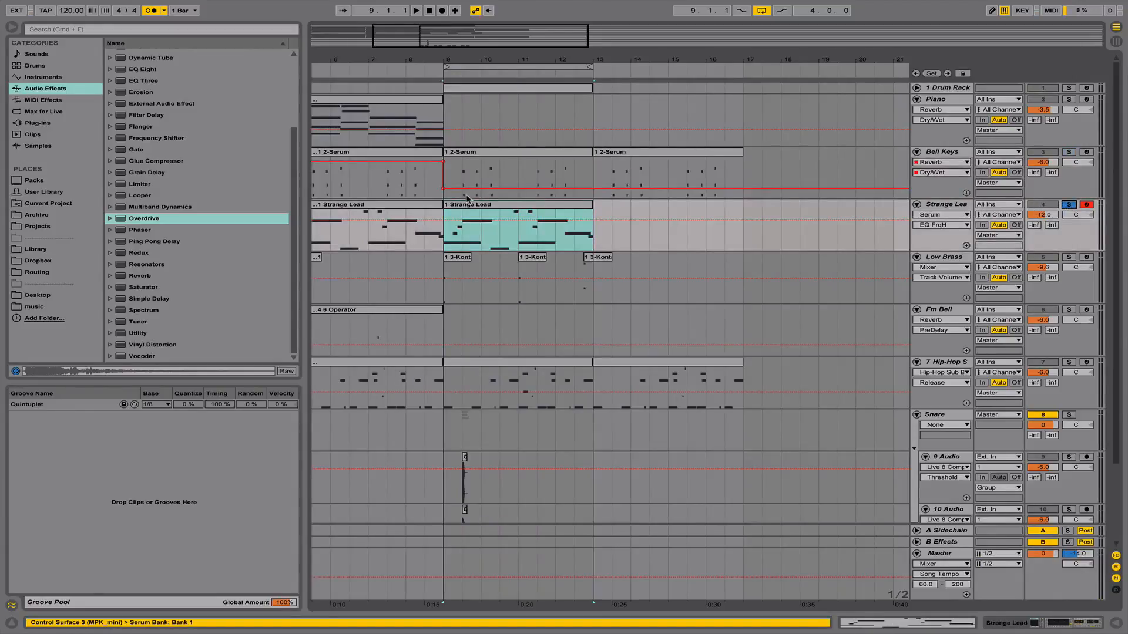
key(space)
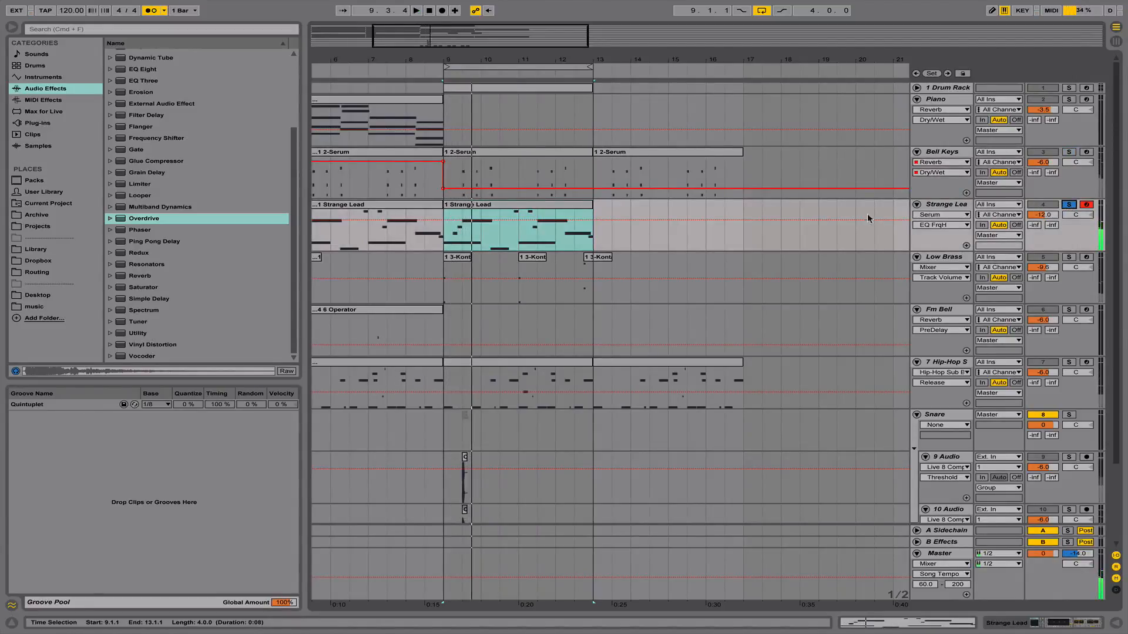
double_click(946, 206)
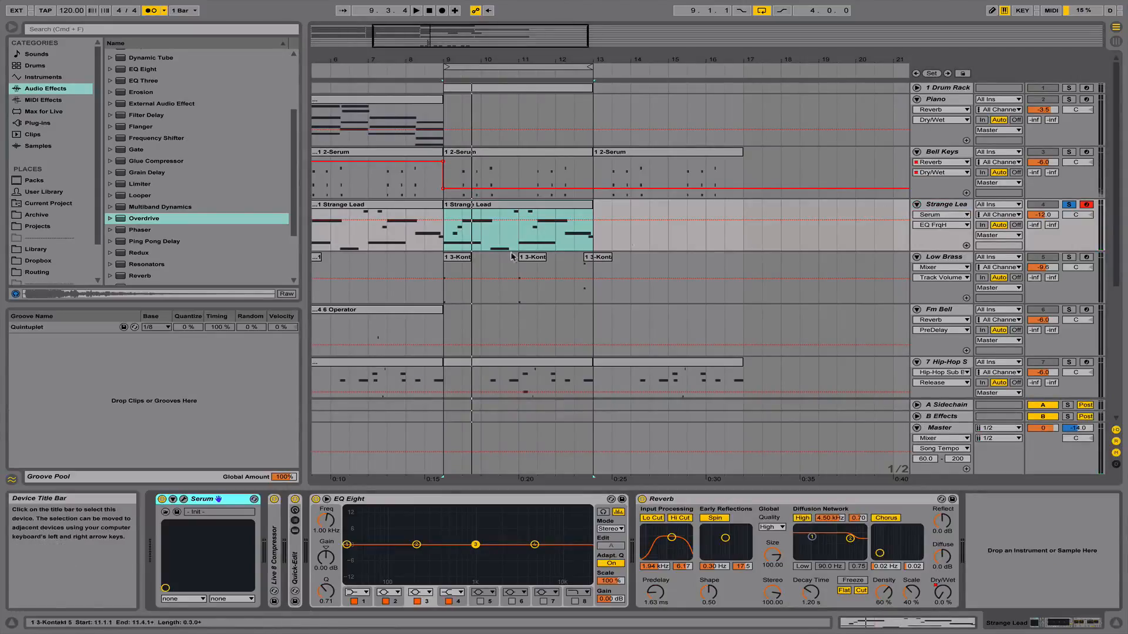
drag(445, 243, 591, 244)
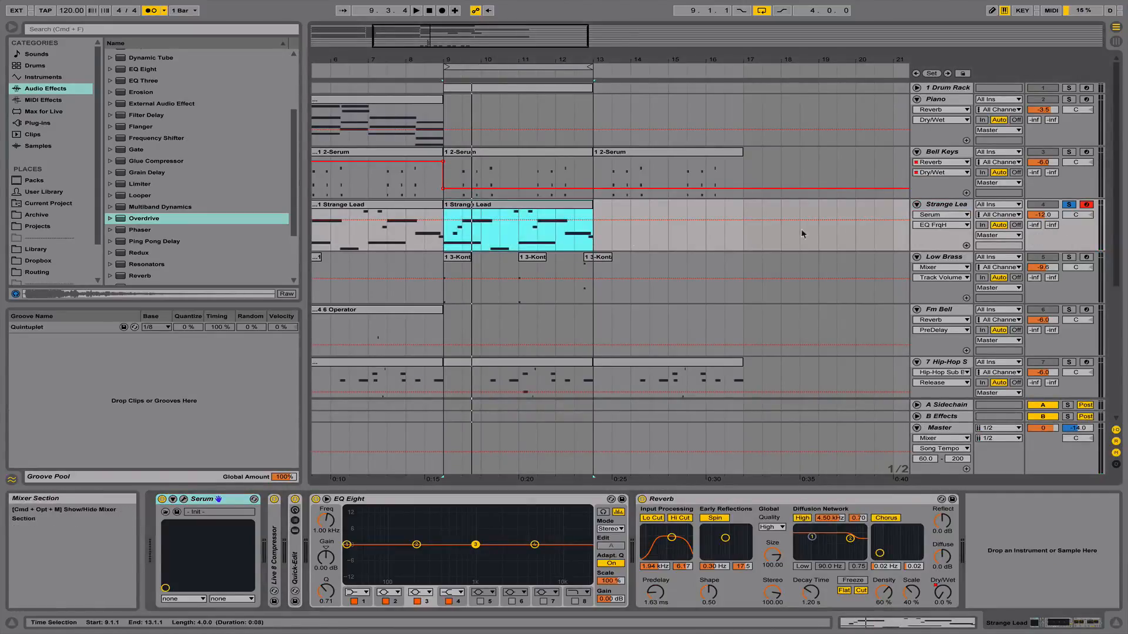
scroll(803, 234, left, 5)
key(space)
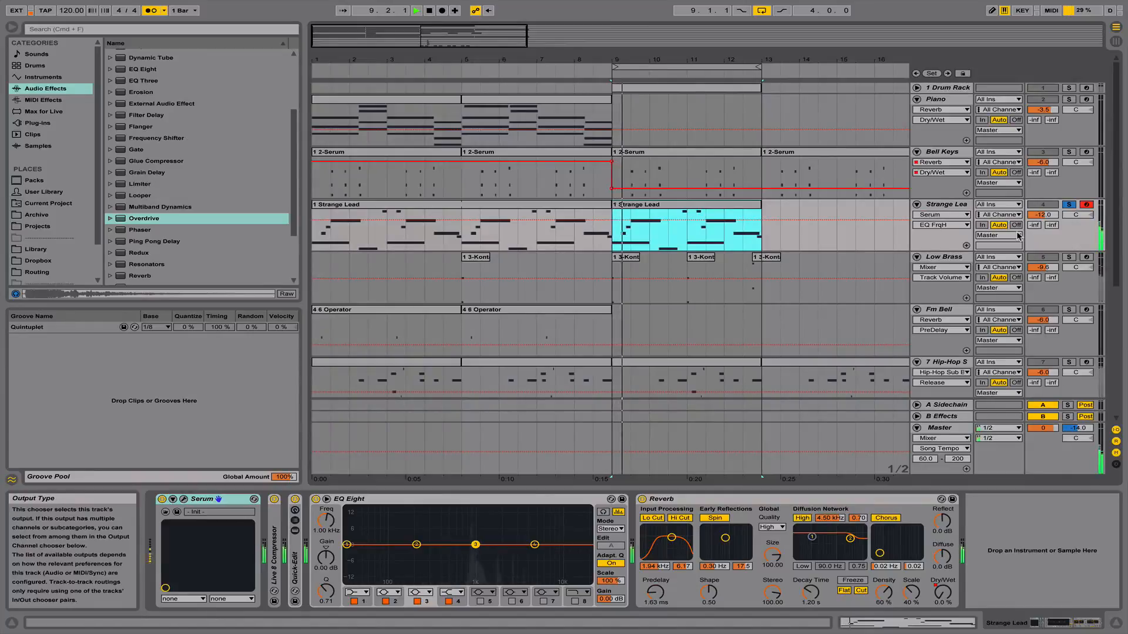
Transpose all notes of the Strange Lead clip at bar 9 down one octave, comparing against the original pitch, and close the note editor
double_click(667, 207)
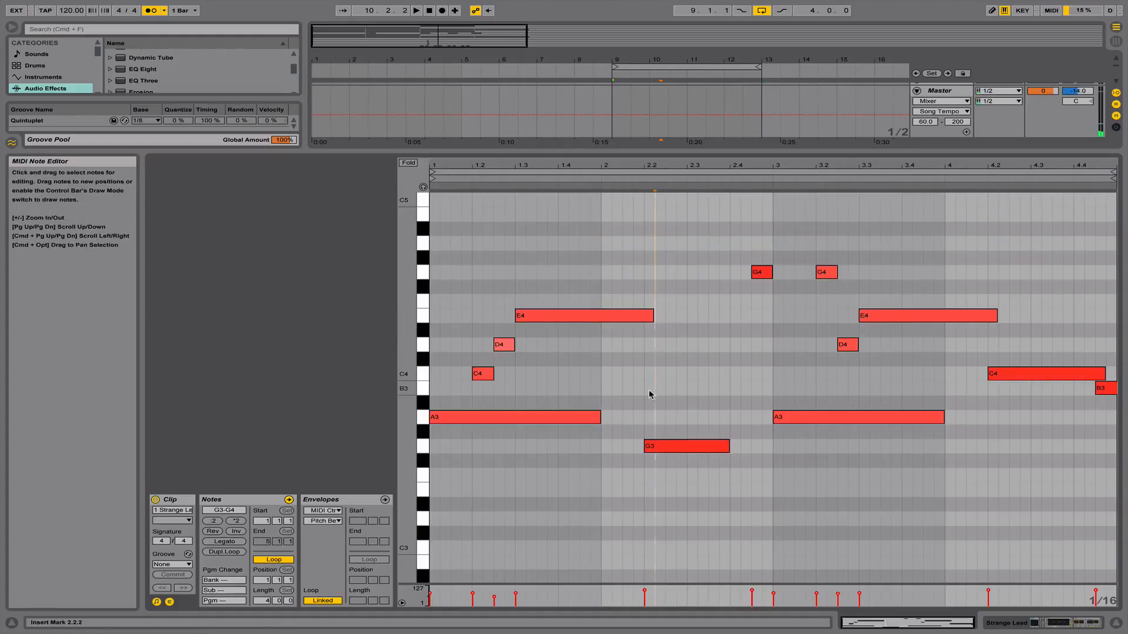
key(super+a)
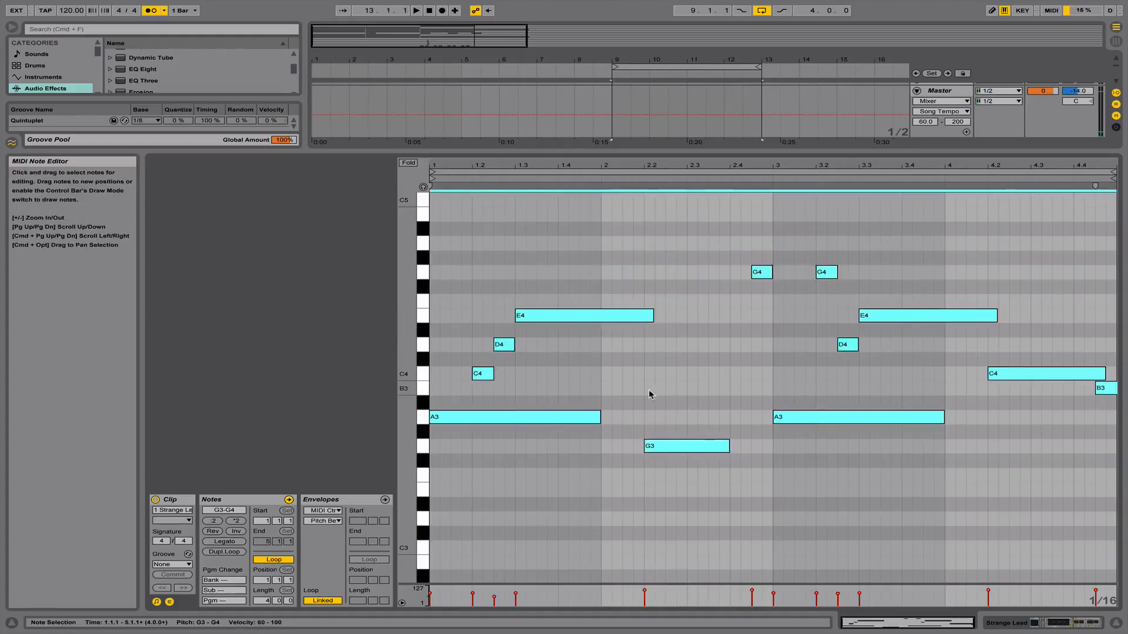
key(shift+Down)
key(space)
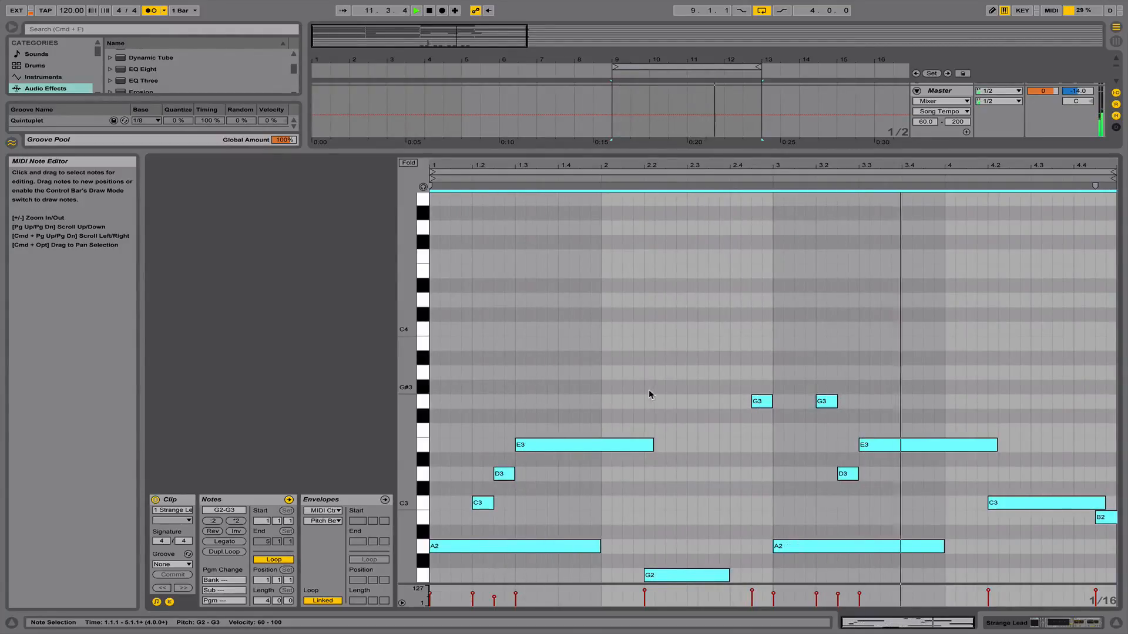
key(shift+Up)
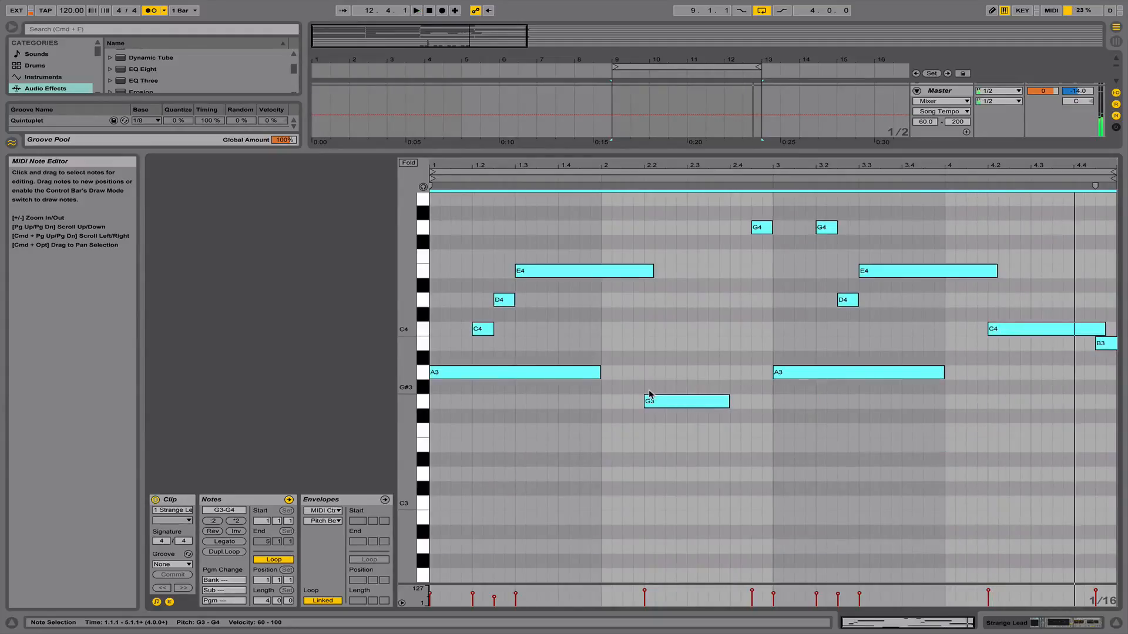
key(shift+Down)
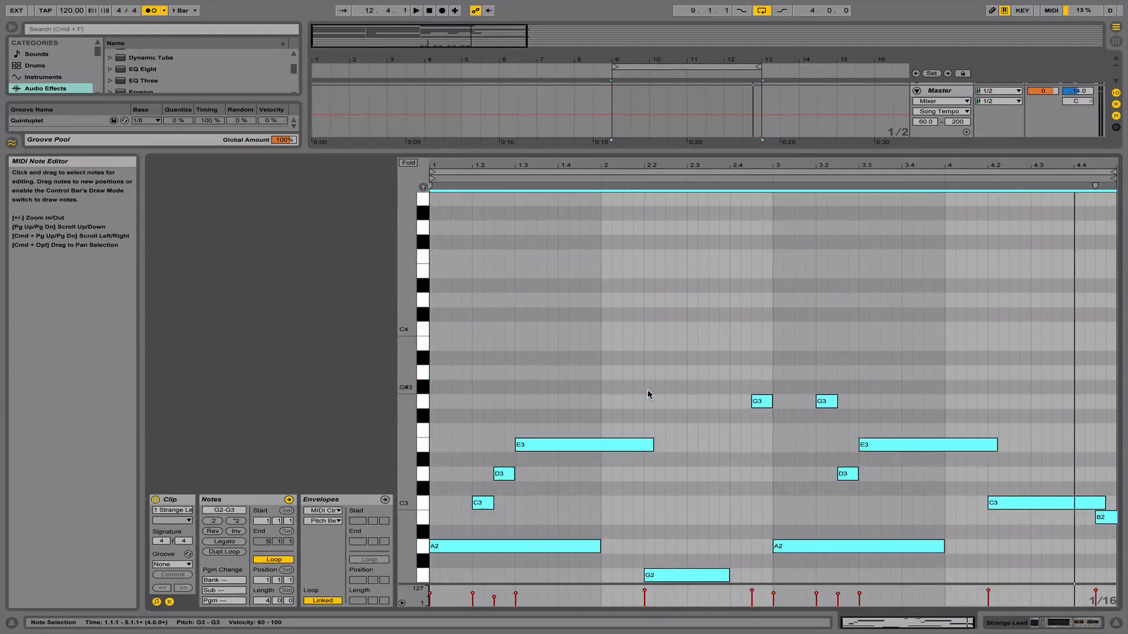
click(1116, 623)
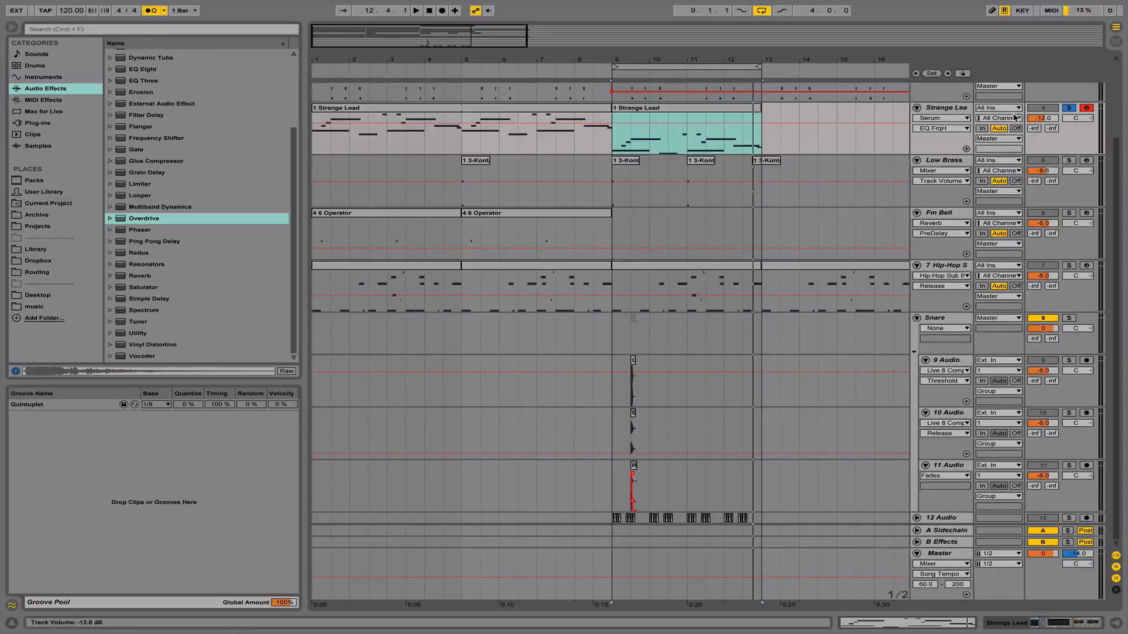
Solo the Low Brass track and audition its clips at bar 11 and at the end of bar 12
scroll(786, 139, up, 3)
click(613, 206)
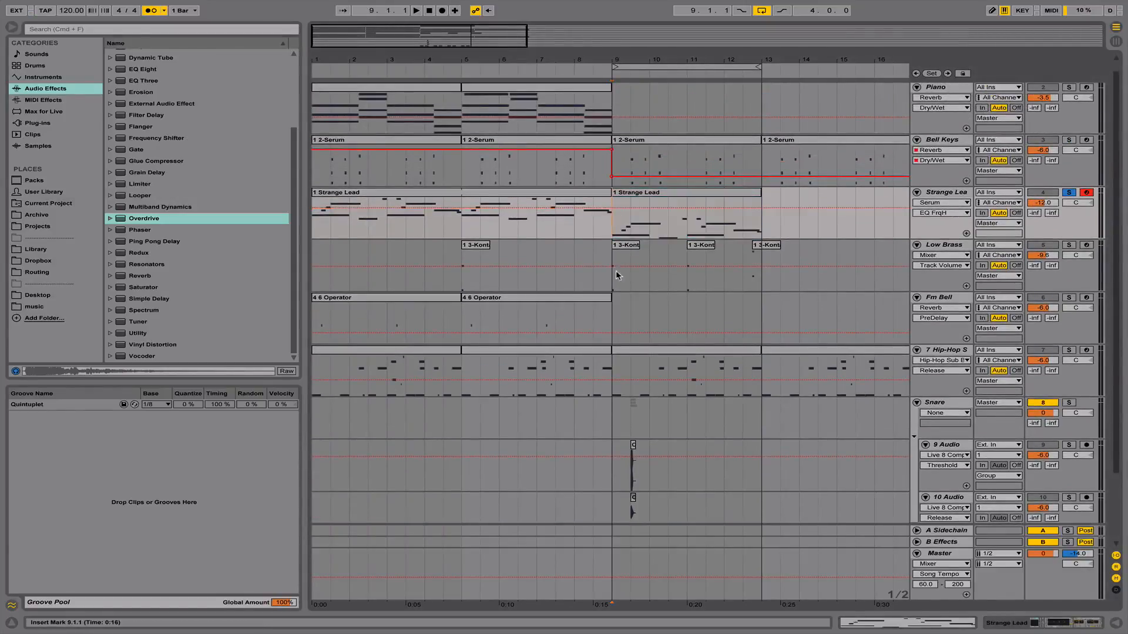
click(620, 249)
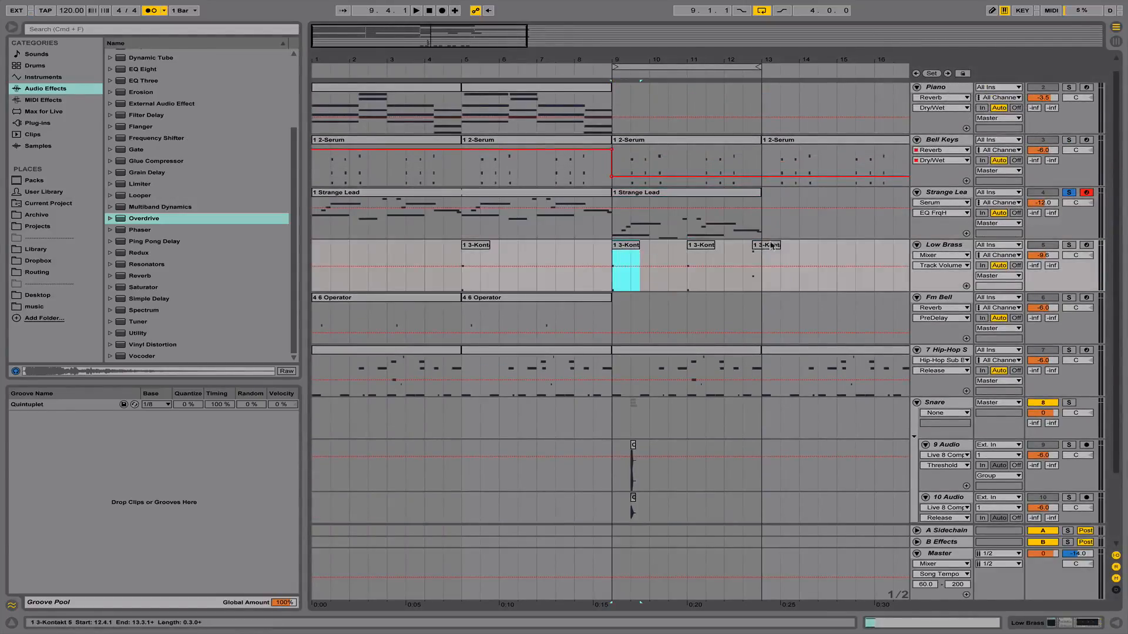
click(1069, 246)
click(756, 247)
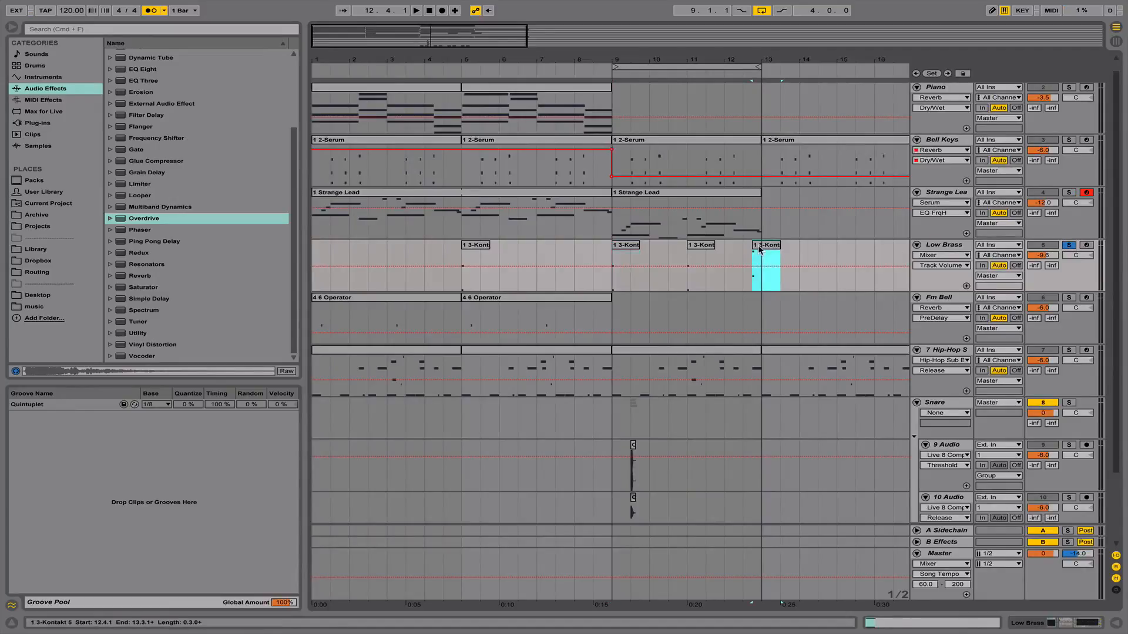
key(space)
key(space)
key(space)
key(space)
click(703, 246)
key(space)
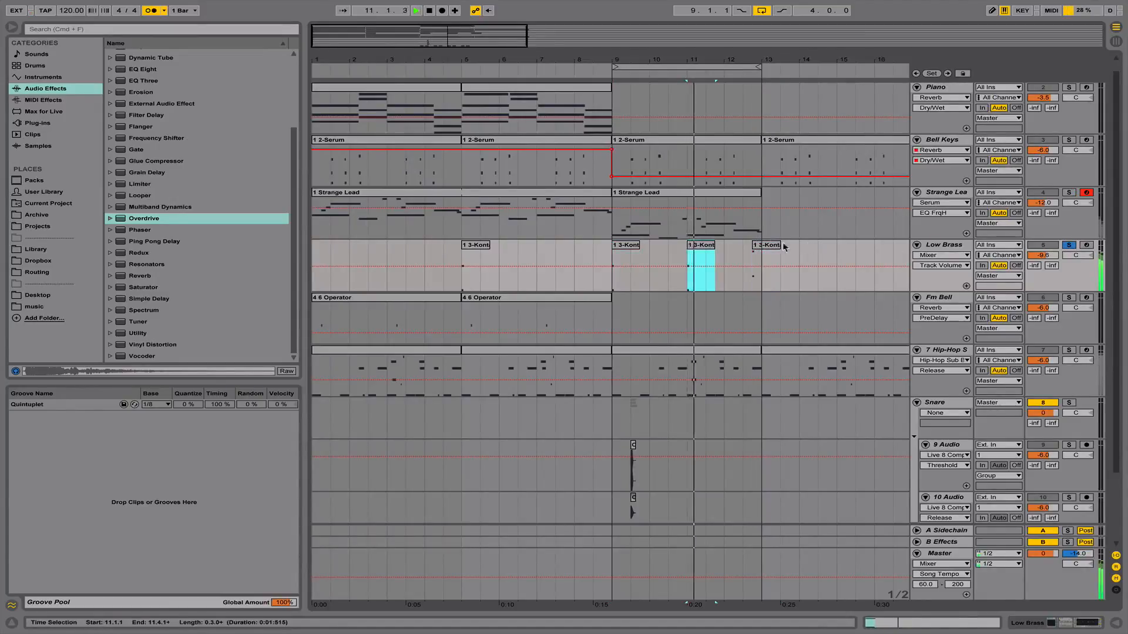
key(space)
click(763, 247)
click(703, 246)
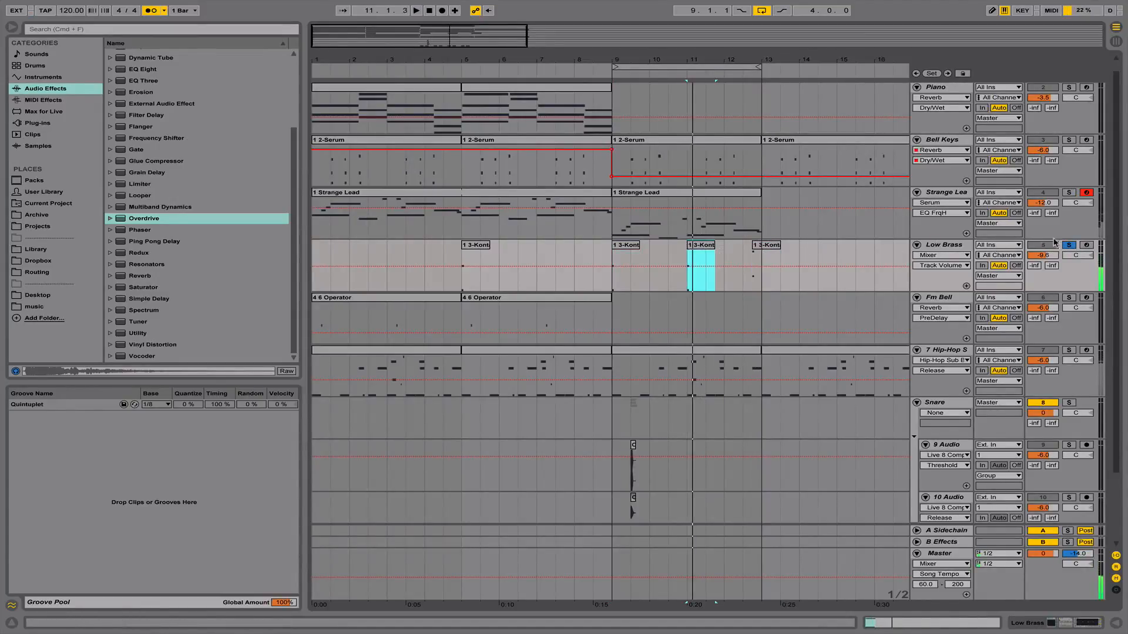
key(space)
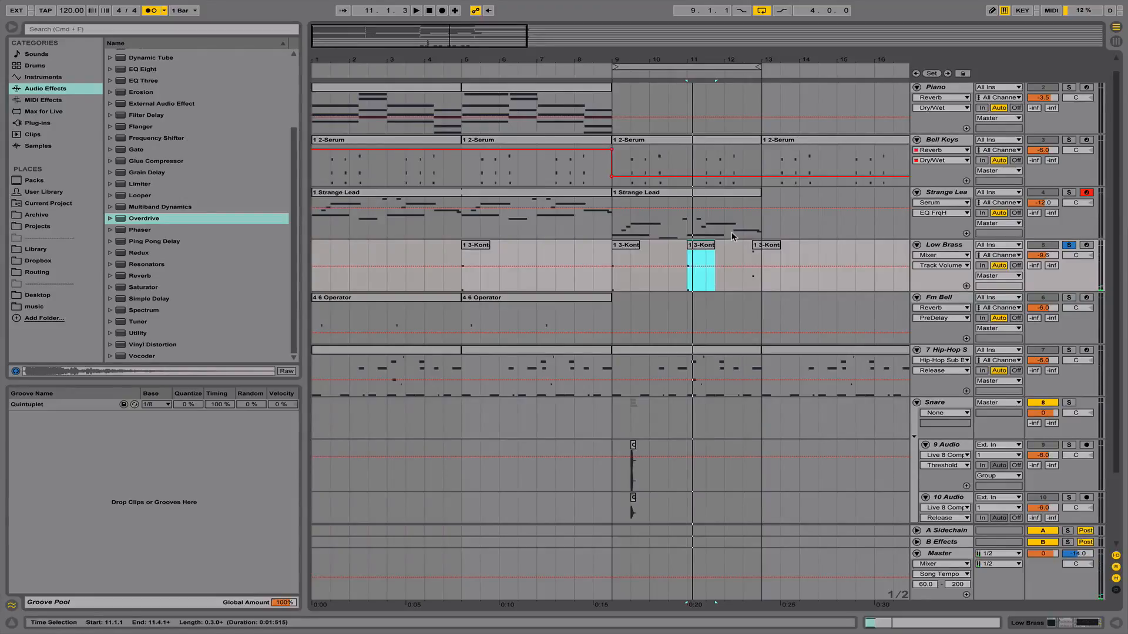
Play the hip-hop sub bass clip from bar 9 and clear the solo on the Low Brass track
scroll(693, 324, down, 5)
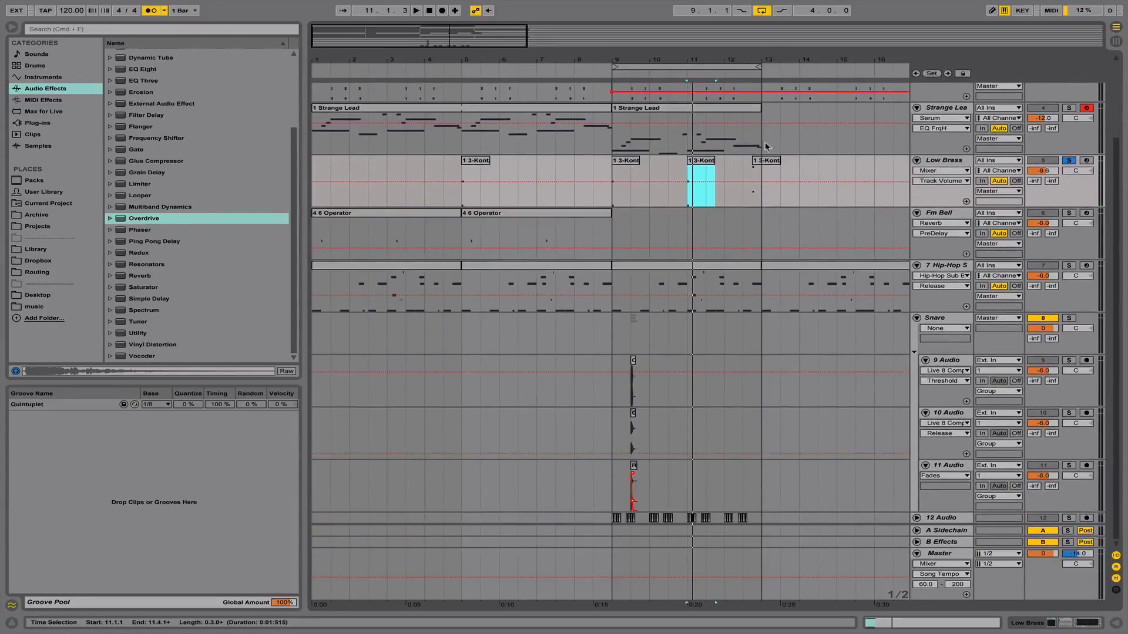
double_click(764, 179)
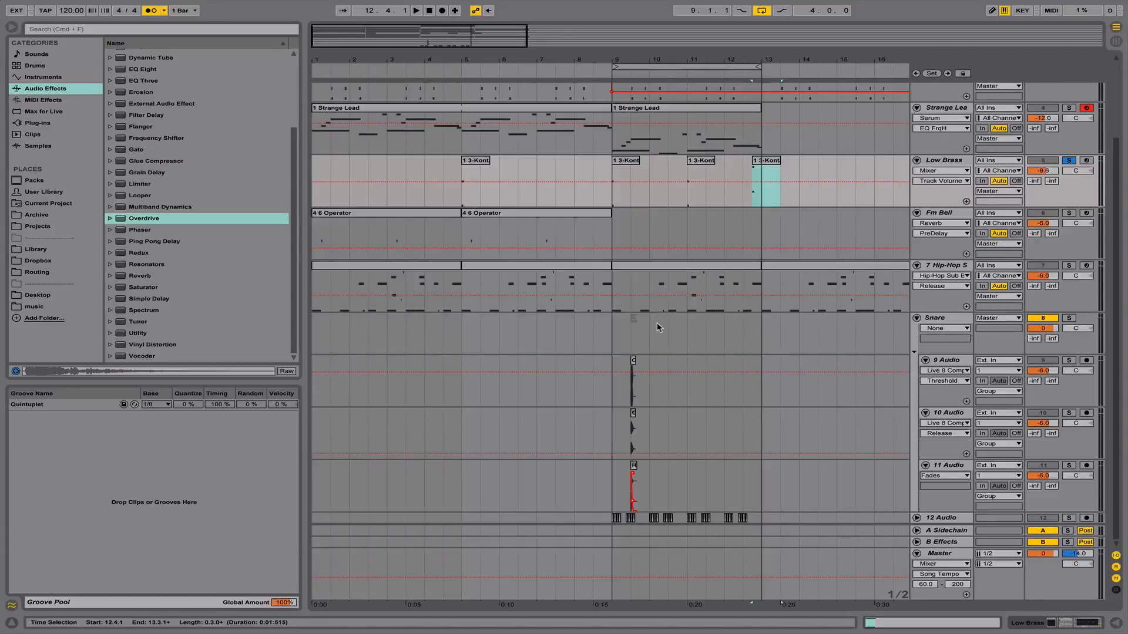
click(628, 269)
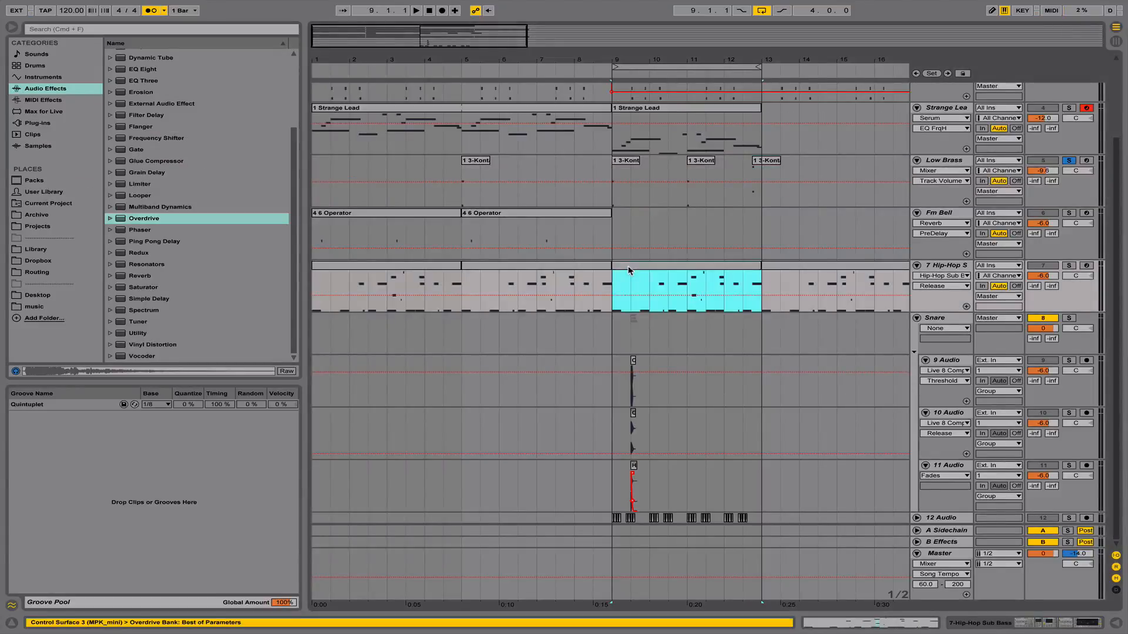
key(space)
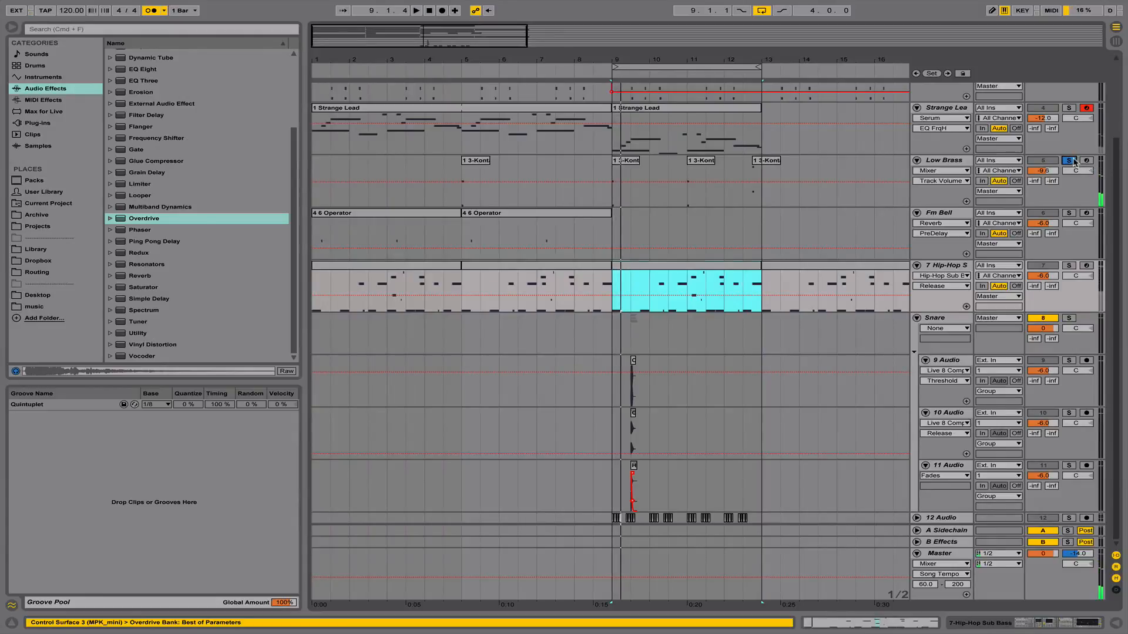
click(1072, 160)
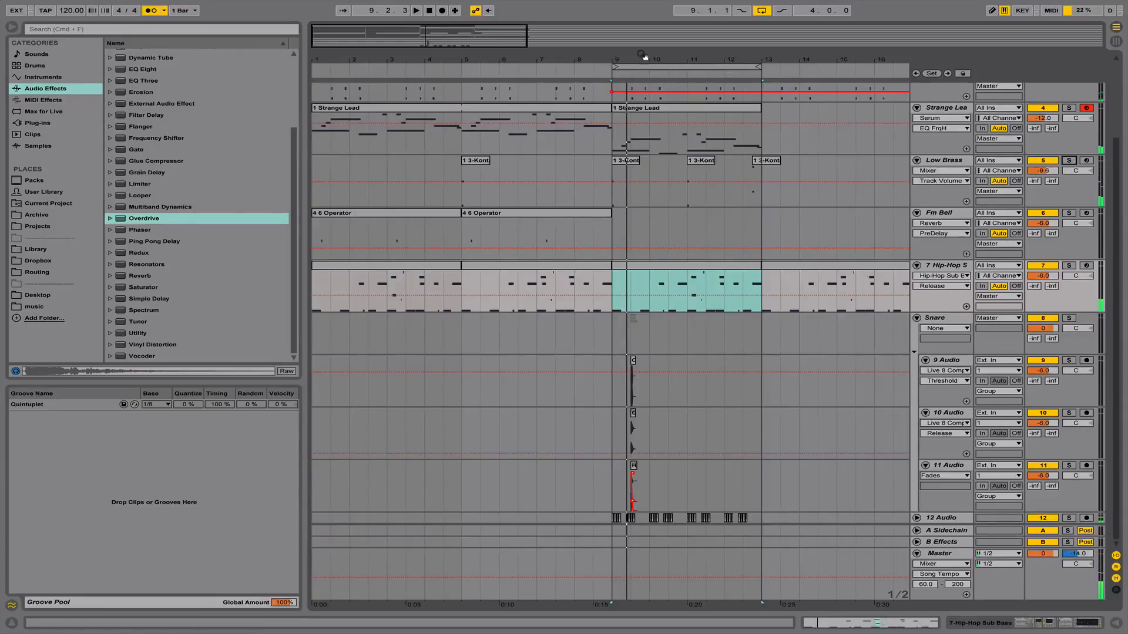
Lengthen and curve the fade-in of the H.S. - C.S. (25) clip at beat 9.3 on the 11 Audio track
drag(645, 58, 652, 129)
drag(731, 238, 718, 237)
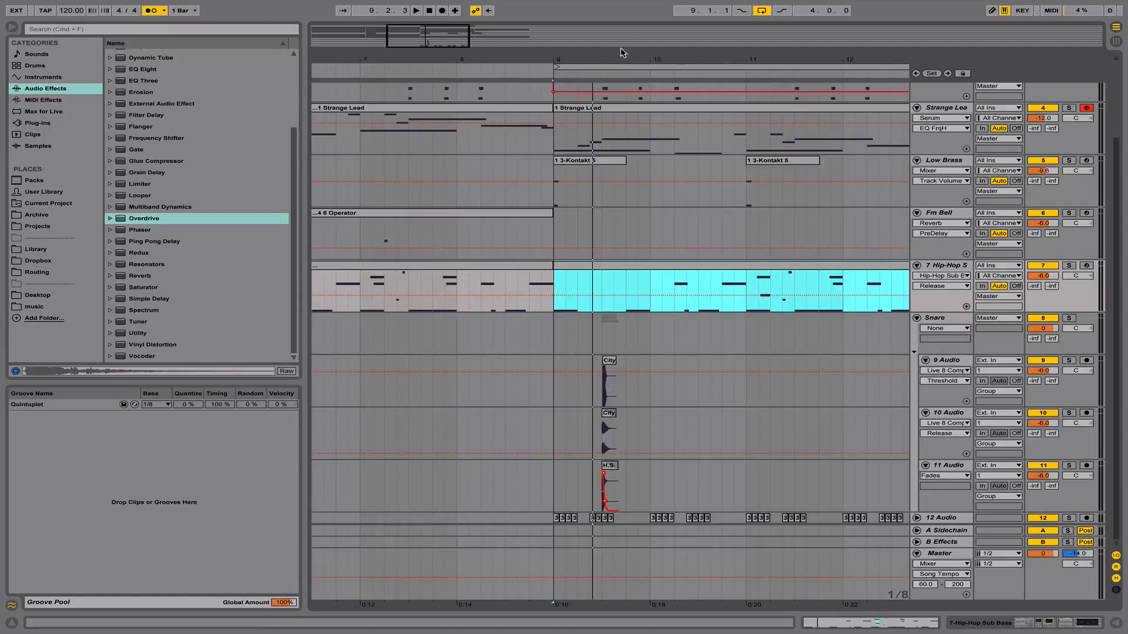
drag(622, 52, 613, 138)
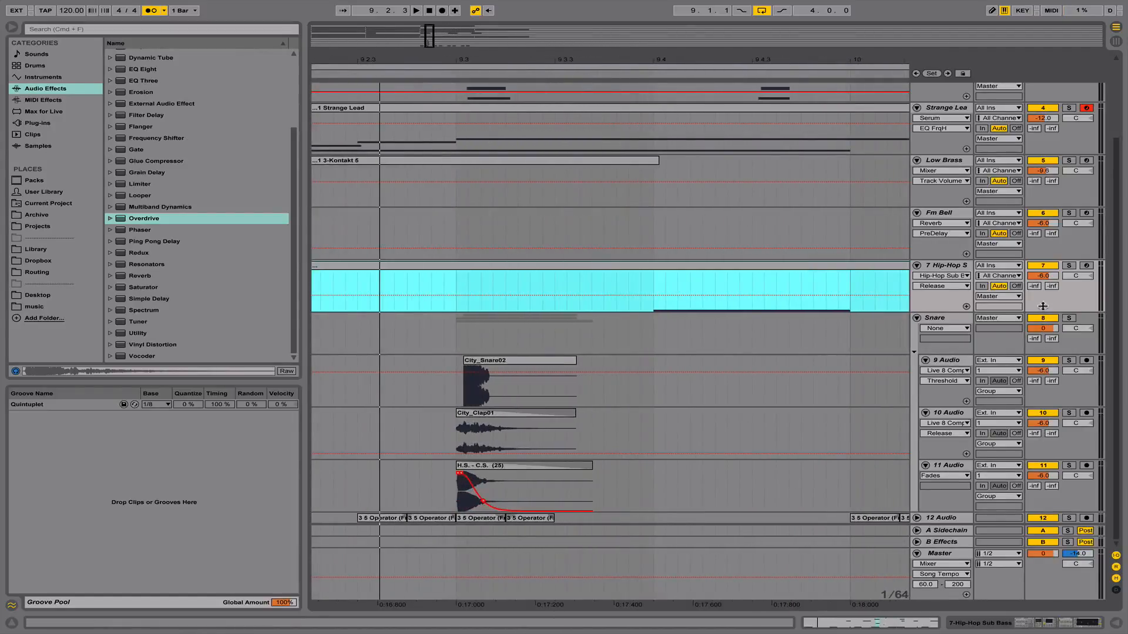
scroll(512, 281, left, 5)
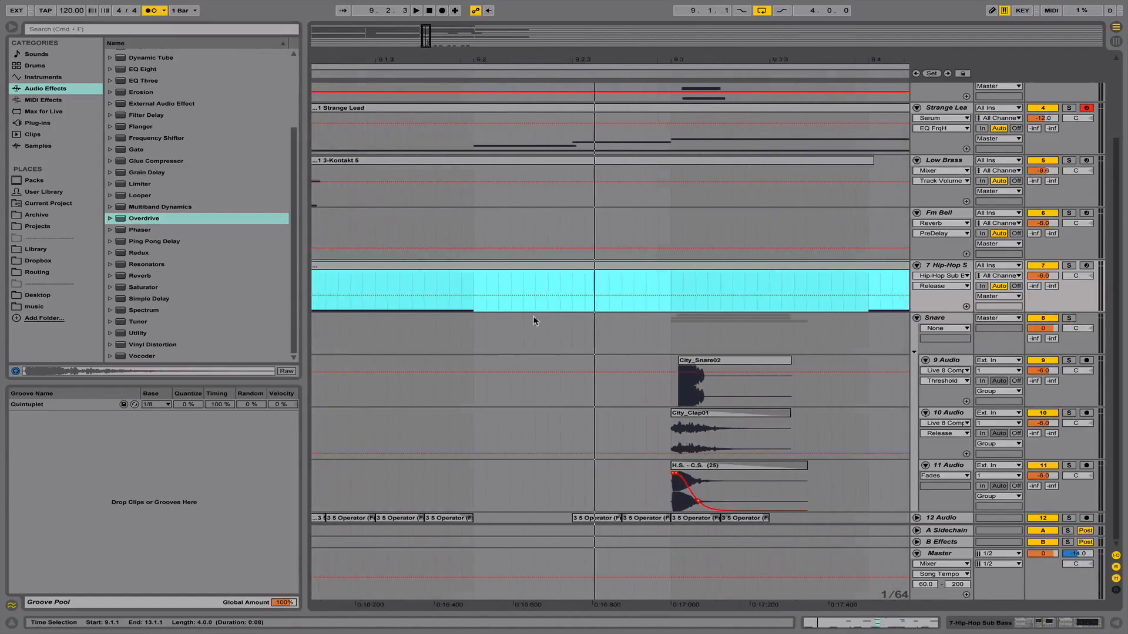
drag(680, 60, 682, 124)
drag(669, 476, 682, 498)
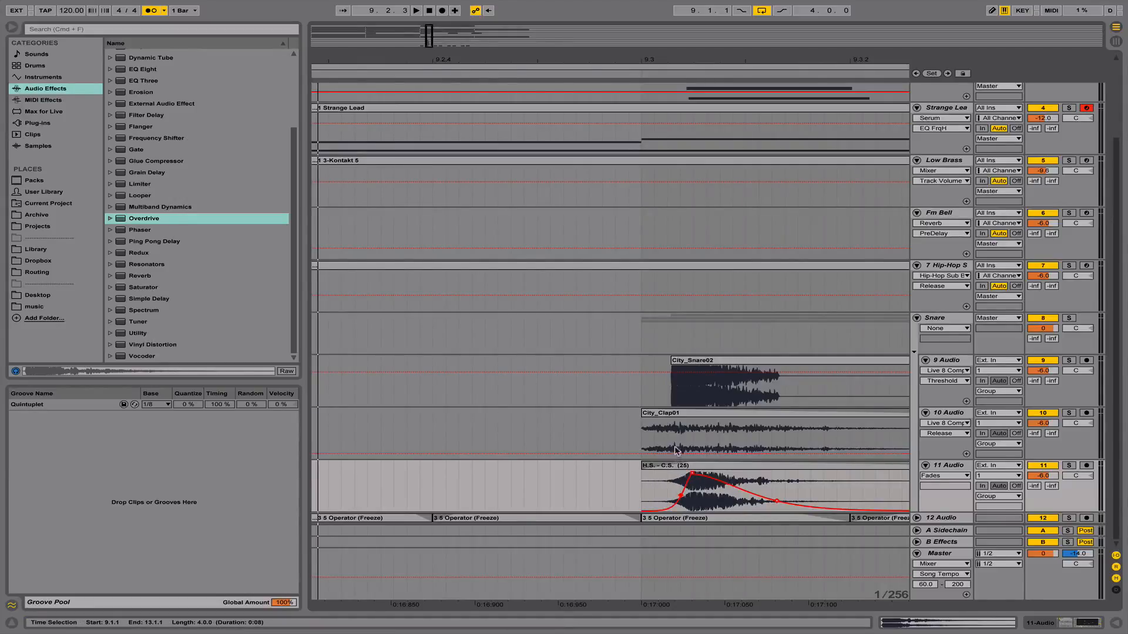
Solo the City_Clap01 layer on the 10 Audio track and play it from its start
click(640, 432)
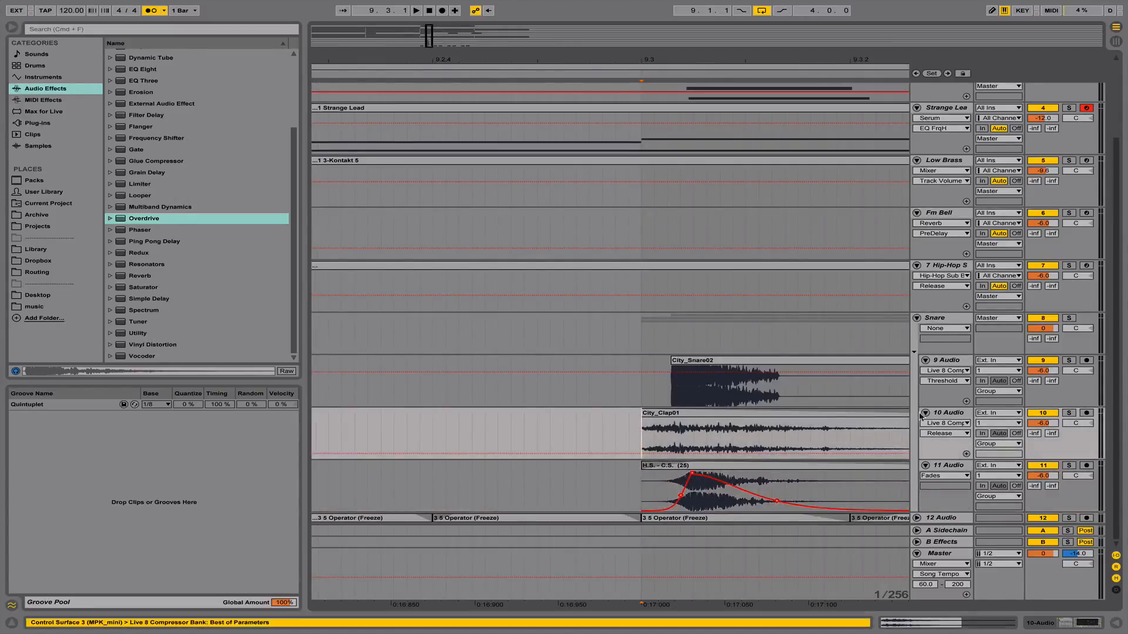
click(1069, 413)
key(space)
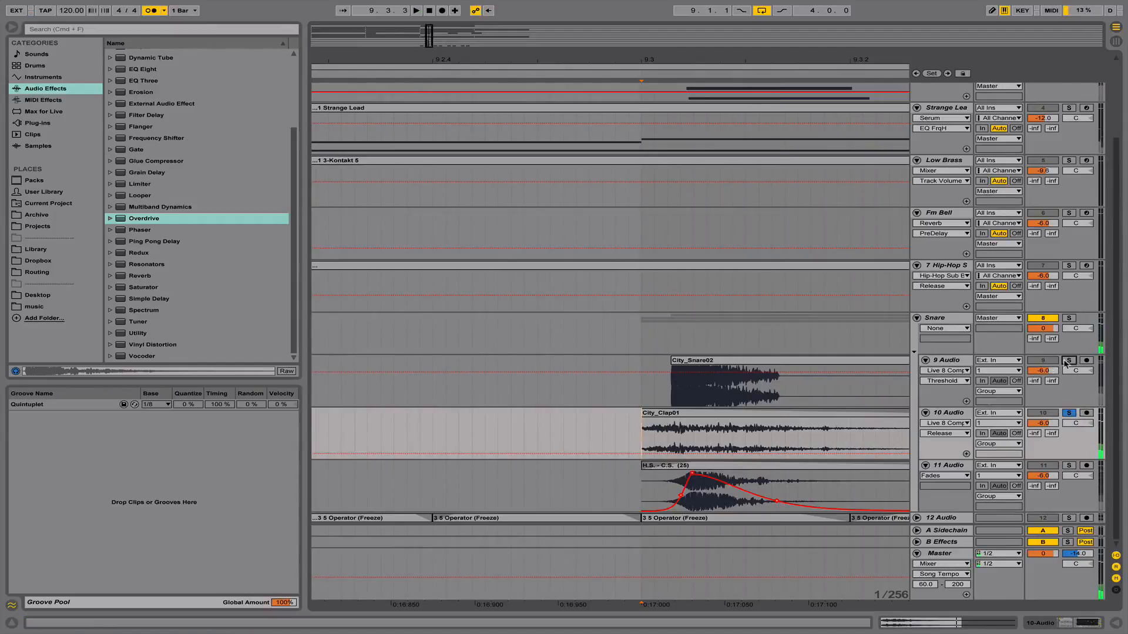
Check the snare layer in solo, clear the solo, and move City_Snare02 slightly earlier toward beat 9.3
click(1067, 362)
click(1066, 362)
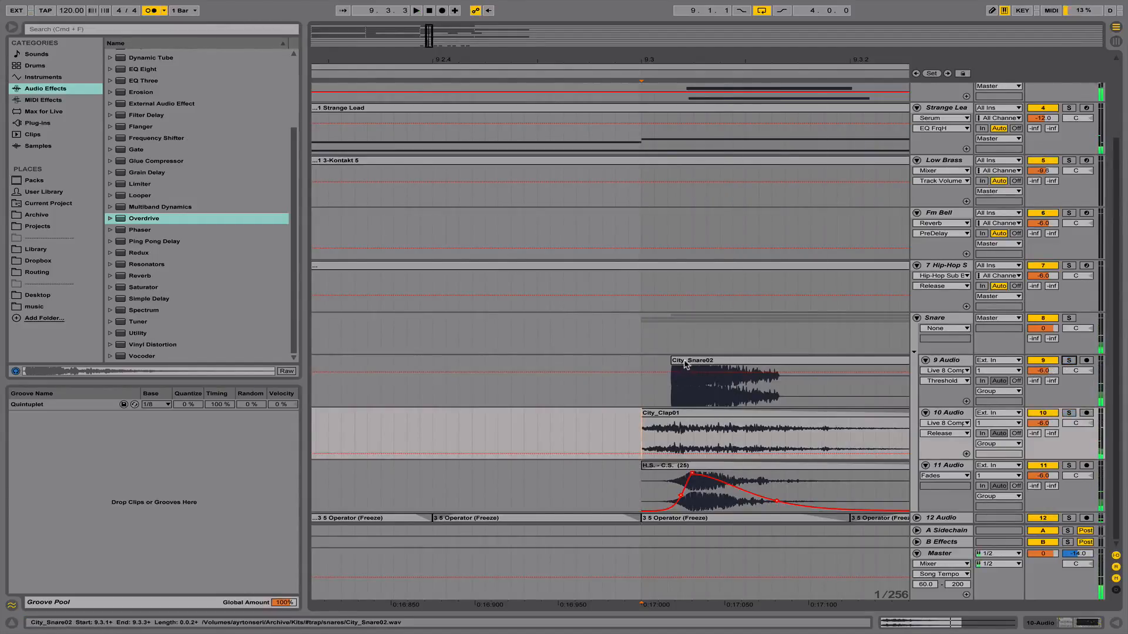
drag(684, 364, 675, 365)
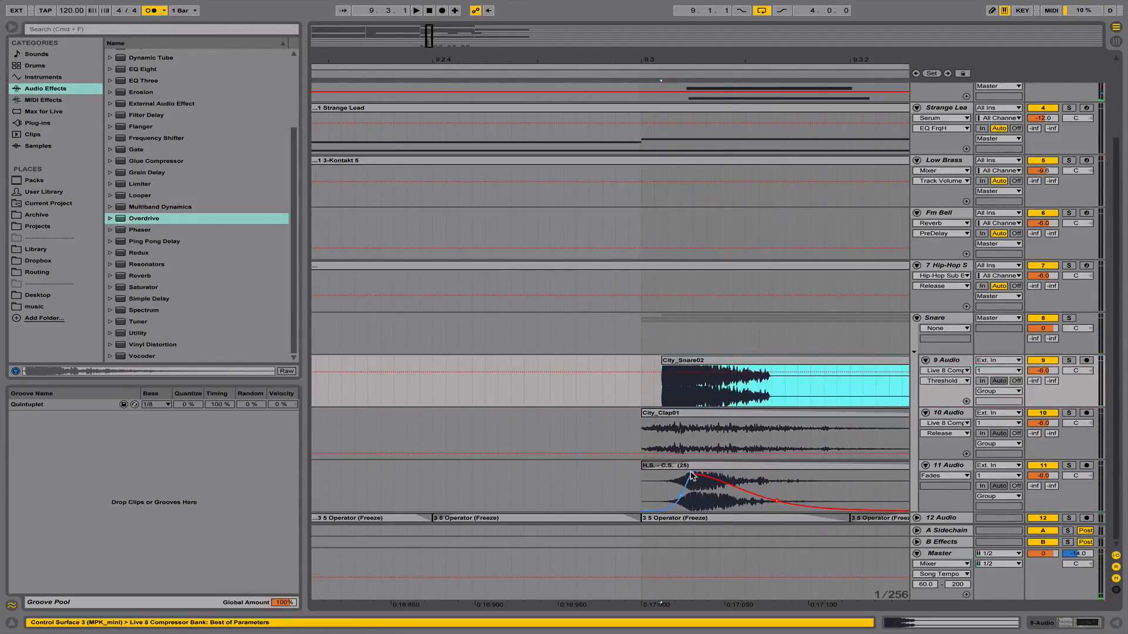
Solo and repeatedly play the H.S. - C.S. (25) layer, clear the solo, and replay it with all the other tracks
click(1069, 465)
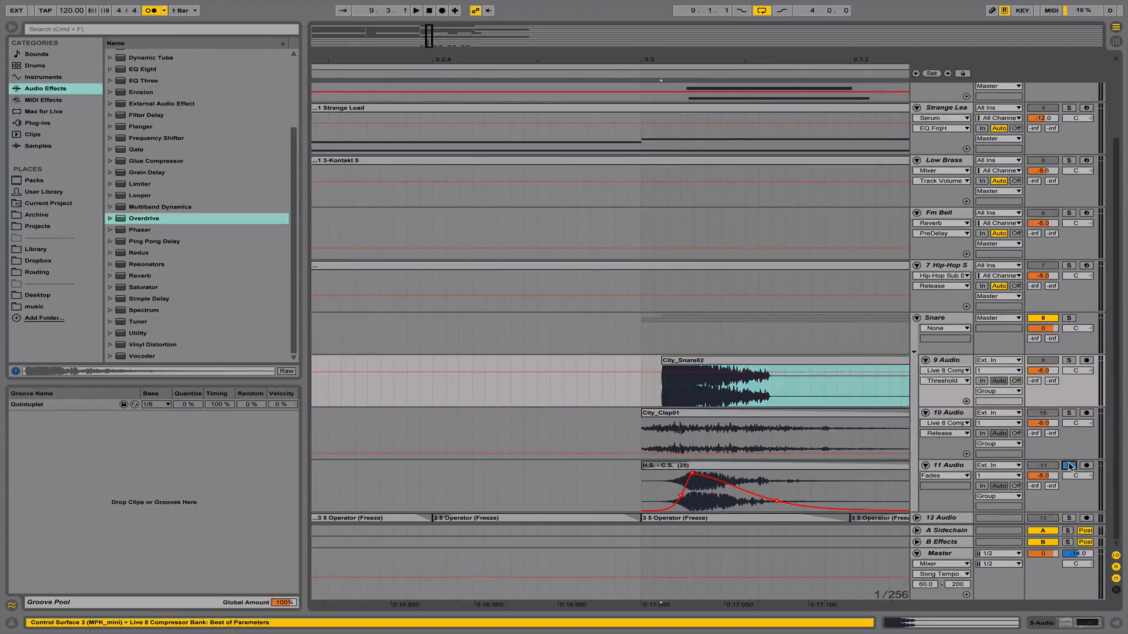
key(space)
key(space)
key(space)
key(space)
key(space)
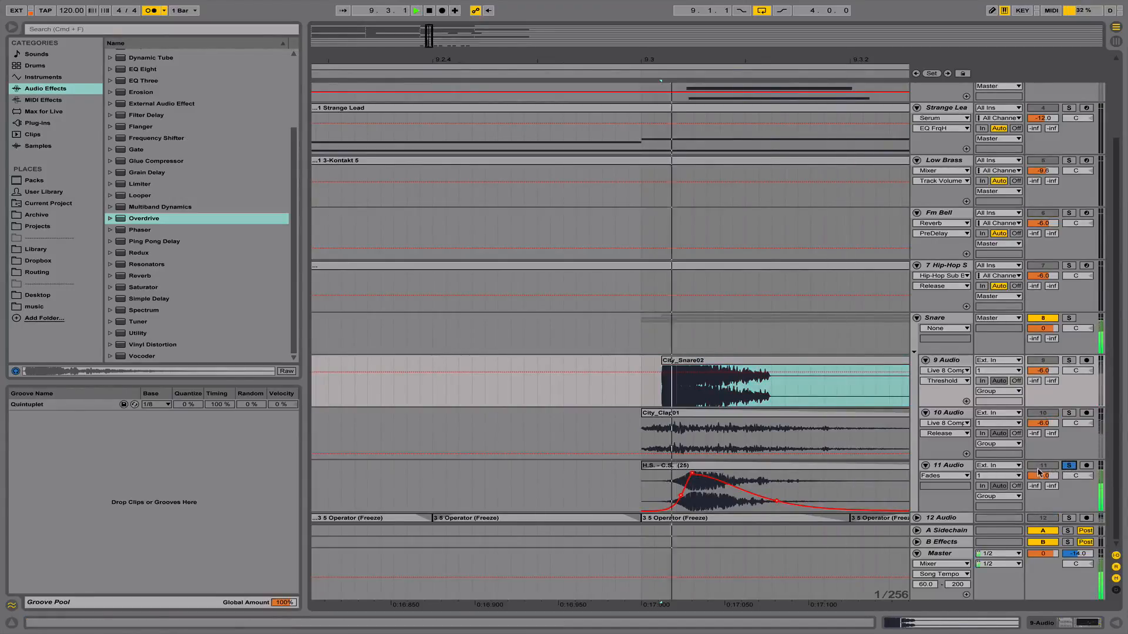
click(1069, 466)
key(space)
key(space)
key(space)
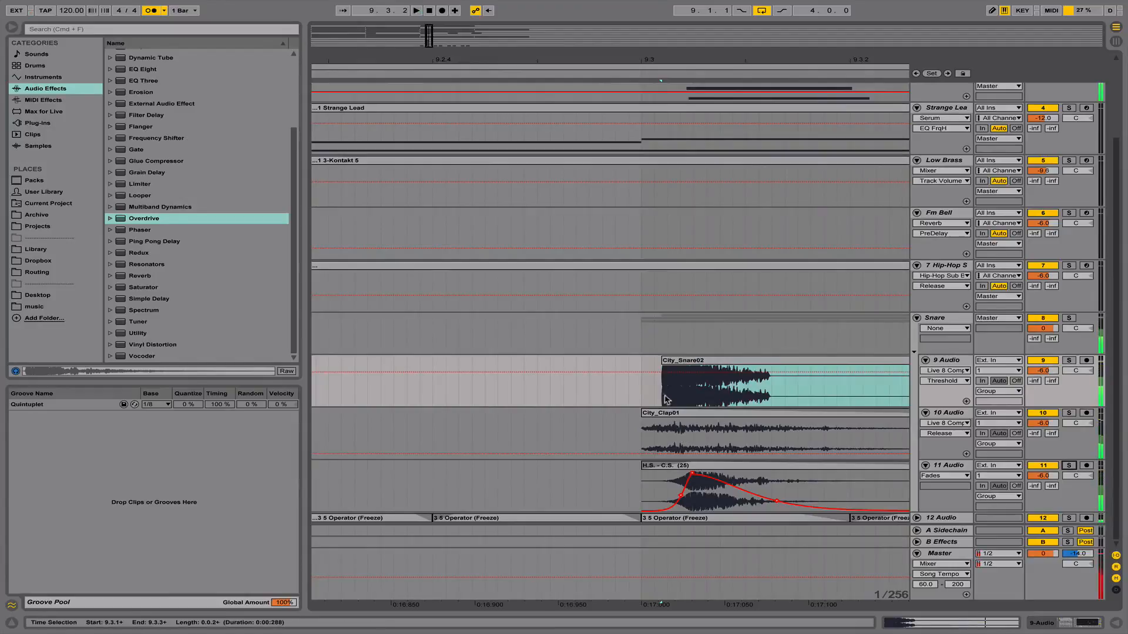
Move the City_Snare02, City_Clap01 and H.S. - C.S. (25) clips earlier together so the snare starts on beat 9.3
click(708, 360)
shift+click(678, 466)
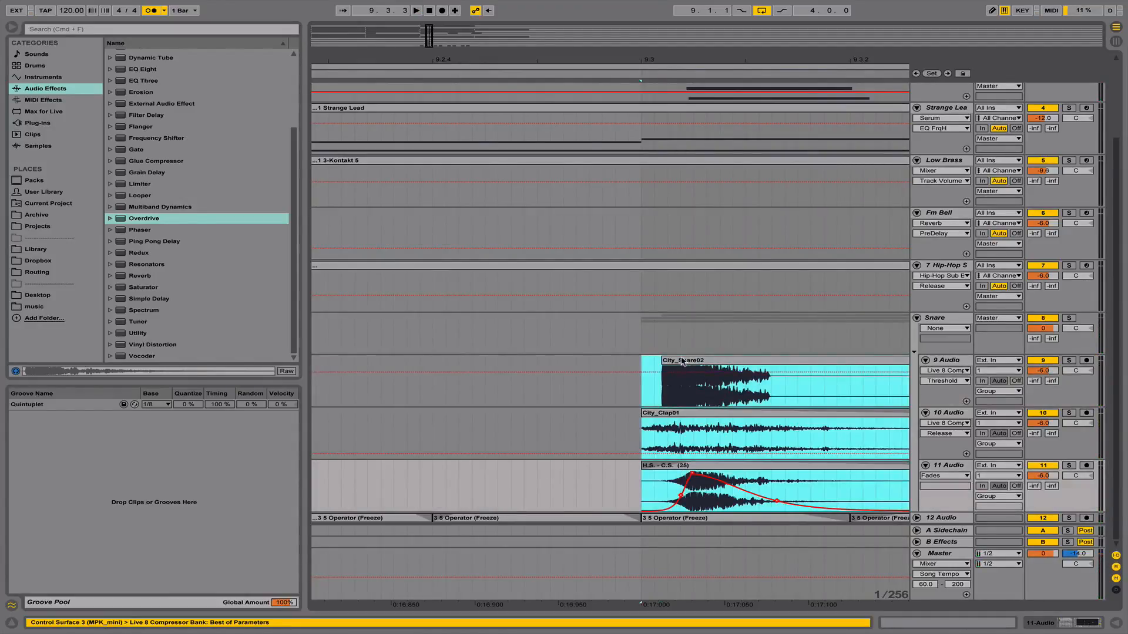
drag(681, 360, 662, 361)
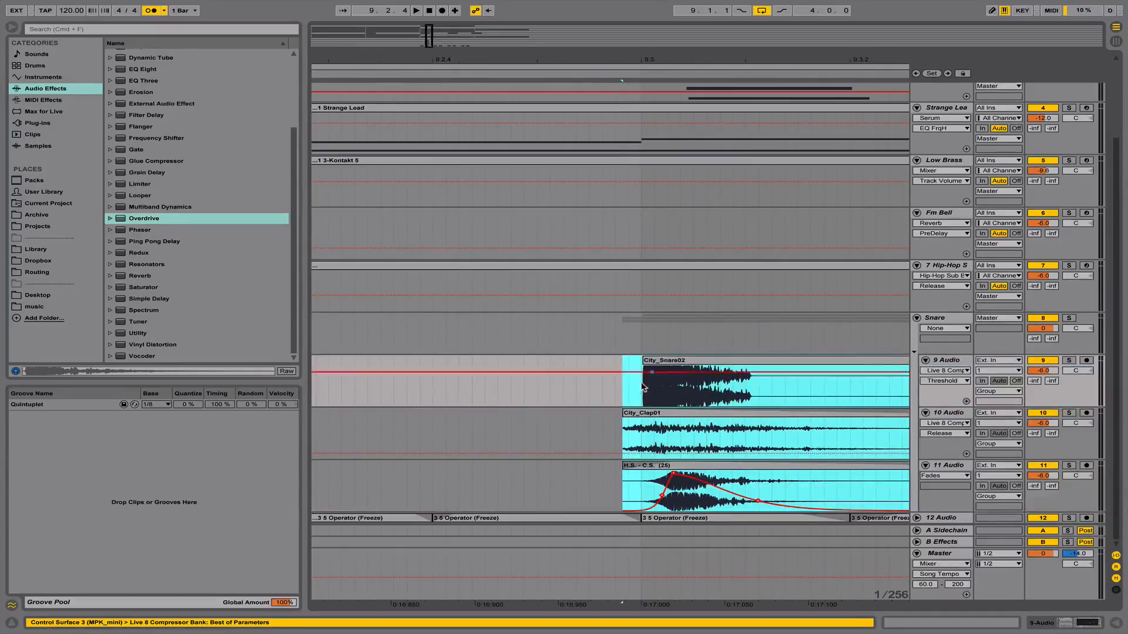
click(644, 397)
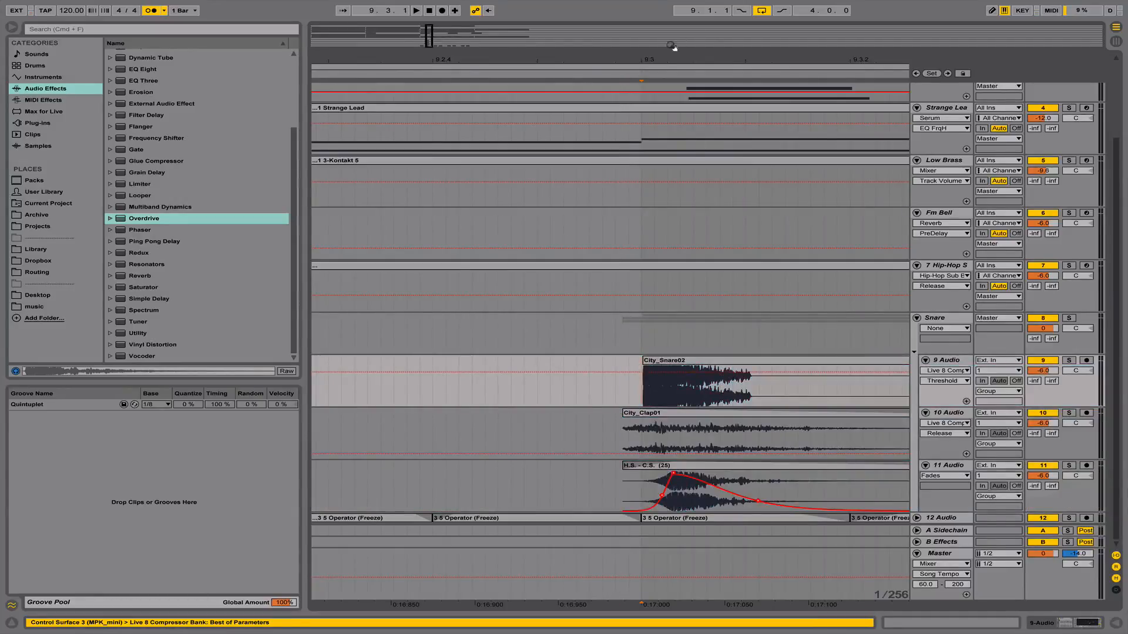
Play the arrangement repeatedly from bar 9 to check the timing of the layered snare hit
drag(672, 47, 664, 97)
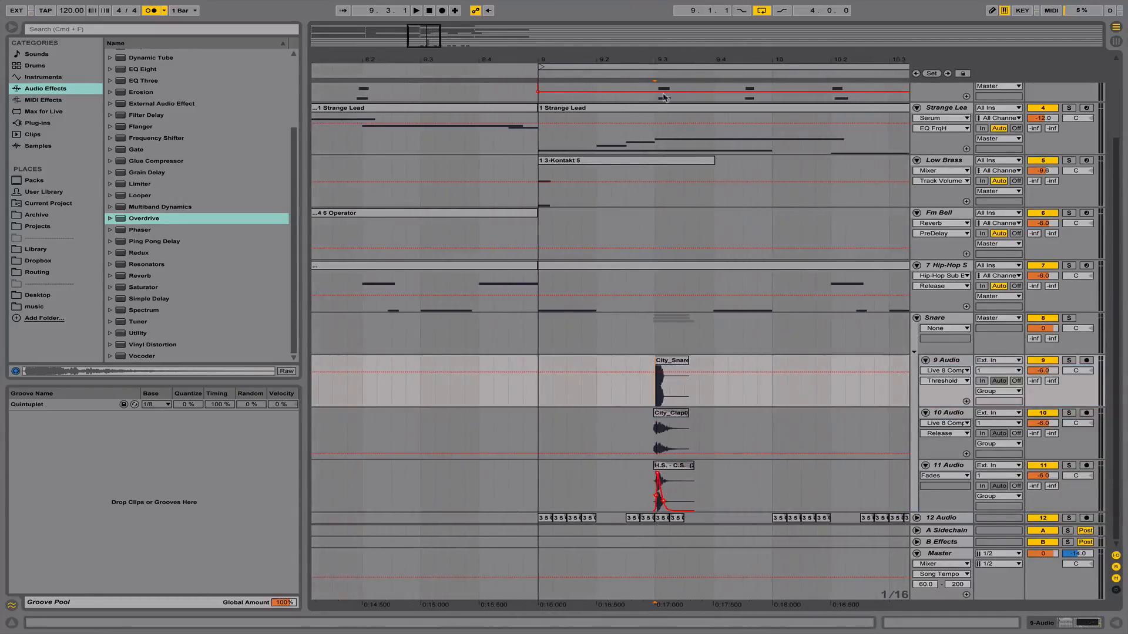
click(541, 383)
key(space)
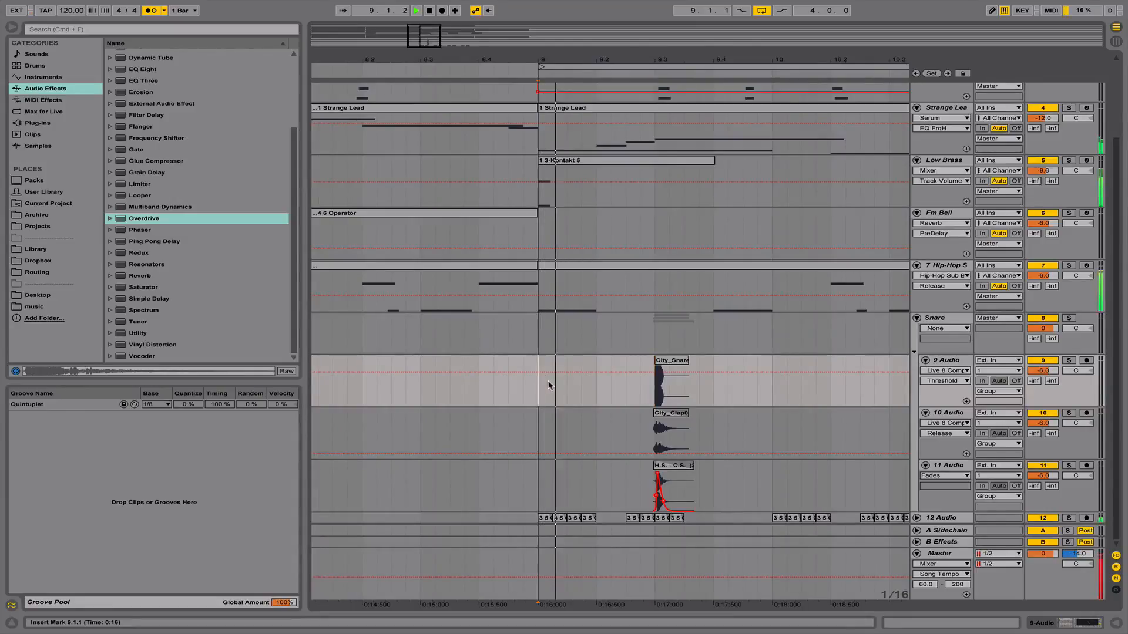
key(space)
key(space)
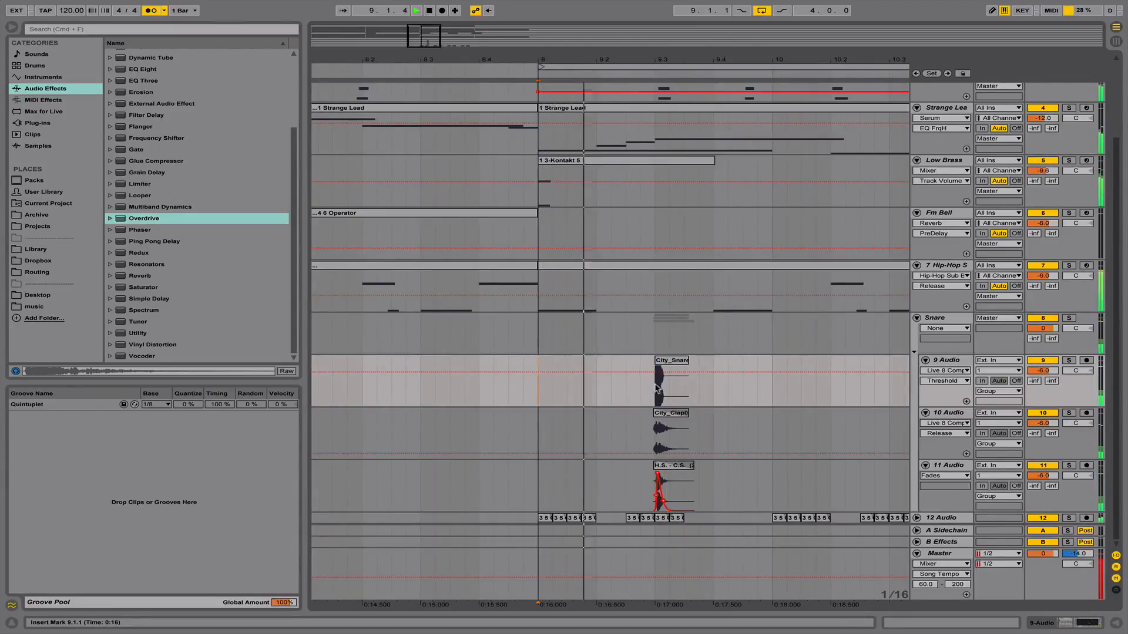
key(space)
key(space)
key(space)
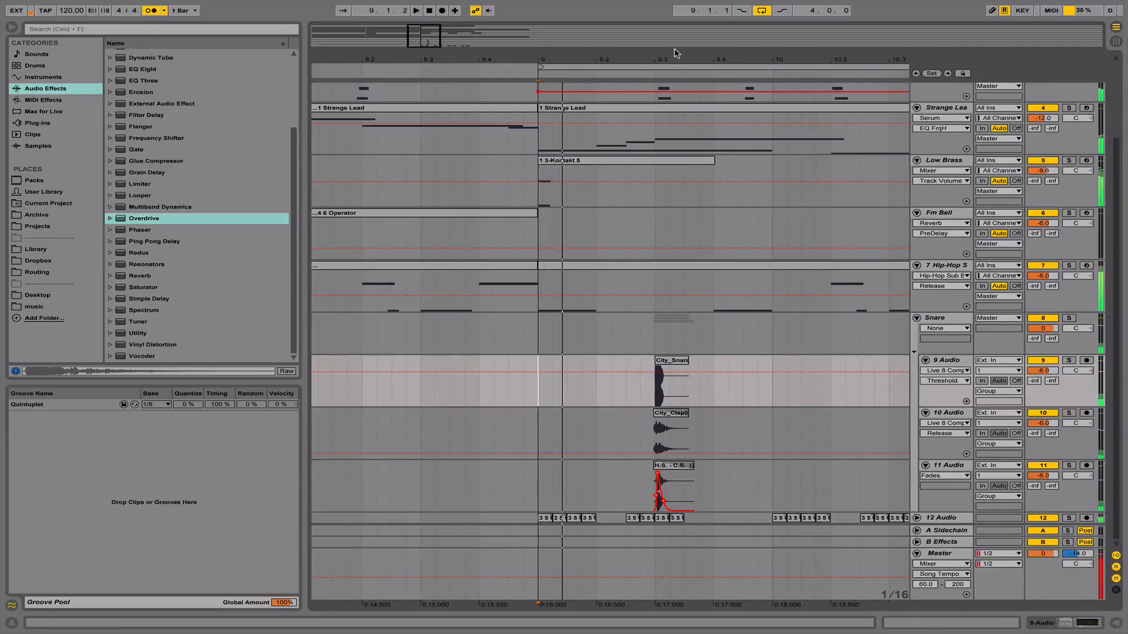
Examine the H.S. - C.S. (25) fade peak against the start of City_Snare02 and replay the section from bar 9
drag(675, 58, 675, 129)
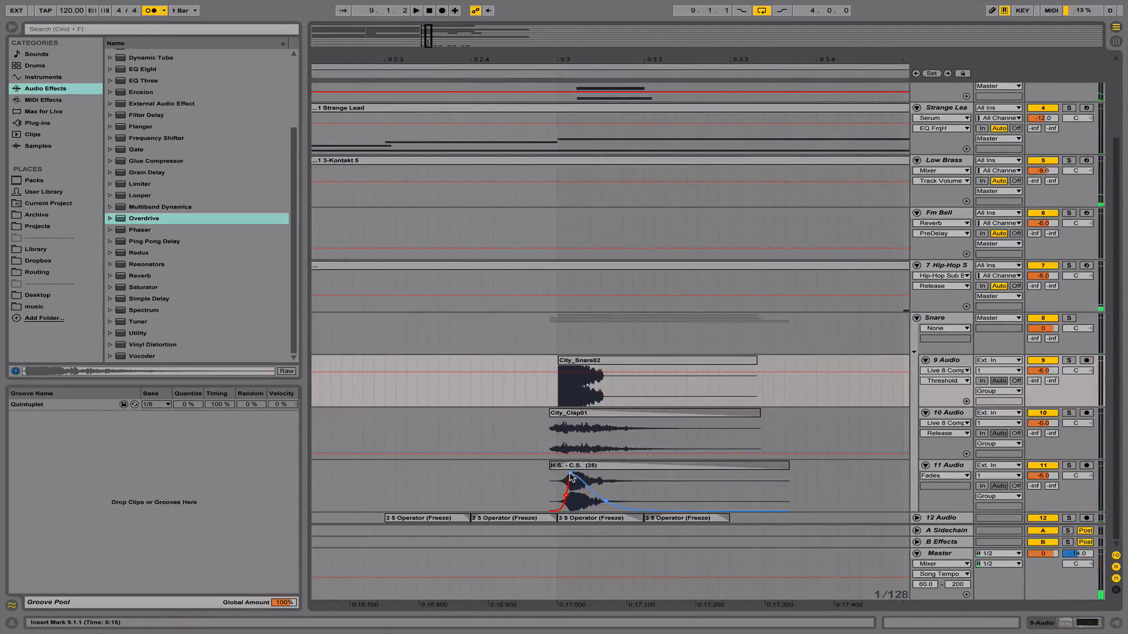
drag(581, 60, 521, 474)
key(space)
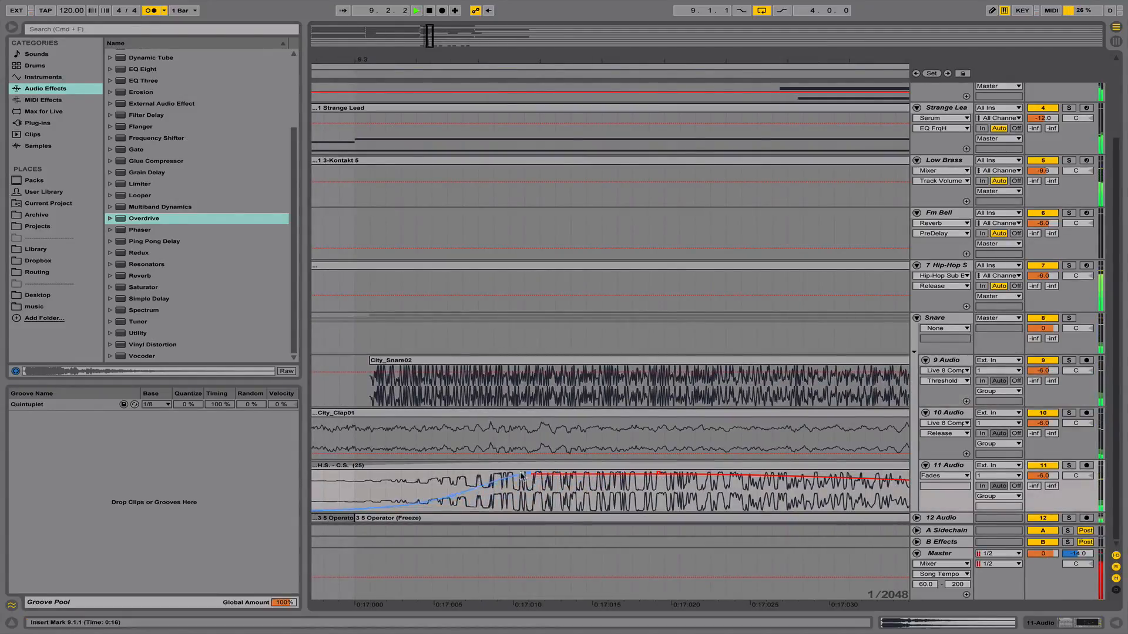
drag(515, 58, 515, 12)
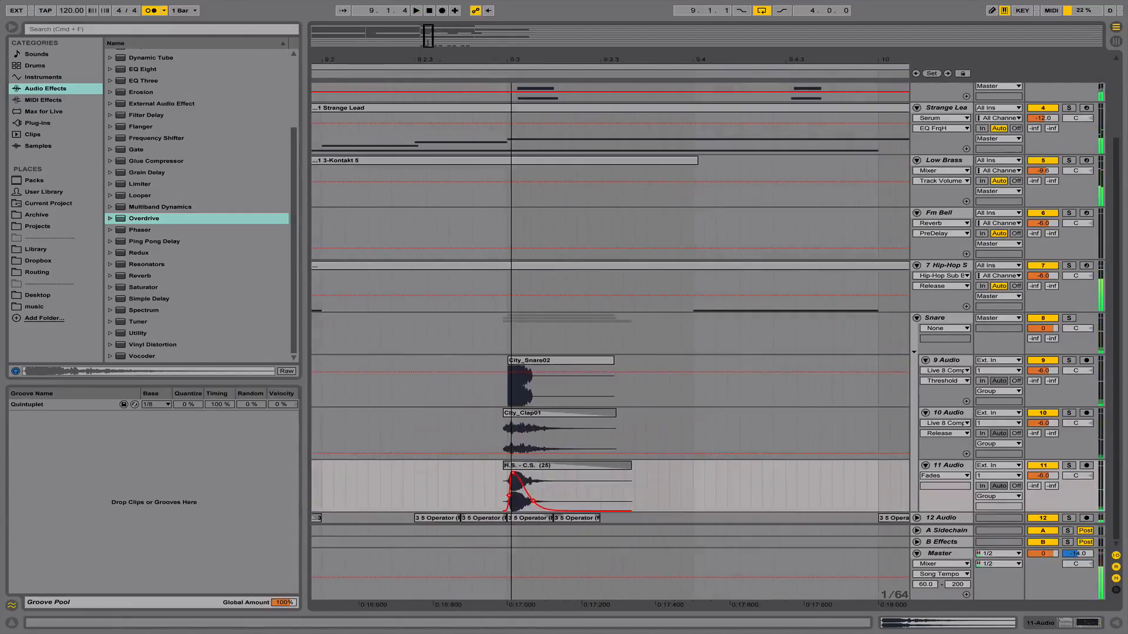
key(space)
key(space)
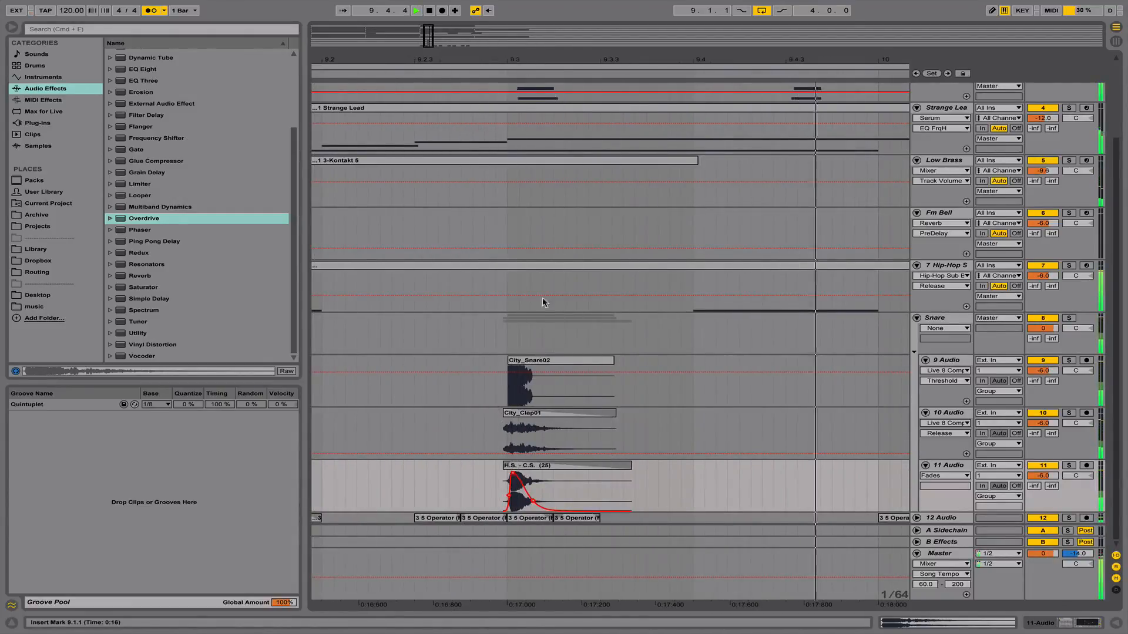
drag(524, 53, 525, 21)
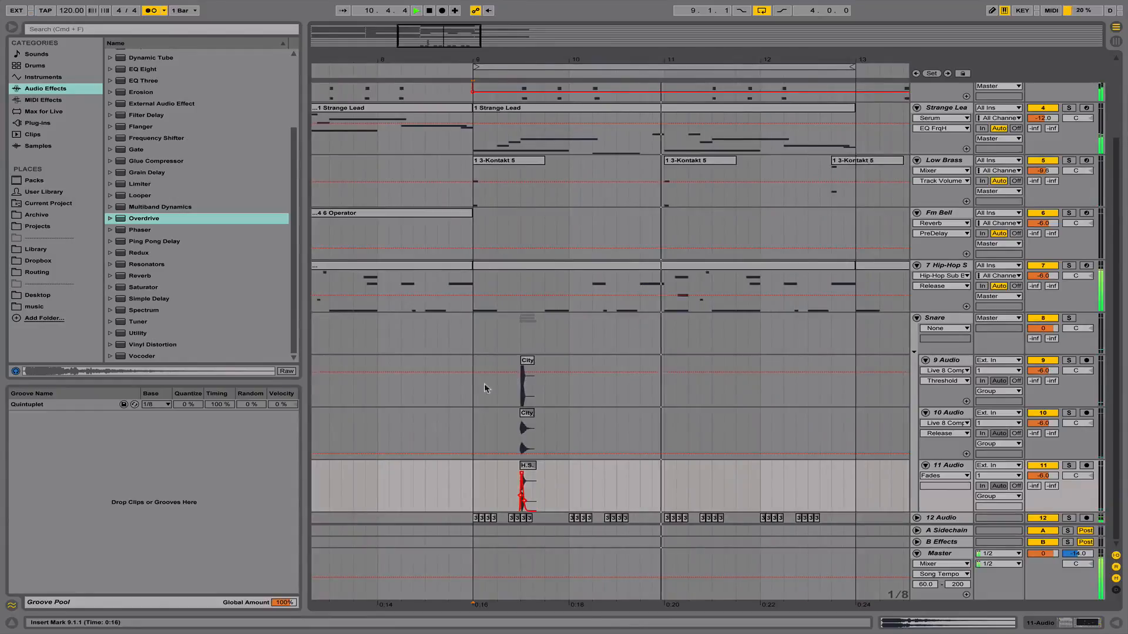
key(space)
Duplicate the bar 9 content of the three snare layer tracks into bars 10, 11 and 12
drag(475, 389, 568, 477)
key(ctrl+d)
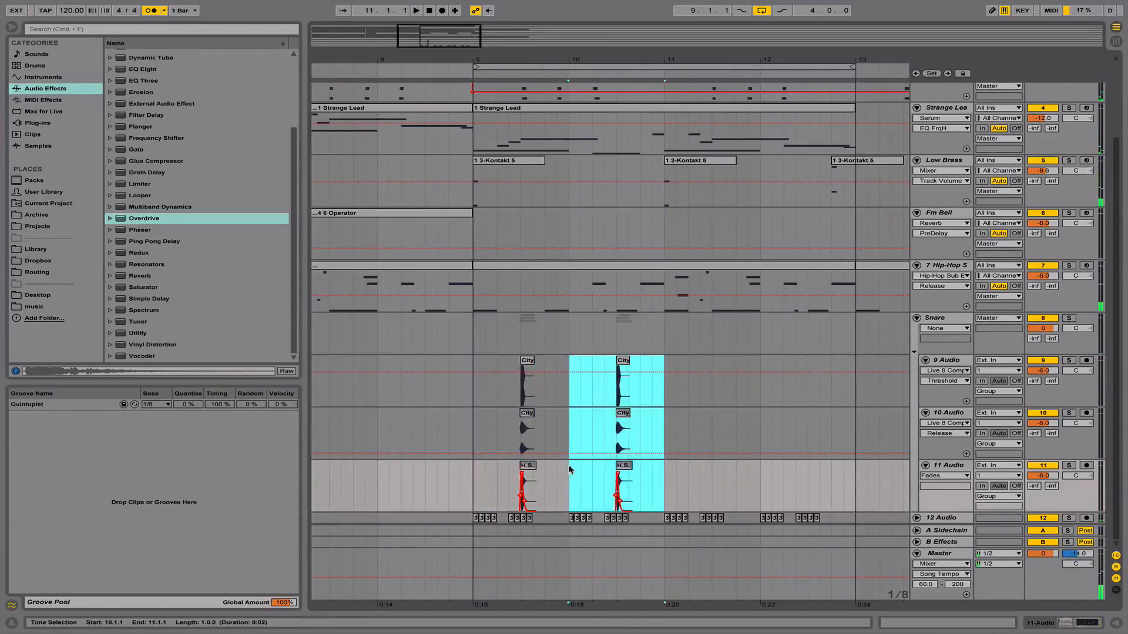
key(ctrl+d)
key(ctrl+d)
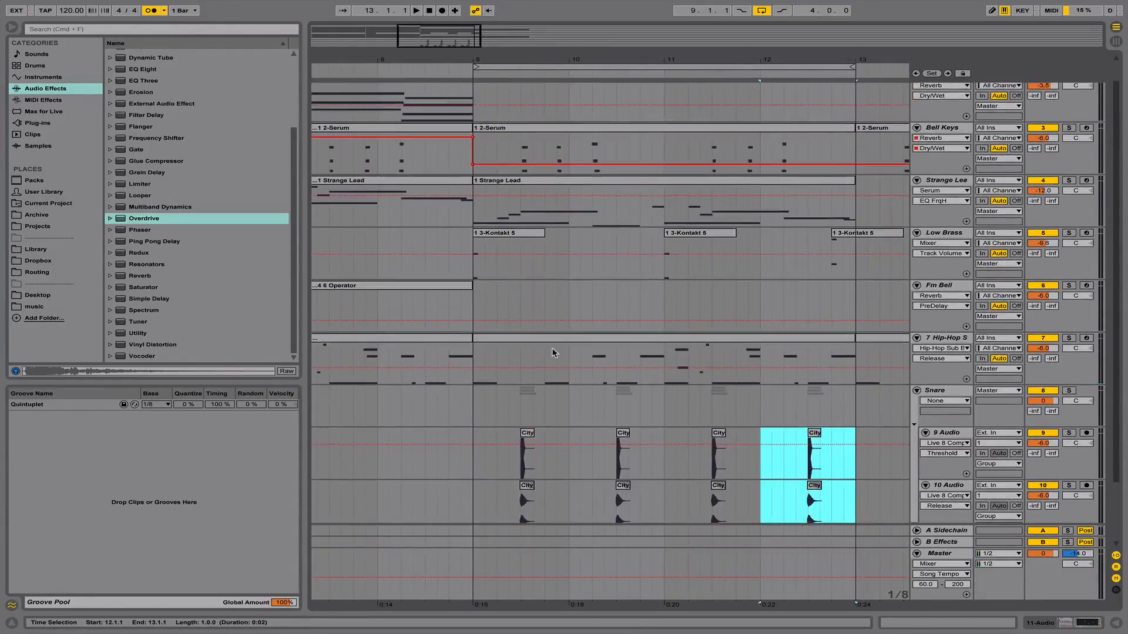
Move the Strange Lead clip from bar 9 to bar 13
click(469, 394)
click(486, 393)
scroll(537, 312, up, 4)
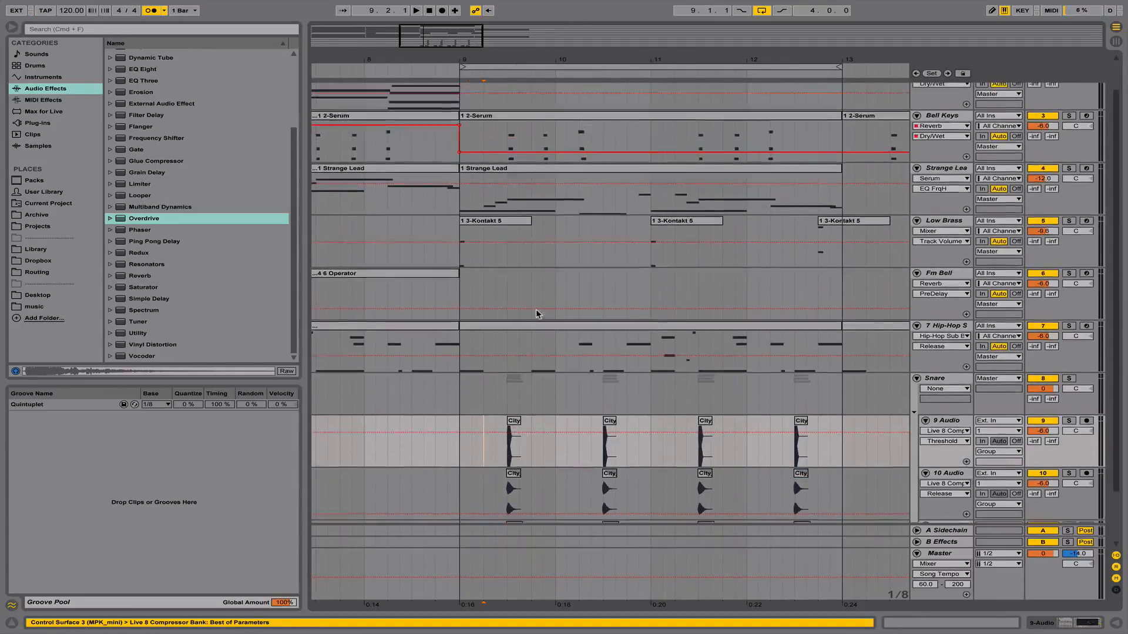
drag(521, 60, 521, 14)
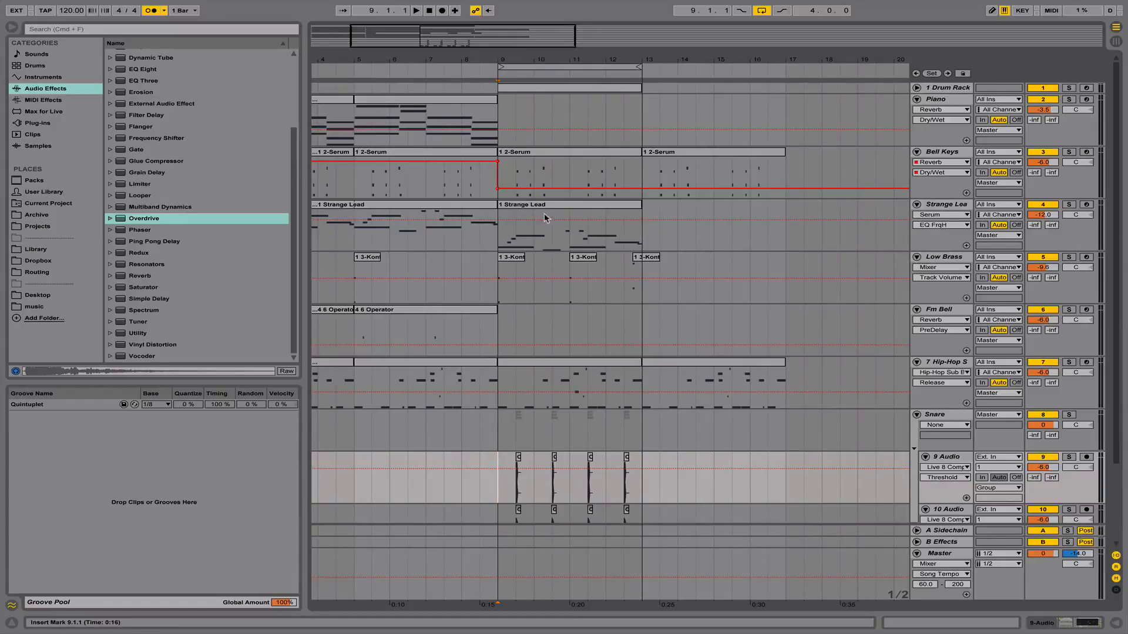
scroll(519, 106, up, 1)
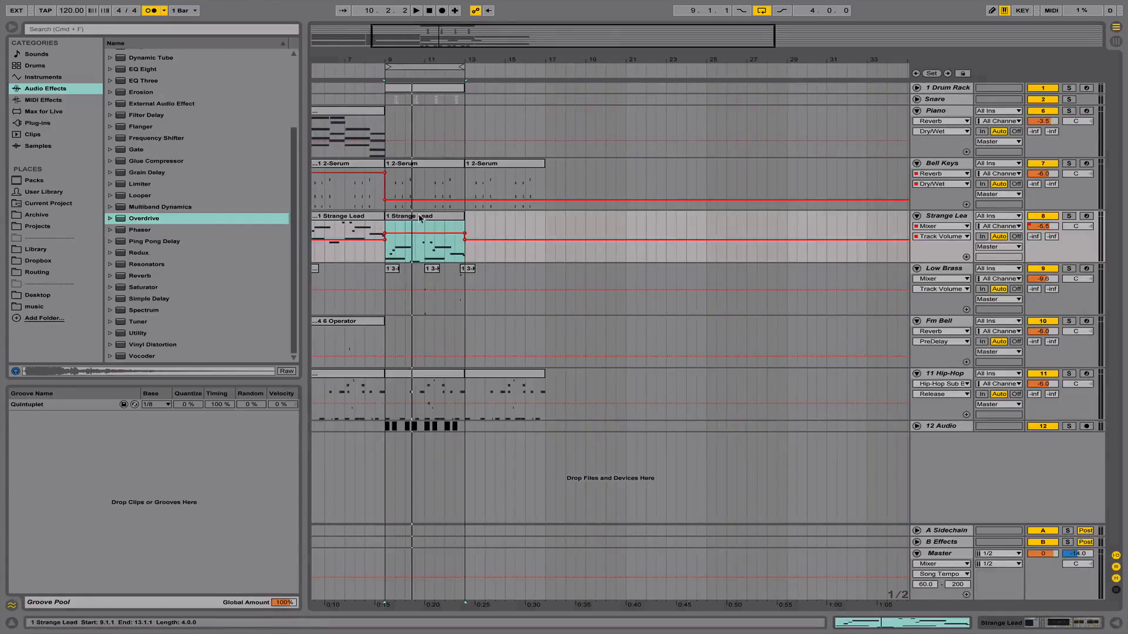
drag(440, 233, 520, 233)
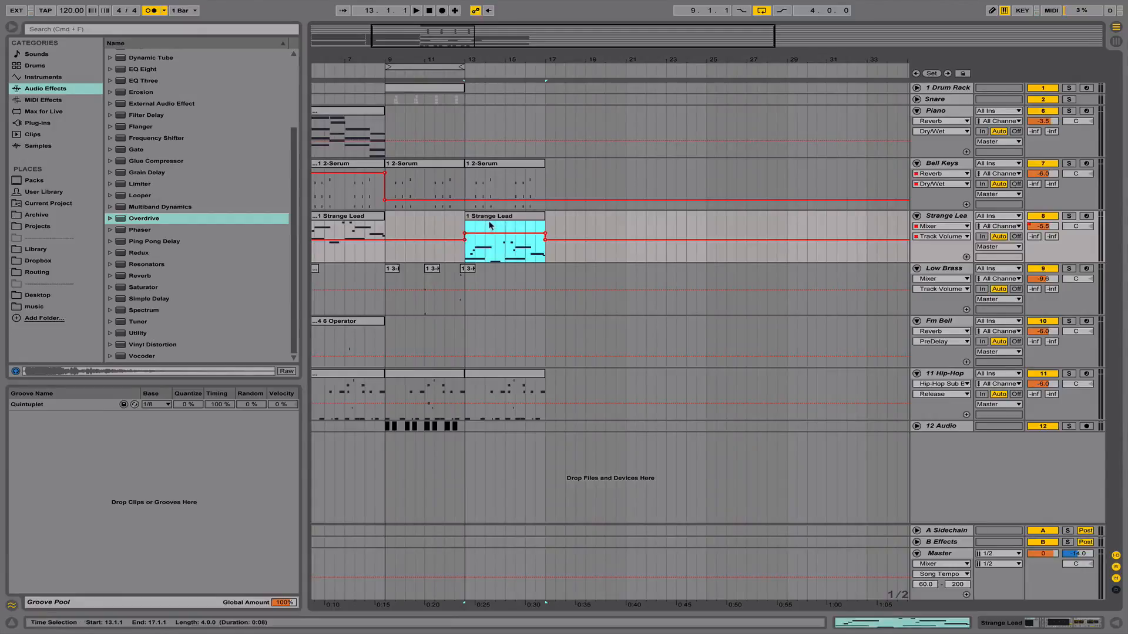
scroll(499, 217, left, 3)
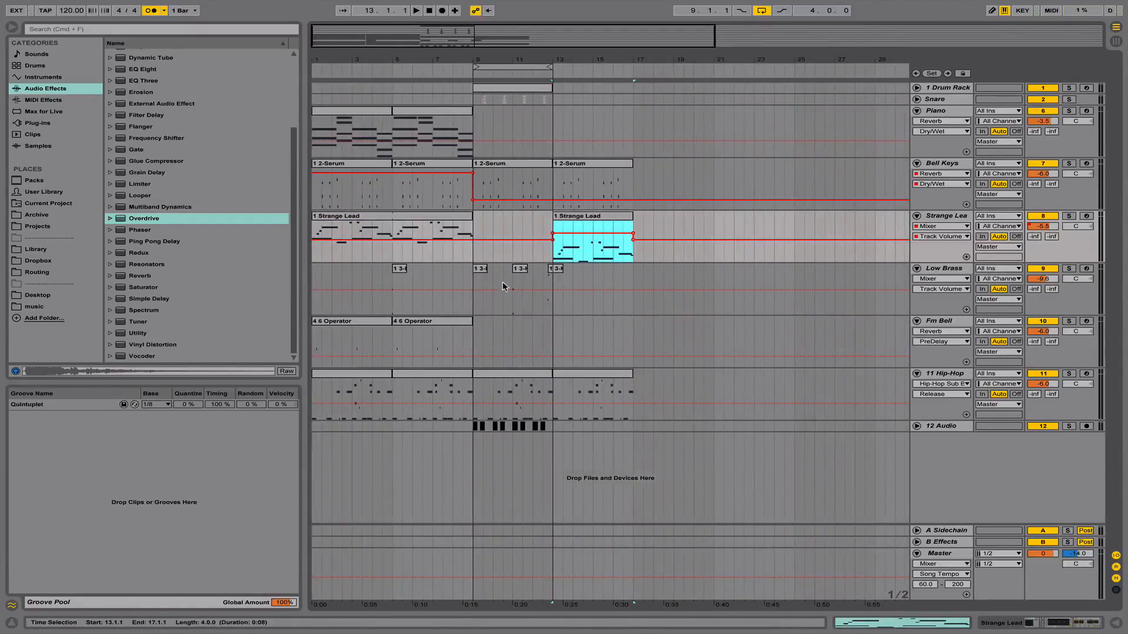
Set the project tempo to 124 BPM
click(522, 87)
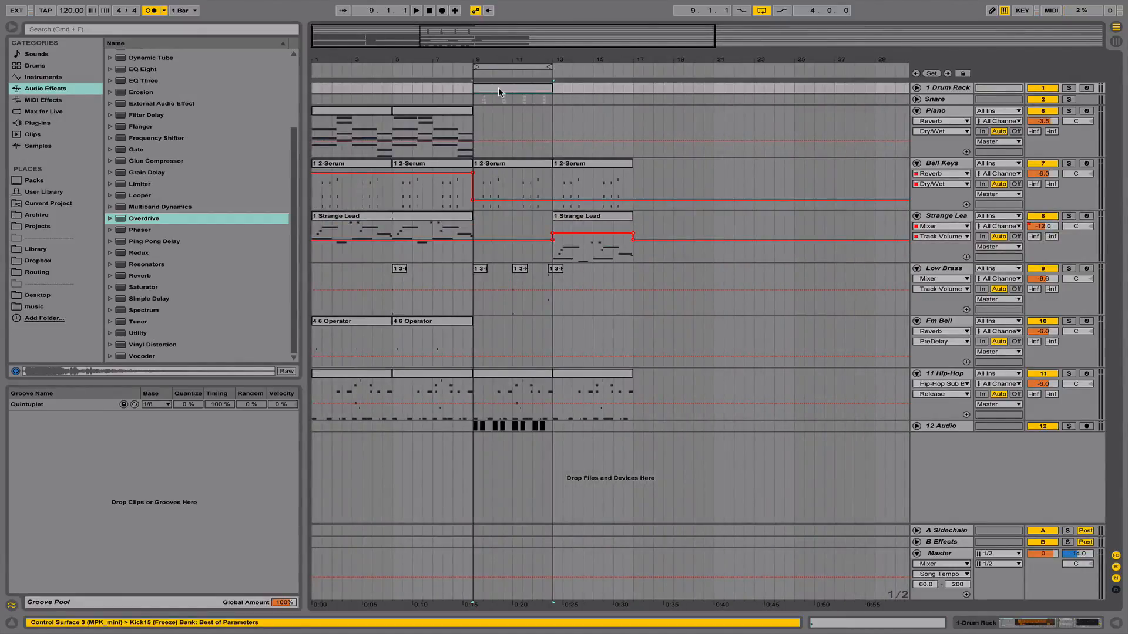
click(917, 88)
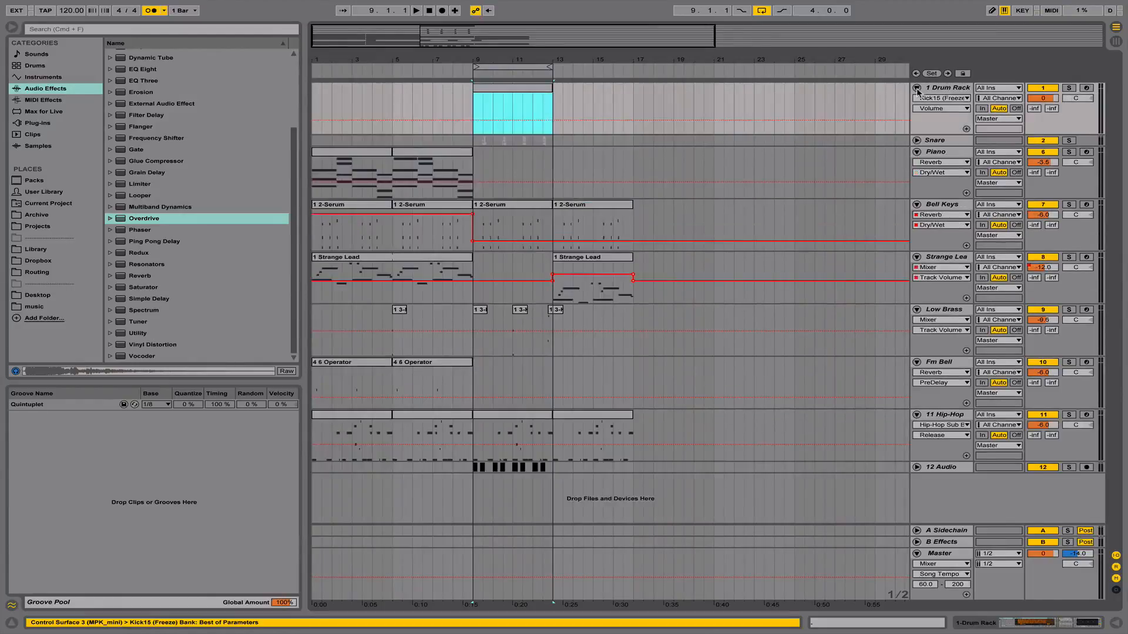
click(917, 88)
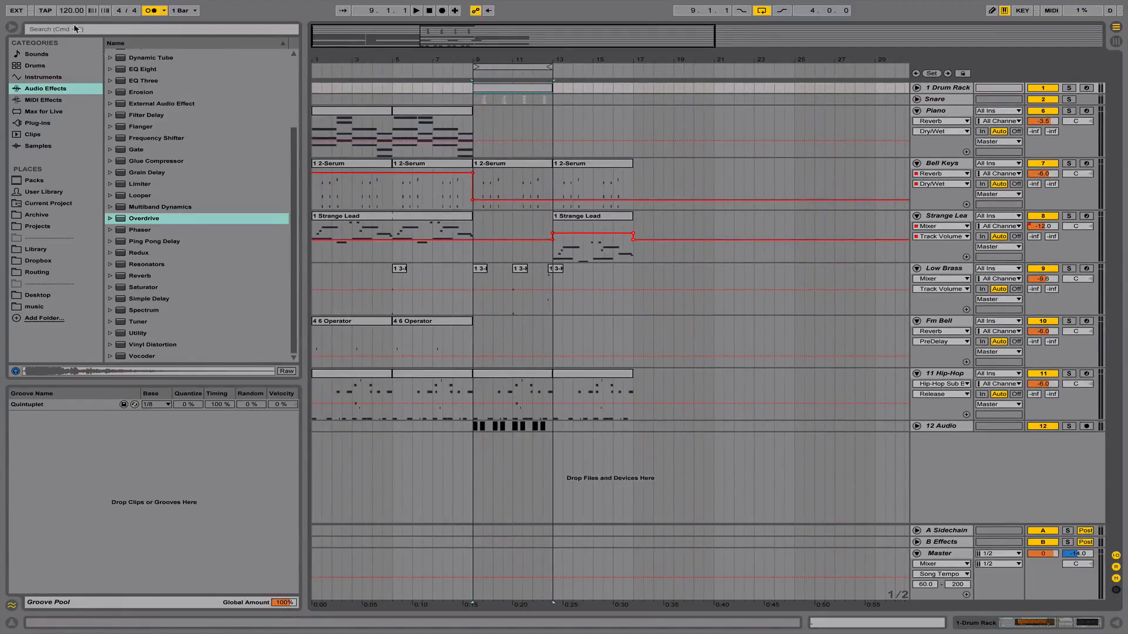
drag(72, 10, 72, 7)
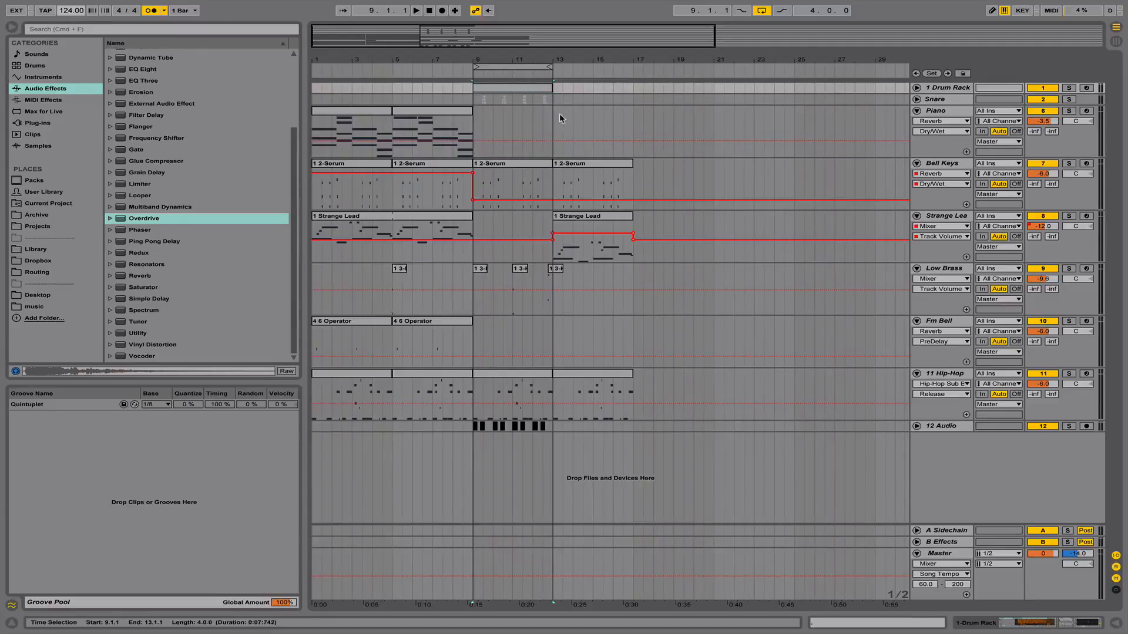
Play the section from bar 9 and examine the notes of the Low Brass clip at bar 11
mouse_move(492, 60)
mouse_down()
mouse_move(493, 93)
mouse_move(493, 74)
mouse_up()
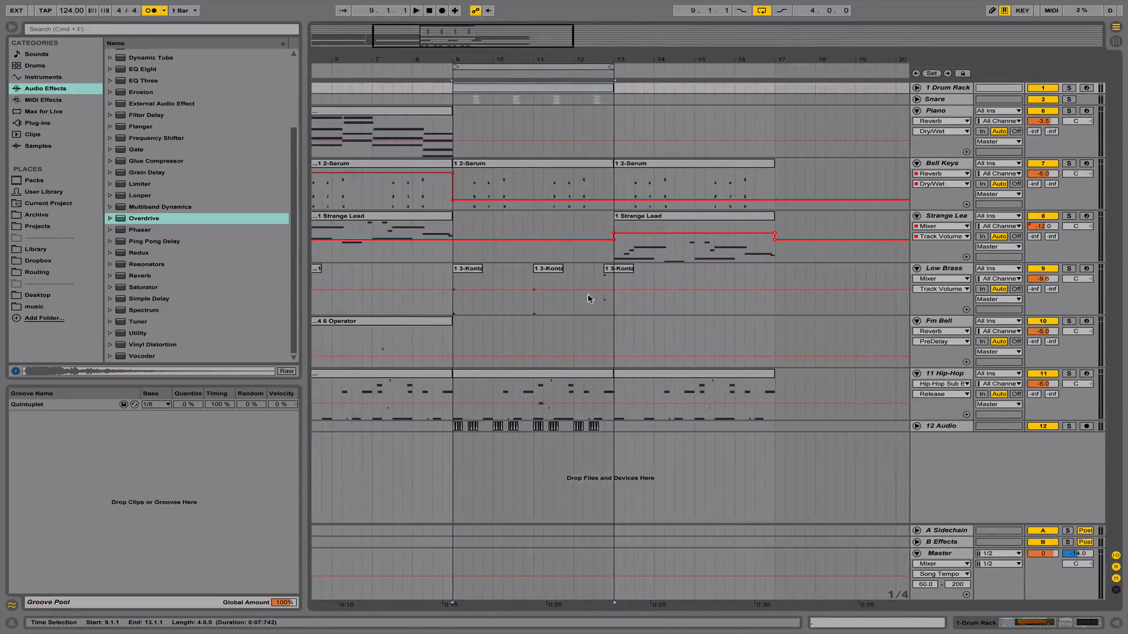
click(451, 356)
key(space)
click(542, 271)
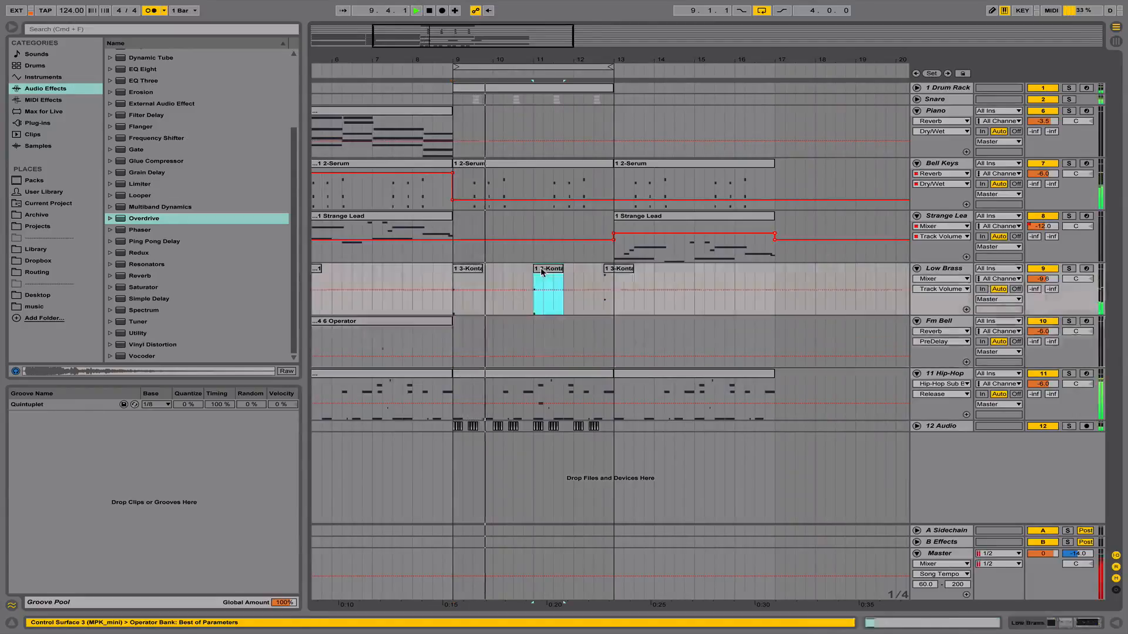
double_click(539, 269)
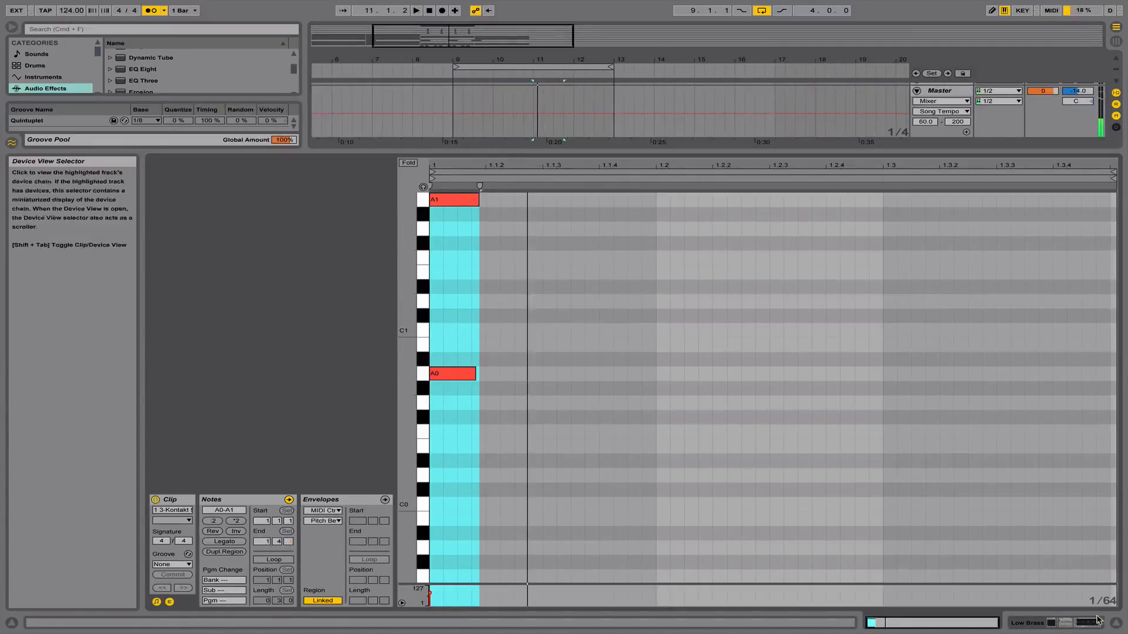
click(1116, 623)
click(548, 270)
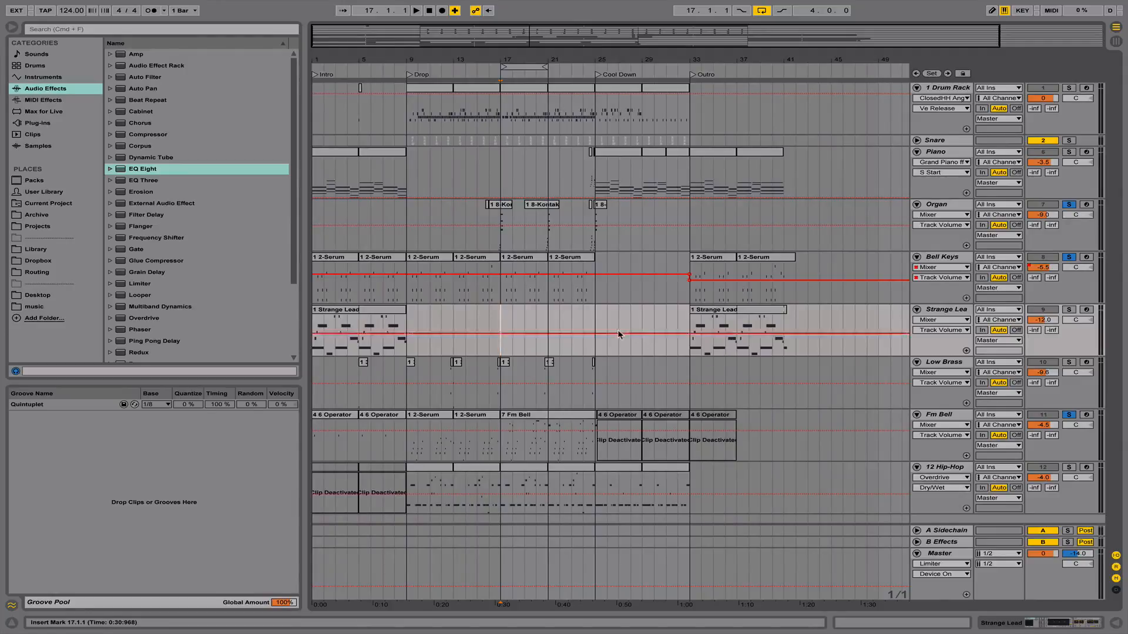
Insert a new MIDI track below Fm Bell and load the Serum instrument on it
click(942, 414)
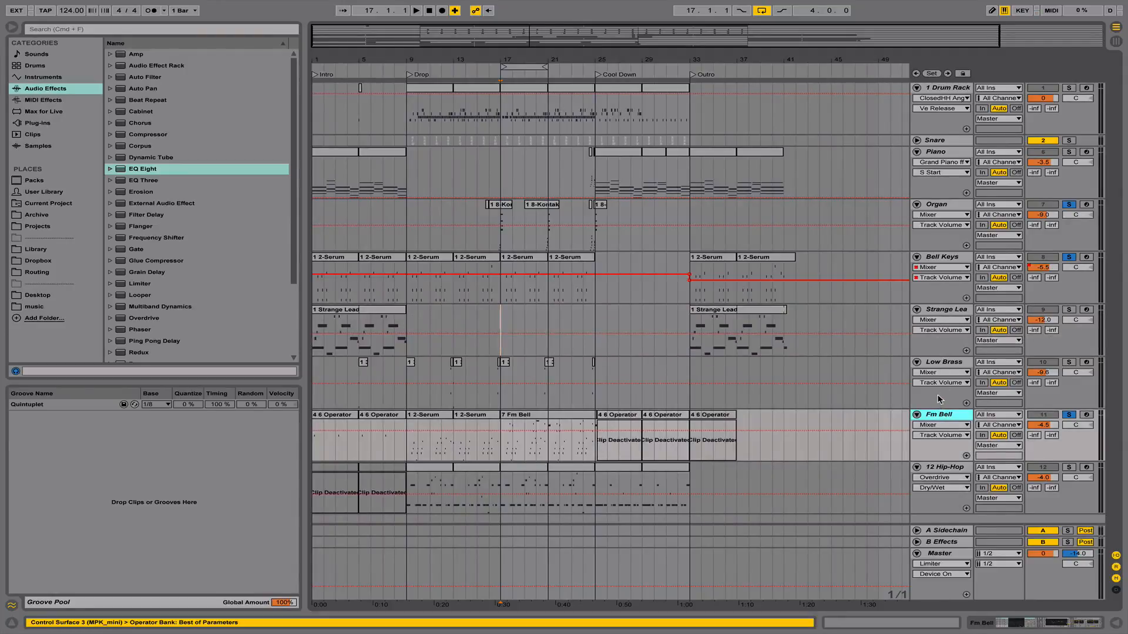
key(super+shift+t)
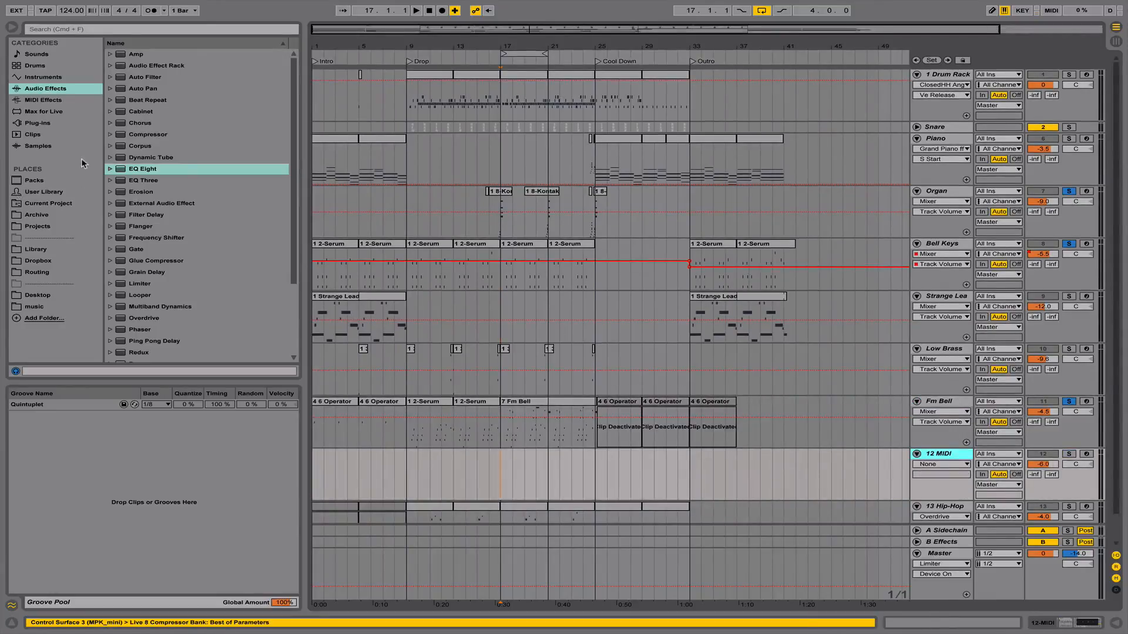
click(37, 123)
click(112, 66)
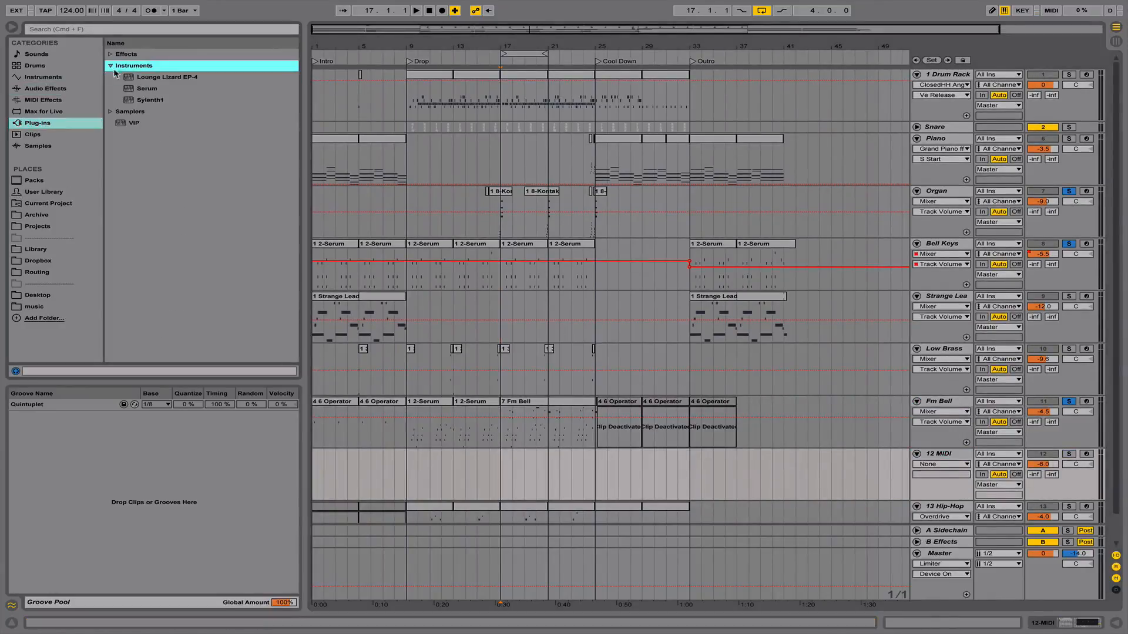
drag(143, 92, 568, 504)
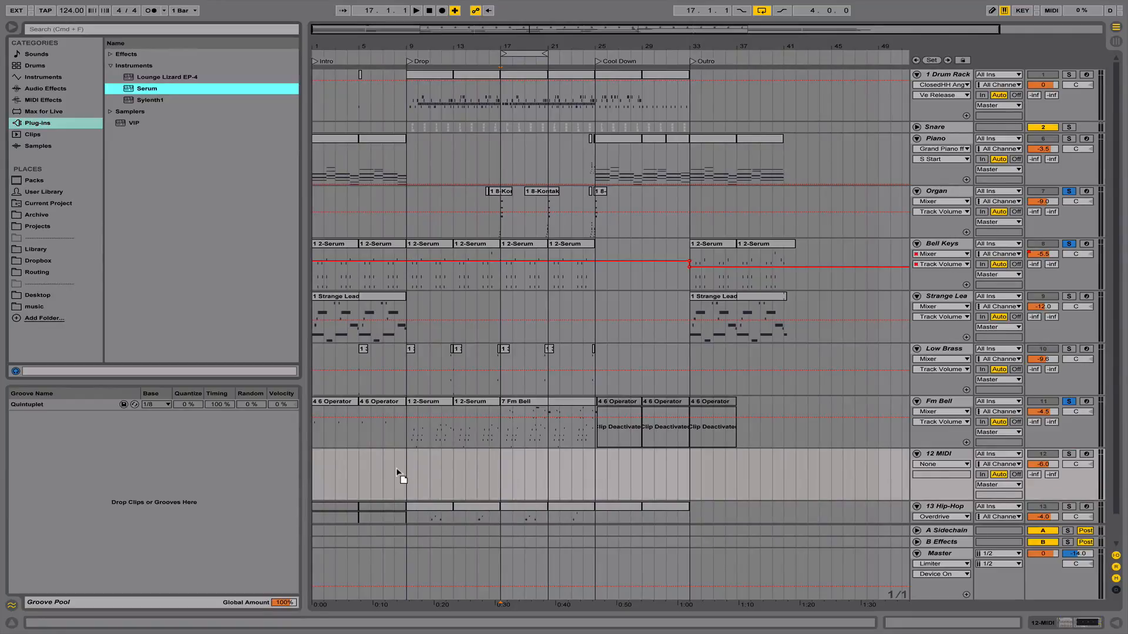
drag(595, 480, 595, 481)
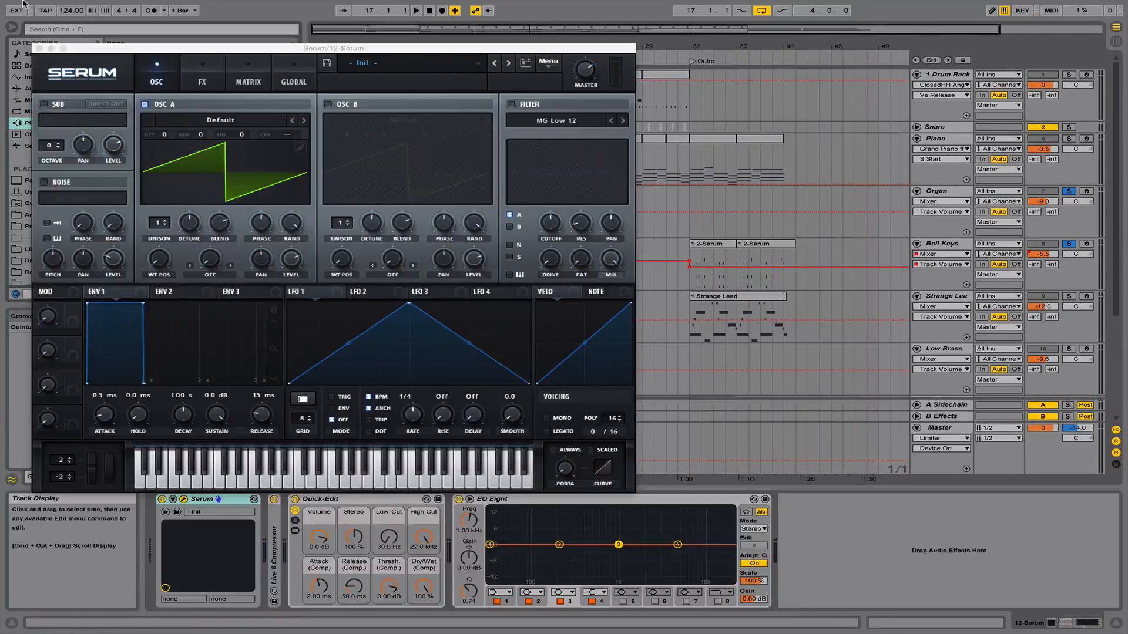
Solo the new Serum track and close the Serum plug-in window
click(590, 74)
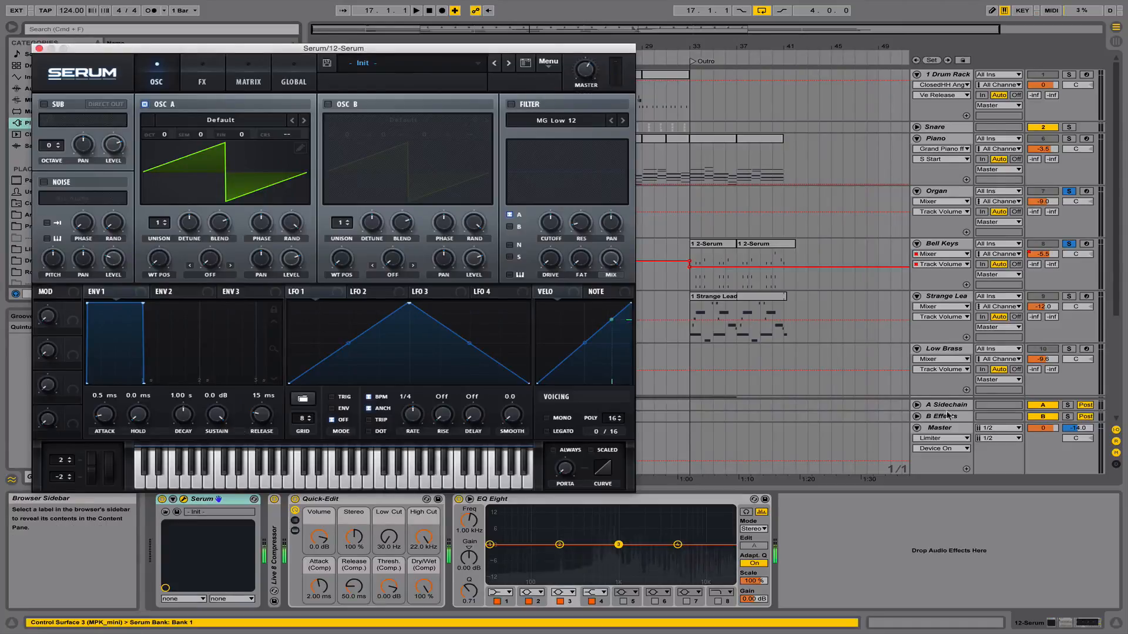
scroll(1035, 374, down, 5)
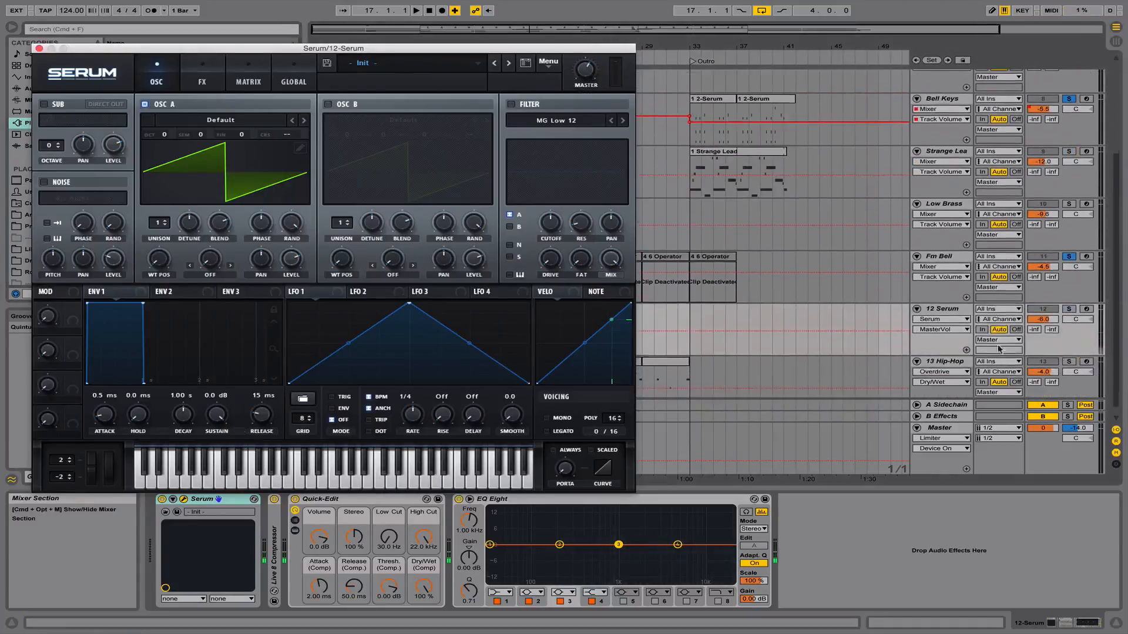
click(1069, 309)
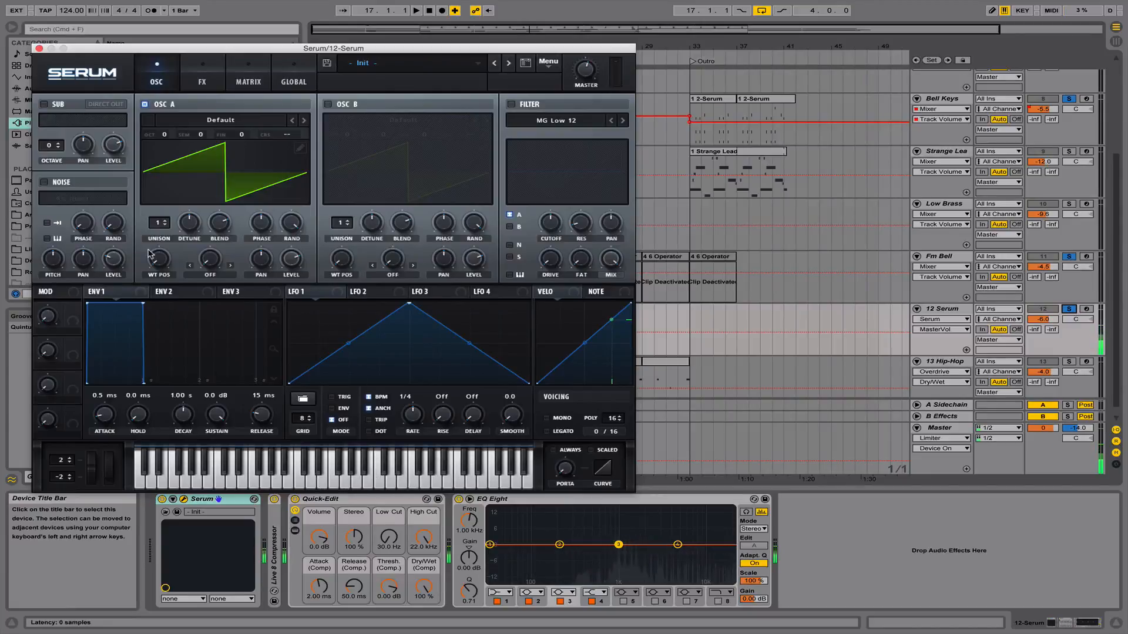
click(39, 49)
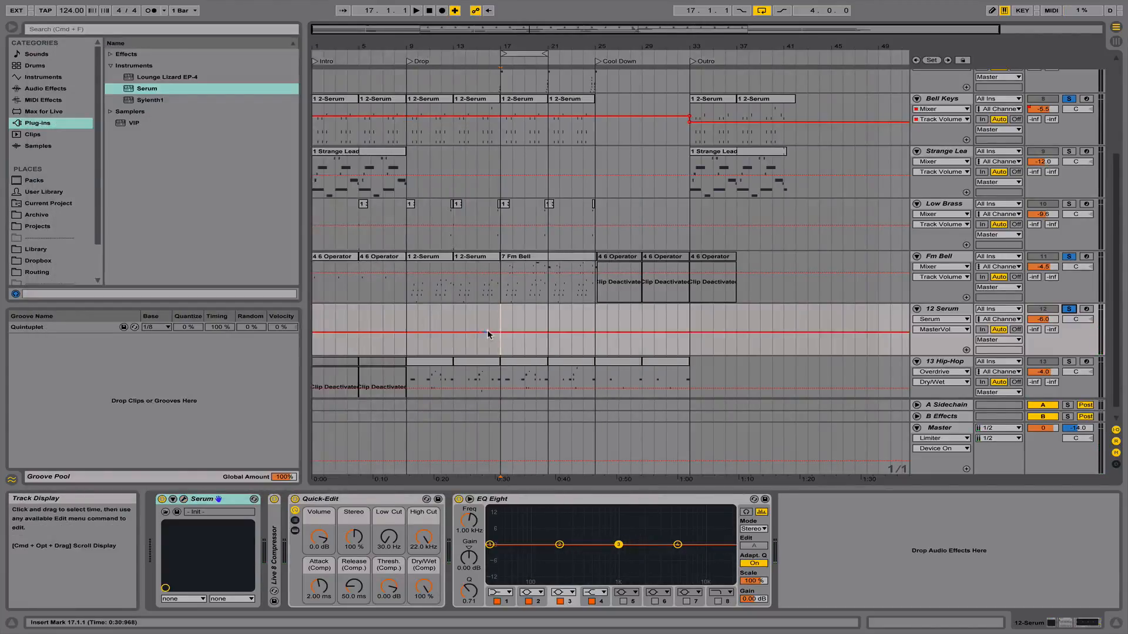
drag(499, 315, 549, 310)
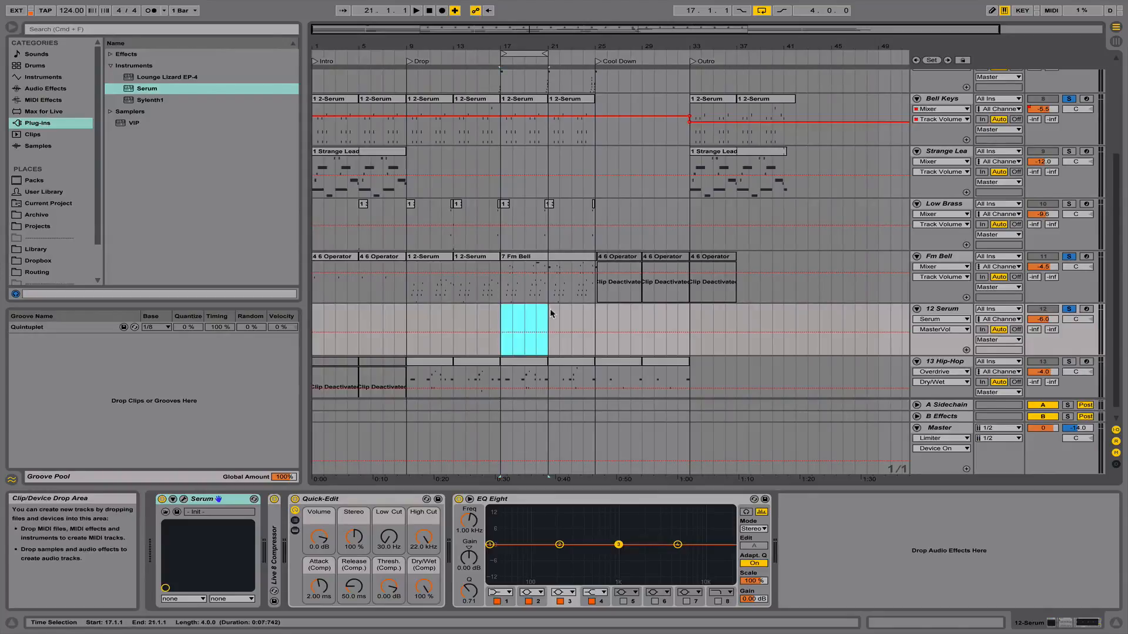
scroll(553, 311, up, 2)
scroll(553, 309, down, 2)
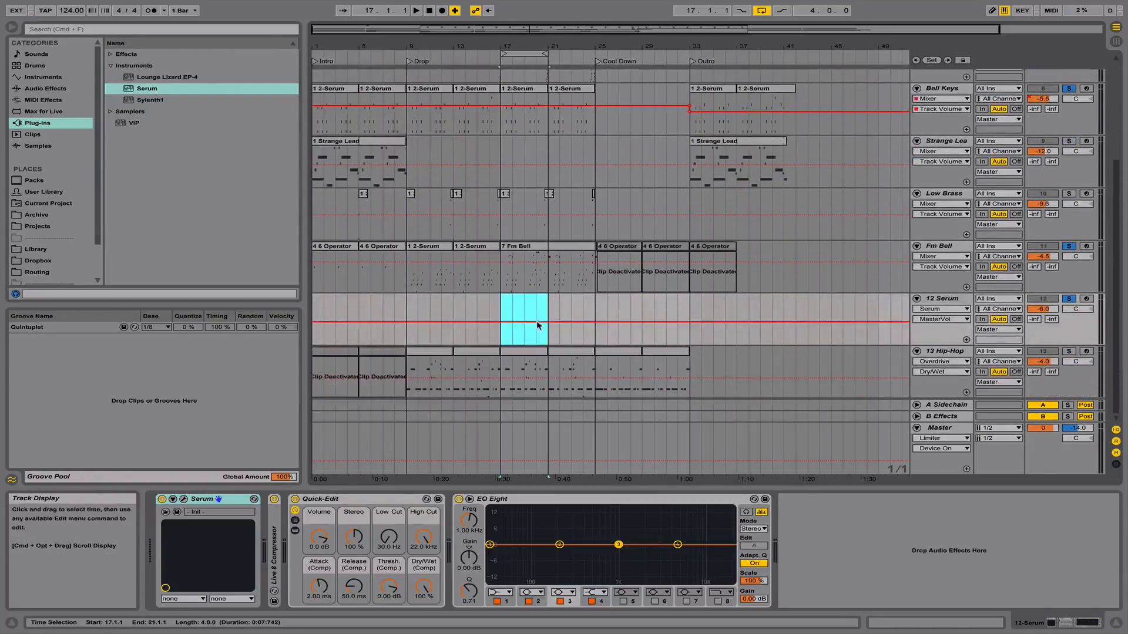
click(501, 304)
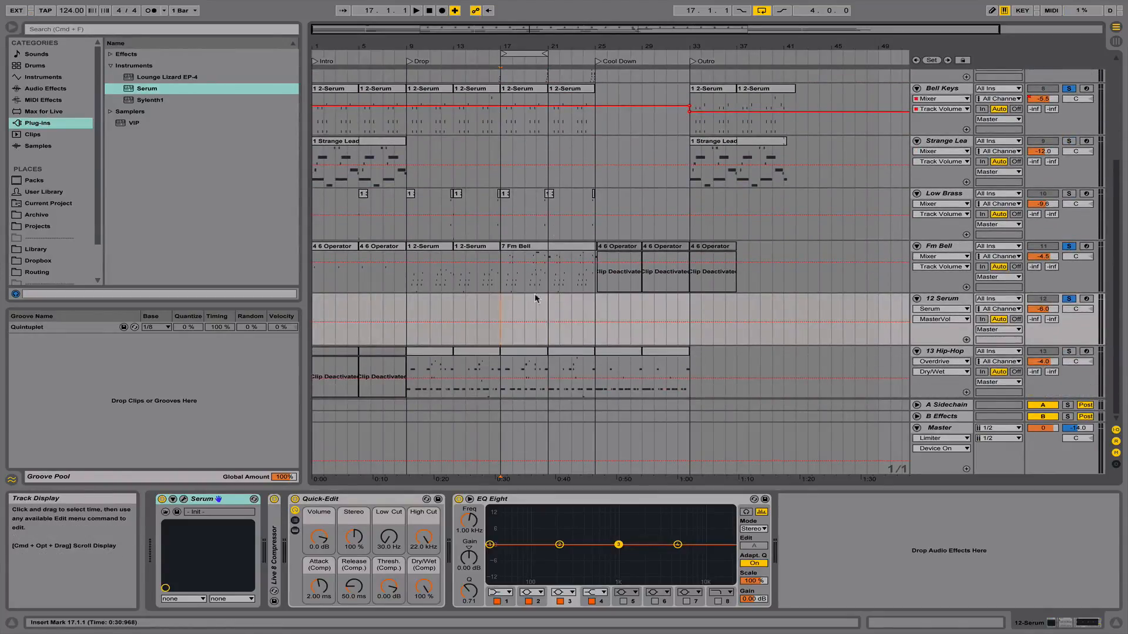
scroll(535, 297, up, 2)
scroll(534, 297, down, 1)
scroll(630, 272, up, 3)
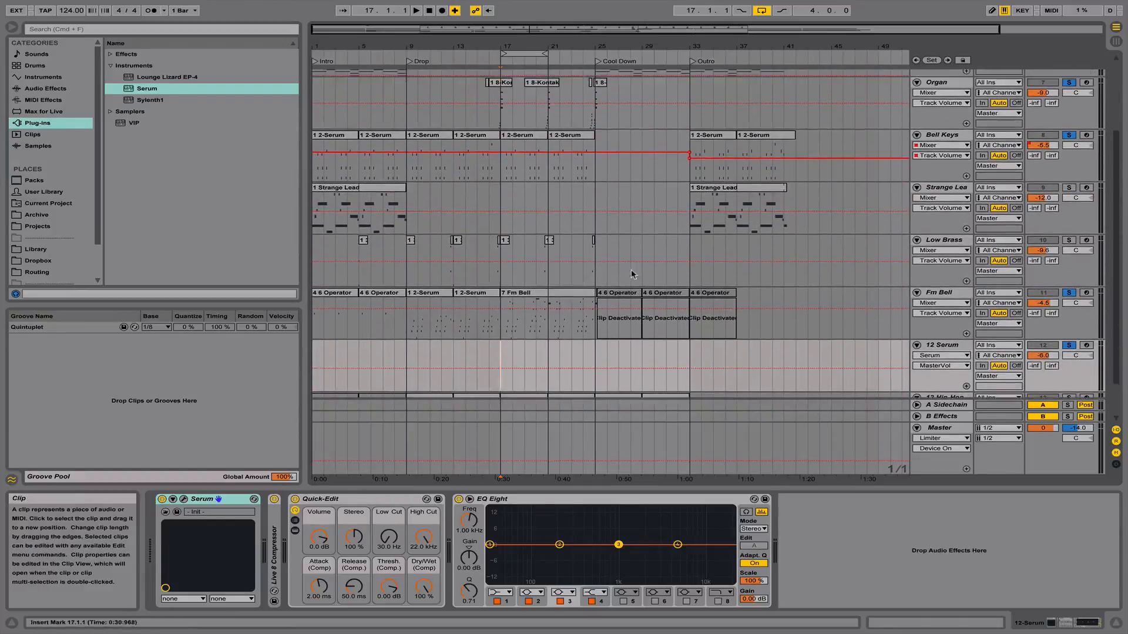
scroll(739, 193, down, 2)
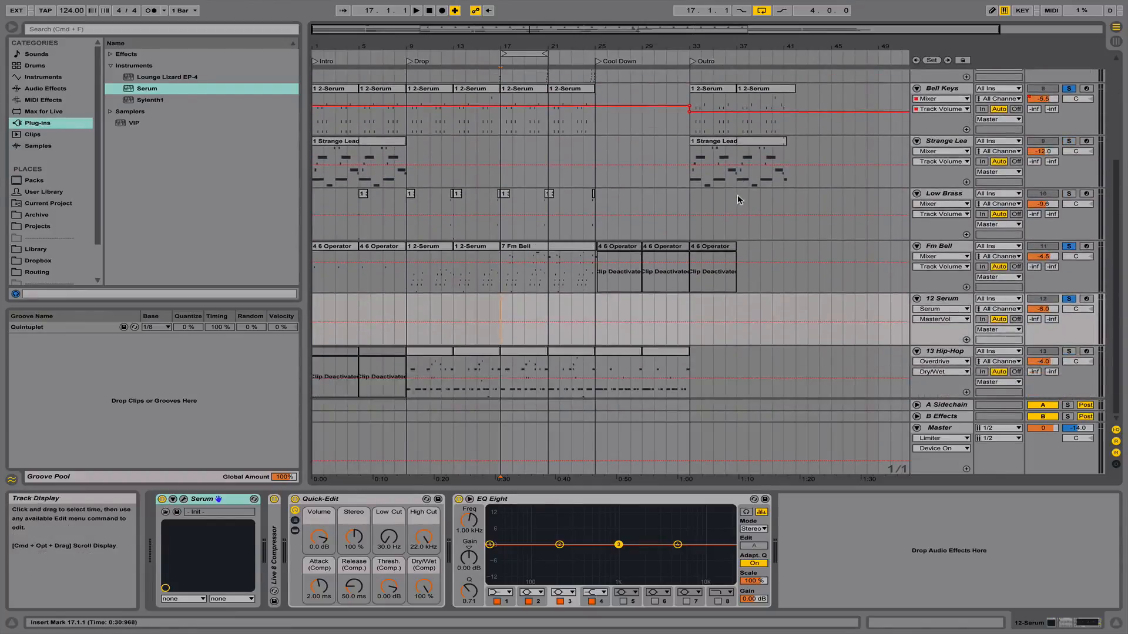
scroll(739, 192, up, 3)
scroll(739, 192, down, 3)
scroll(716, 203, up, 3)
scroll(527, 173, down, 3)
Copy the Bell Keys clip at bar 17 onto the Serum track at bar 17 and open the pasted clip
key(space)
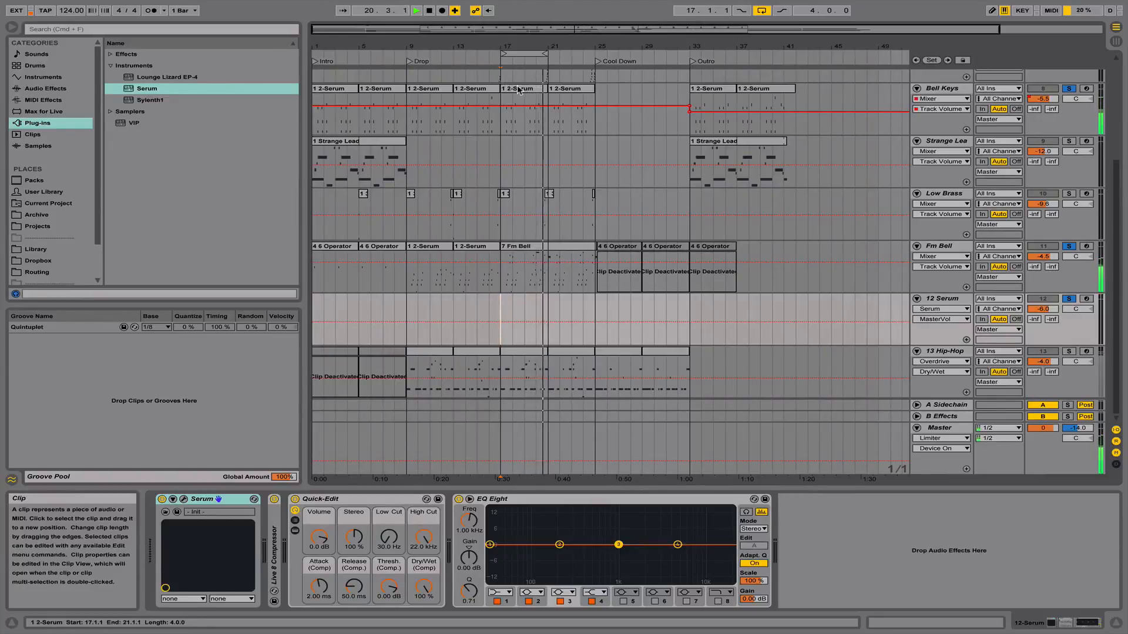
drag(522, 89, 514, 80)
key(space)
key(super+z)
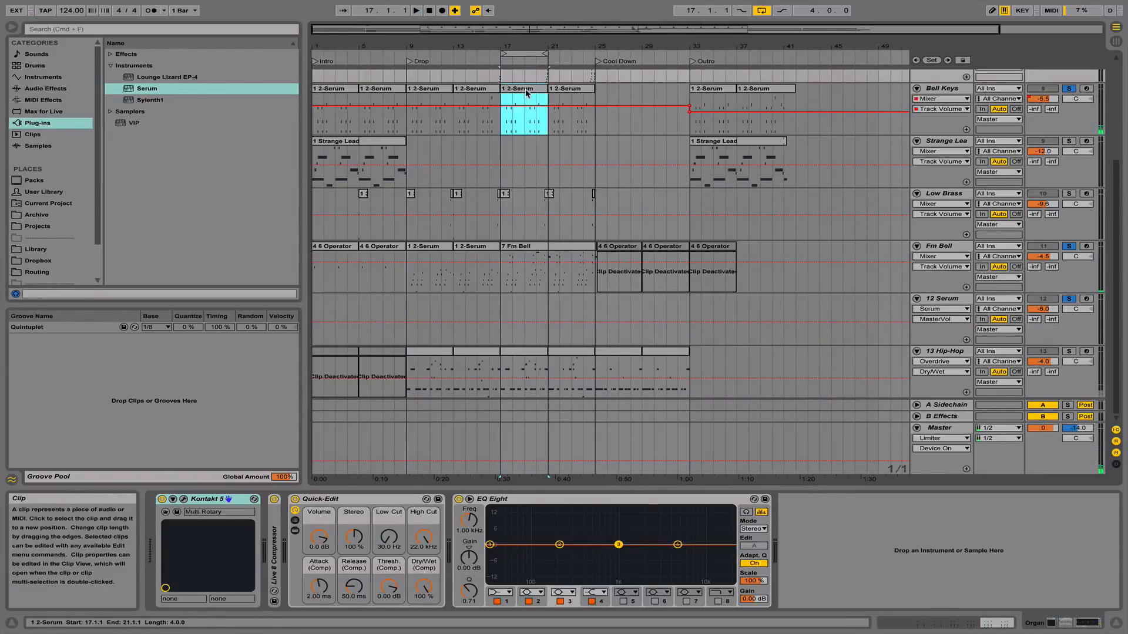
click(504, 302)
key(super+v)
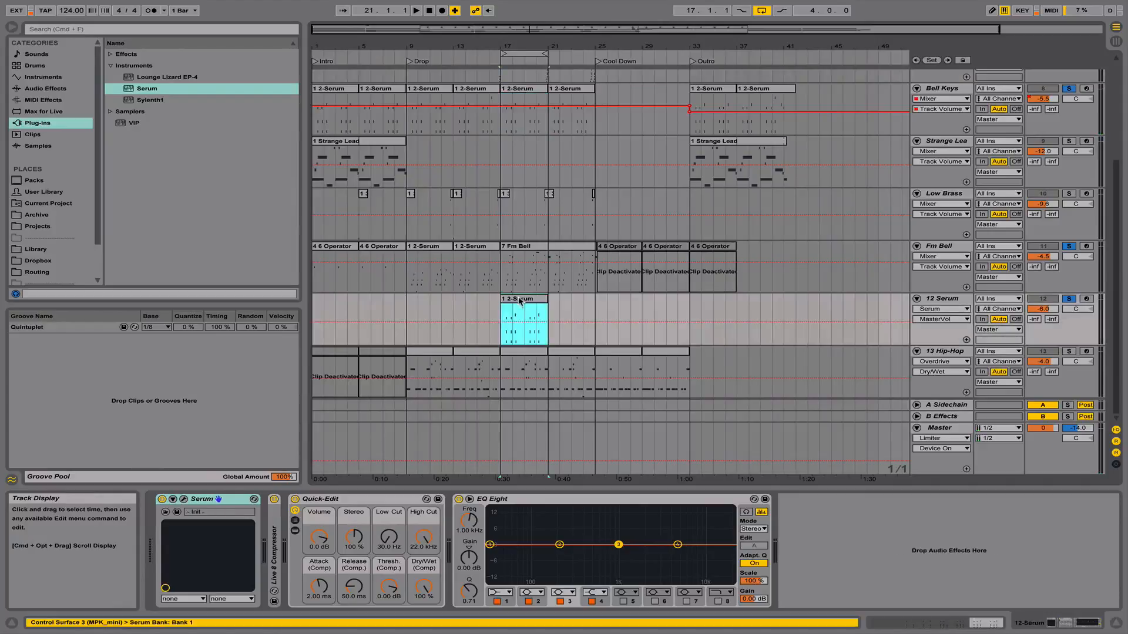
double_click(521, 301)
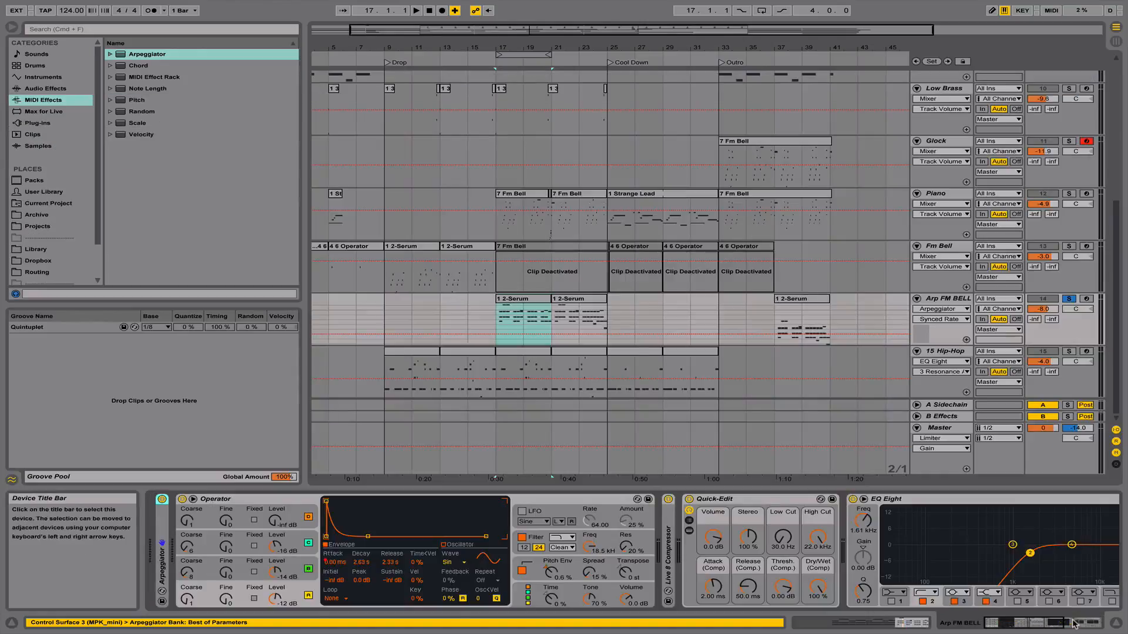
Examine the Operator settings on the Arp FM BELL track, then hide the device view
double_click(239, 501)
double_click(183, 534)
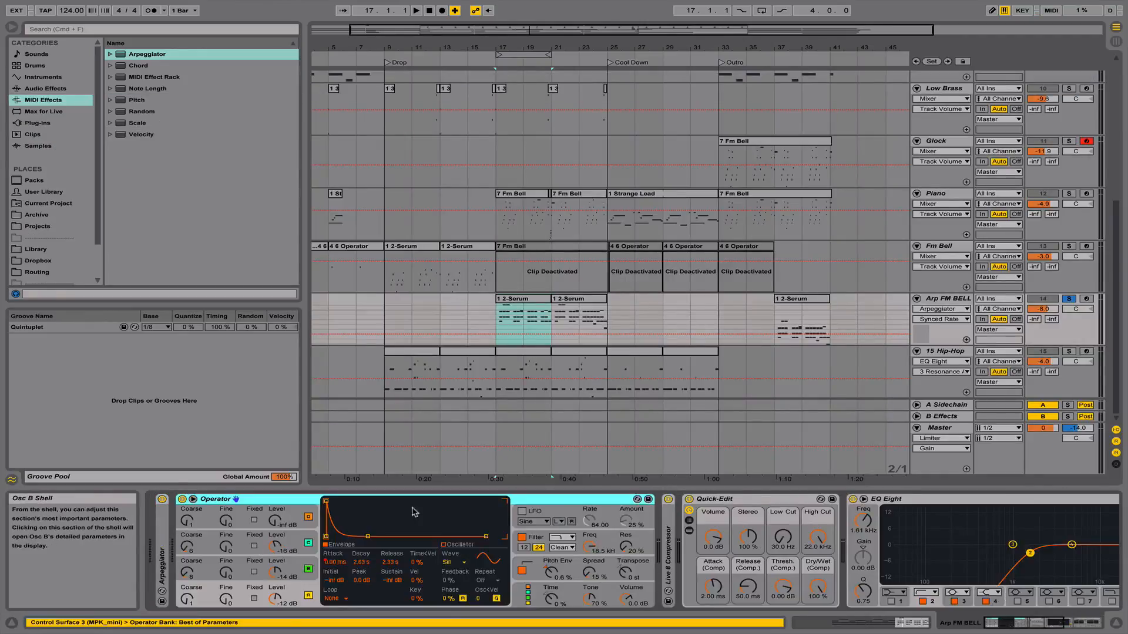
click(1118, 623)
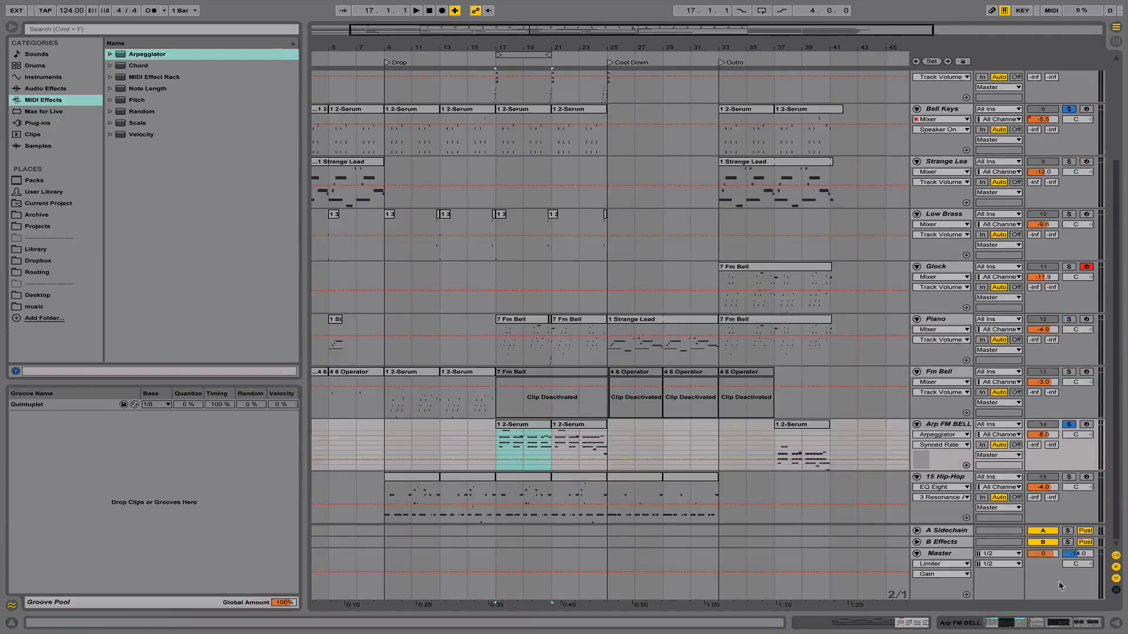
Play the arrangement from bar 17 to hear the Arp FM BELL part with the other tracks
click(954, 183)
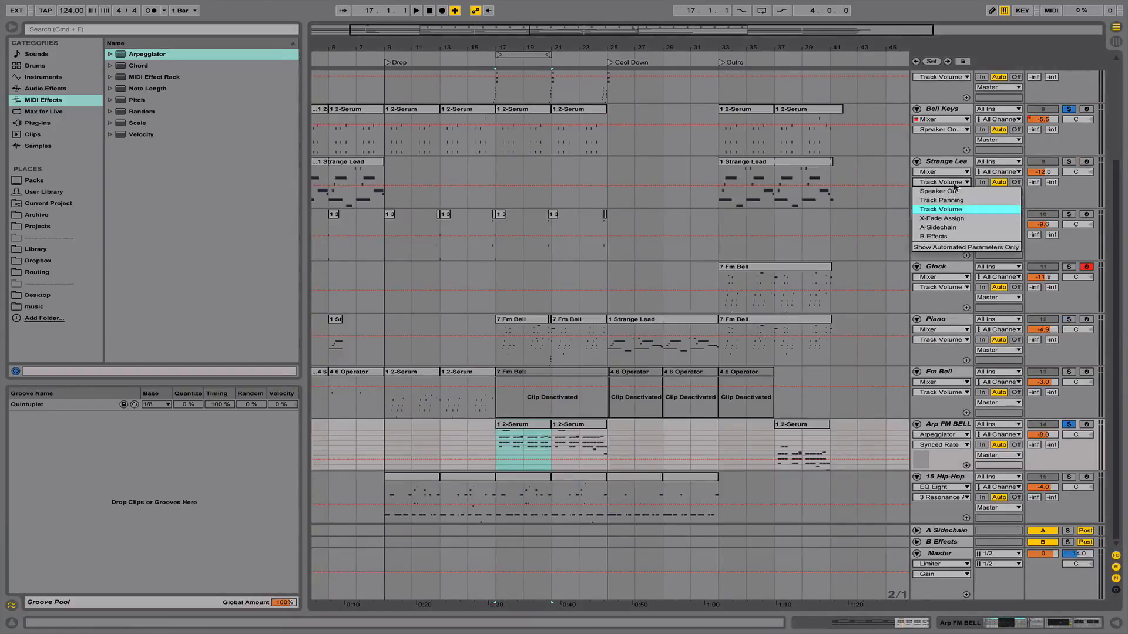
click(950, 163)
scroll(949, 164, up, 5)
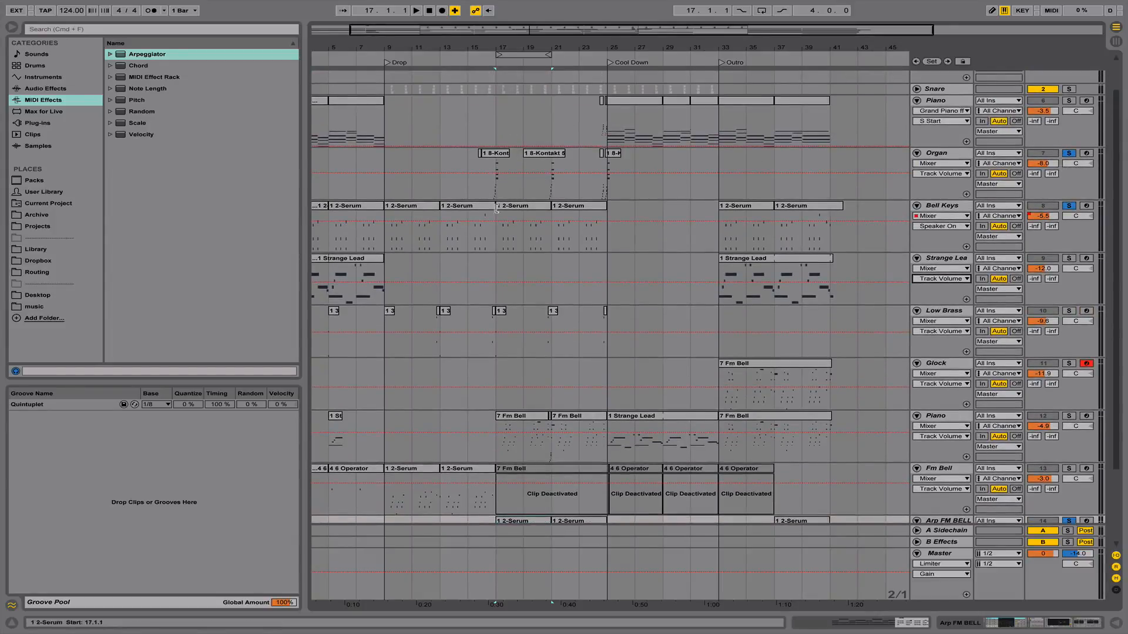
click(492, 244)
scroll(492, 244, down, 5)
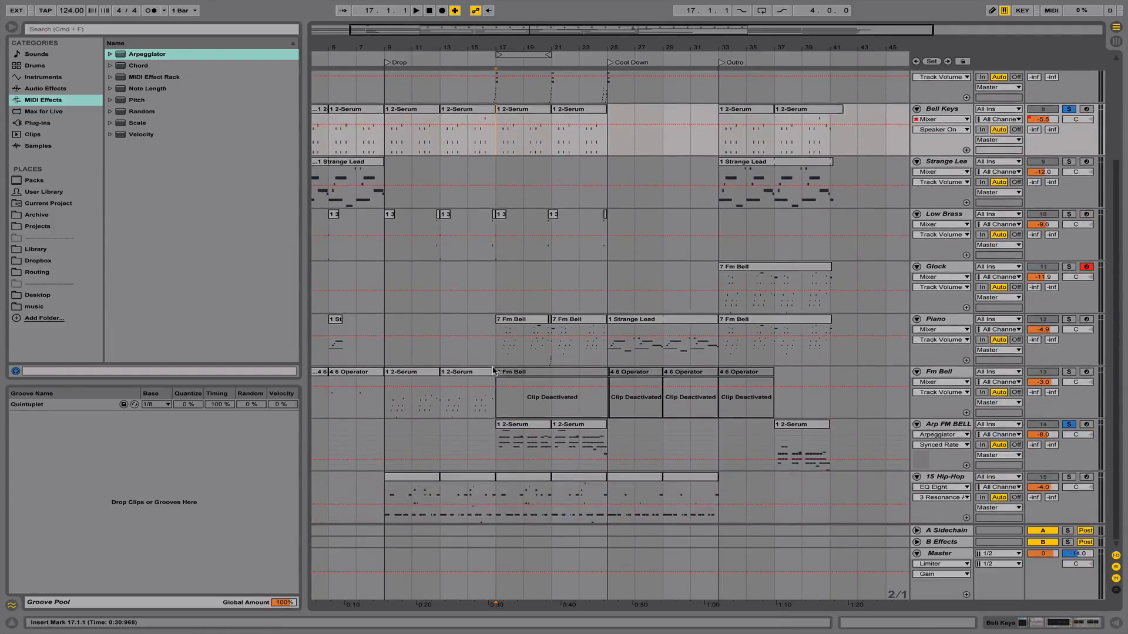
click(496, 440)
key(space)
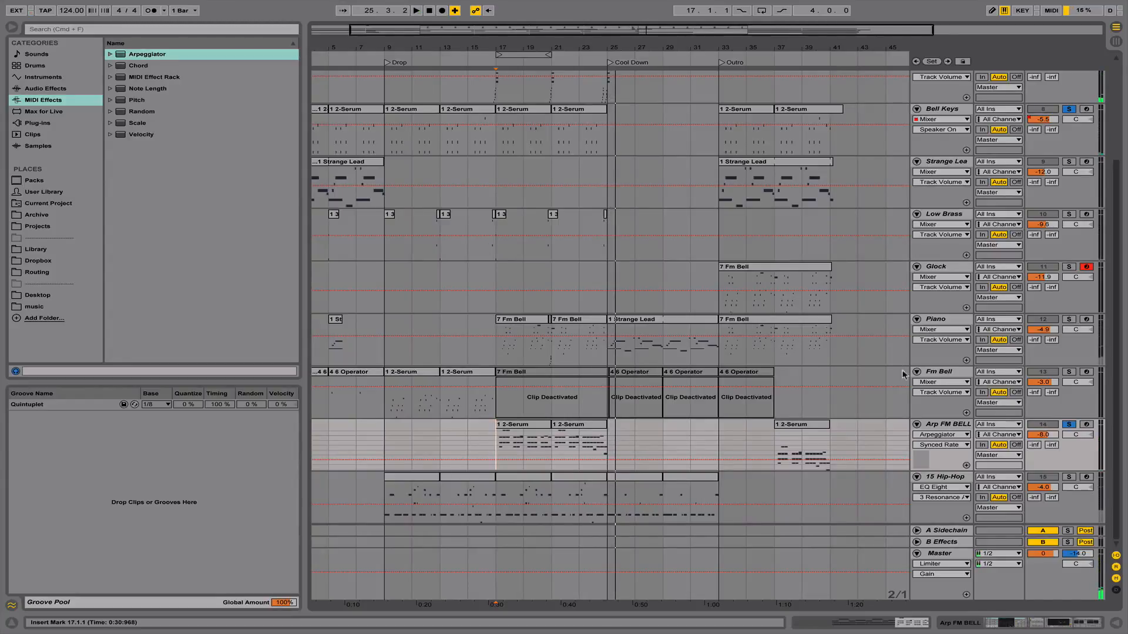
Show the Arp FM BELL track's devices, expand the Arpeggiator and check its Style setting
double_click(943, 424)
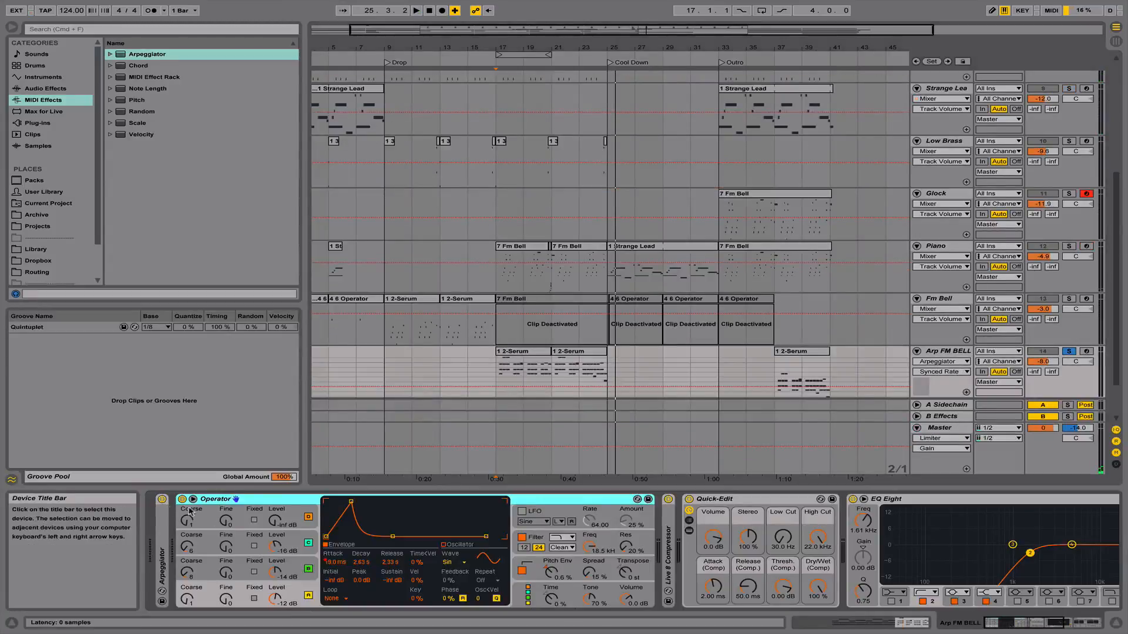
click(163, 553)
double_click(163, 552)
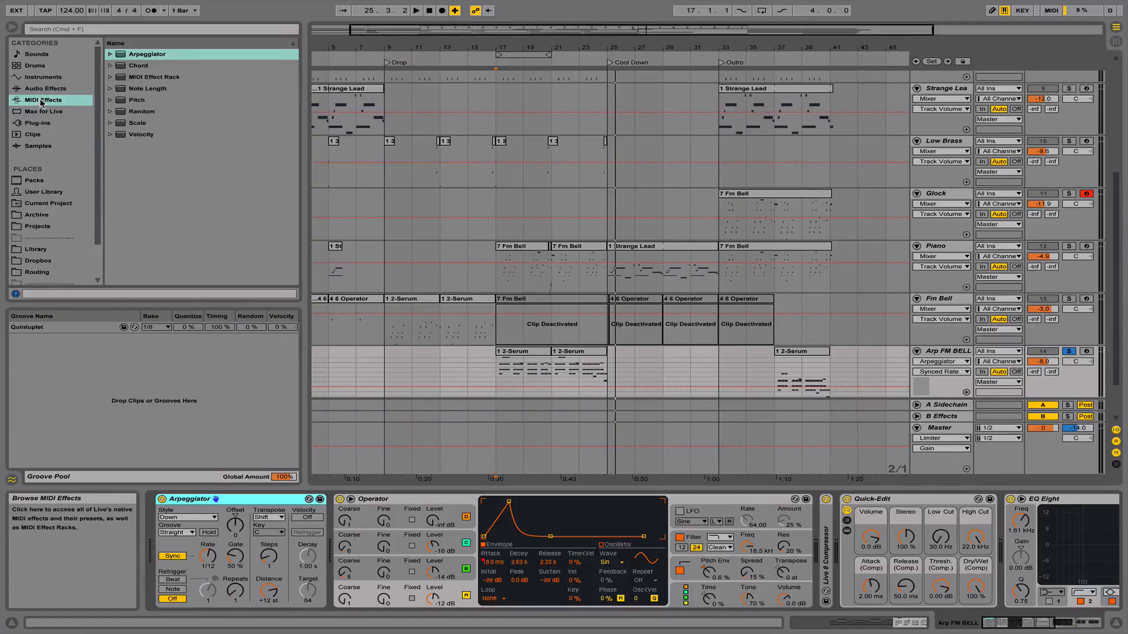
click(211, 519)
click(210, 519)
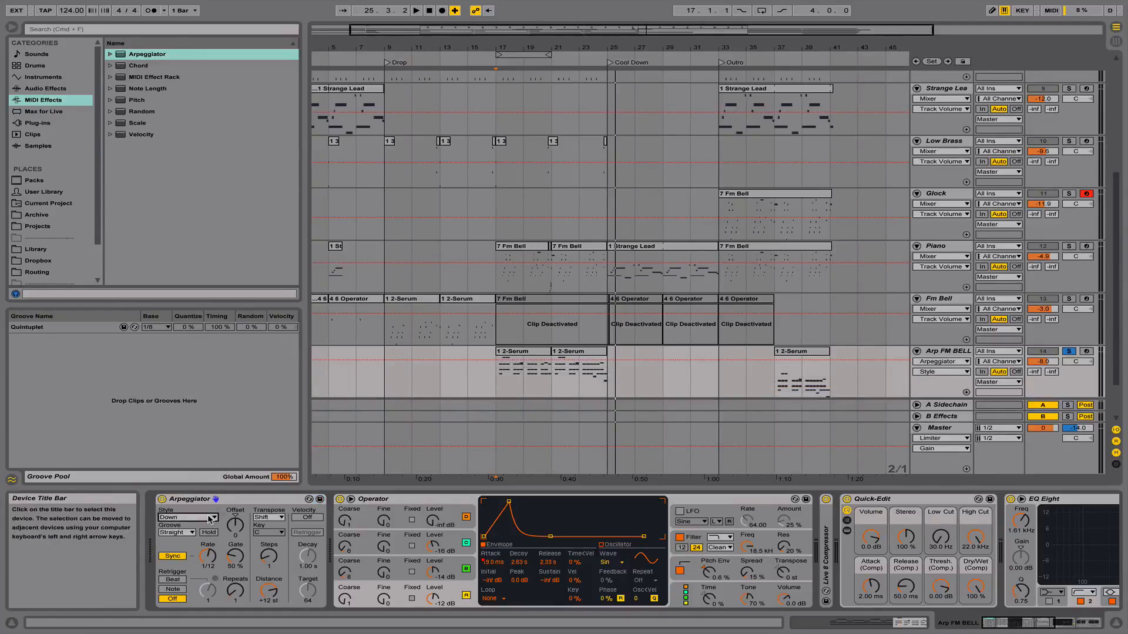
Check the Arpeggiator's Style, Rate and Repeats settings on the Arp FM BELL track, then hide the device view
click(210, 518)
click(210, 519)
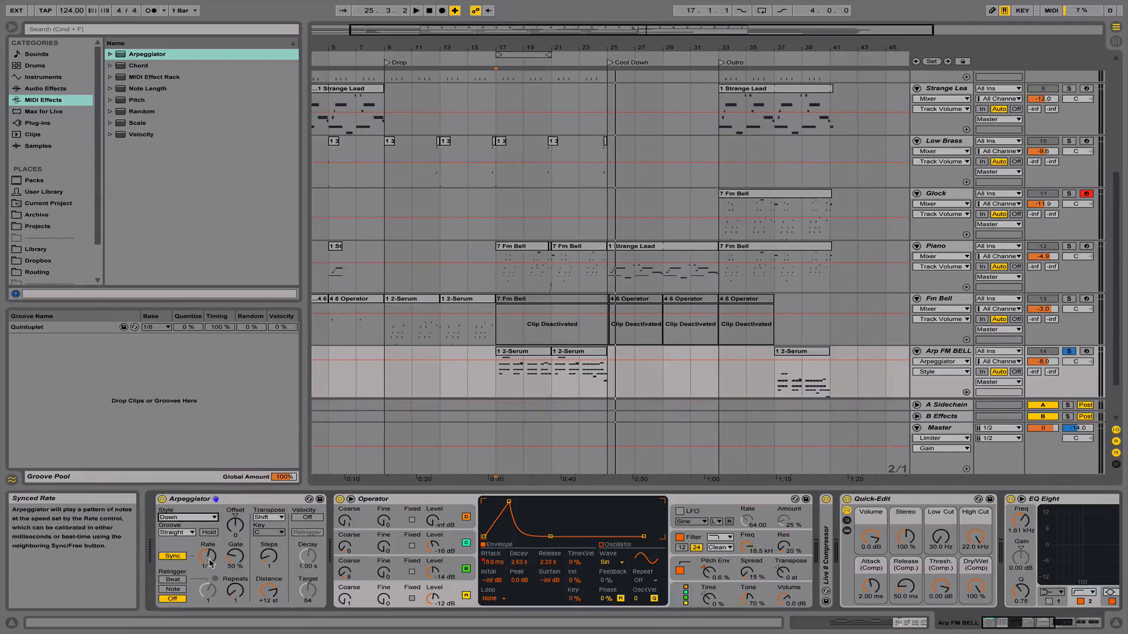
click(209, 558)
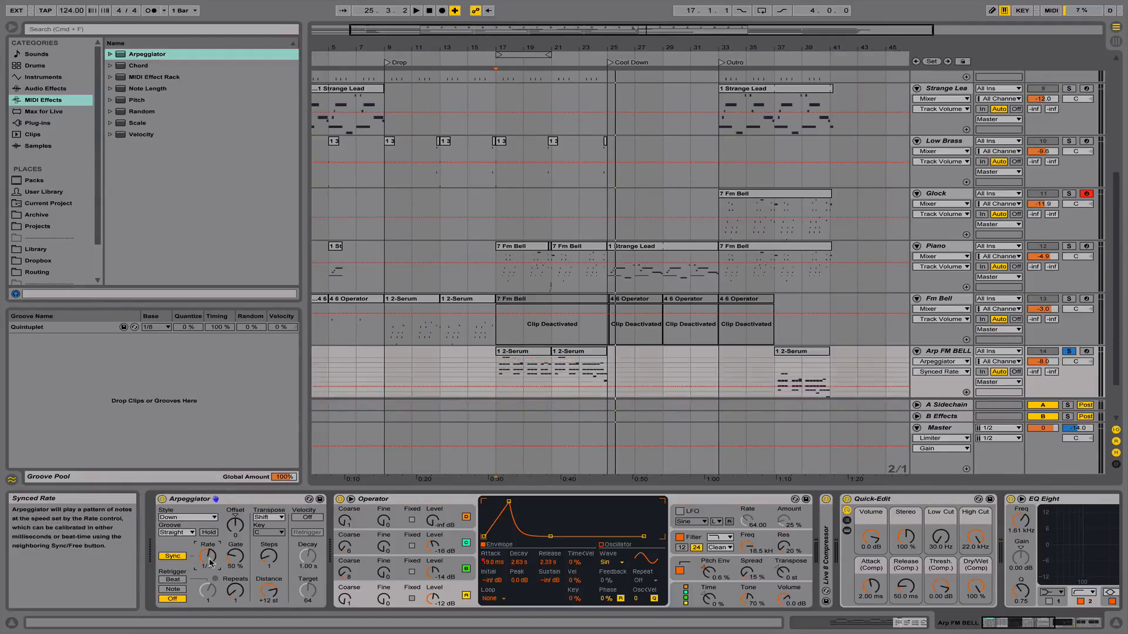
click(492, 364)
drag(525, 48, 526, 95)
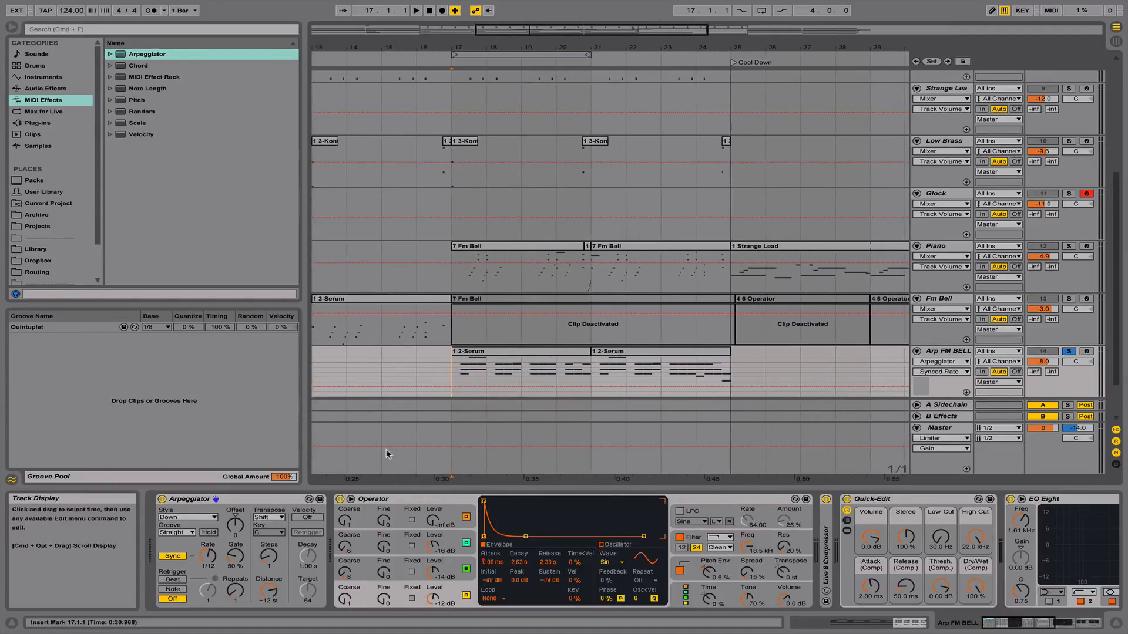
click(237, 593)
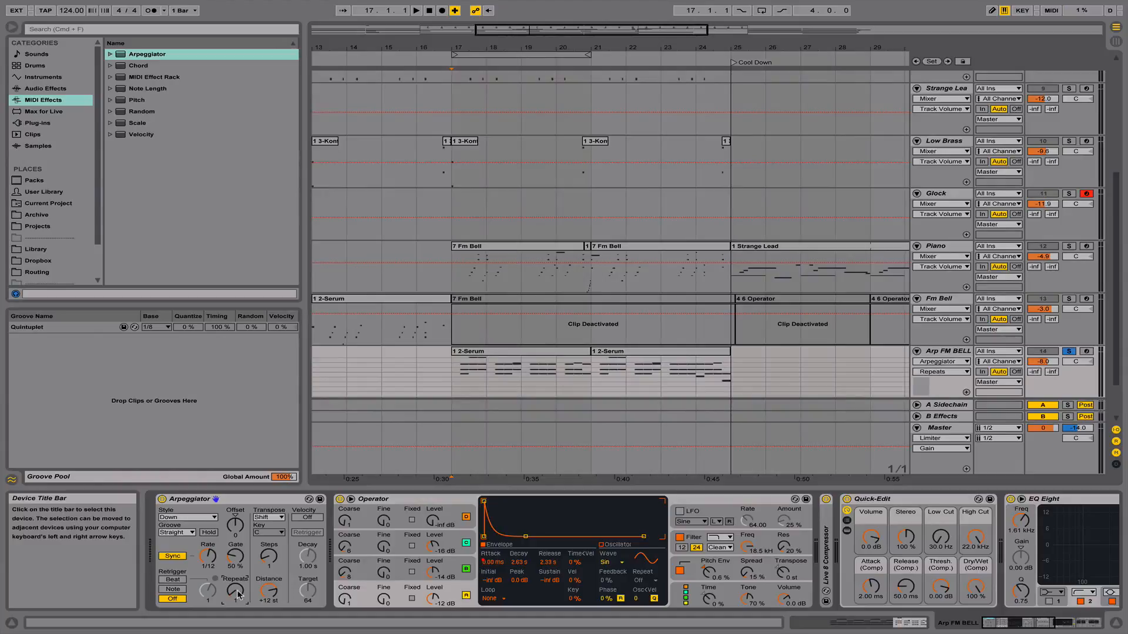
click(1115, 625)
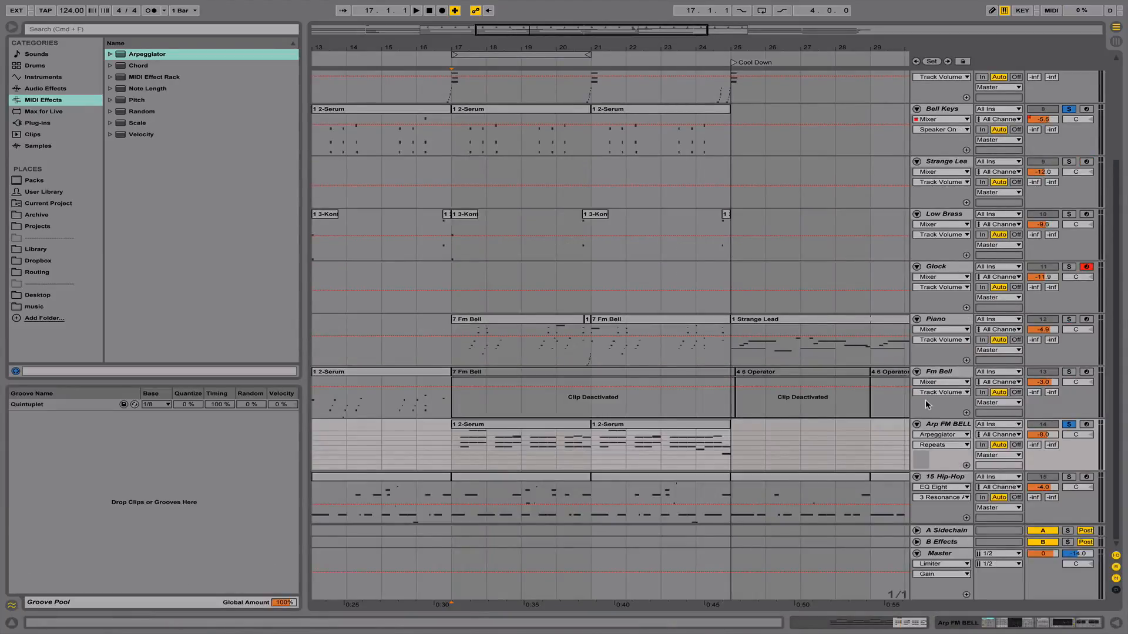
Show the Master track's devices, expand Multiband Dynamics and Glue Compressor, and inspect each device through to the Limiter
scroll(743, 189, up, 4)
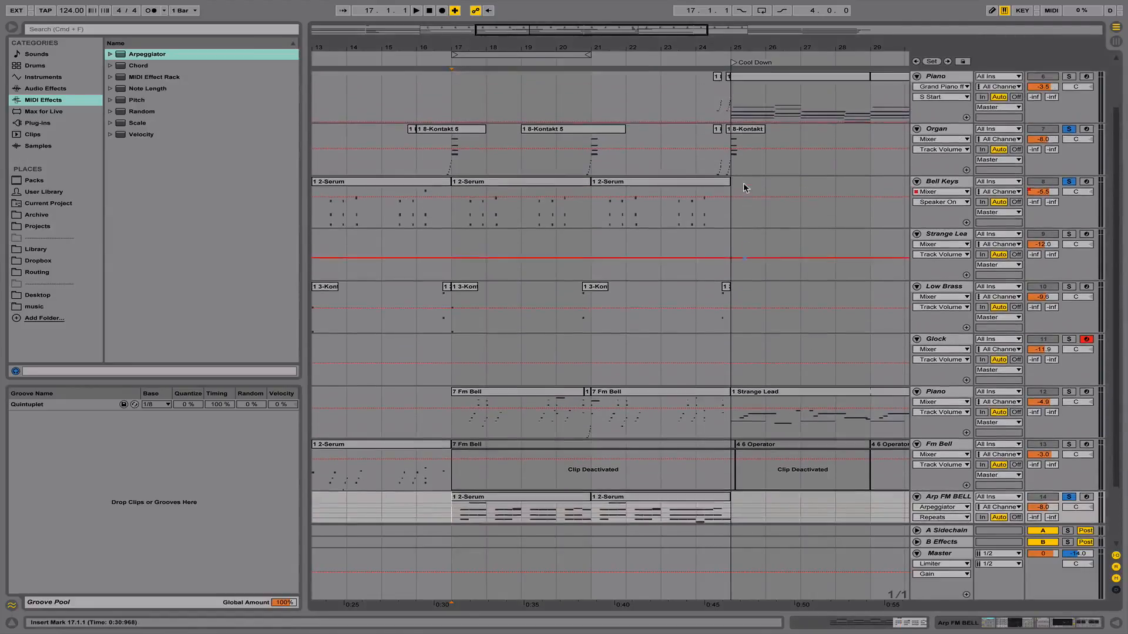
double_click(934, 557)
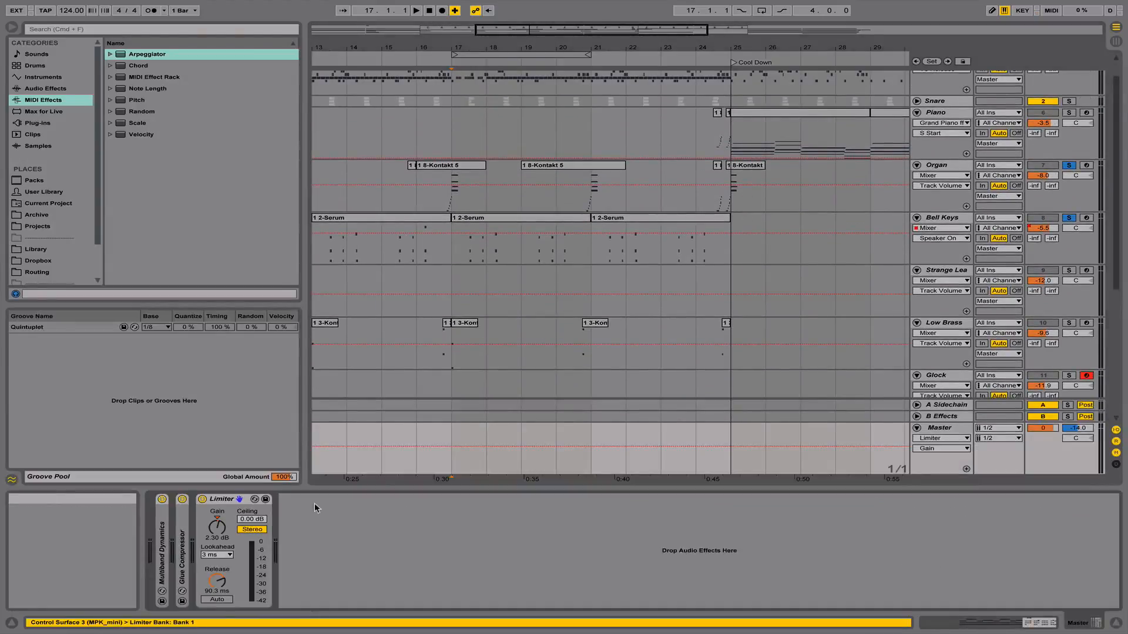
double_click(187, 533)
double_click(162, 538)
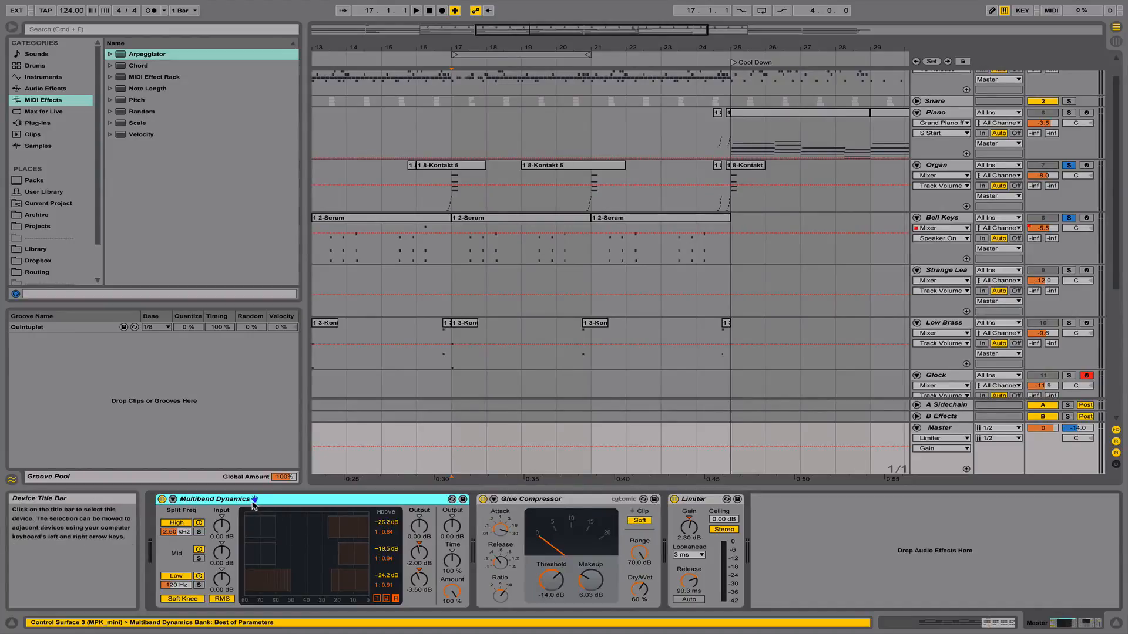
click(531, 500)
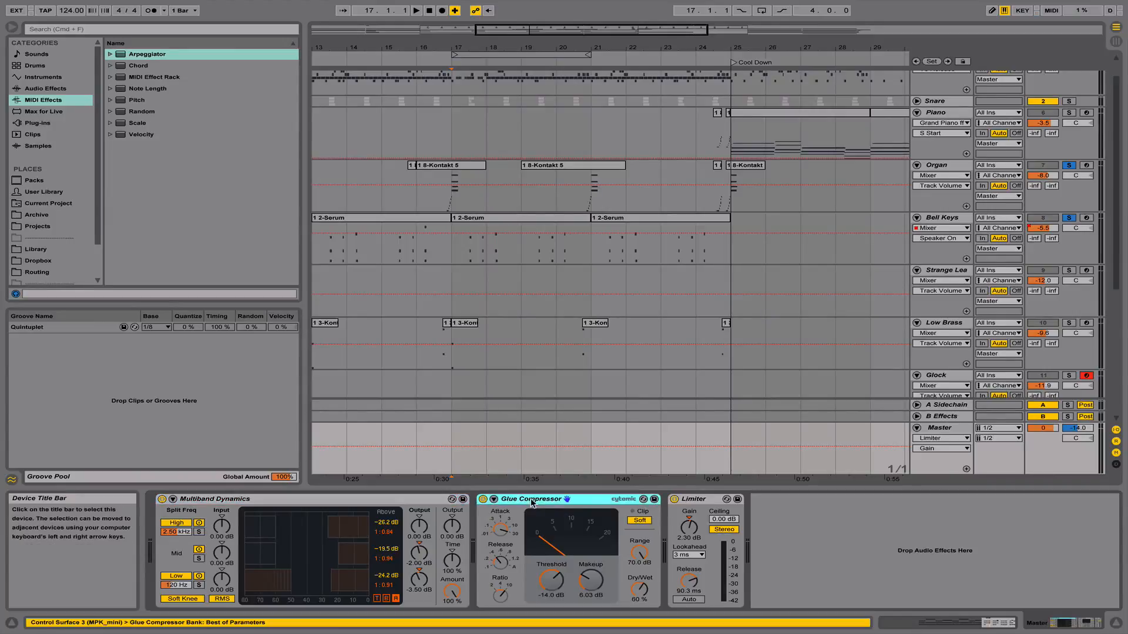
click(698, 501)
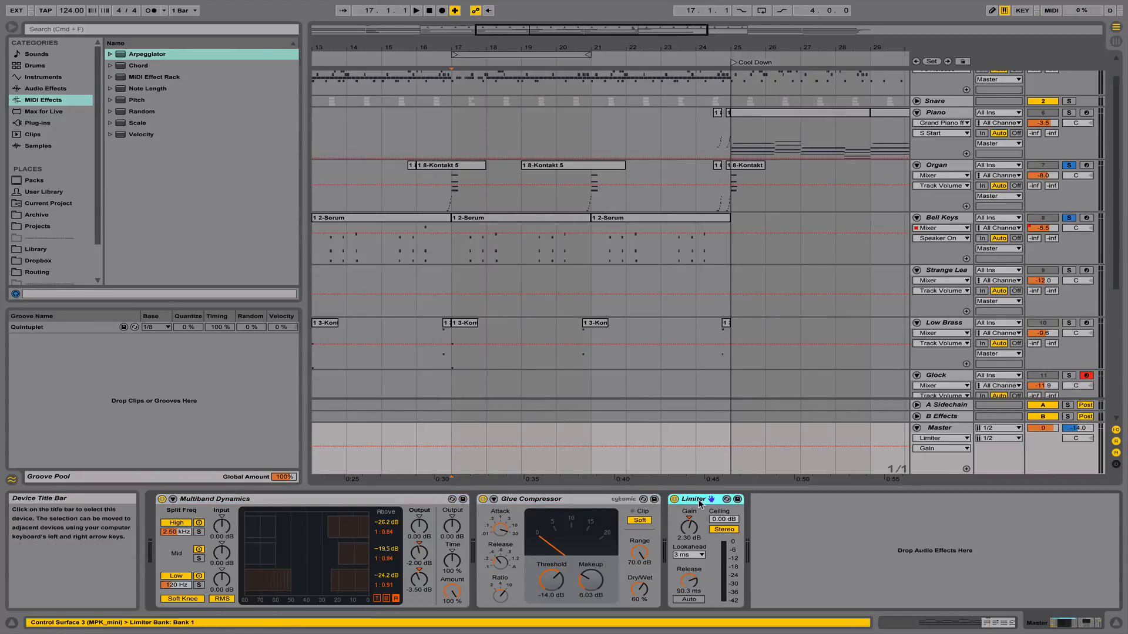
Place the insert marker at bar 9 on the Bell Keys track, at the start of the drop
click(955, 430)
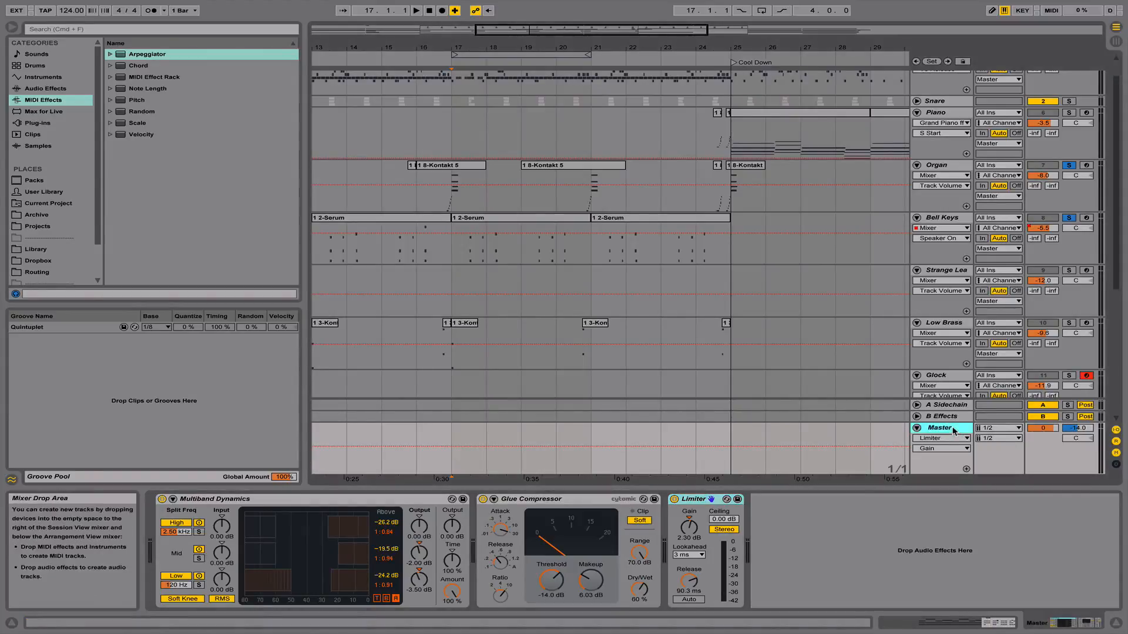
click(917, 428)
click(917, 470)
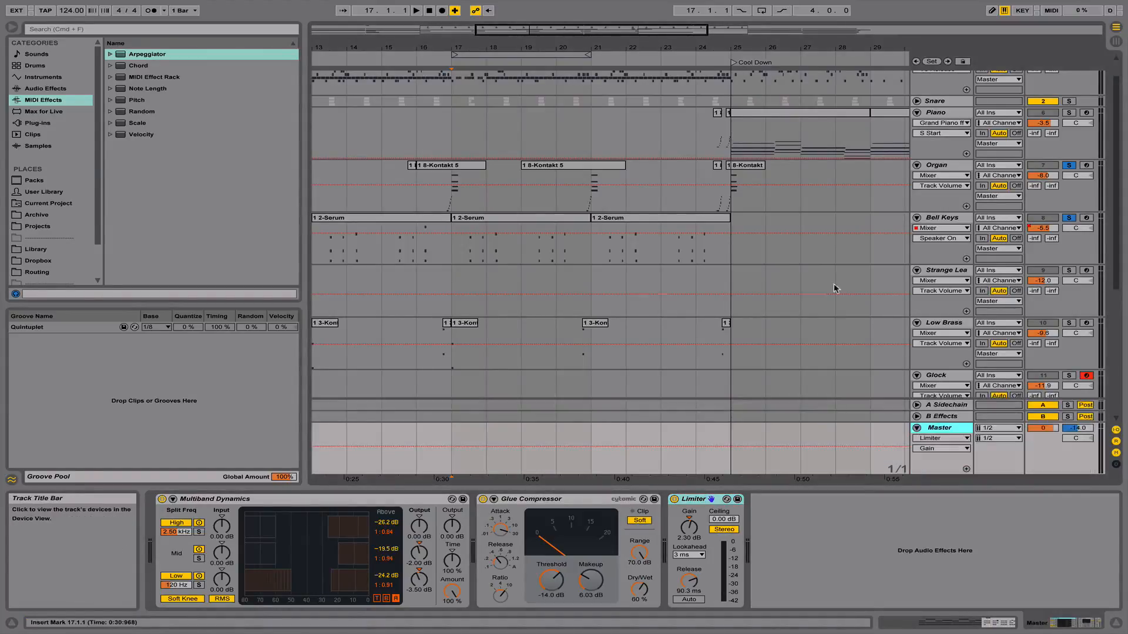
click(728, 256)
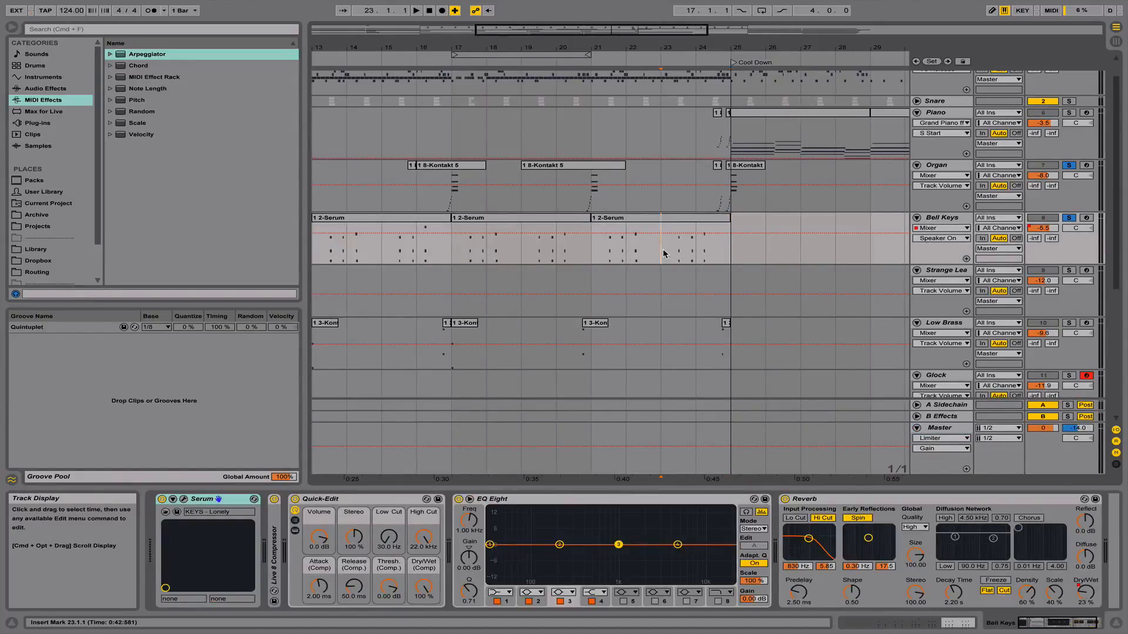
scroll(664, 254, left, 10)
click(589, 253)
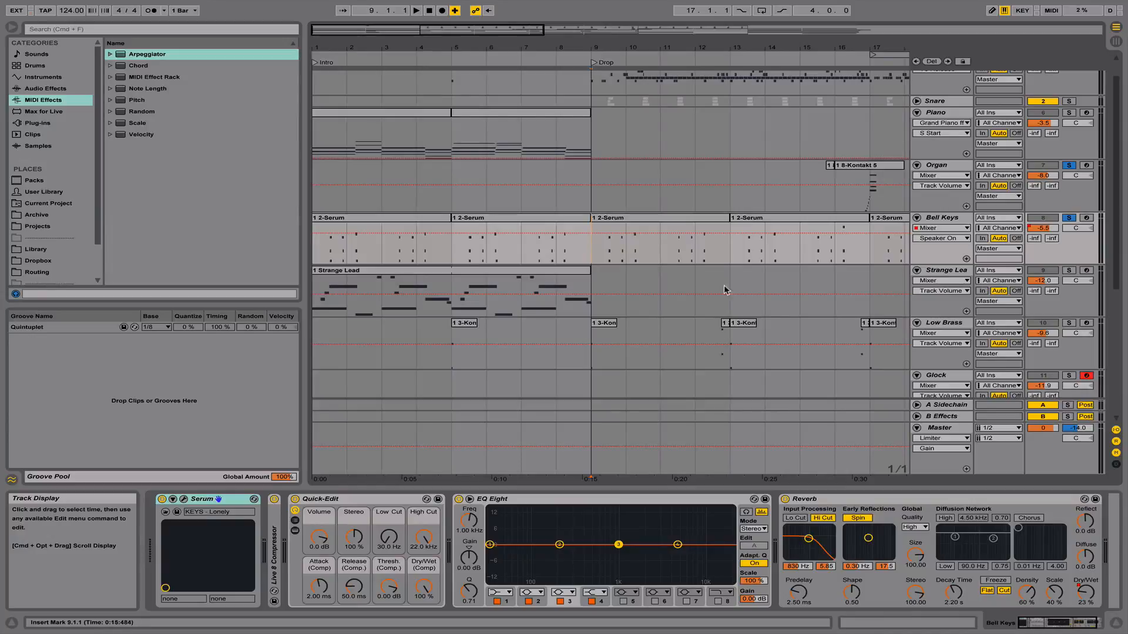
Examine the settings of Multiband Dynamics, Glue Compressor and Limiter in the Master track's effects chain
click(955, 425)
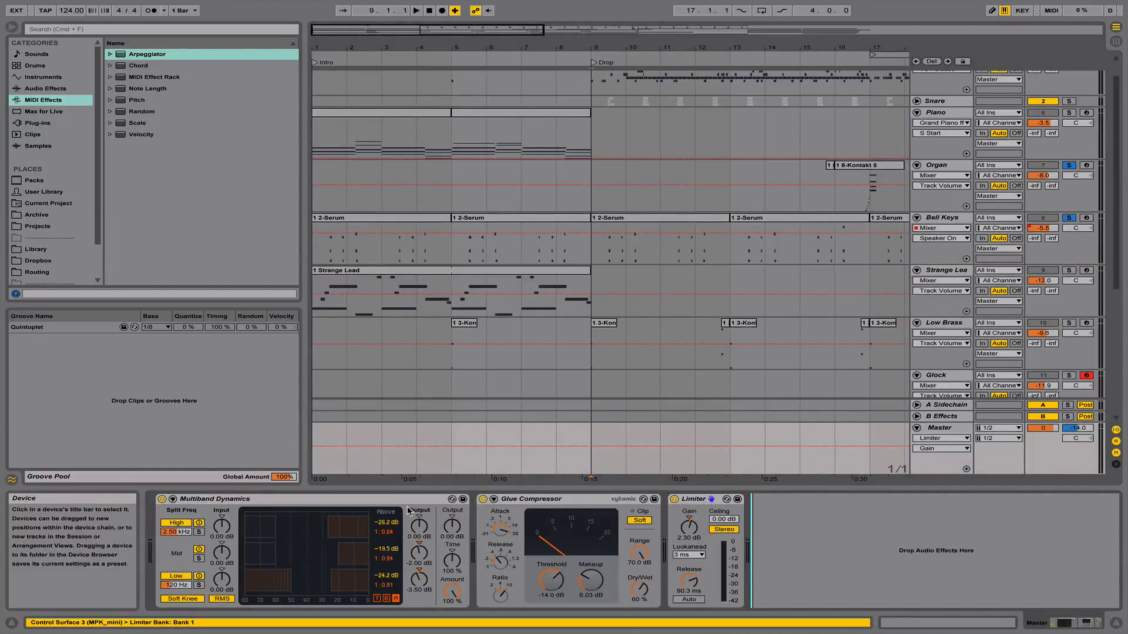
click(305, 503)
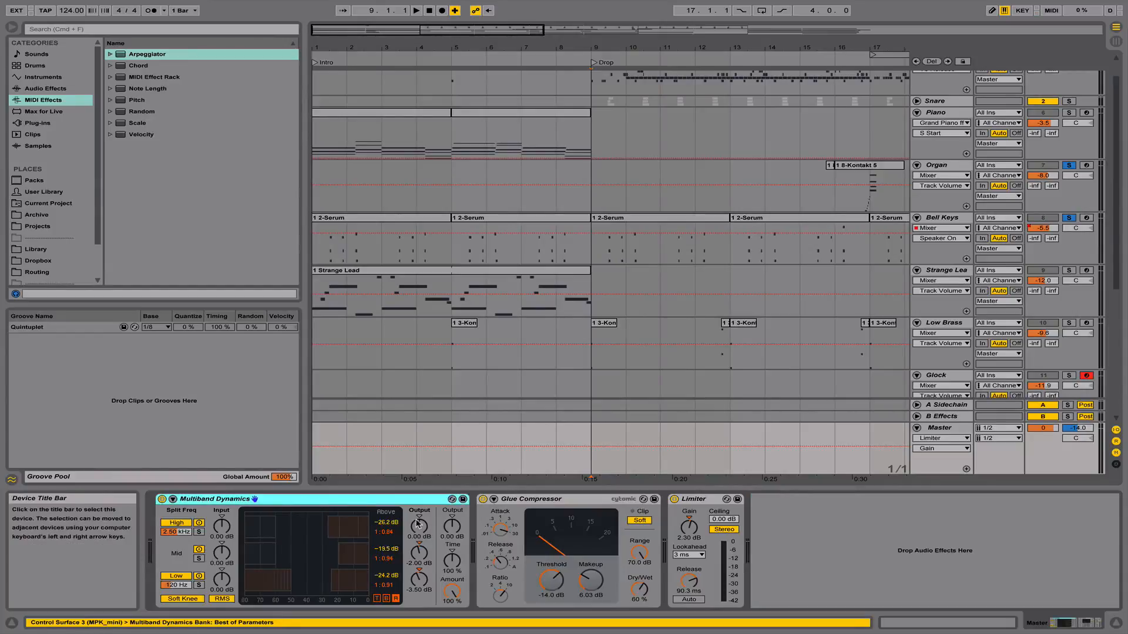
double_click(532, 500)
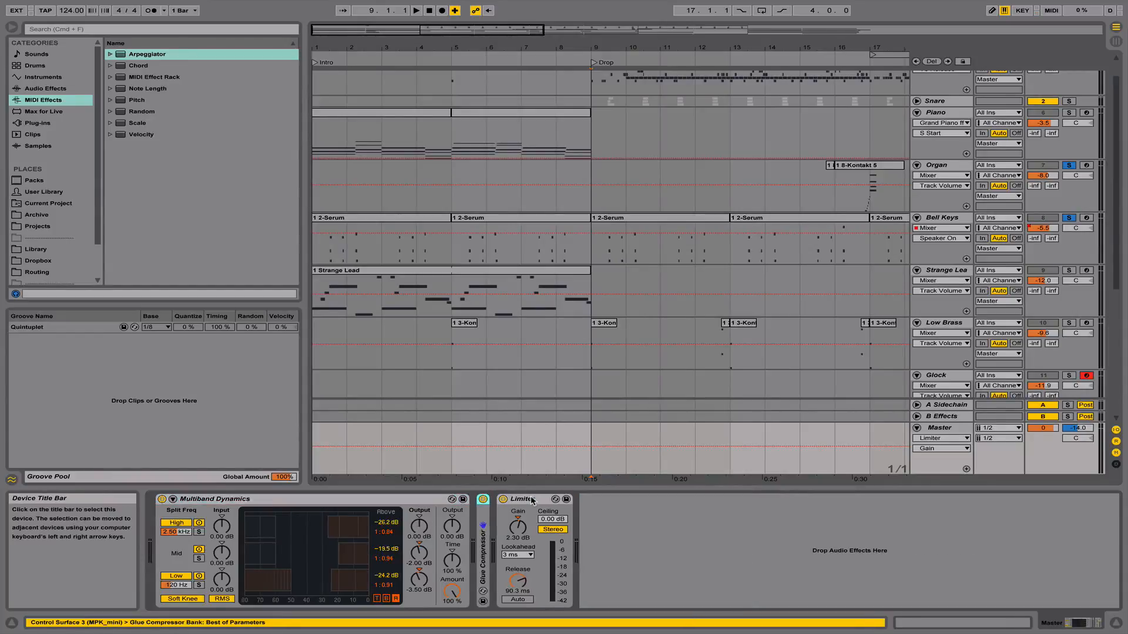
double_click(486, 512)
double_click(701, 501)
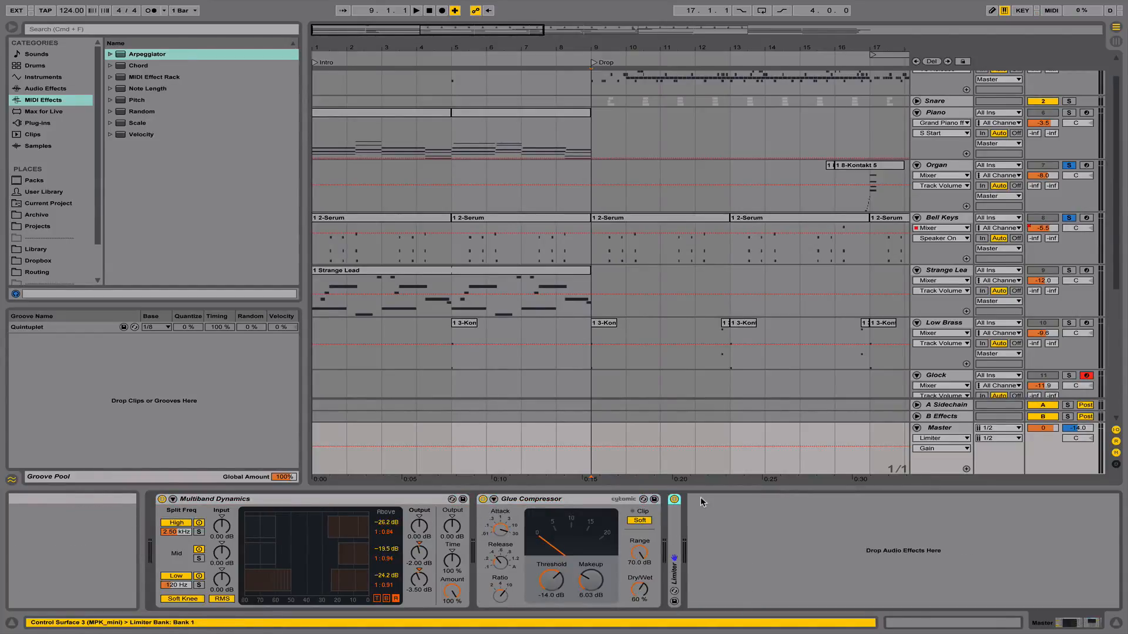
double_click(674, 538)
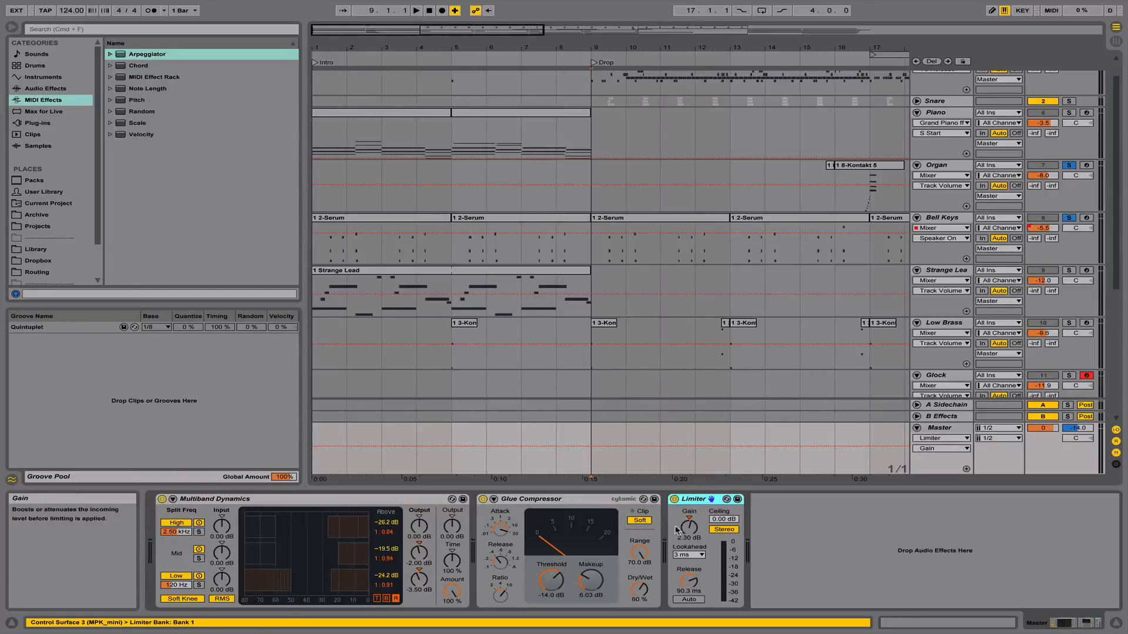
double_click(688, 500)
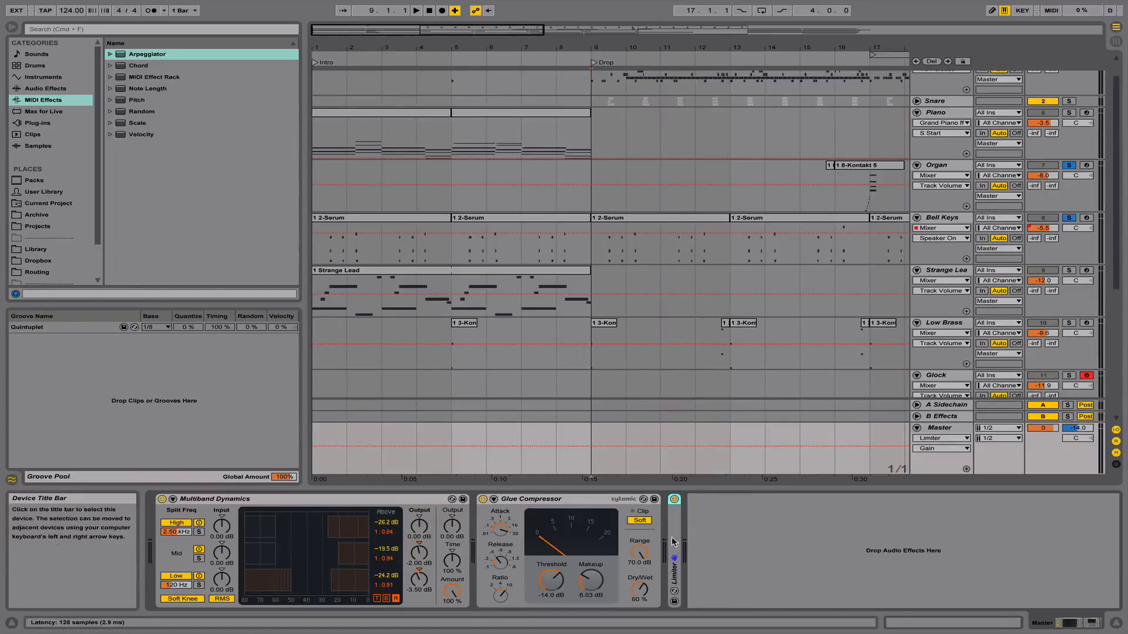
double_click(673, 579)
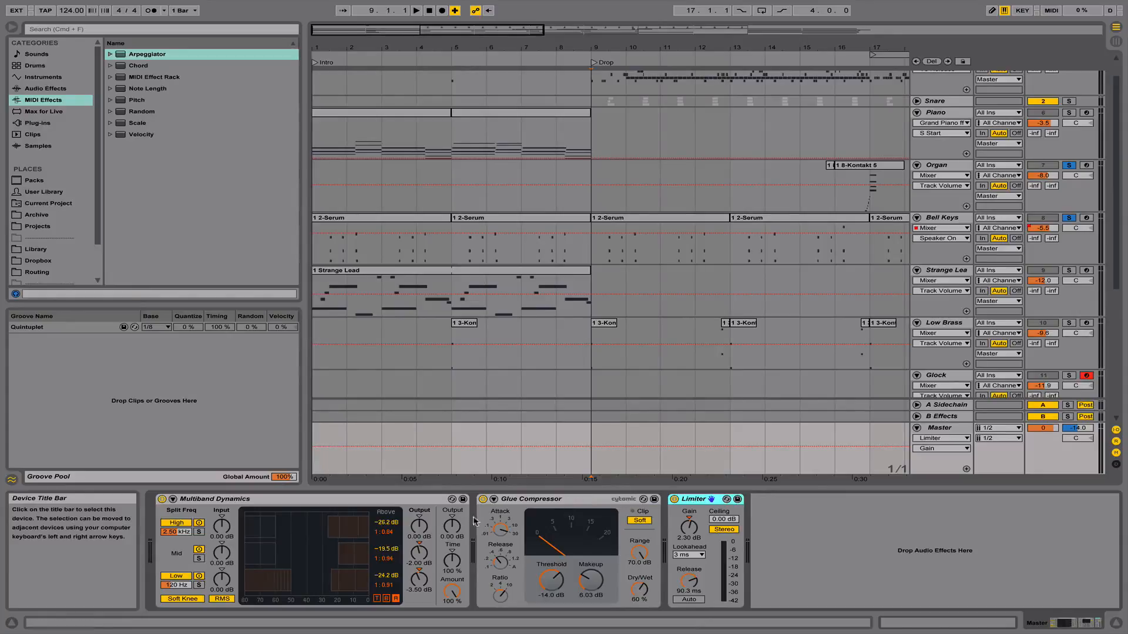
click(394, 502)
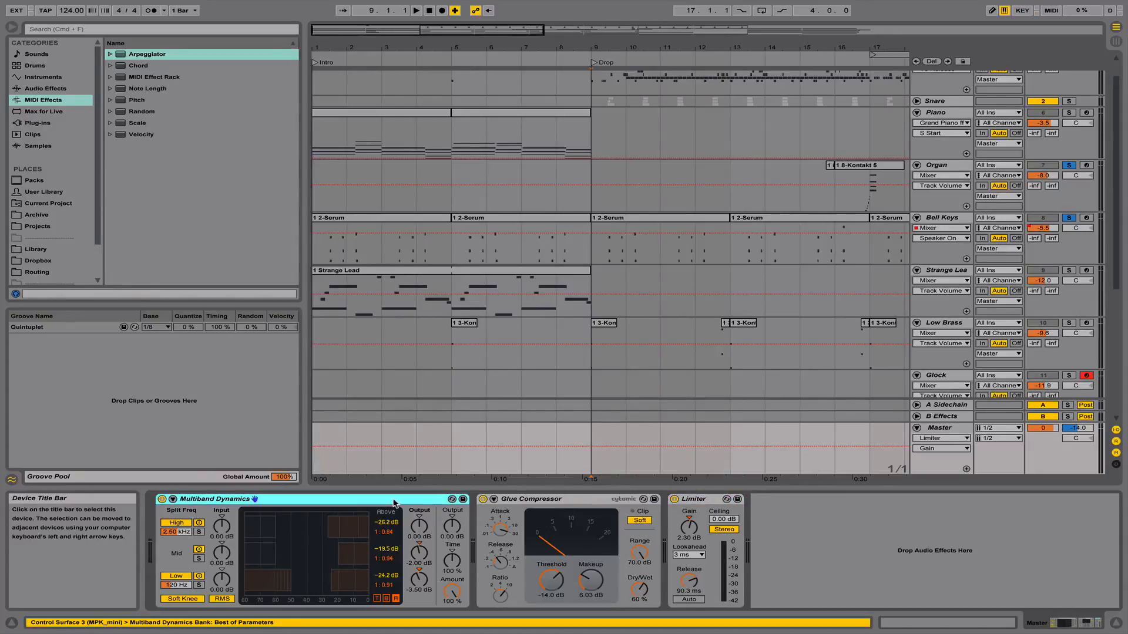
Collapse Multiband Dynamics and Glue Compressor on the Master track, check the Limiter's Gain, and hide the device view
click(1117, 624)
click(1116, 623)
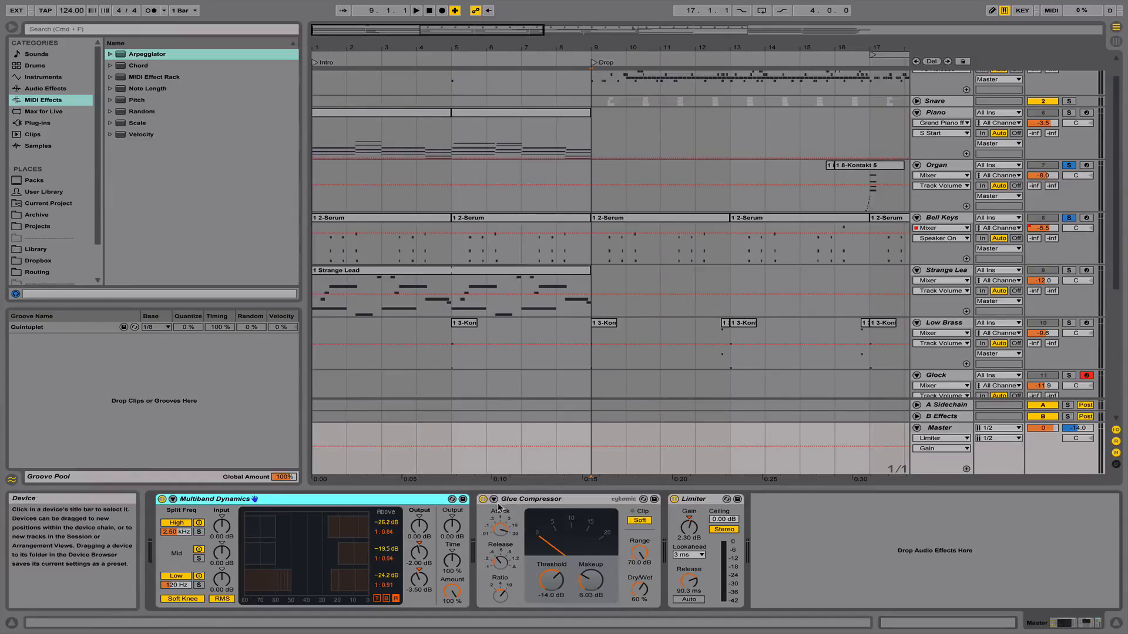
double_click(517, 499)
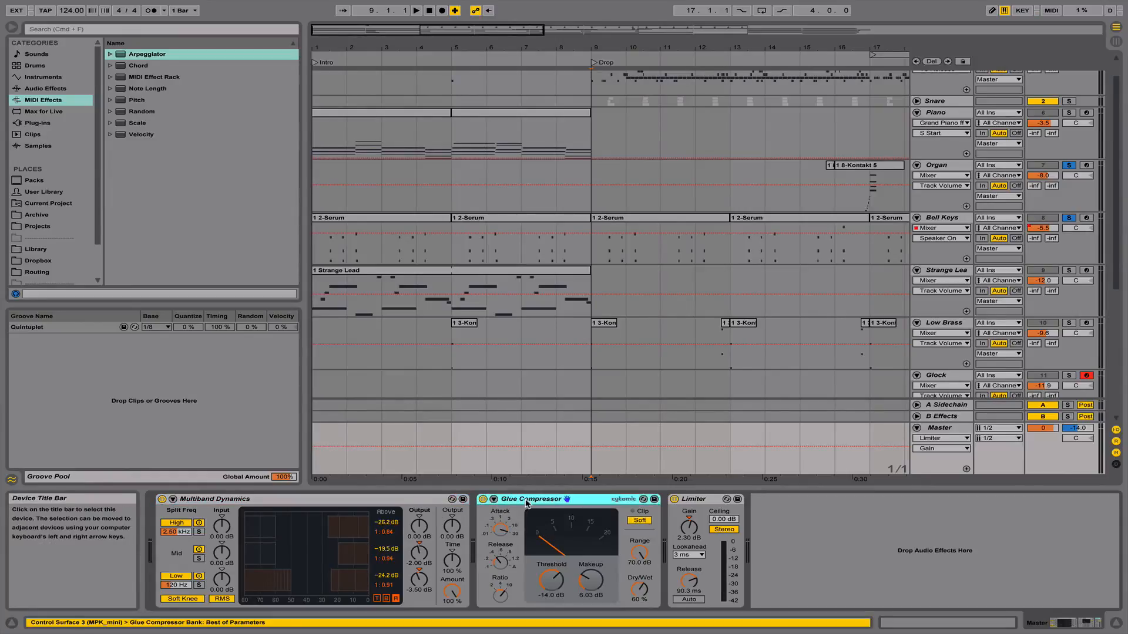
double_click(408, 500)
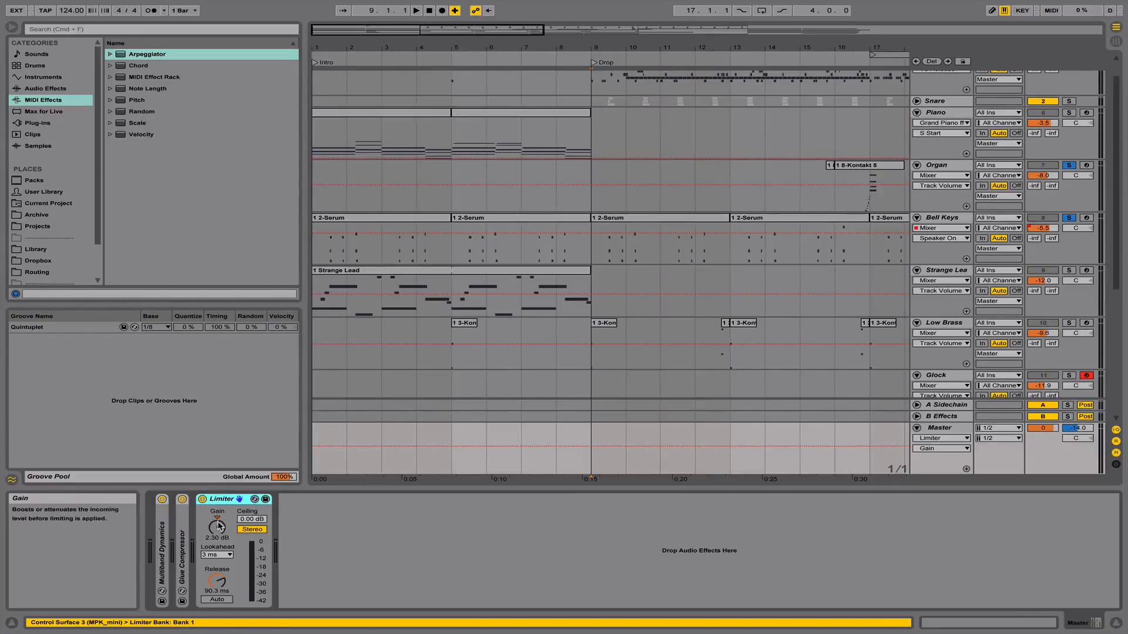
click(1115, 624)
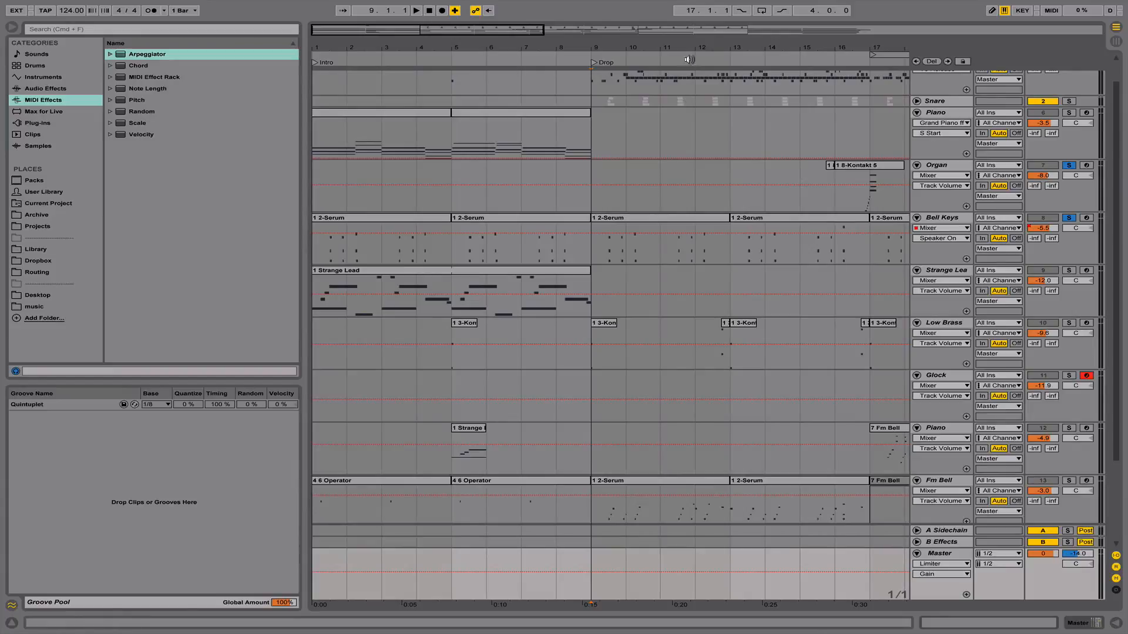
Play the finished arrangement from bar 1 and review all tracks through the intro
mouse_move(677, 45)
mouse_down()
mouse_move(405, 46)
mouse_move(460, 46)
mouse_move(413, 51)
mouse_move(413, 35)
mouse_move(412, 55)
mouse_move(460, 45)
mouse_up()
scroll(478, 254, up, 2)
click(375, 99)
click(470, 99)
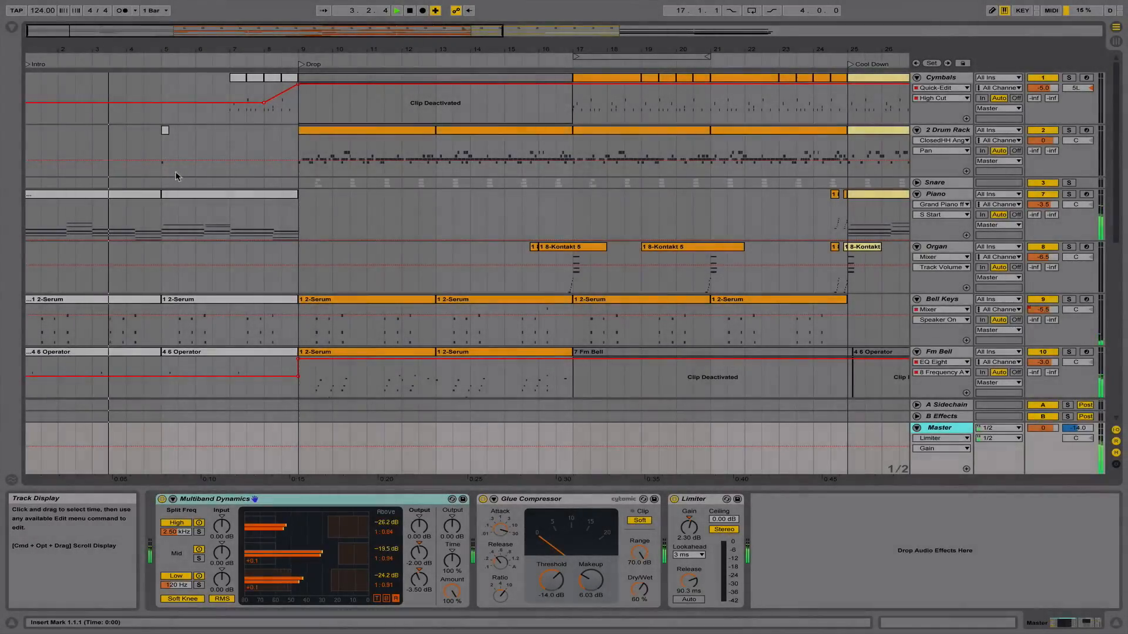
scroll(177, 172, down, 2)
scroll(177, 174, down, 4)
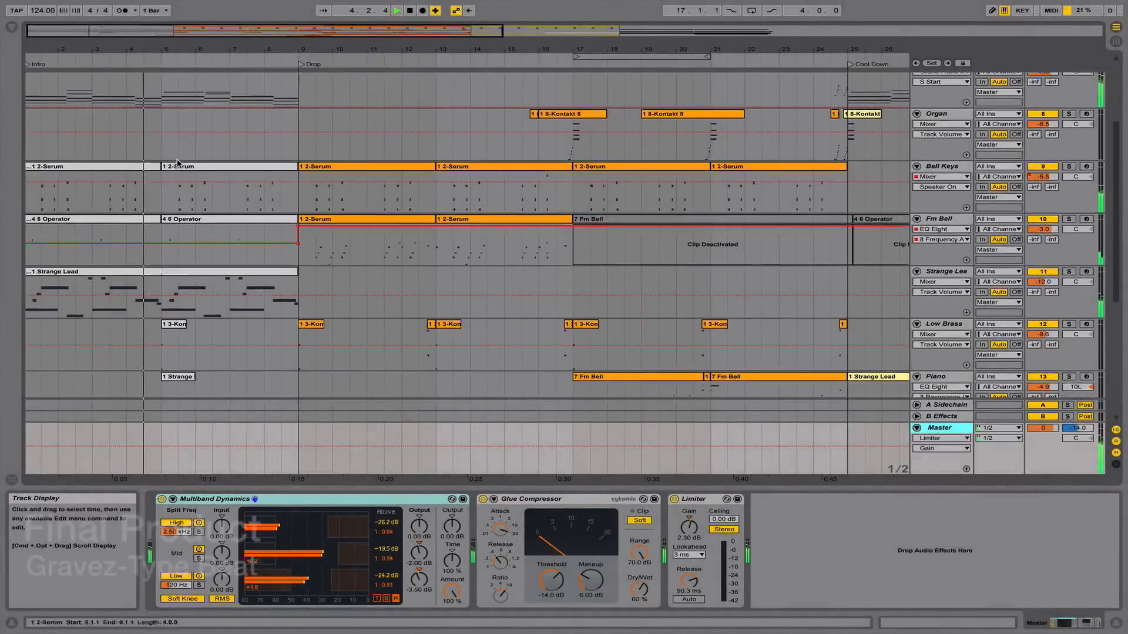
scroll(177, 163, down, 1)
scroll(178, 164, down, 3)
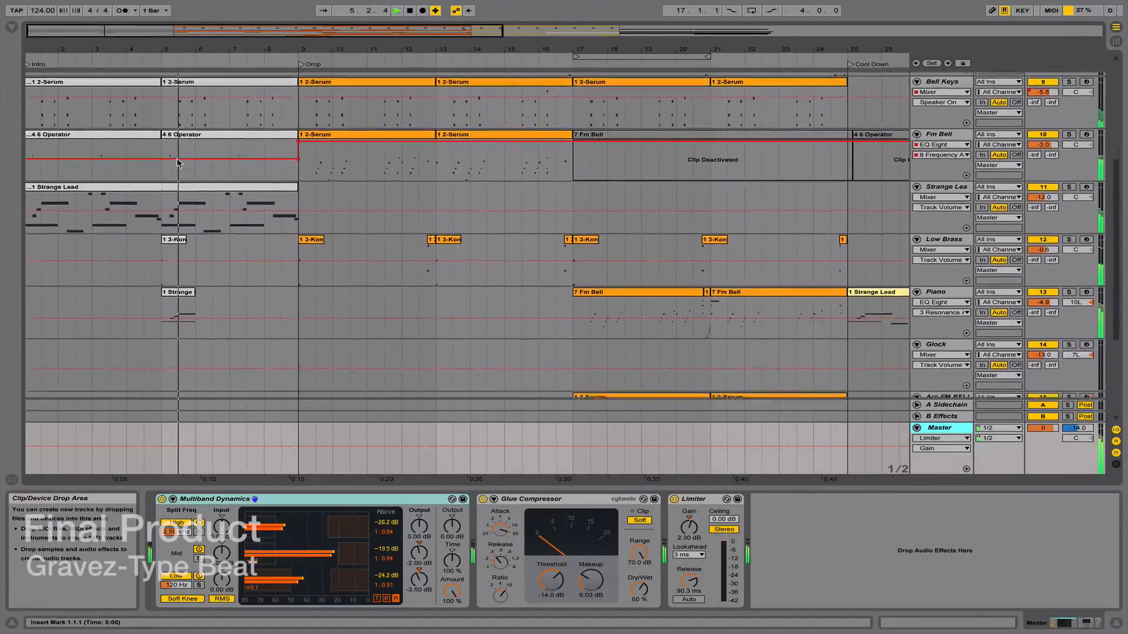
scroll(177, 162, up, 6)
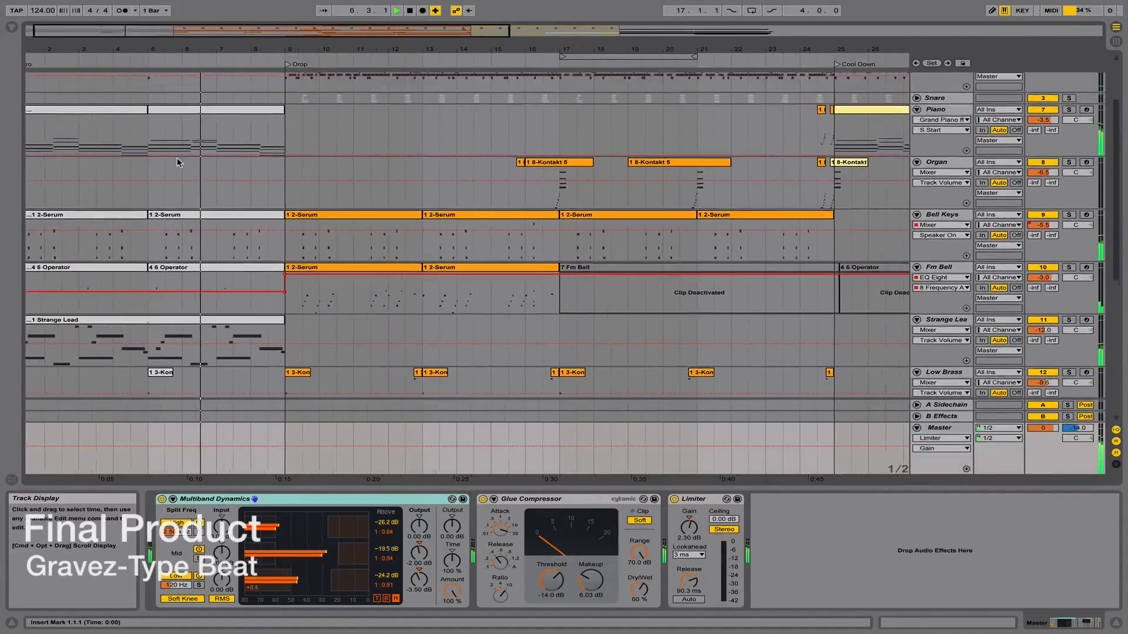
scroll(177, 163, up, 4)
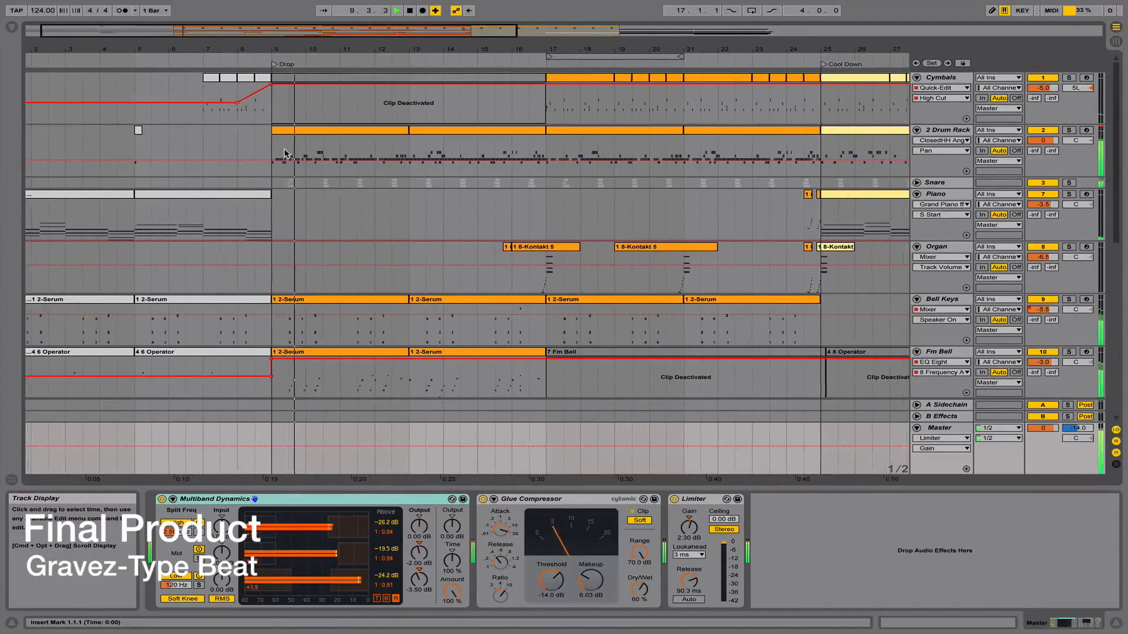
Follow the playback through the first half of the Drop, from bar 9, and examine the clips on all tracks
drag(325, 49, 324, 112)
scroll(345, 121, right, 2)
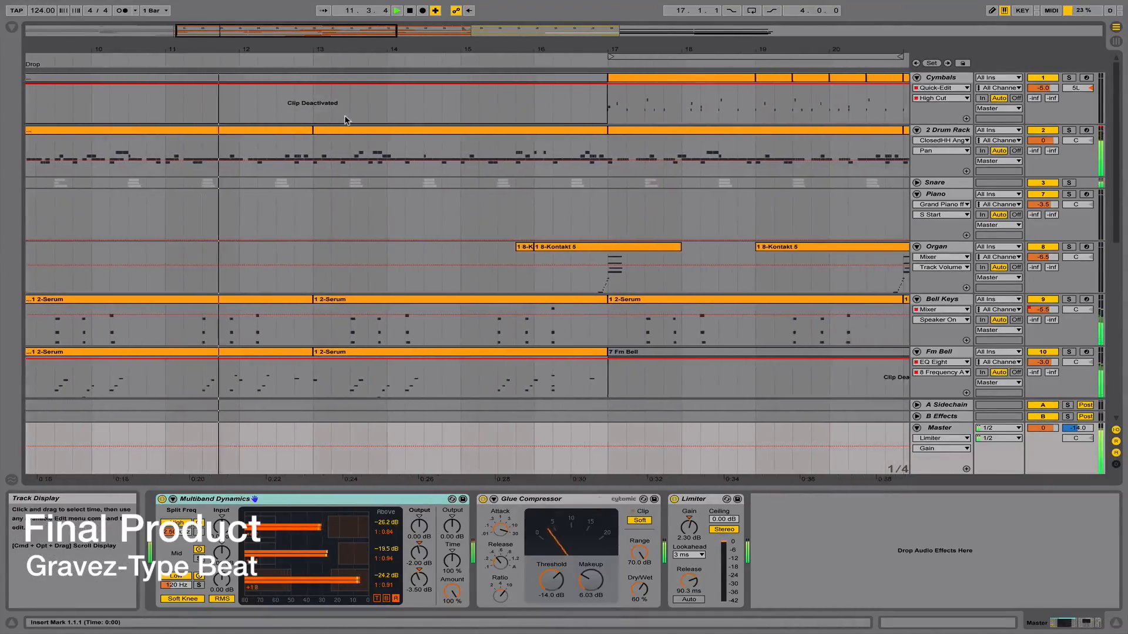
scroll(344, 120, down, 5)
scroll(344, 120, down, 9)
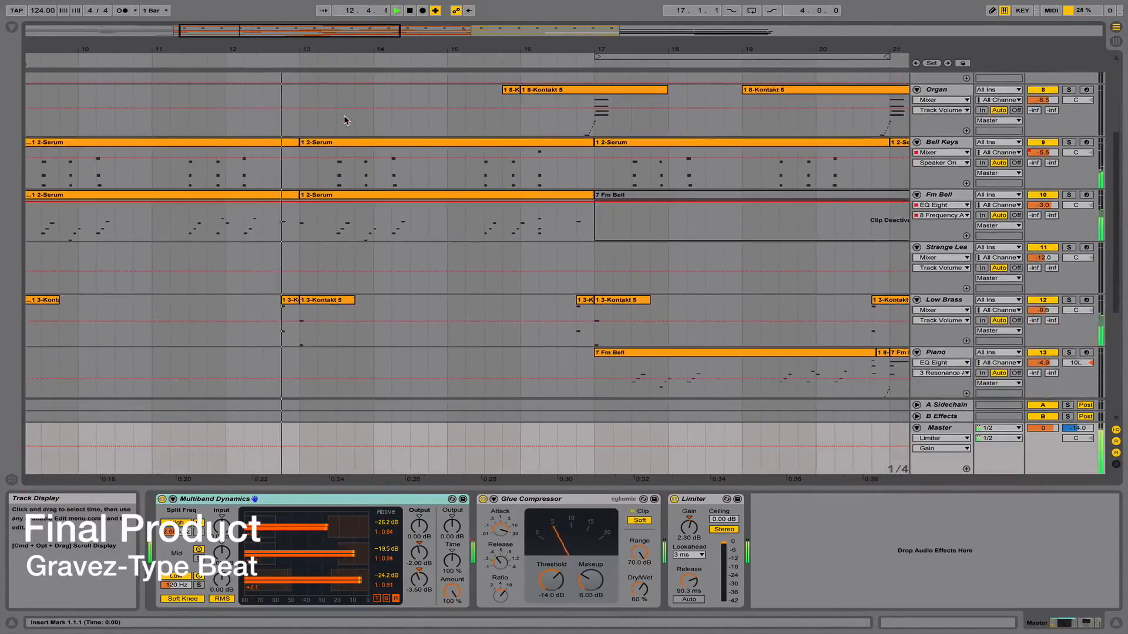
scroll(348, 117, up, 14)
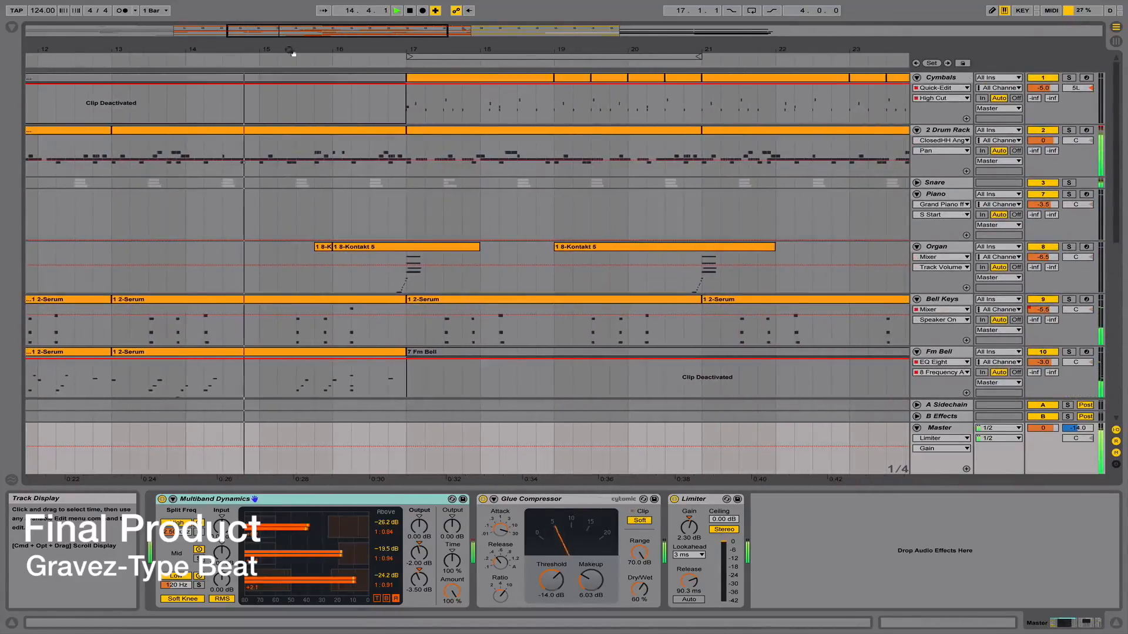
drag(292, 52, 292, 39)
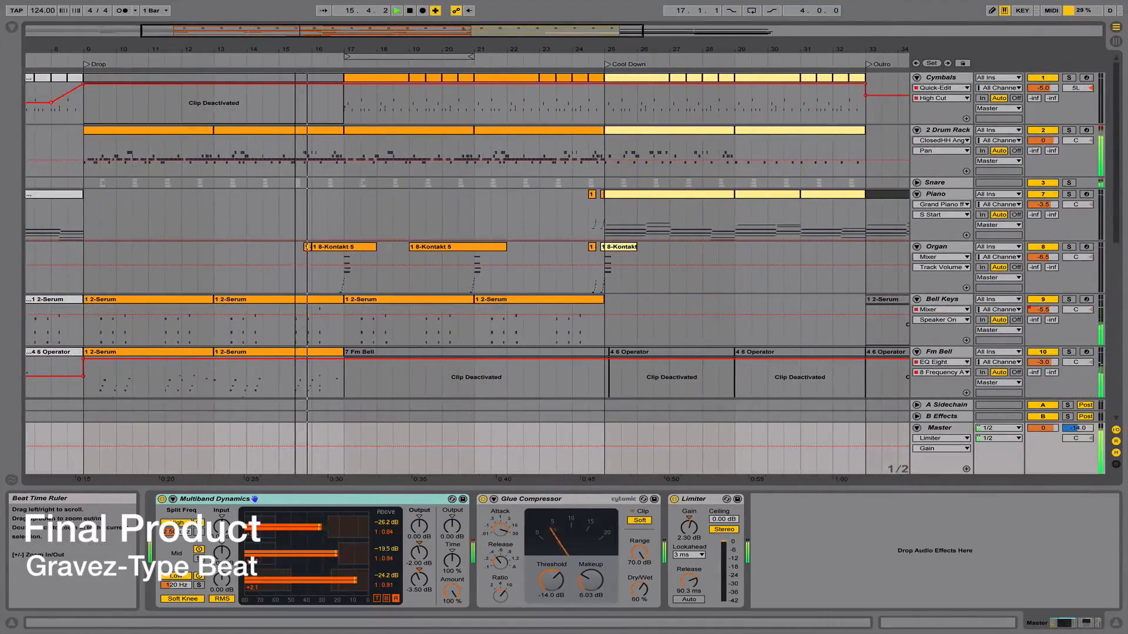
scroll(347, 120, down, 7)
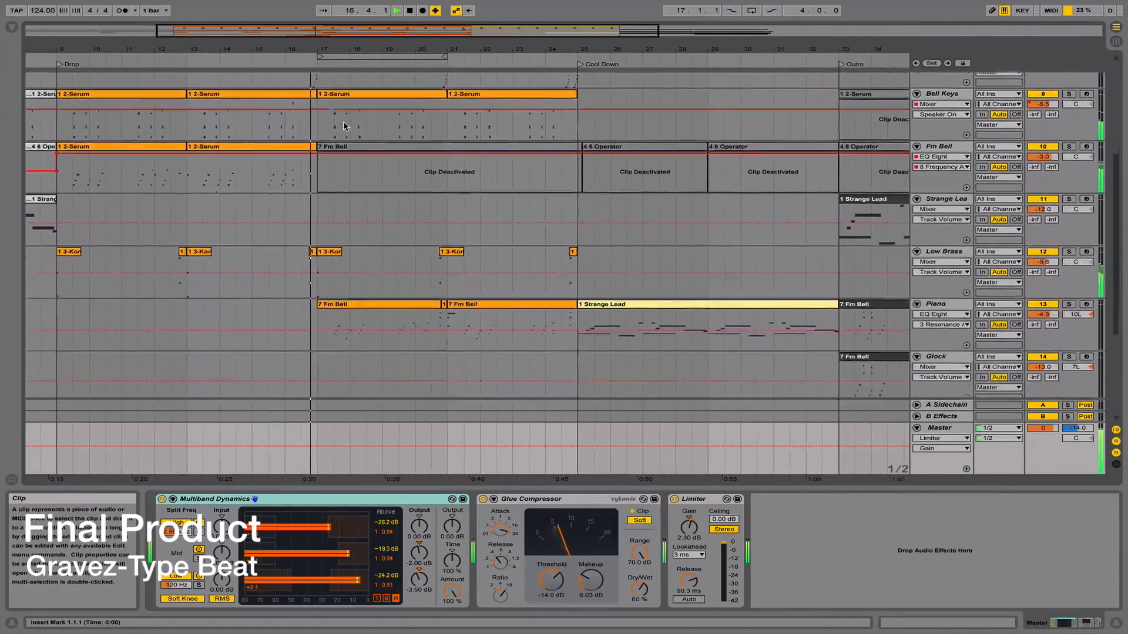
scroll(345, 126, down, 6)
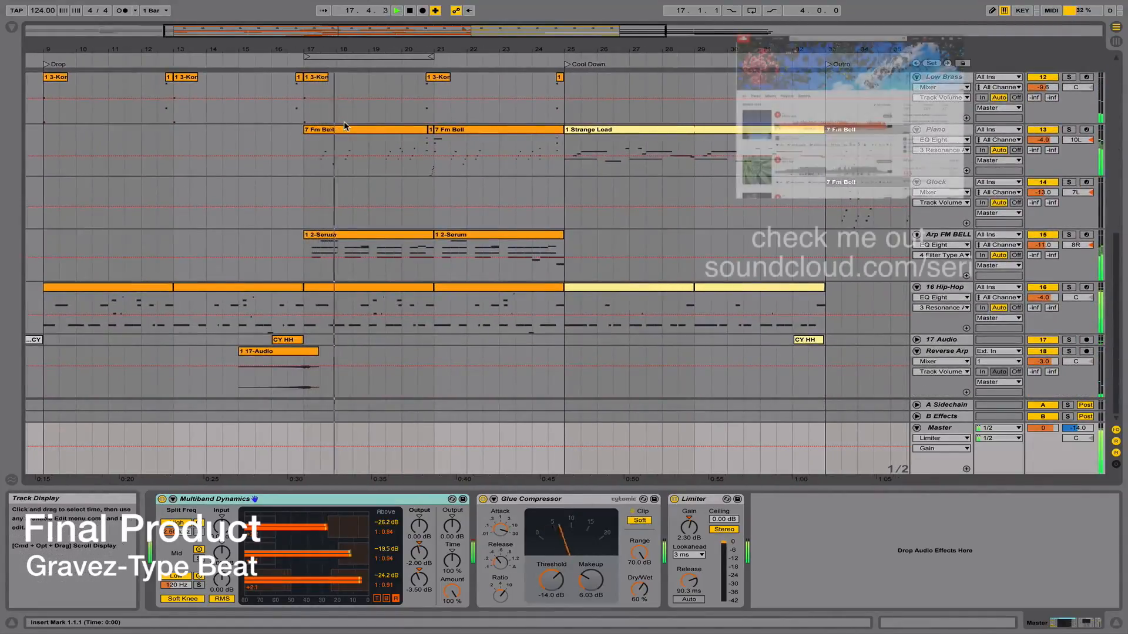
Review the second half of the Drop up to the Cool Down during playback, viewing the whole arrangement from Intro to Outro
scroll(369, 175, right, 2)
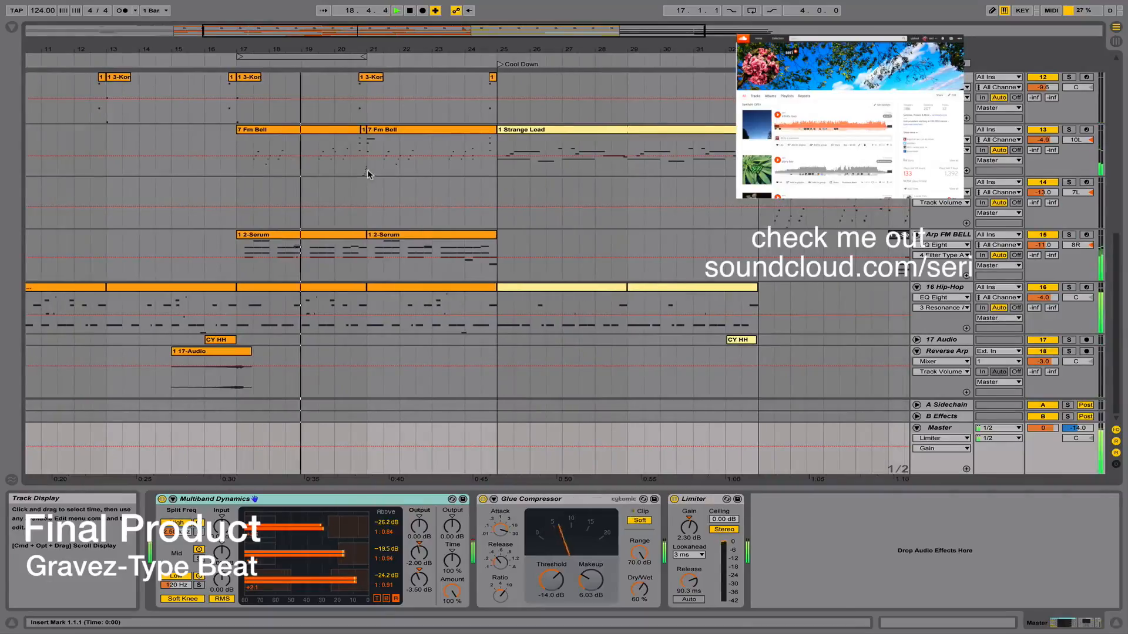
scroll(370, 175, up, 10)
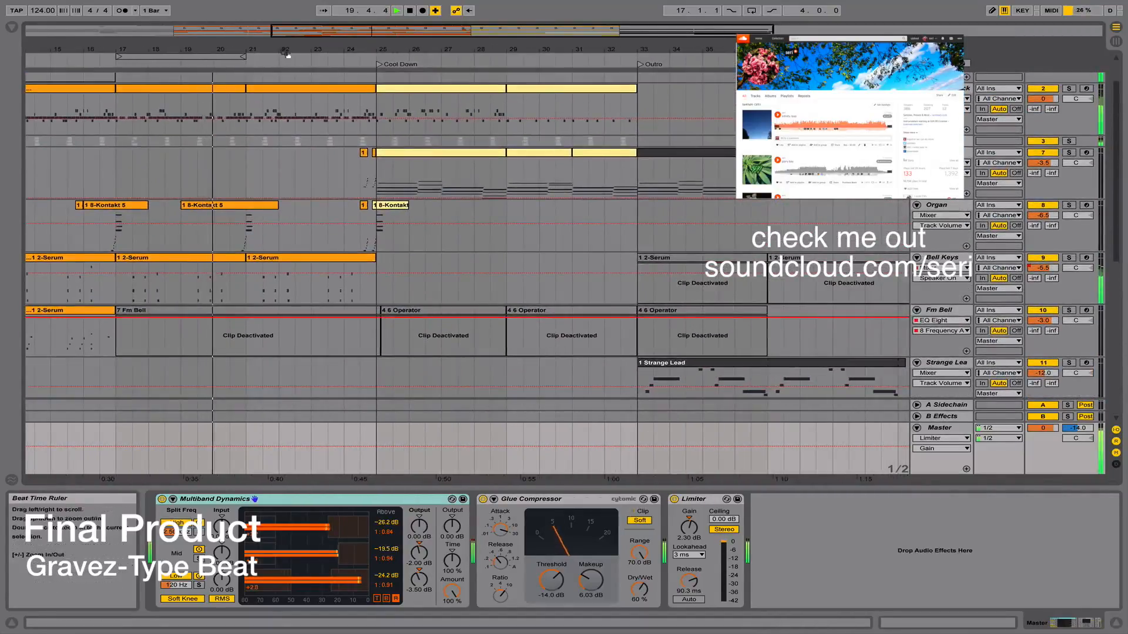
drag(284, 50, 283, 23)
scroll(385, 141, down, 2)
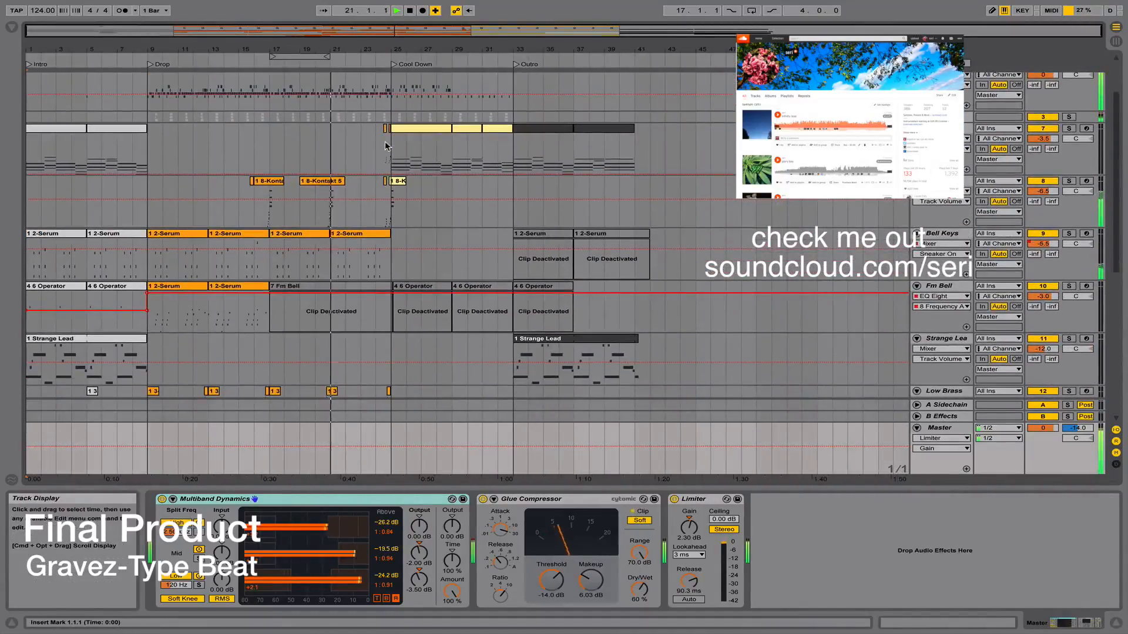
scroll(386, 142, up, 1)
scroll(385, 144, down, 10)
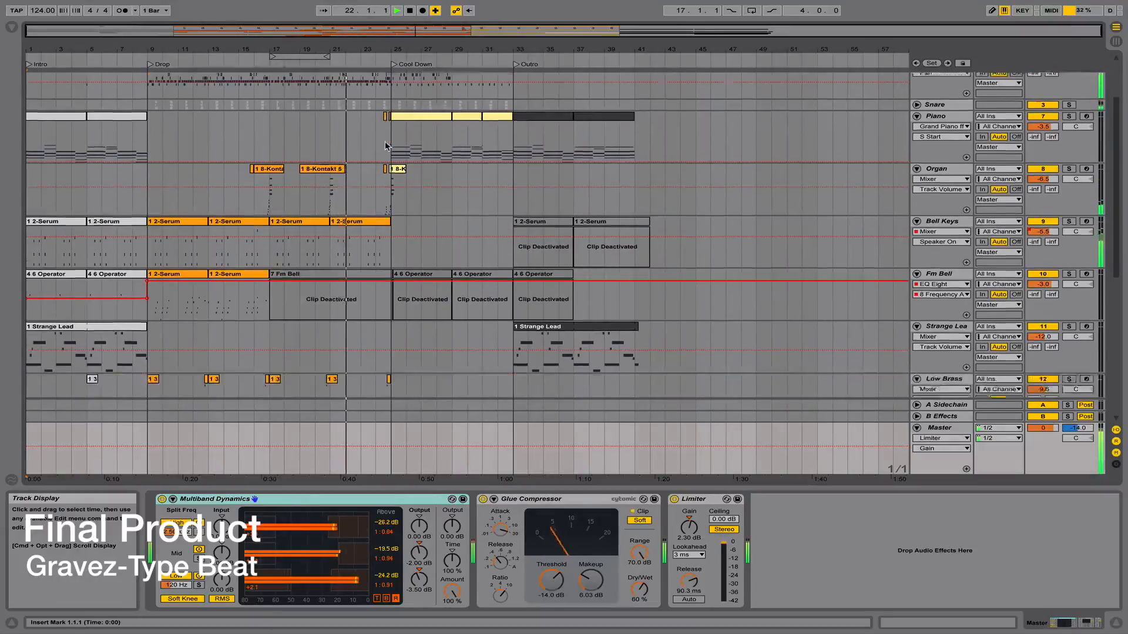
scroll(385, 141, down, 7)
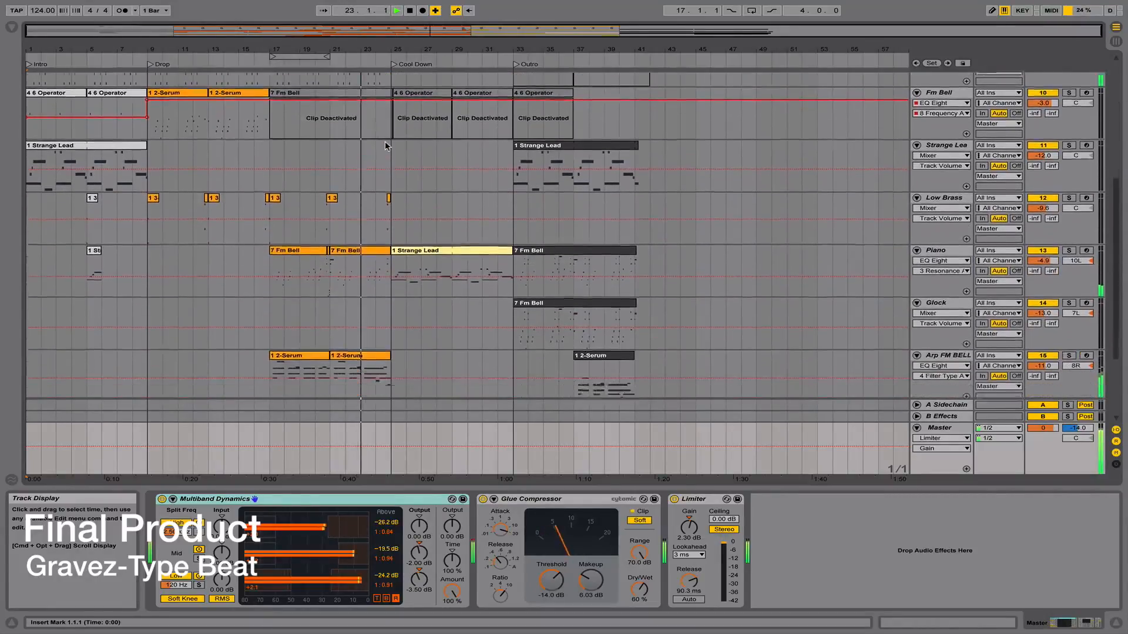
scroll(394, 141, up, 3)
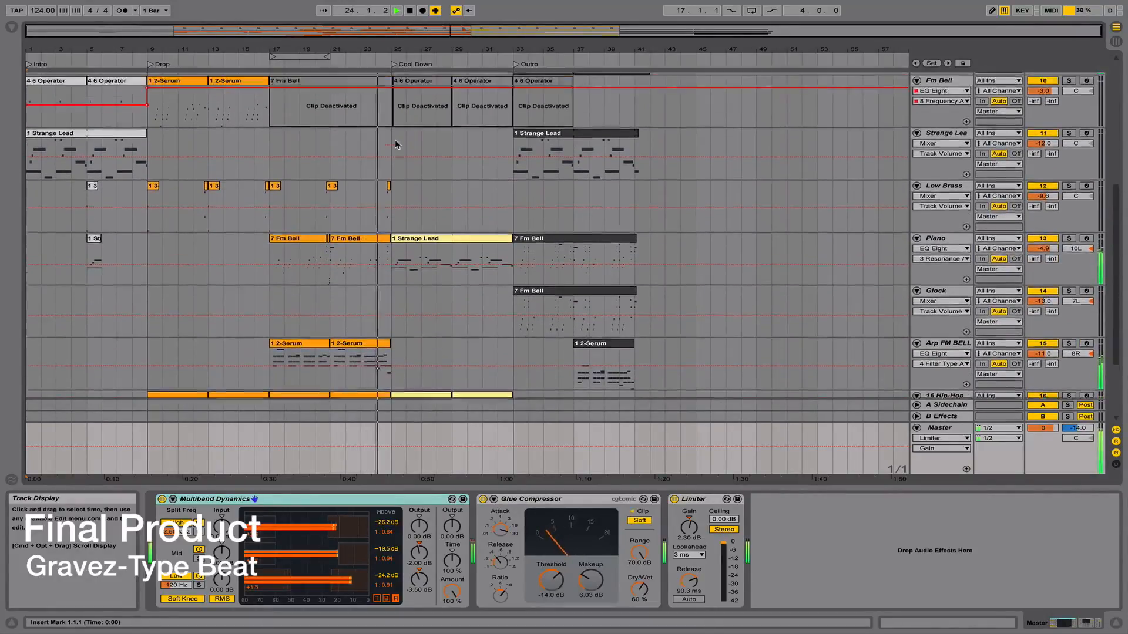
Follow the playback through the Cool Down section to the start of the Outro, examining its melodic and drum tracks
scroll(395, 142, up, 6)
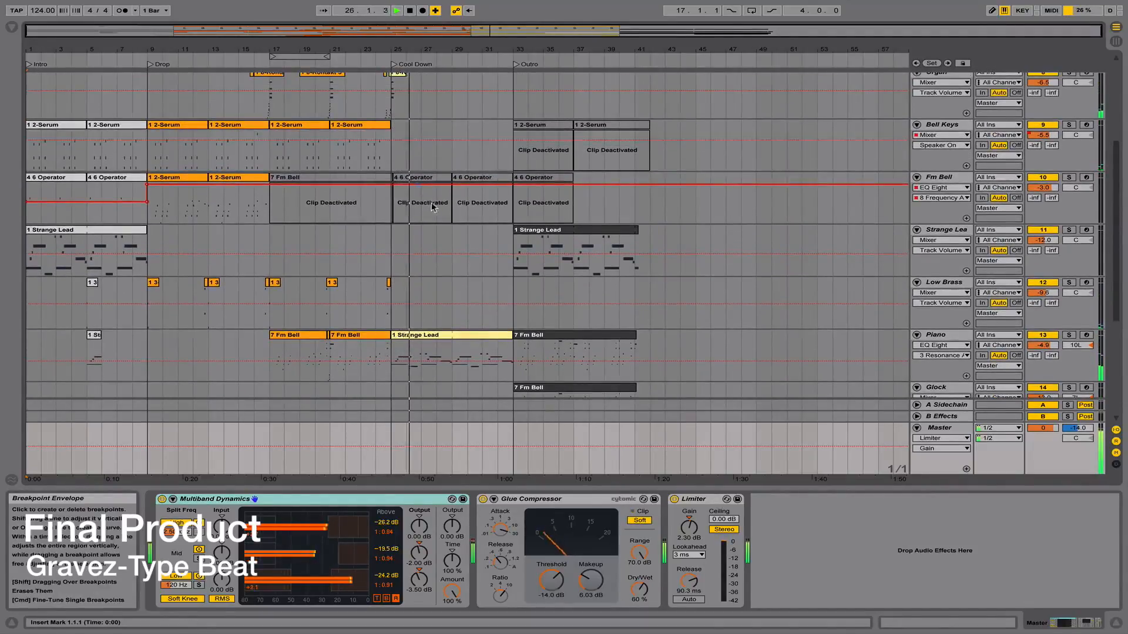
scroll(432, 197, down, 8)
scroll(452, 195, down, 3)
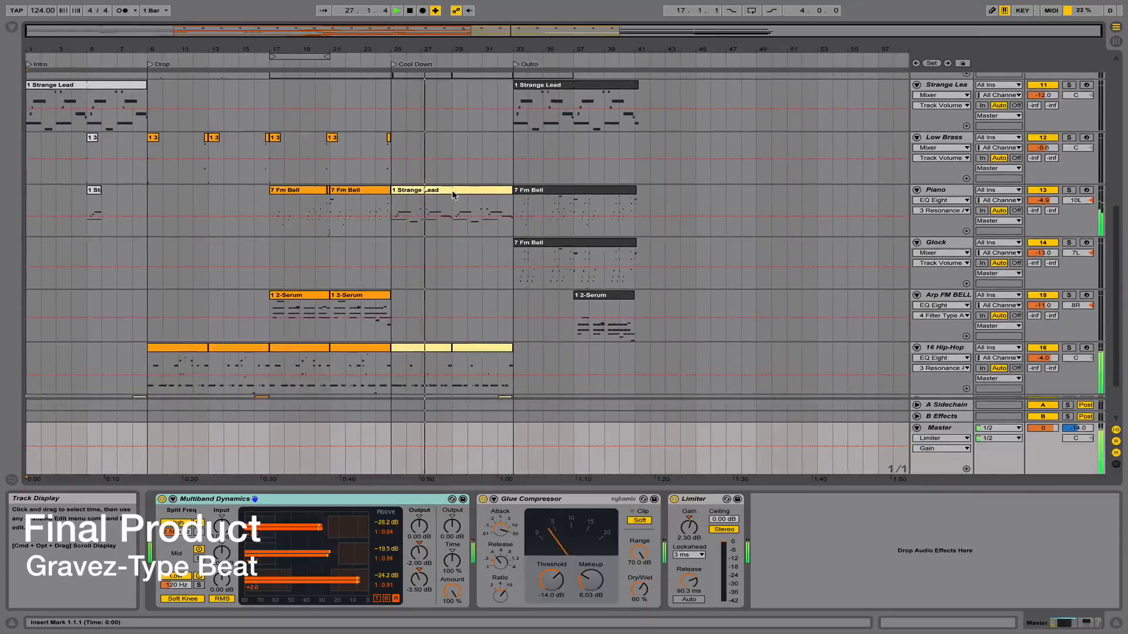
scroll(453, 195, down, 4)
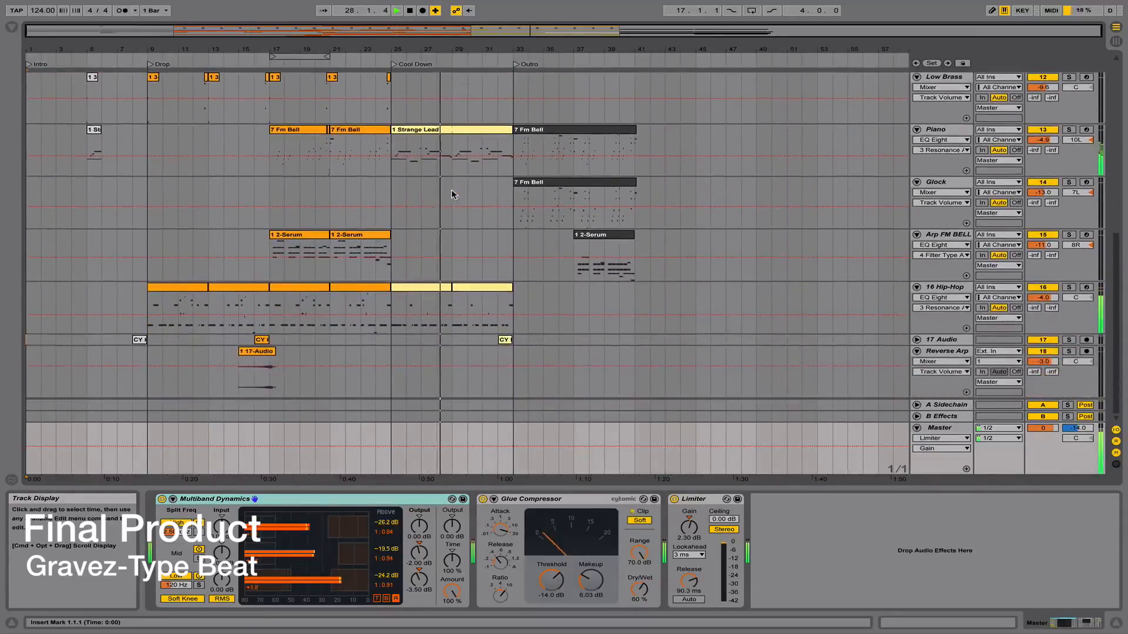
scroll(452, 195, up, 15)
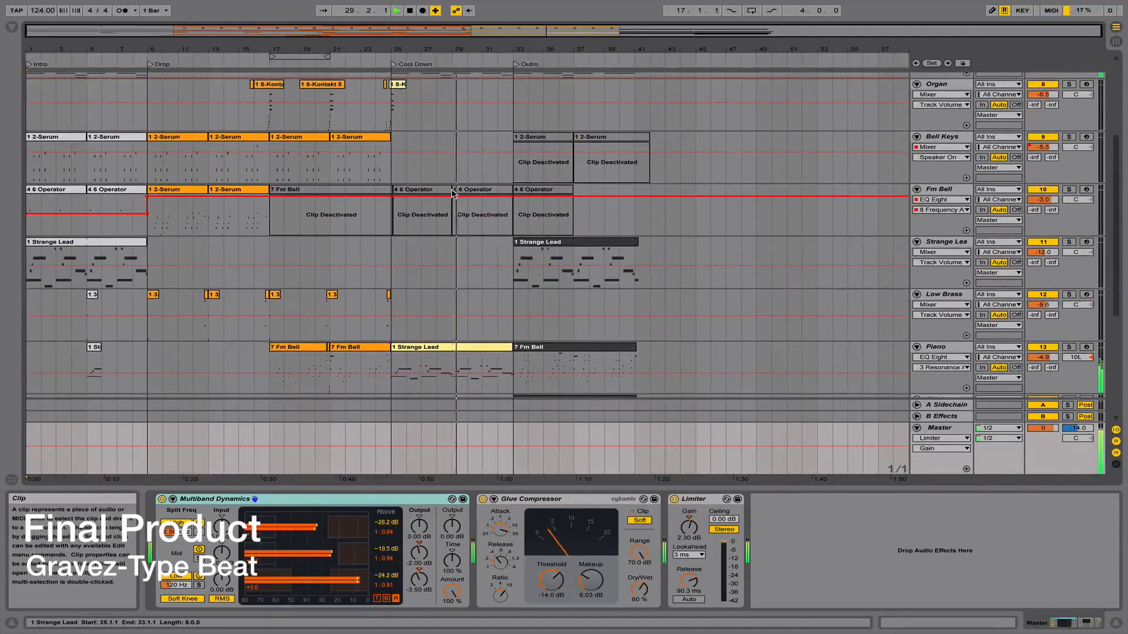
scroll(452, 194, up, 8)
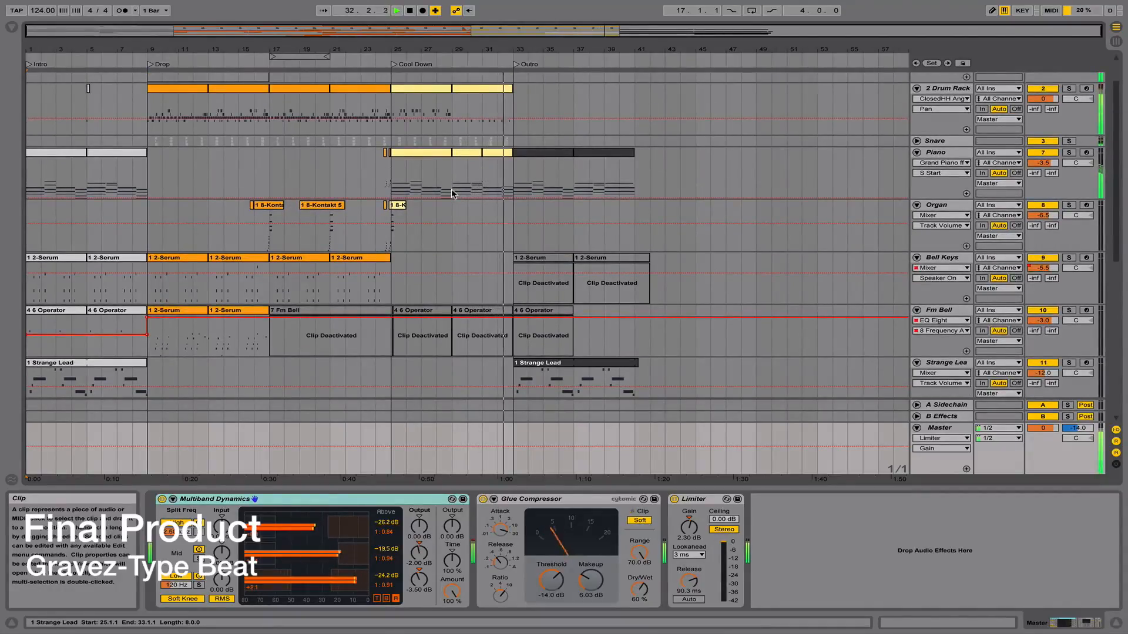
scroll(452, 192, down, 12)
scroll(452, 193, down, 3)
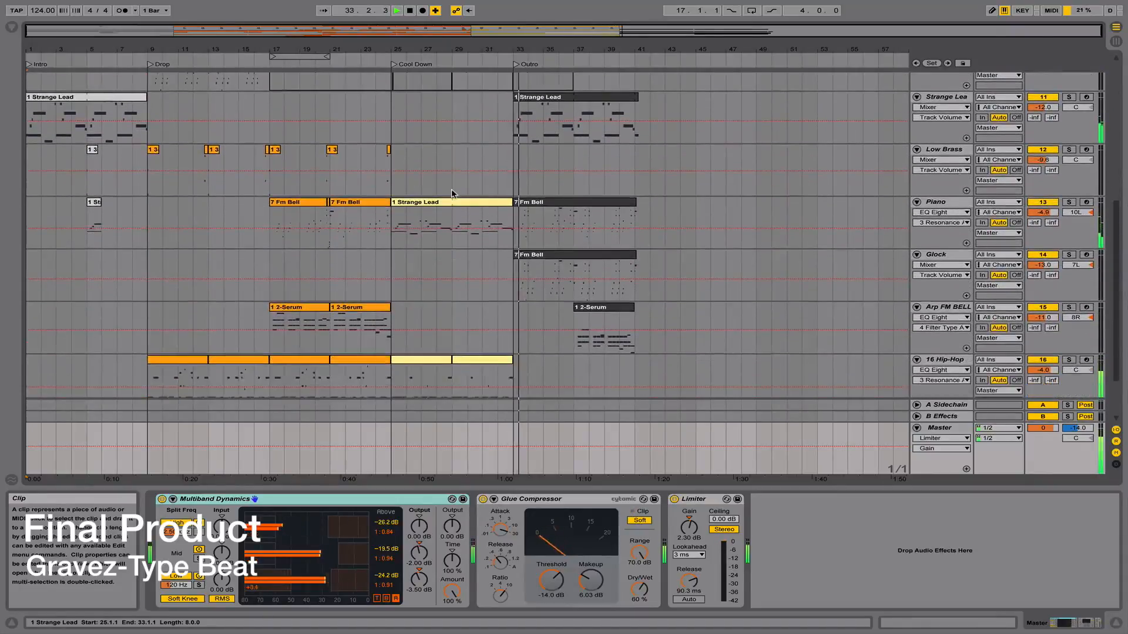